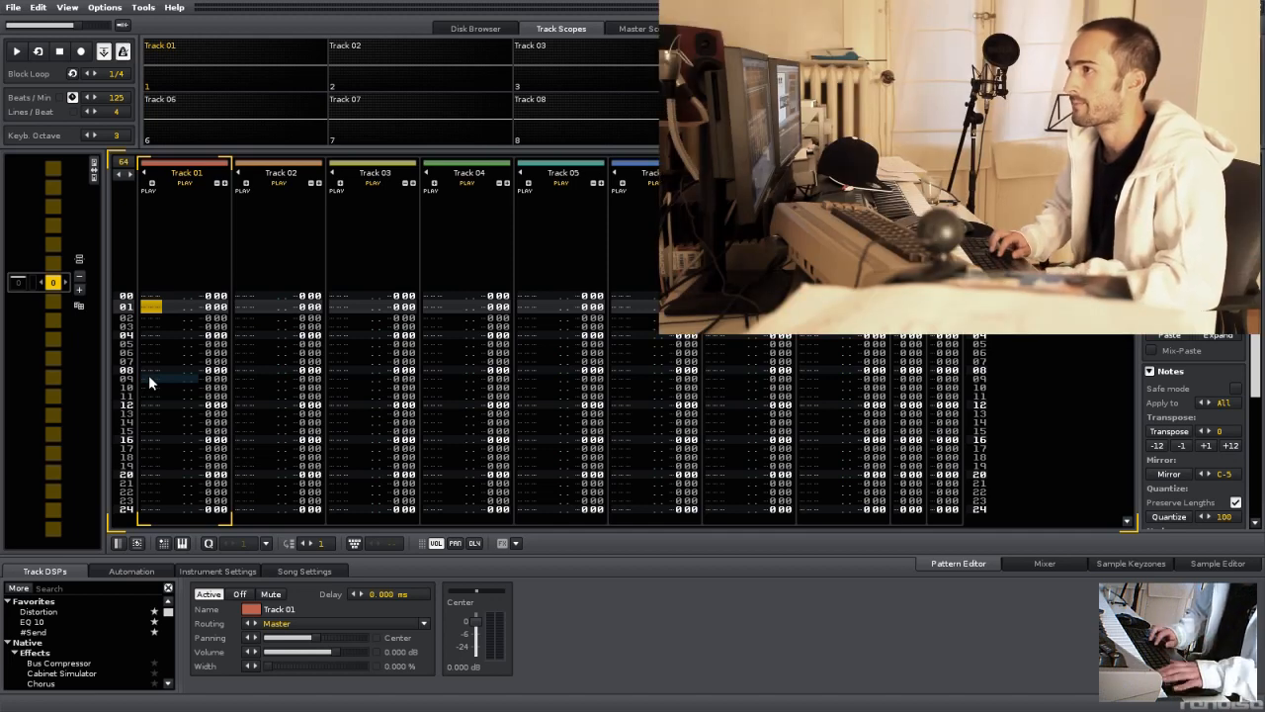
Step: Play the empty pattern to hear the metronome, and set the song tempo to 140 beats per minute
key("space")
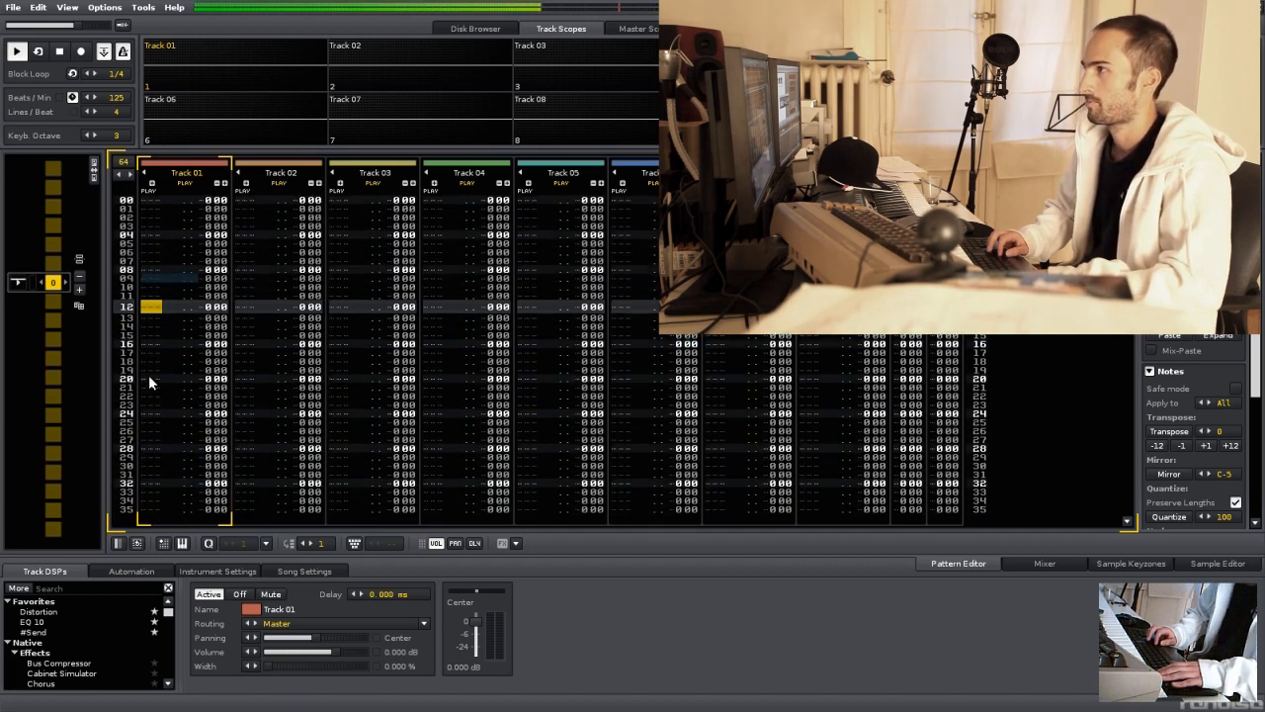
double_click(122, 99)
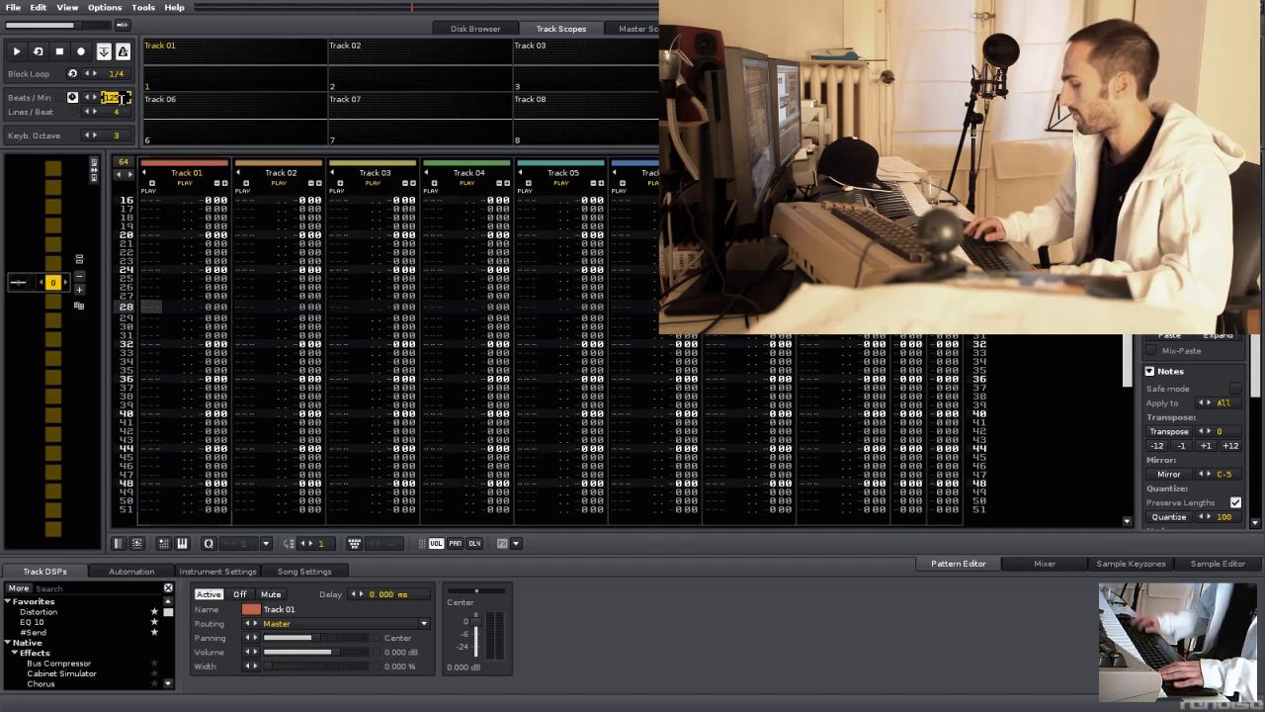
type("140")
key("Return")
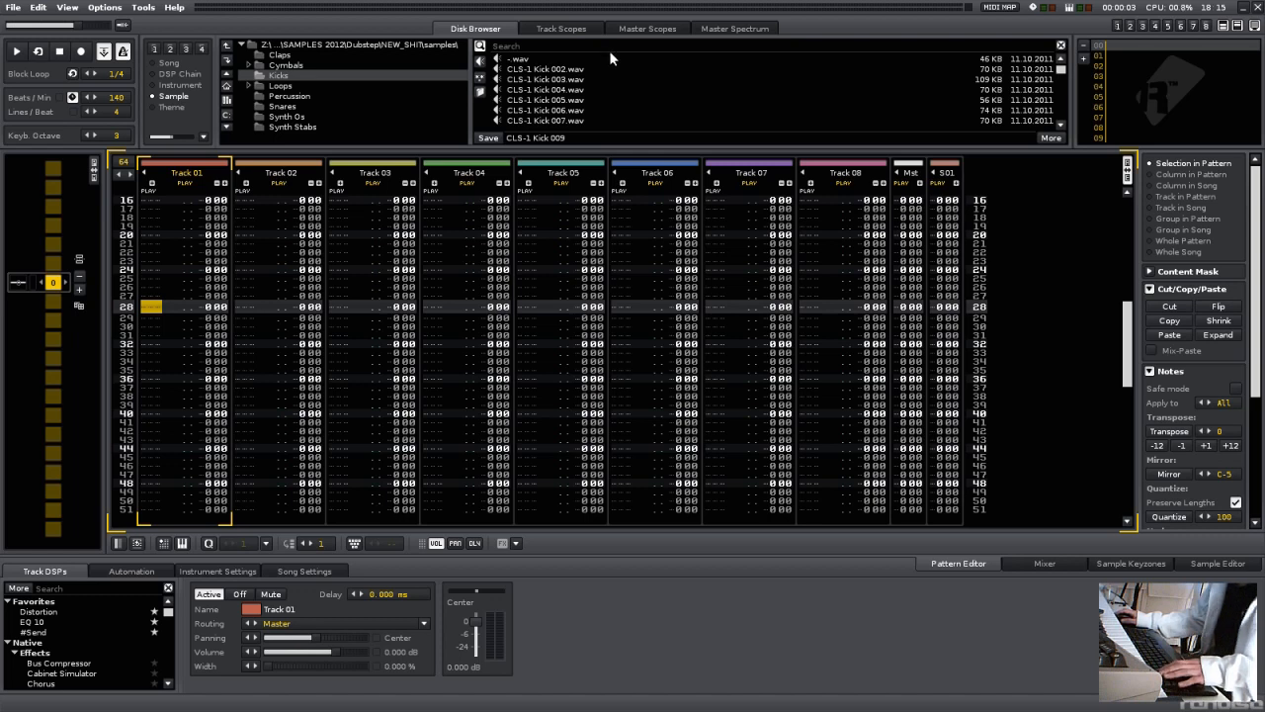
Step: Audition several kicks from the Kicks folder in the sample editor and load CLS-1 Kick 009.wav into instrument slot 00
scroll(614, 81, "down", 3)
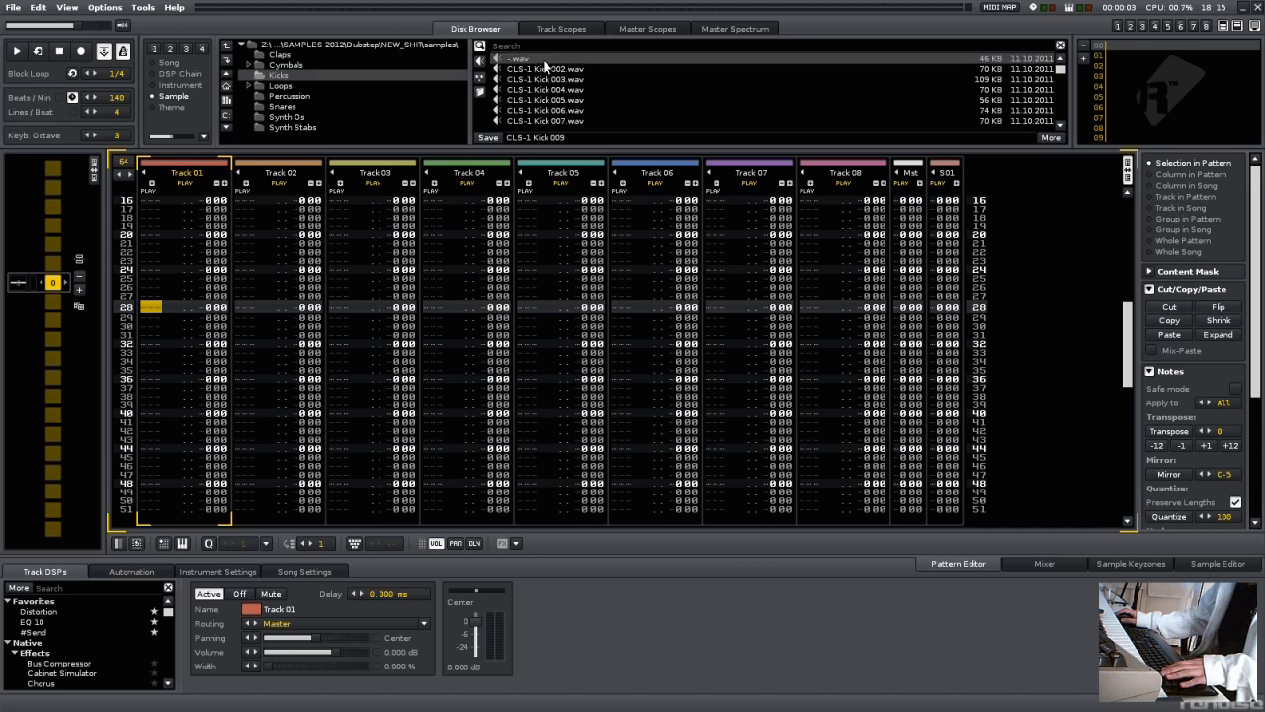
left_click(1216, 564)
double_click(631, 101)
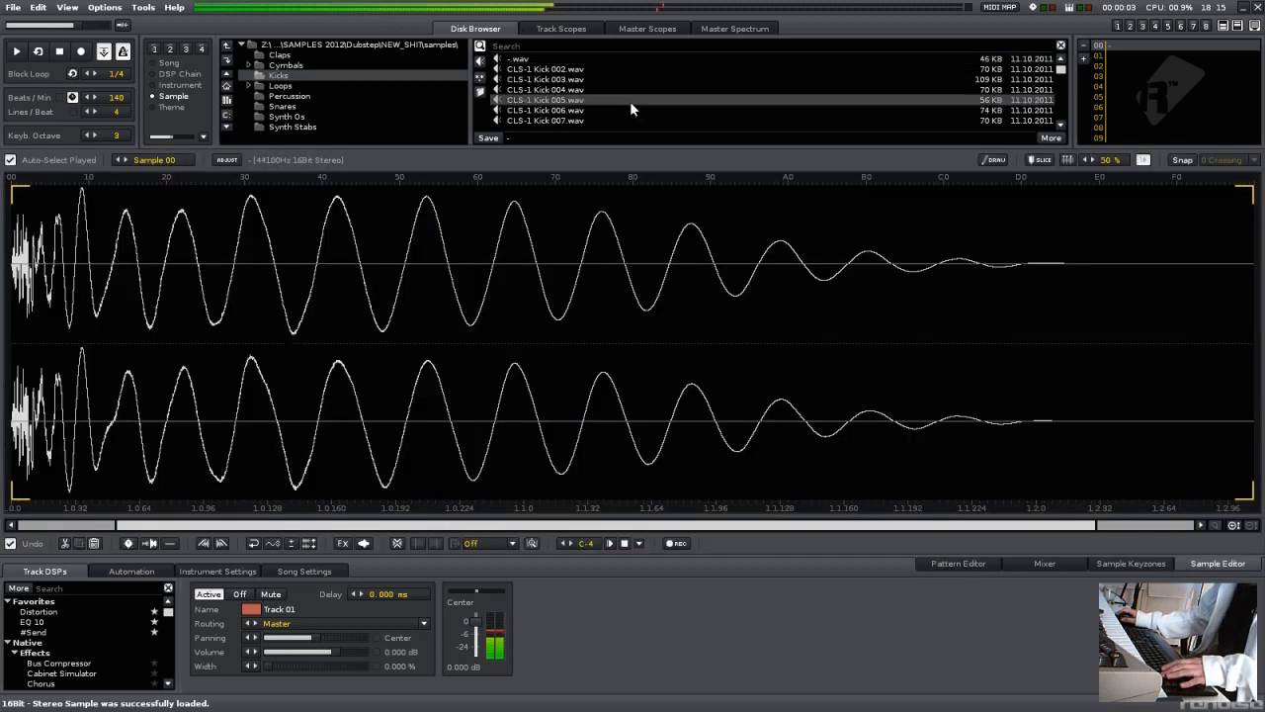
double_click(631, 89)
scroll(633, 99, "down", 2)
double_click(633, 101)
double_click(635, 118)
double_click(634, 96)
scroll(634, 94, "down", 2)
double_click(634, 95)
double_click(634, 80)
double_click(635, 70)
scroll(636, 75, "up", 2)
double_click(636, 78)
double_click(637, 87)
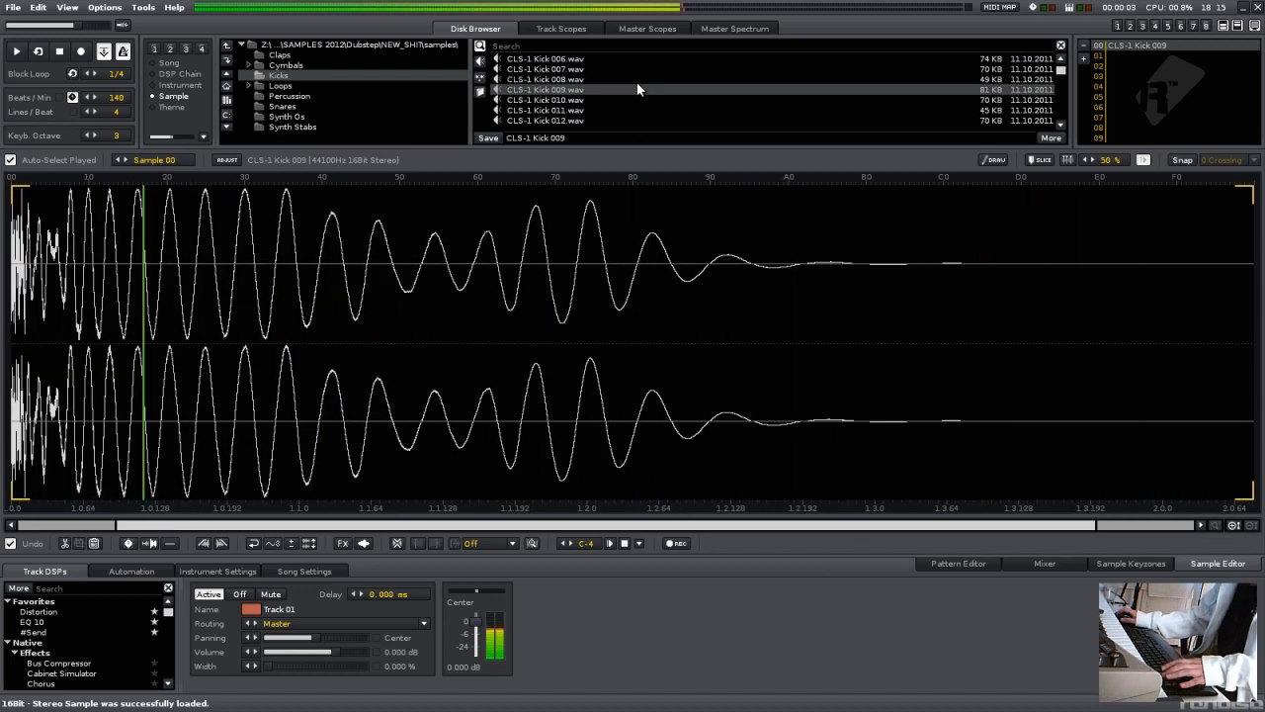
Step: In the pattern editor, enter a C-4 kick note at line 00 of Track 01 and play the pattern
left_click(930, 558)
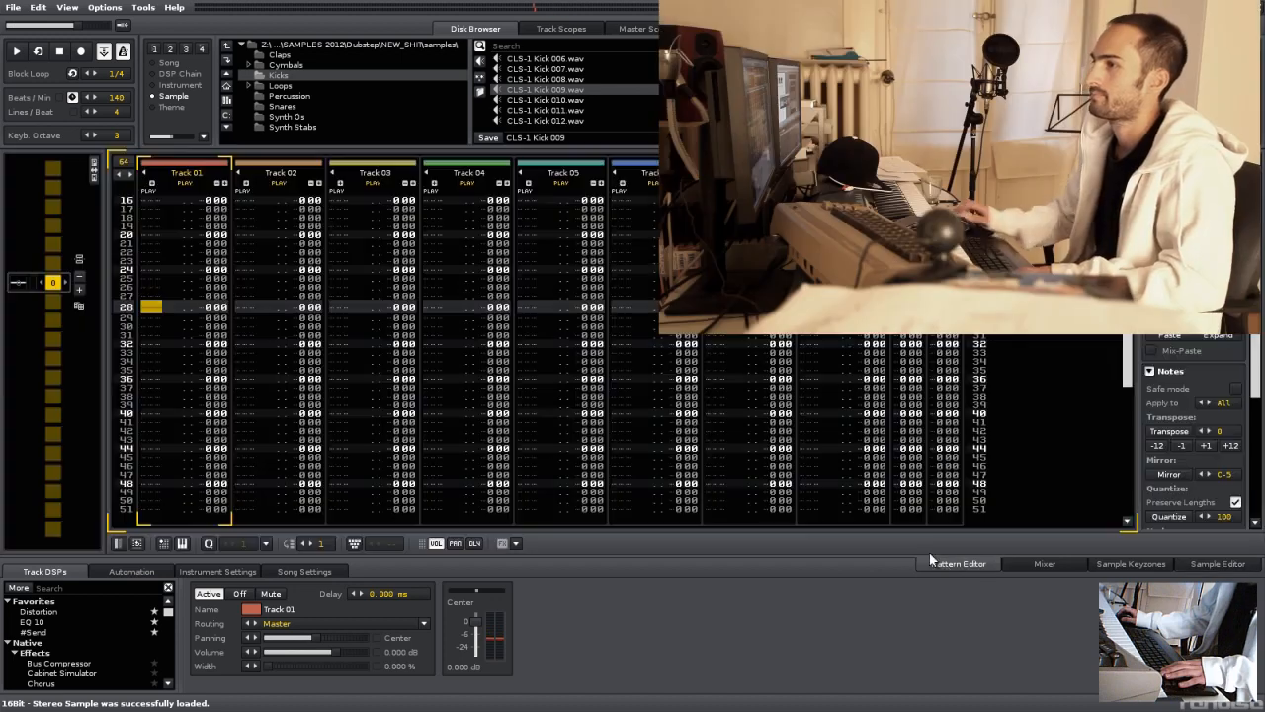
key("Escape")
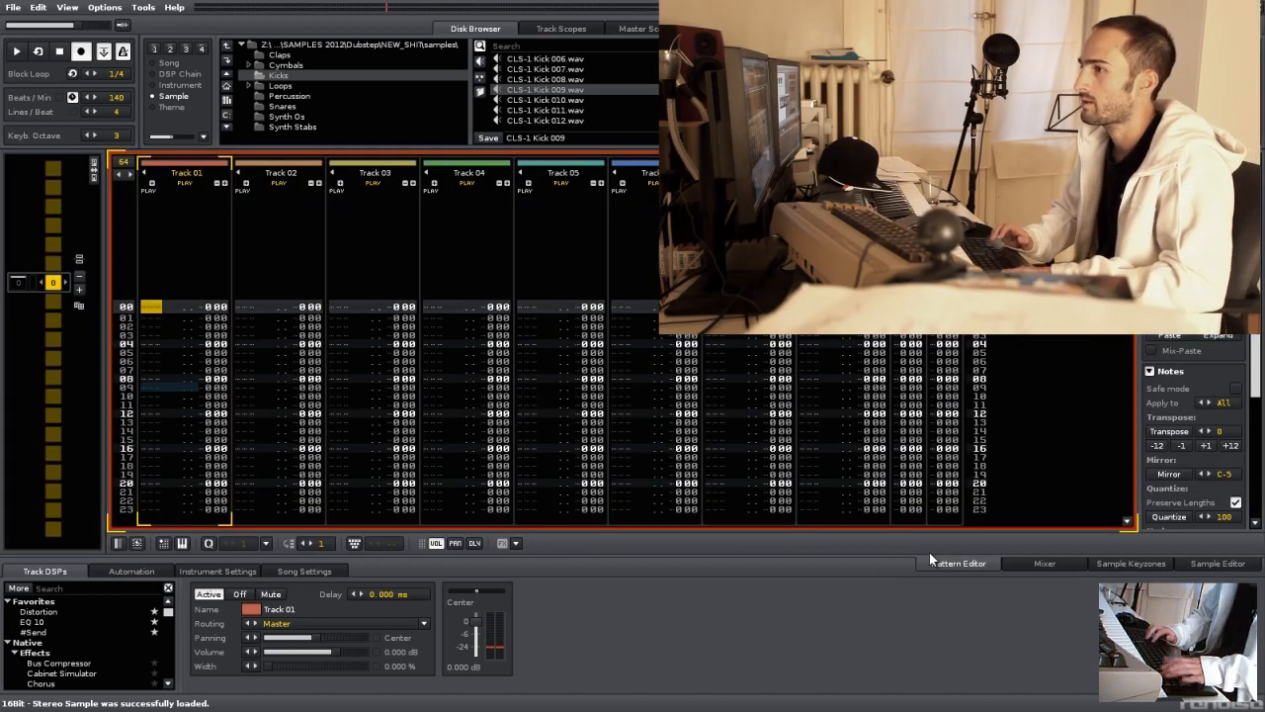
key("q")
key("Escape")
key("space")
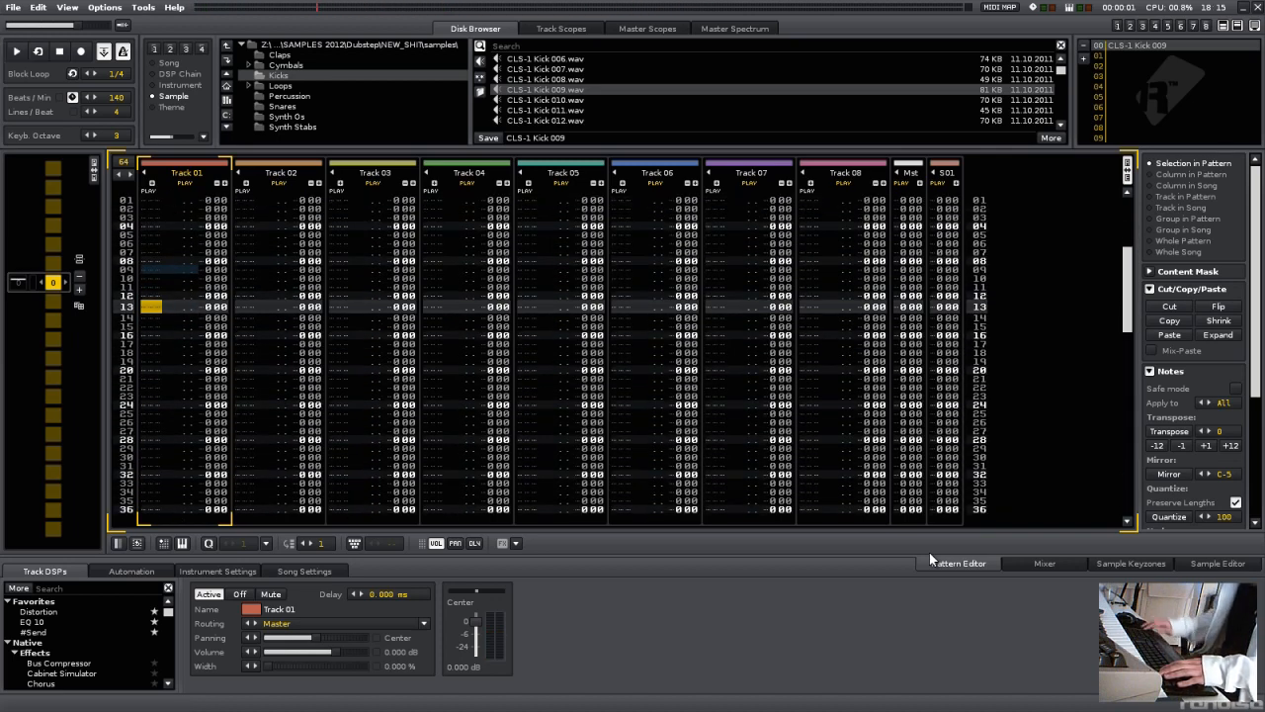
key("space")
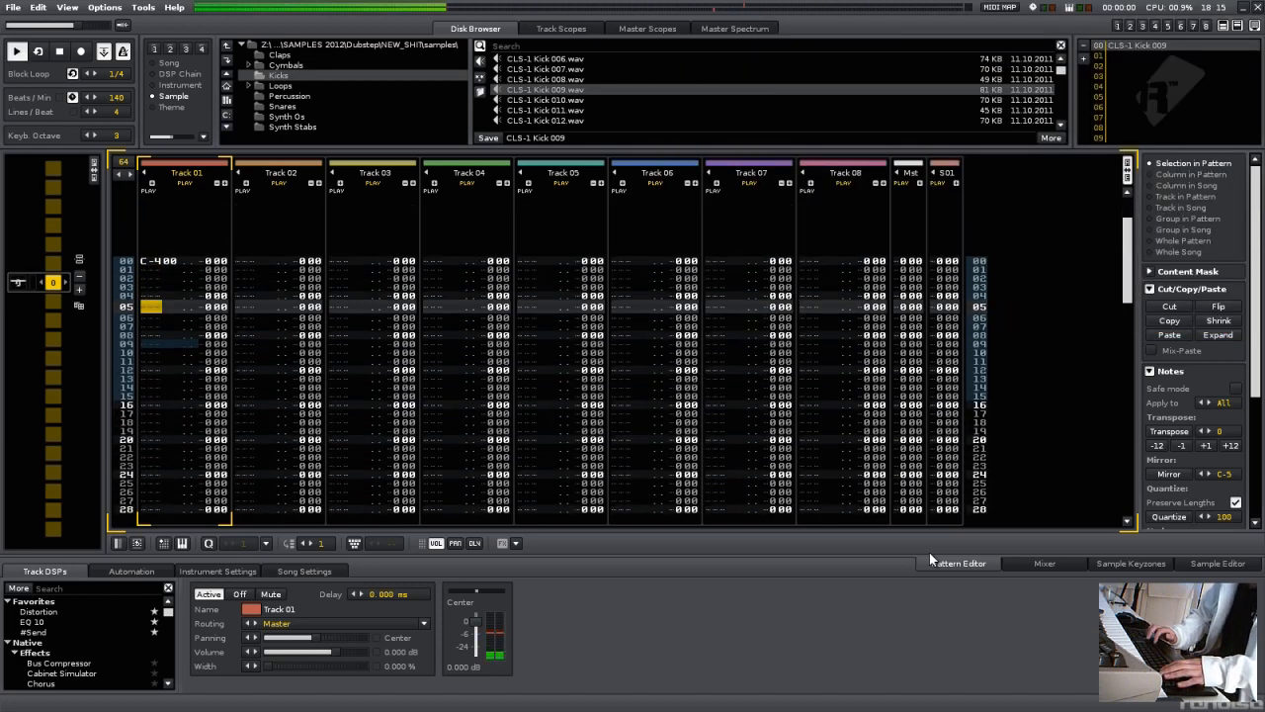
Step: Add a second C-4 kick note at line 09 of Track 01 and listen to the 16-line loop
key("Escape")
key("Up")
key("q")
key("Return")
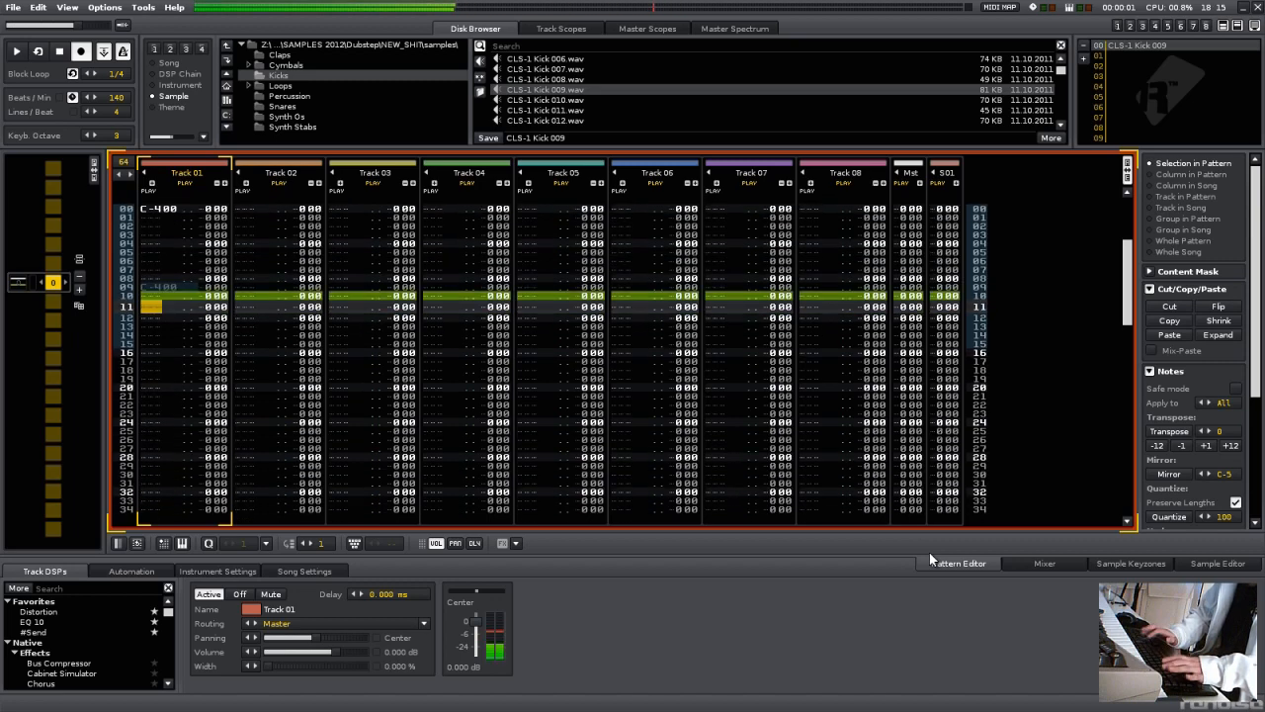
key("Escape")
key("space")
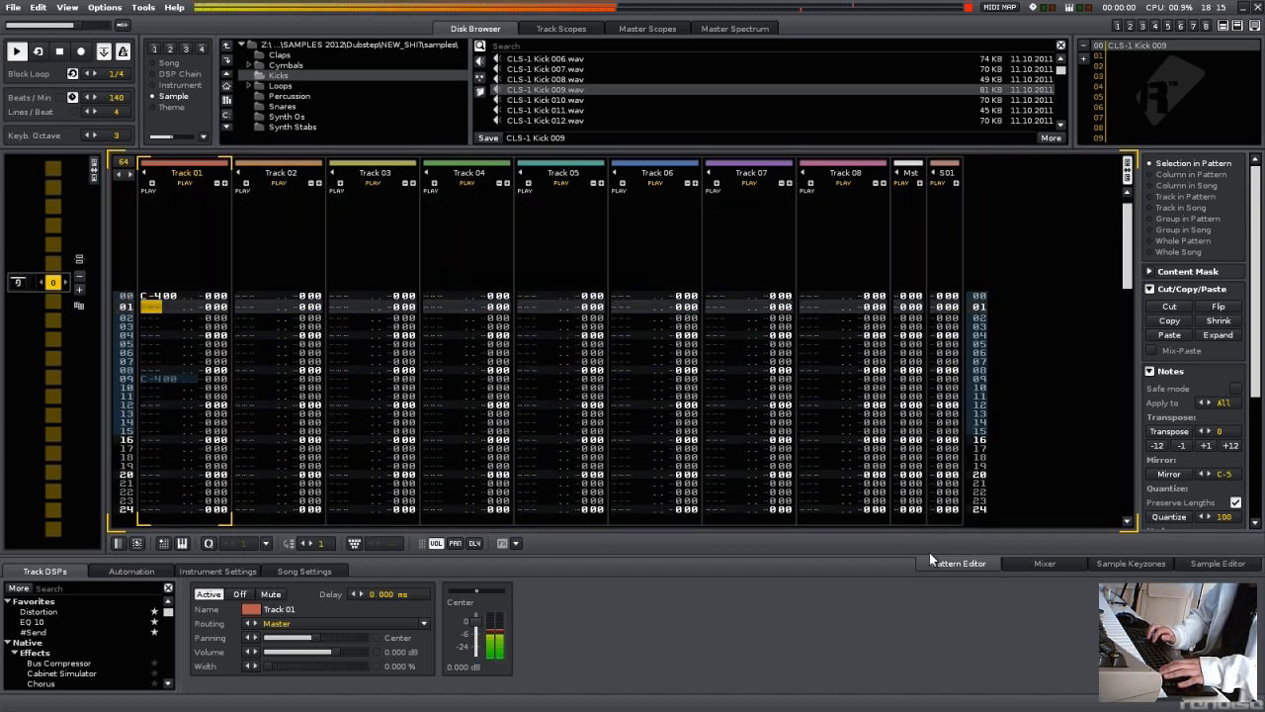
Step: Delete the kick at line 09 of Track 01, enter it at line 10 instead, and replay the loop
key("Escape")
key("Delete")
key("q")
key("Escape")
key("space")
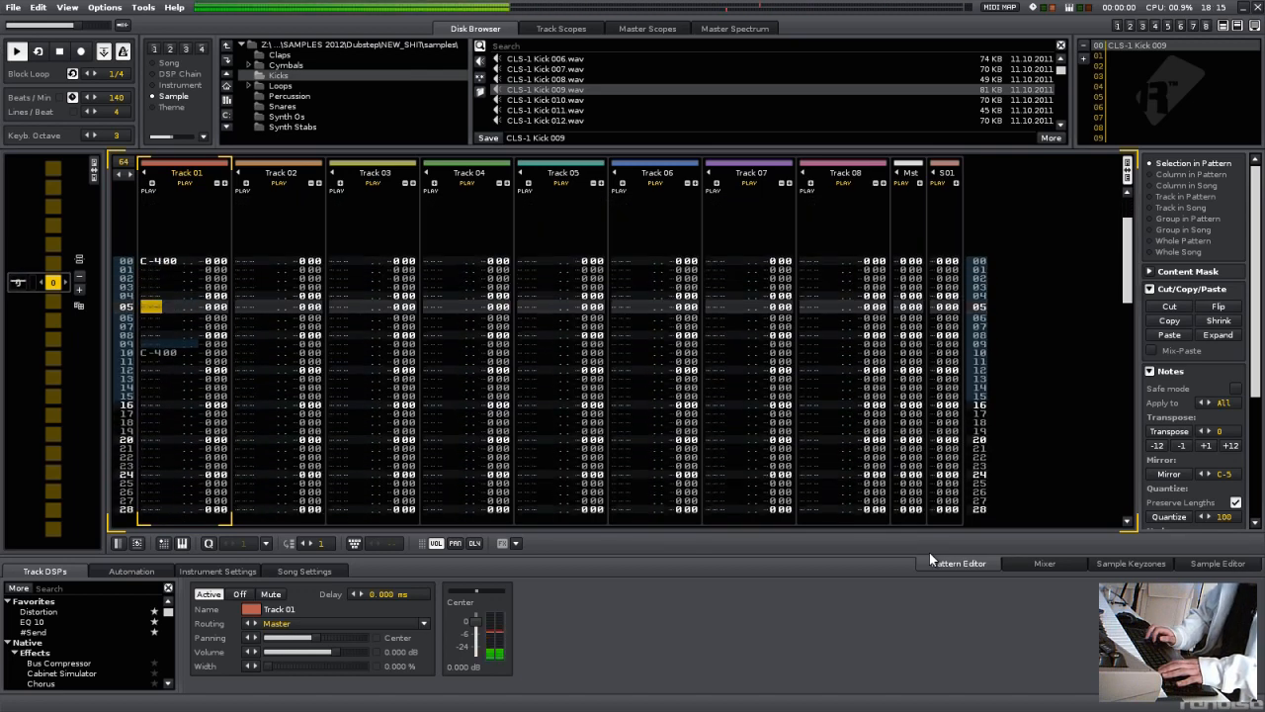
Step: Rearrange the Track 01 kicks so that C-4 notes follow the first one at lines 06 and 11, and check playback
key("space")
key("Escape")
key("q")
key("Escape")
key("space")
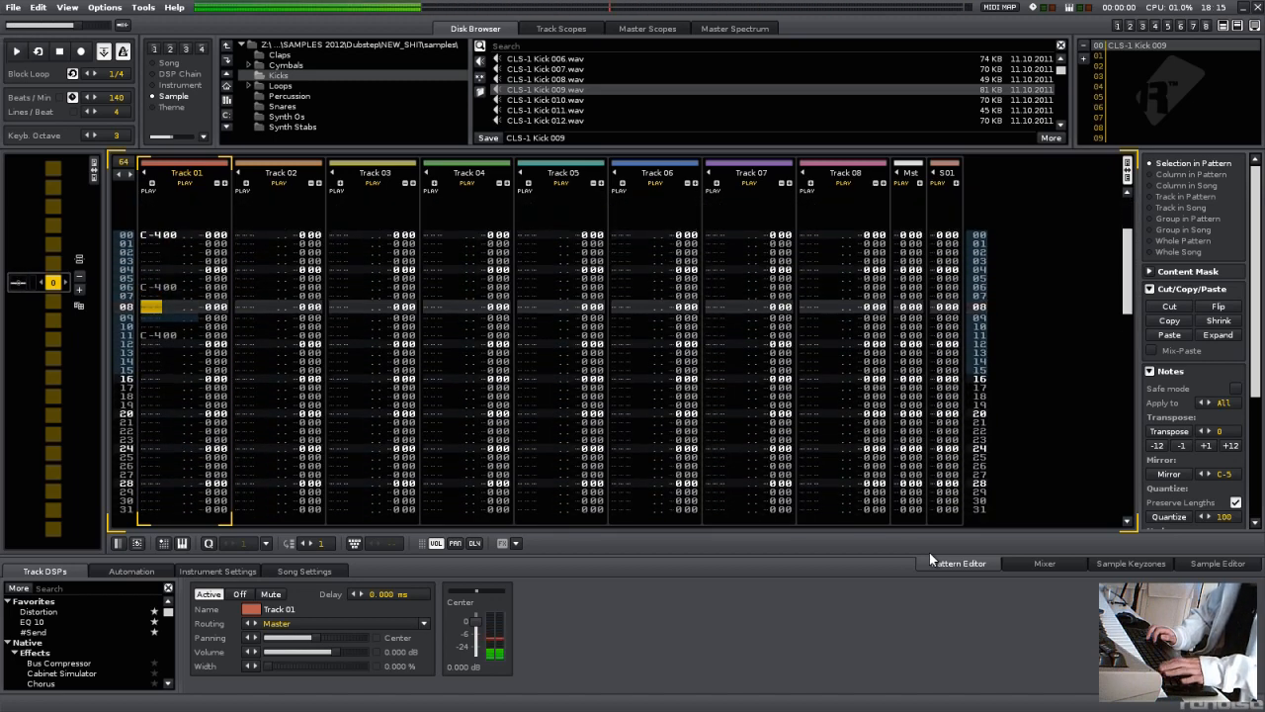
Step: Select Track 02, open the Snares folder, and load CLSre Snare 009 and 004 in turn into instrument slot 01 to audition them
key("Tab")
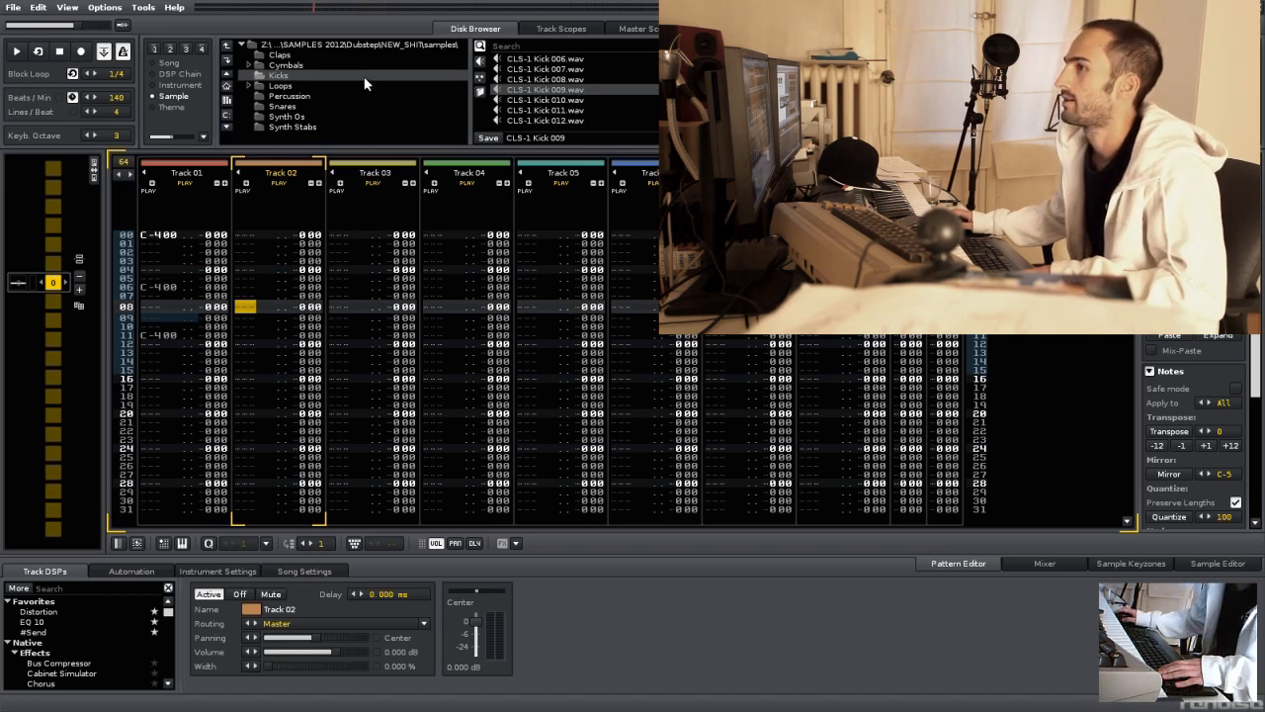
left_click(336, 105)
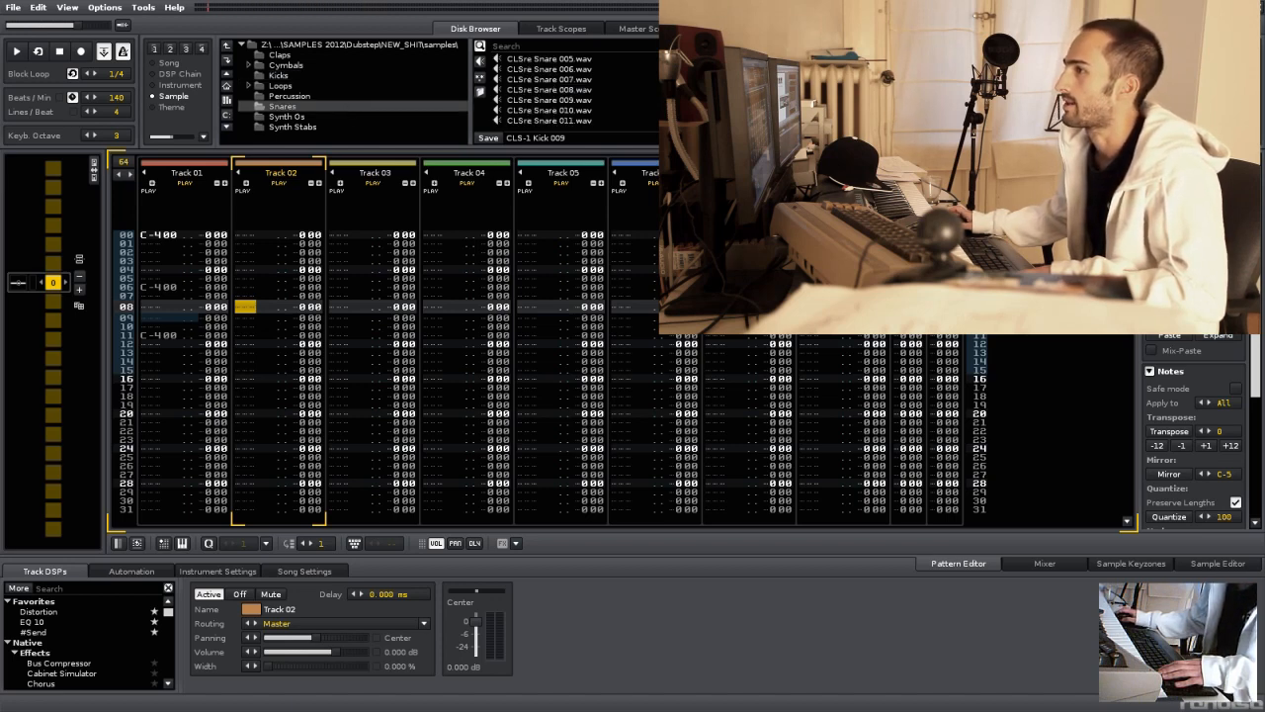
double_click(851, 80)
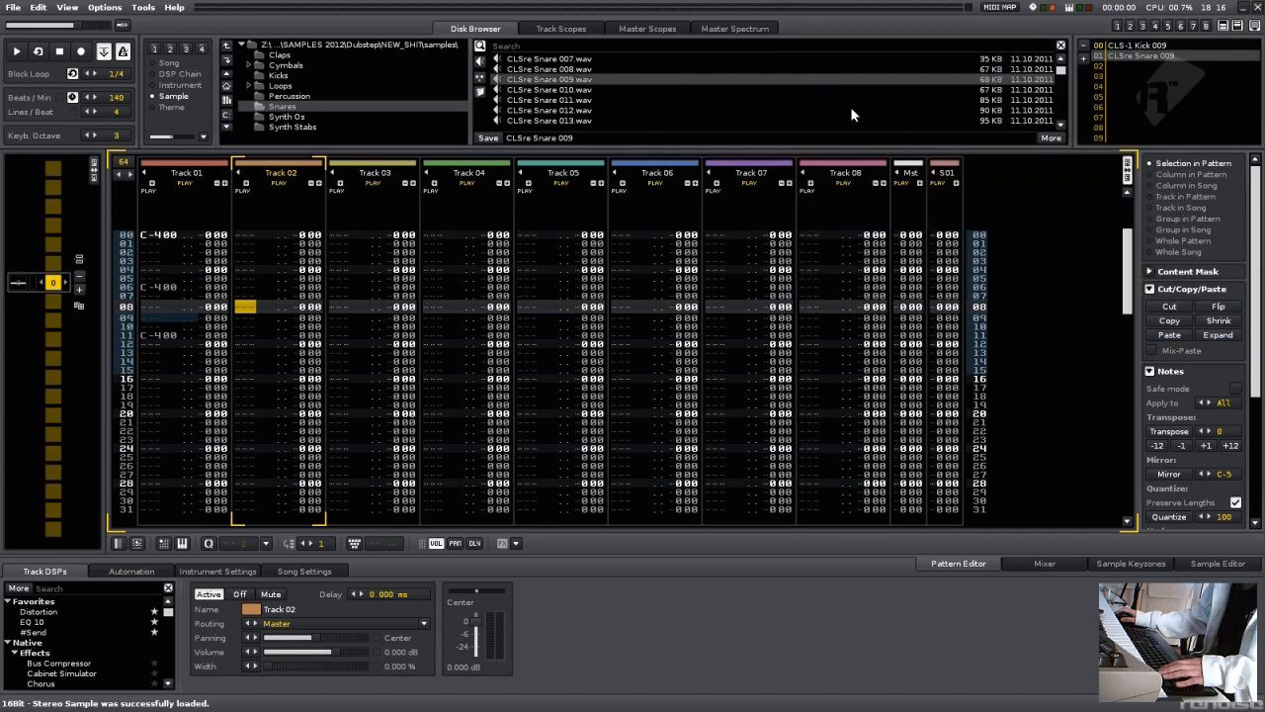
double_click(895, 82)
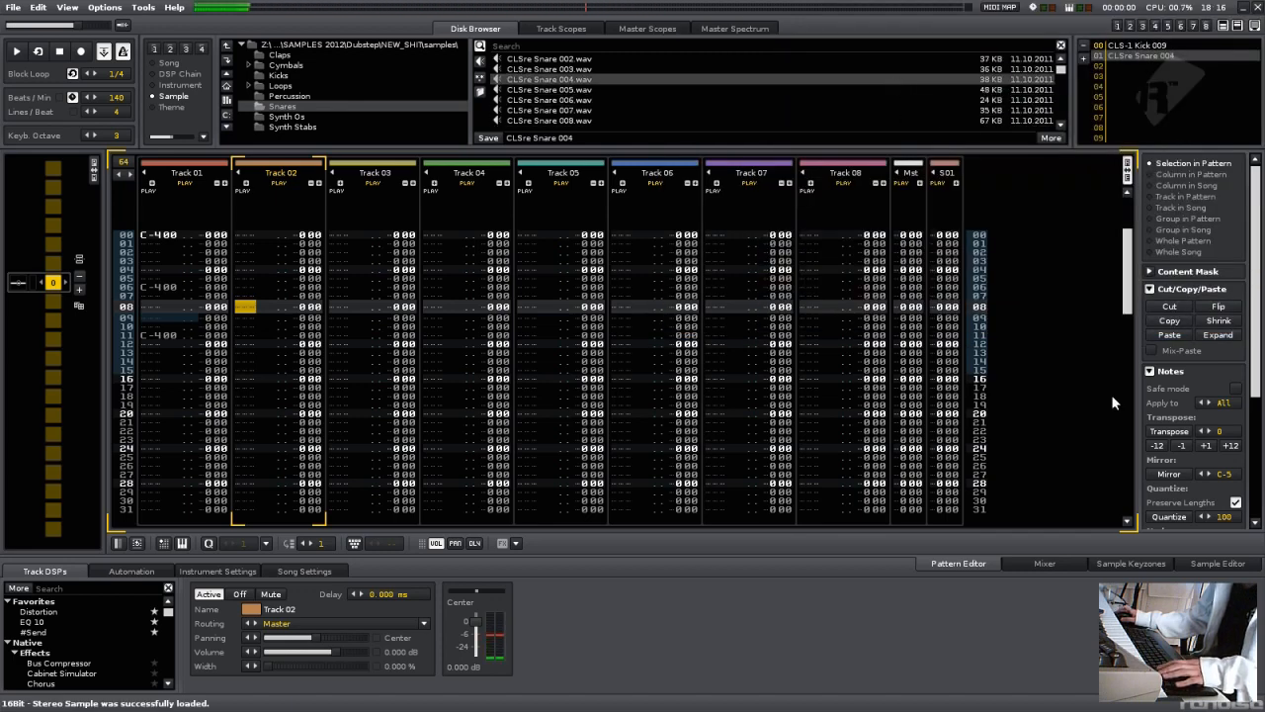
Step: Open the sample editor and audition the first snares in the Snares folder, including CLSre Snare 002
left_click(1231, 564)
scroll(628, 89, "up", 1)
double_click(631, 109)
double_click(626, 71)
double_click(624, 56)
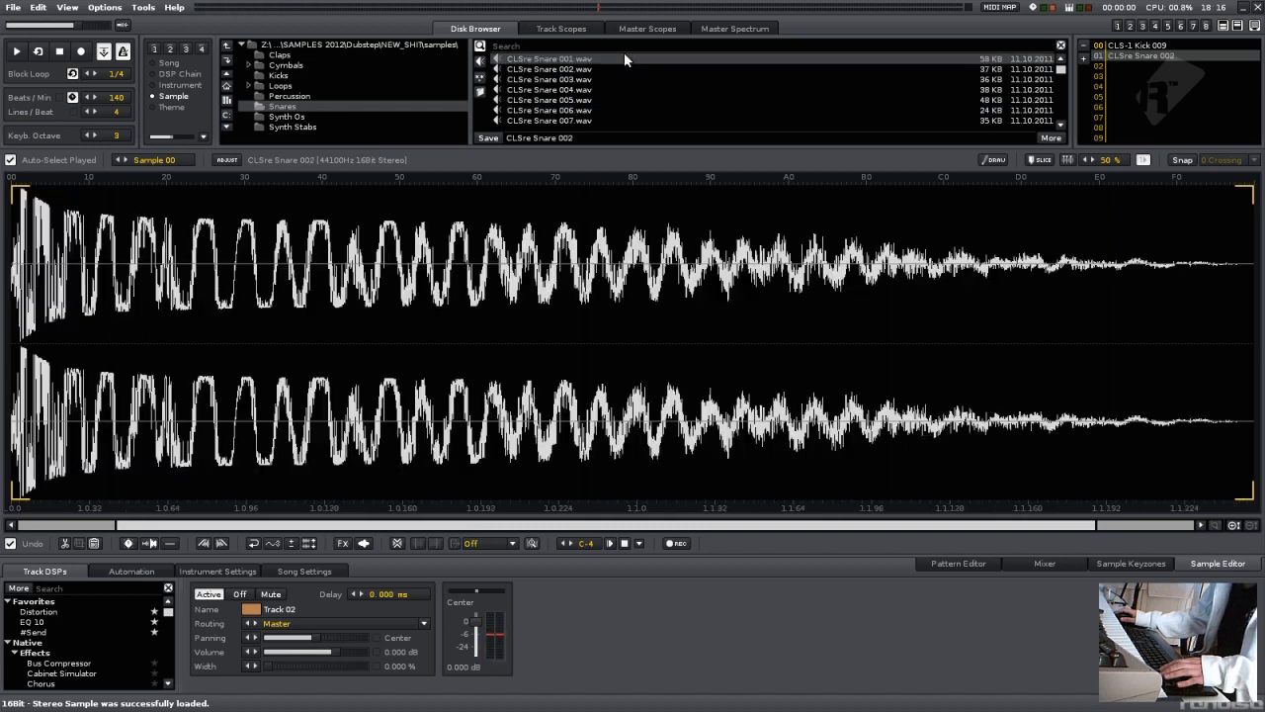
Step: Audition more snares further down the folder, including CLSre Snare 023, 022 and 014
scroll(654, 103, "down", 4)
double_click(654, 101)
scroll(654, 100, "down", 2)
double_click(654, 100)
scroll(654, 101, "down", 2)
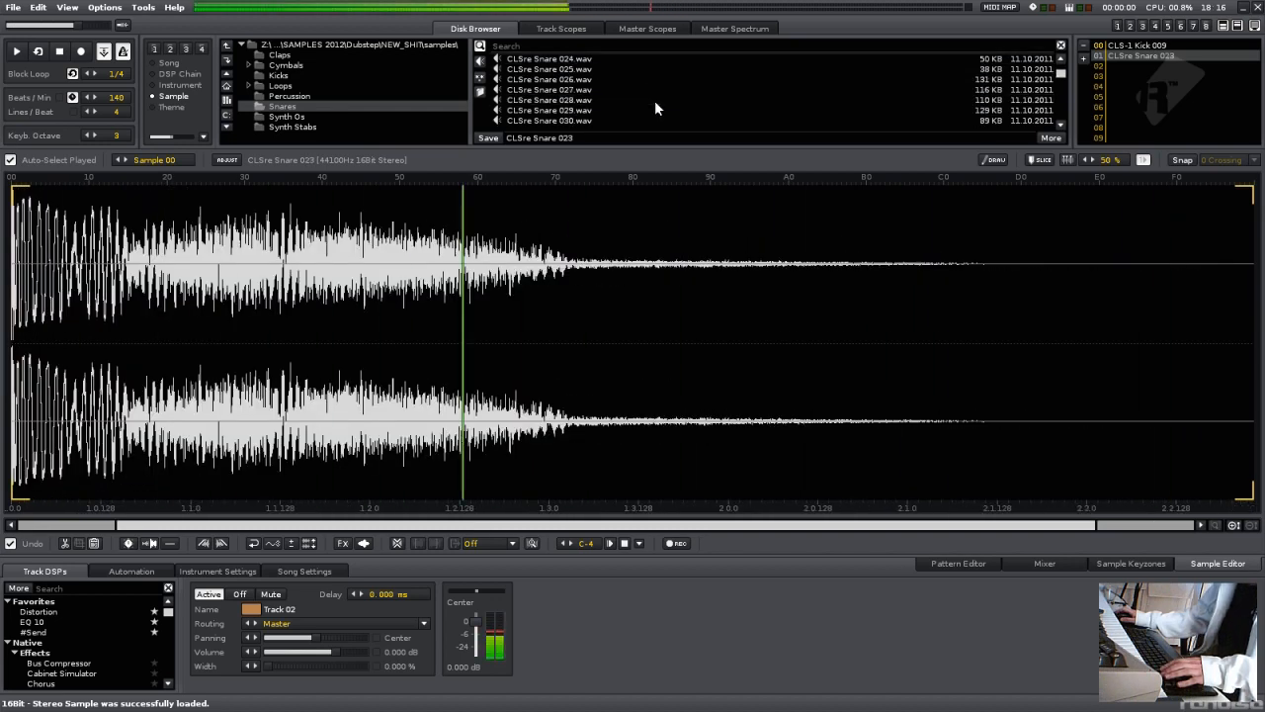
double_click(654, 101)
scroll(654, 101, "down", 2)
double_click(654, 101)
double_click(659, 87)
scroll(659, 84, "up", 2)
double_click(667, 62)
scroll(668, 72, "up", 2)
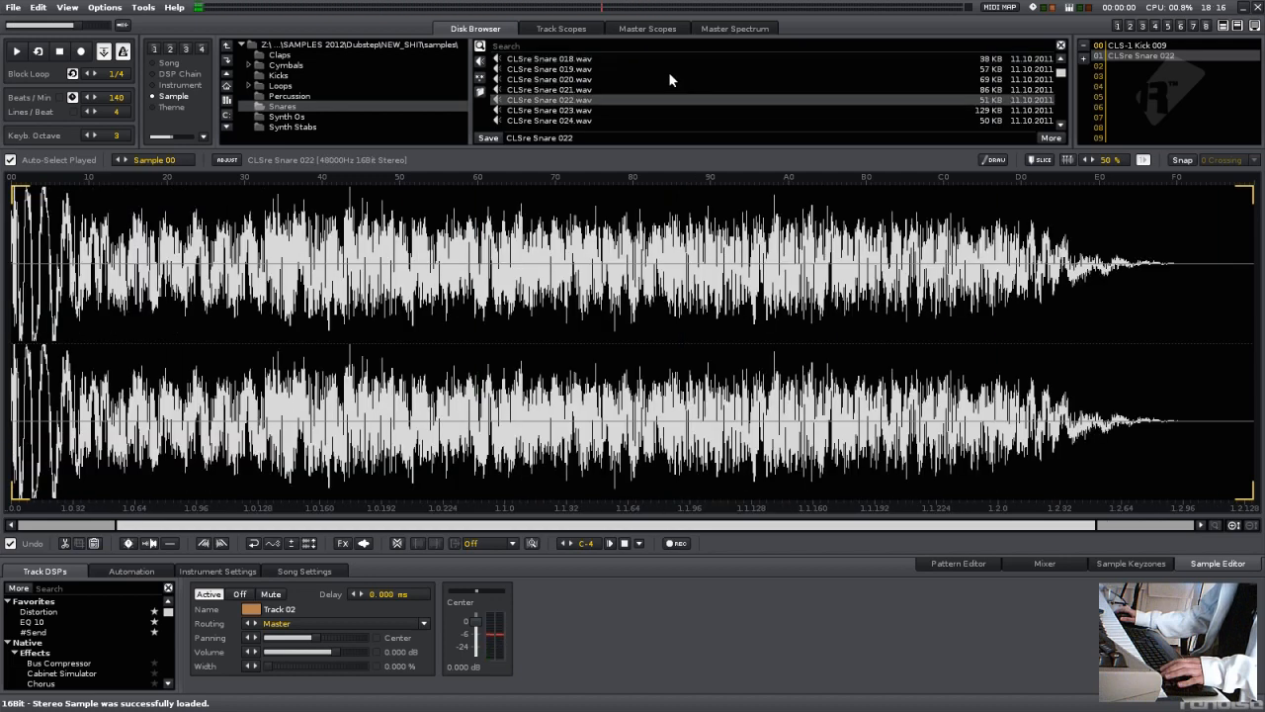
double_click(669, 77)
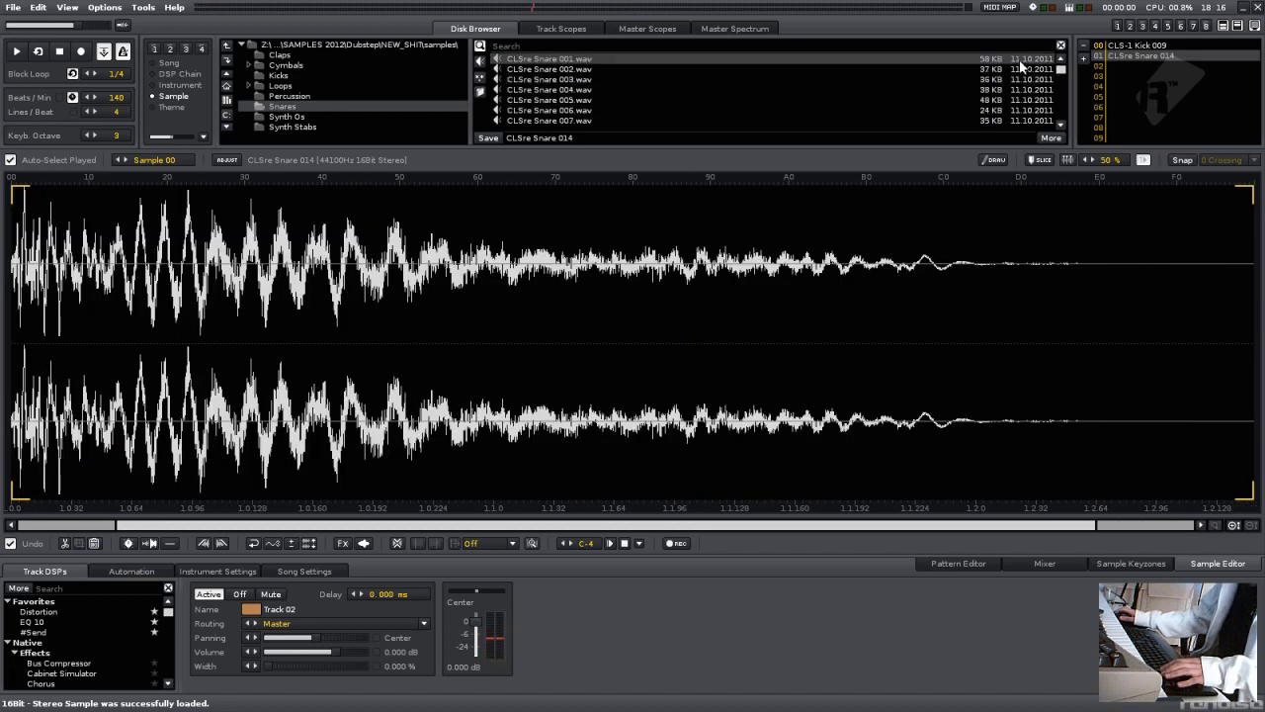
Step: Audition CLSre Snare 001 and the snares from 250 back to 230, and lower Track 02's volume to -4.079 dB
double_click(1011, 58)
scroll(1011, 62, "down", 2)
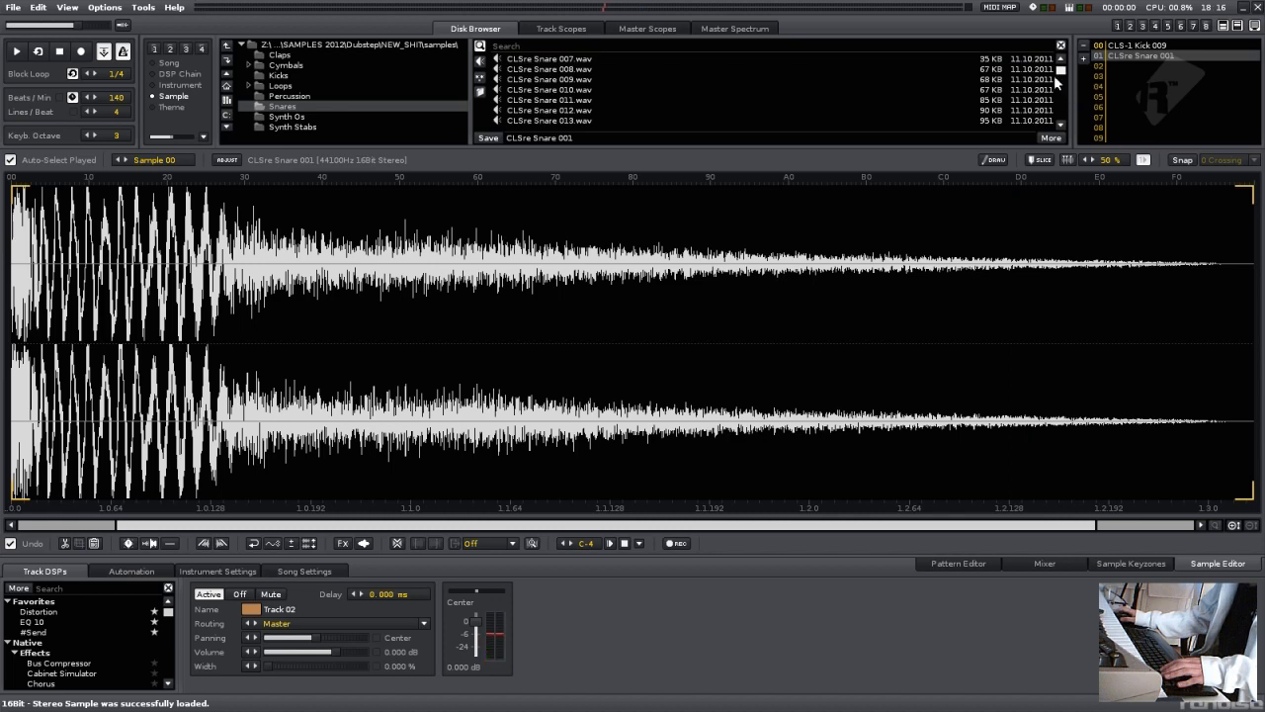
double_click(955, 111)
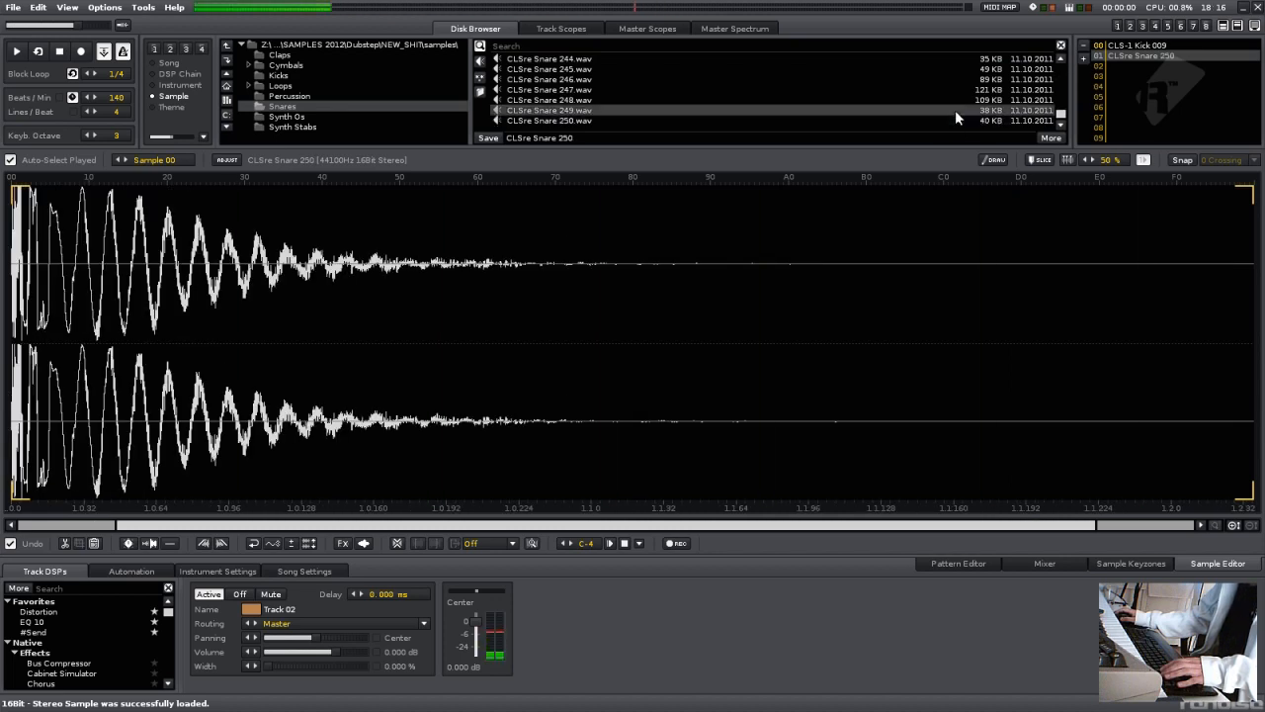
double_click(963, 67)
scroll(958, 68, "up", 2)
double_click(958, 67)
scroll(921, 86, "up", 2)
double_click(914, 89)
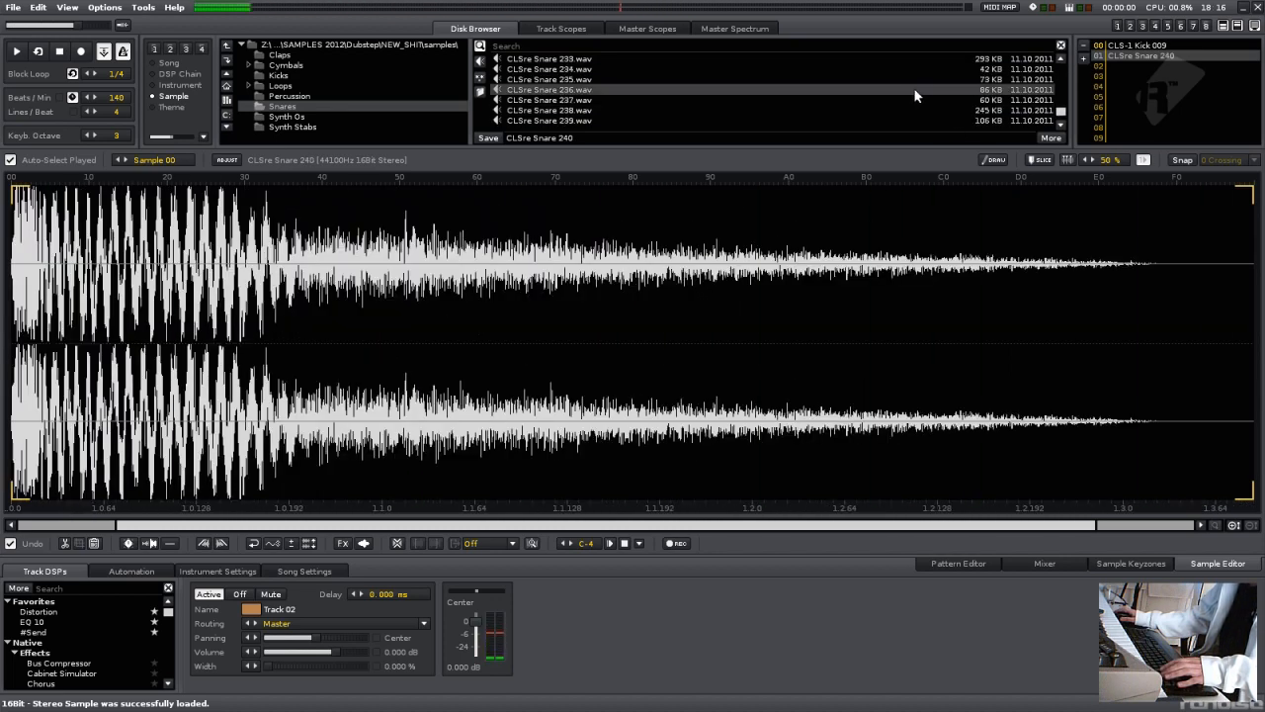
scroll(900, 96, "up", 2)
double_click(892, 100)
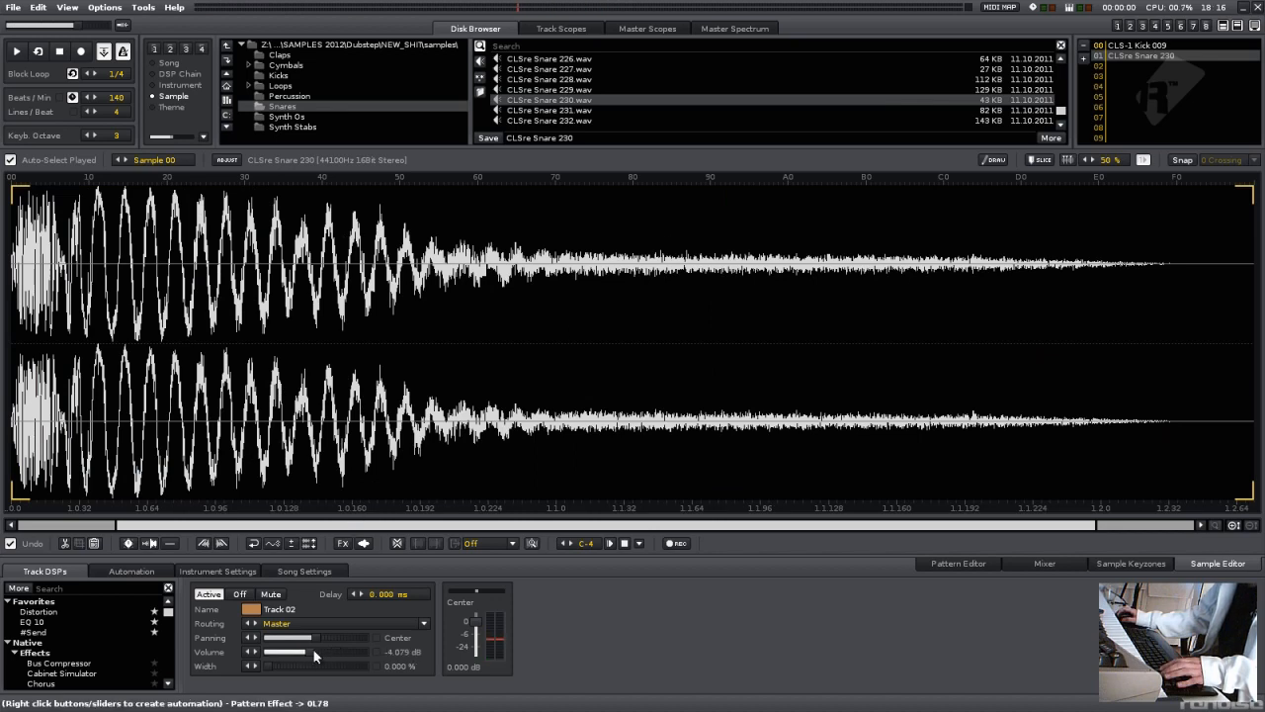
Step: Compare neighbouring snares such as CLSre Snare 226 and 227, and load CLSre Snare 228.wav into instrument slot 01
scroll(647, 68, "up", 3)
double_click(645, 77)
scroll(644, 79, "down", 2)
double_click(645, 80)
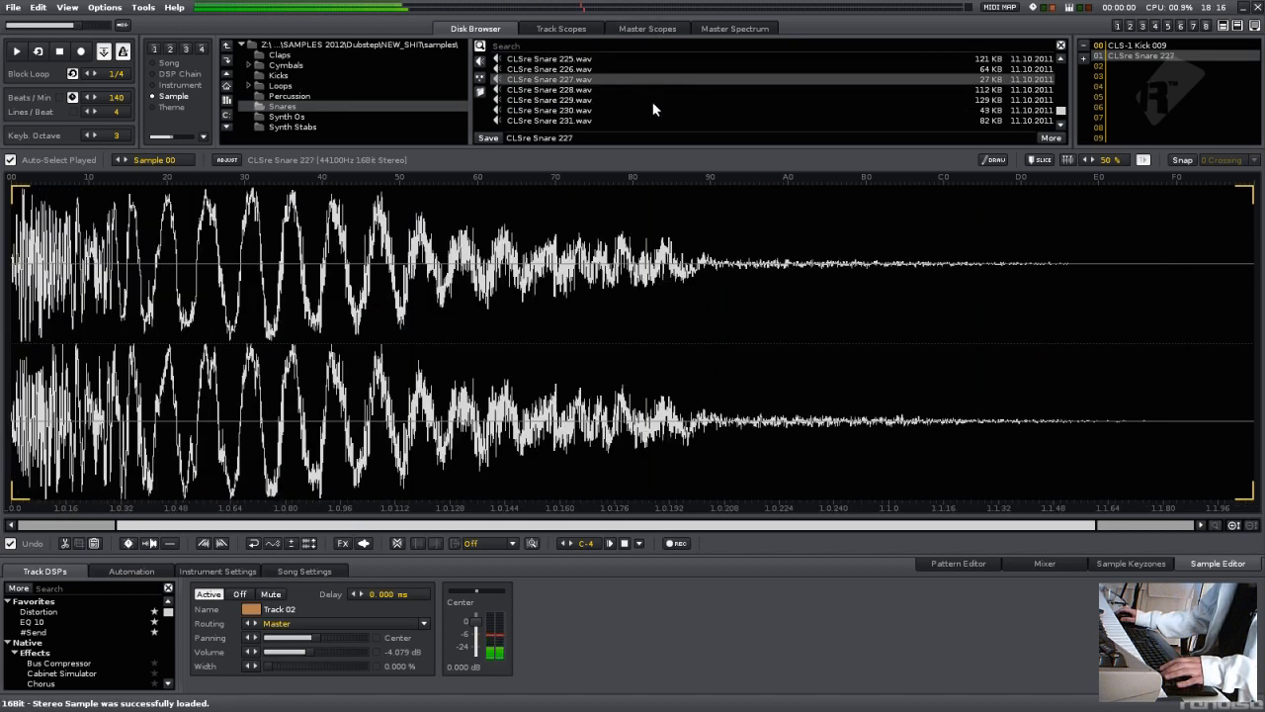
double_click(655, 100)
double_click(670, 70)
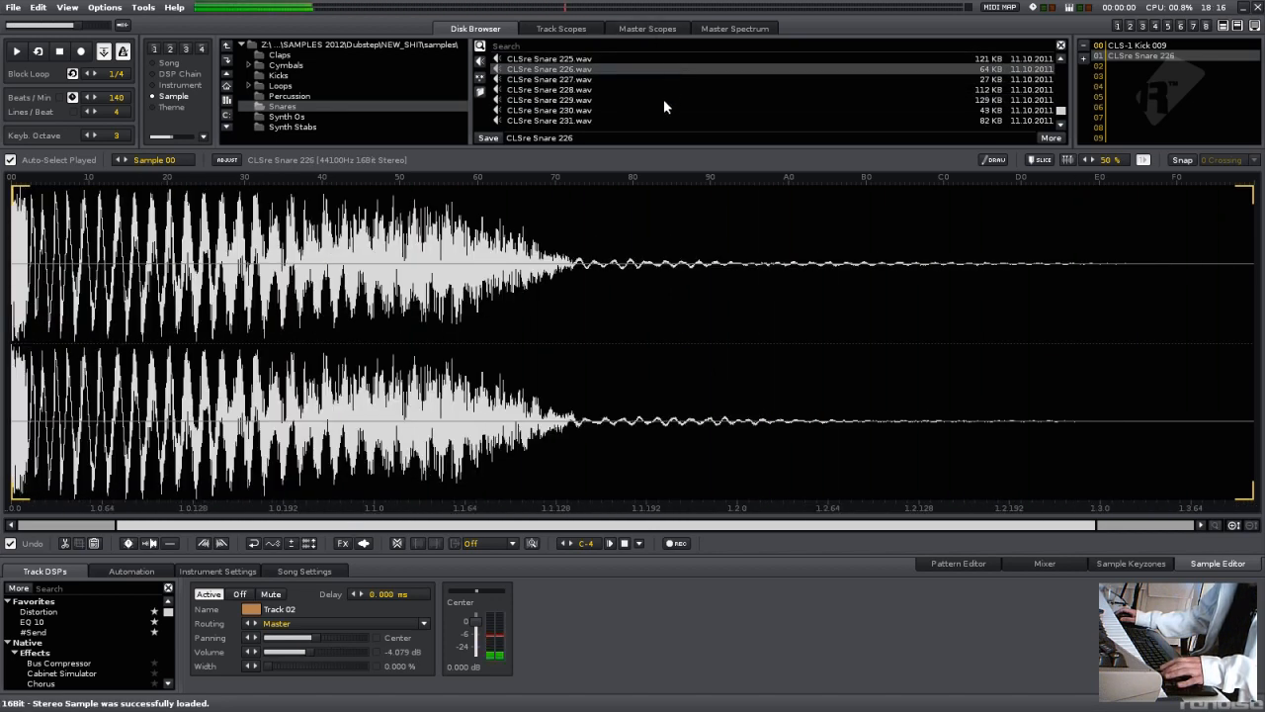
double_click(664, 98)
double_click(673, 80)
double_click(670, 98)
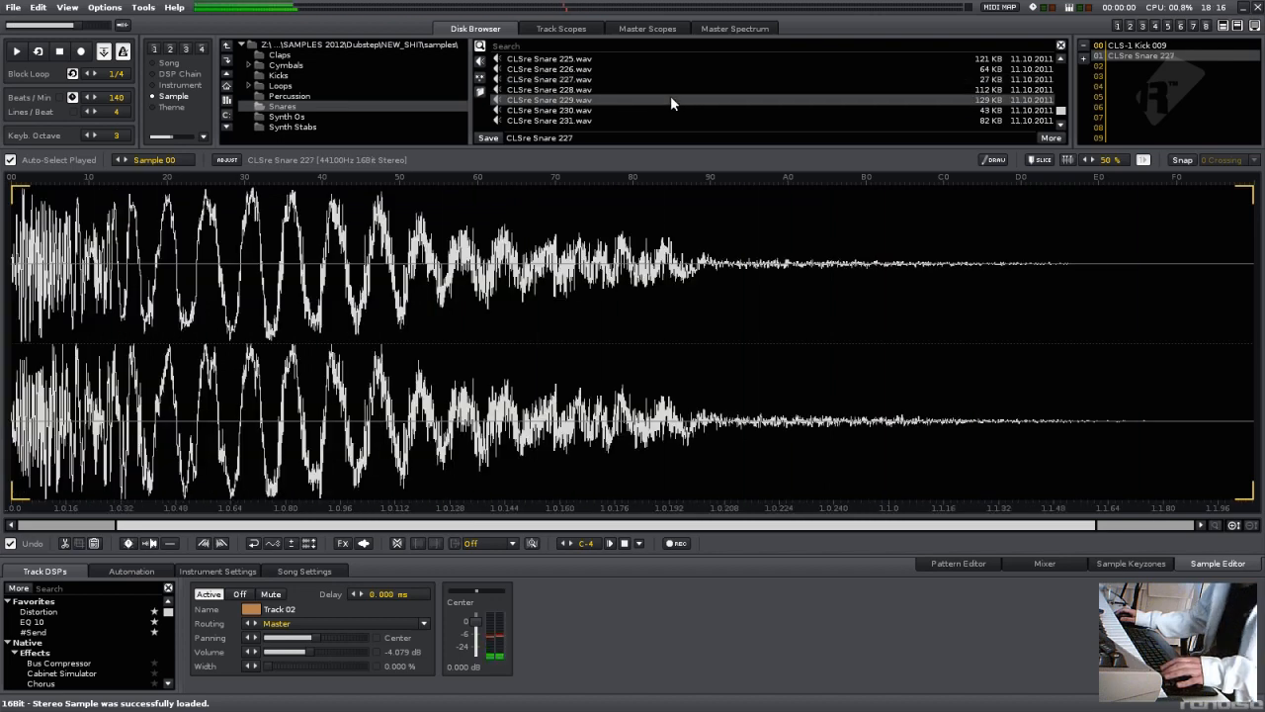
double_click(674, 90)
double_click(668, 91)
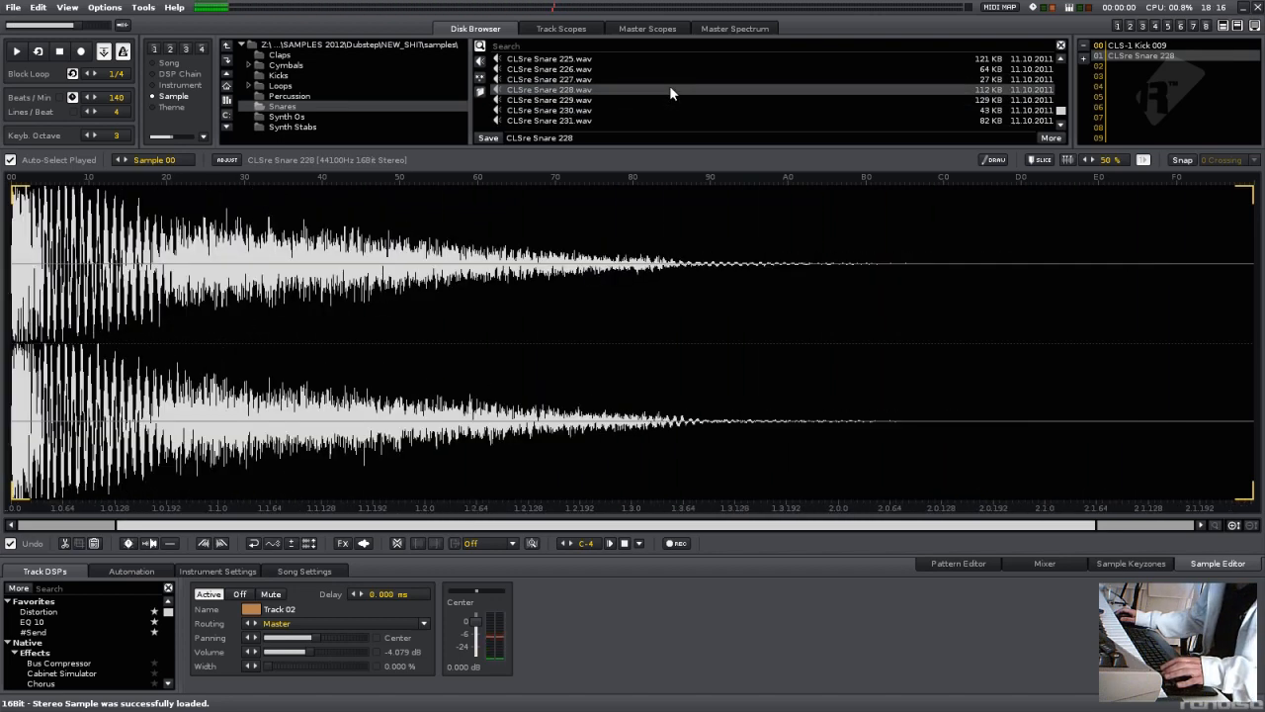
Step: In the pattern editor, enter a C-4 note with instrument 01 at line 08 of Track 02 and play the loop
left_click(951, 564)
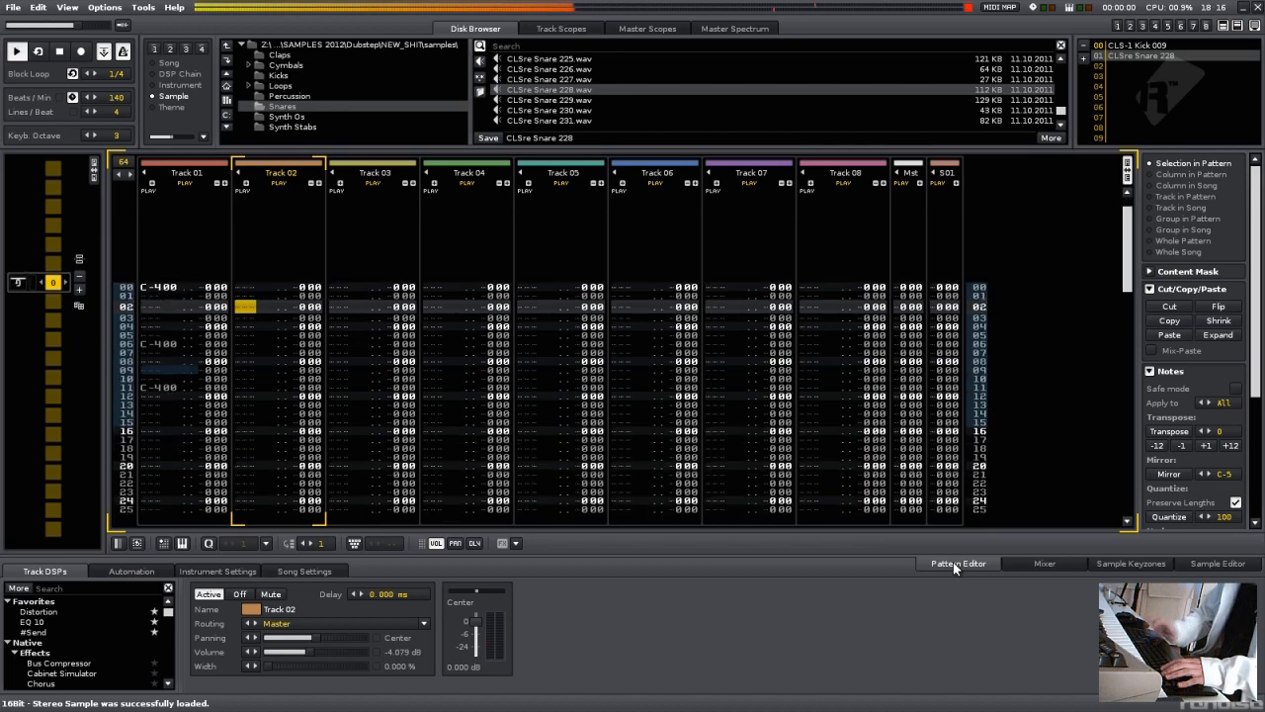
key("space")
key("Escape")
key("Down")
key("q")
key("Escape")
key("space")
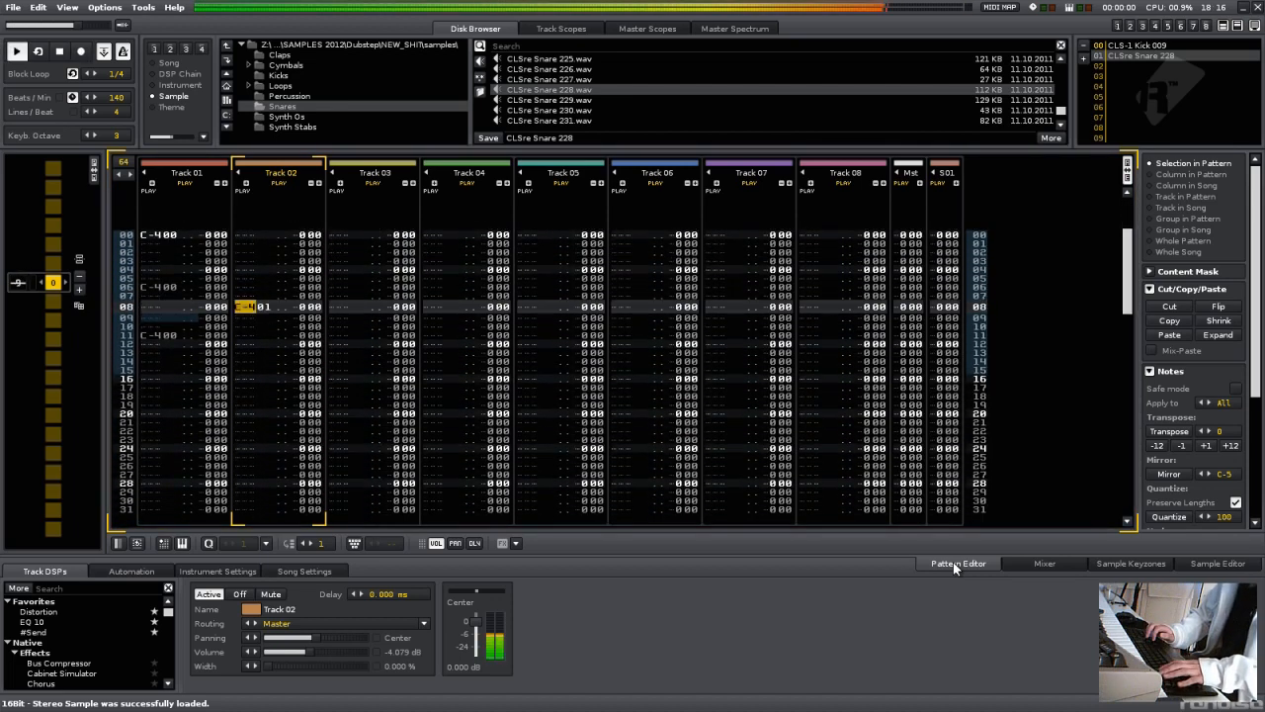
Step: Replace the Track 01 kick at line 11 with a C-4 kick at line 14, and return to Track 02
key("shift+Tab")
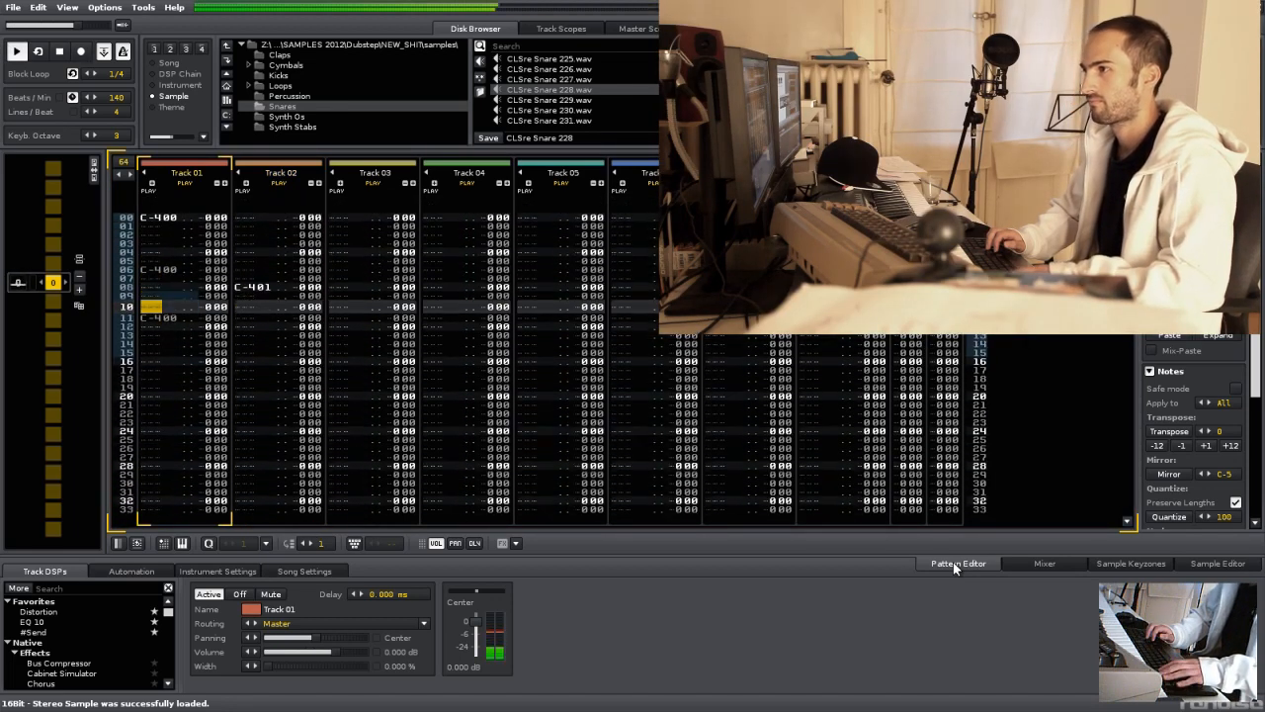
key("Escape")
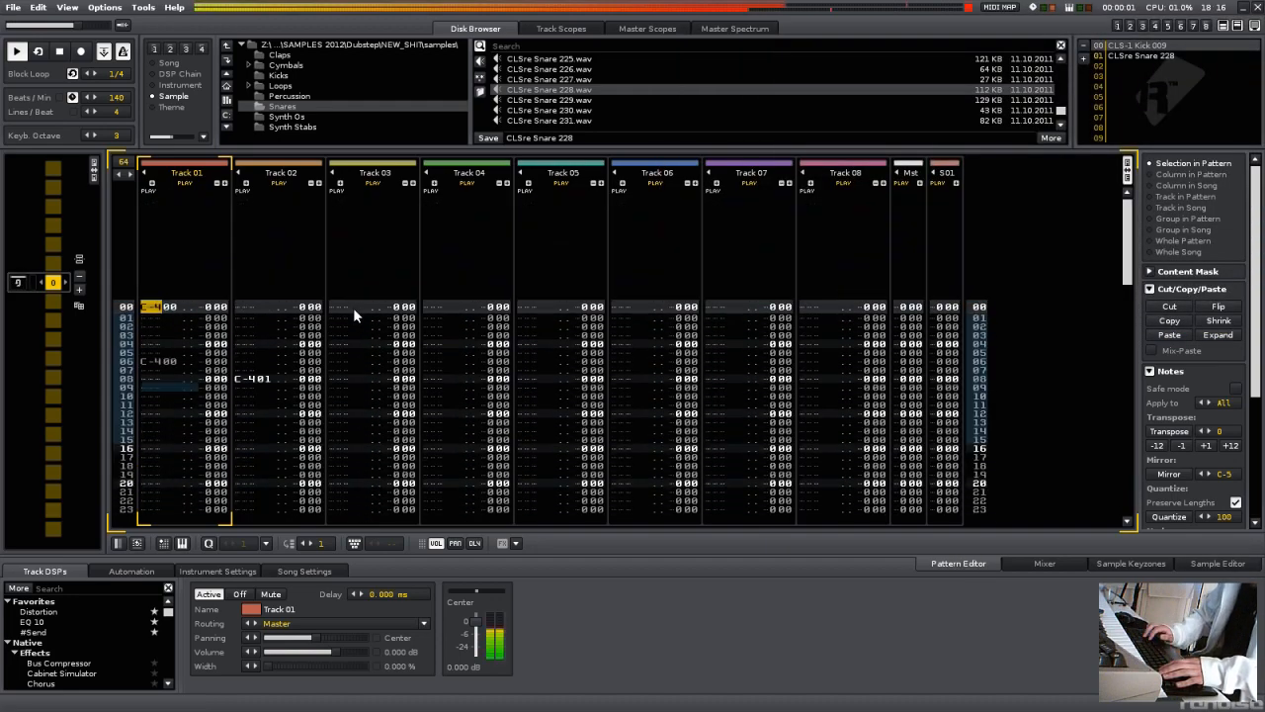
key("q")
key("Tab")
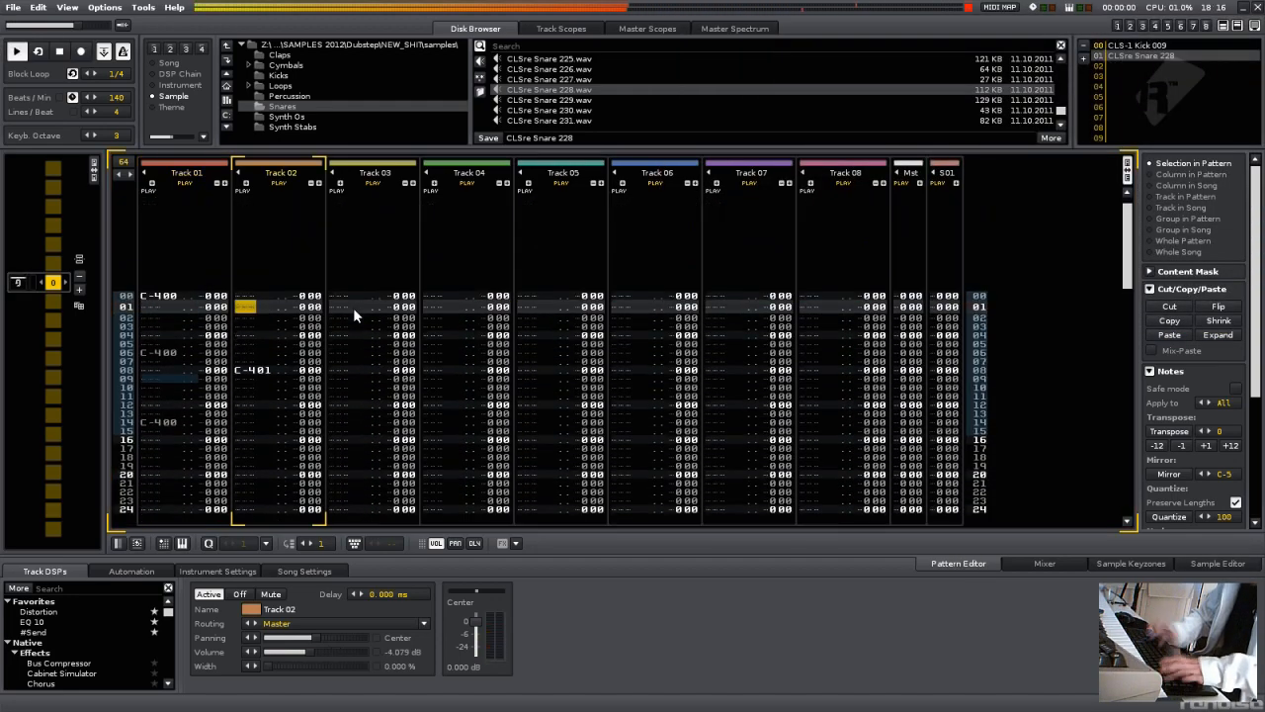
Step: For Track 03, load 1.wav from the Cymbals Closed Hihat folder into instrument slot 02 and lower the track's volume to -3.610 dB
left_click(143, 289)
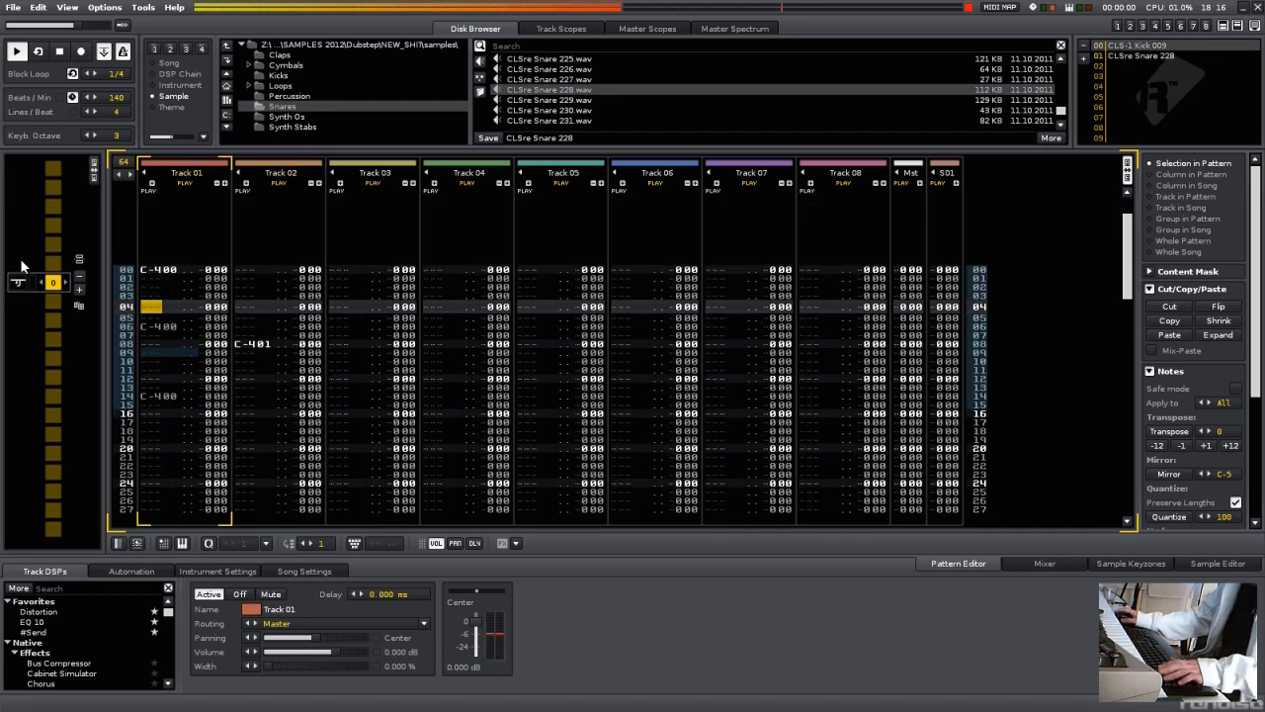
key("Tab")
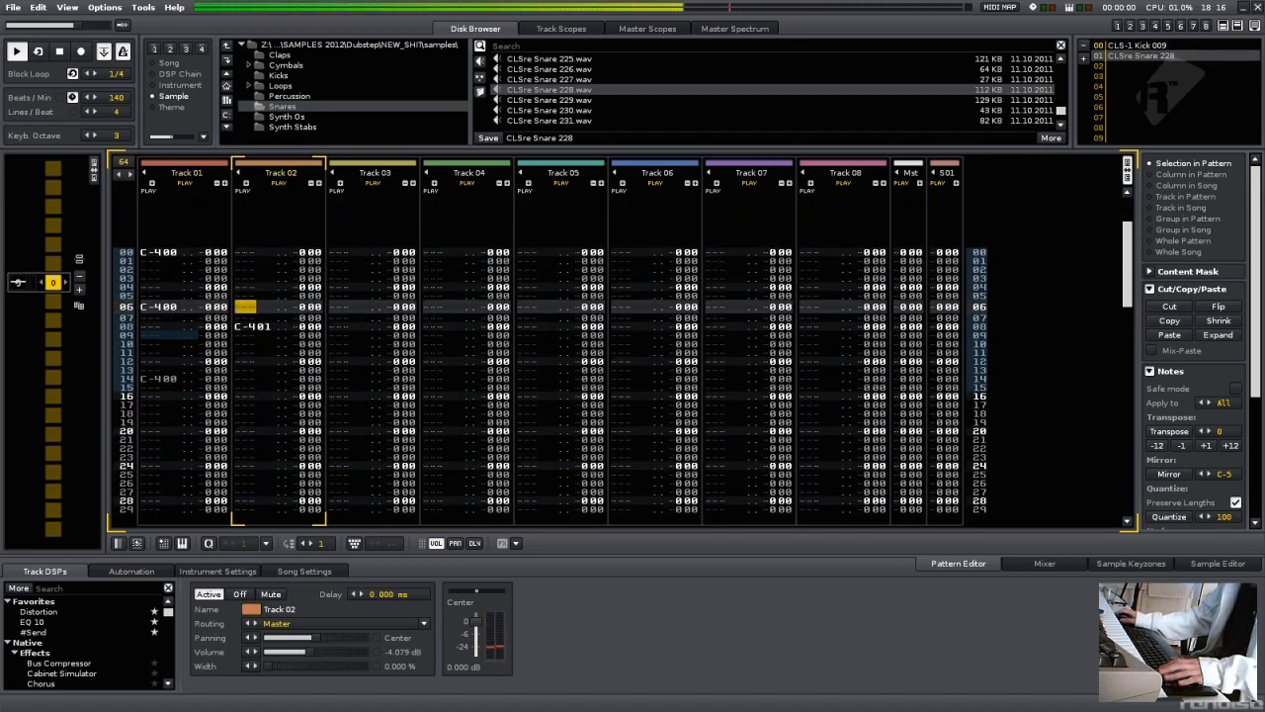
key("Tab")
left_click(1191, 67)
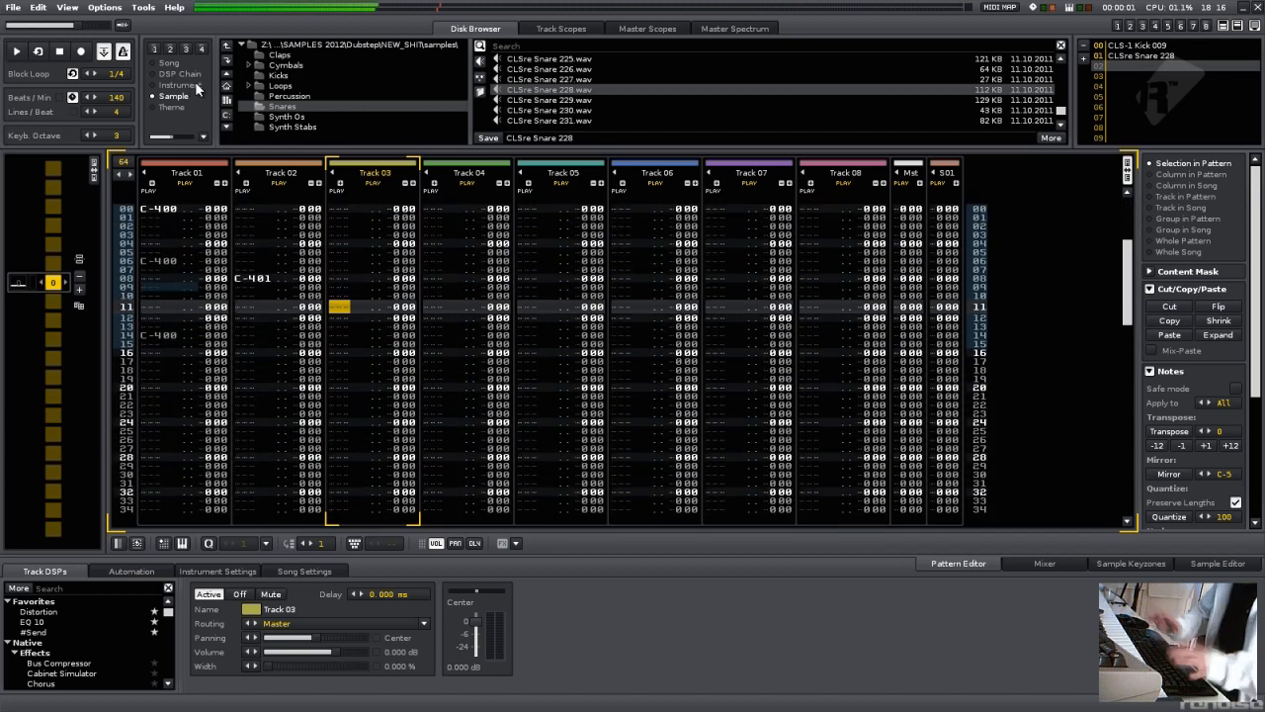
key("Escape")
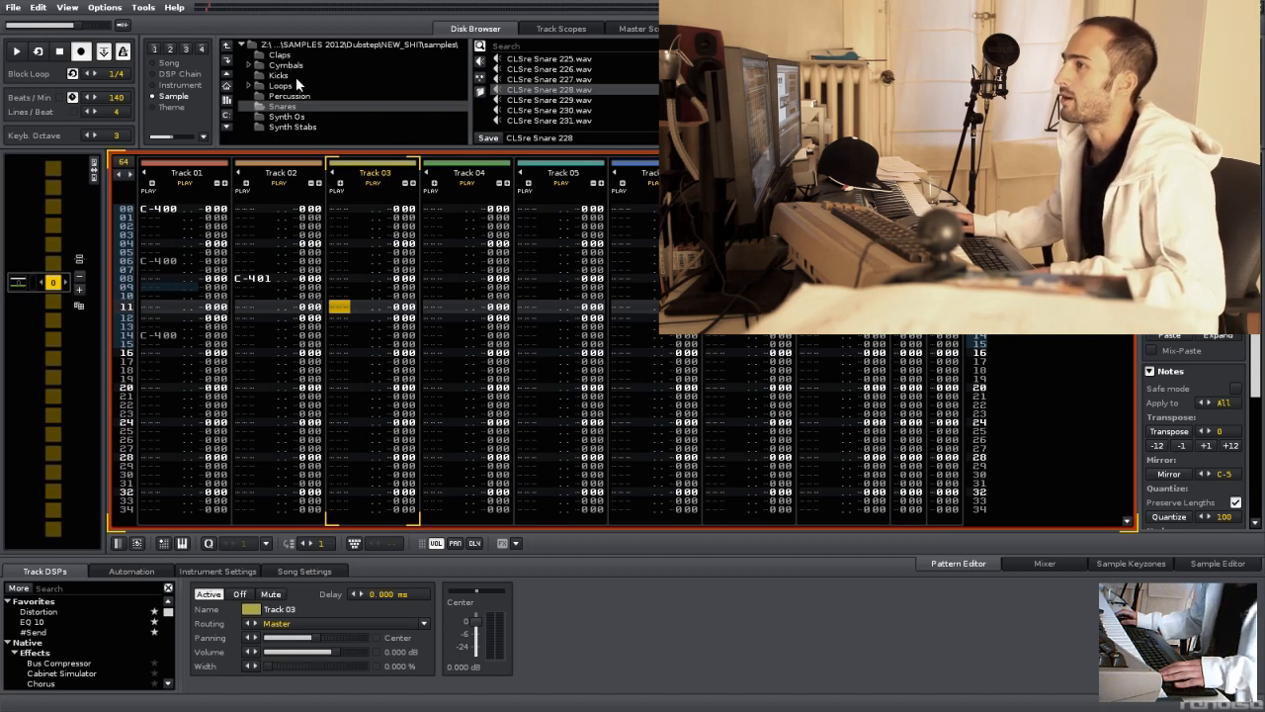
double_click(321, 67)
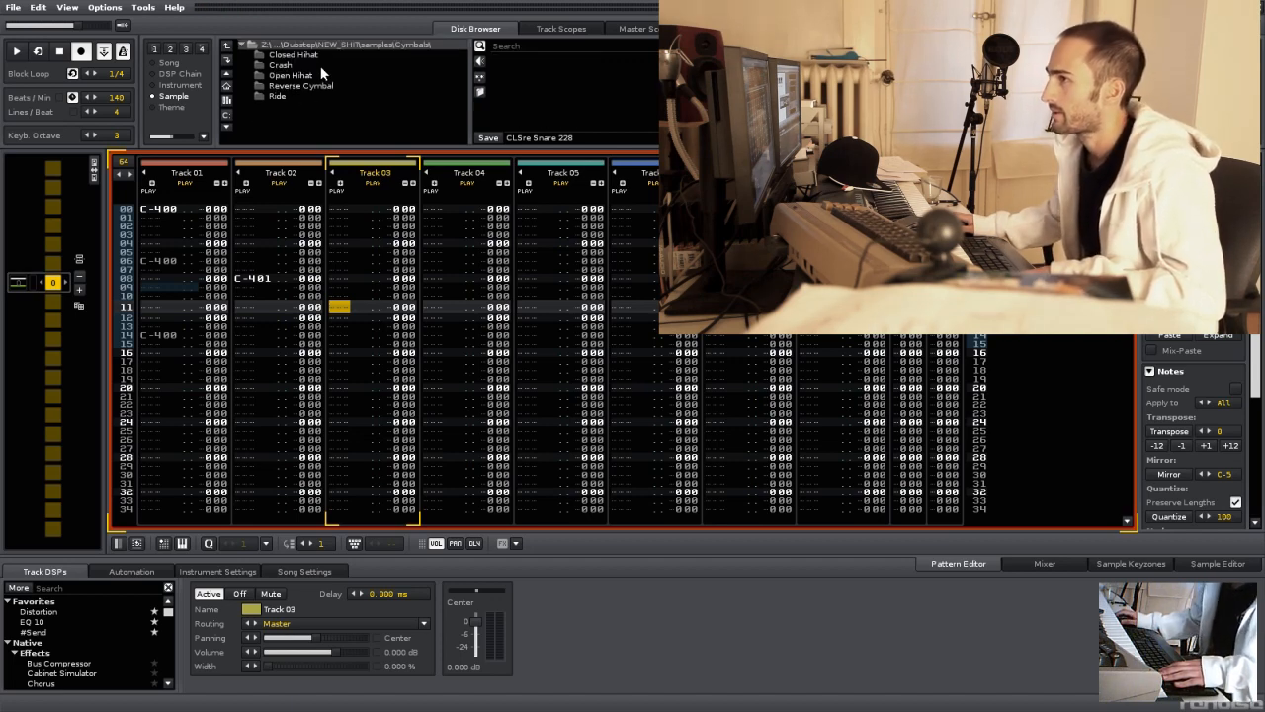
left_click(322, 55)
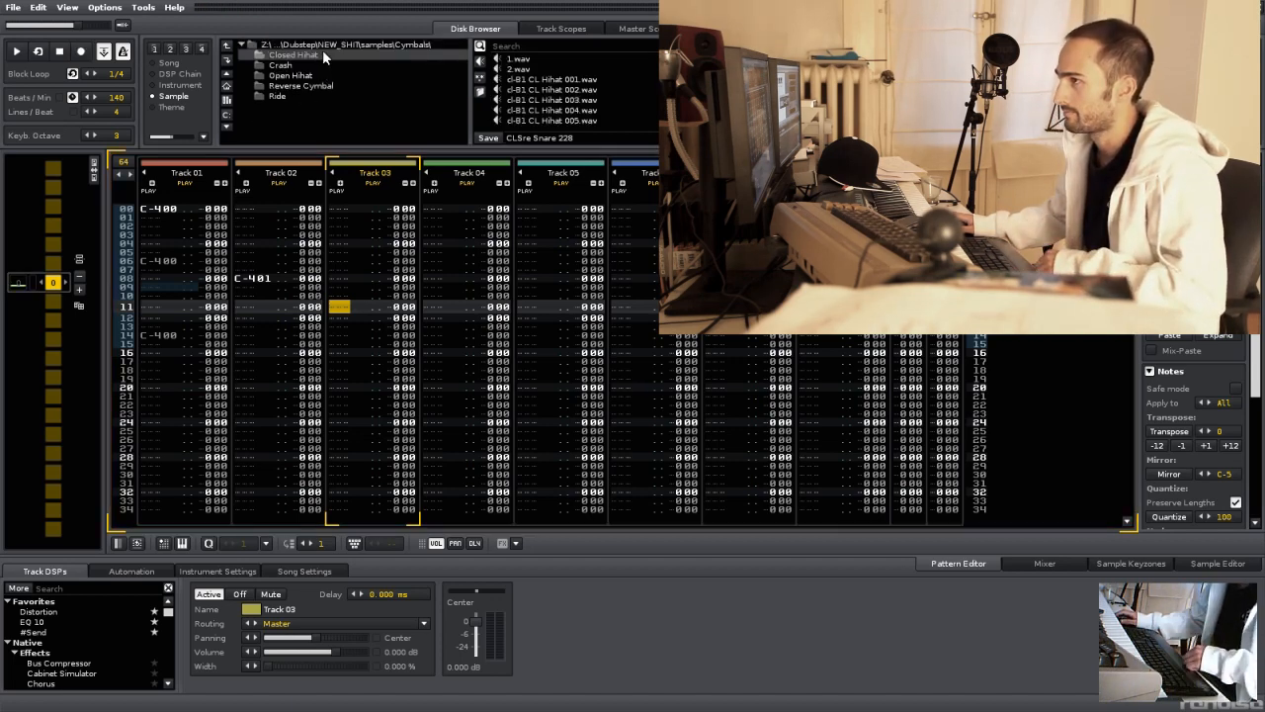
double_click(604, 63)
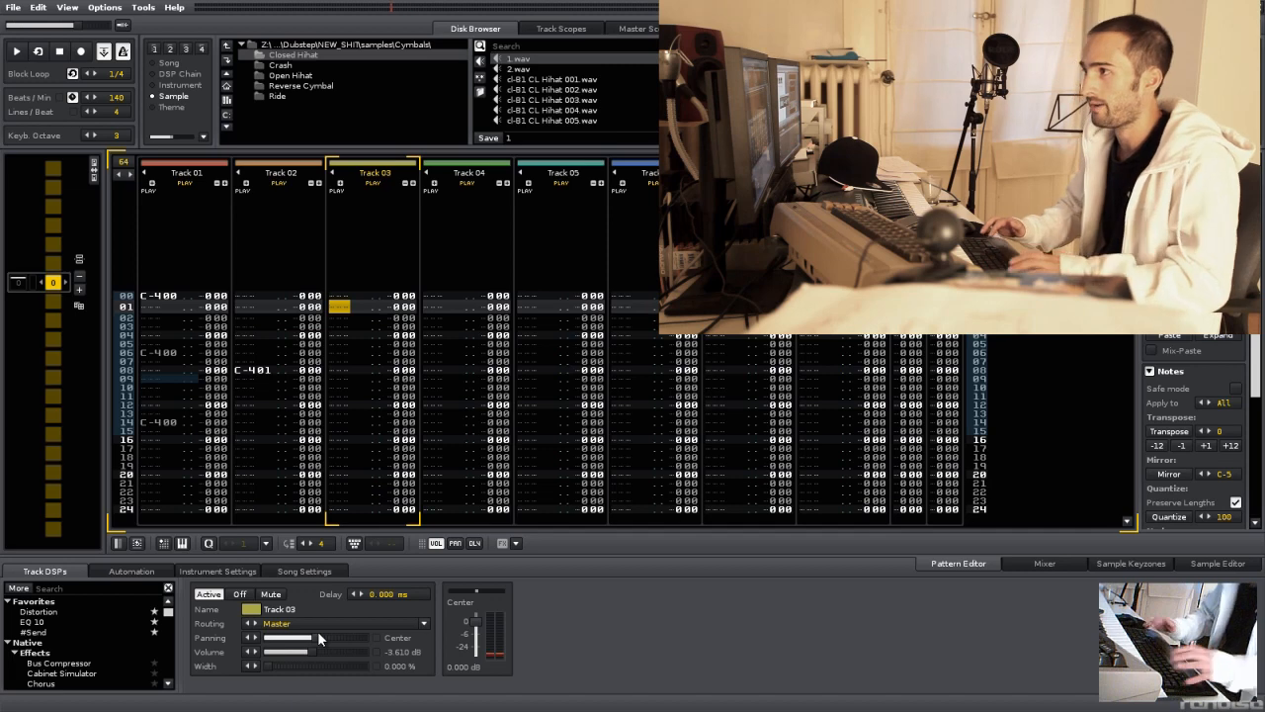
Step: With an edit step of 4, enter C-4 hi-hats with instrument 02 at lines 00, 04, 08 and 12 of Track 03, and play the loop
key("Up")
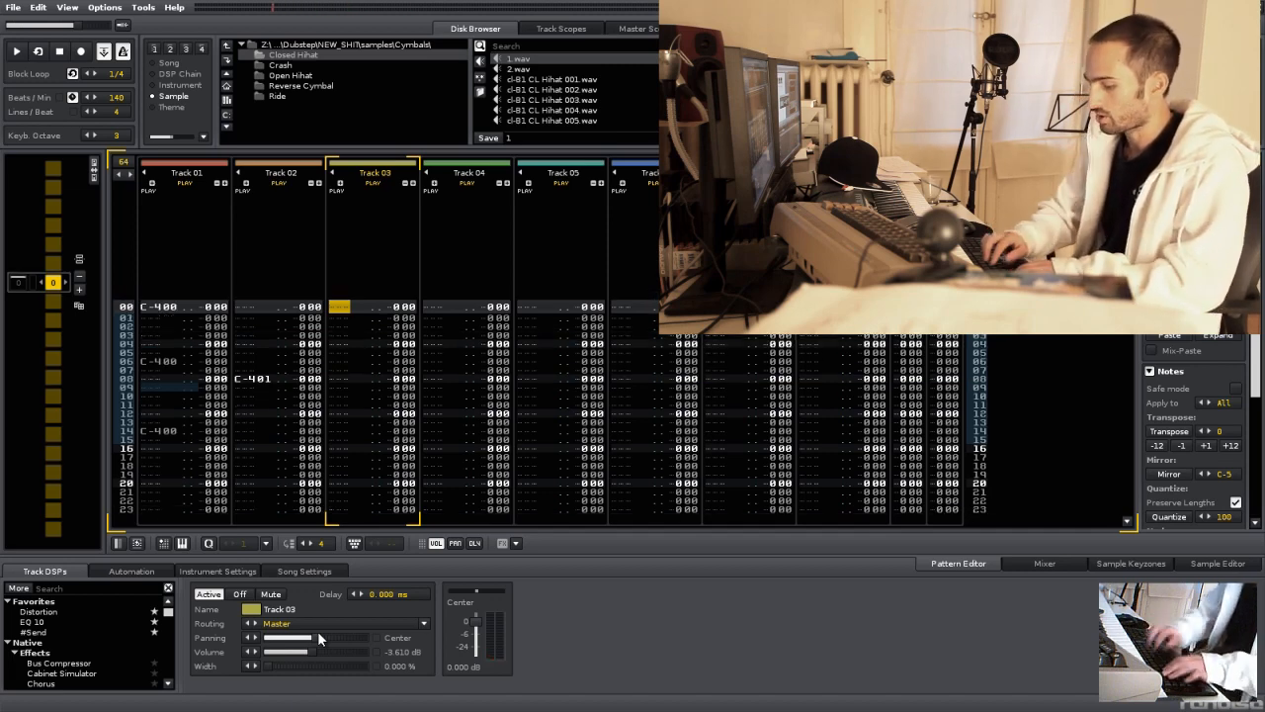
key("q")
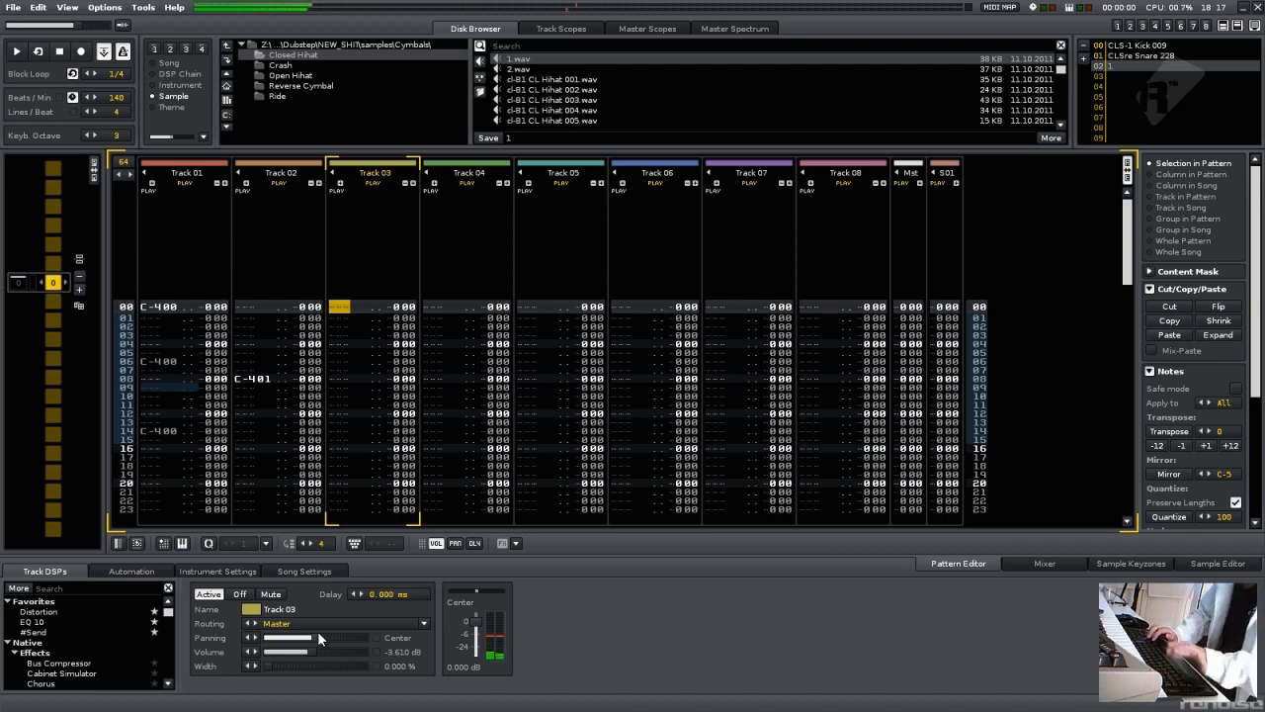
key("Escape")
key("q")
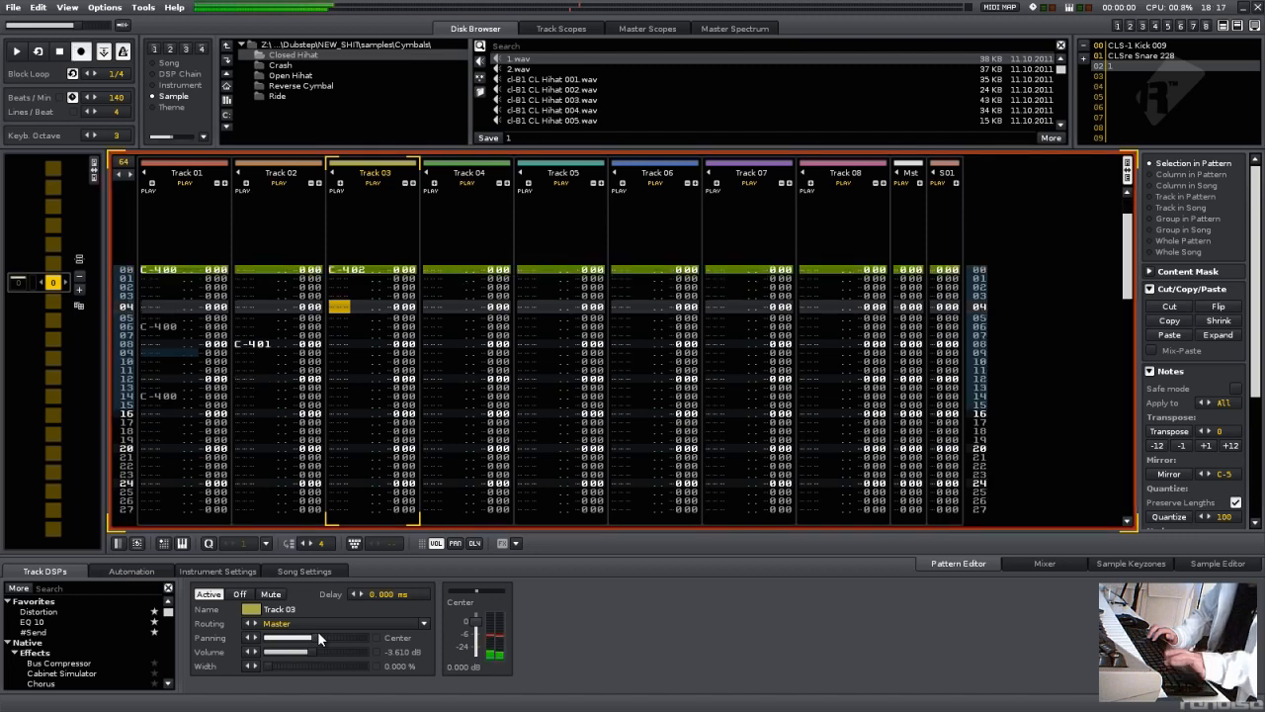
key("q")
key("q")
key("q")
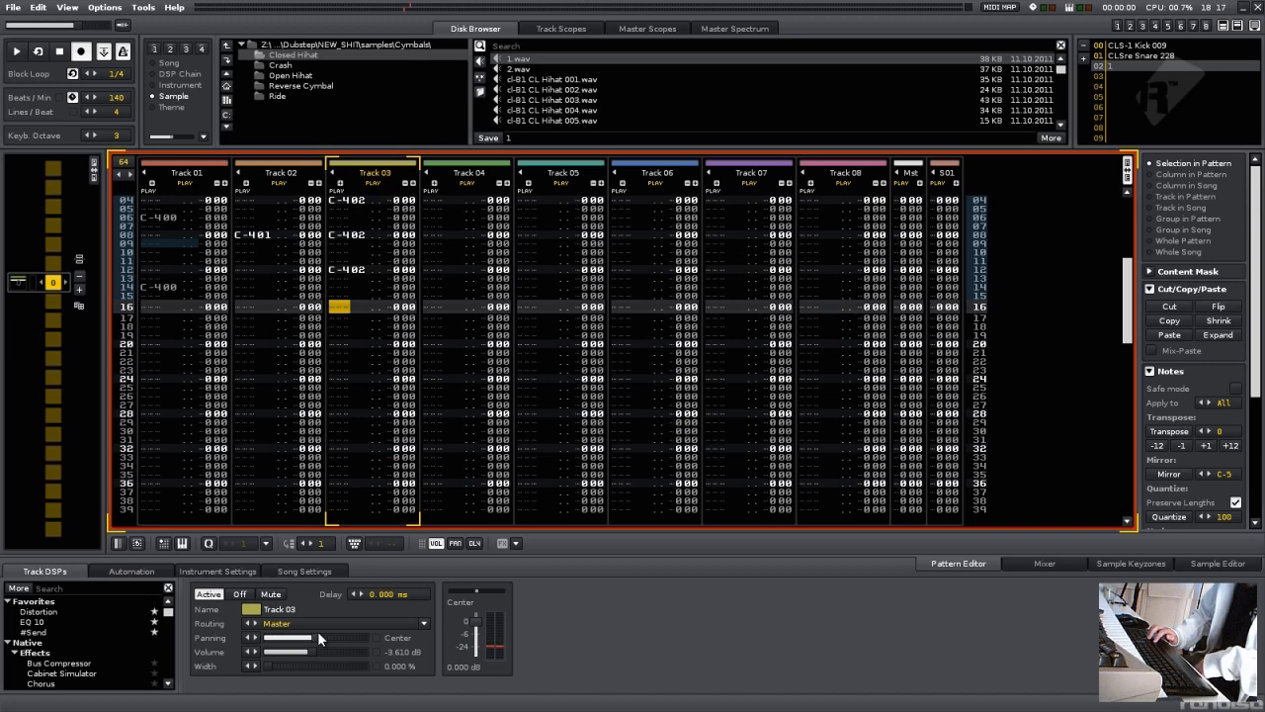
key("space")
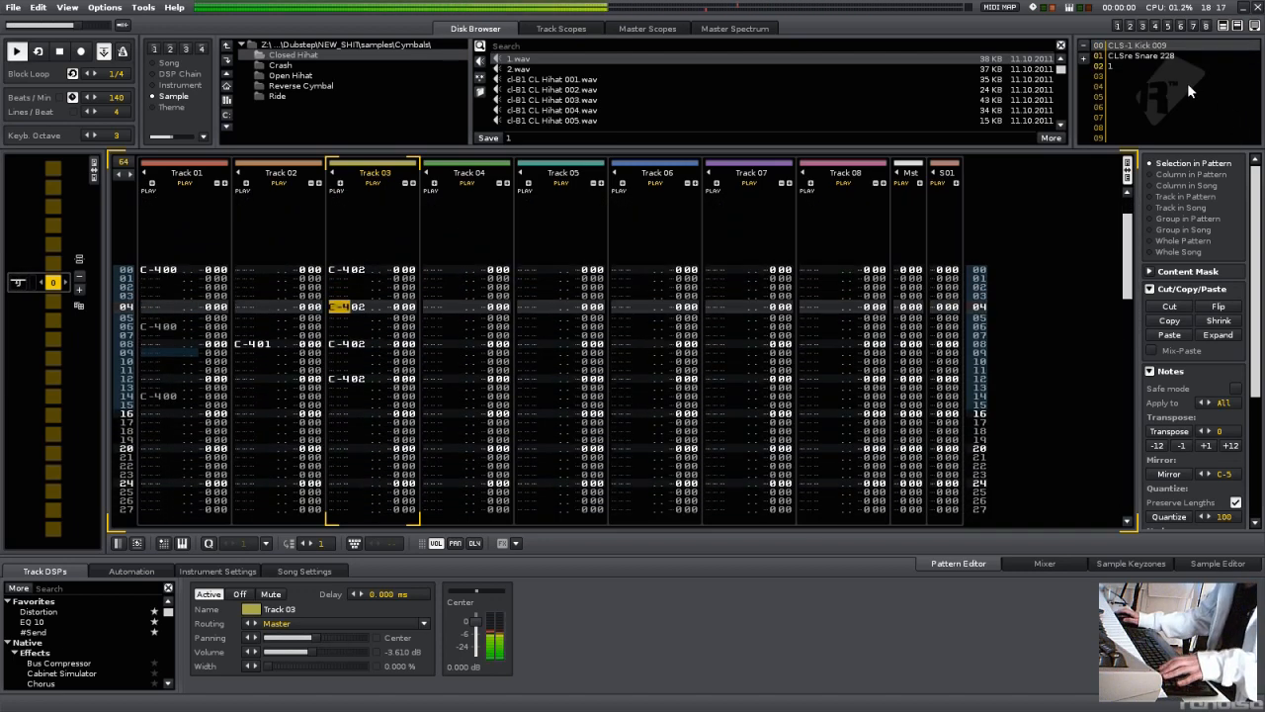
Step: Try 2.wav in instrument slot 03 for Track 04, and replace it with cl-B1 CL Hihat 004.wav
left_click(1187, 81)
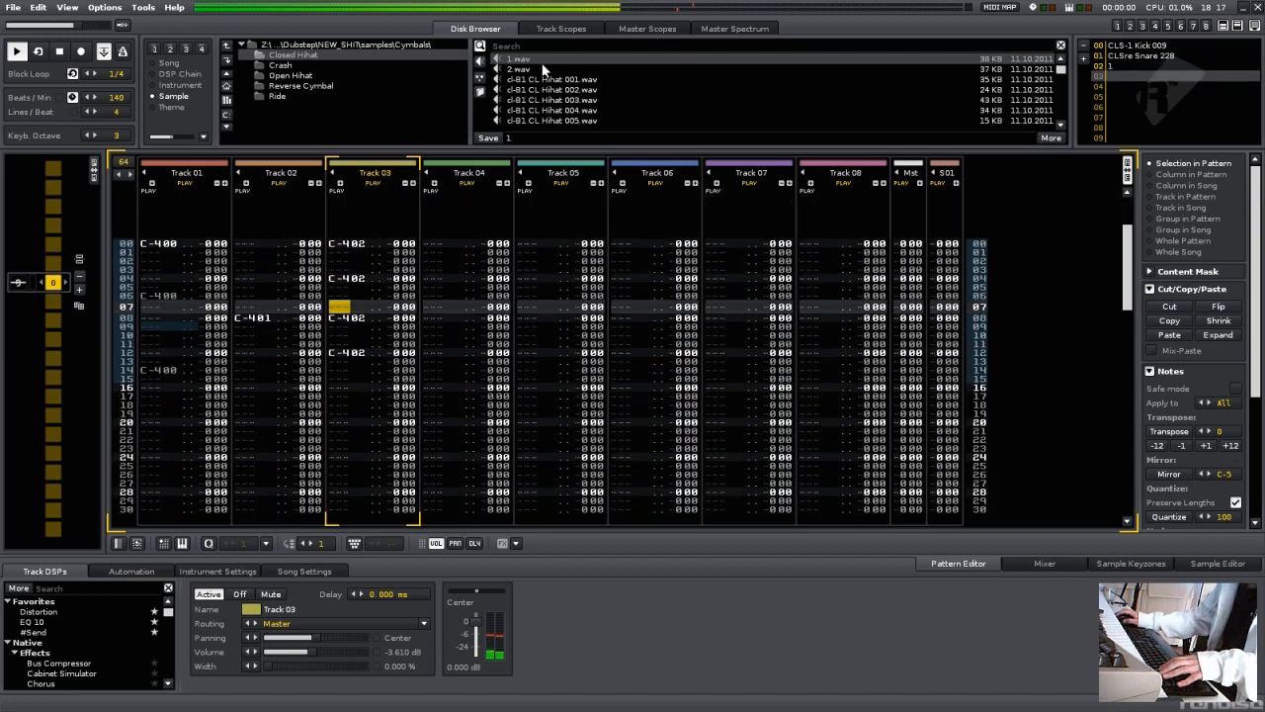
double_click(547, 69)
key("Tab")
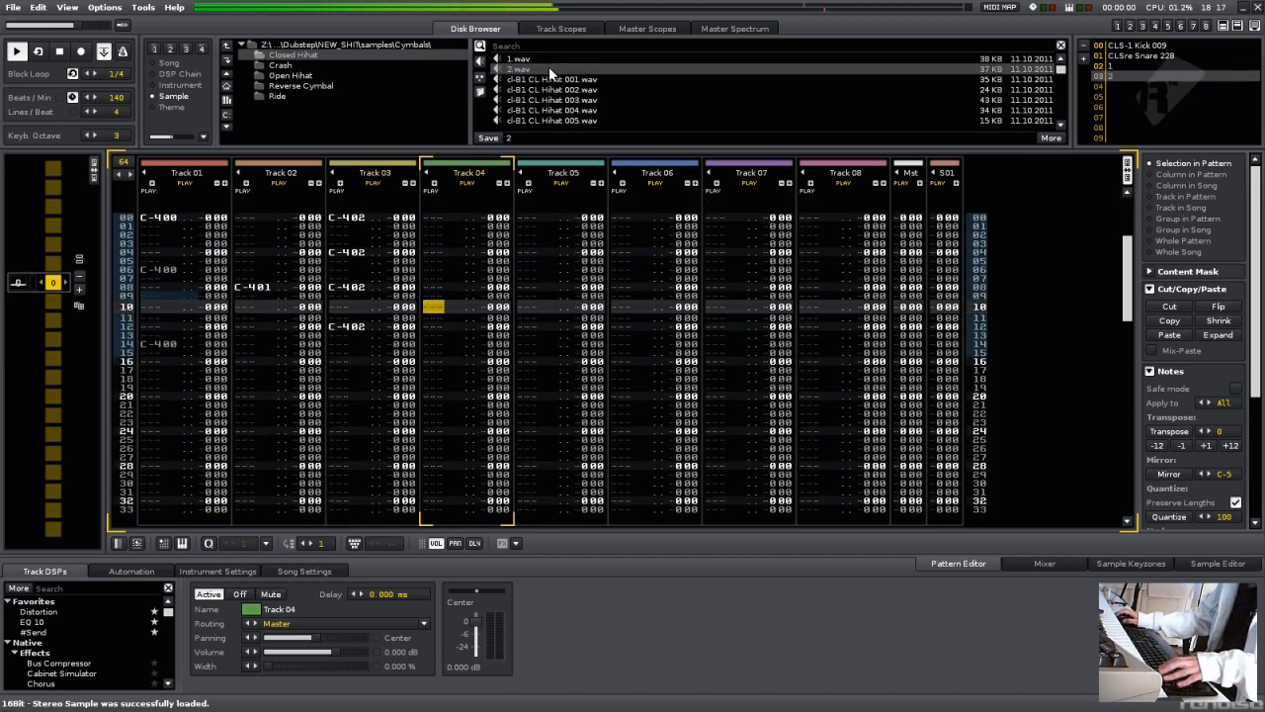
scroll(563, 79, "down", 3)
double_click(580, 80)
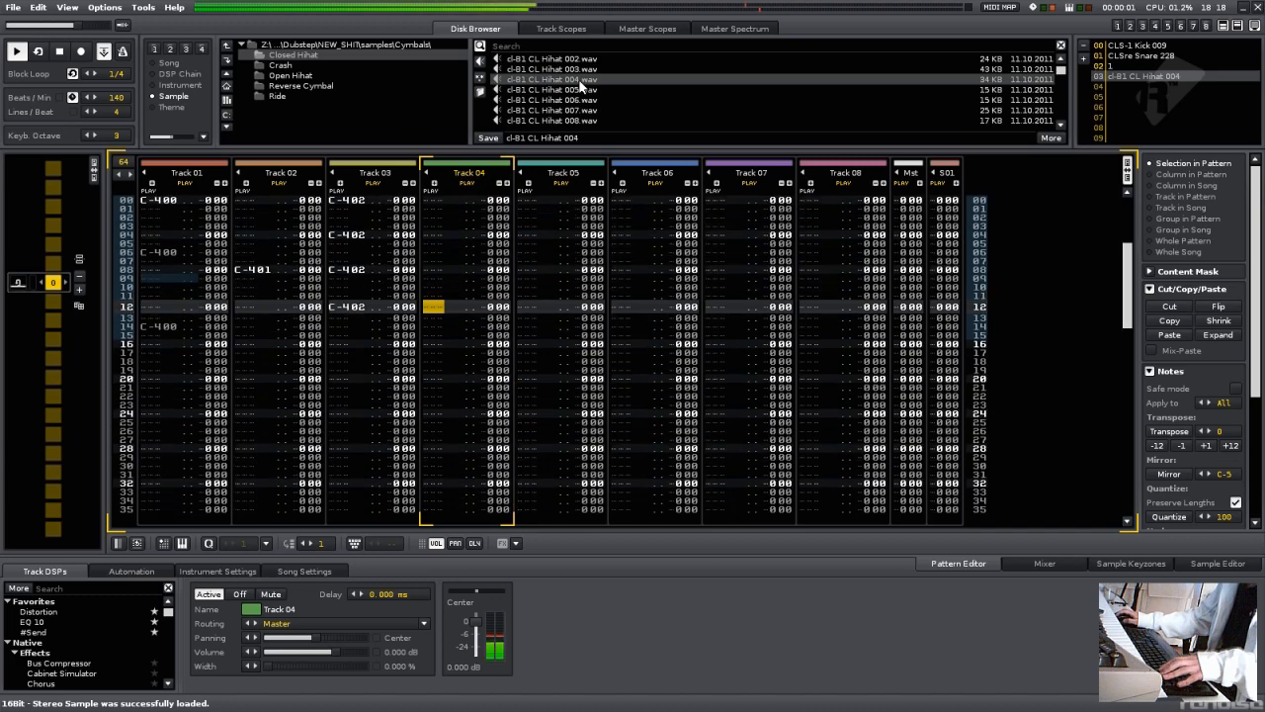
Step: Replace the Track 03 hi-hat at line 04 with C-4 hi-hats at lines 03 and 06, using instrument 02
key("space")
key("shift+Tab")
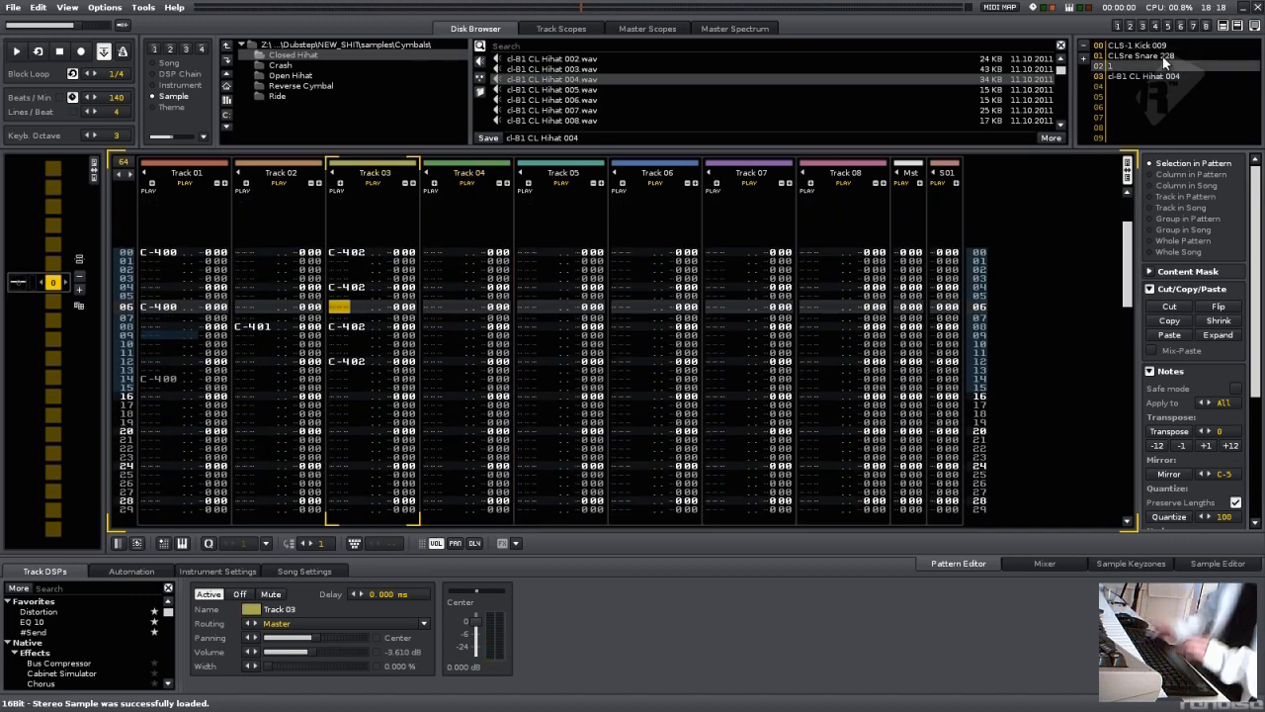
key("Up")
key("Up")
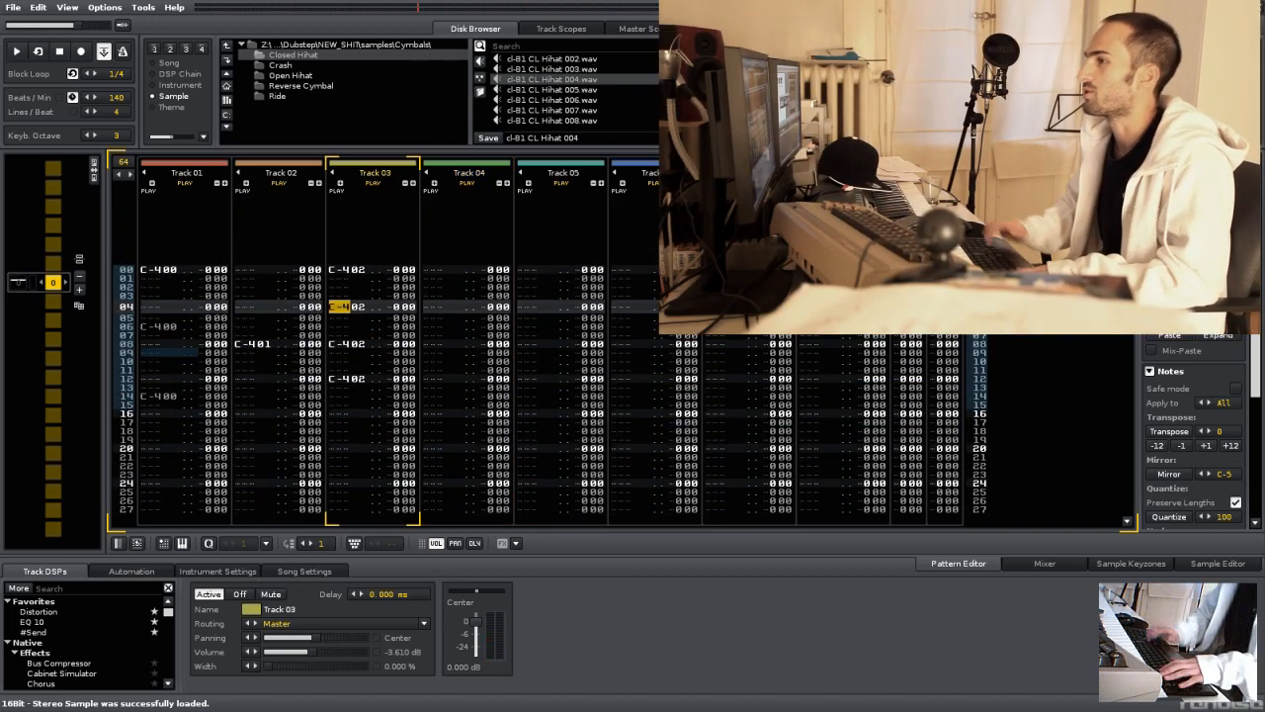
key("Escape")
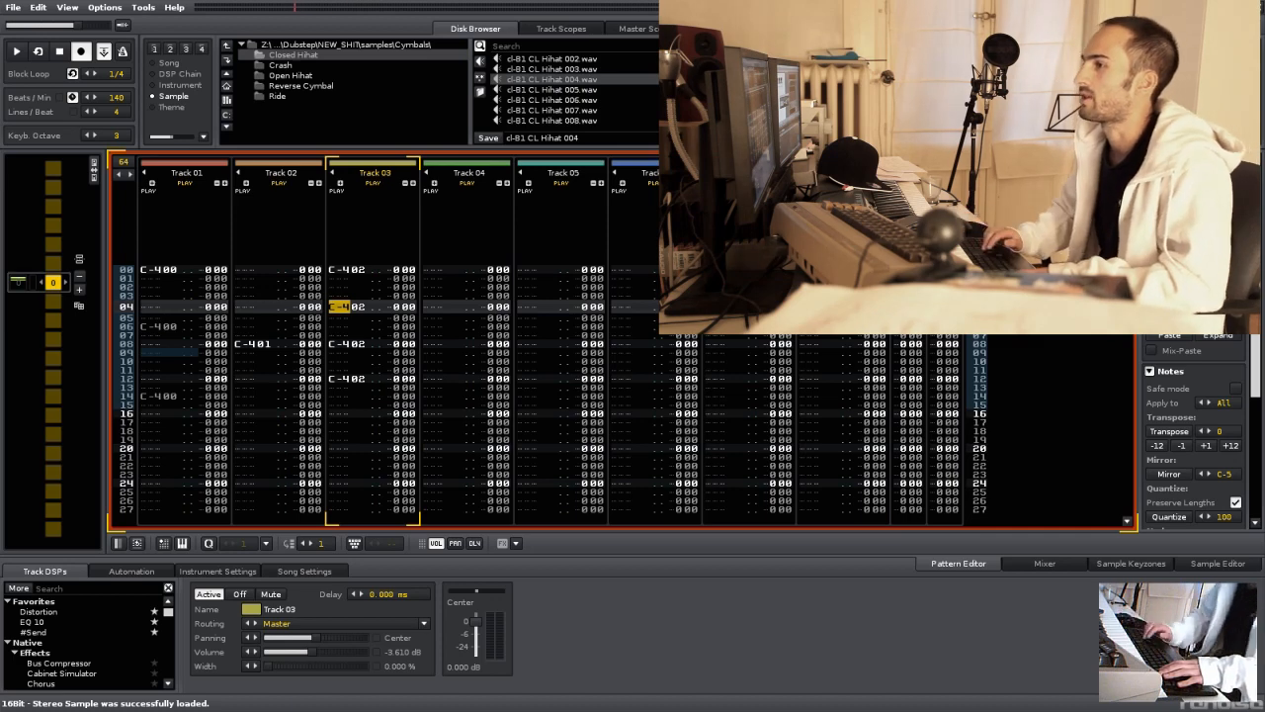
key("Delete")
key("q")
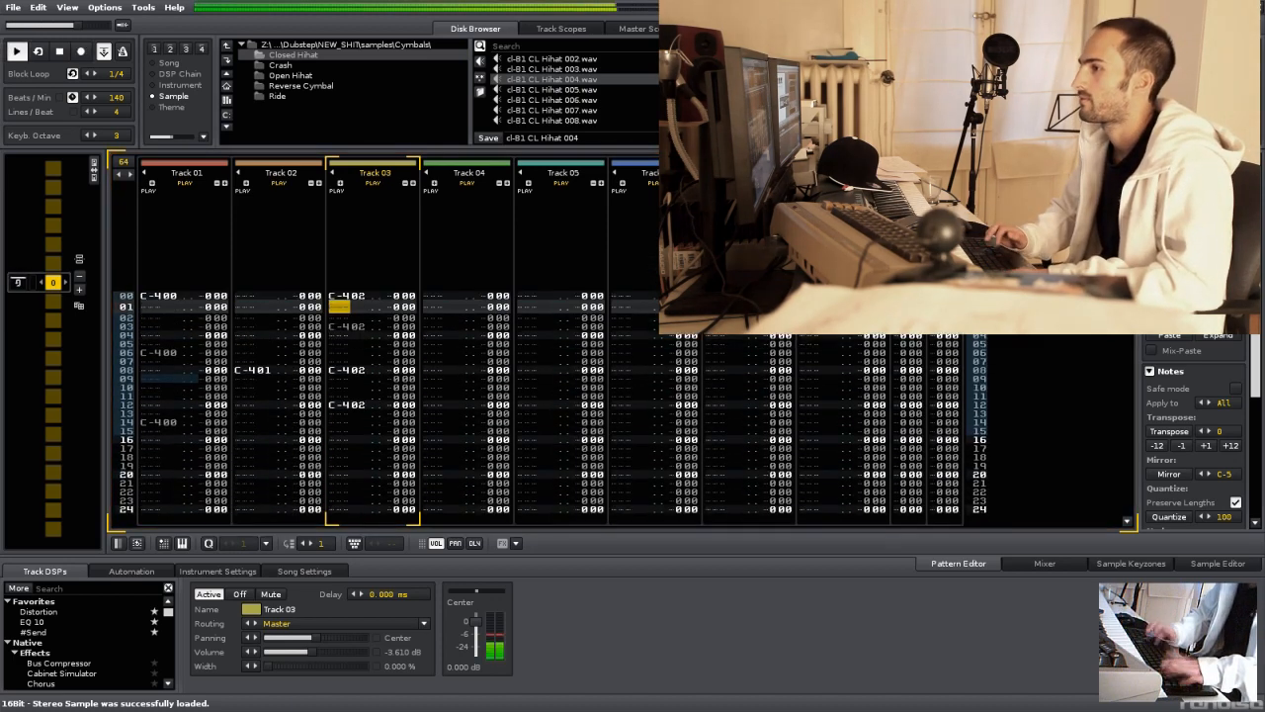
key("q")
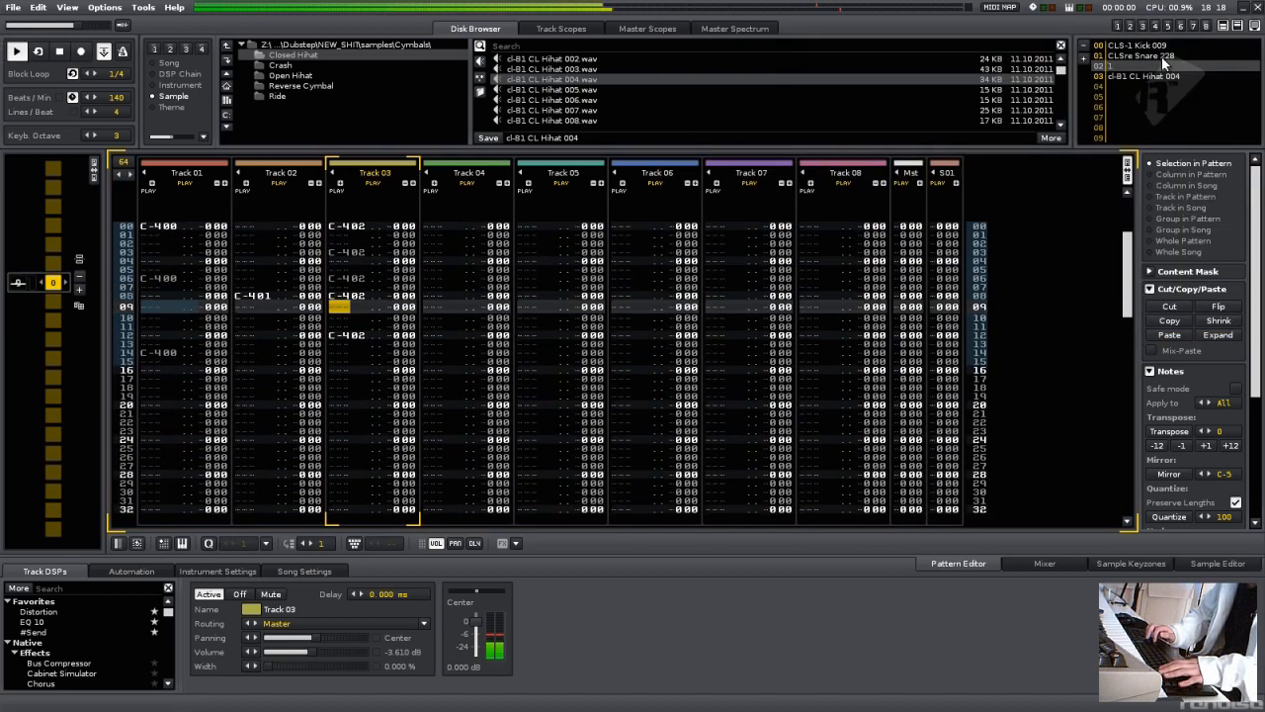
Step: Replace the Track 03 hi-hat at line 12 with C-4 hi-hats at lines 11 and 14, and play the loop
key("space")
key("Escape")
key("q")
key("Down")
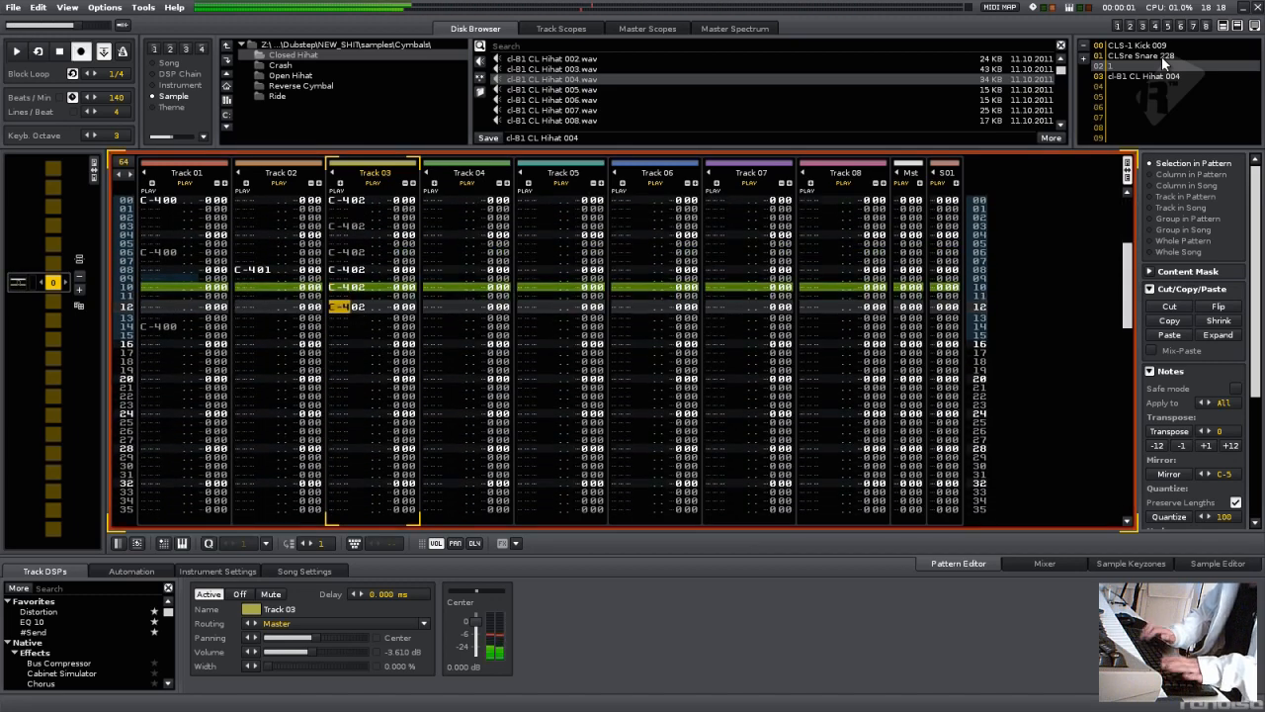
key("Escape")
key("space")
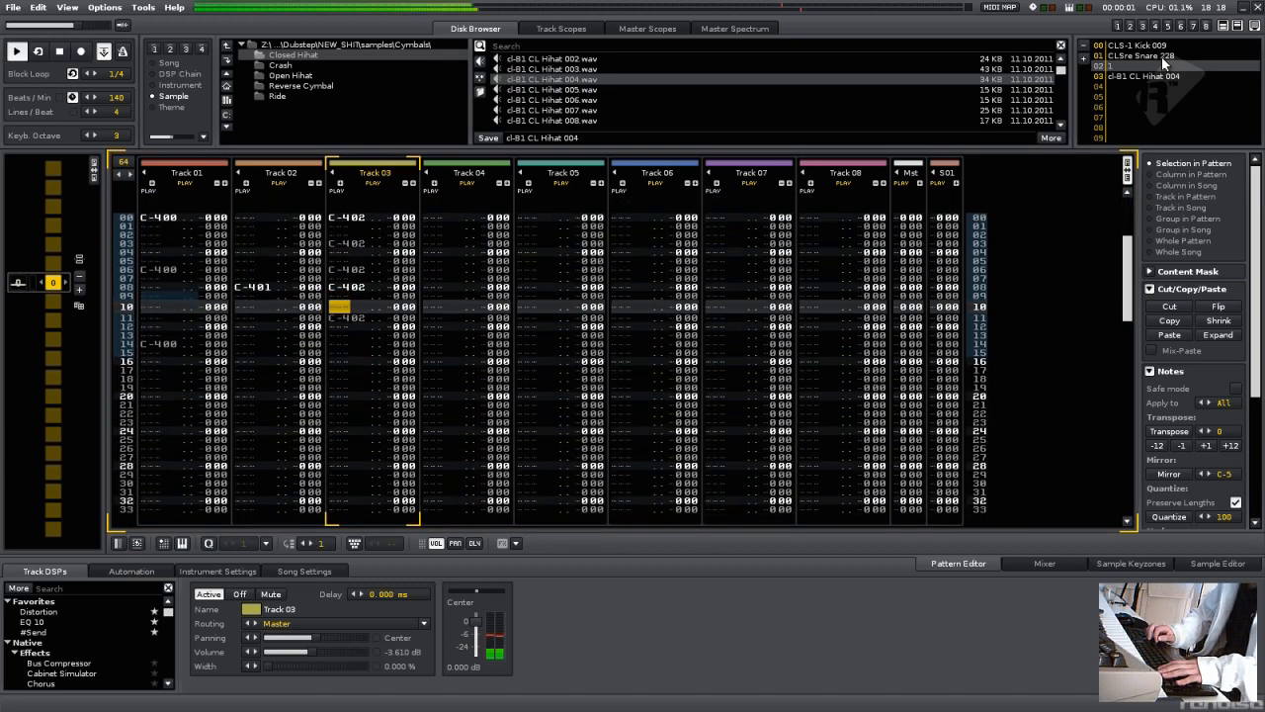
key("space")
key("Escape")
key("q")
key("space")
key("Escape")
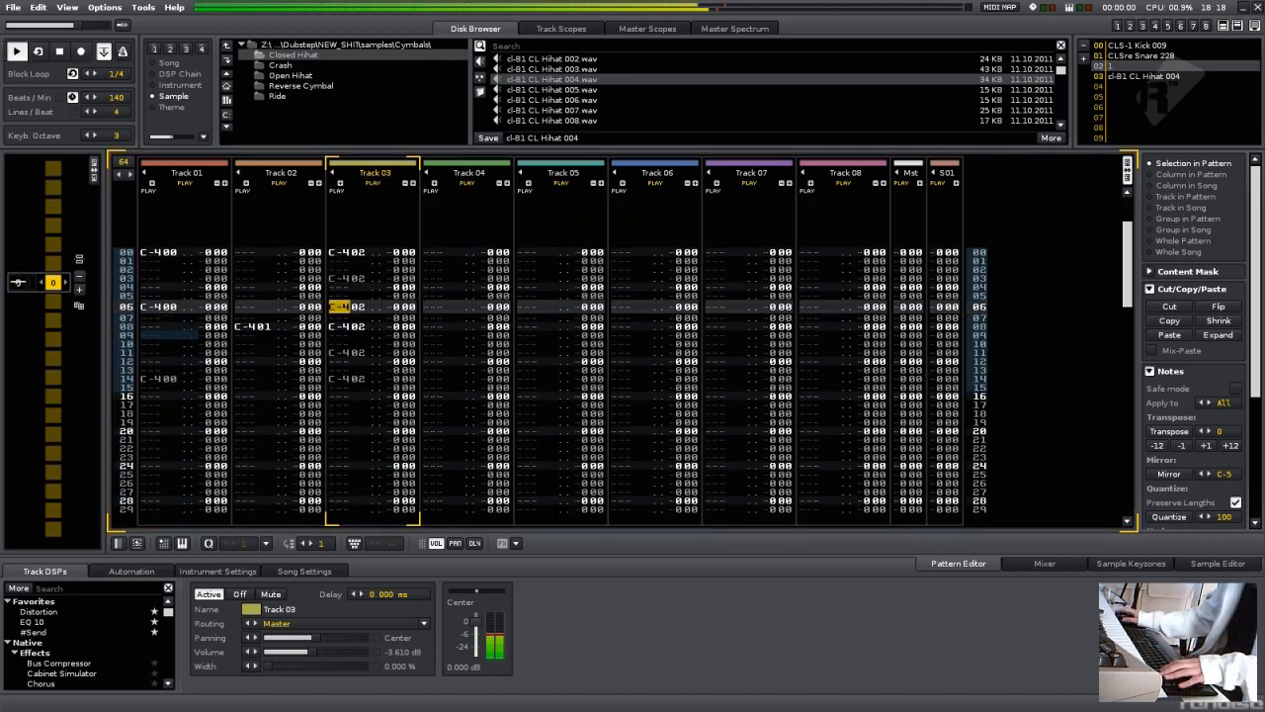
Step: Try closed hi-hats such as cl-B1 CL Hihat 016.wav in instrument slot 00, and undo the sample loads
left_click(1184, 59)
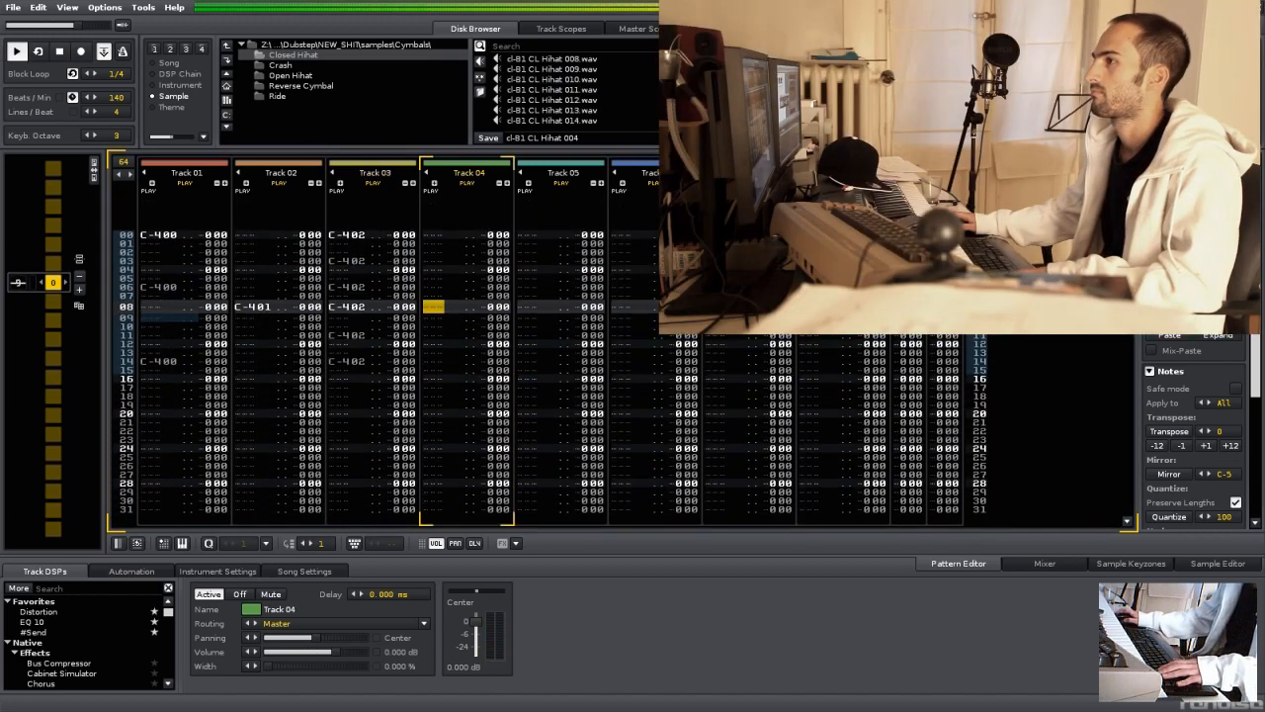
key("ctrl+shift+Down")
key("ctrl+shift+Down")
key("ctrl+shift+Down")
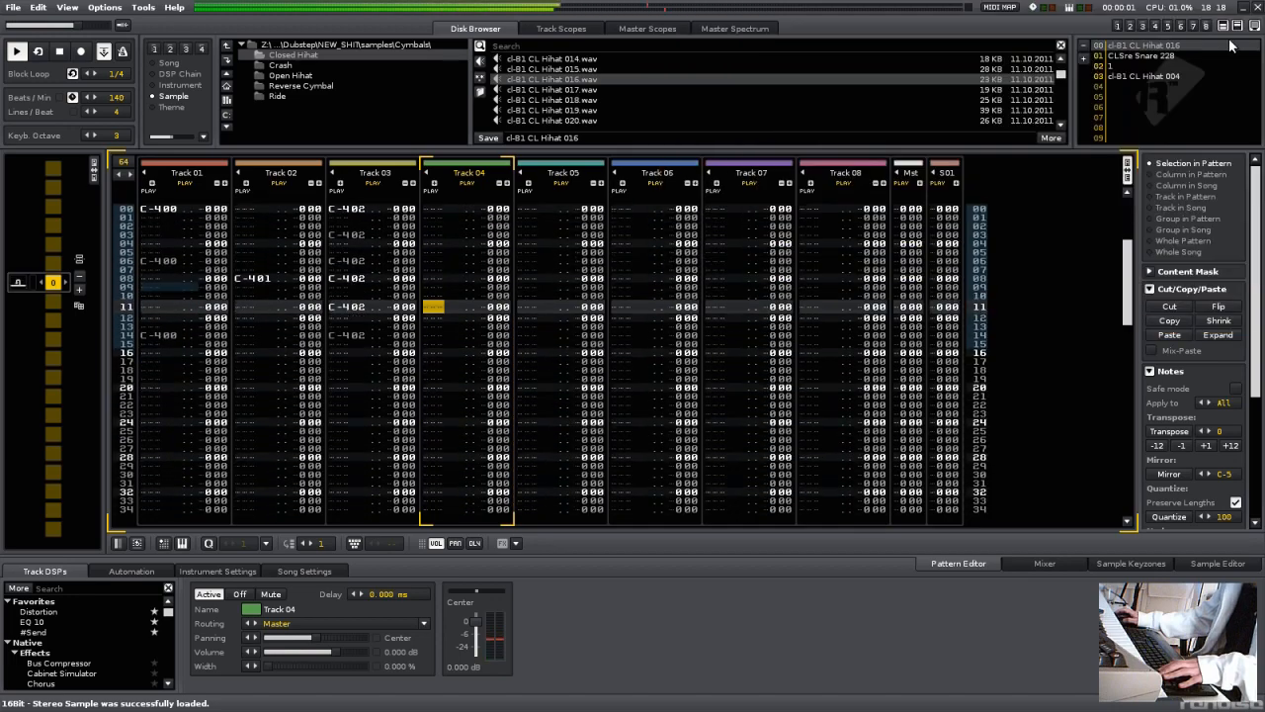
key("ctrl+z")
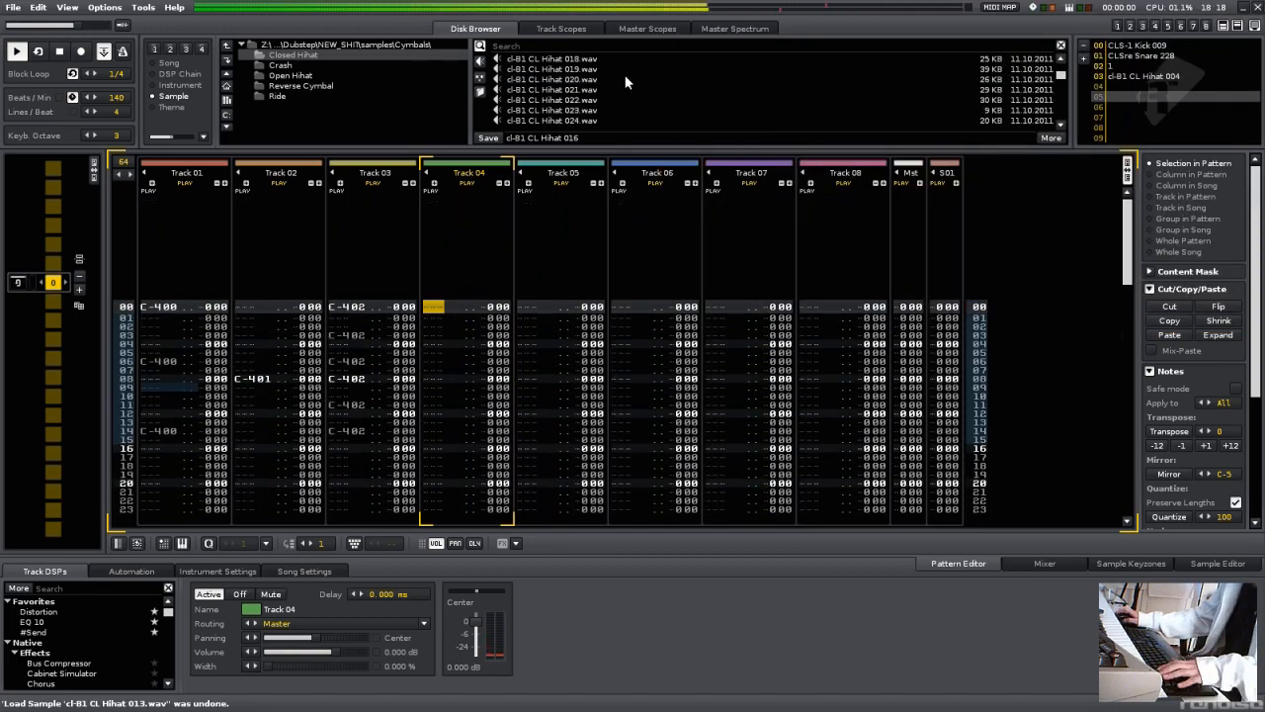
Step: Load cl-B1 CL Hihat 020.wav into instrument slot 05 and enter a C-4 note with it at line 04 of Track 04
double_click(625, 77)
scroll(629, 74, "down", 1)
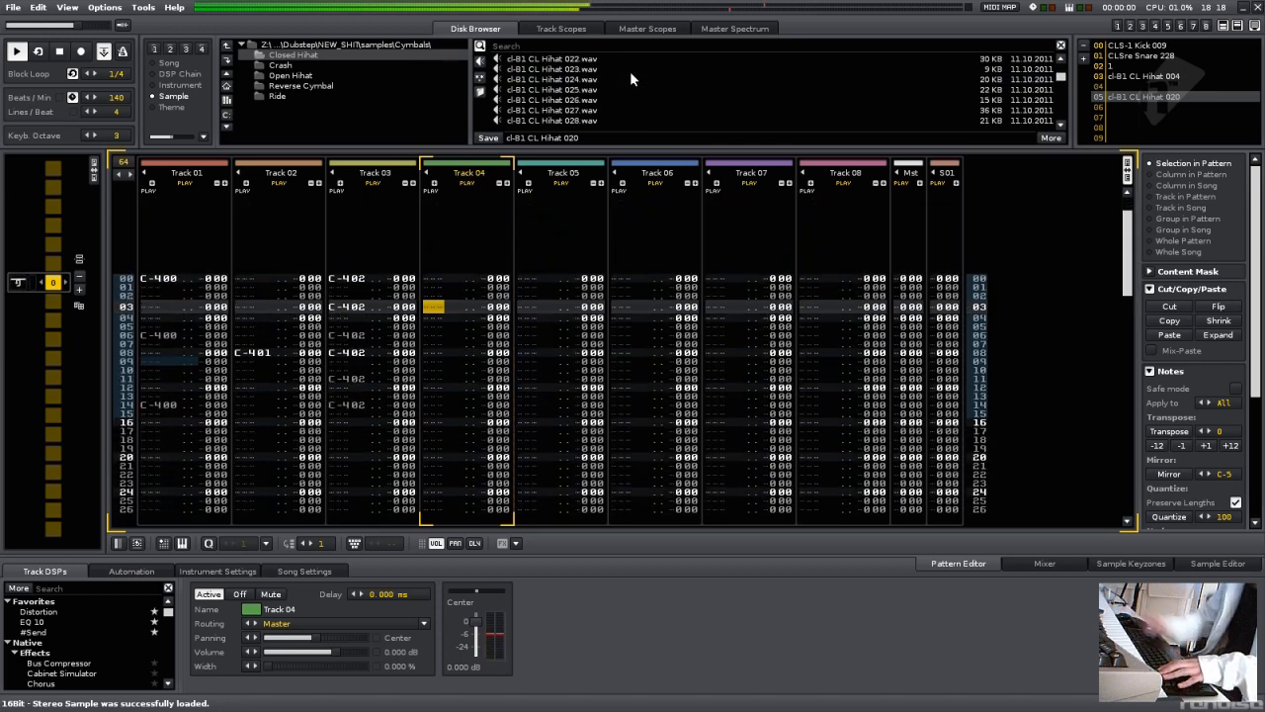
key("space")
key("space")
key("space")
key("Escape")
key("q")
key("Escape")
key("space")
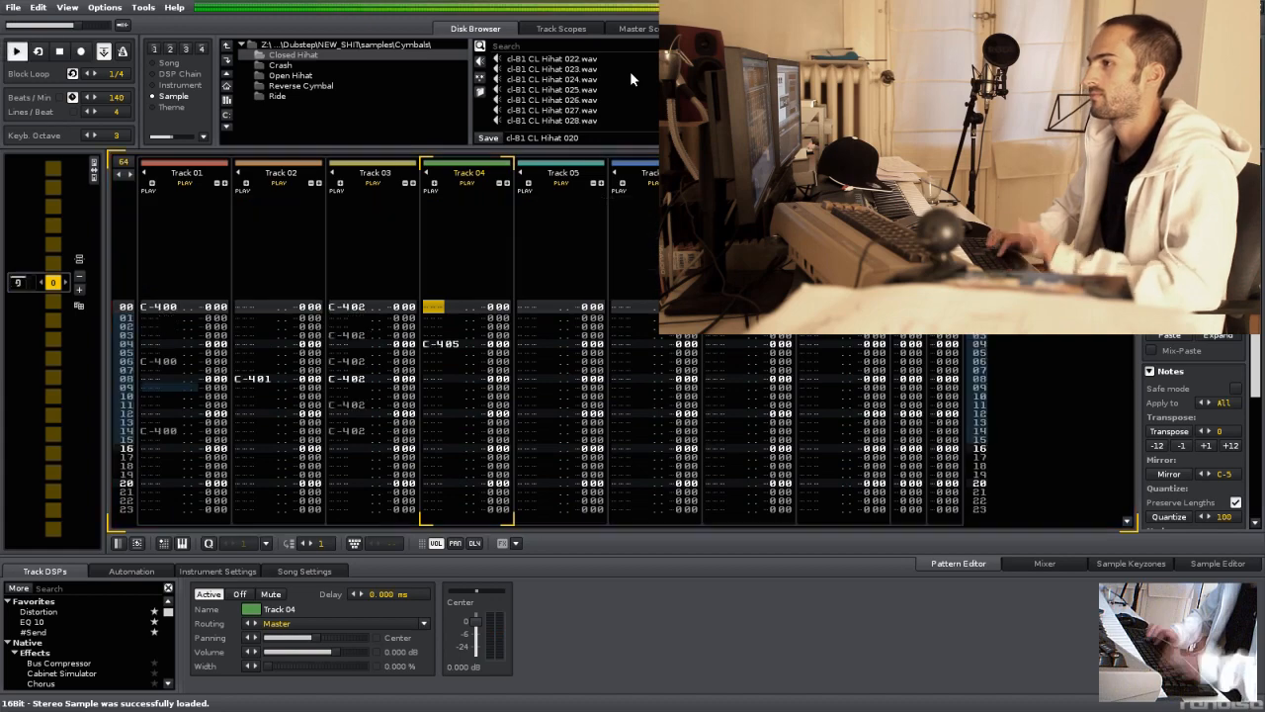
Step: Add a C-4 hi-hat with instrument 05 at line 11 of Track 04 and play the loop
key("space")
key("Escape")
key("q")
key("Escape")
key("space")
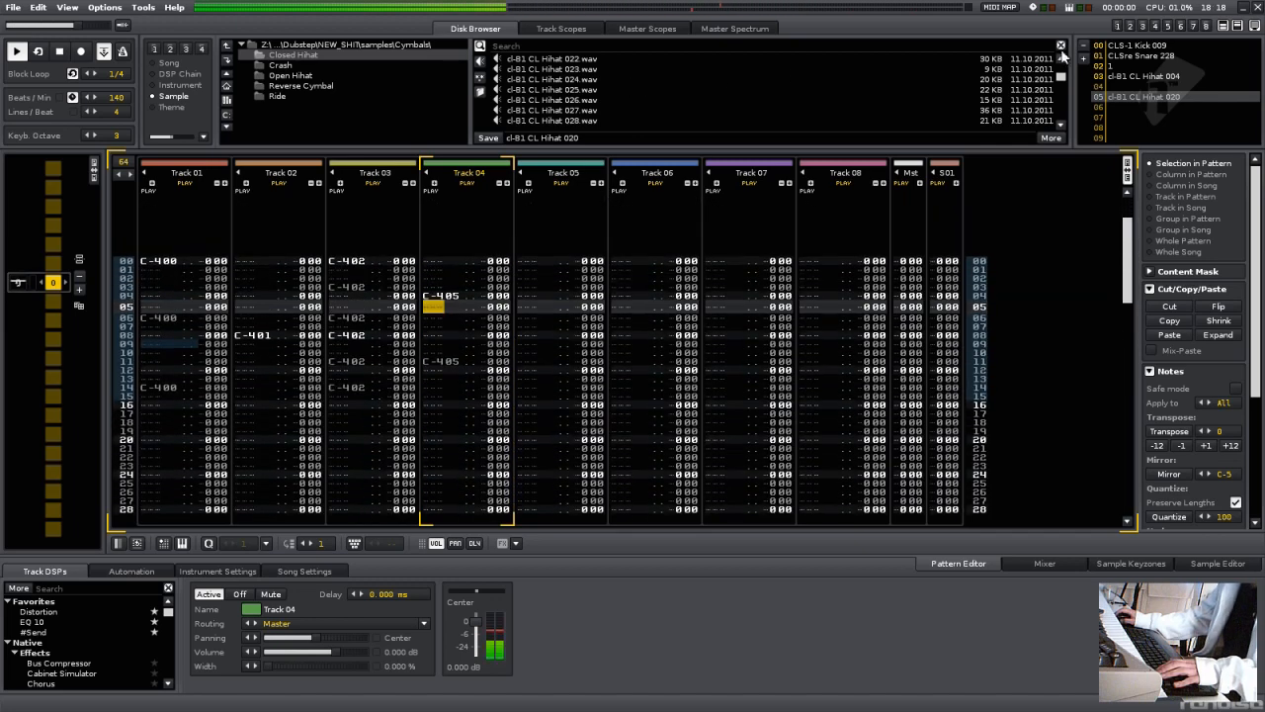
Step: For Track 05, load cl-B1 OP Hihat 005.wav from the Open Hihat folder into instrument slot 06 and set the track's volume to -0.505 dB
key("Tab")
left_click(321, 76)
double_click(650, 78)
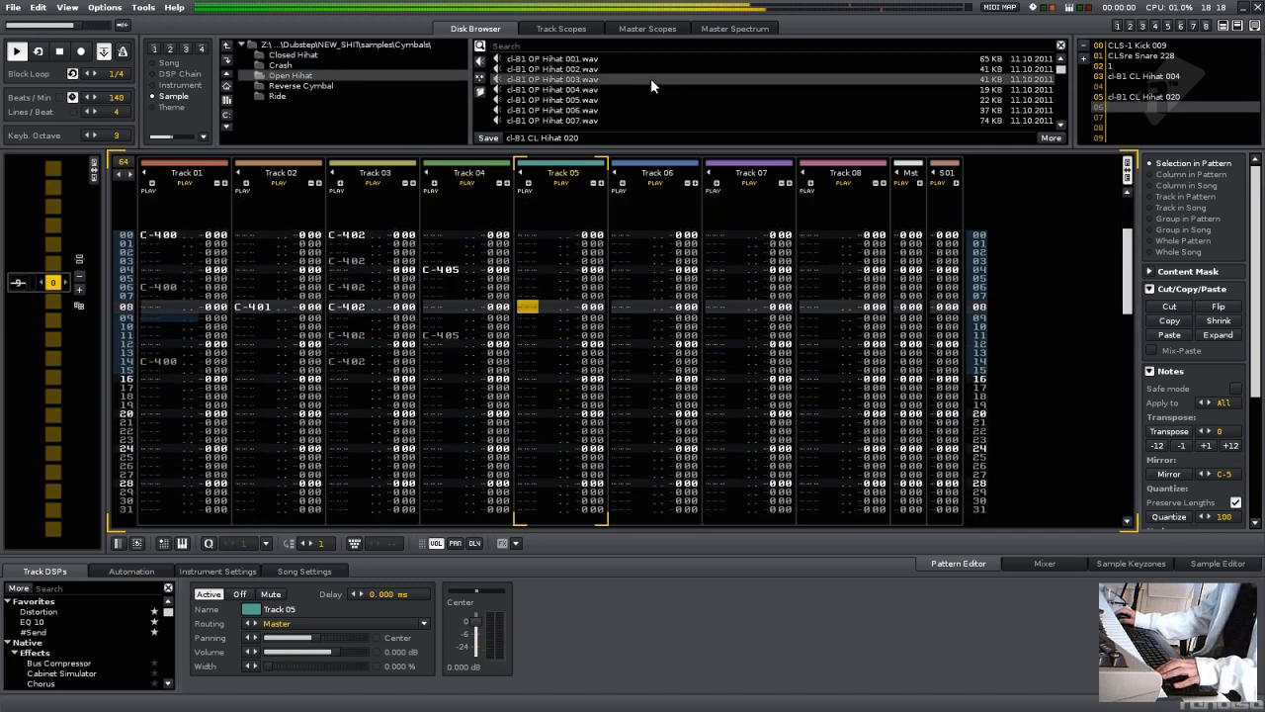
double_click(643, 99)
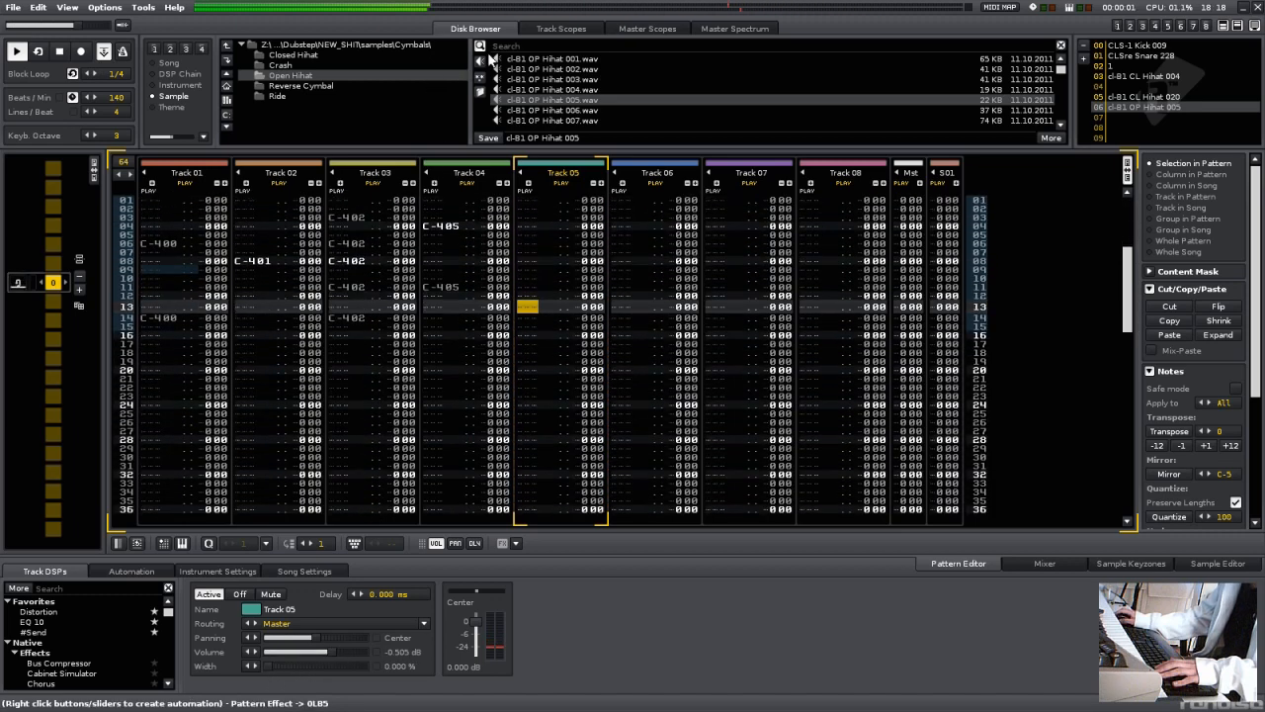
Step: Show the track scopes, add a C-4 kick with instrument 00 at line 03 of Track 01, and play the loop
left_click(561, 30)
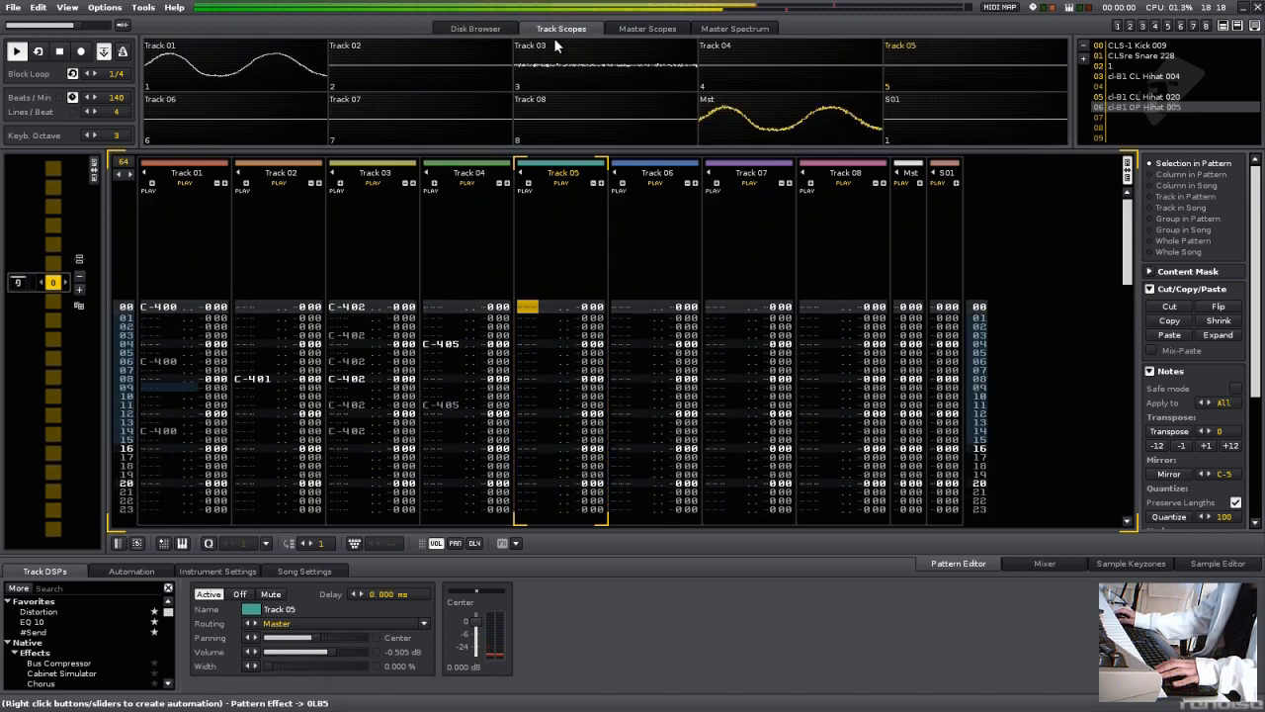
key("space")
left_click(171, 318)
key("space")
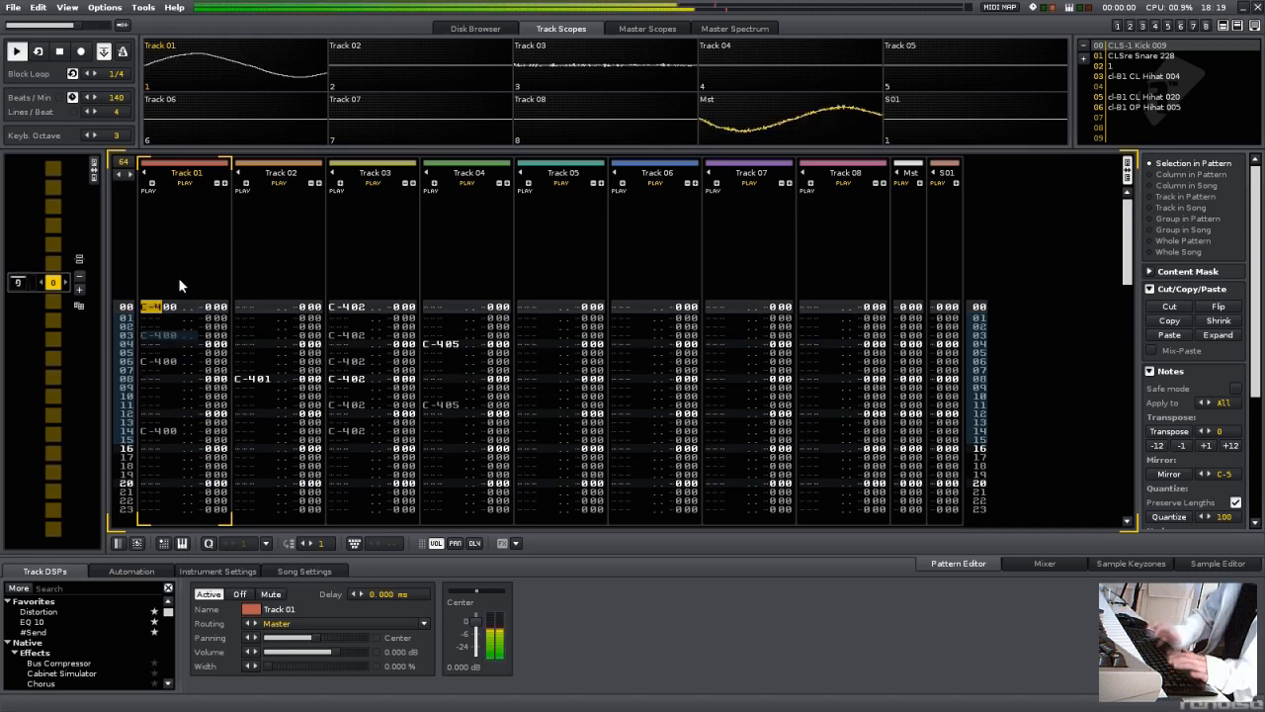
Step: Delete the snare at line 08 of Track 02 and play the loop
key("Tab")
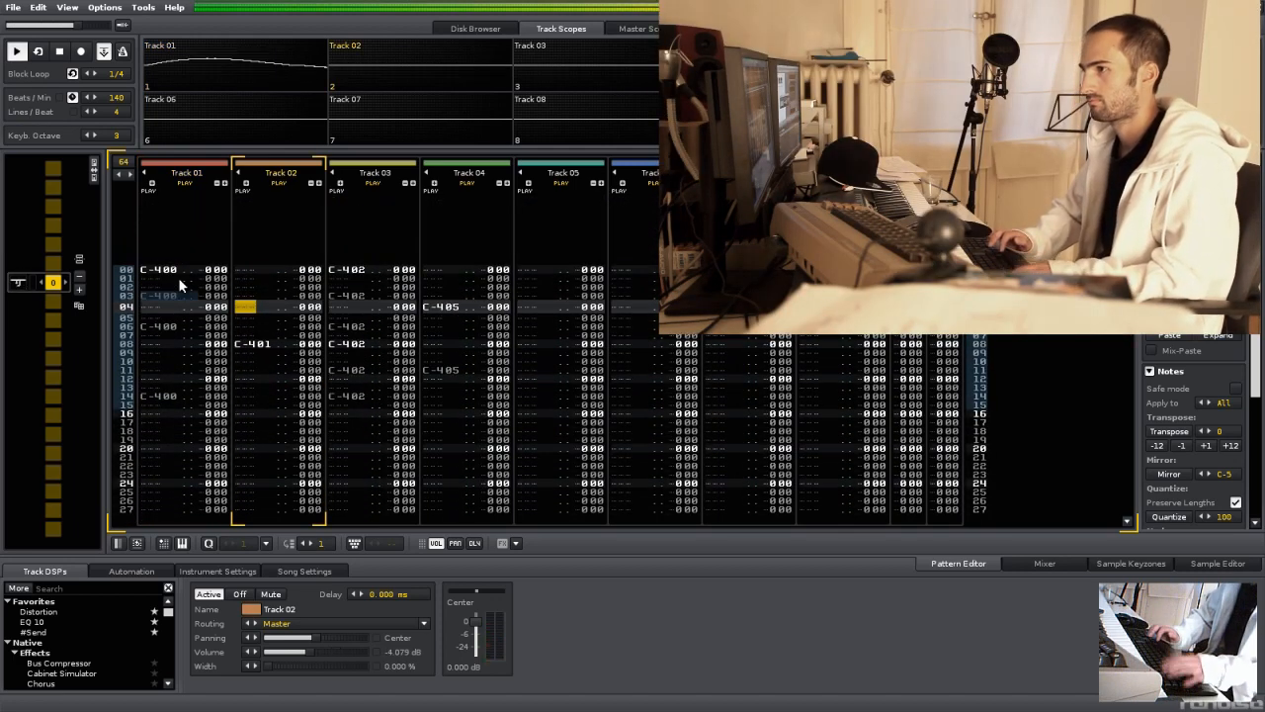
key("space")
key("Escape")
key("Escape")
key("space")
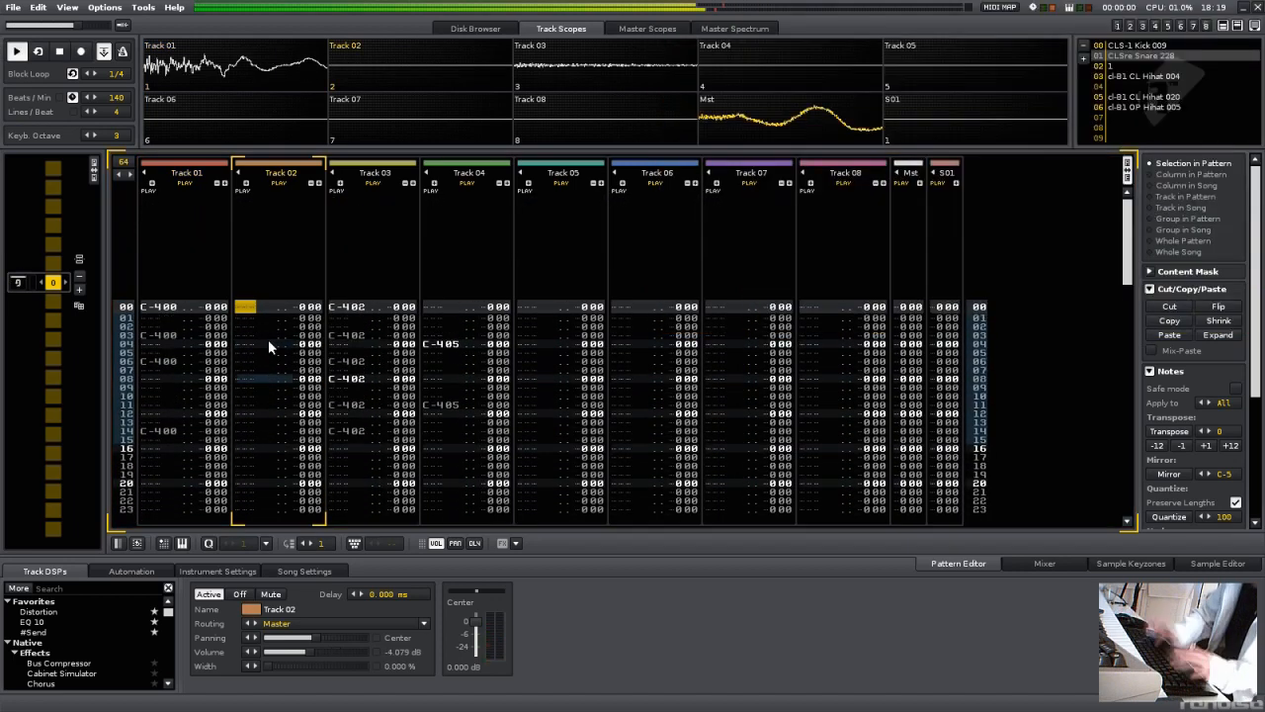
Step: Place a C-4 snare with instrument 01 at line 06 of Track 02 and clear the one at line 05
key("space")
key("space")
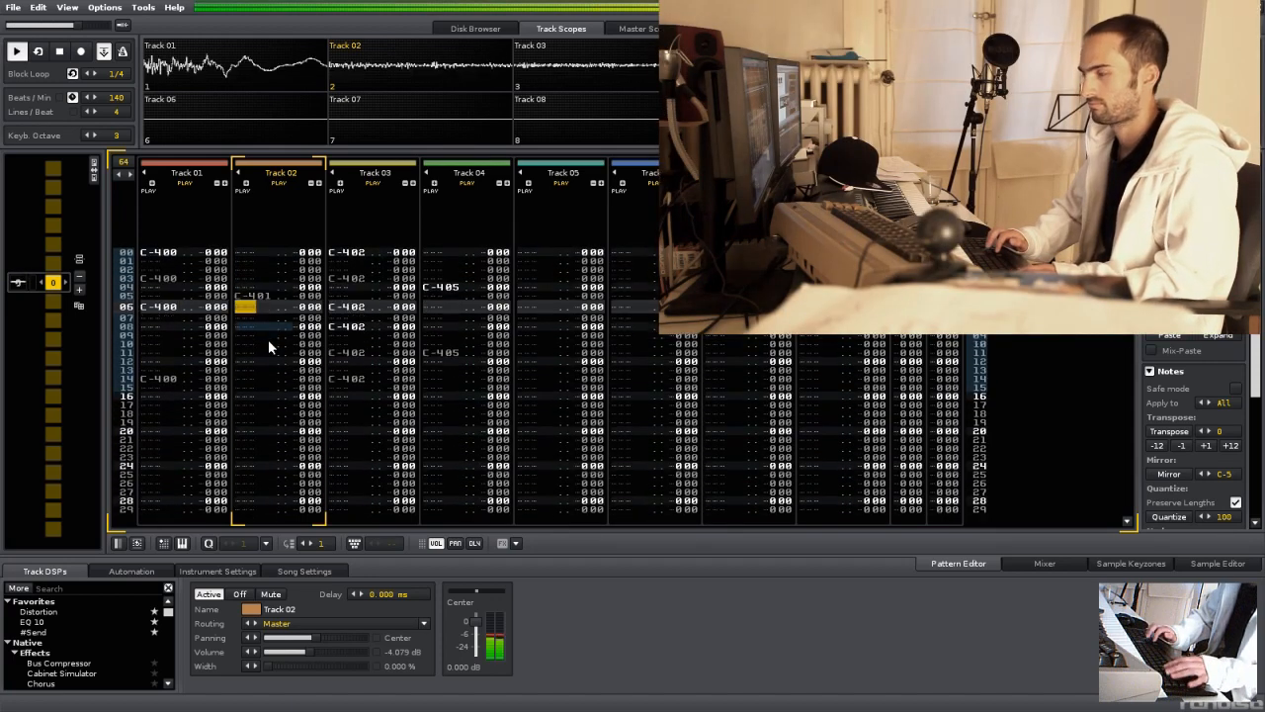
key("space")
key("Up")
key("Escape")
key("Delete")
key("q")
key("Delete")
Step: Delete the kick at line 06 of Track 01 and play the loop
key("shift+Tab")
key("Up")
key("Up")
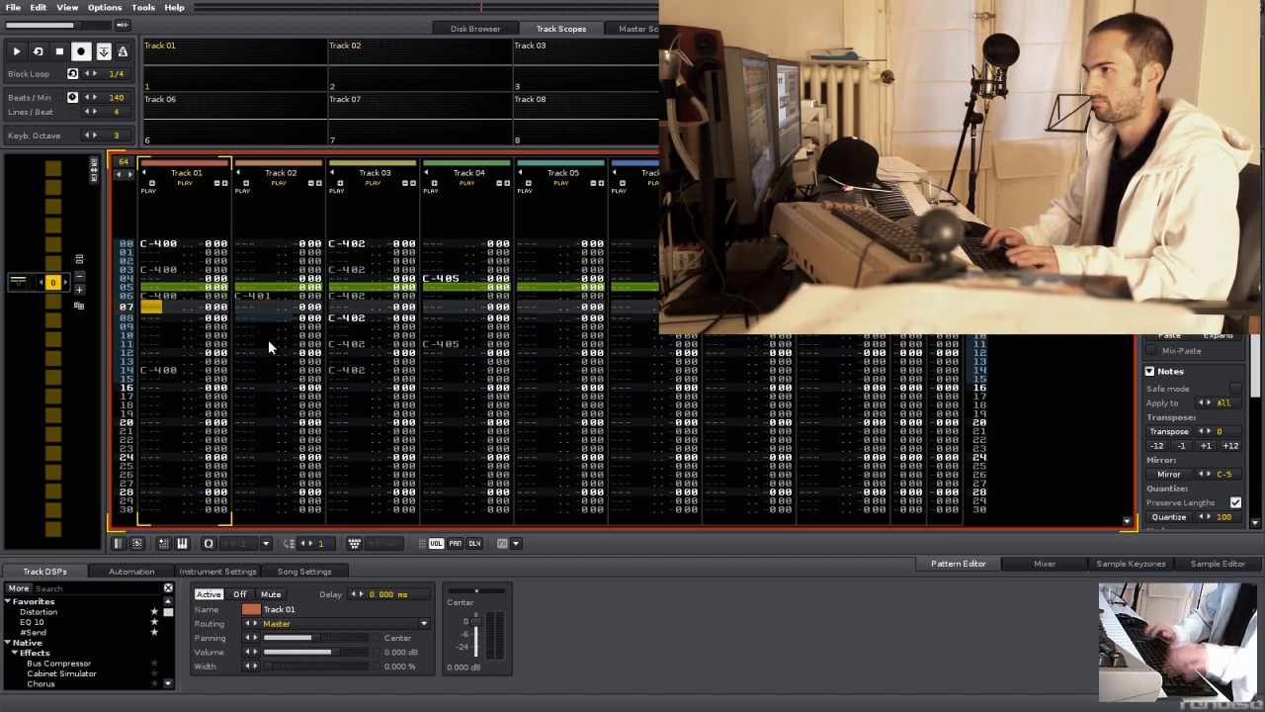
key("Delete")
key("Escape")
key("space")
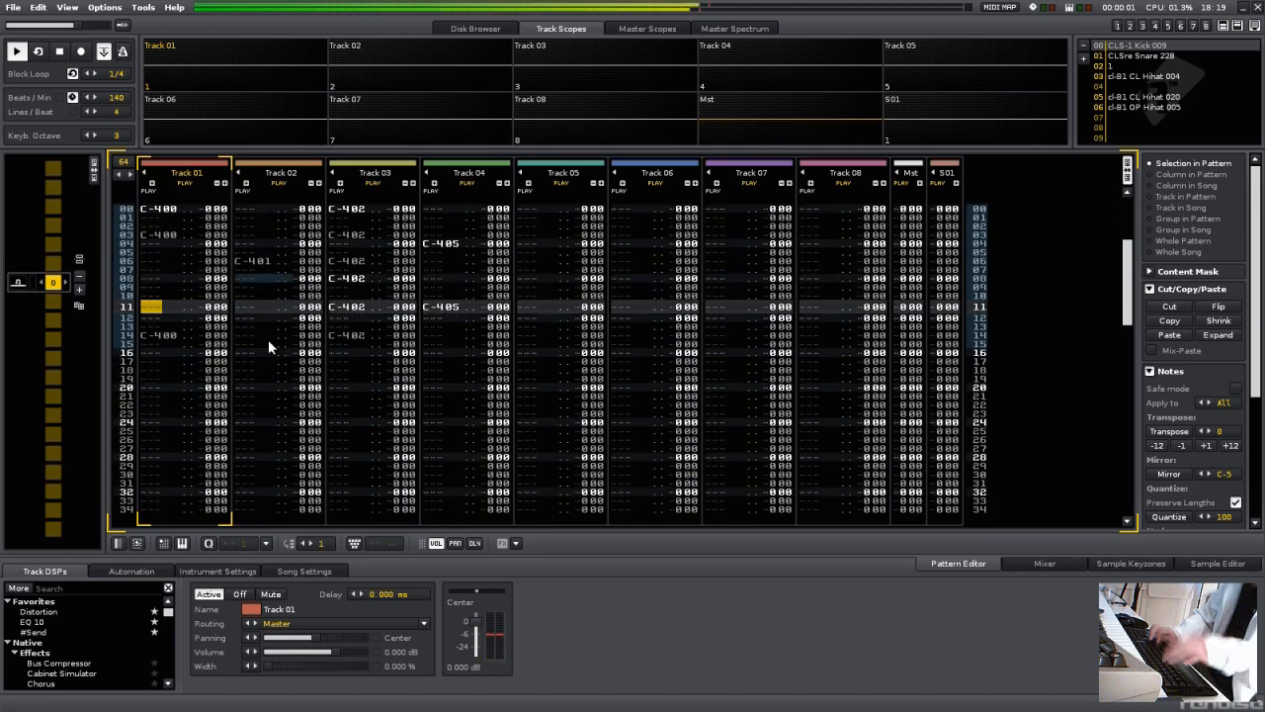
key("space")
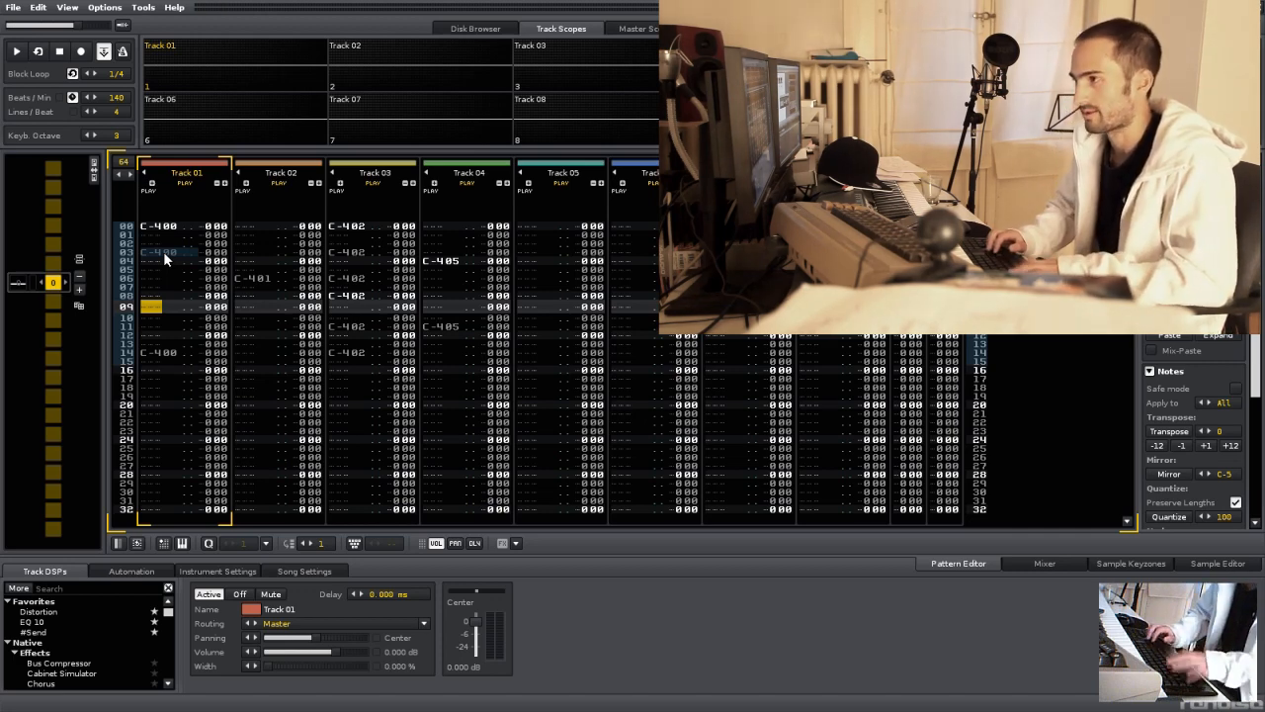
Step: Add a C-4 kick with instrument 00 at line 10 of Track 01 and a C-4 snare with instrument 01 at line 12 of Track 02
key("space")
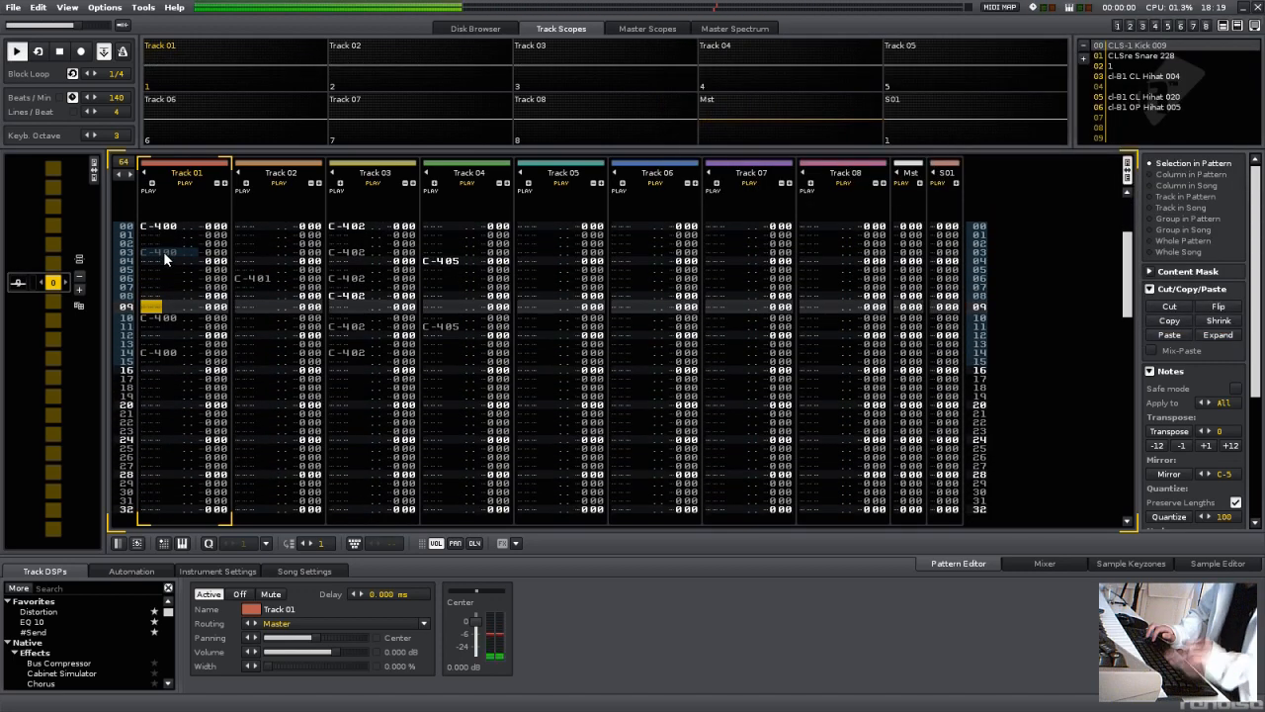
key("Tab")
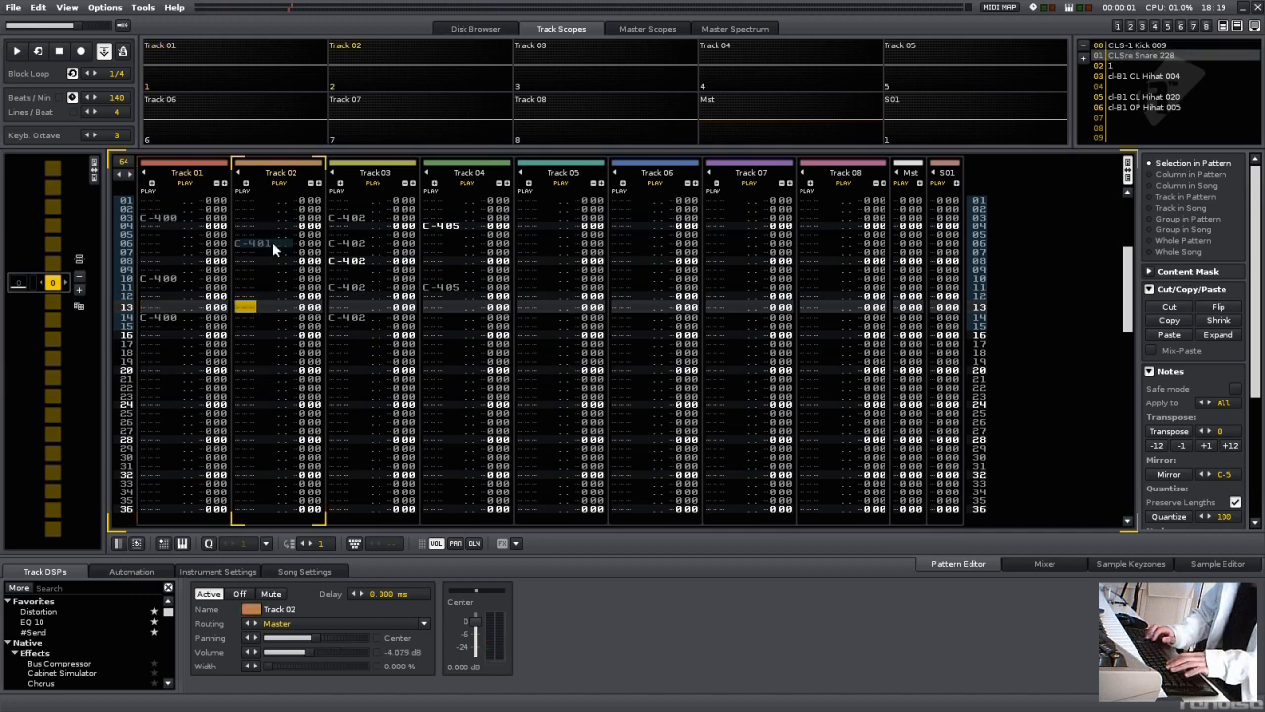
key("Up")
type("C-401")
key("shift+Tab")
key("space")
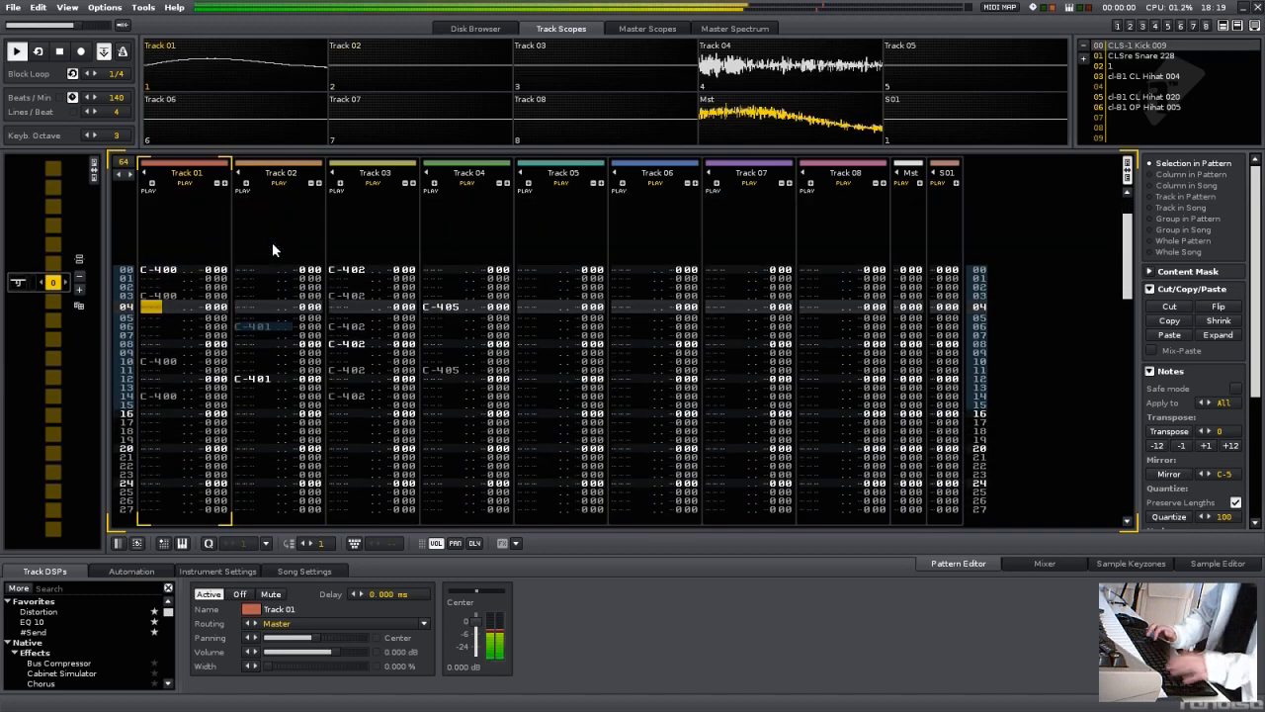
Step: Delete the kick at line 14 of Track 01 and play the loop
key("space")
key("space")
key("Escape")
key("Down")
key("Delete")
key("Escape")
key("space")
Step: Go to Track 05 and select the open hi-hat in instrument slot 06
key("Tab")
key("Tab")
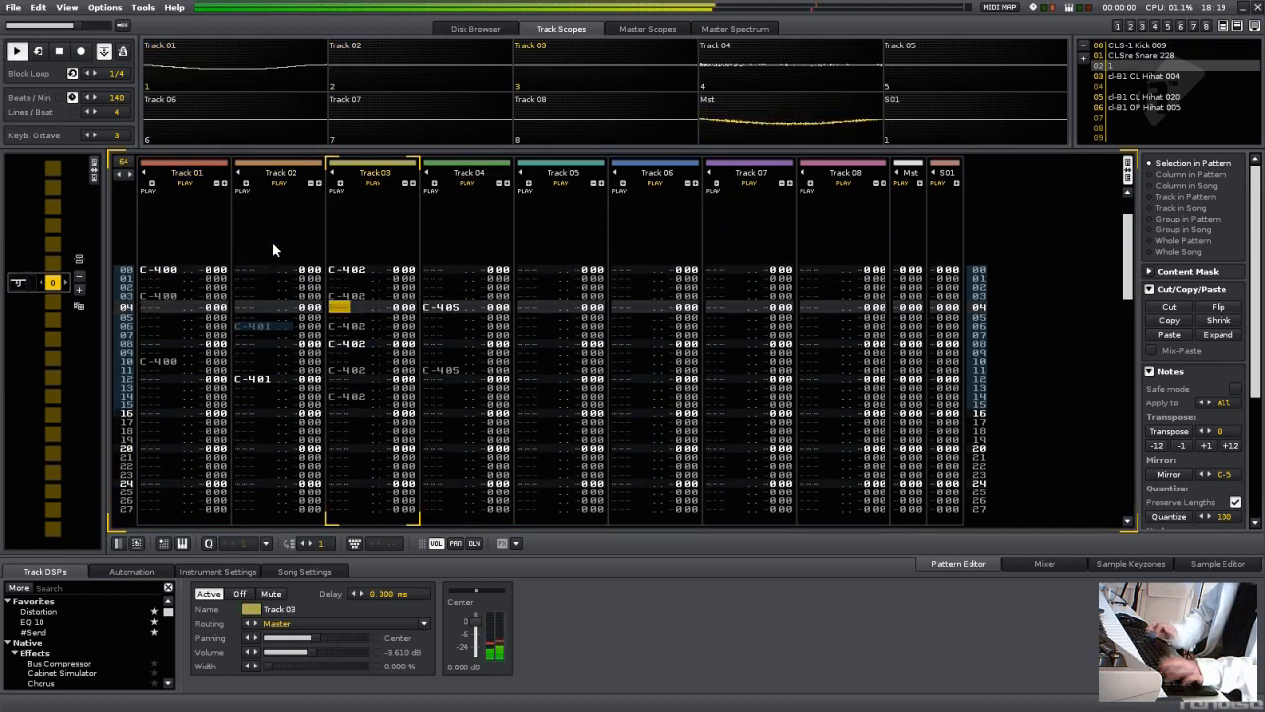
key("Tab")
key("Tab")
left_click(1181, 65)
left_click(1184, 108)
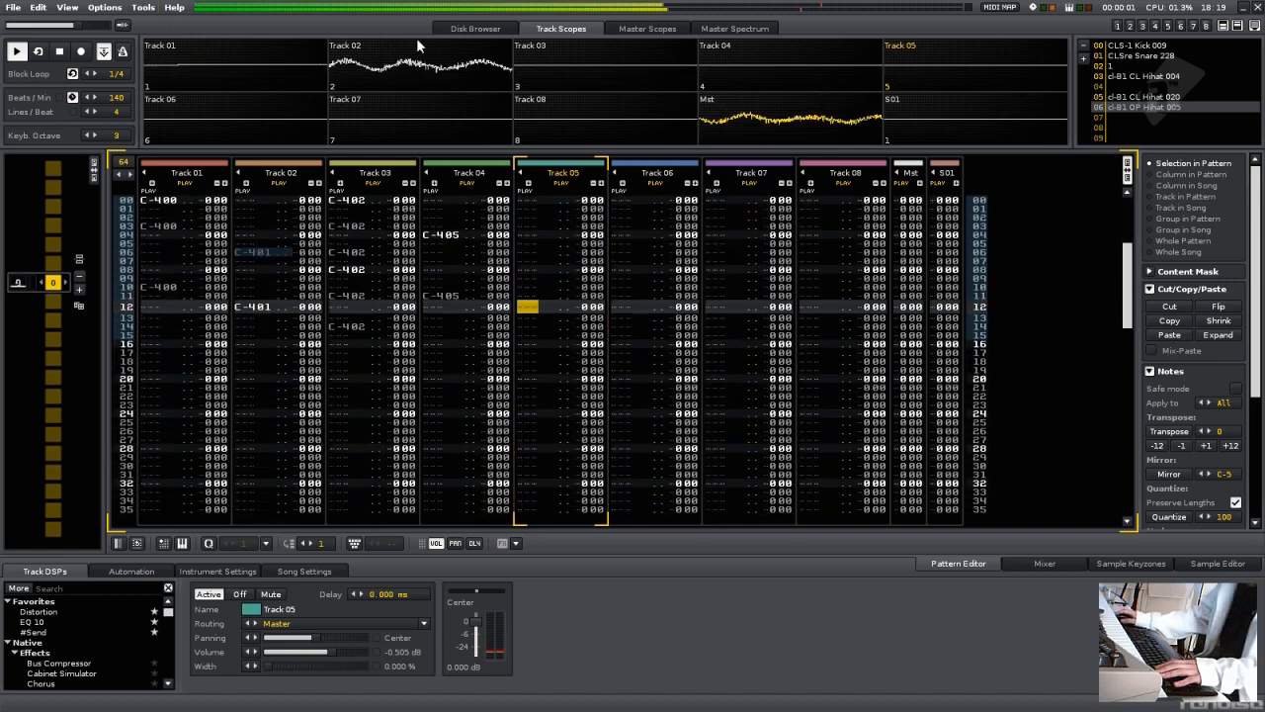
left_click(499, 28)
left_click(551, 30)
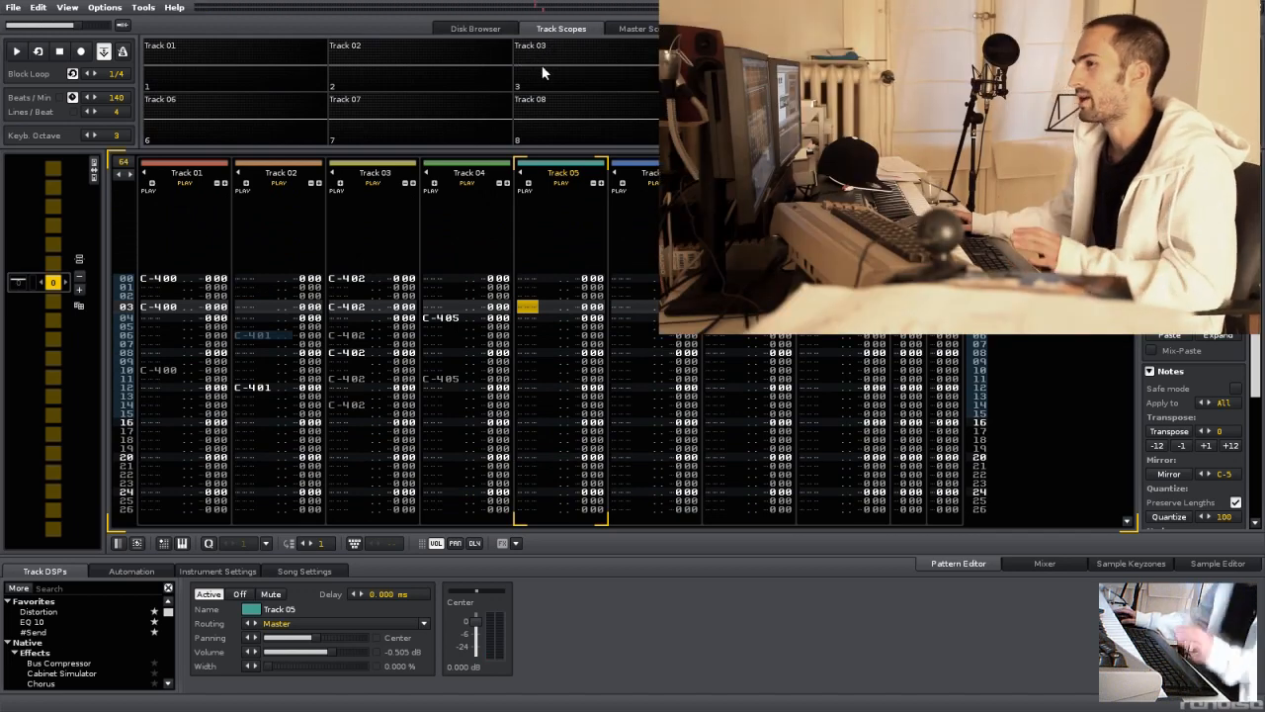
left_click(476, 28)
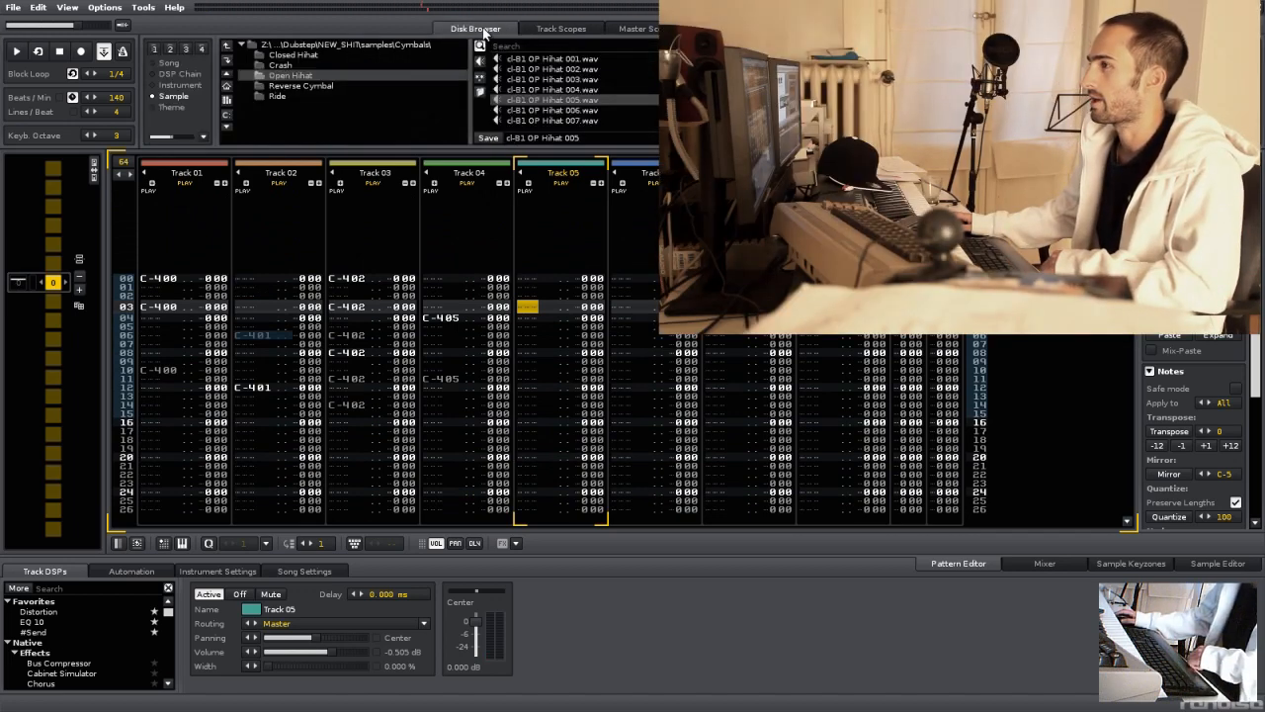
left_click(561, 28)
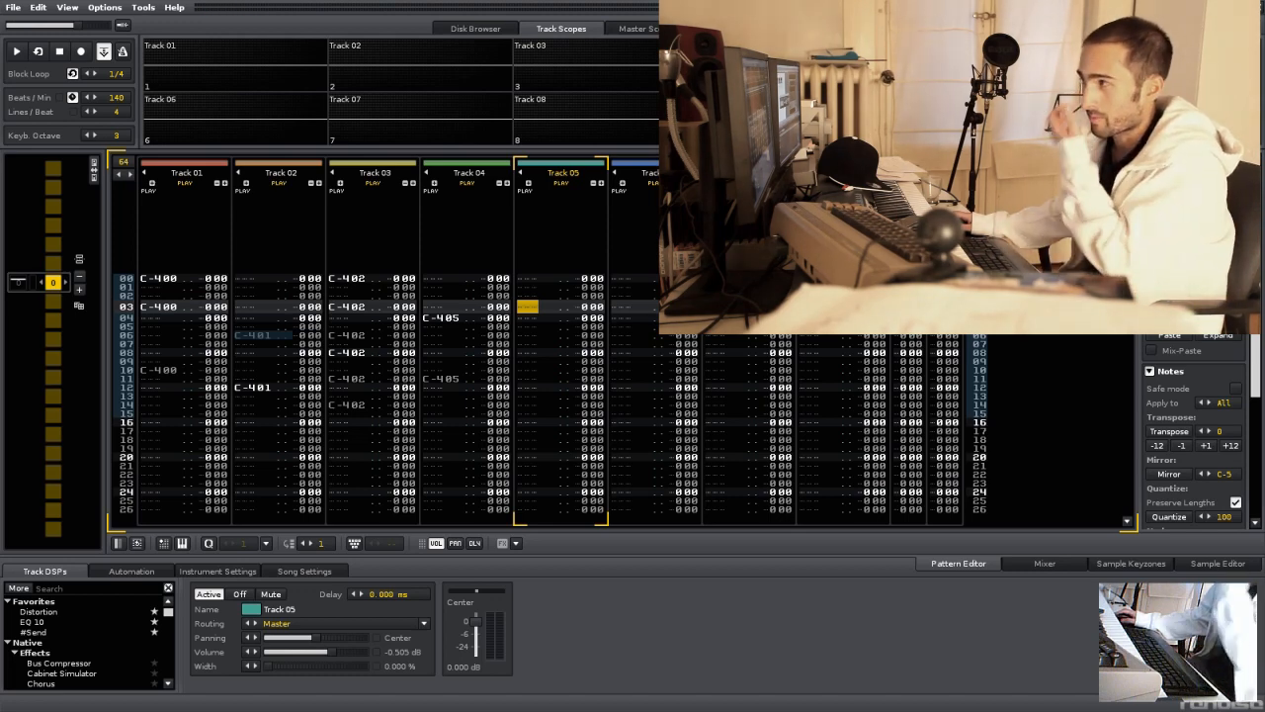
left_click(168, 44)
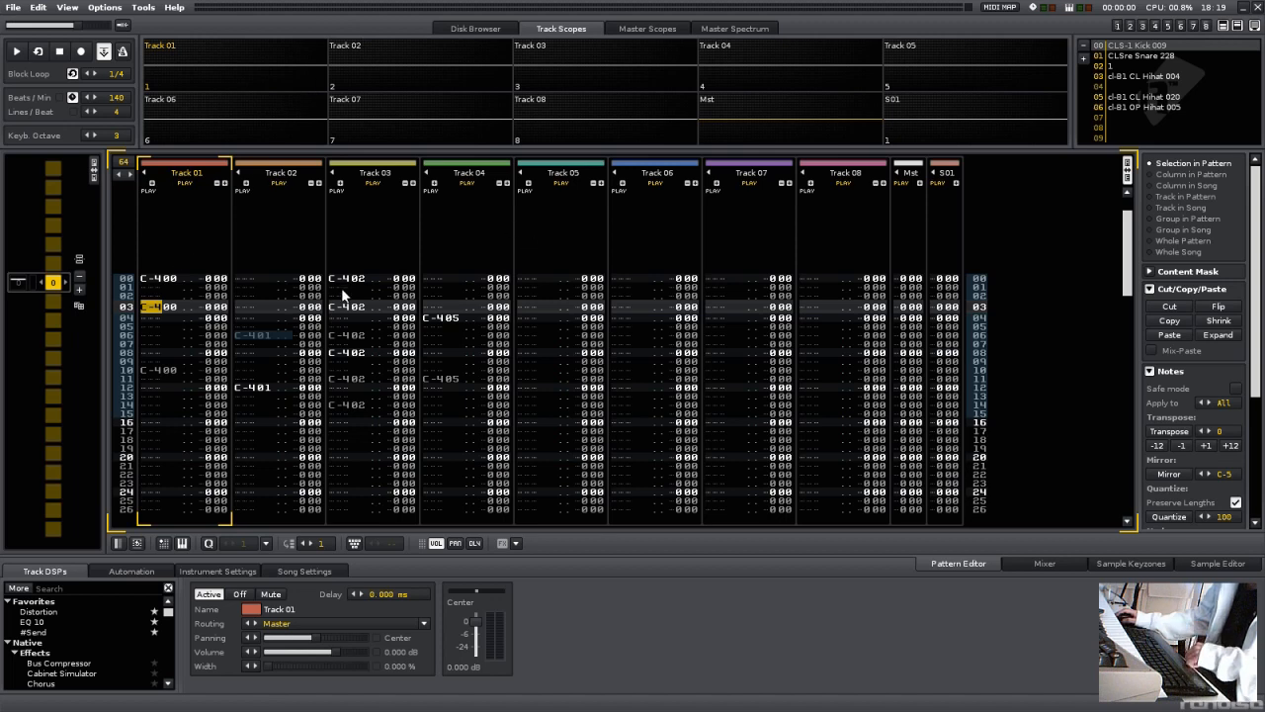
left_click(892, 101)
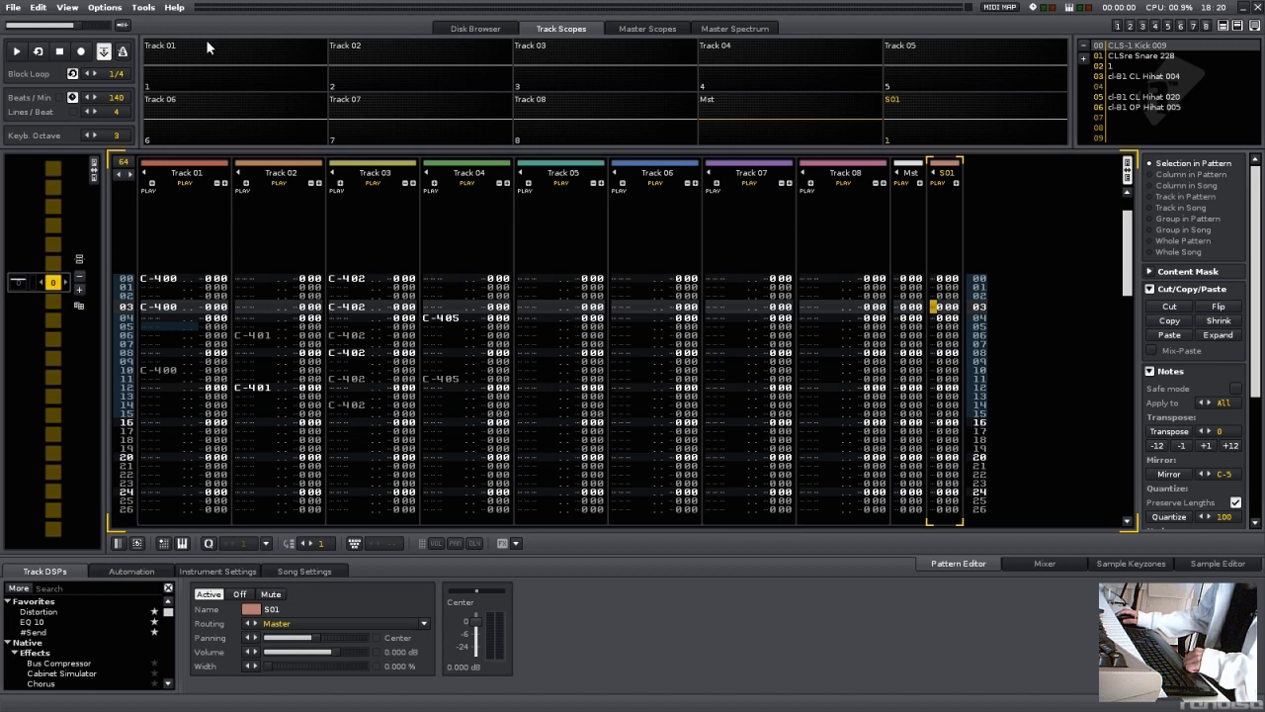
Step: Add a #Send device with receiver S01 and Mute Source to Tracks 02, 03 and 04, and play the loop
left_click(385, 44)
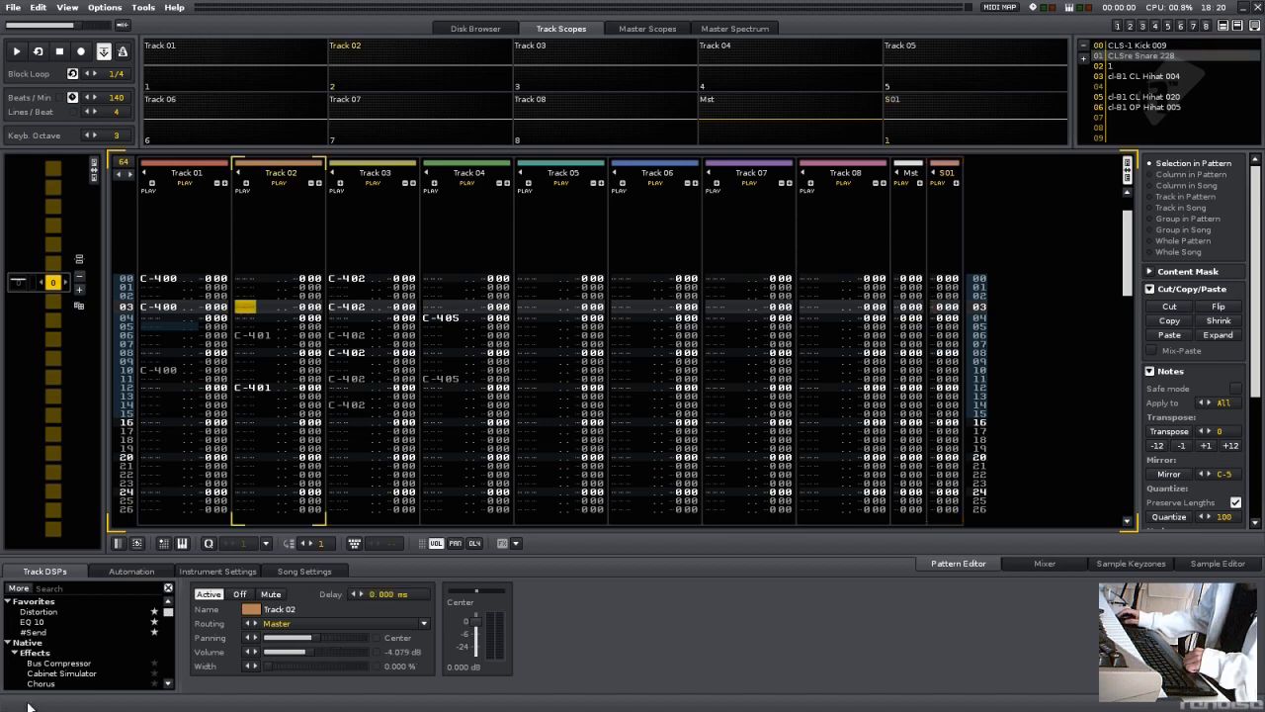
double_click(82, 630)
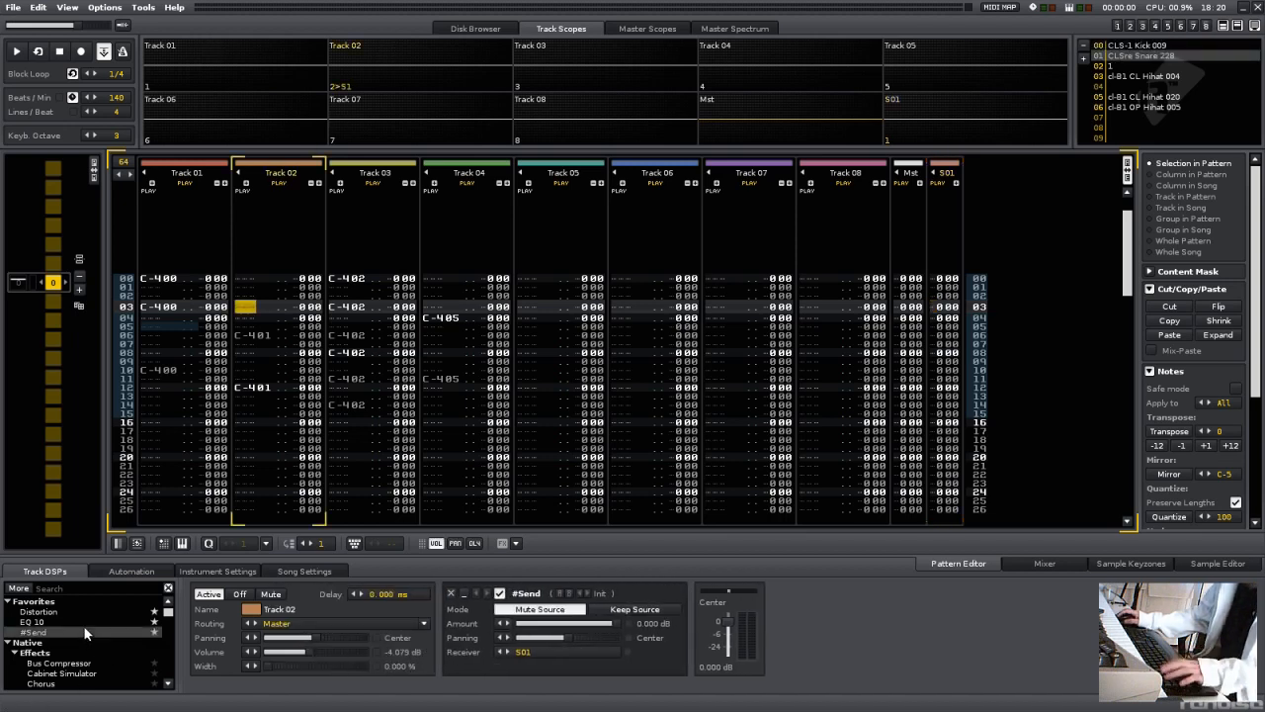
key("Tab")
double_click(82, 630)
key("Tab")
double_click(82, 631)
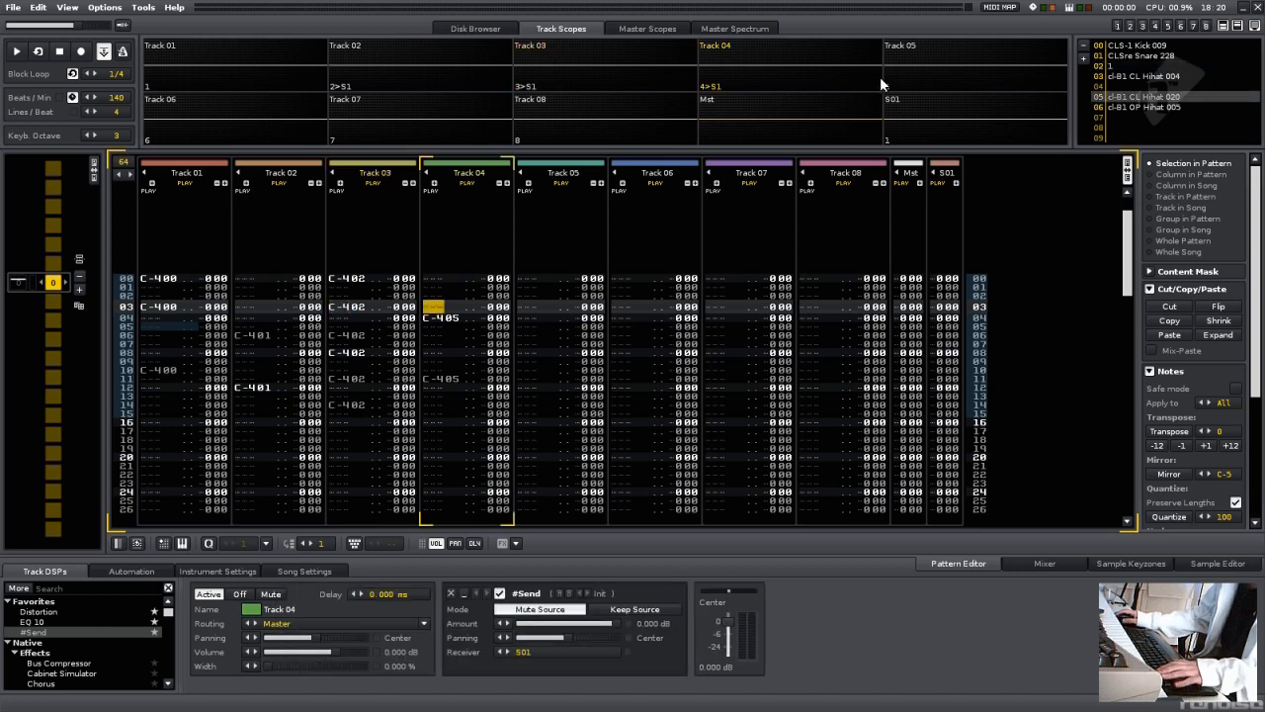
key("space")
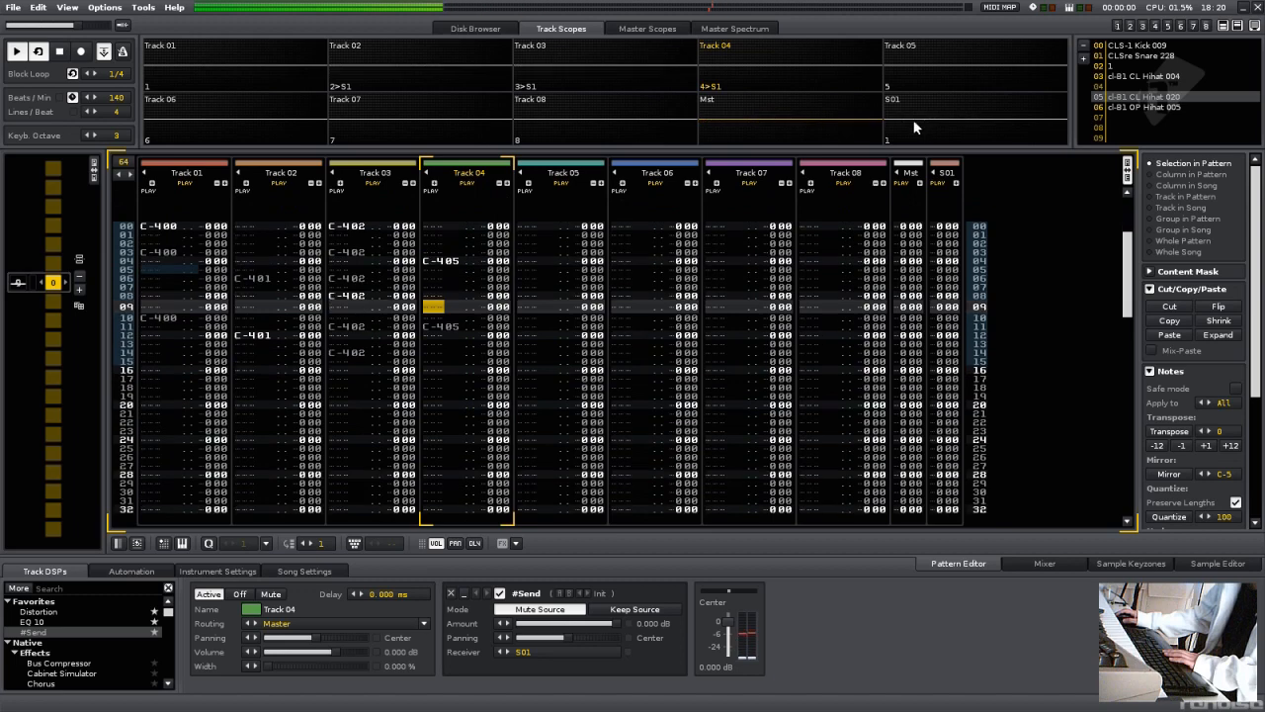
Step: Add a Signal Follower to Track 01 with the Mixer Volume of send track S01 as its destination
left_click(192, 54)
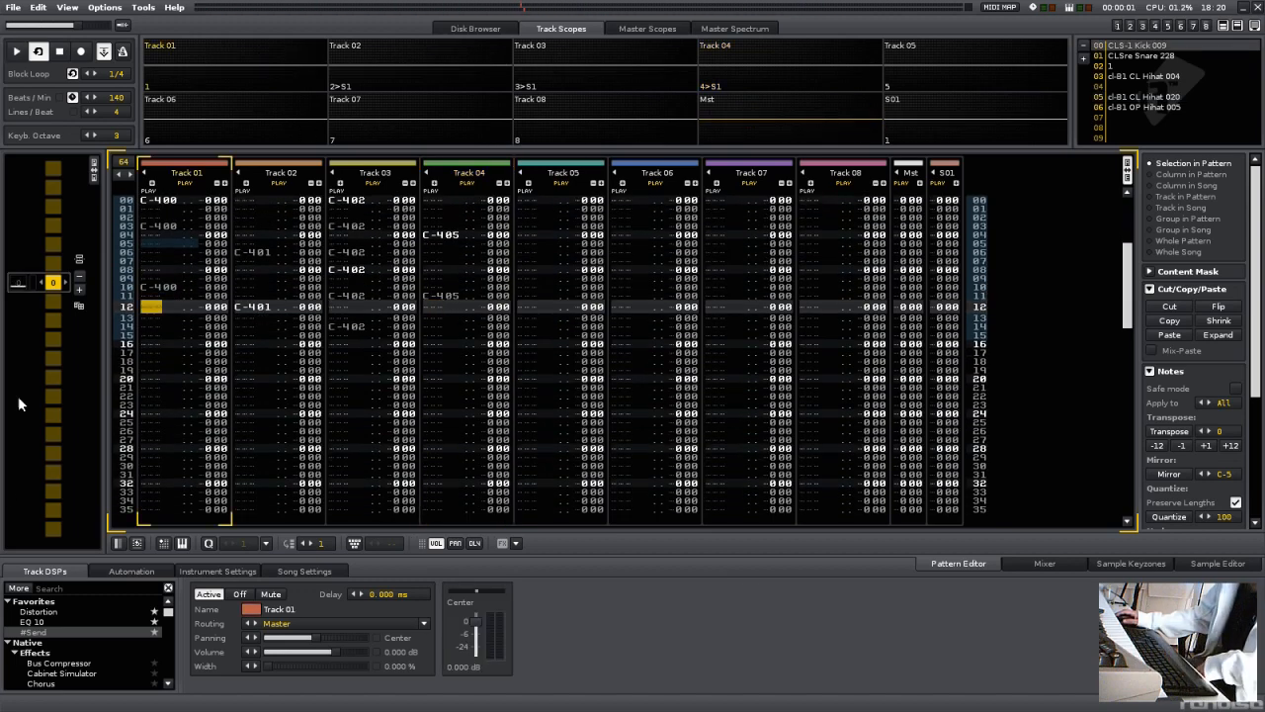
left_click(66, 584)
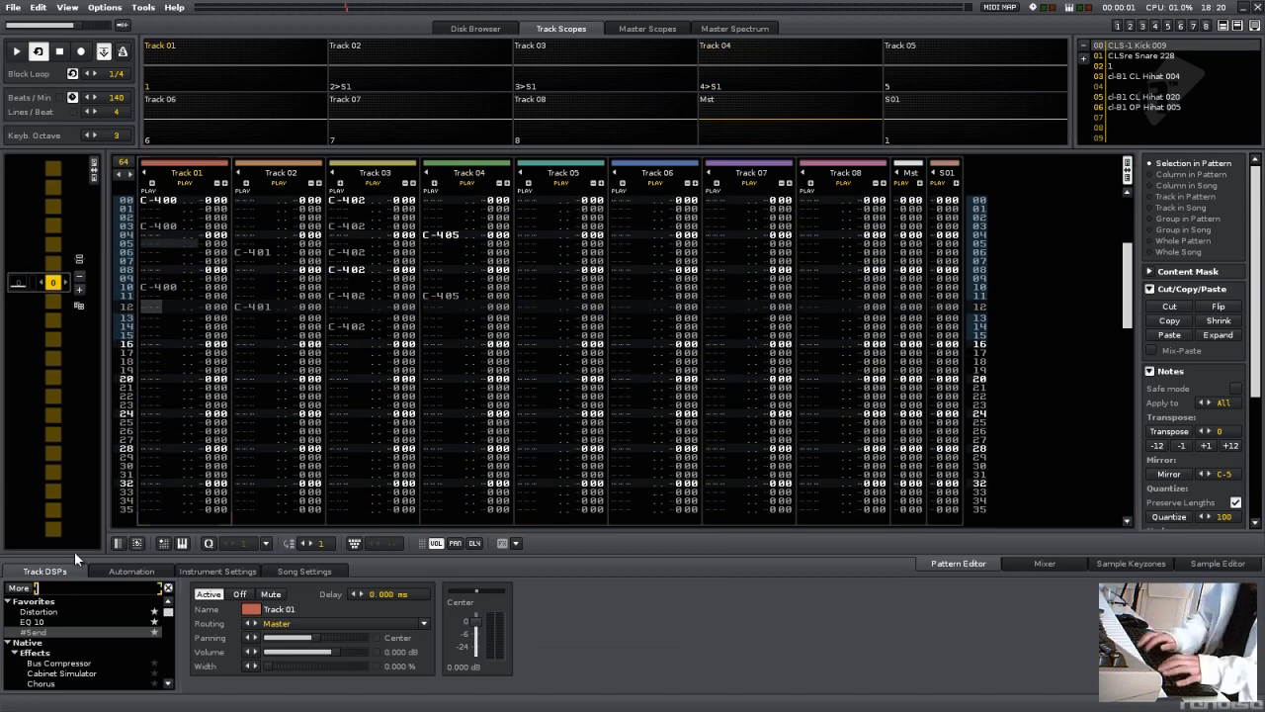
type("sign")
double_click(71, 623)
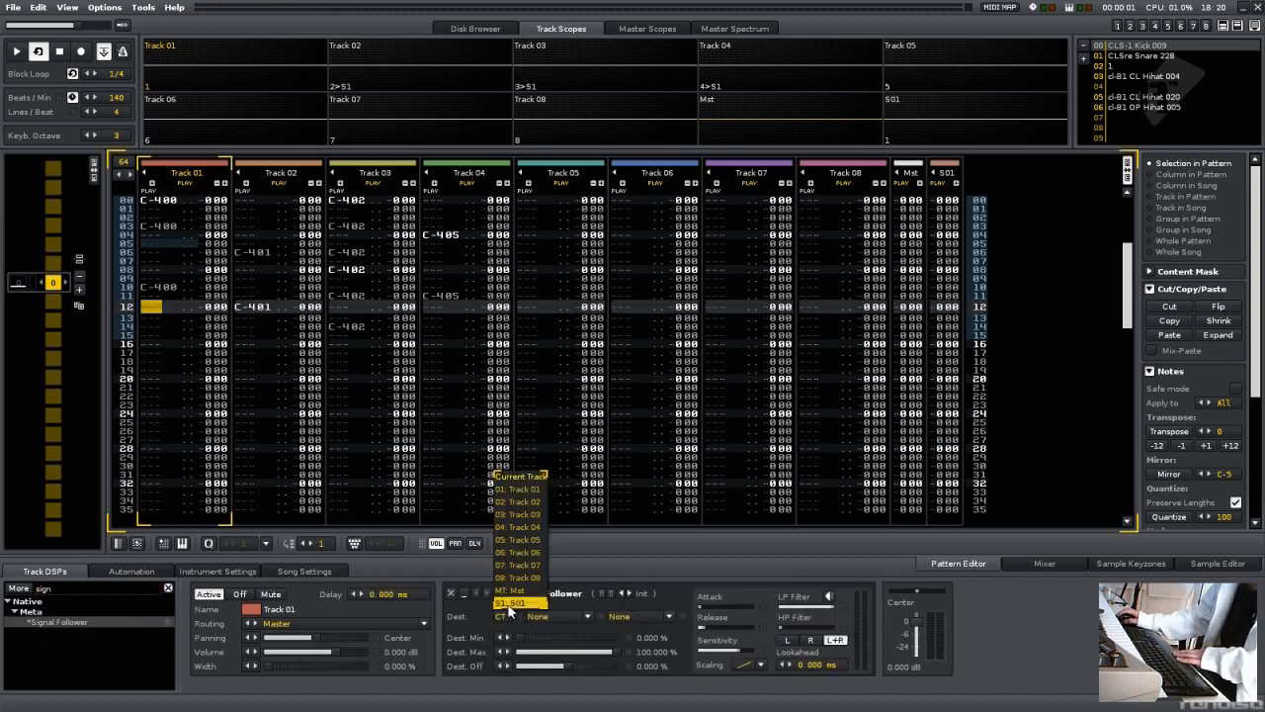
left_click(510, 603)
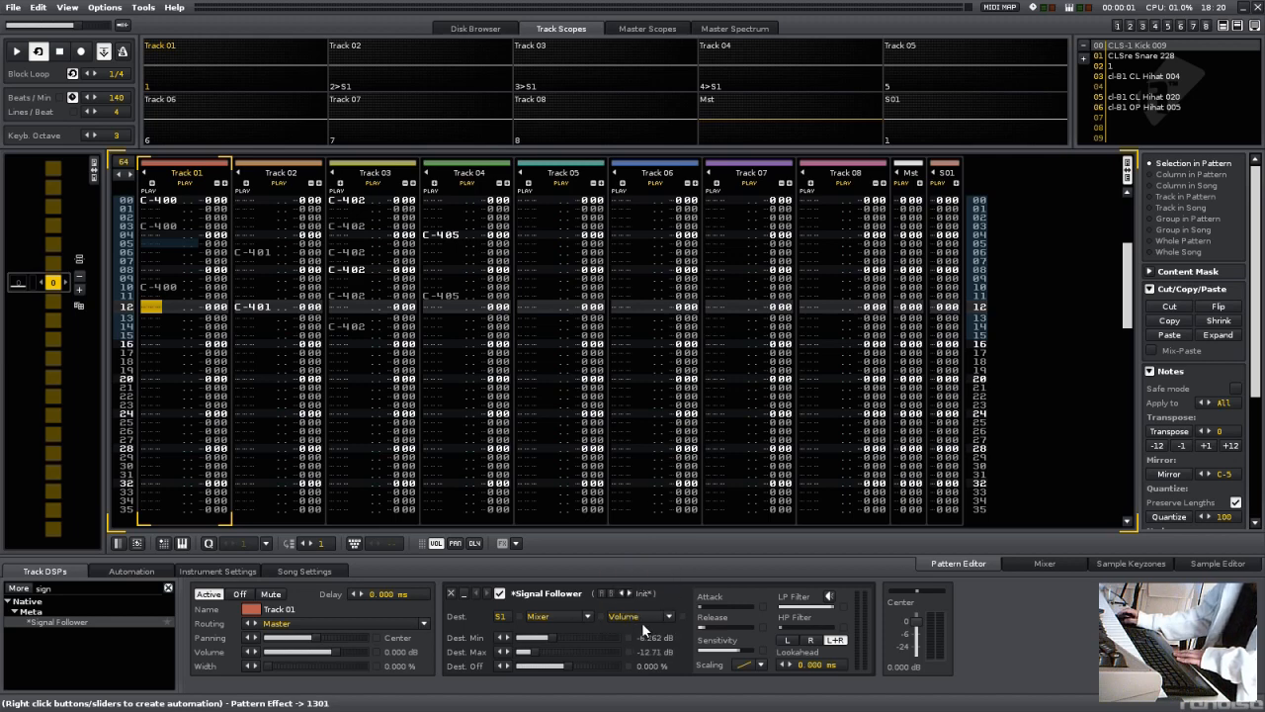
Step: Set the Signal Follower's Dest Min to 0.000 dB and Dest Max to -3.816 dB
double_click(653, 638)
type("0")
key("Return")
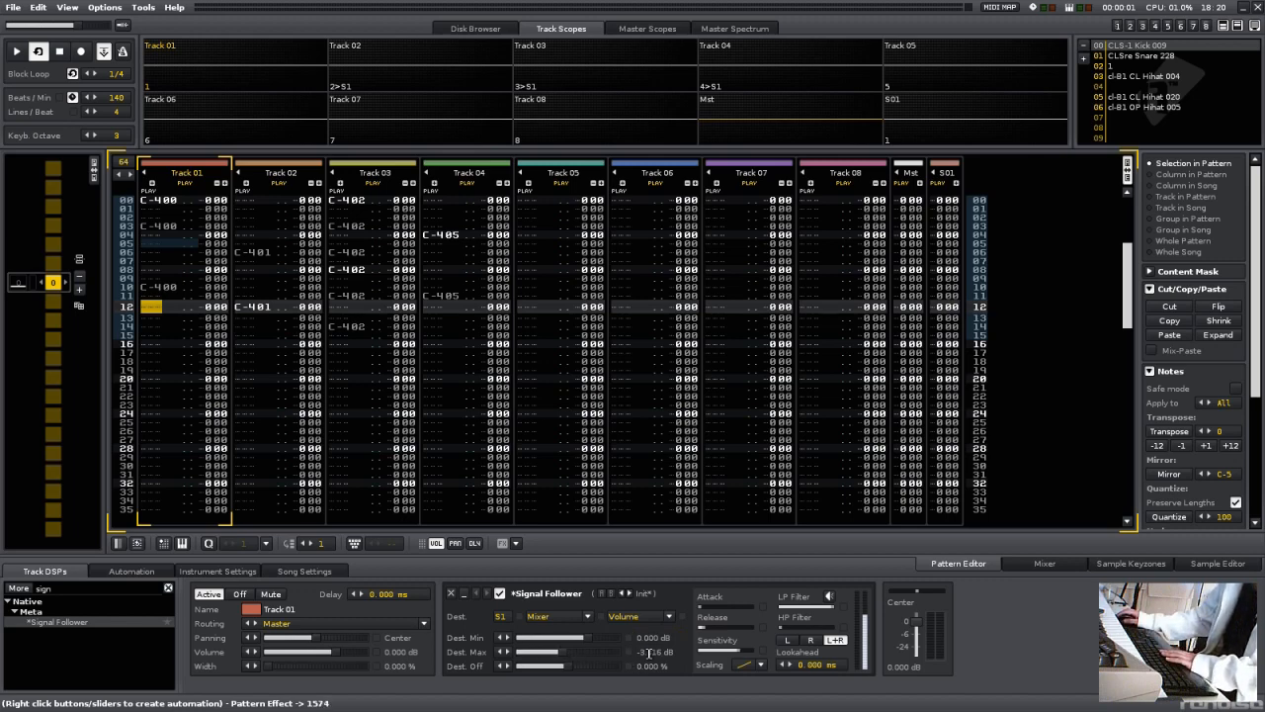
Step: Play the loop and watch how the volume of send track S01 reacts to the kick
key("space")
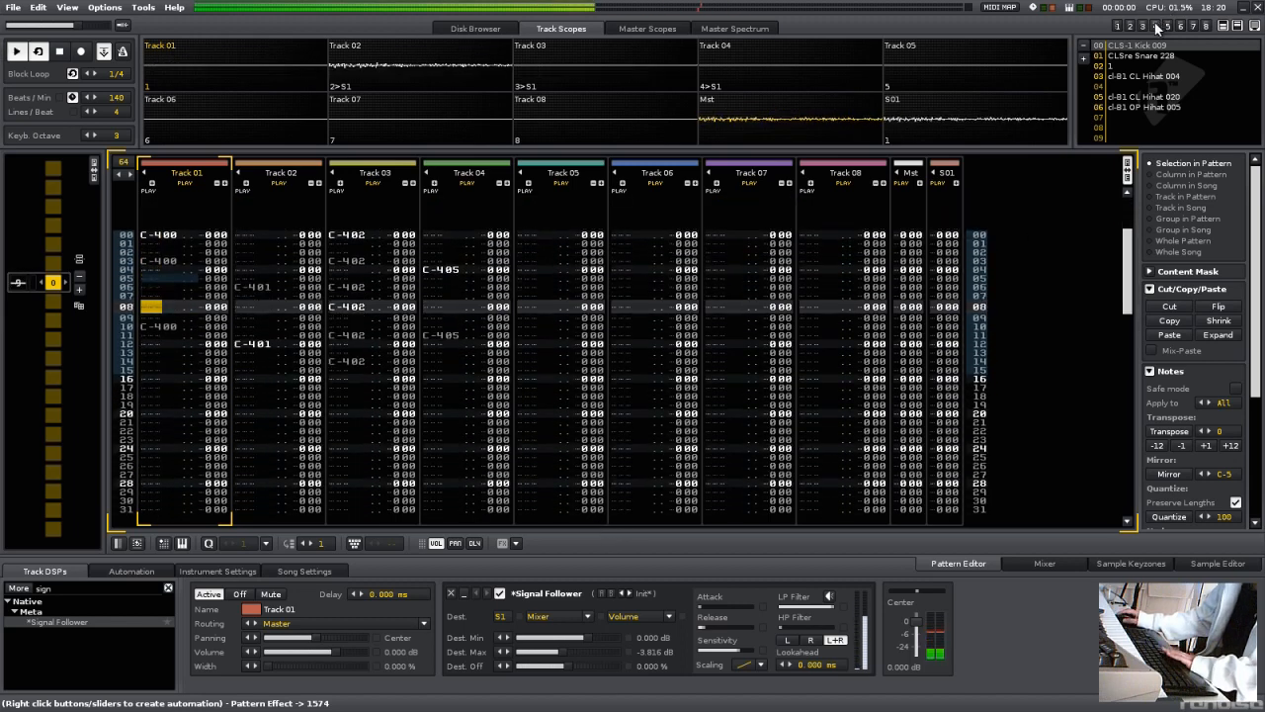
key("space")
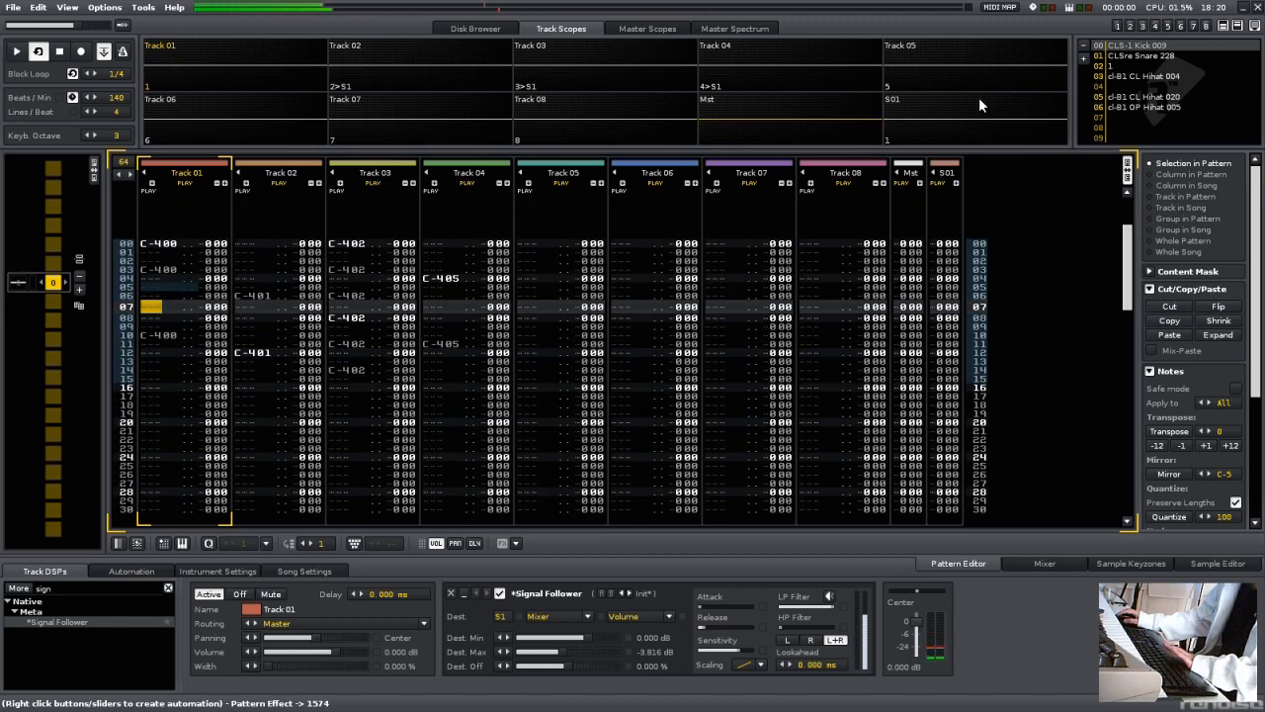
left_click(978, 97)
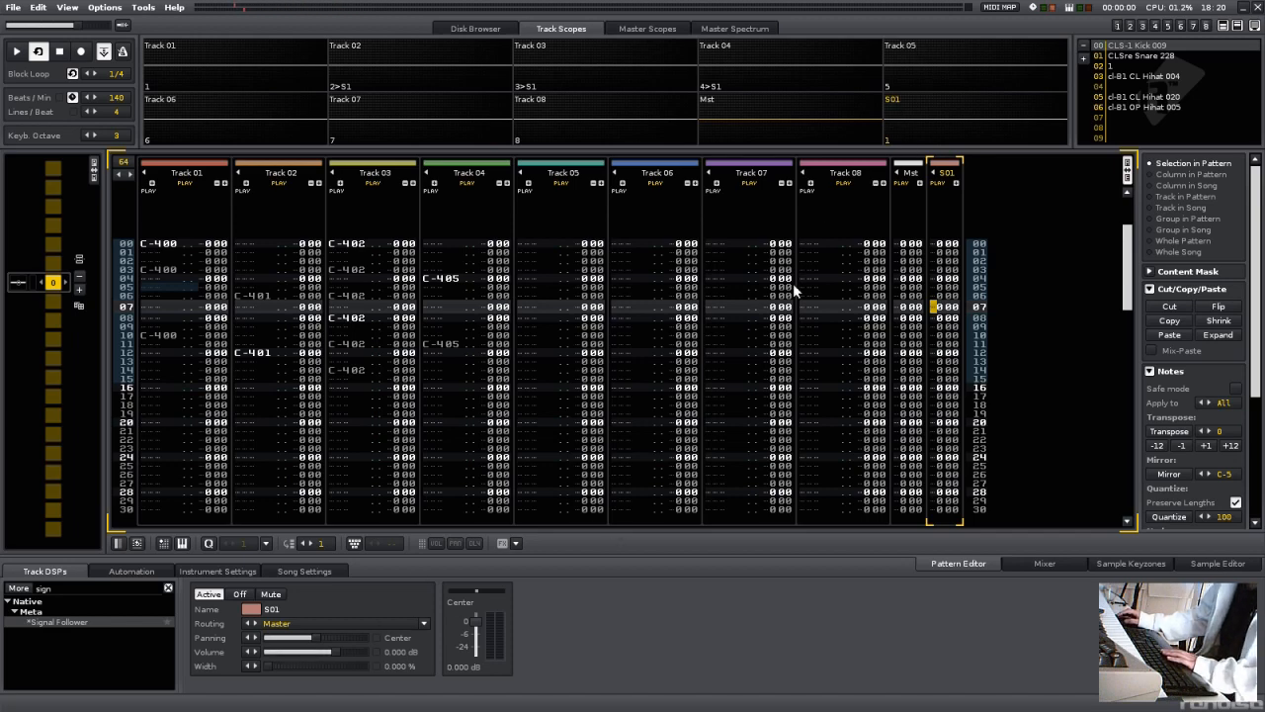
key("space")
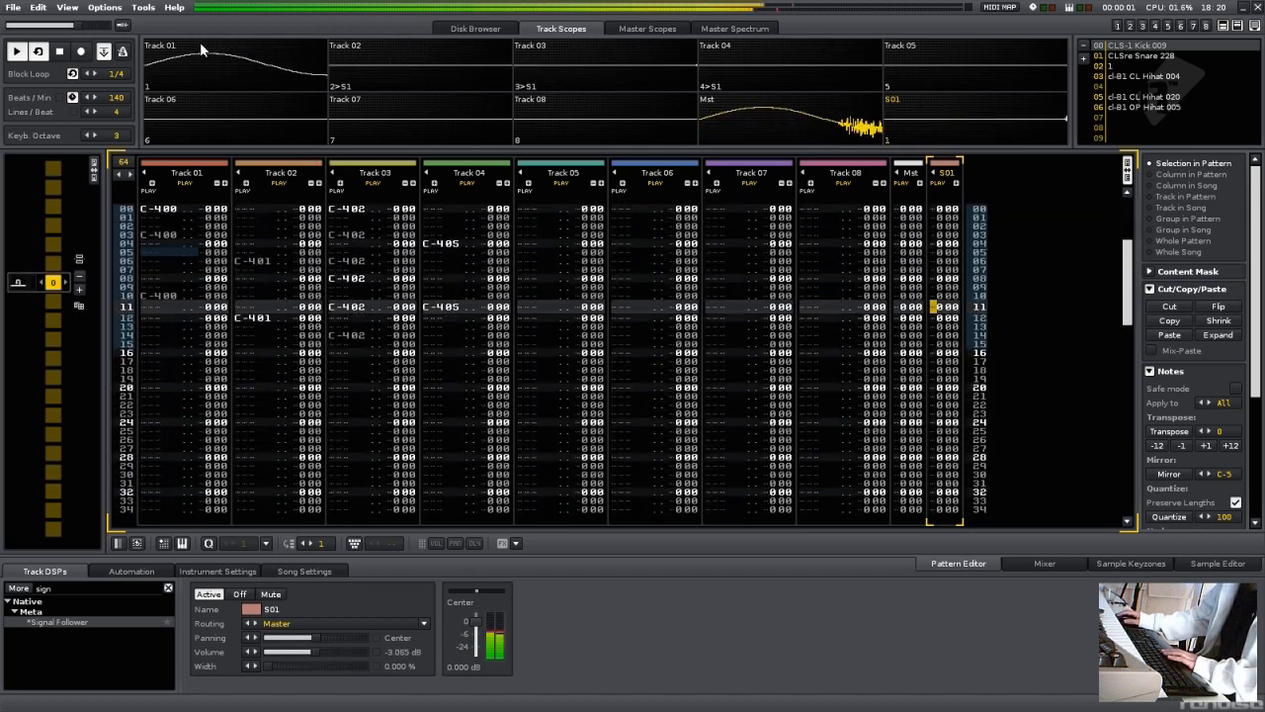
Step: Set the Signal Follower's sensitivity on Track 01 to 64 % and its Dest Max to -3.742 dB while playing the loop
left_click(200, 42)
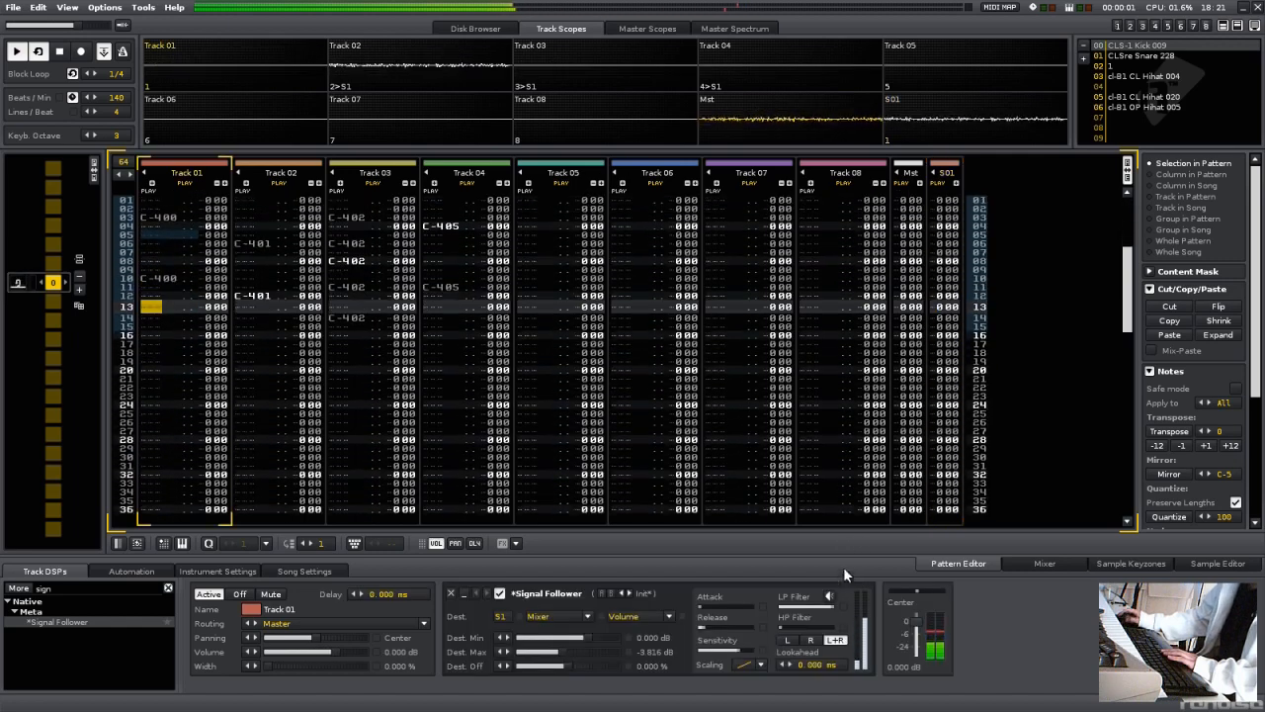
left_click_drag(718, 650, 753, 657)
left_click(751, 664)
left_click(751, 639)
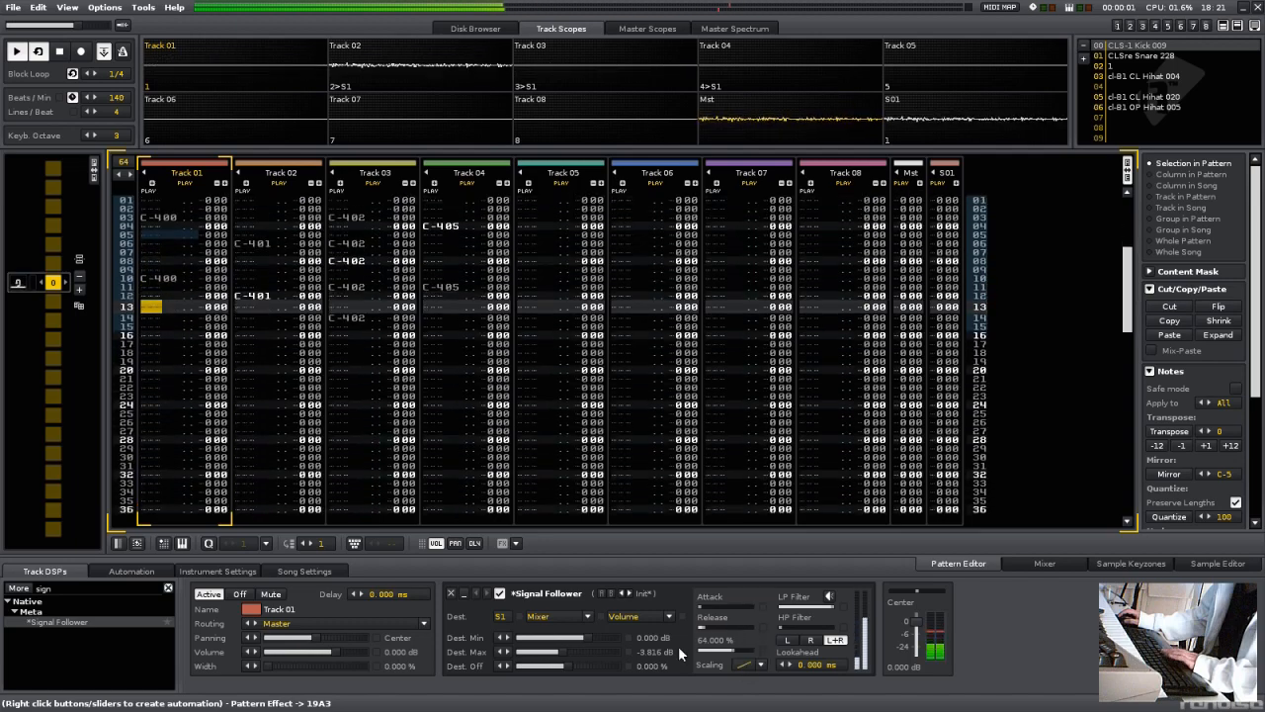
key("space")
key("space")
left_click_drag(543, 653, 564, 653)
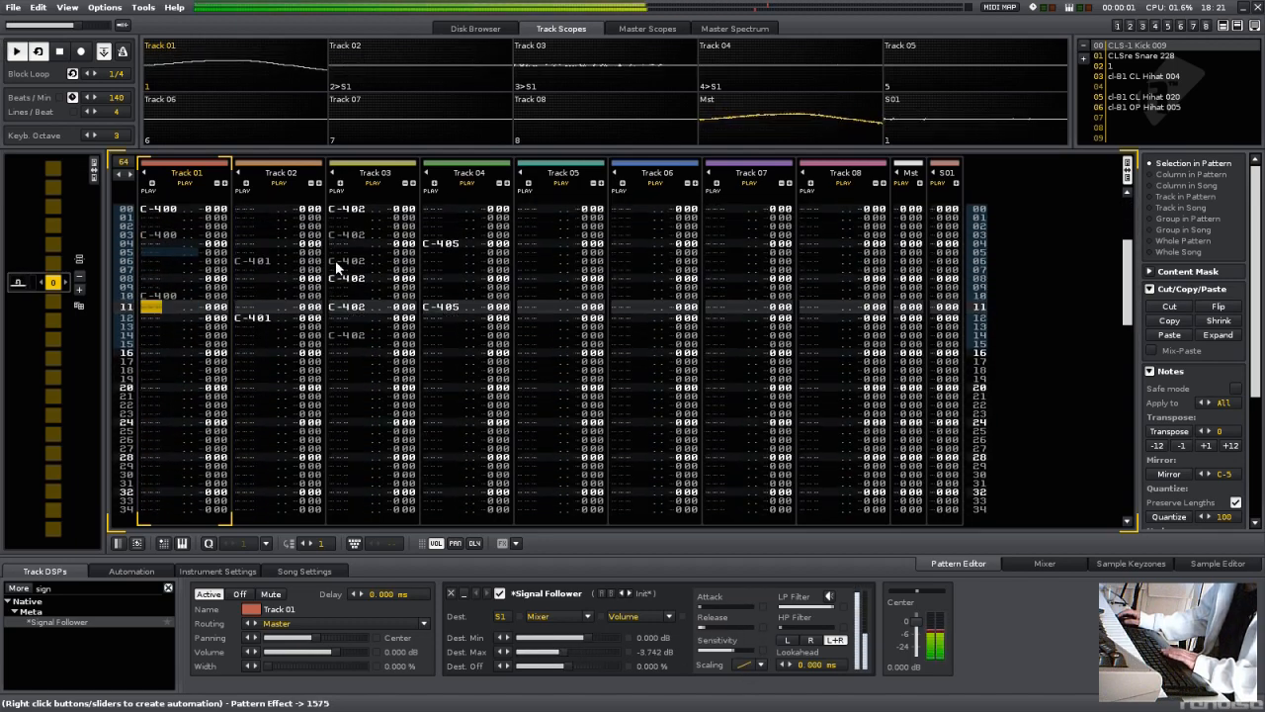
Step: Select Track 05 and open the Synth Os sample folder in the disk browser
key("Tab")
key("Tab")
key("Tab")
key("Tab")
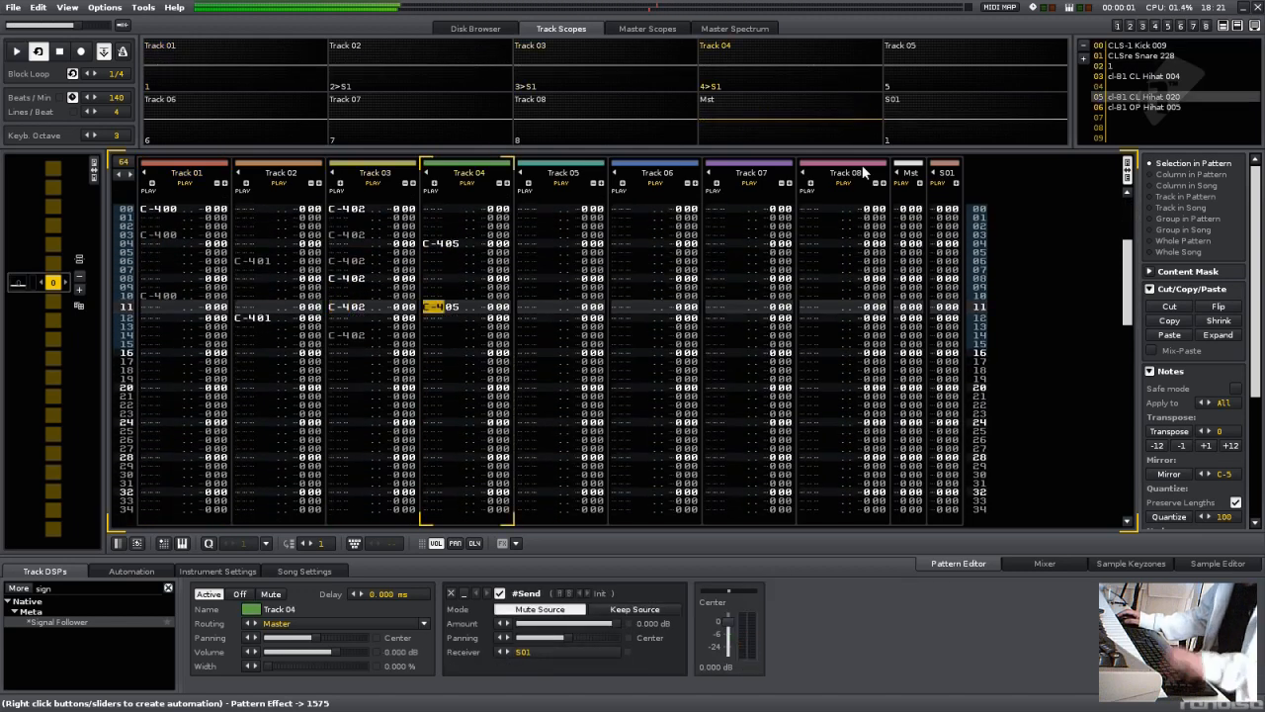
left_click(479, 27)
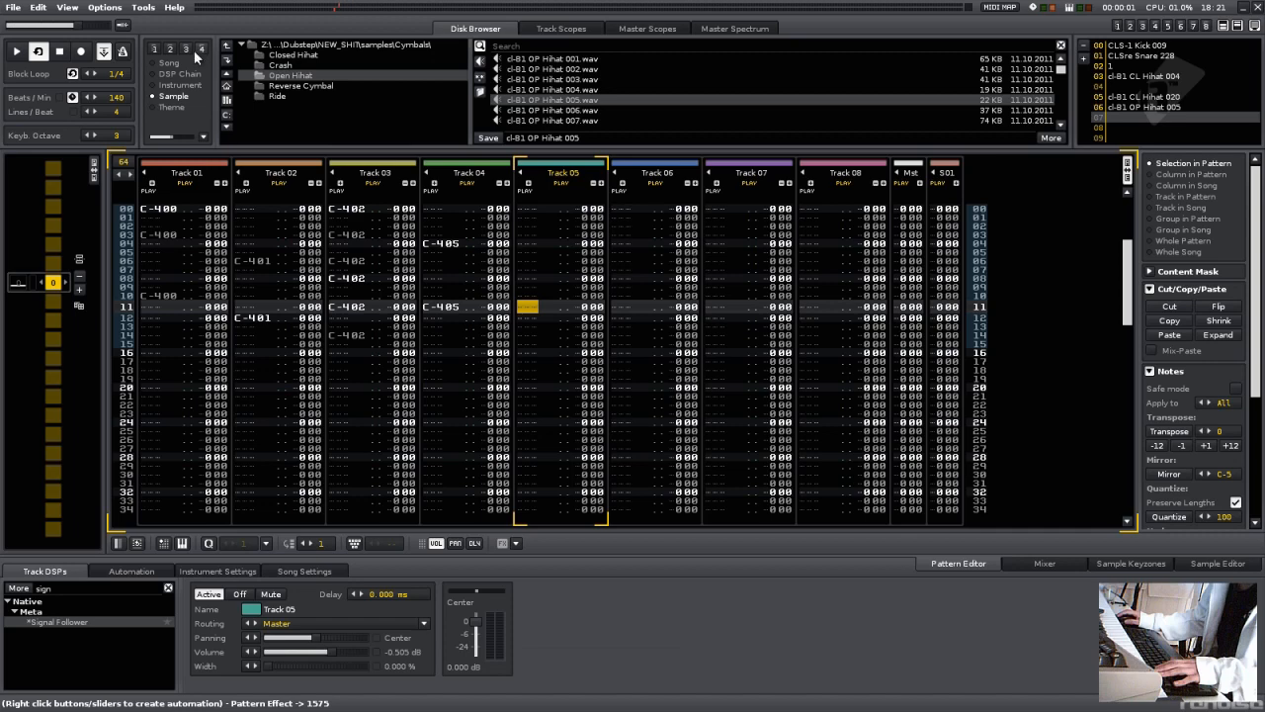
left_click(227, 46)
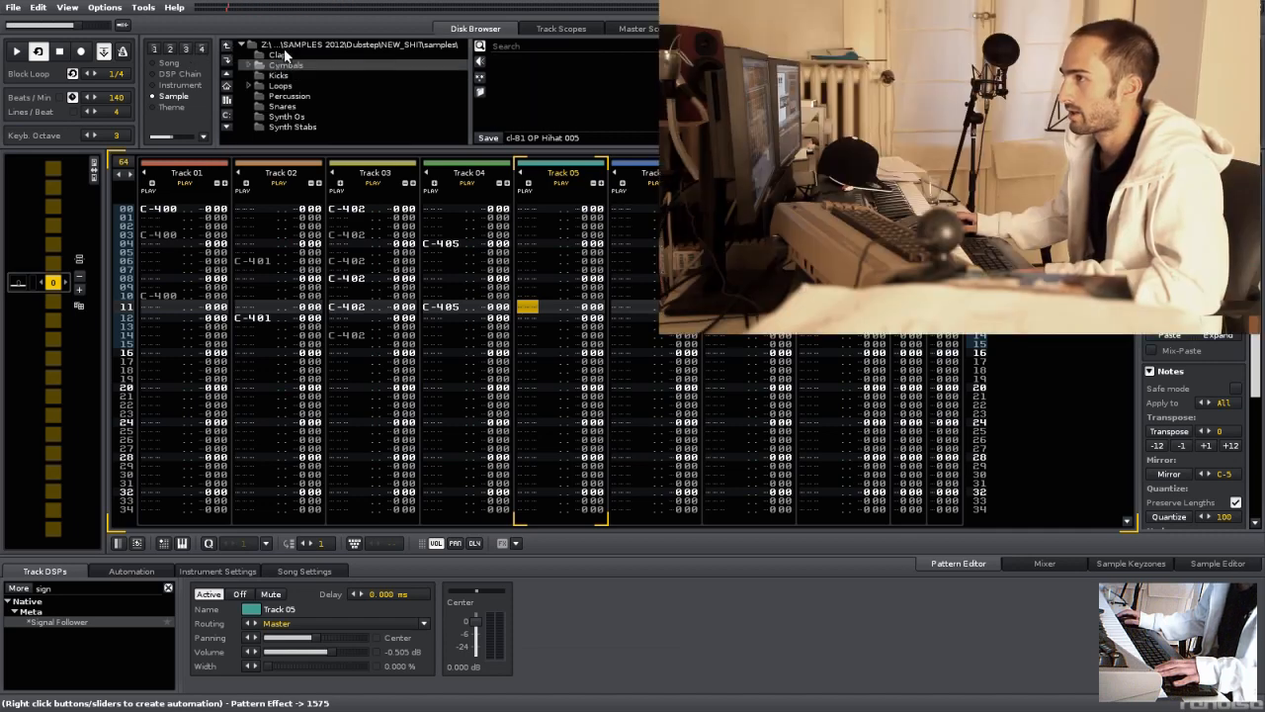
left_click(348, 115)
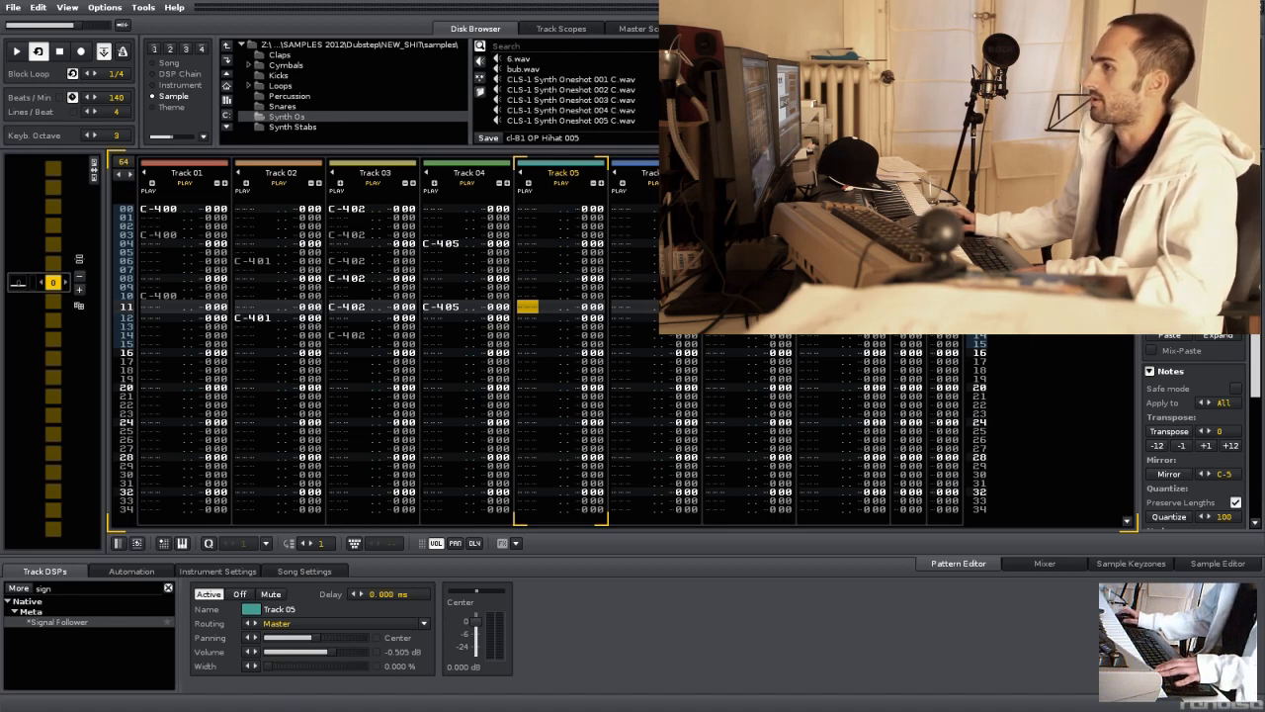
scroll(568, 90, "up", 5)
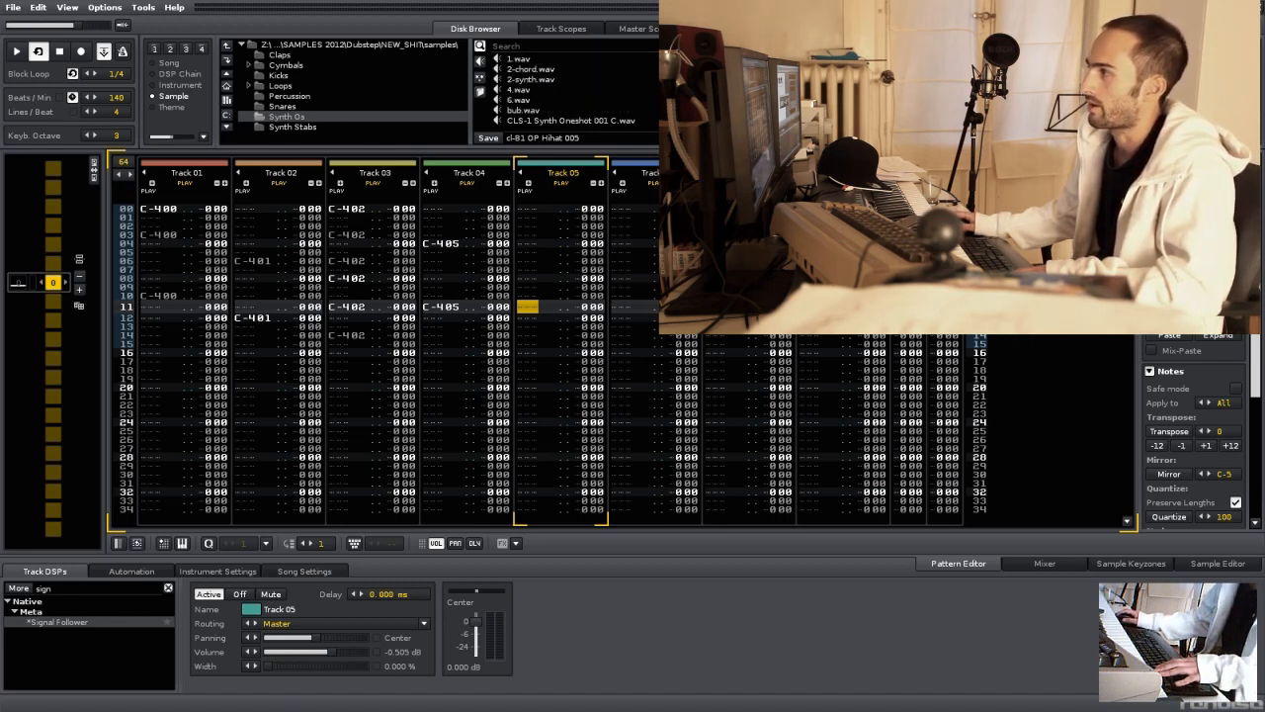
Step: Audition synth samples such as bub, 2-chord and CLS-1 Synth Oneshot 006 C in instrument slot 07, viewing their waveforms
left_click(1205, 565)
left_click(622, 90)
left_click(603, 108)
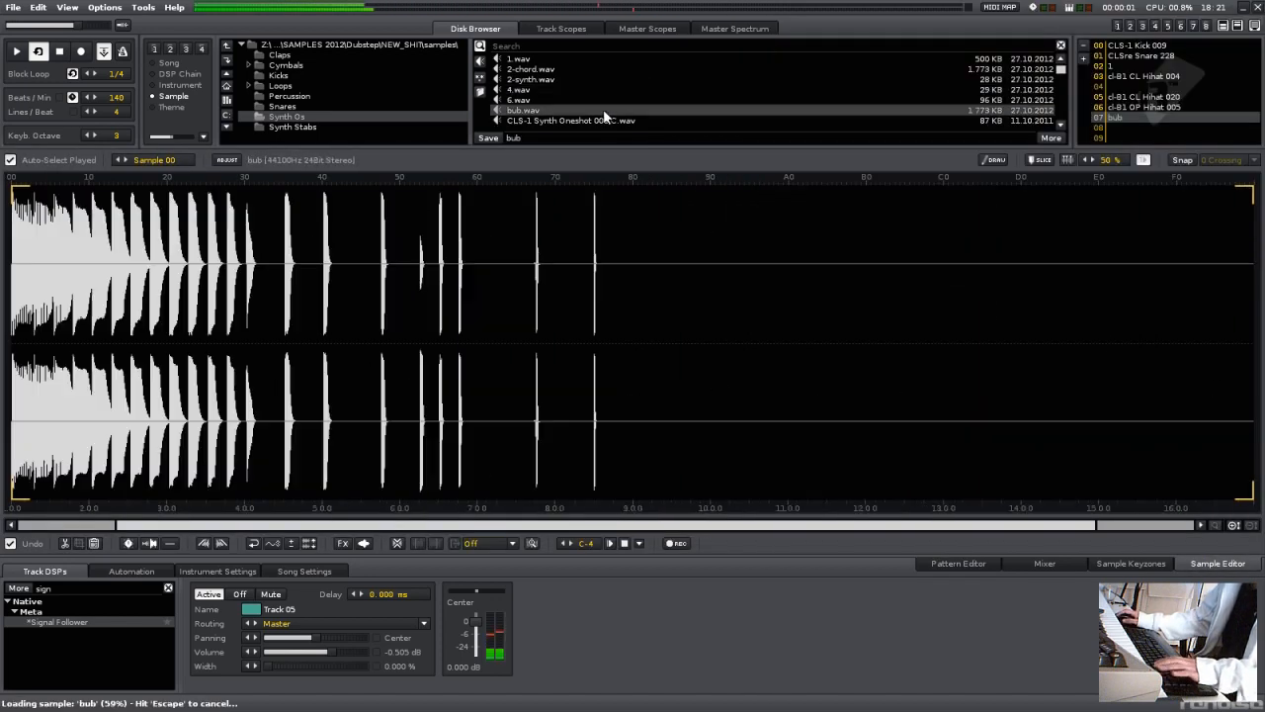
left_click(594, 76)
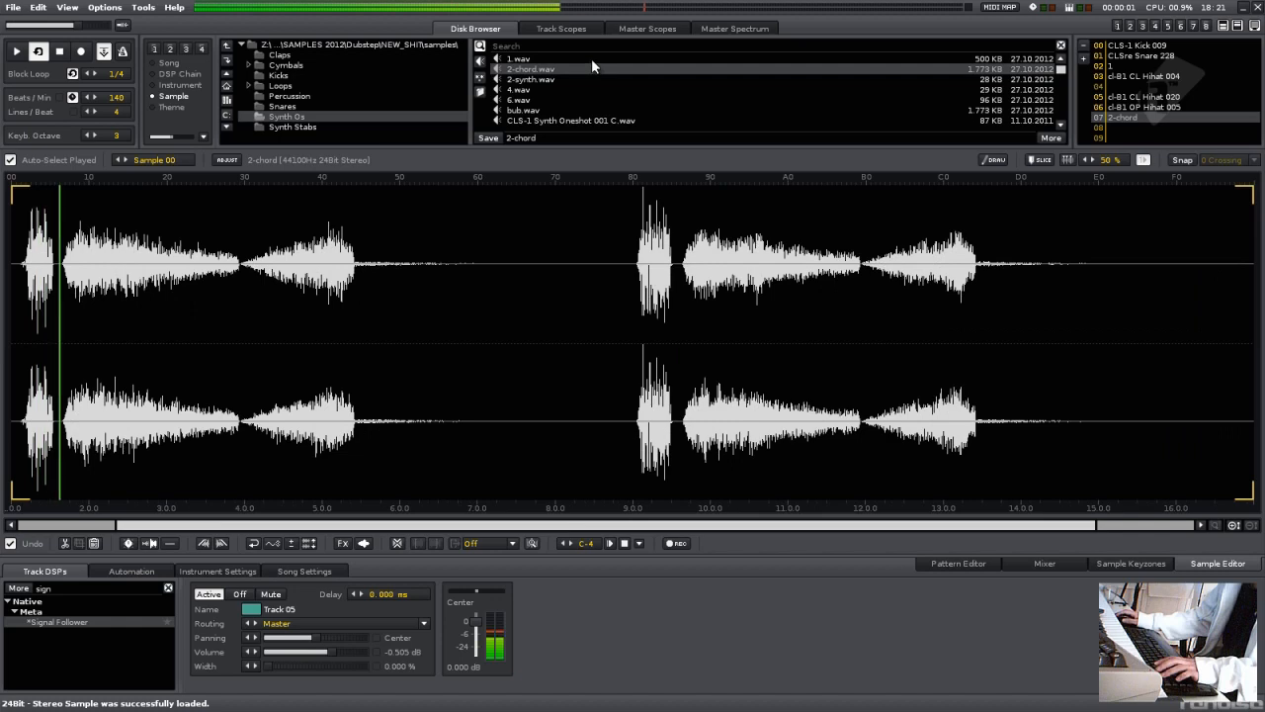
double_click(593, 58)
scroll(594, 79, "down", 3)
double_click(597, 101)
double_click(601, 78)
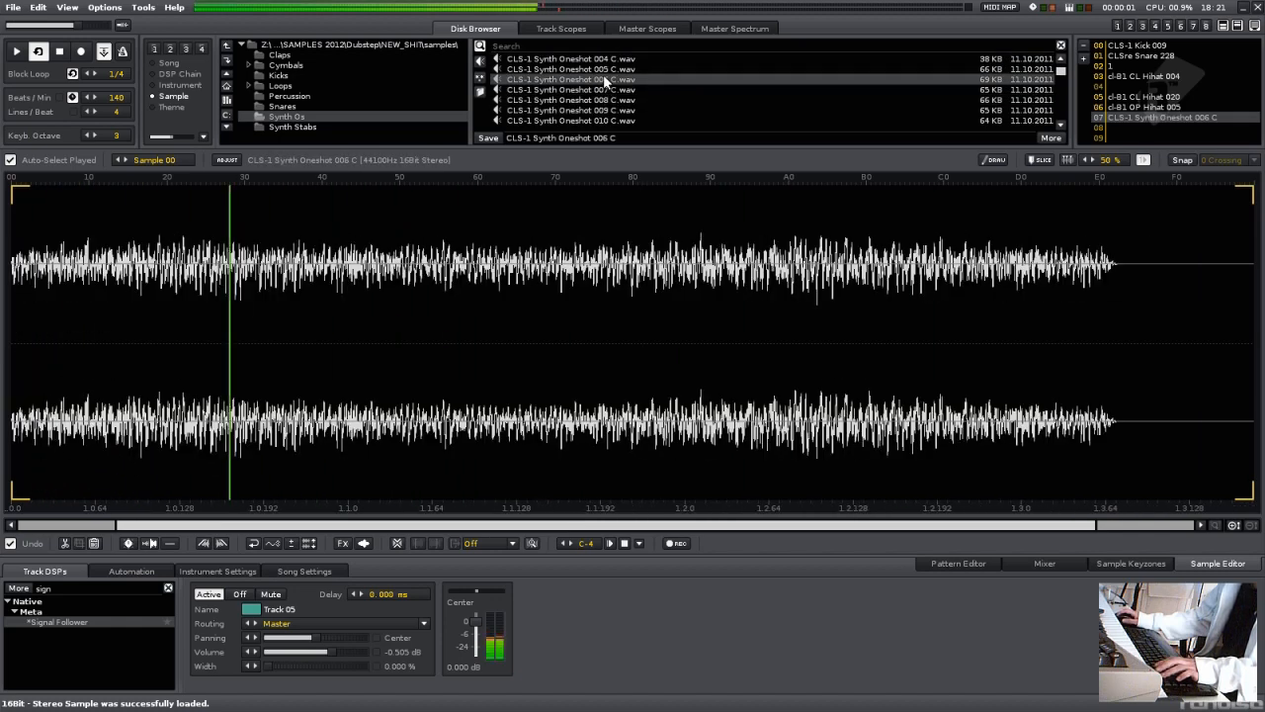
scroll(602, 77, "down", 2)
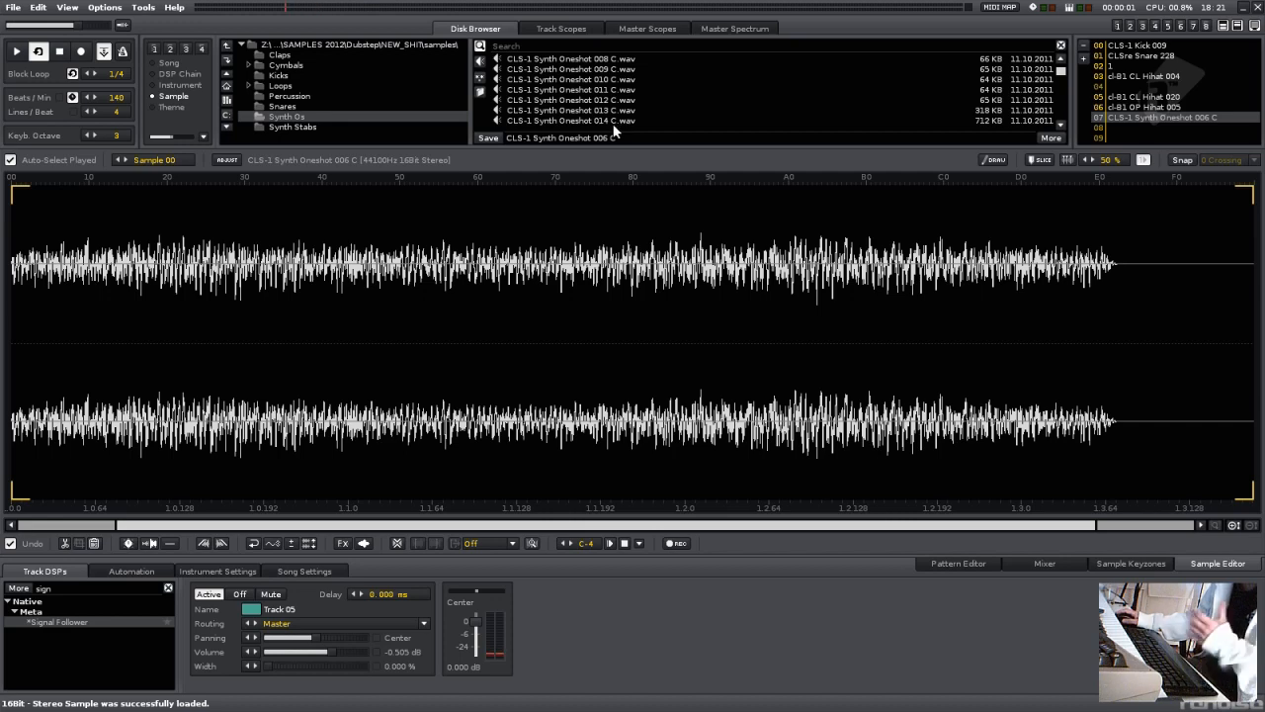
Step: Try further synth one-shots and load CLS-1 Synth Oneshot 015 C into instrument slot 07
scroll(699, 83, "up", 6)
double_click(693, 79)
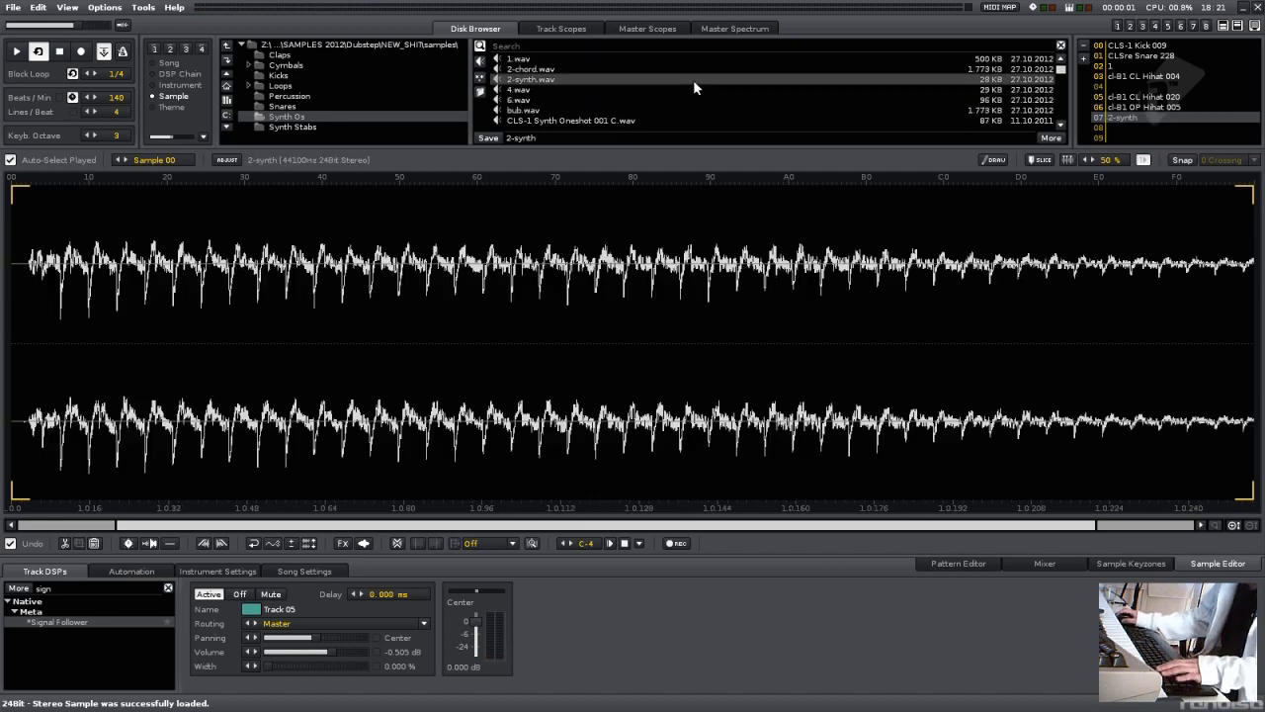
double_click(691, 87)
scroll(690, 85, "down", 6)
double_click(694, 71)
scroll(703, 90, "down", 2)
double_click(703, 90)
scroll(702, 92, "down", 1)
double_click(703, 92)
scroll(703, 88, "down", 1)
double_click(703, 87)
double_click(705, 79)
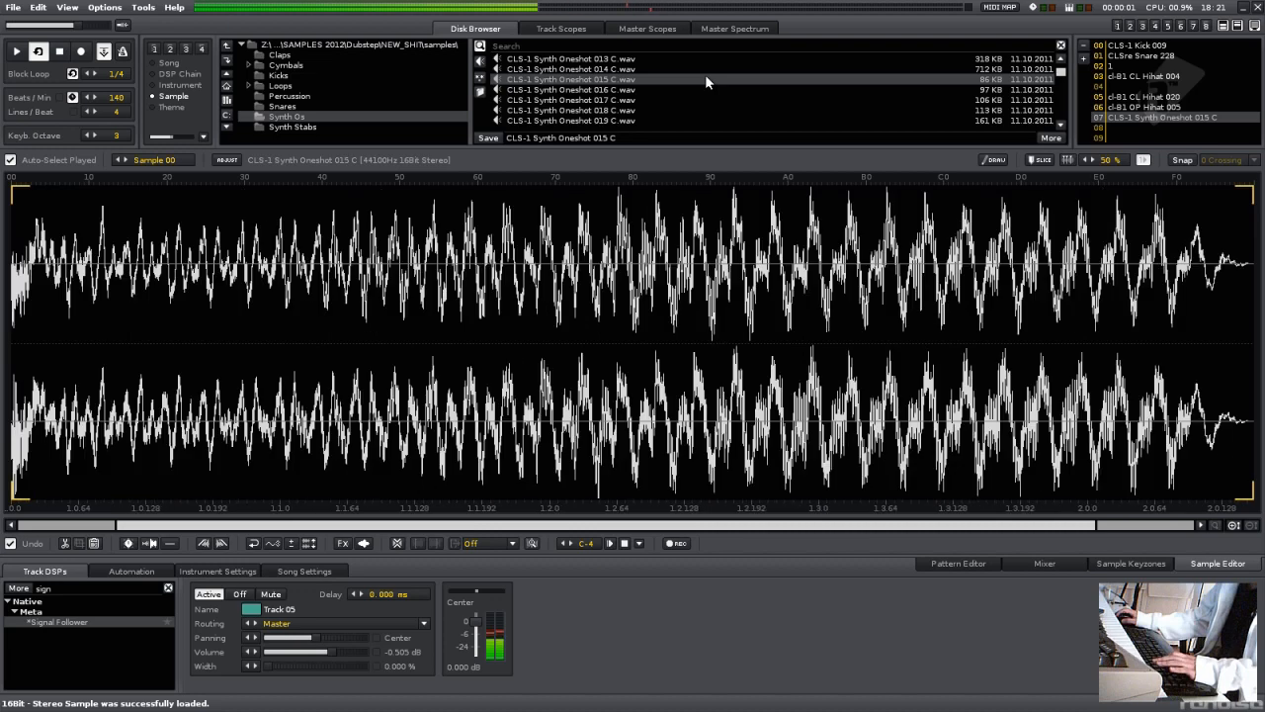
Step: Enter an F-3 note with instrument 07 on line 00 of Track 05 and play the loop
left_click(943, 564)
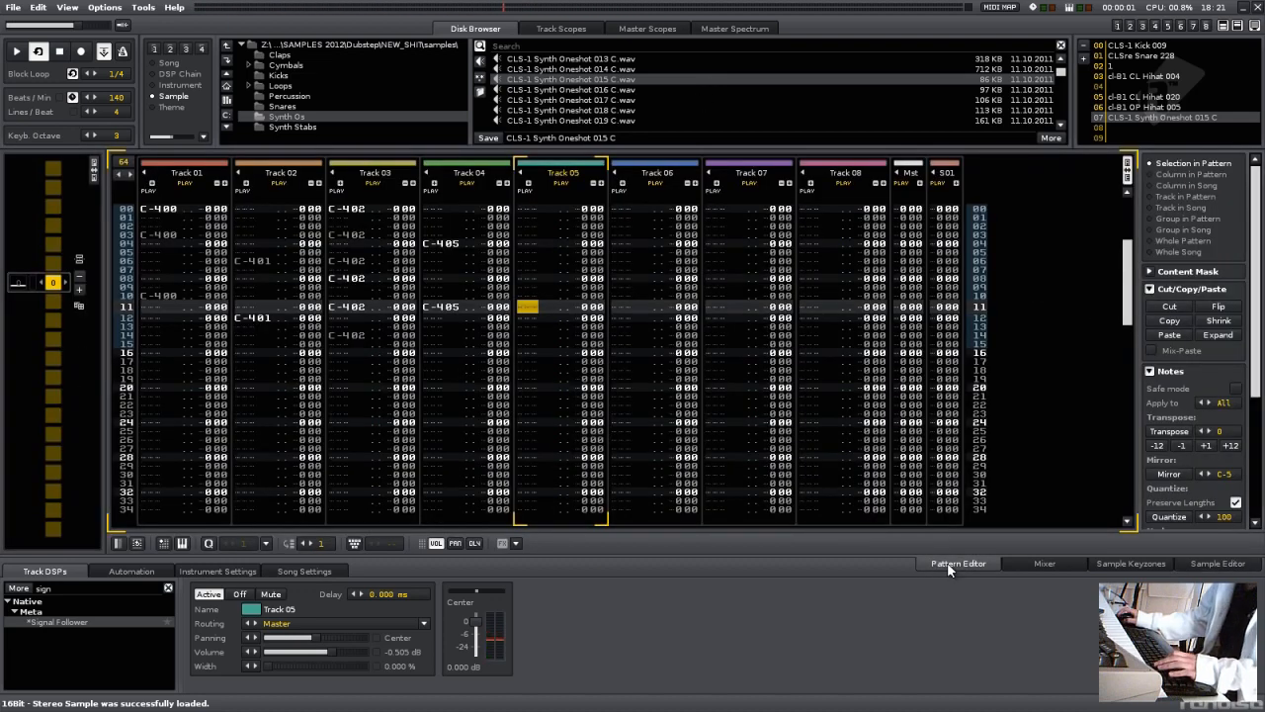
key("space")
key("v")
key("Escape")
key("space")
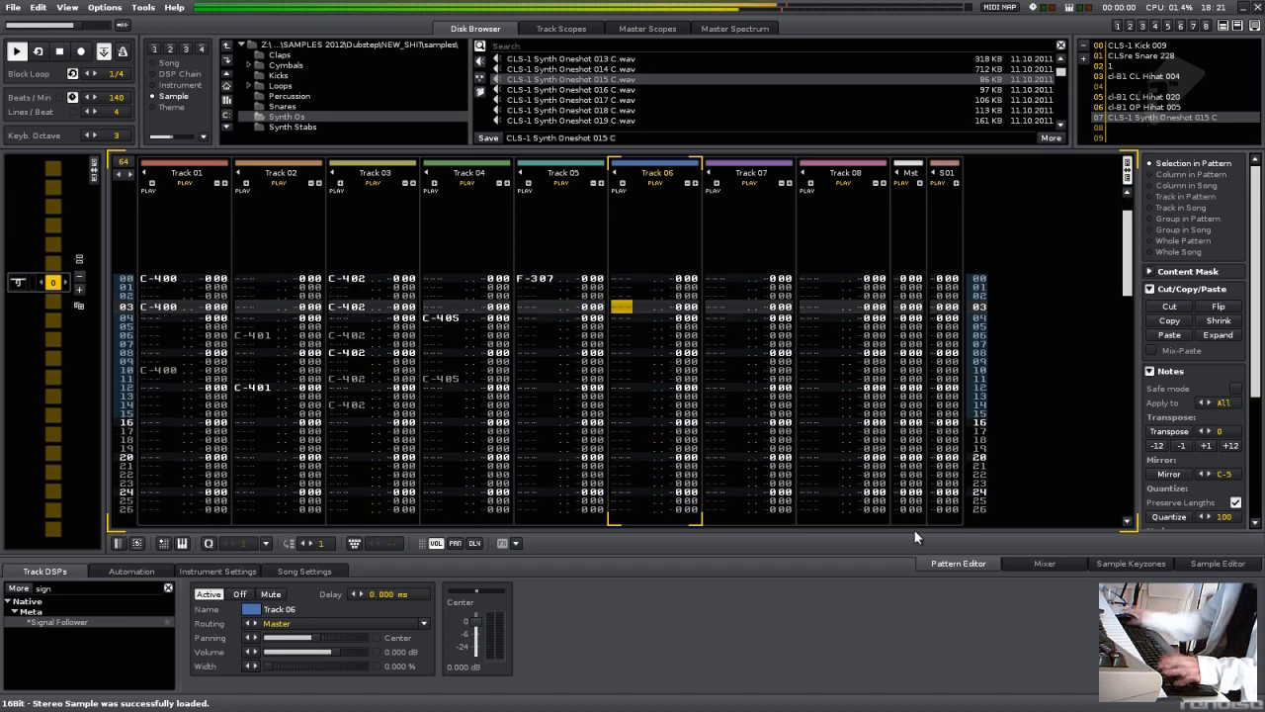
key("shift+Tab")
key("space")
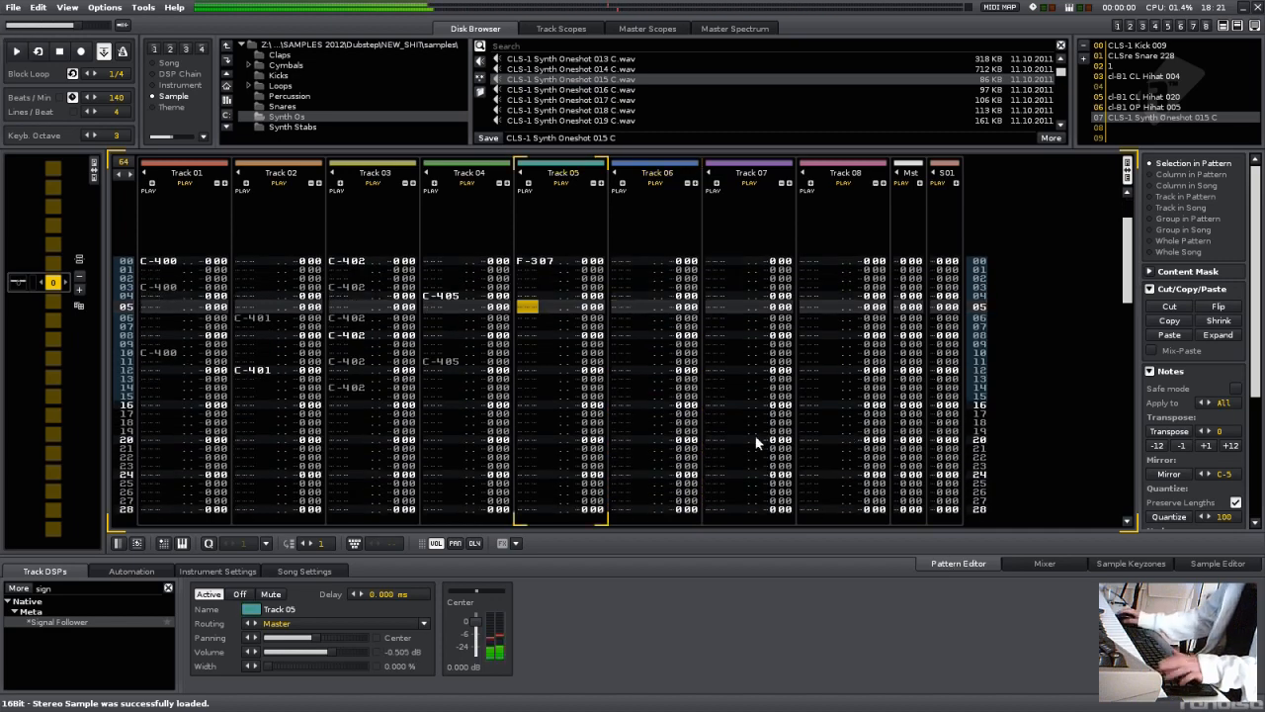
Step: Add a second F-3 note with instrument 07 on line 03 of Track 05 and listen to it
key("Up")
key("Up")
key("Escape")
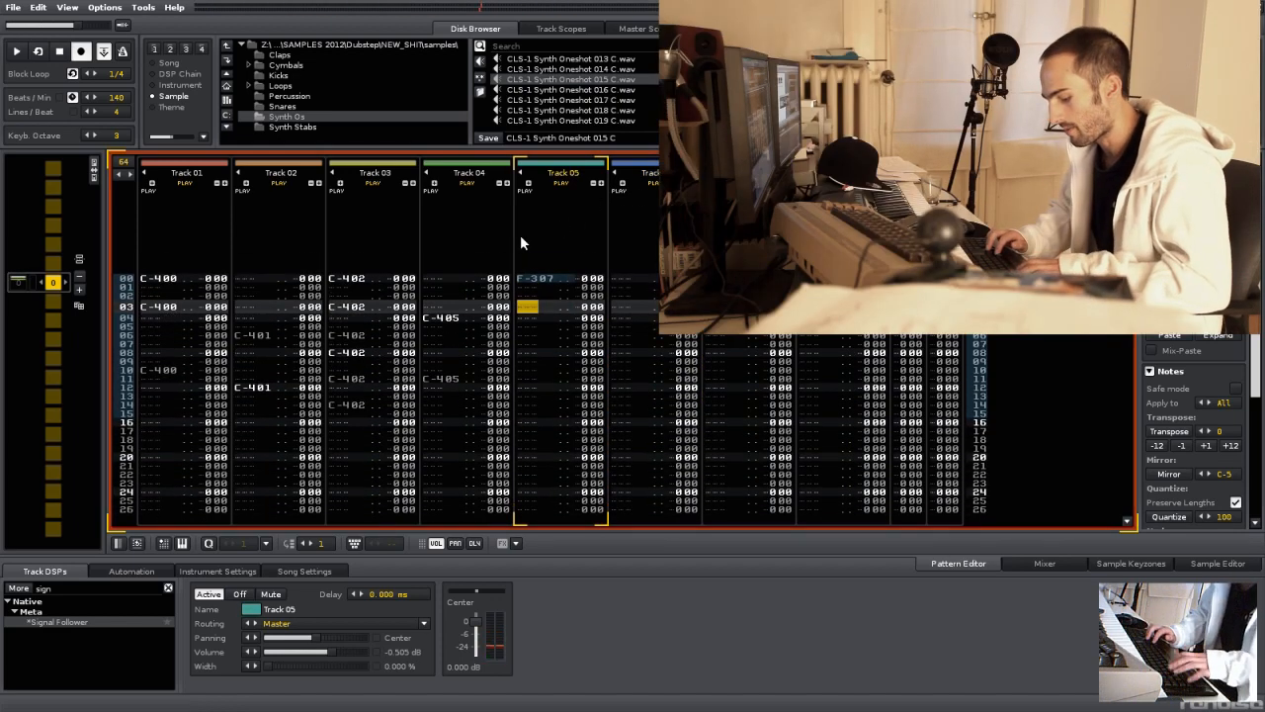
key("v")
key("Escape")
key("space")
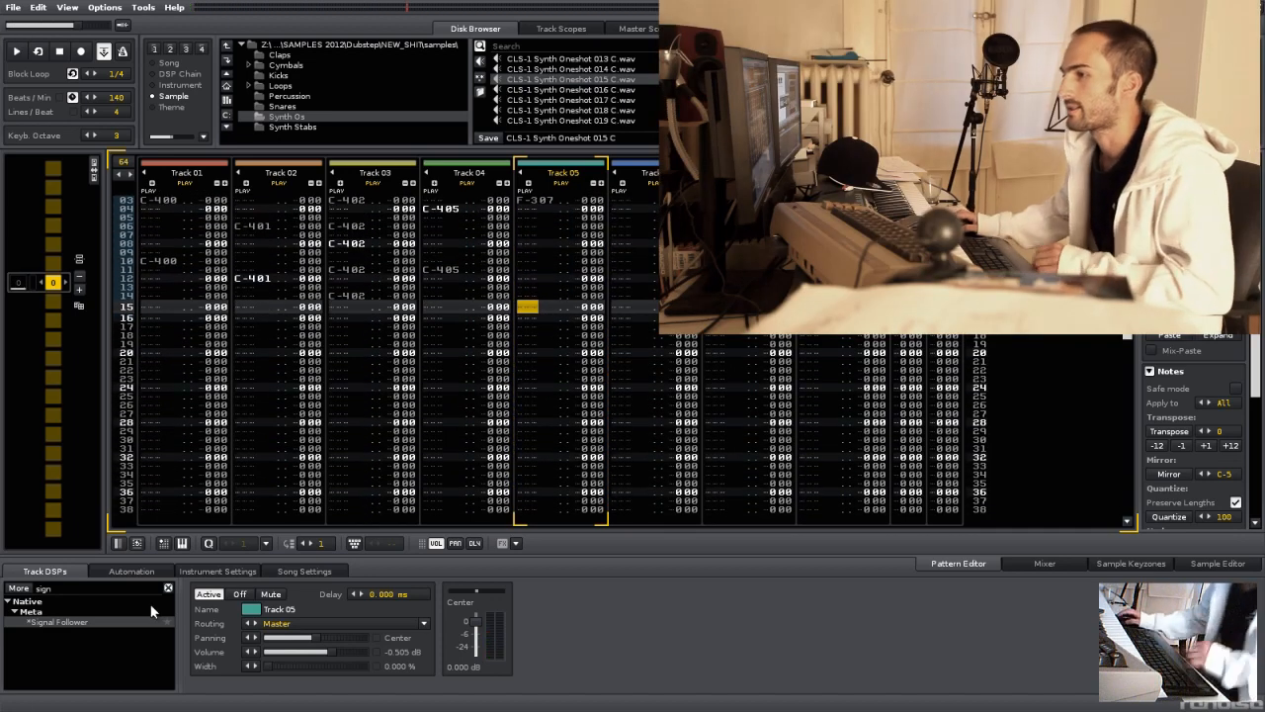
Step: Add a Send device to Track 05 that mutes the source and routes to S01
double_click(82, 588)
type("send")
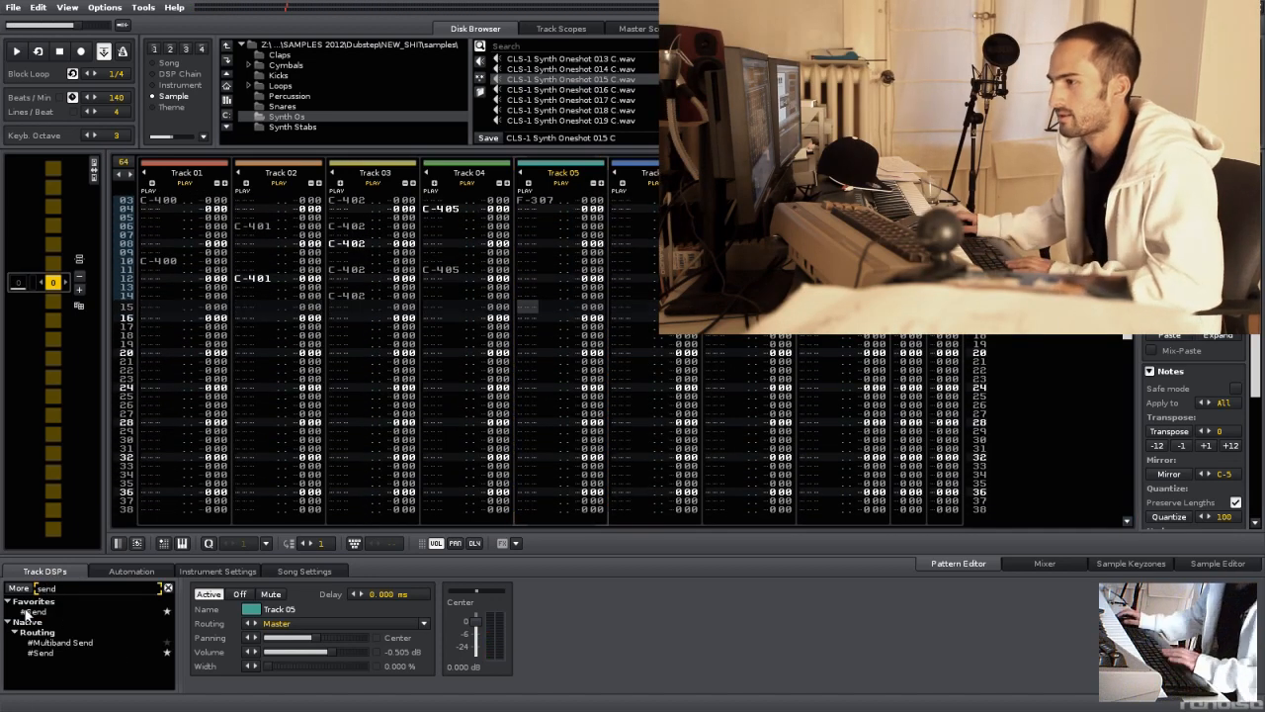
double_click(34, 612)
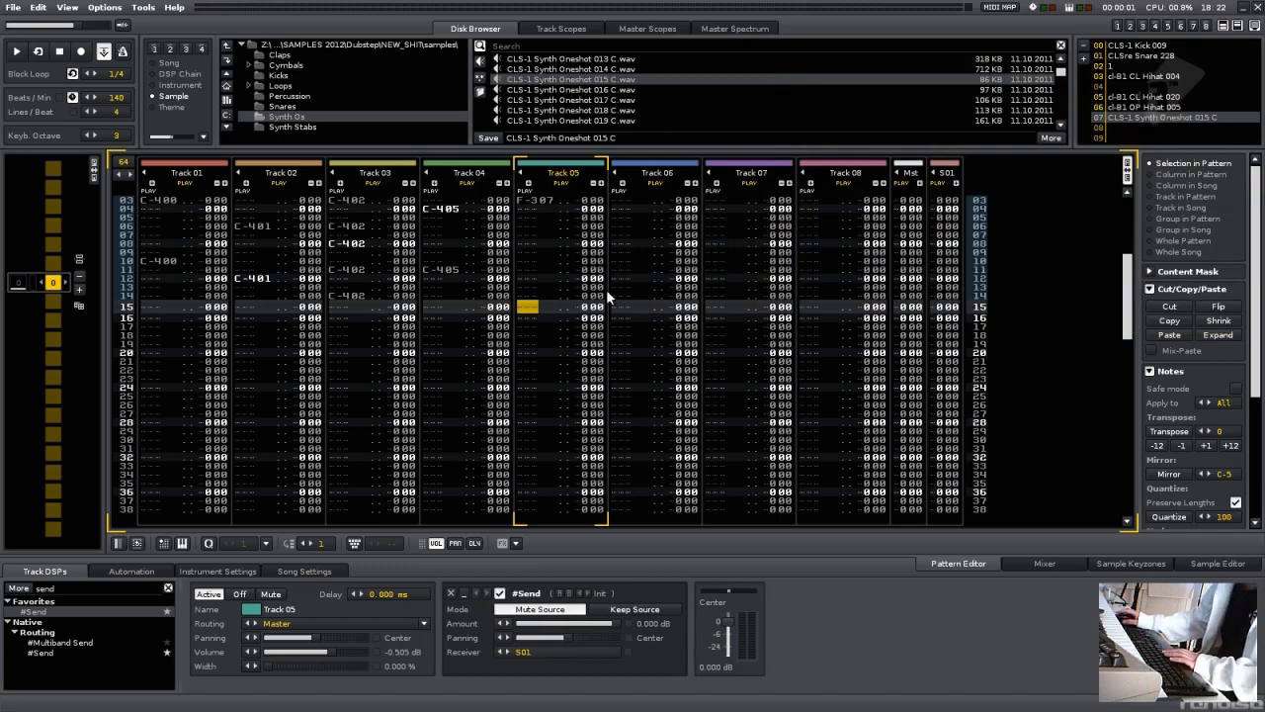
Step: Play the loop with the routed synth and check the tracks' Send routing in the track scopes
key("space")
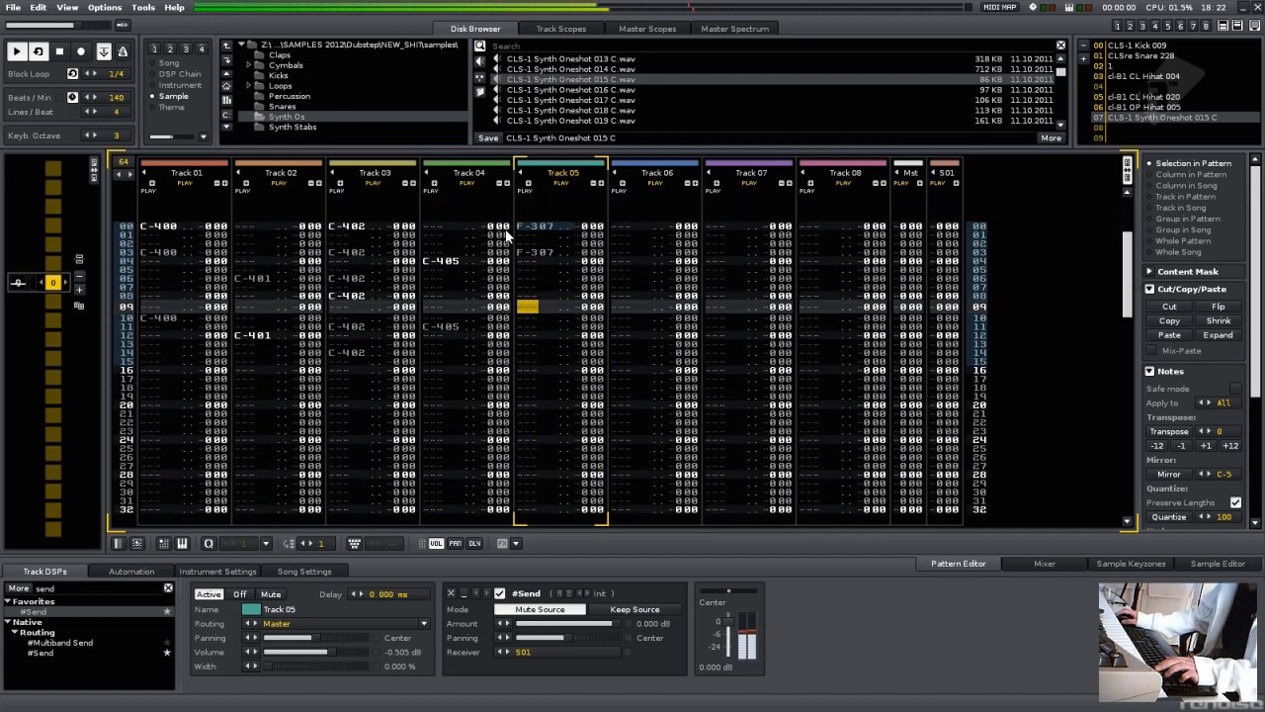
key("shift+Tab")
key("shift+Tab")
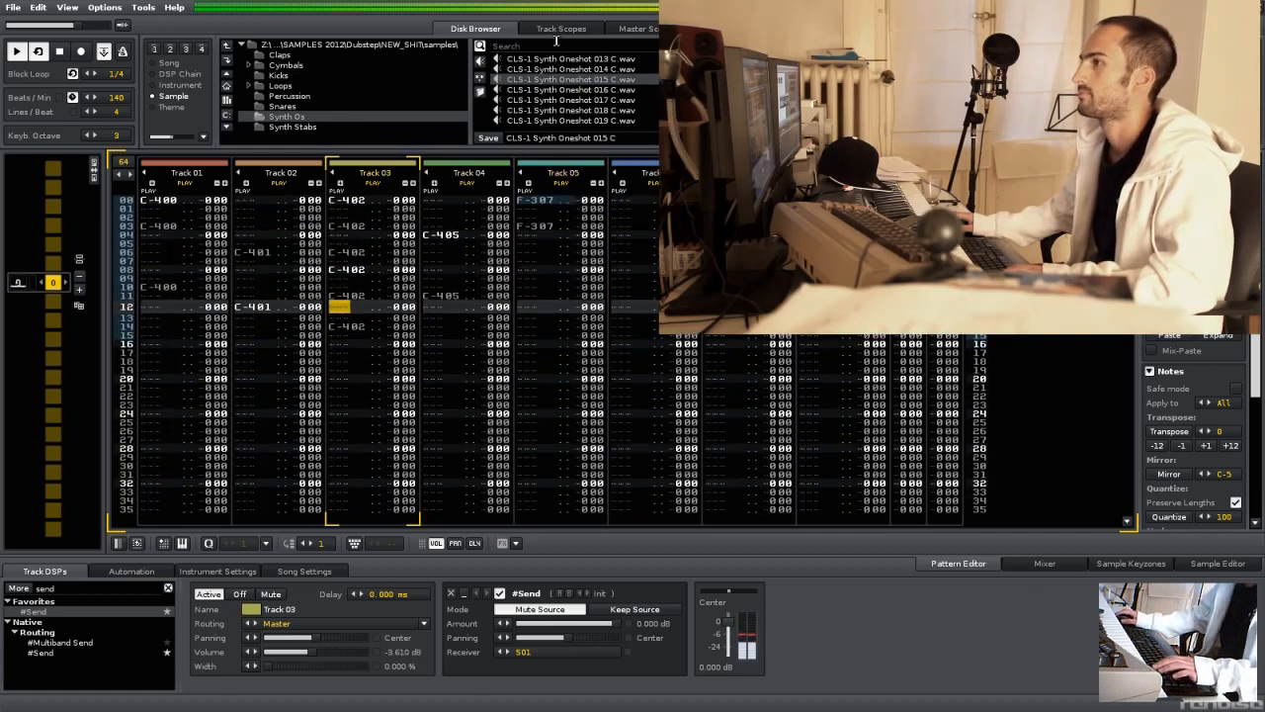
left_click(570, 26)
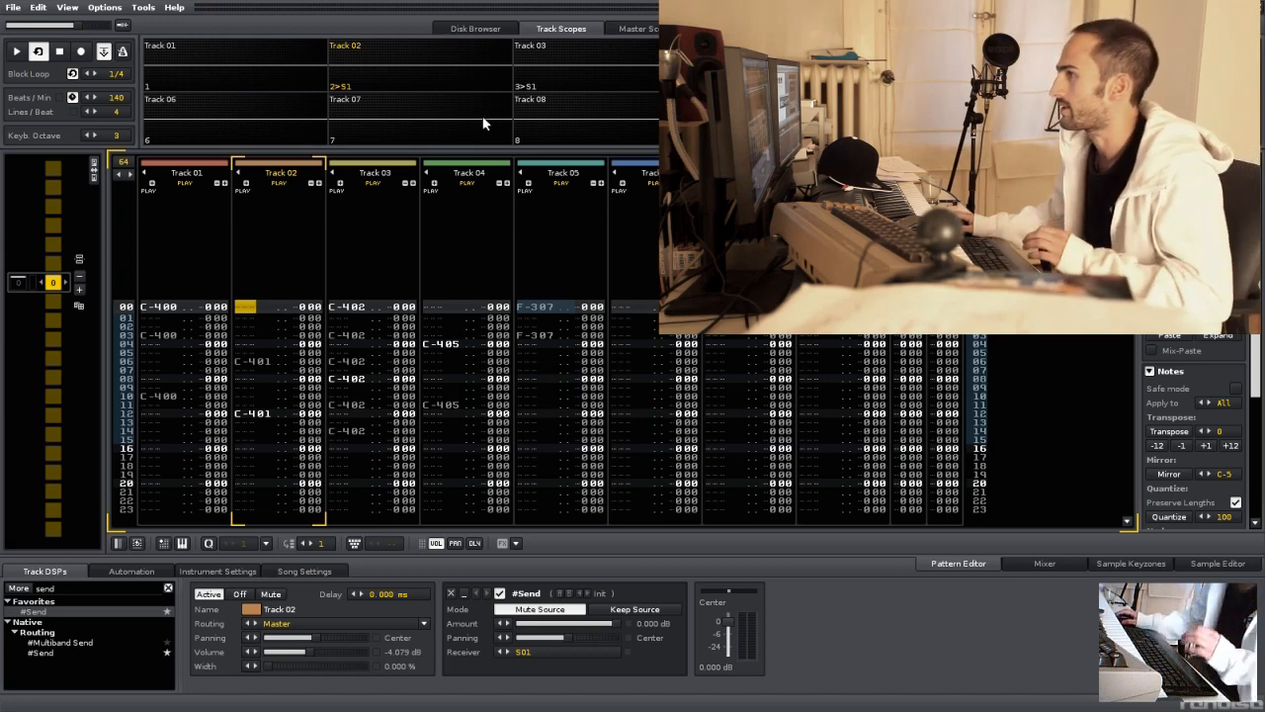
Step: Remove the Send device from Track 02 and add a Gainer to send track S01
left_click(945, 178)
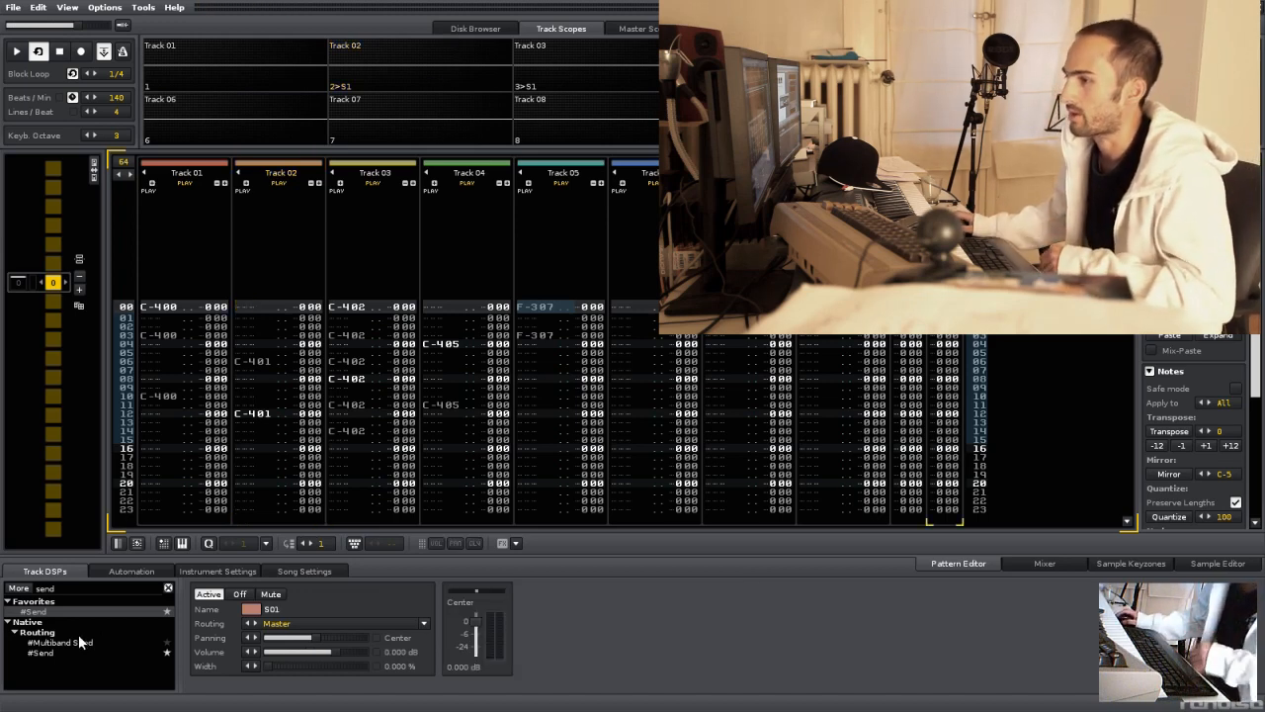
left_click(259, 291)
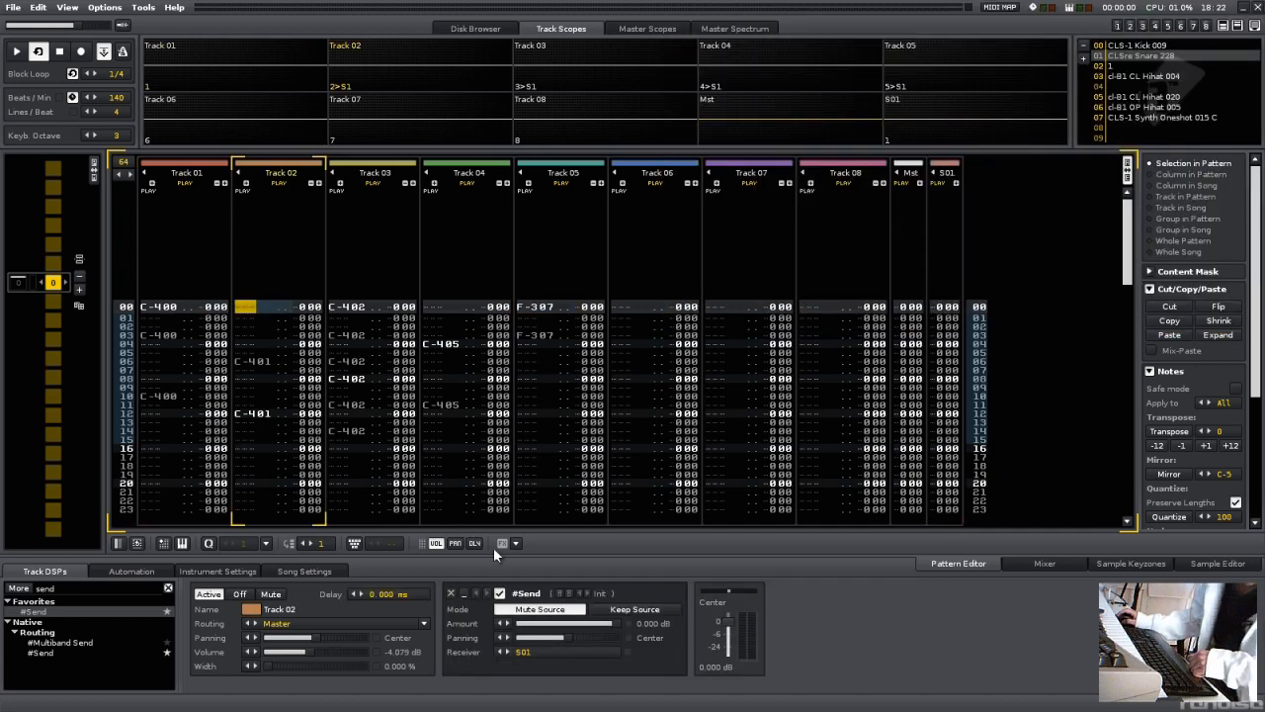
left_click(451, 593)
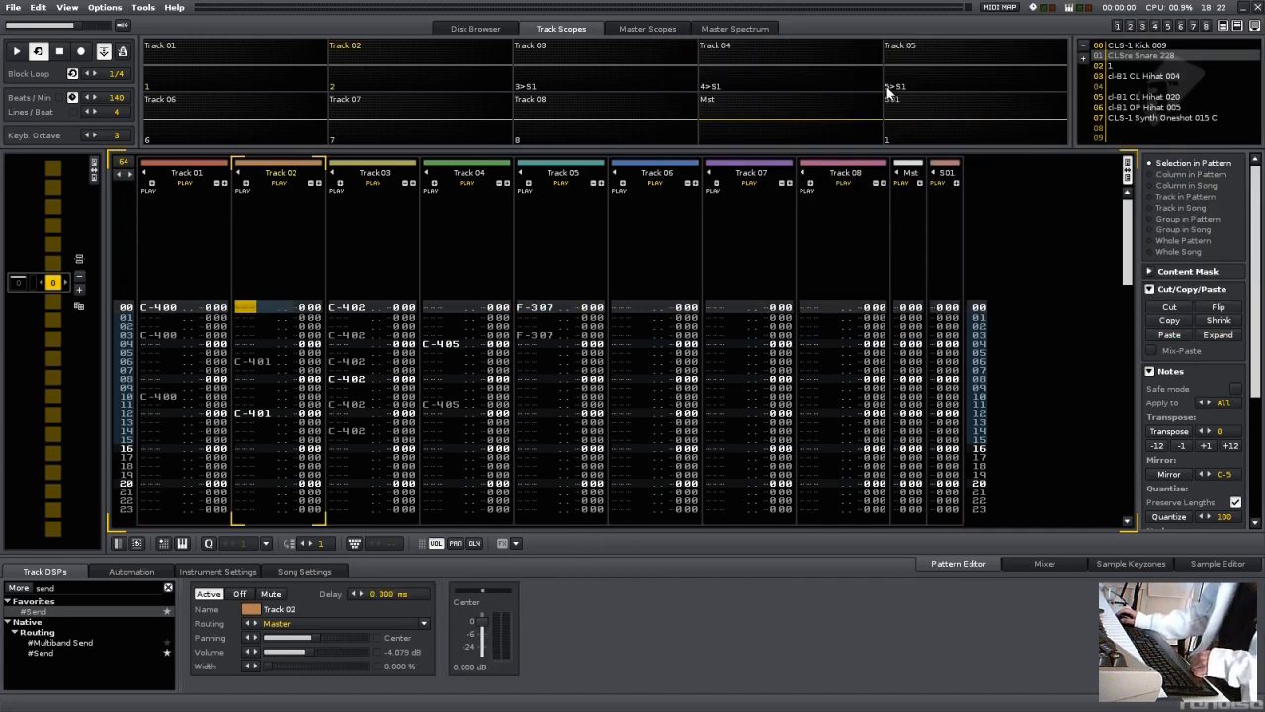
left_click(61, 590)
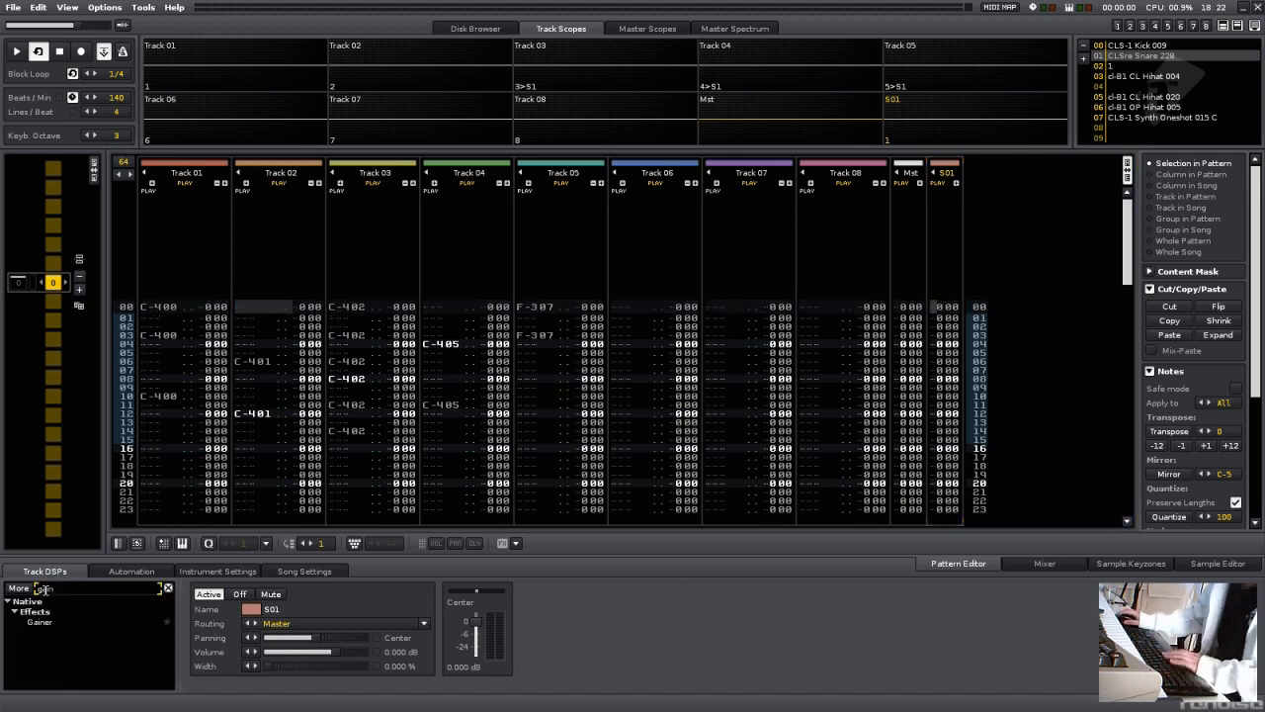
double_click(54, 622)
Step: Add a Signal Follower to Track 02 controlling the Gain of S01's Gainer, with Dest Min at 0.000 dB
left_click(251, 362)
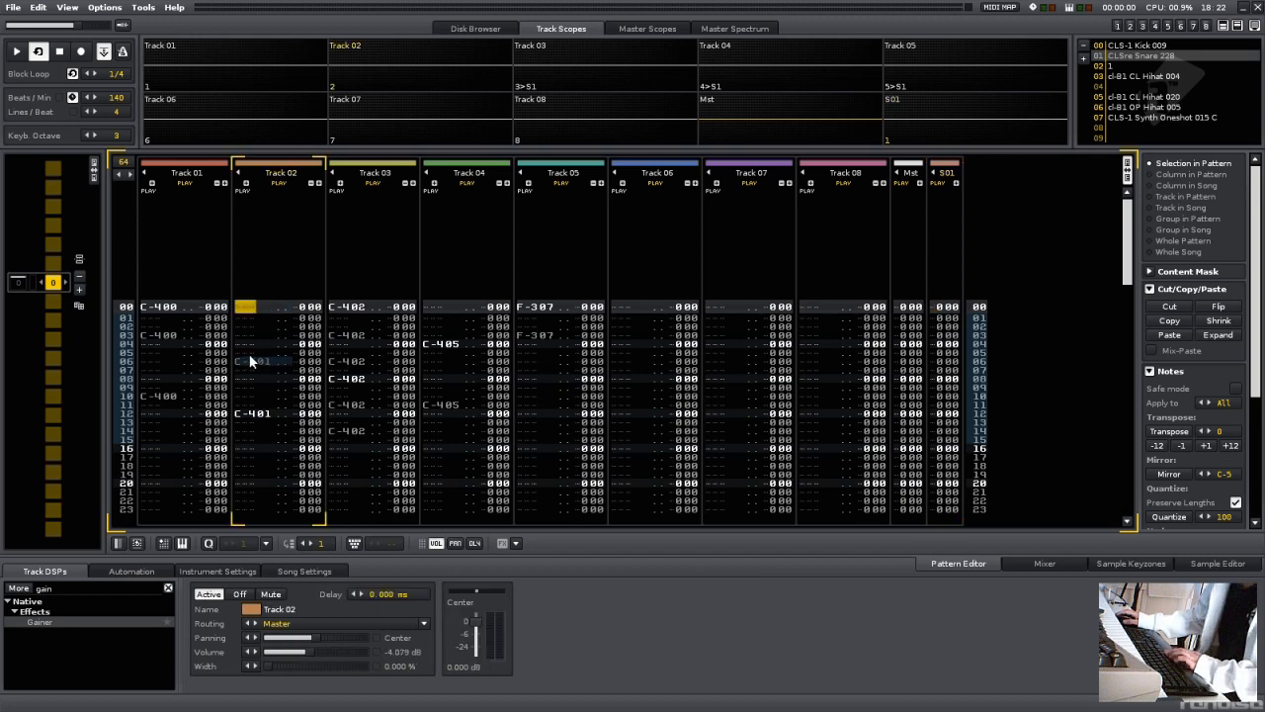
left_click(89, 589)
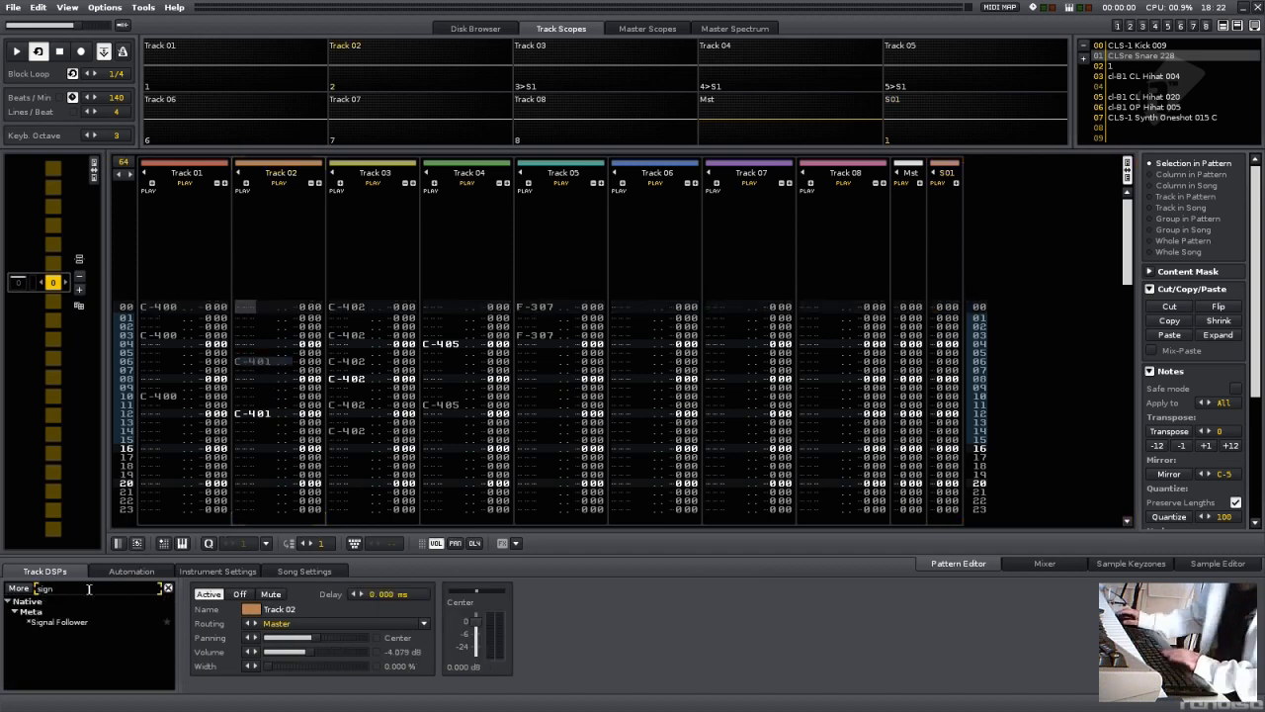
double_click(104, 625)
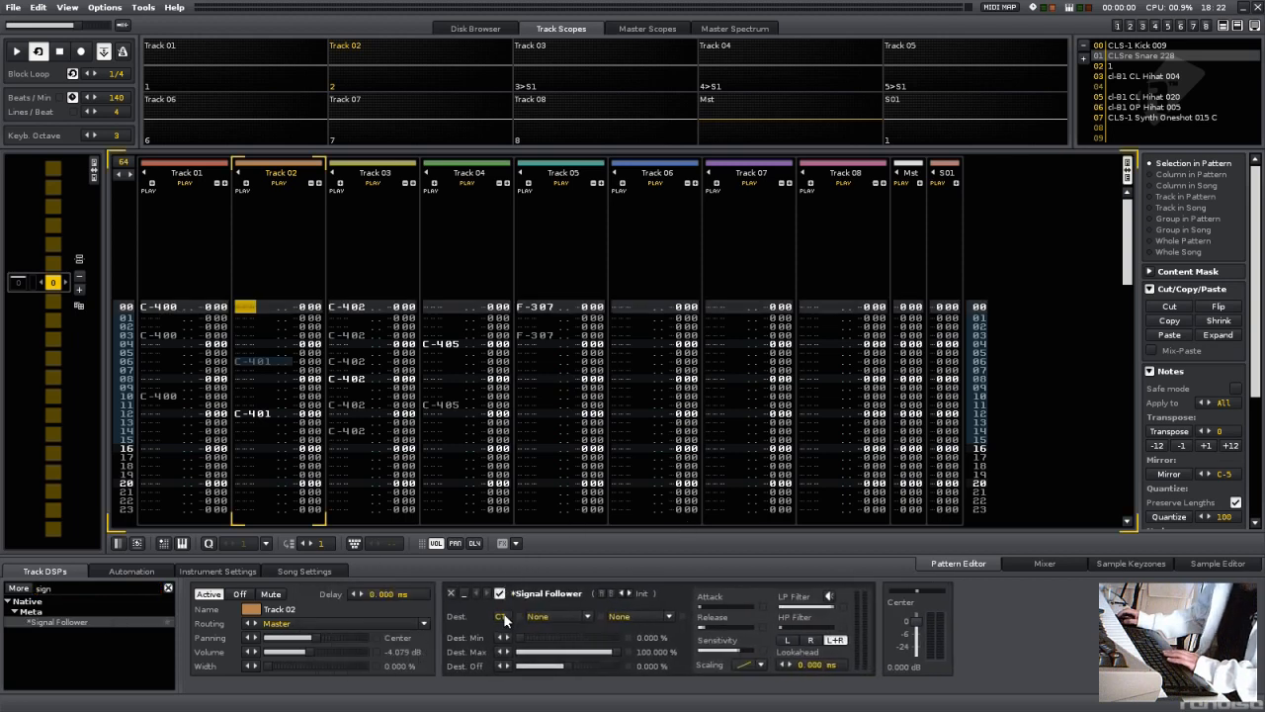
left_click(506, 603)
left_click(534, 615)
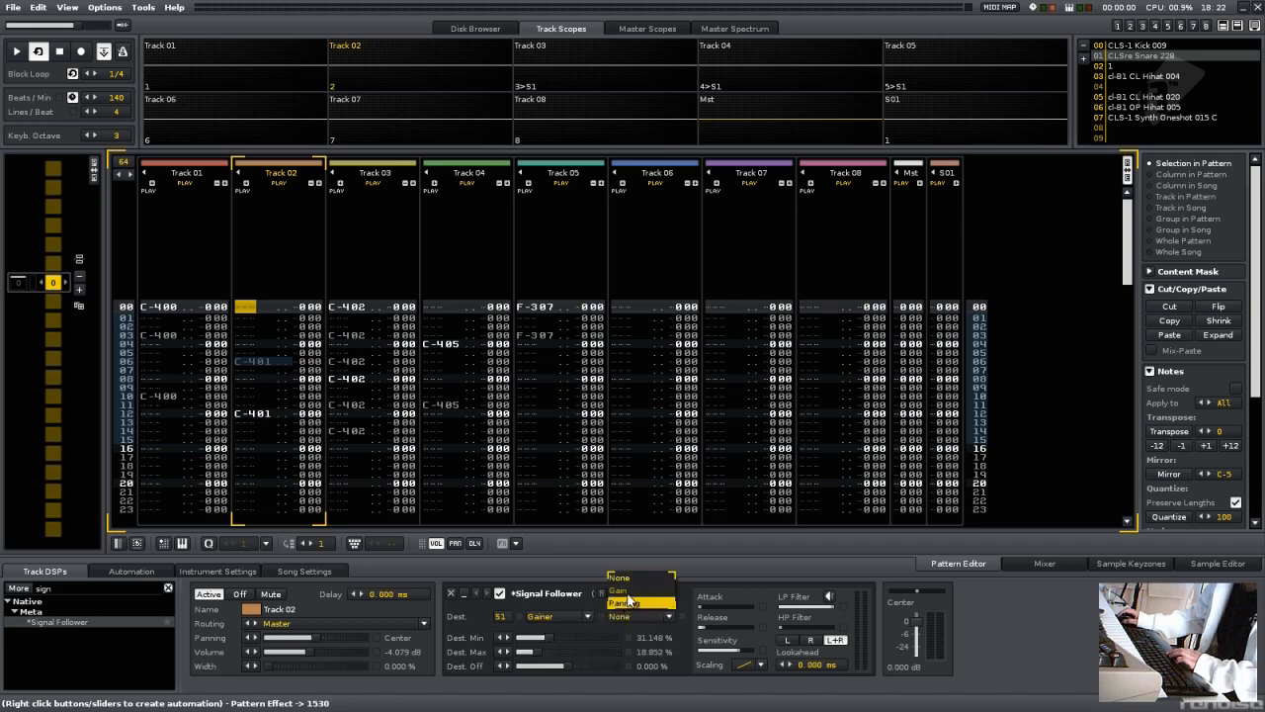
left_click(654, 651)
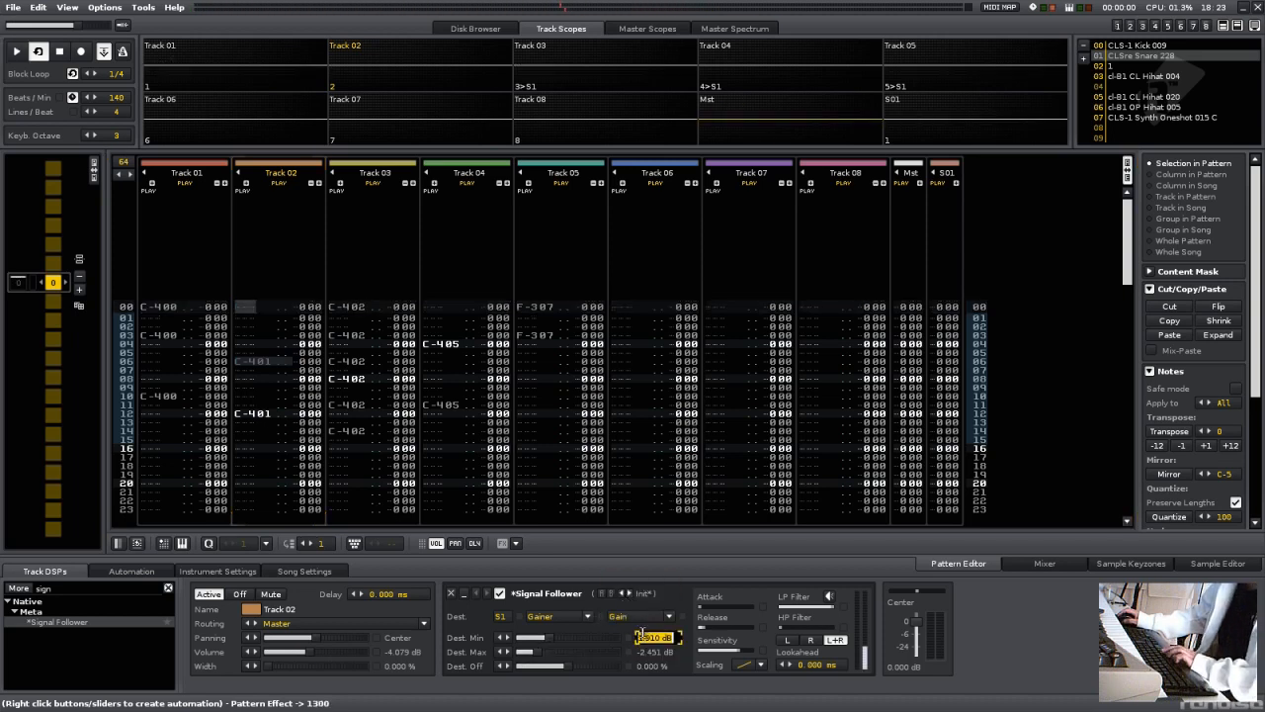
key("Return")
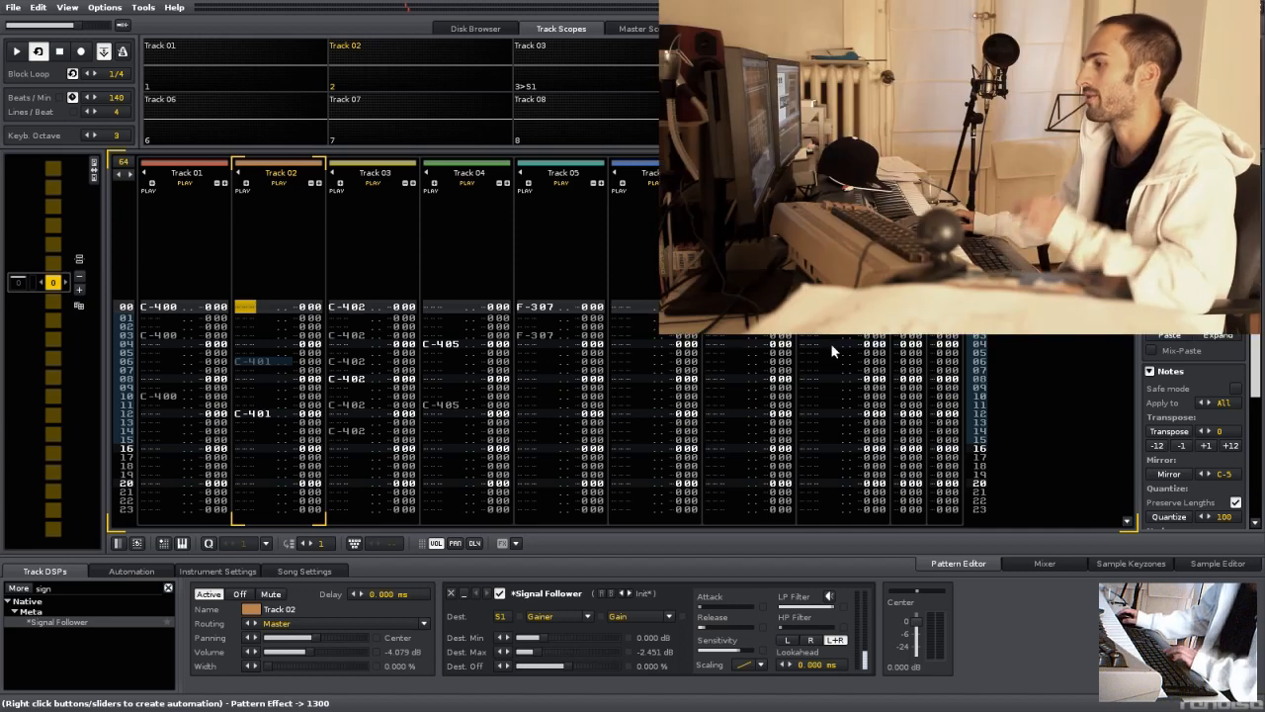
Step: Play the loop to check S01's Gainer, and set the Track 02 Signal Follower's Dest Max to -5.128 dB
left_click(946, 173)
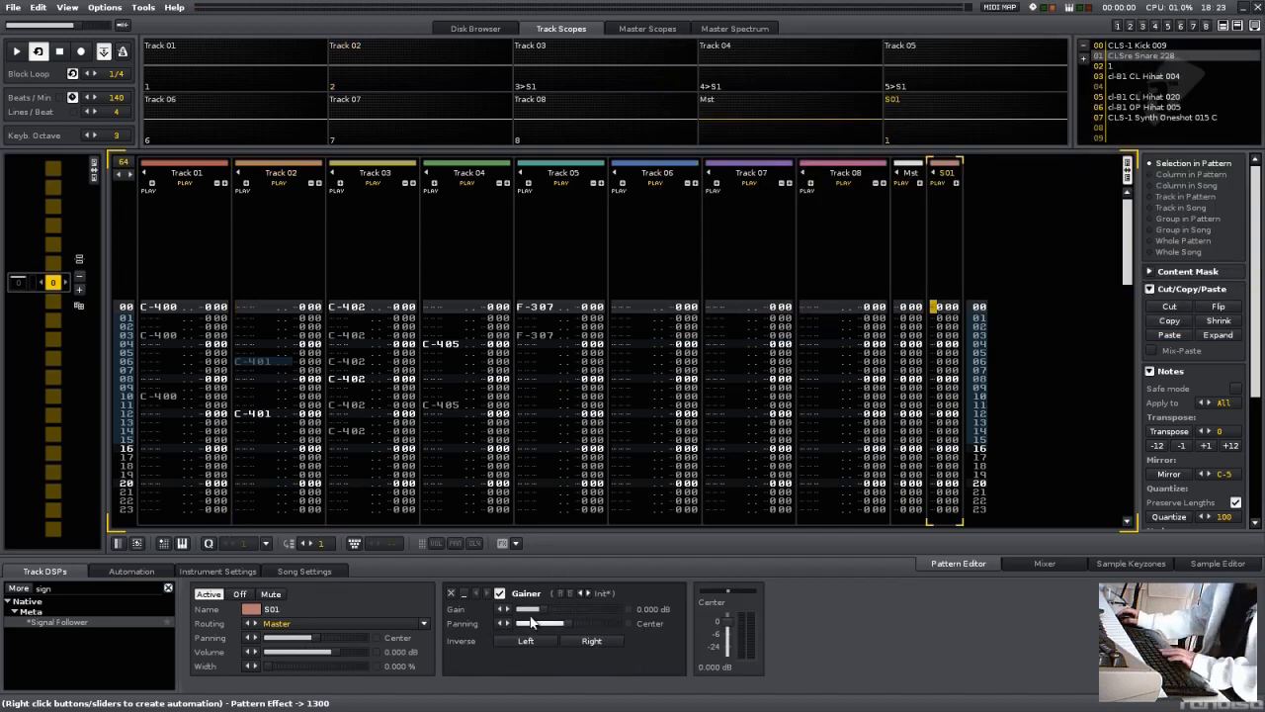
key("space")
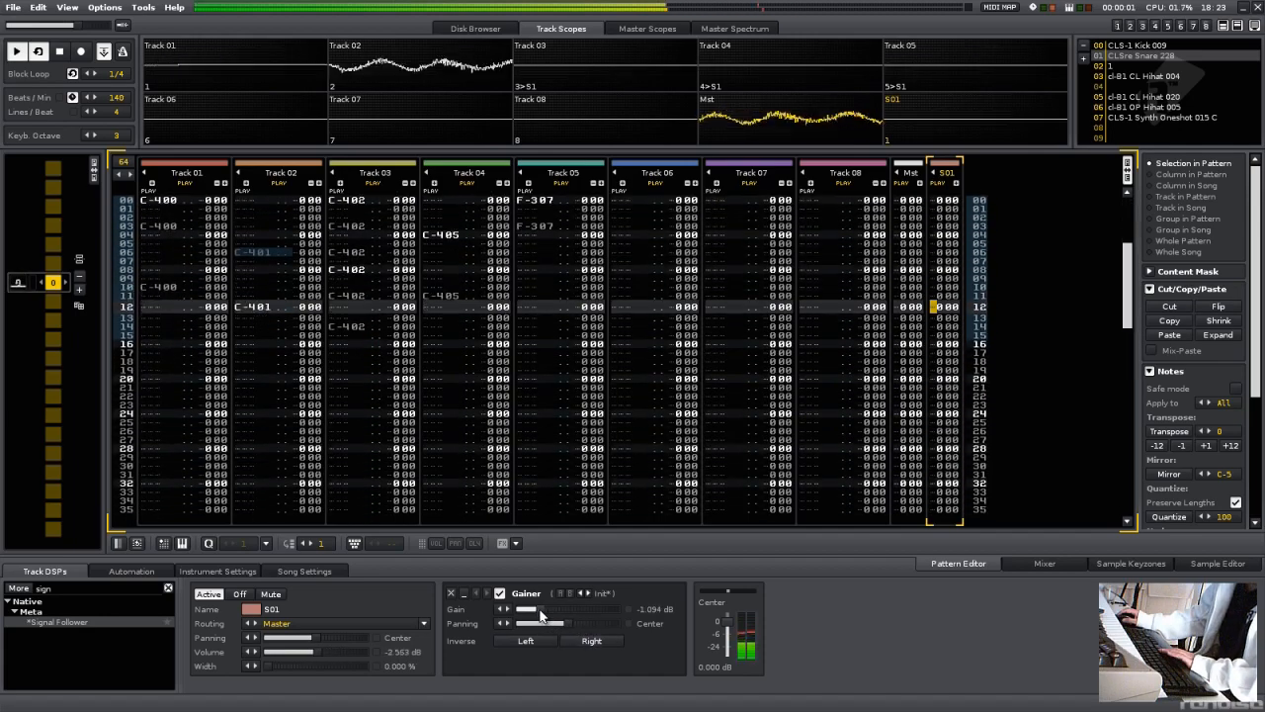
left_click(359, 58)
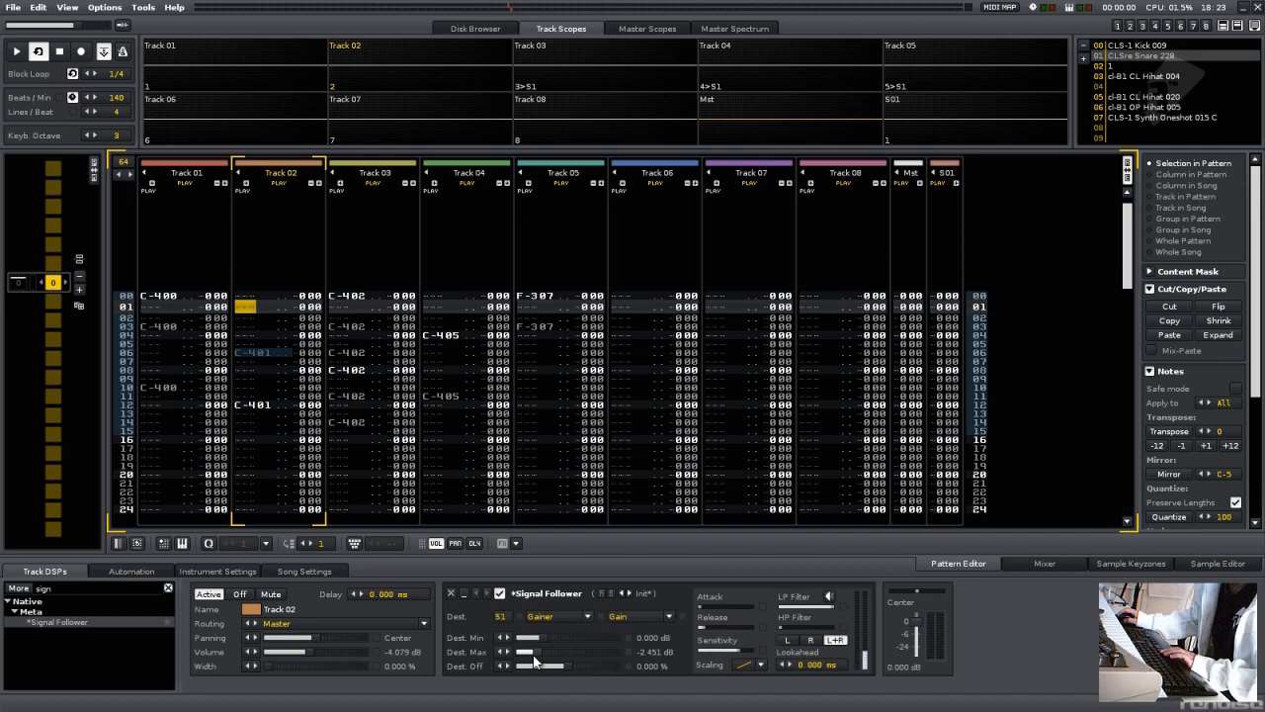
key("space")
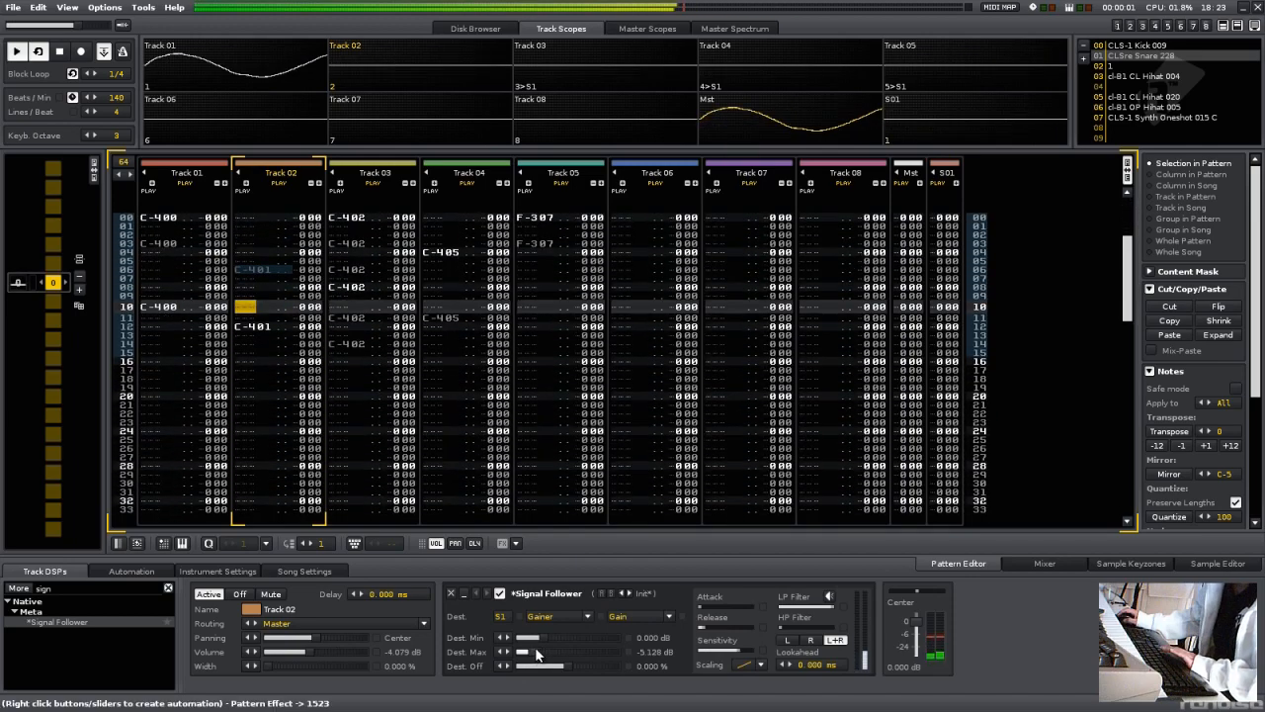
Step: Select Track 06 and empty instrument slot 04, audition samples from the Synth Os folder, and load 2-chord.wav into the slot
key("Tab")
key("Tab")
key("Tab")
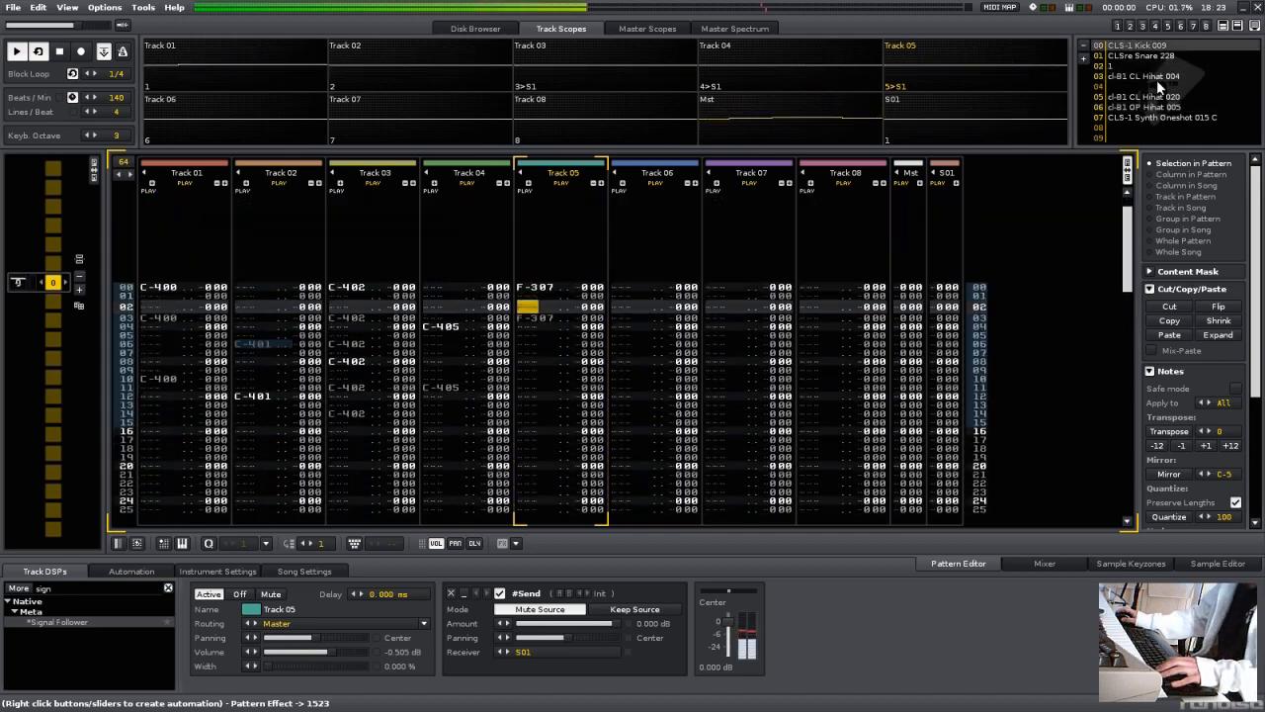
key("Tab")
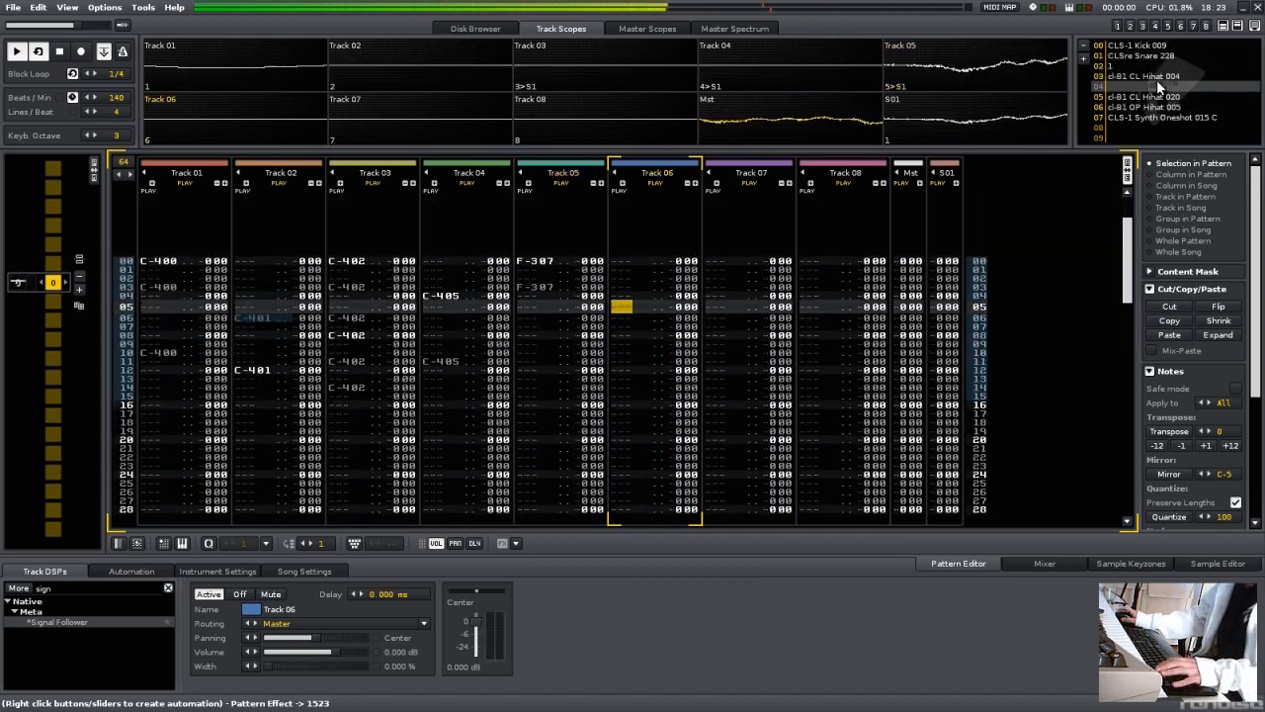
left_click(479, 28)
double_click(587, 79)
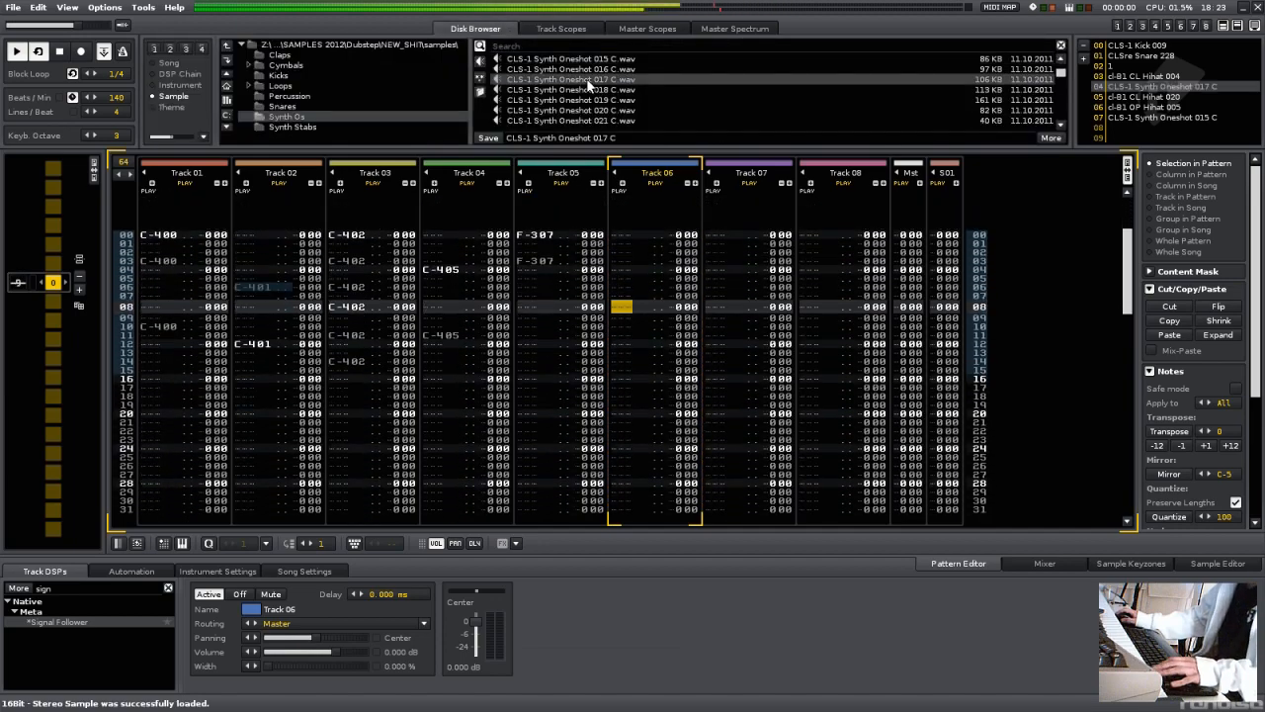
scroll(587, 79, "up", 4)
double_click(586, 79)
scroll(585, 79, "up", 2)
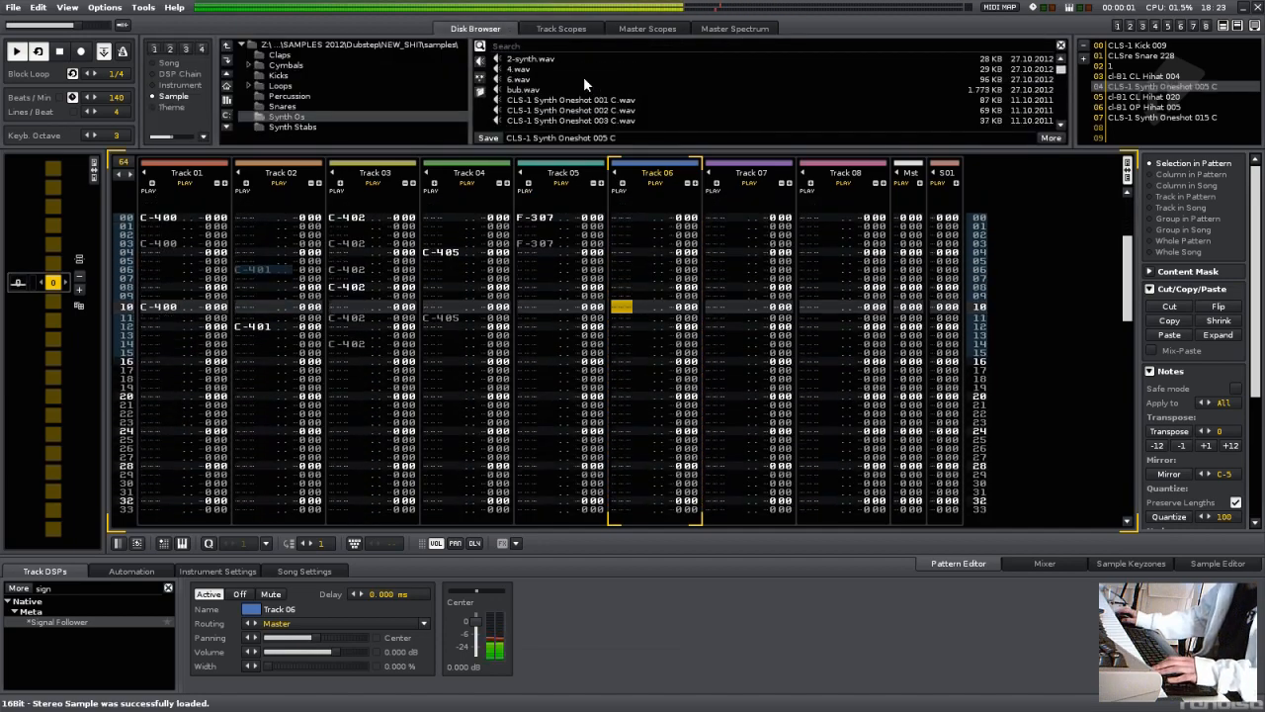
left_click(586, 82)
scroll(585, 79, "up", 2)
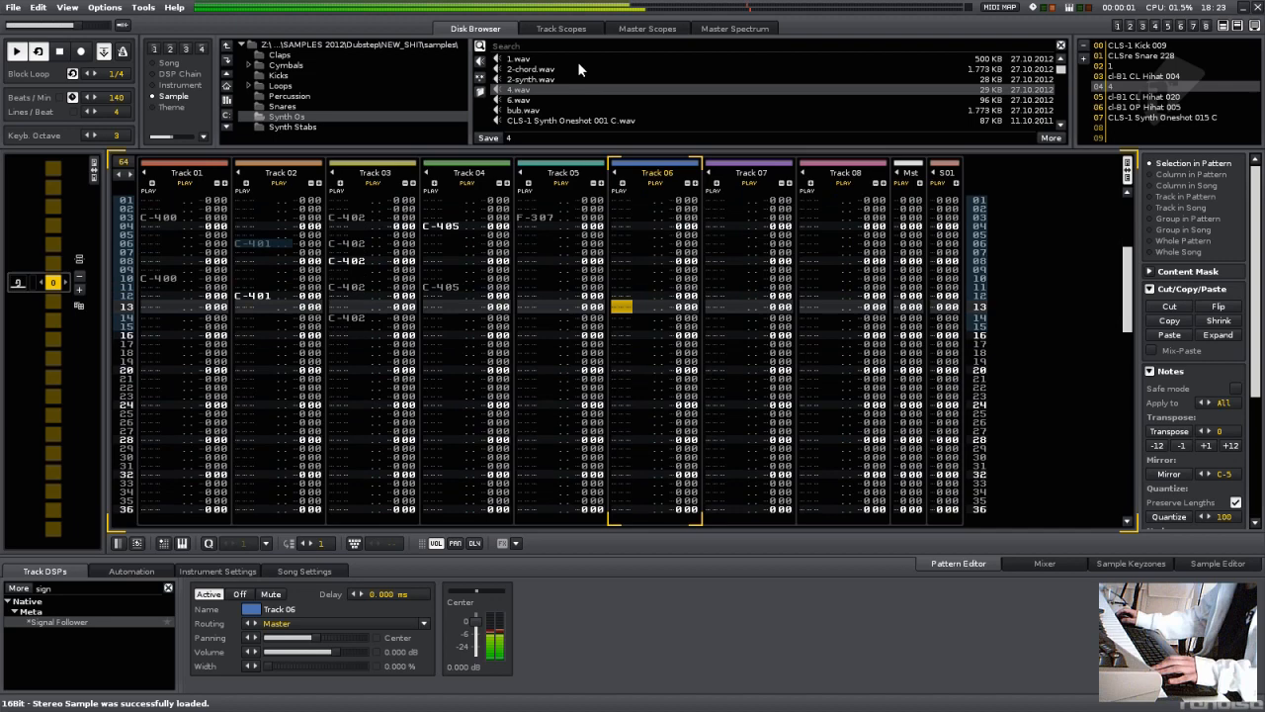
double_click(578, 69)
key("space")
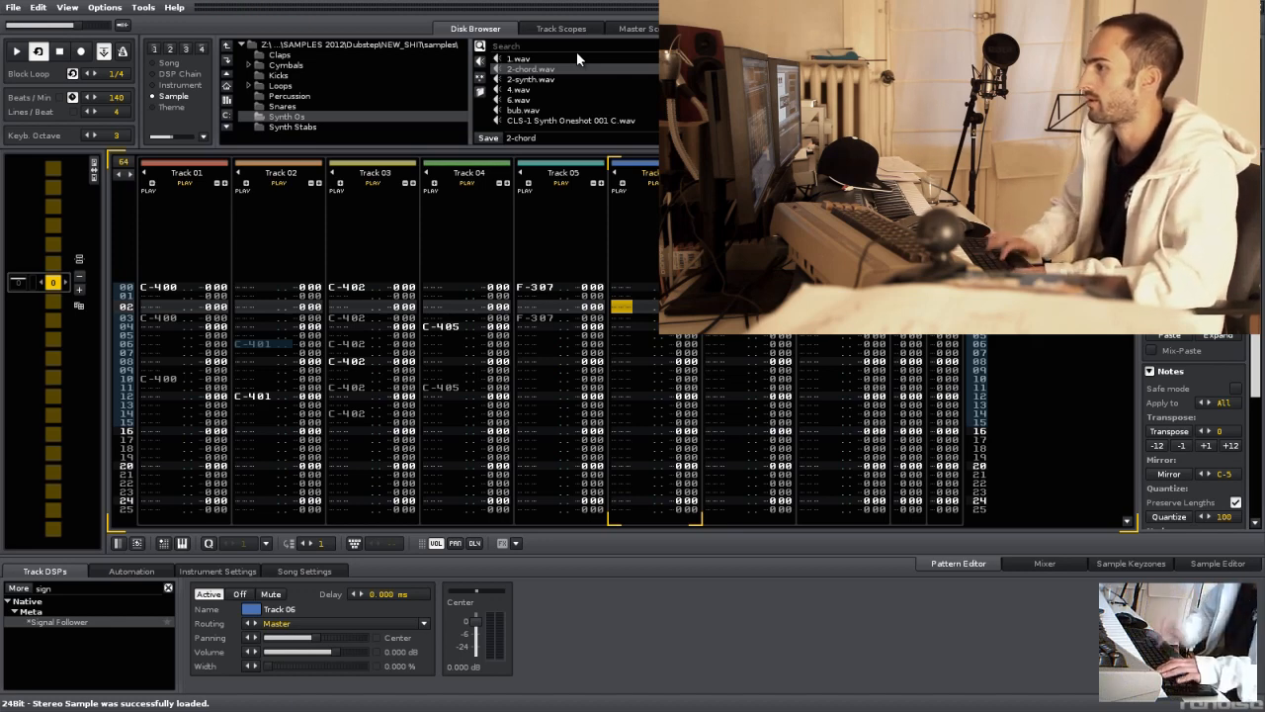
key("space")
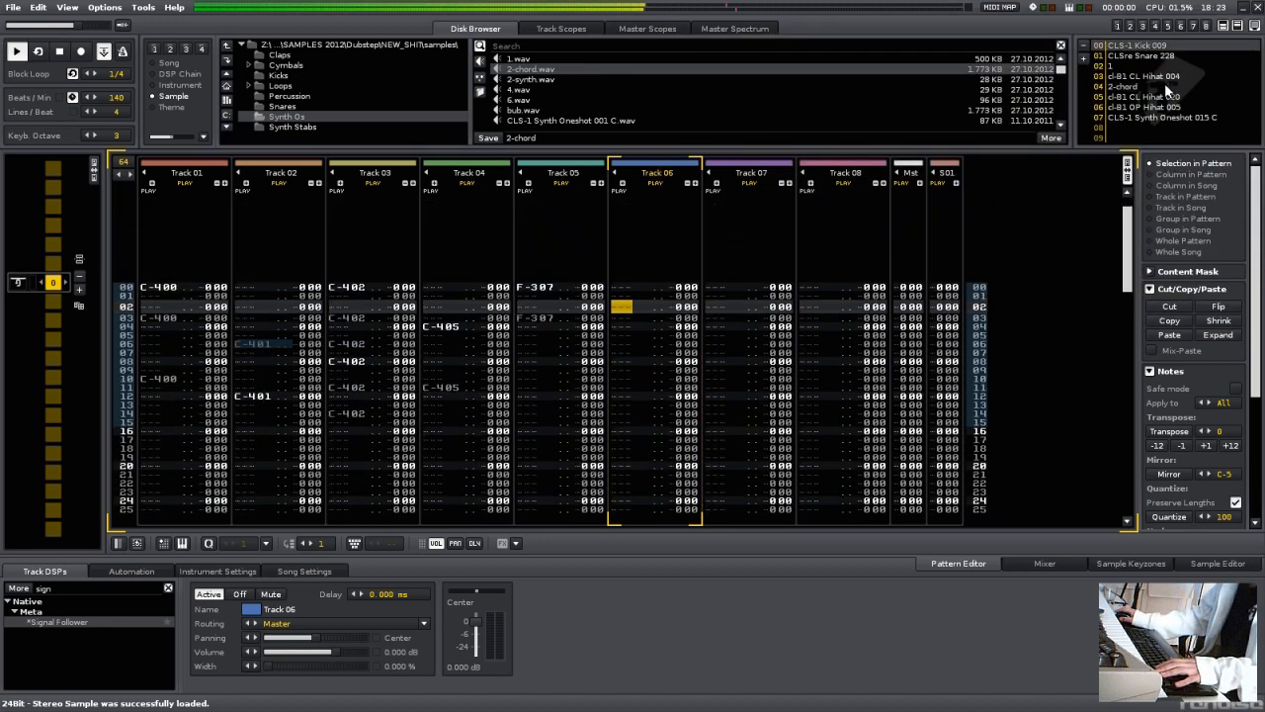
Step: Audition Synth Os samples in instrument slot 09, including 1.wav and CLS-1 Synth Oneshots 001 C, 003 C, 018 C and 021 C
double_click(595, 58)
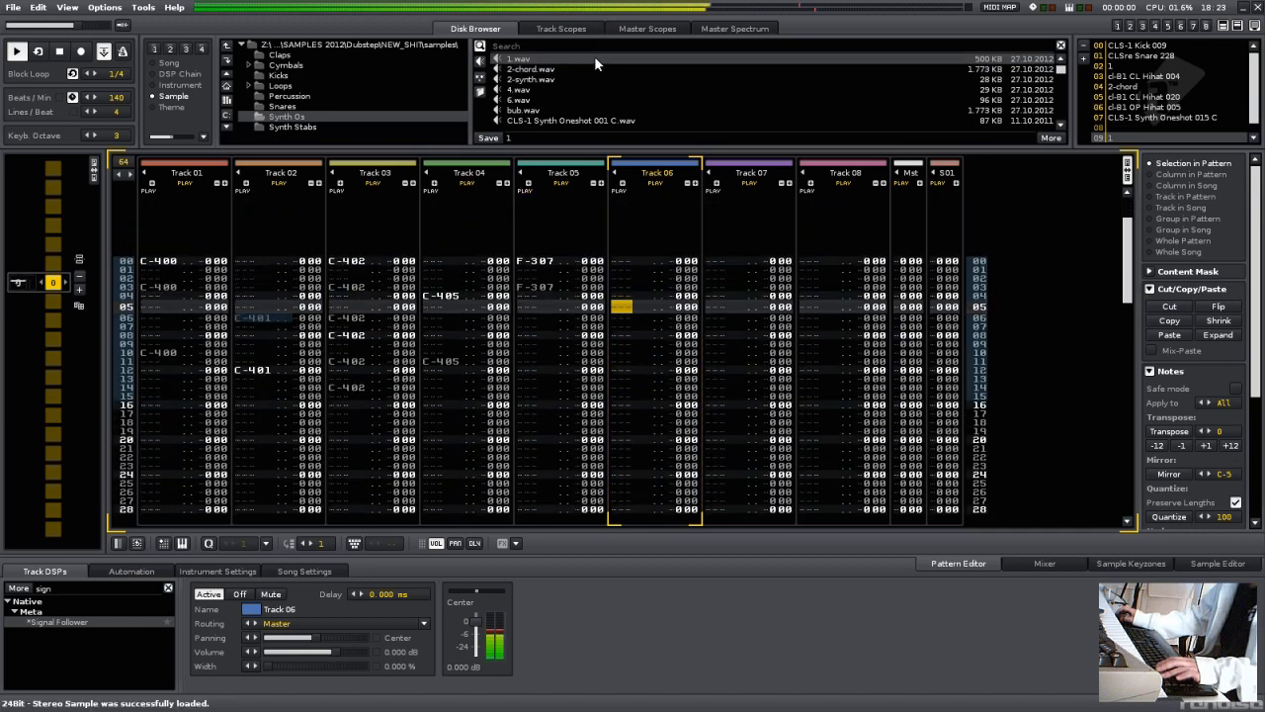
left_click(598, 90)
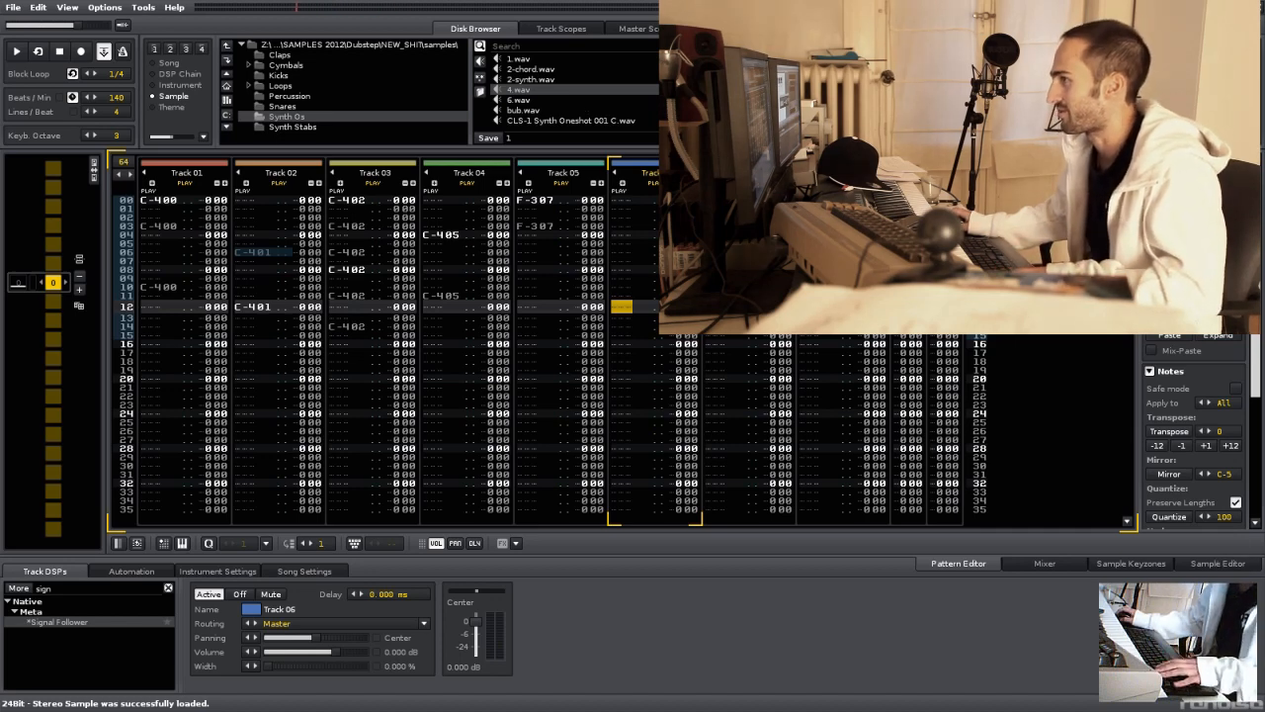
left_click(1232, 565)
scroll(686, 105, "down", 2)
double_click(650, 80)
scroll(645, 81, "up", 2)
left_click(634, 109)
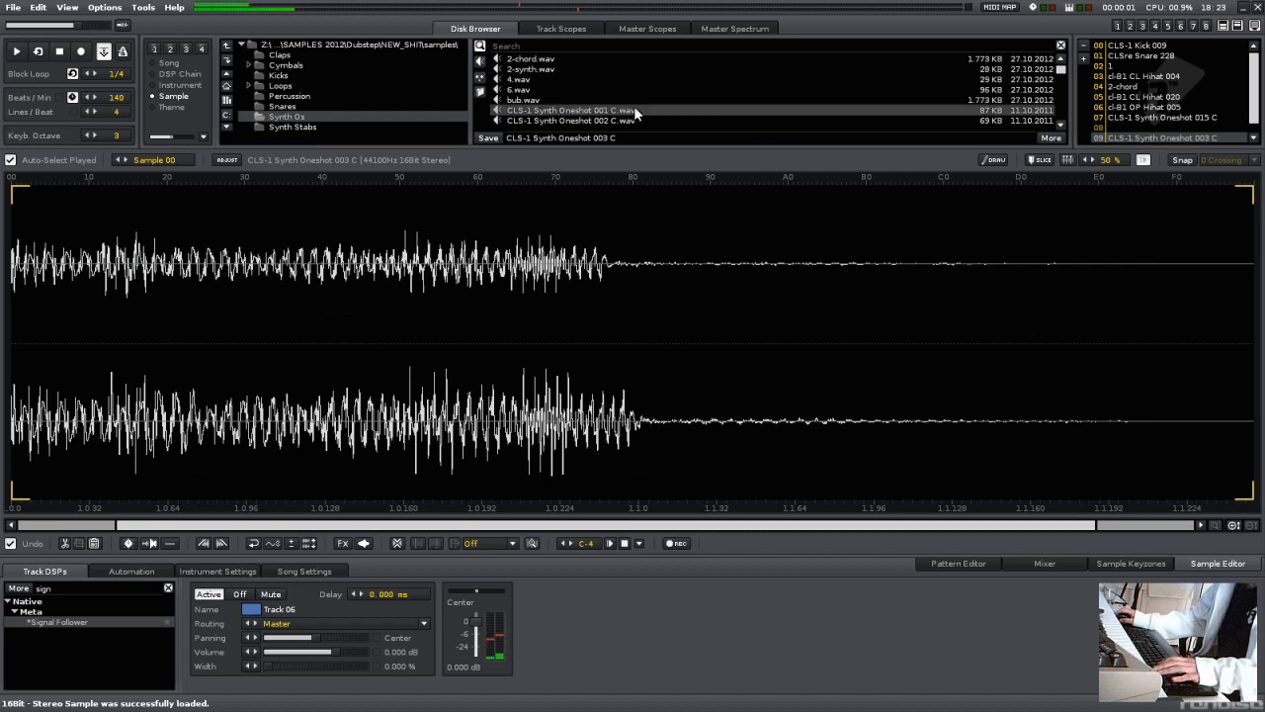
double_click(634, 110)
scroll(641, 110, "down", 2)
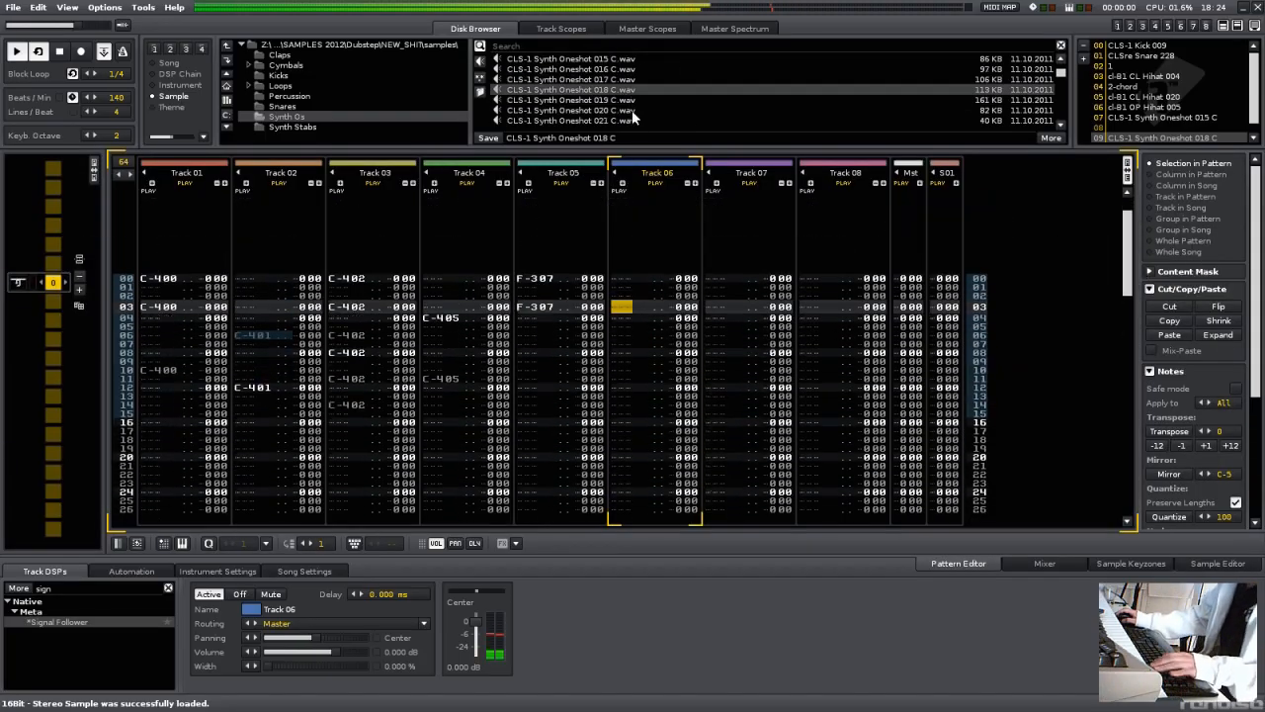
double_click(632, 111)
scroll(637, 105, "down", 1)
key("KP_Multiply")
double_click(497, 112)
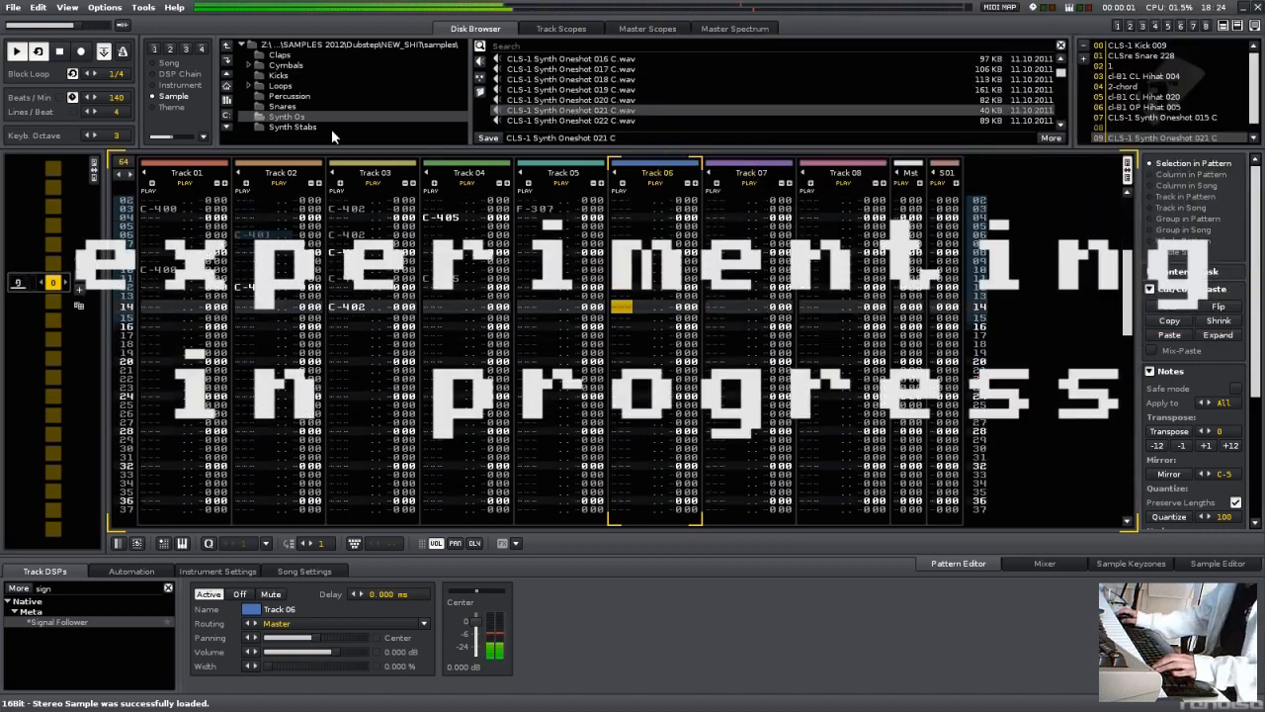
Step: Audition several samples from the Synth Stabs folder in instrument slot 09 while the loop plays
left_click(293, 126)
double_click(692, 59)
double_click(691, 89)
double_click(682, 81)
double_click(677, 70)
double_click(652, 110)
double_click(648, 91)
scroll(647, 92, "down", 4)
double_click(645, 100)
scroll(647, 96, "up", 3)
double_click(646, 91)
Step: Return to the Synth Os folder and audition 4.wav, 6.wav and the one-shots up to CLS-1 Synth Oneshot 012 C
left_click(286, 117)
double_click(593, 81)
double_click(593, 90)
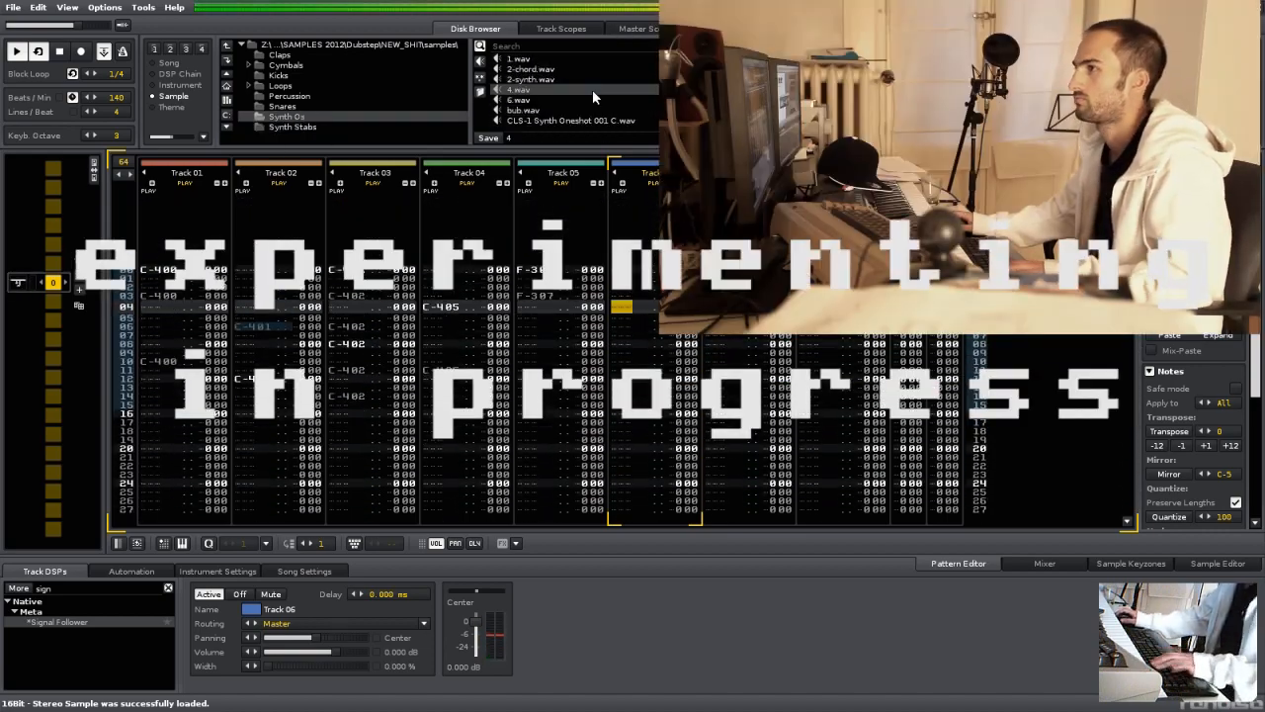
double_click(587, 100)
double_click(554, 61)
scroll(563, 79, "down", 2)
double_click(568, 90)
scroll(570, 91, "down", 1)
double_click(576, 93)
double_click(585, 110)
scroll(589, 113, "down", 2)
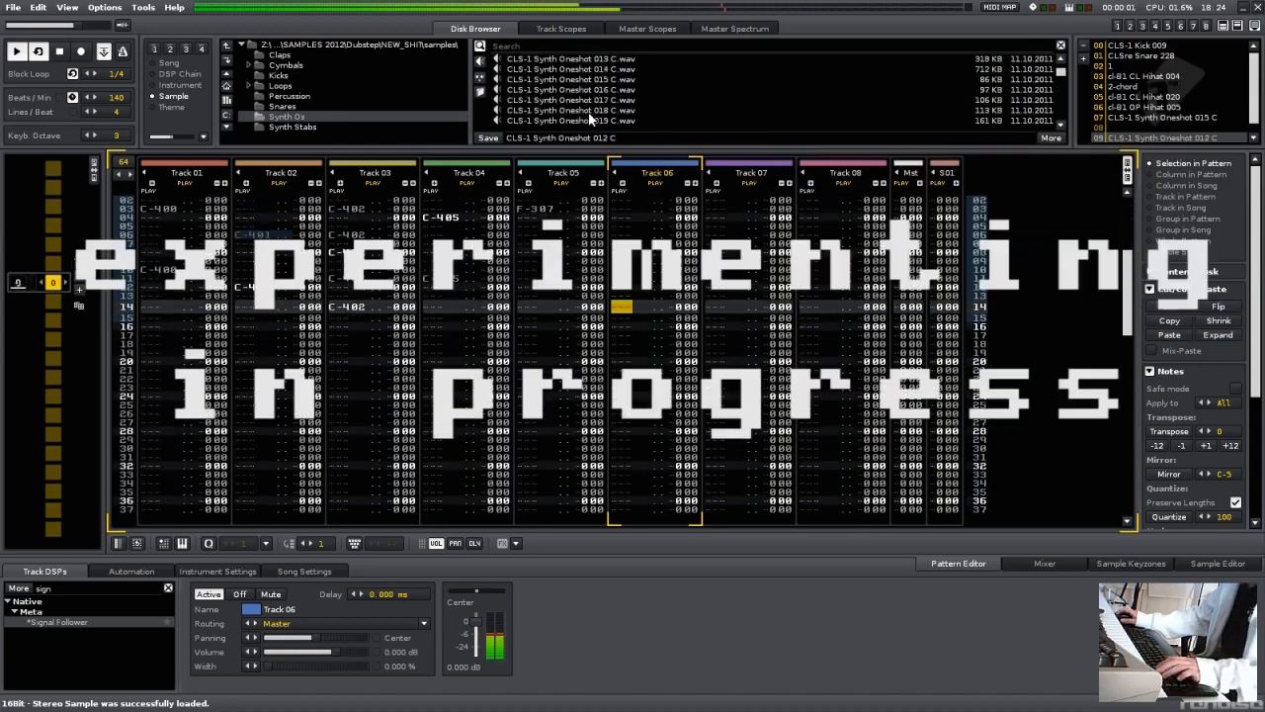
Step: Audition further one-shots with the keyboard octave set to 2, and load CLS-1 Synth Oneshot 020 C into instrument slot 09
double_click(597, 99)
scroll(600, 95, "down", 1)
double_click(613, 100)
key("KP_Divide")
double_click(628, 96)
scroll(637, 83, "down", 1)
double_click(637, 90)
scroll(637, 90, "down", 1)
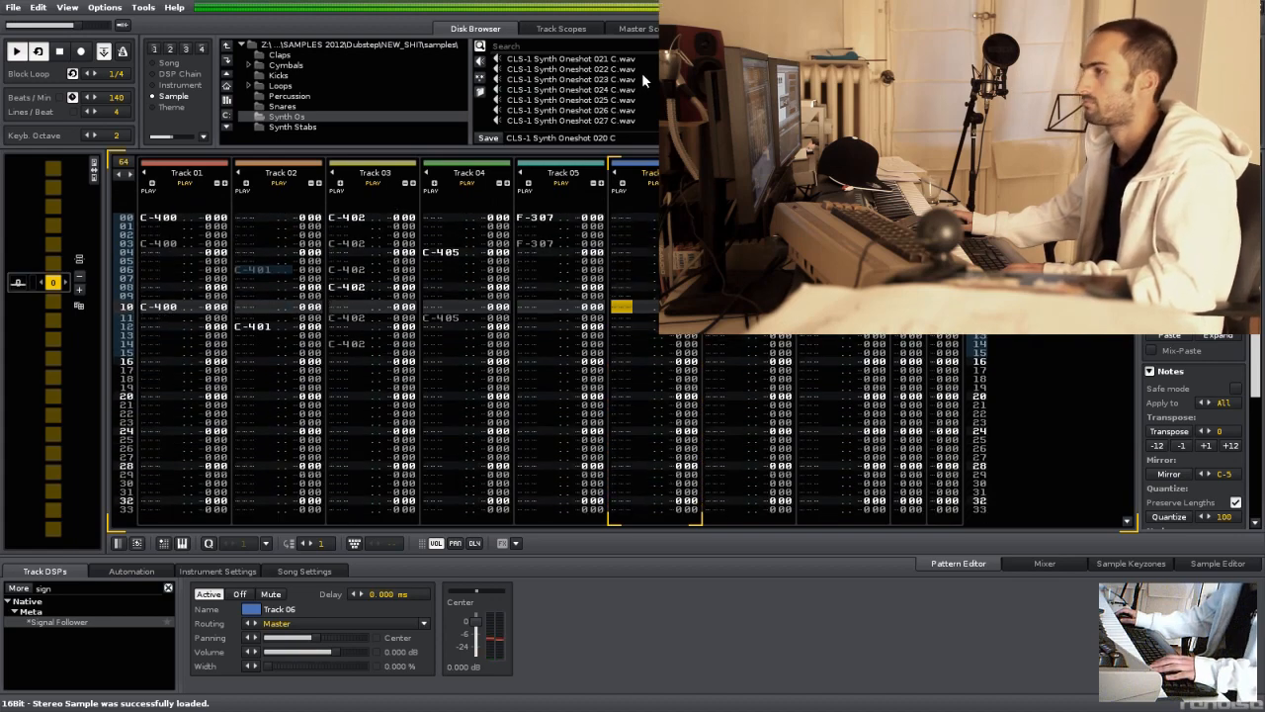
Step: Enter an F-3 note on line 12 of Track 06 with a note-off on line 15, and load CLS-1 Synth Oneshot 026 C into slot 09
key("Escape")
key("Down")
key("Down")
key("Up")
key("r")
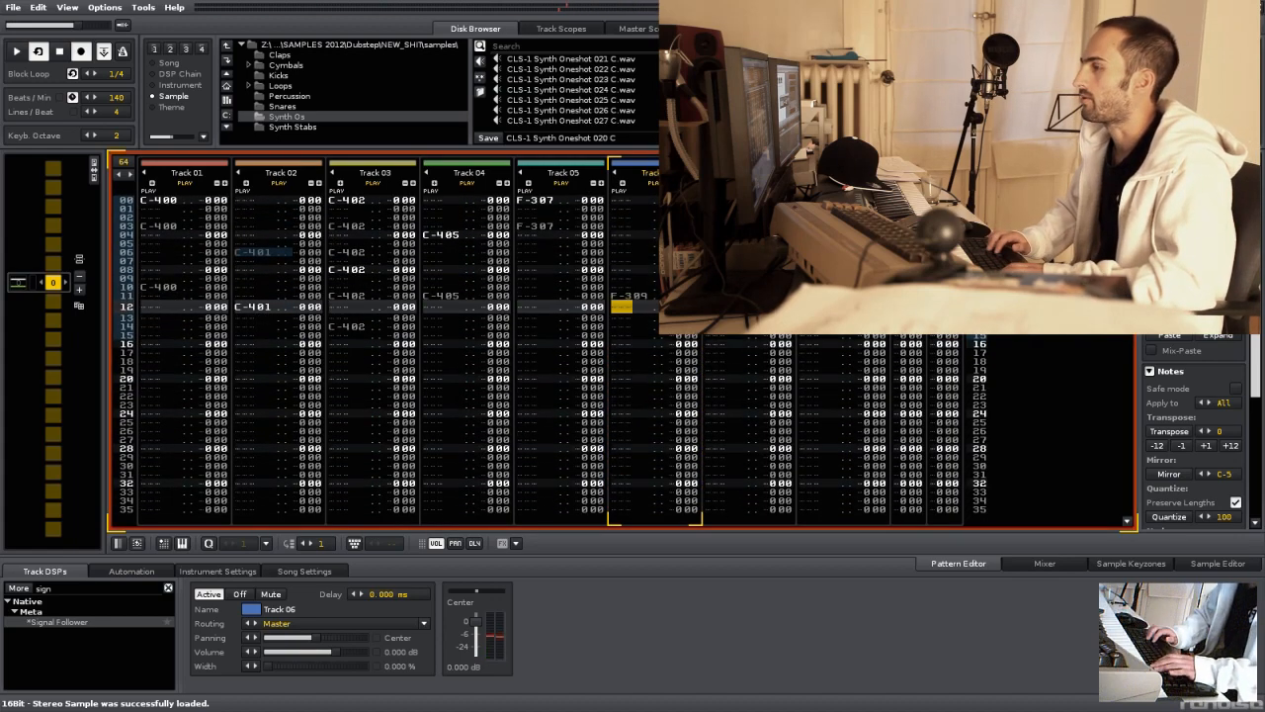
key("space")
key("space")
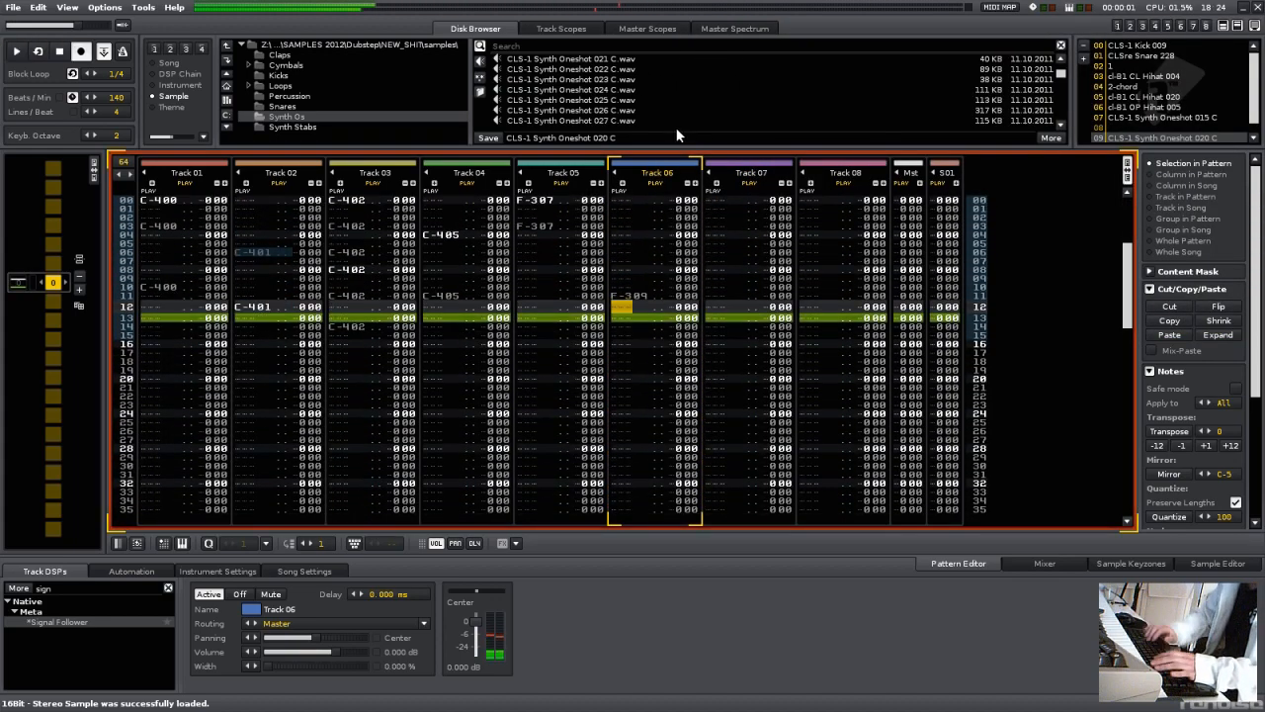
key("space")
left_click(703, 108)
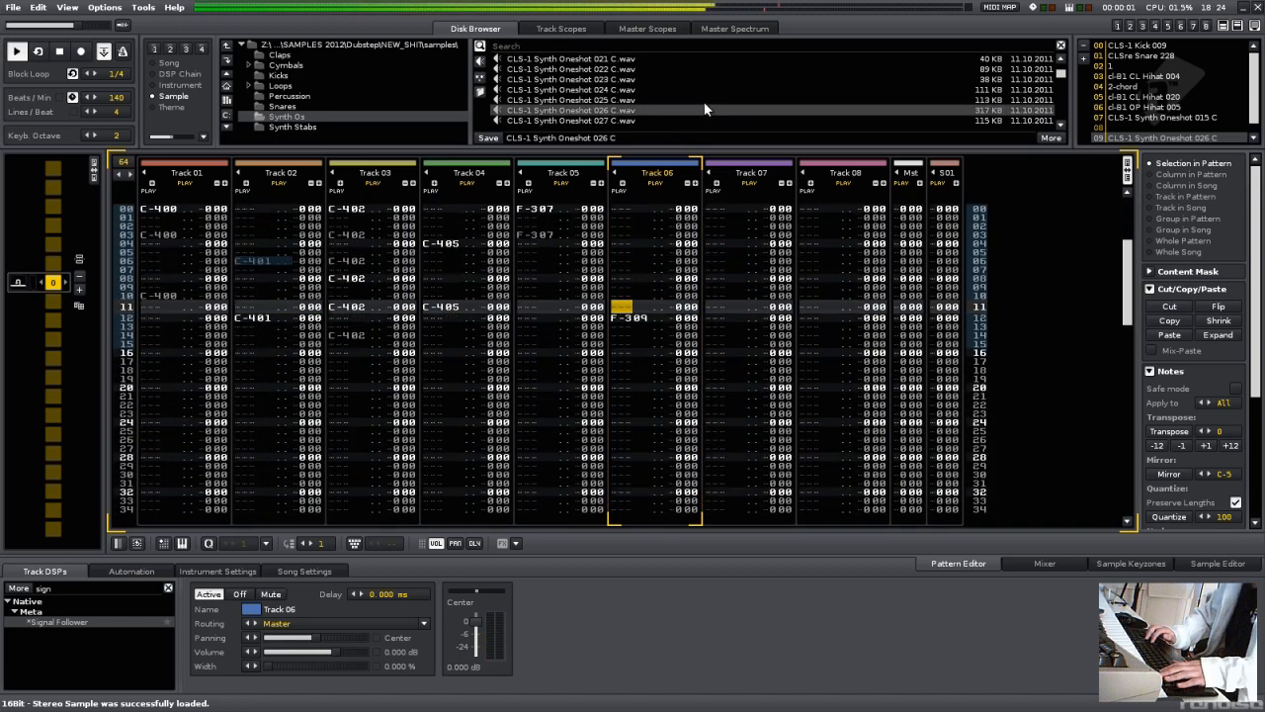
key("space")
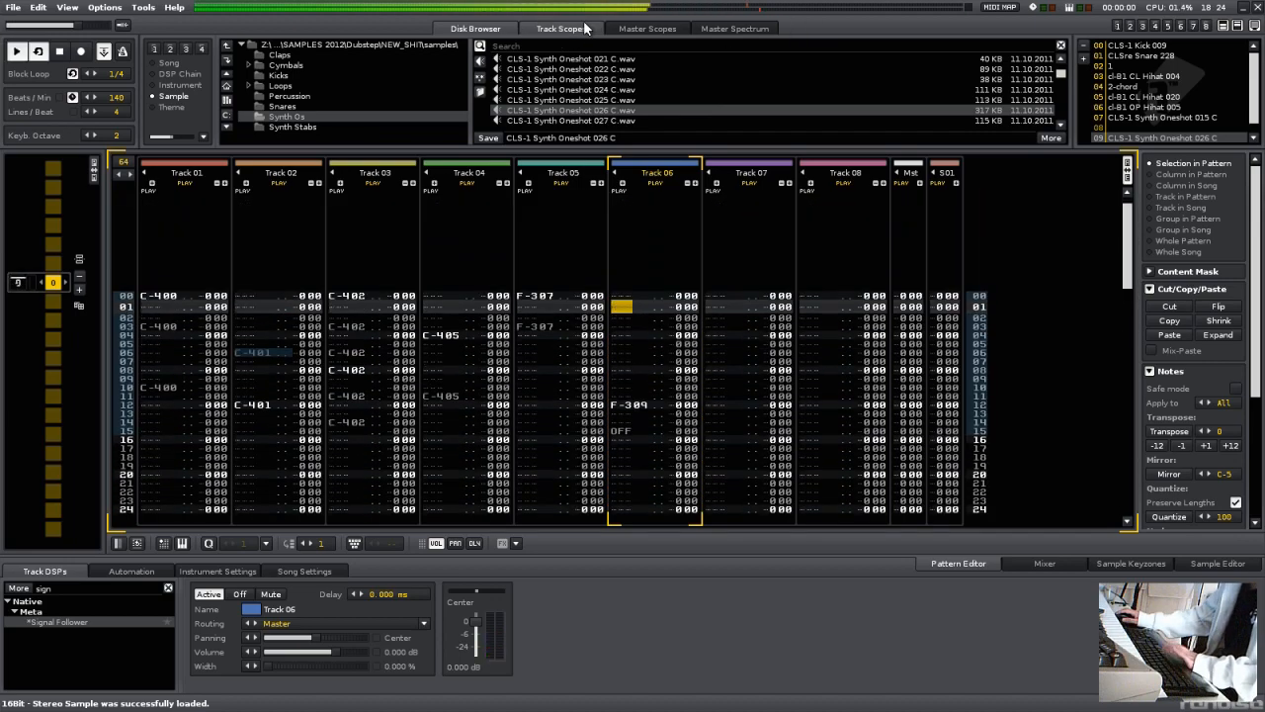
Step: Solo Track 06 in the track scopes and play the loop to hear its synth note alone
left_click(563, 29)
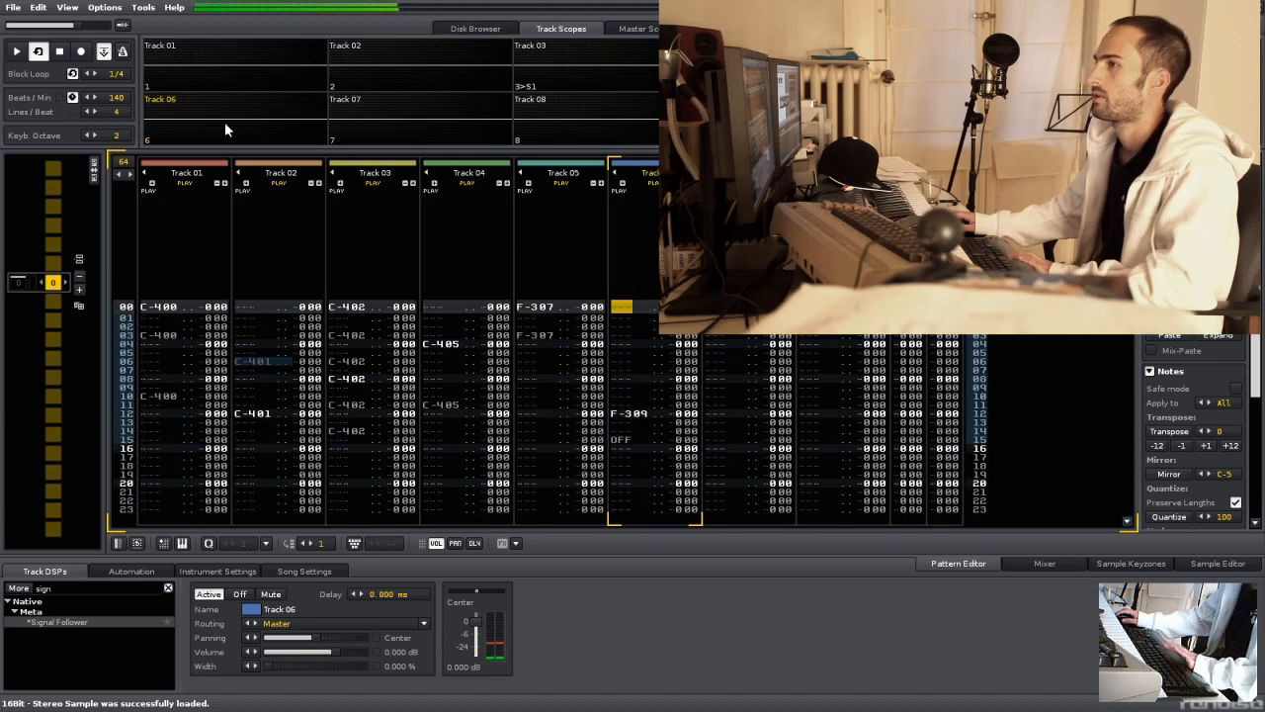
right_click(224, 124)
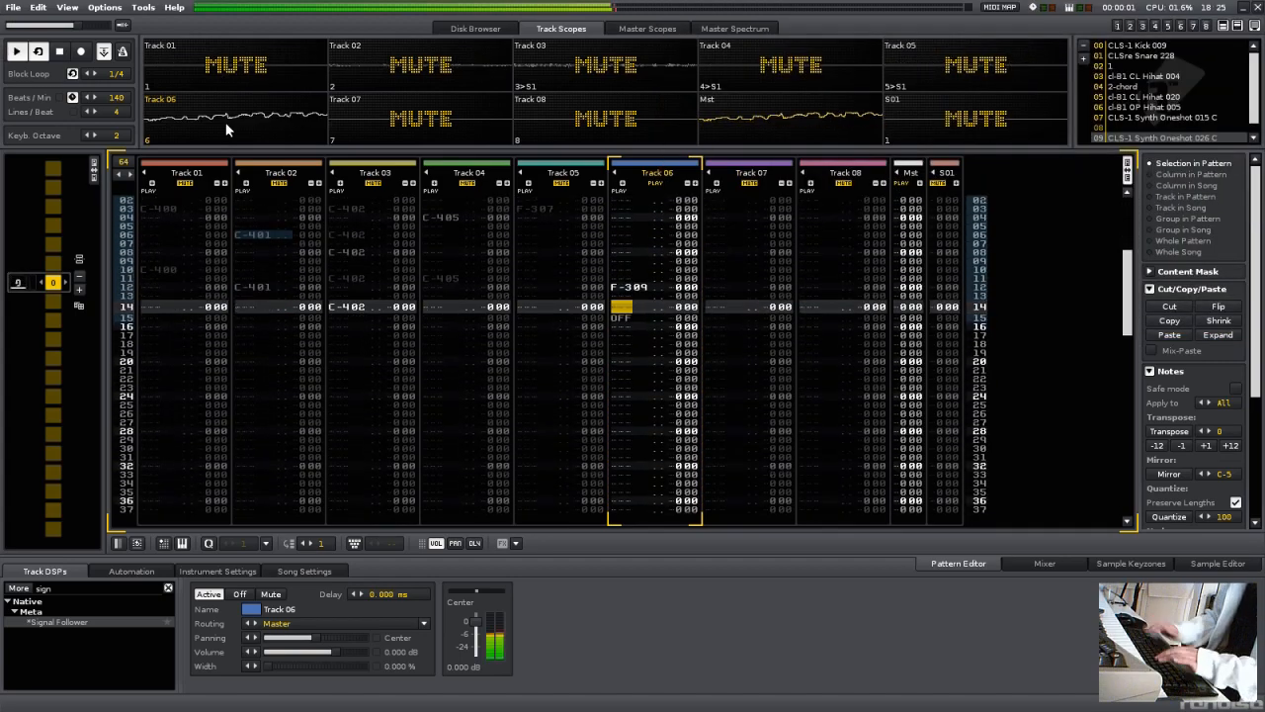
key("space")
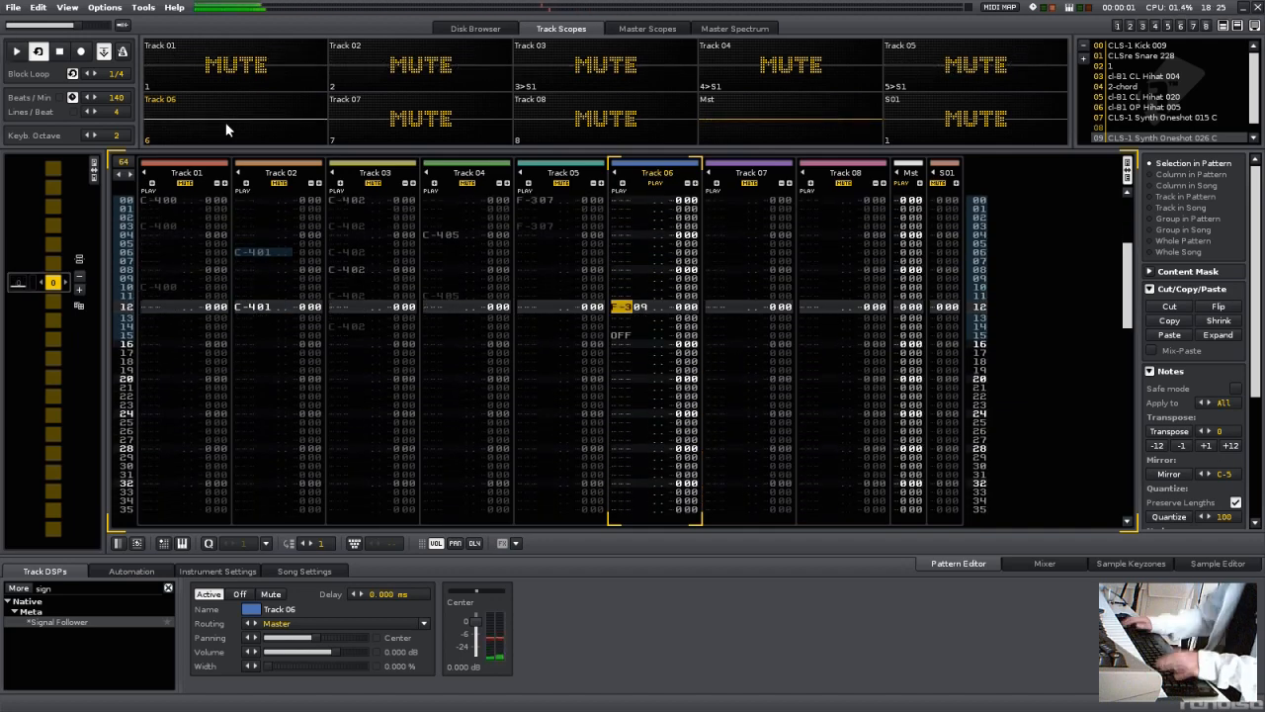
Step: Change Track 06's line 12 note to F-4 and add pitch slide-down effects D02, D03 and D04 on lines 12 to 14
key("Up")
type("ddd")
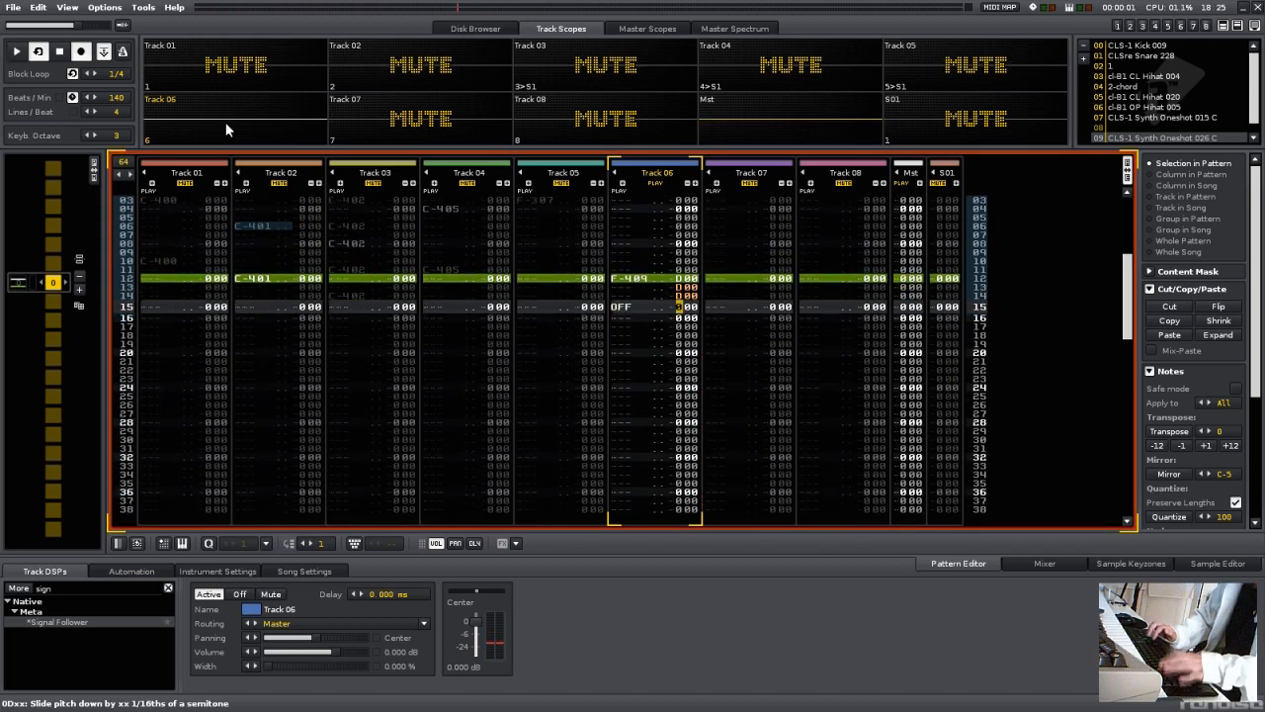
key("Up")
key("Up")
key("Up")
type("234")
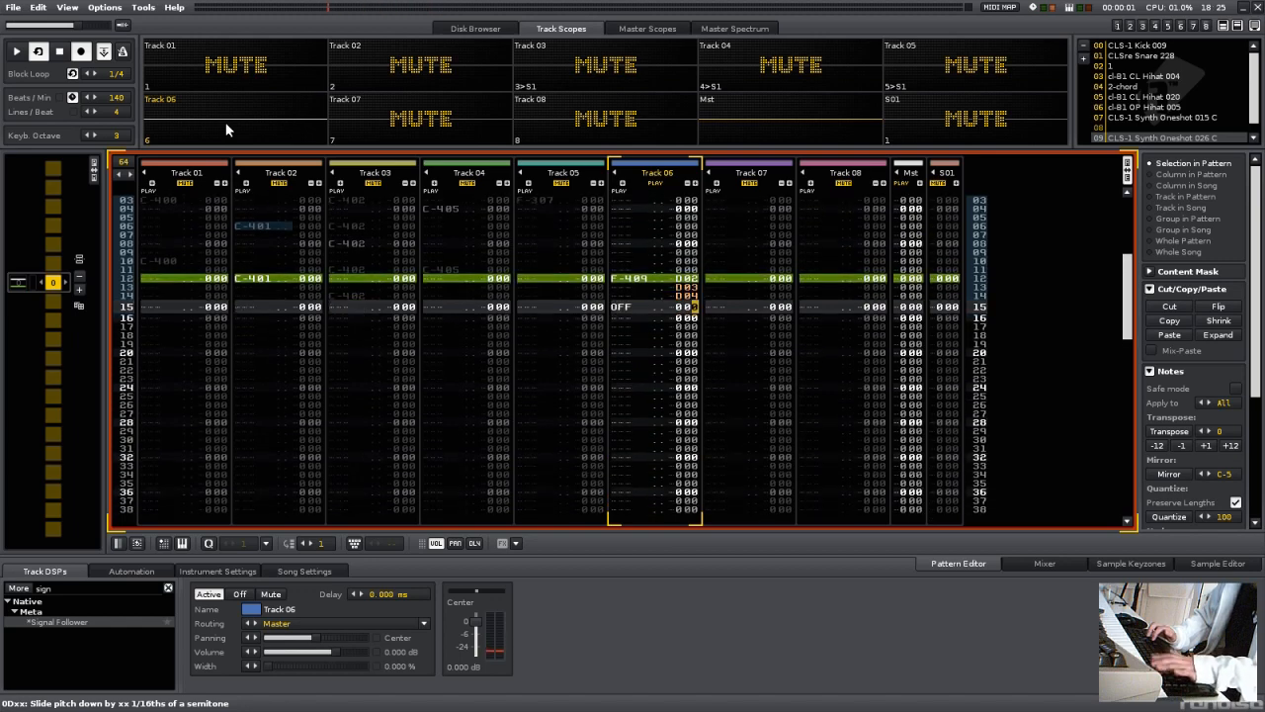
key("space")
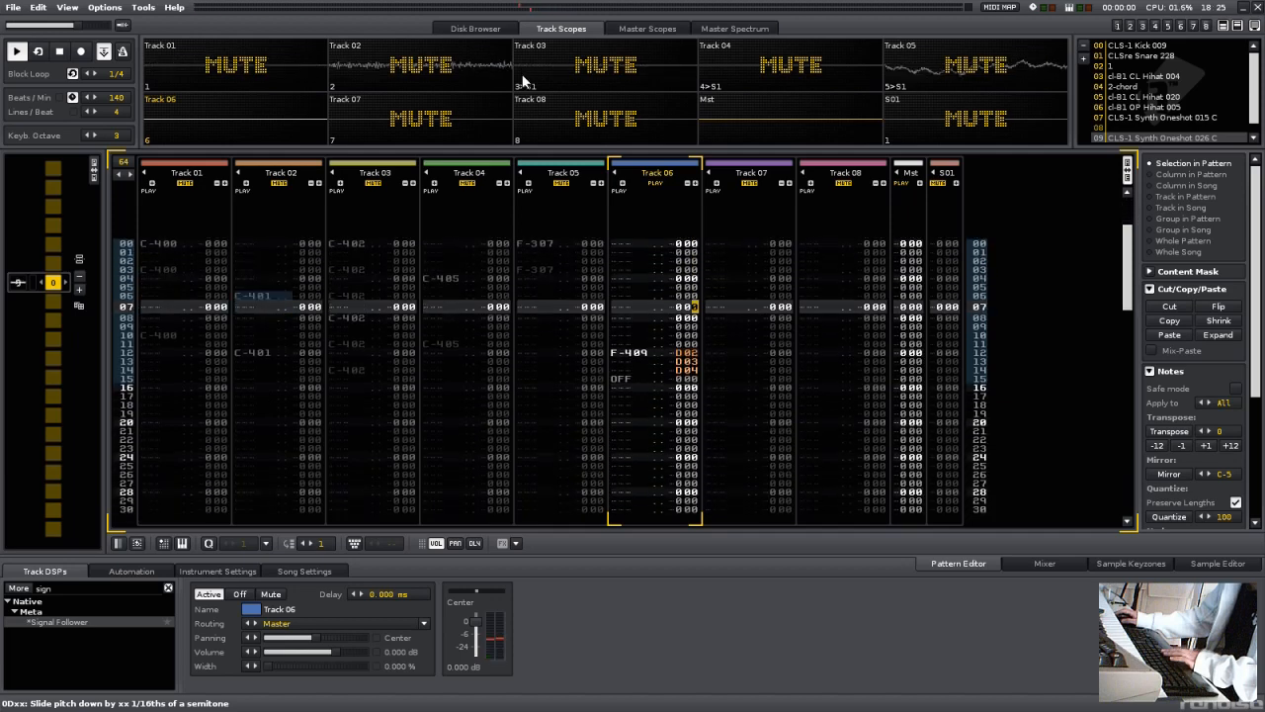
Step: Set Track 06's pitch slide-down effects on lines 12 to 14 to D05, D0A and D14, and play the loop
key("Escape")
key("Down")
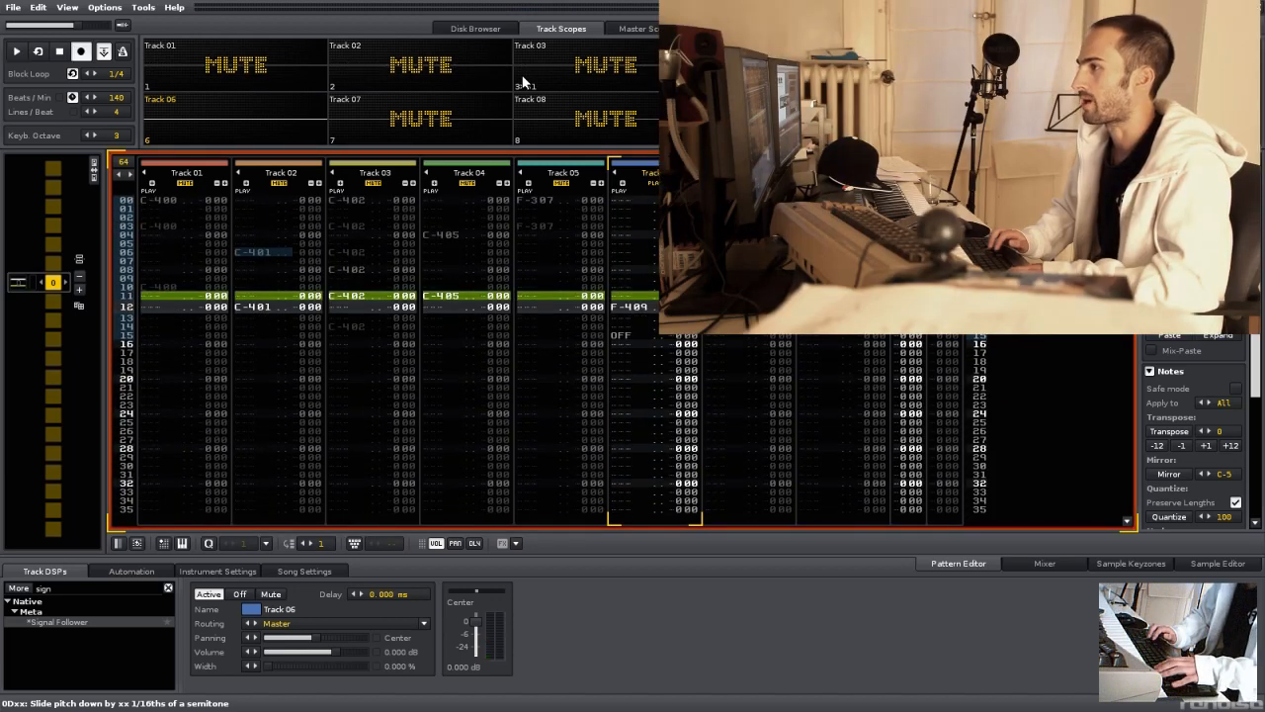
key("Down")
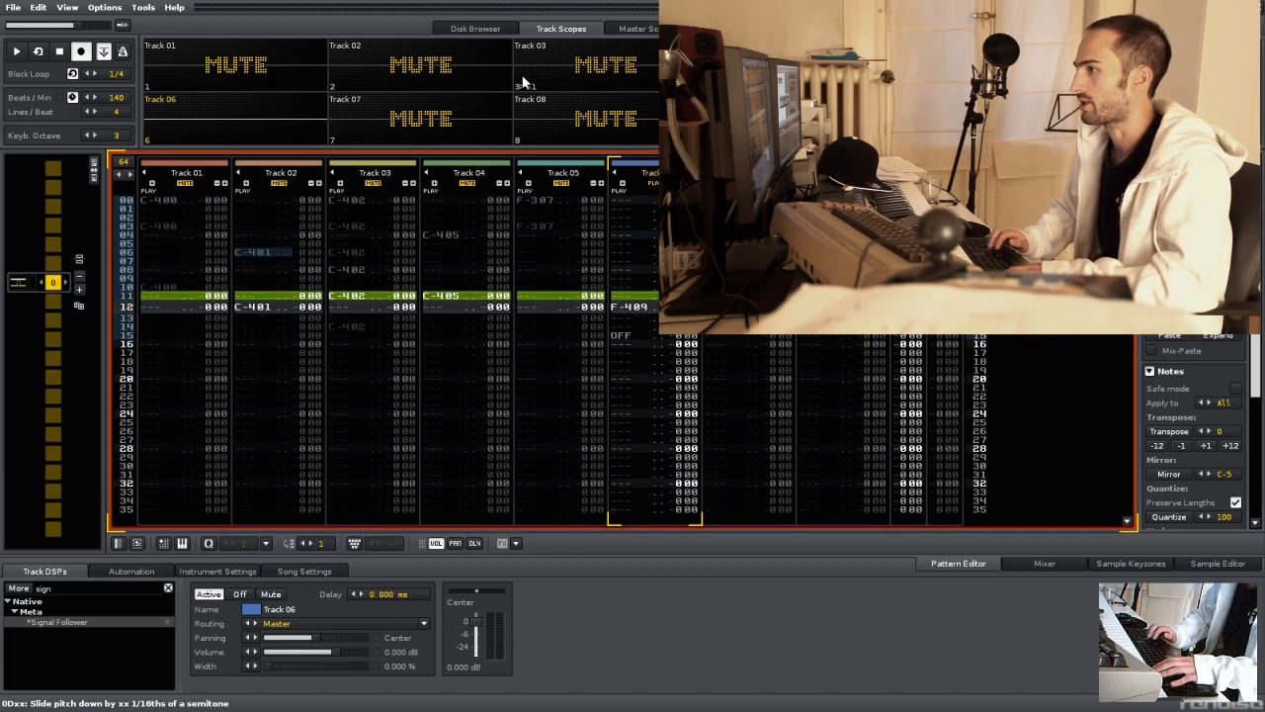
key("Down")
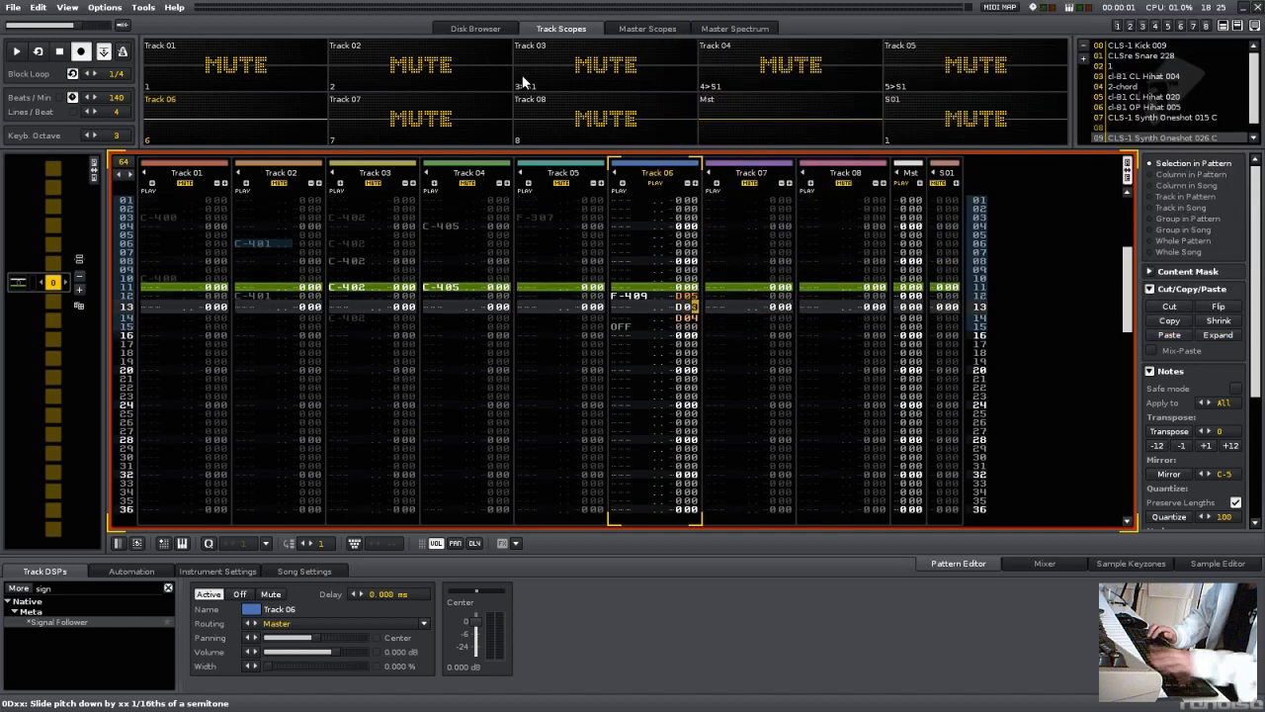
key("Left")
type("1")
key("Up")
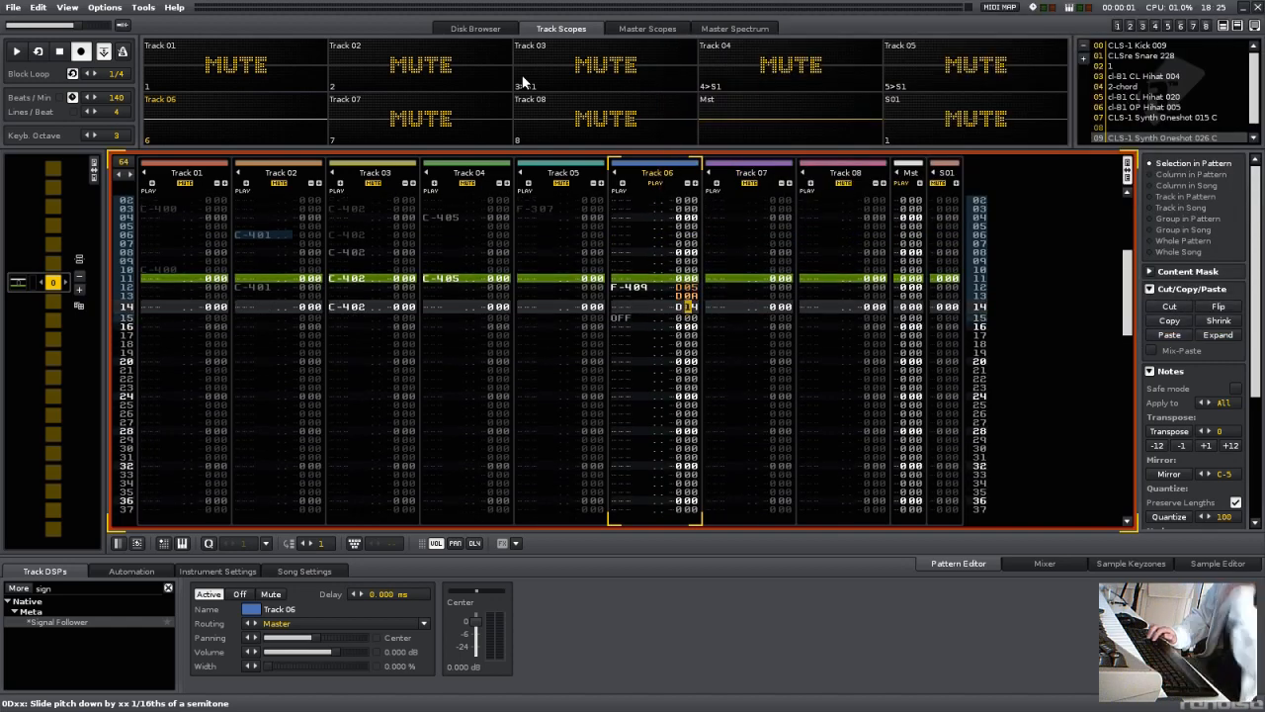
key("space")
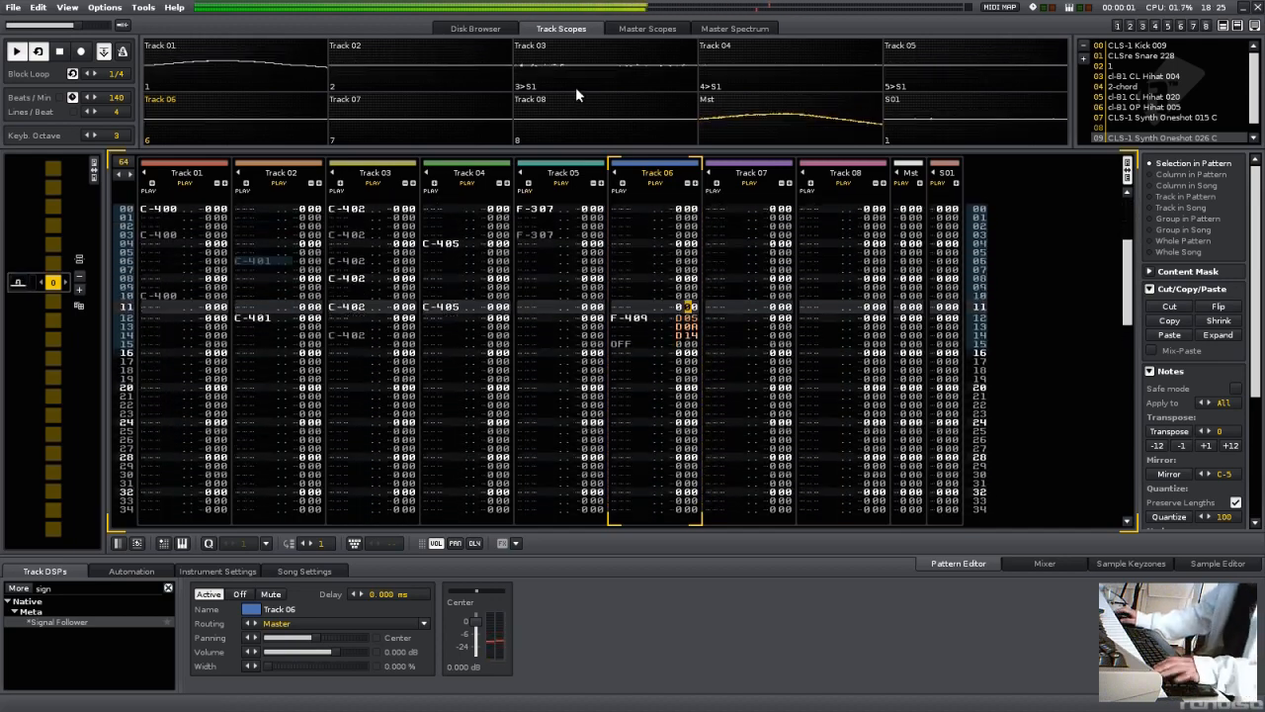
Step: Enter an E-4 note with instrument 09 on line 08 of Track 06
key("shift+Tab")
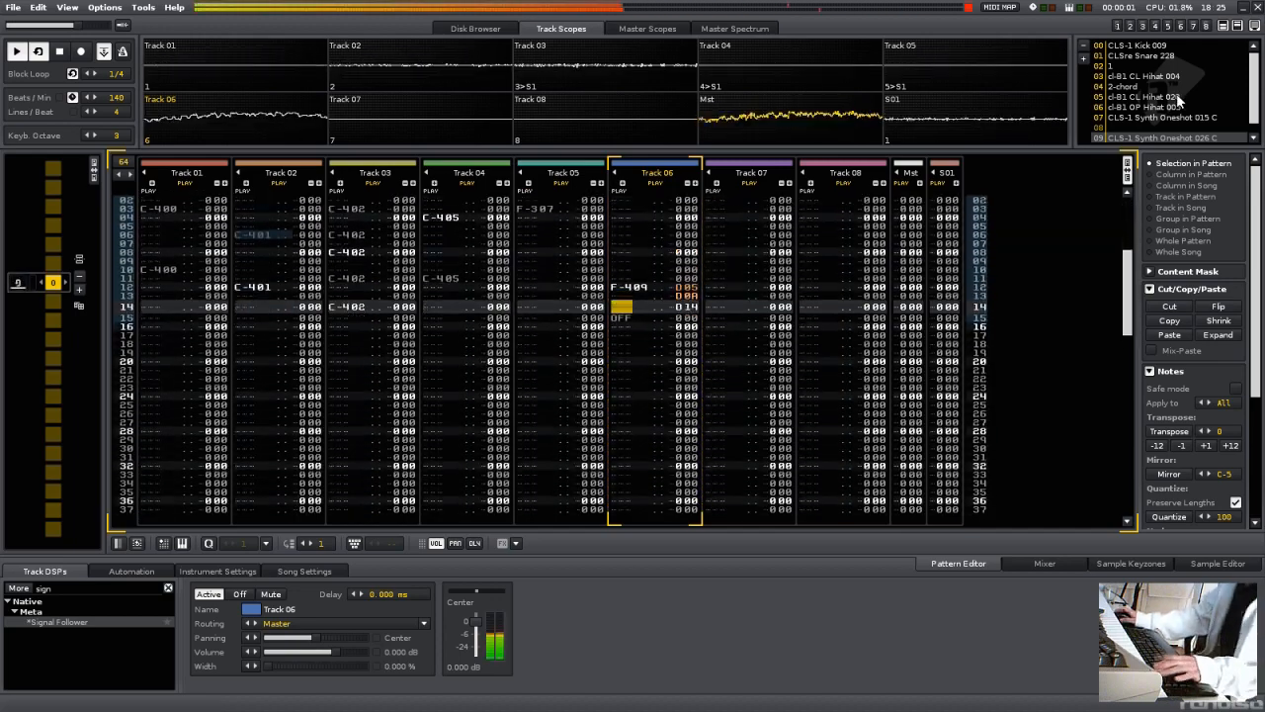
key("space")
key("Escape")
key("r")
key("space")
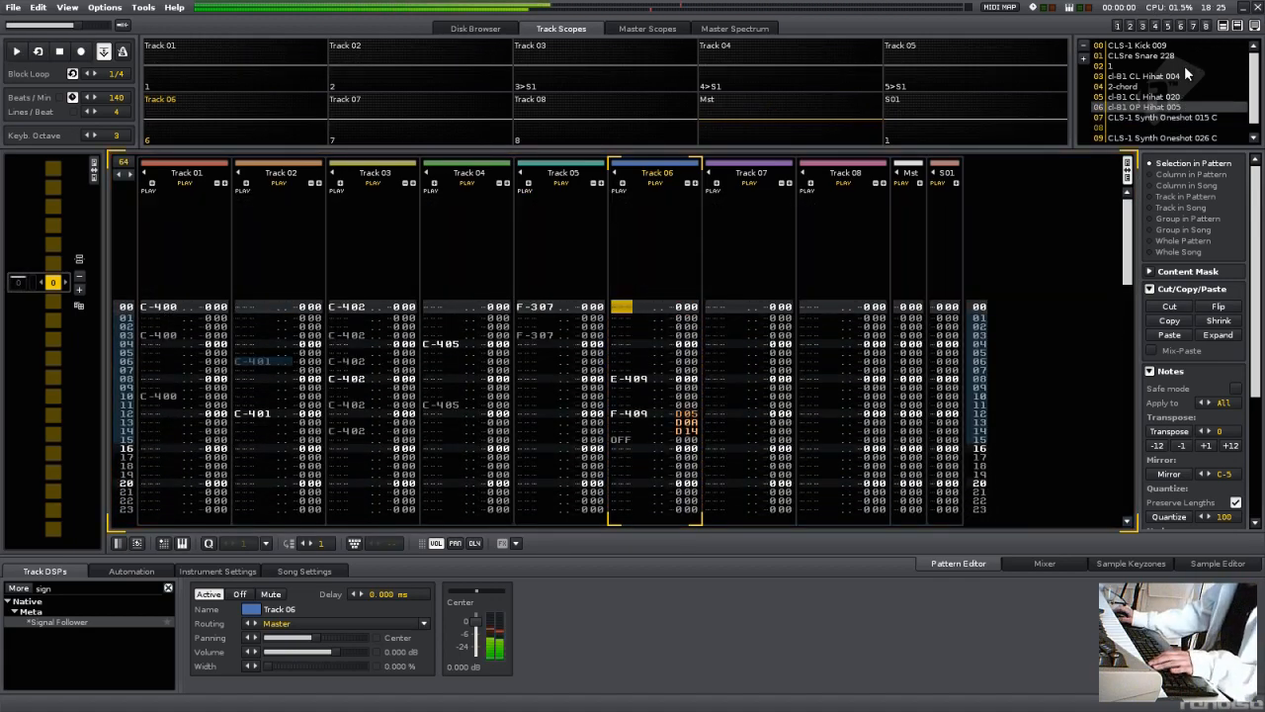
Step: Play the loop with both Track 06 synth notes and move back through the tracks to Track 01
key("space")
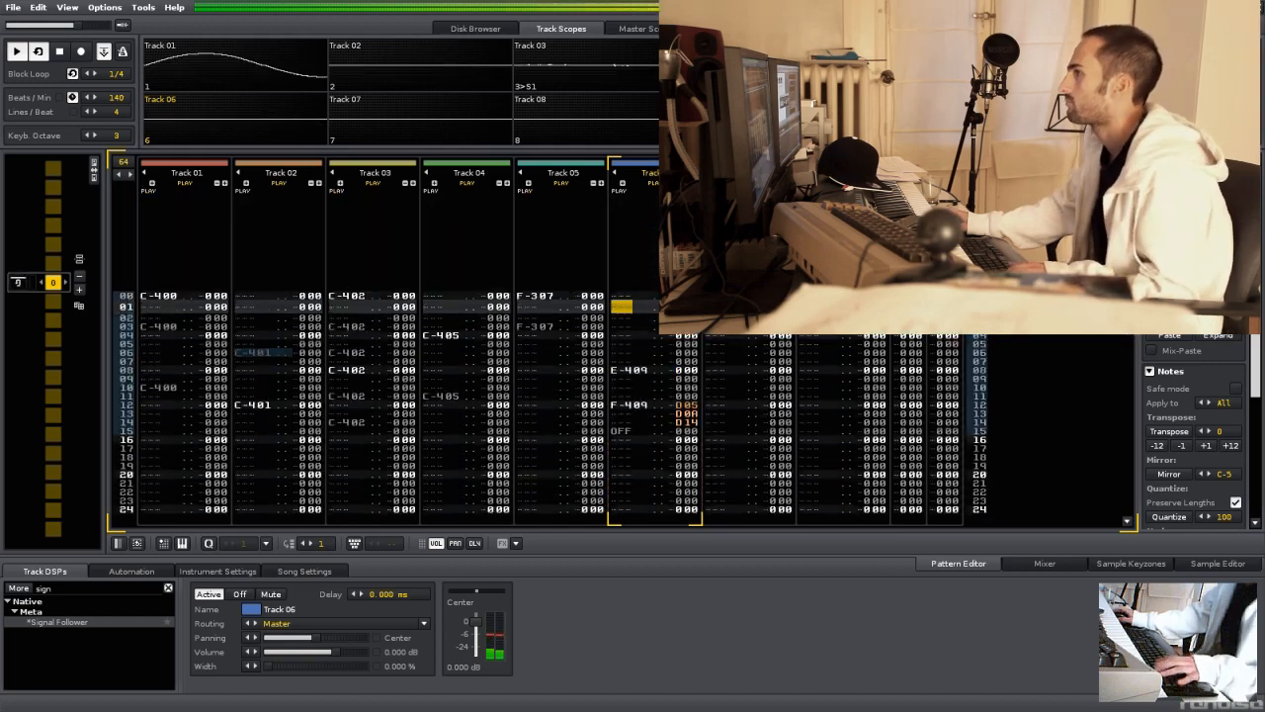
key("shift+Tab")
key("shift+Tab")
key("shift+Tab")
key("shift+Tab")
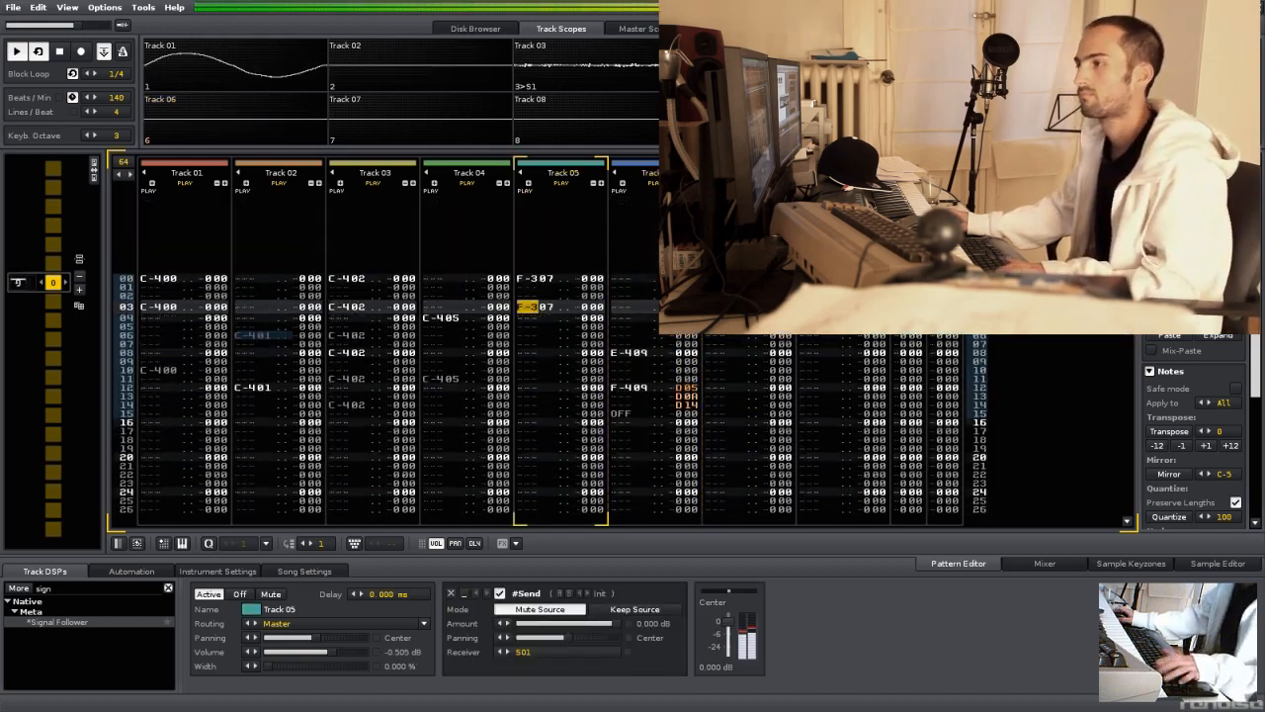
key("shift+Tab")
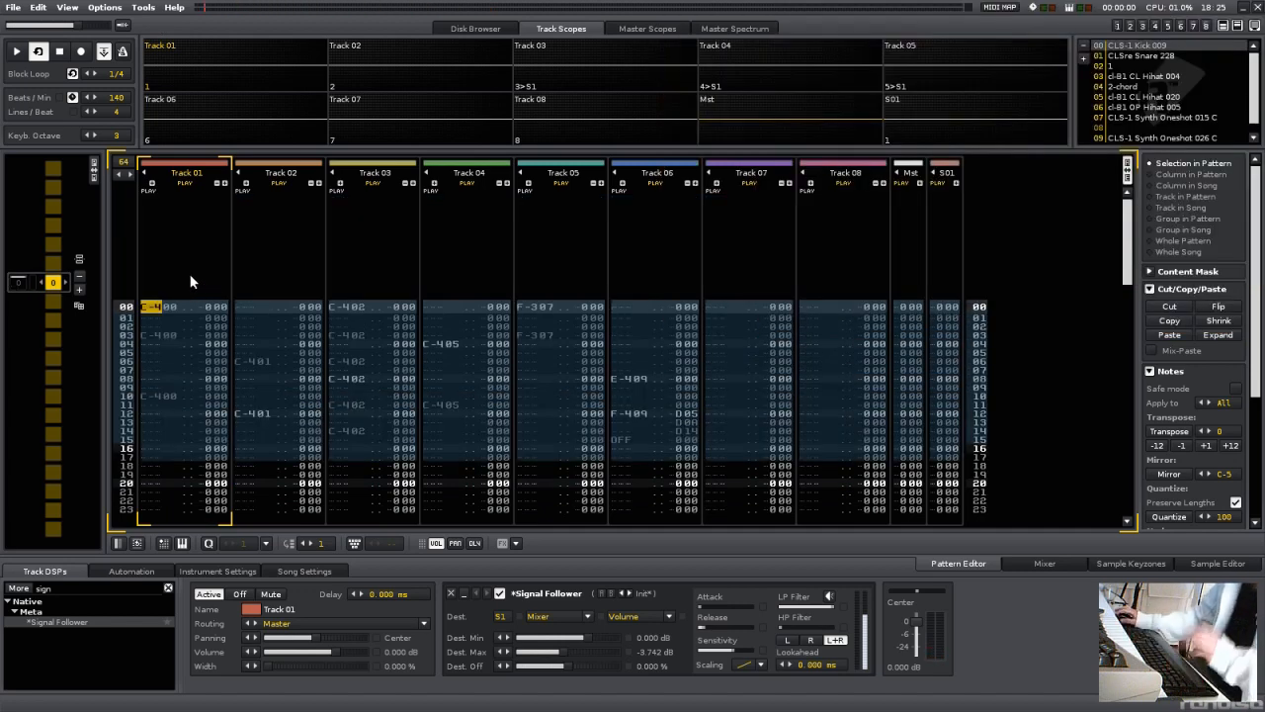
Step: Copy the opening 16-line loop across all tracks and paste it at lines 16, 32 and 48
left_click(190, 275)
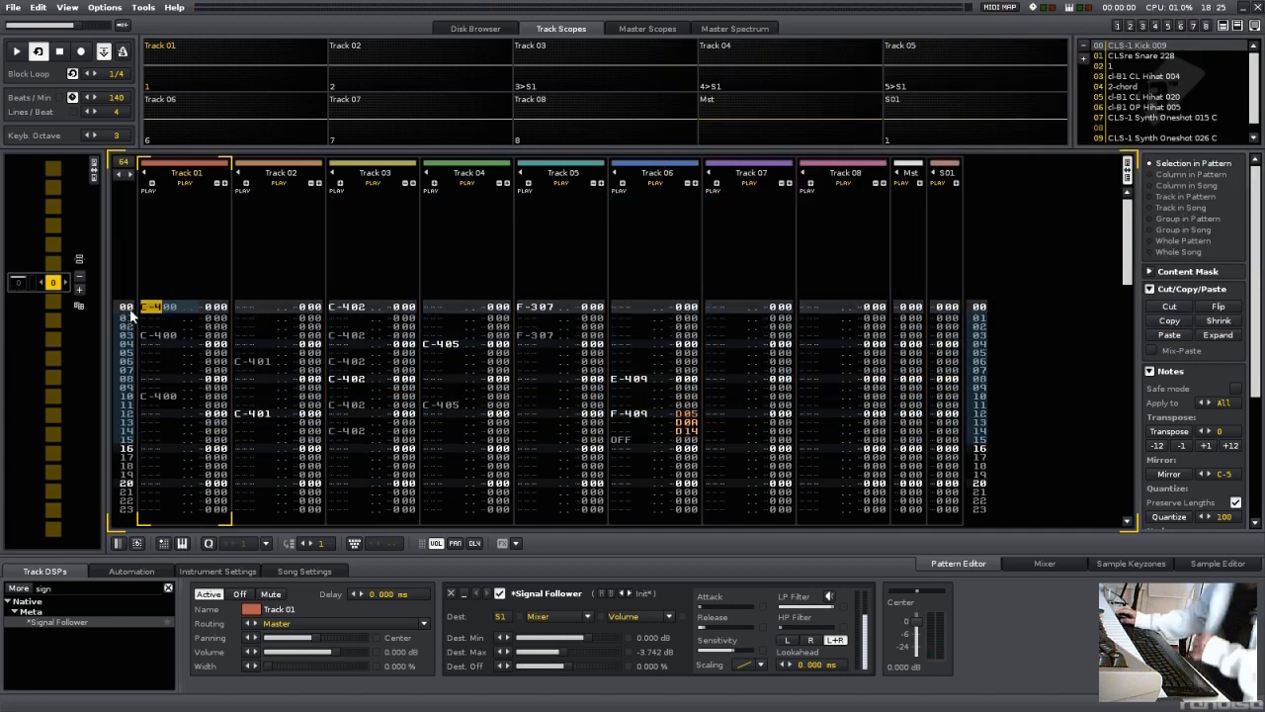
left_click_drag(120, 342, 111, 446)
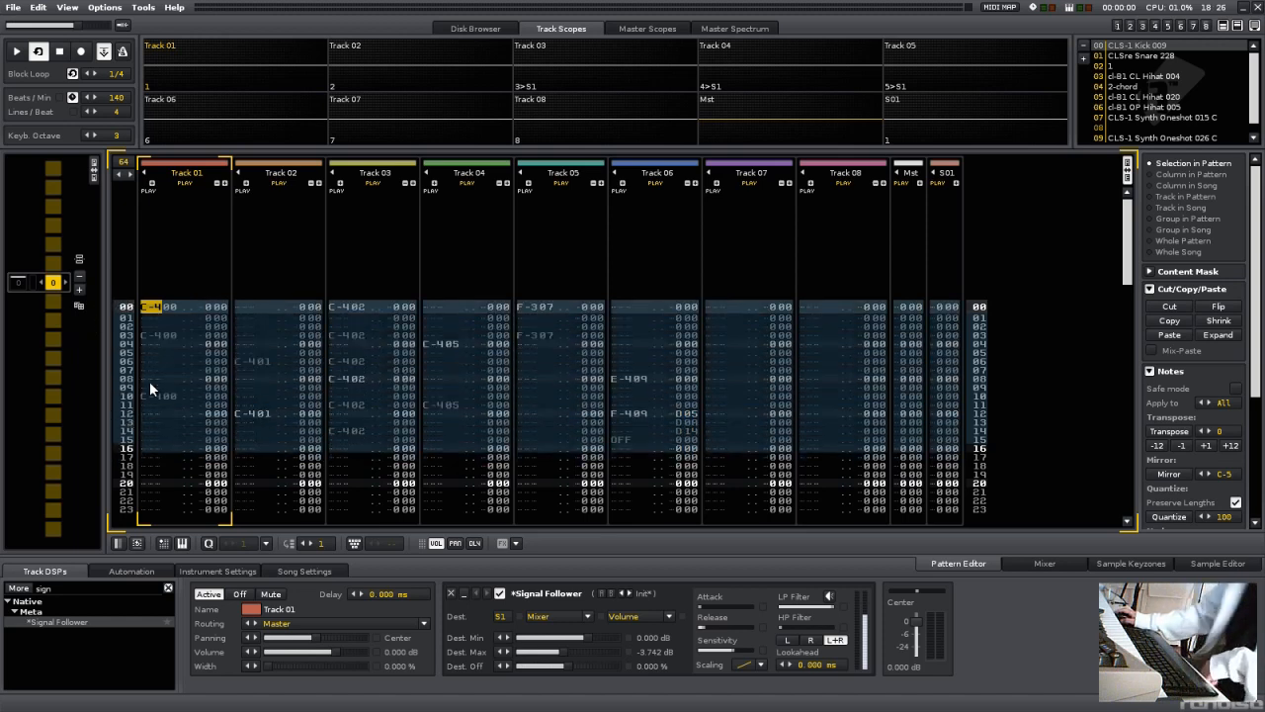
key("space")
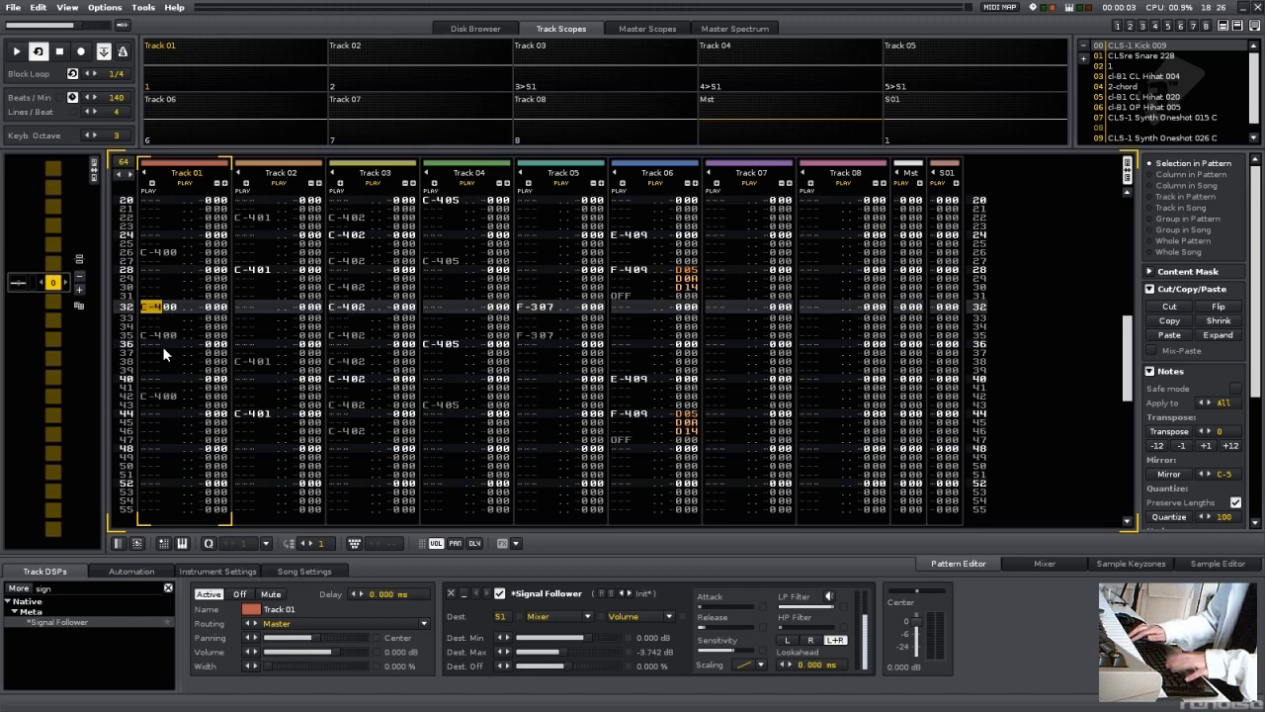
key("ctrl+v")
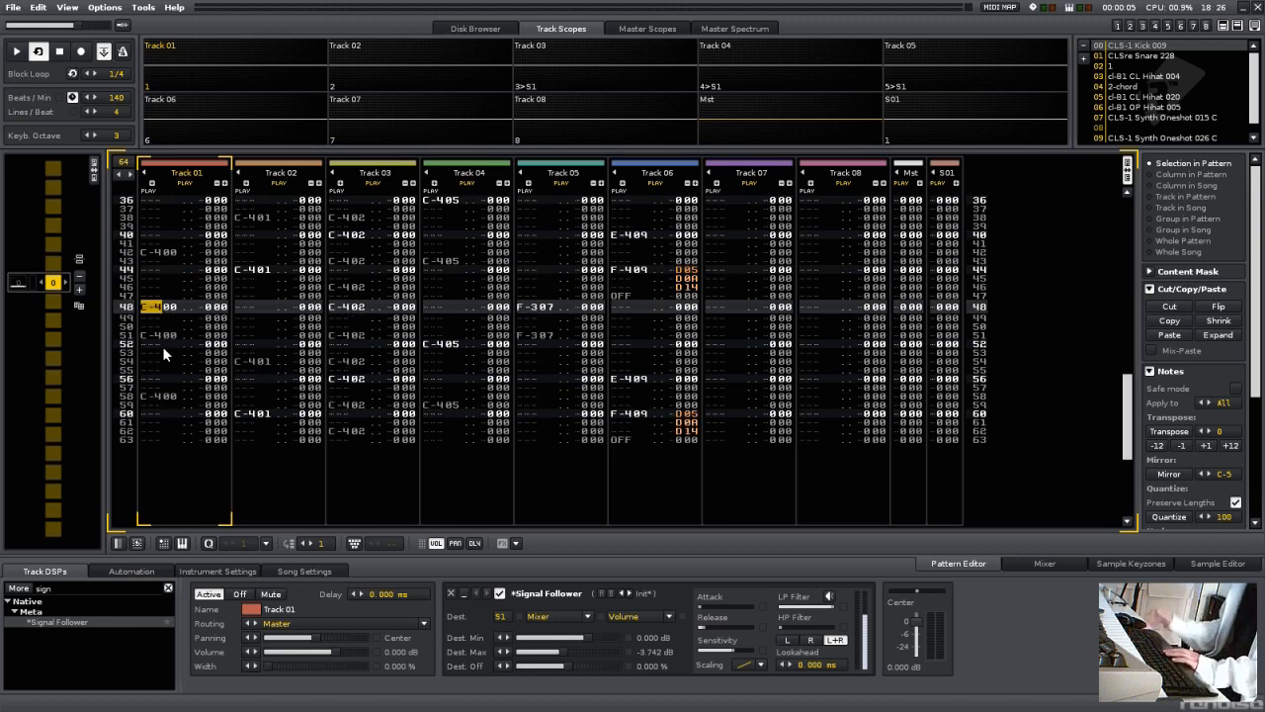
key("F9")
Step: Play the filled pattern while moving through the tracks to Track 07, and browse the Synth Os sample folder
key("space")
key("space")
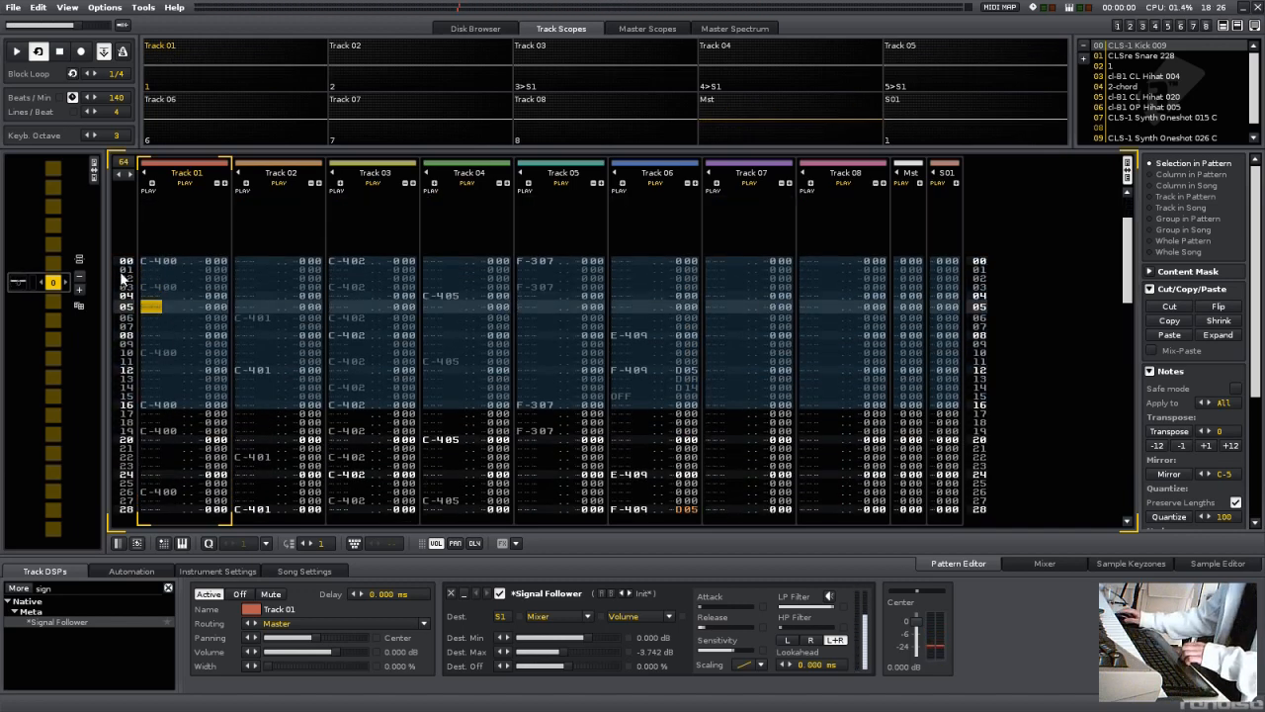
left_click(173, 306)
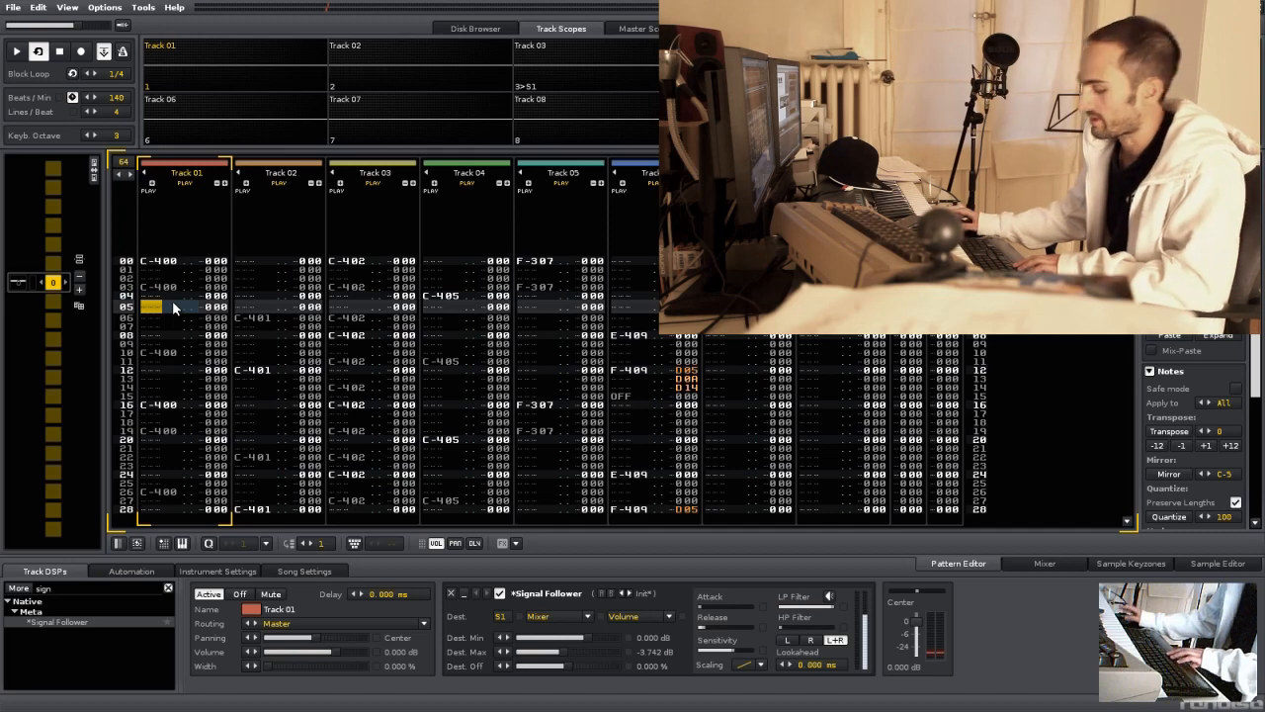
key("space")
key("Tab")
key("Tab")
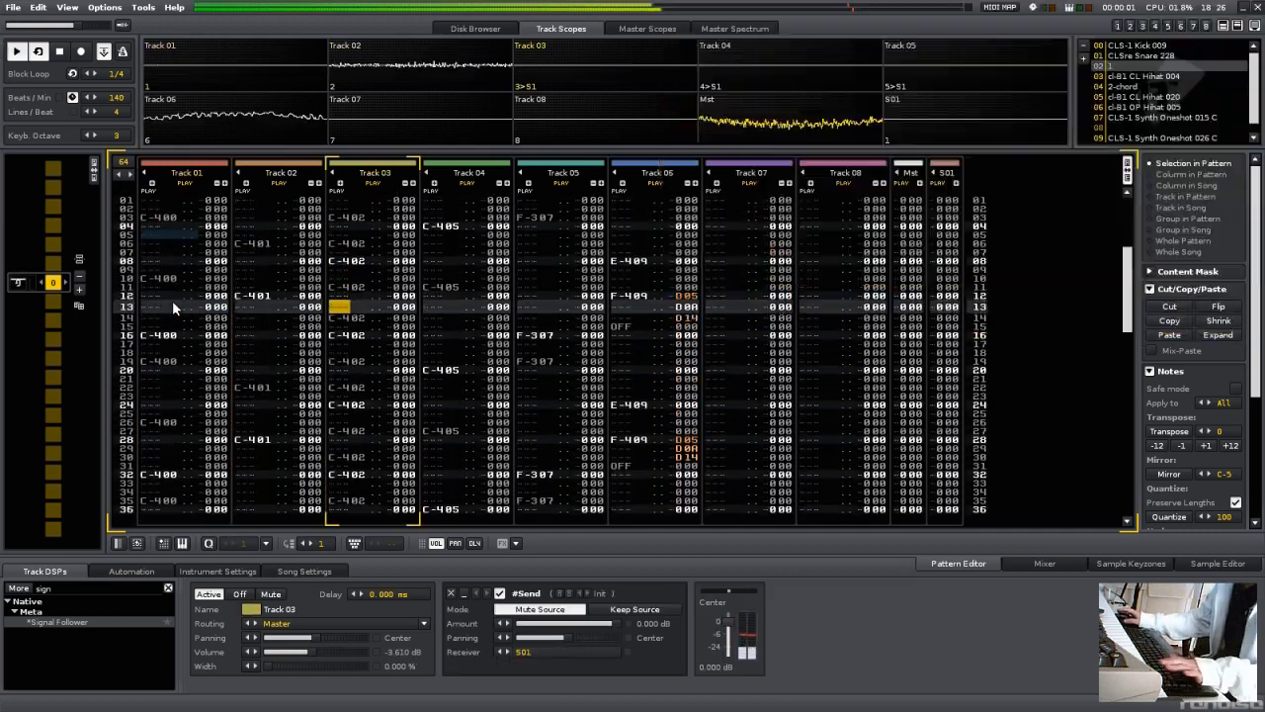
key("Tab")
key("Tab")
key("Tab")
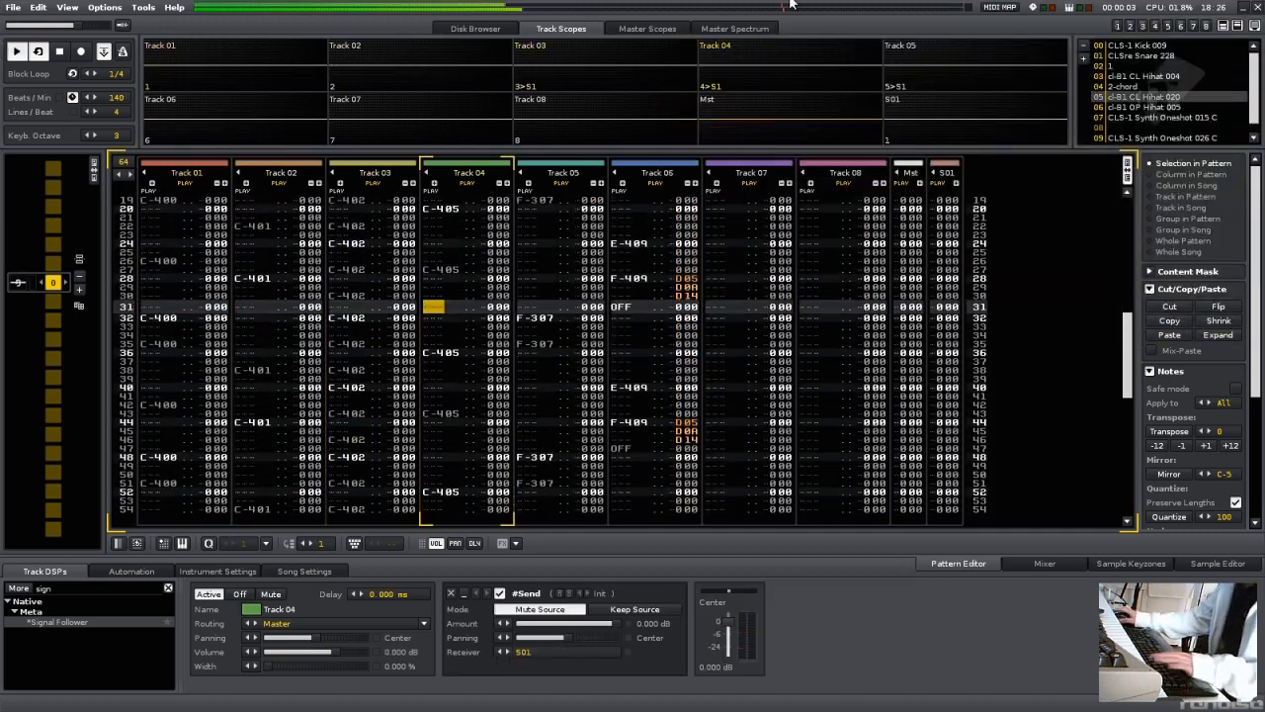
key("Tab")
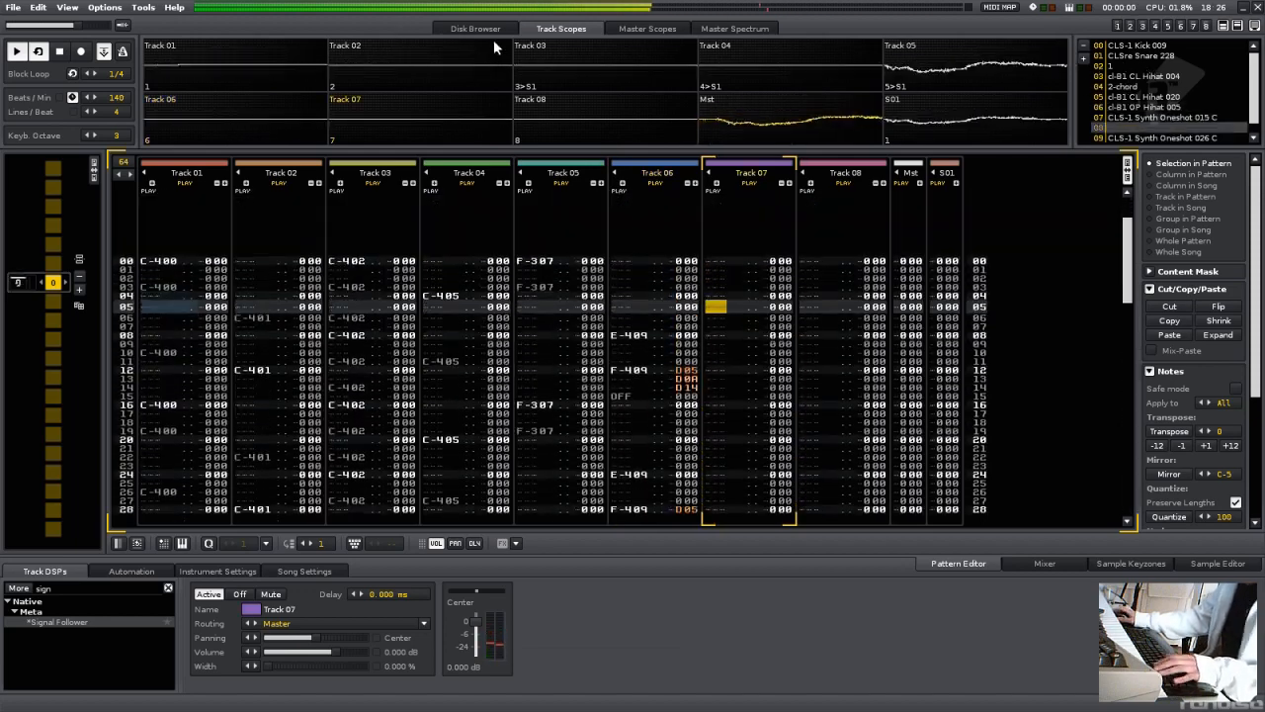
left_click(480, 28)
scroll(640, 91, "down", 2)
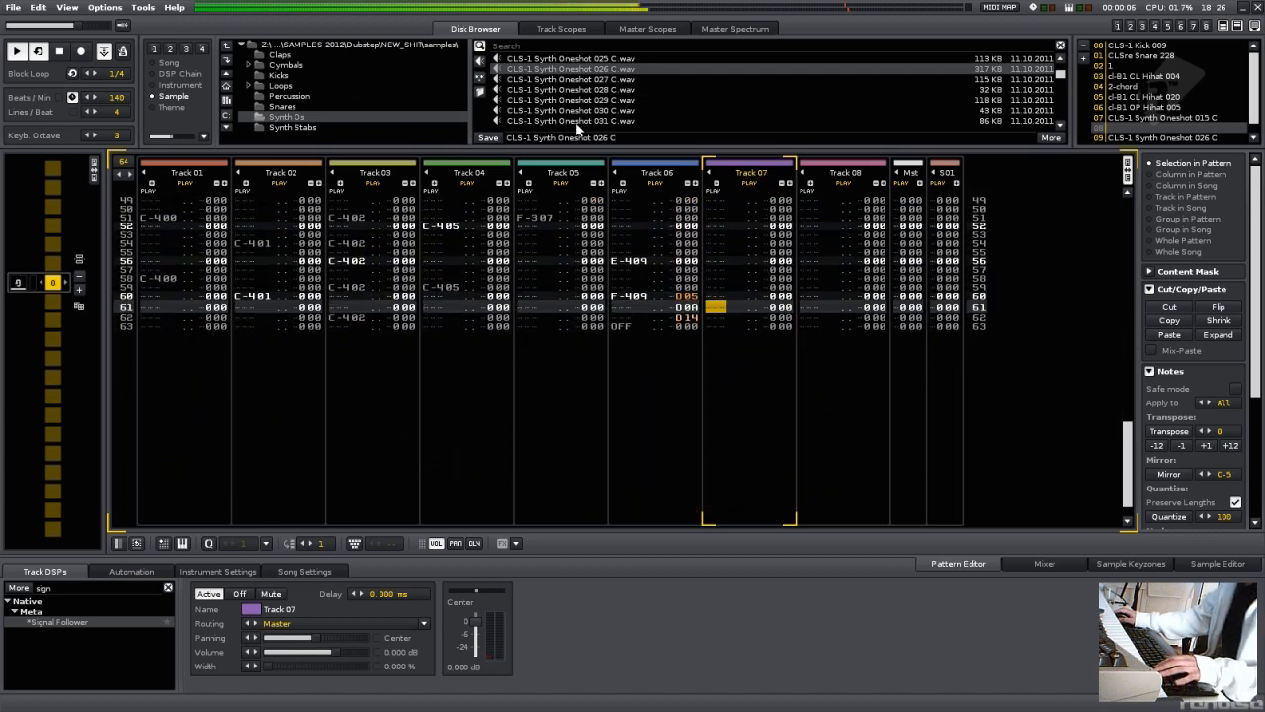
key("space")
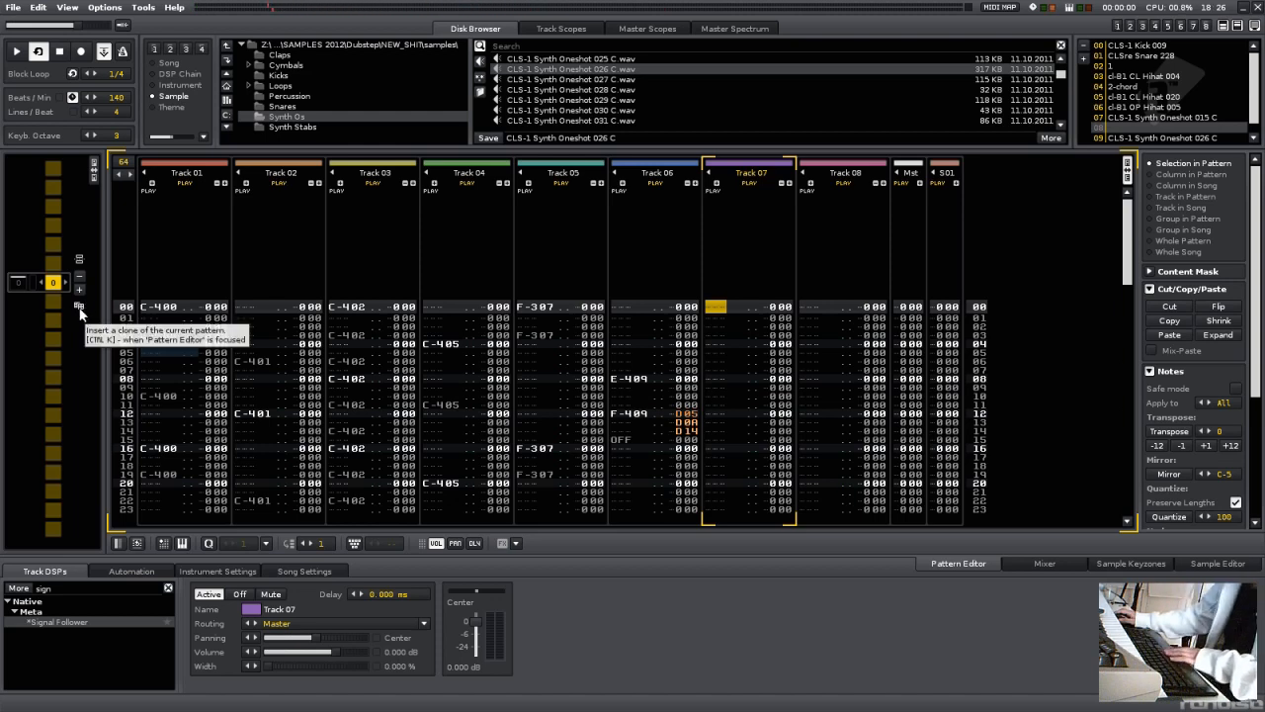
Step: Insert a clone of pattern 0 and return to pattern 0 with the track scopes shown
left_click(79, 310)
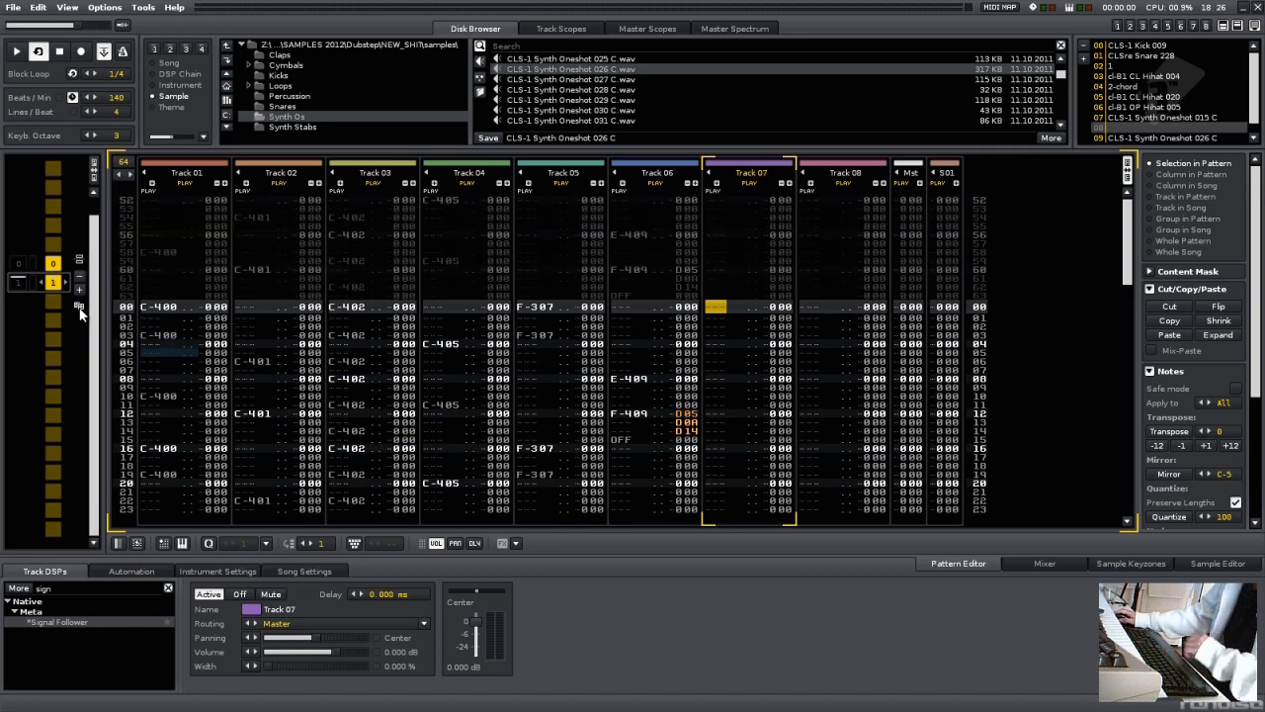
key("ctrl+Up")
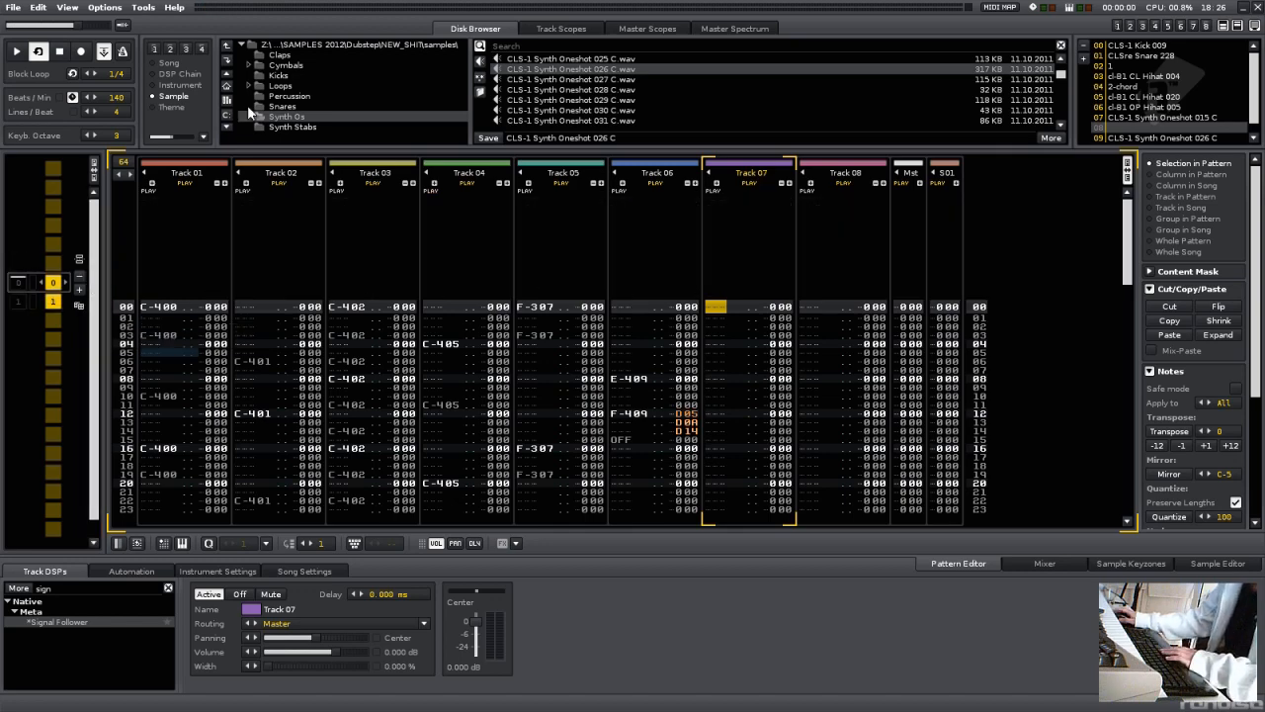
left_click(561, 29)
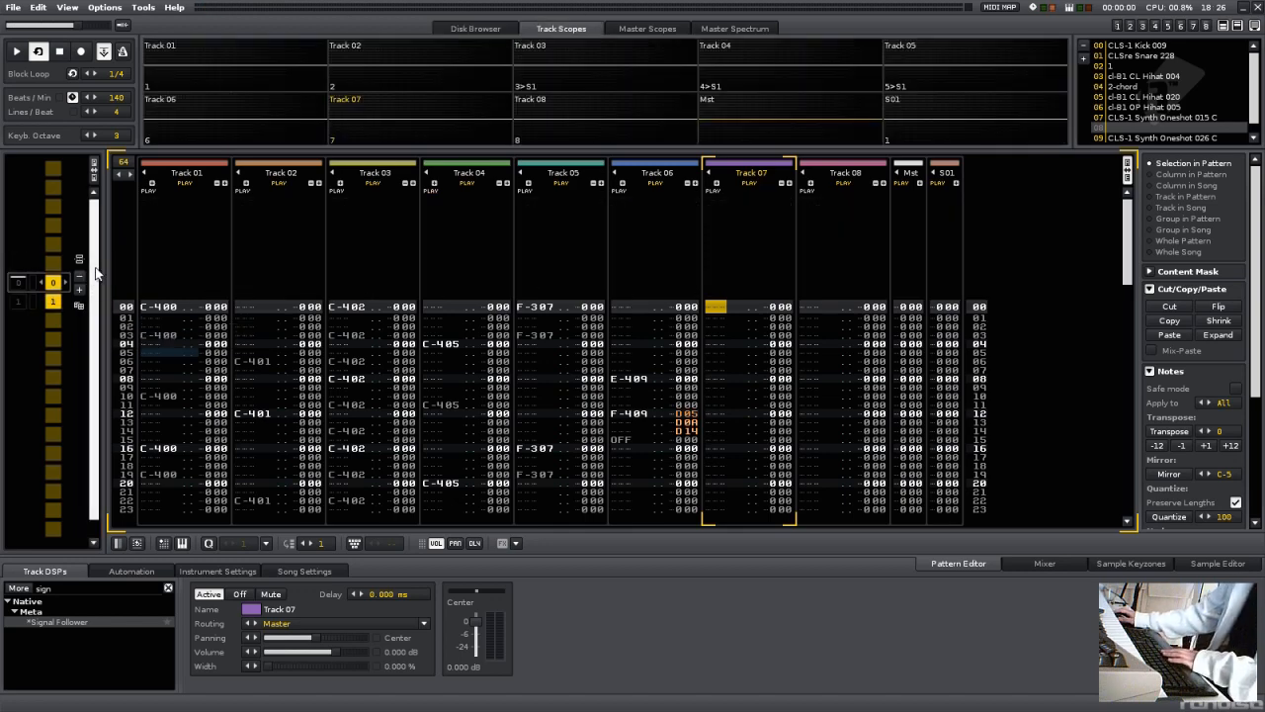
Step: With Track 06 active and the pattern playing, try several synth one-shots and load CLS-1 Synth Oneshot 038 C as instrument 0A
left_click(174, 48)
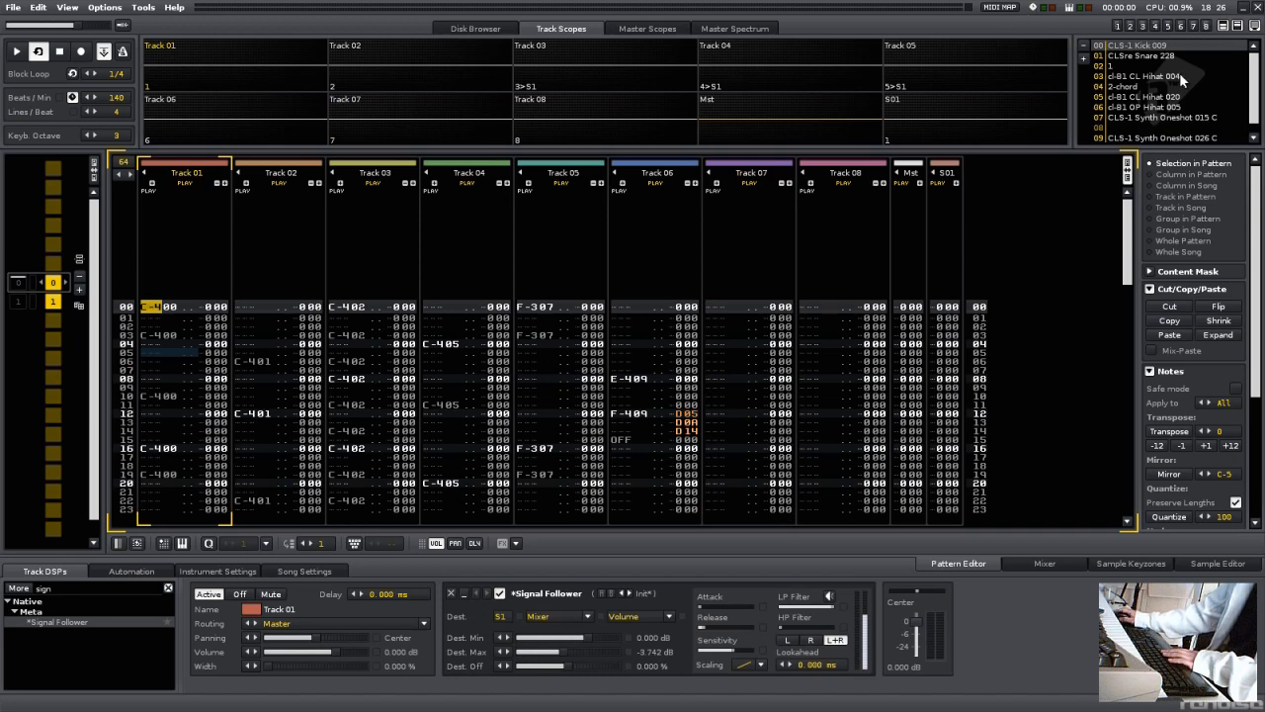
key("Tab")
key("Tab")
key("Tab")
key("Tab")
key("Tab")
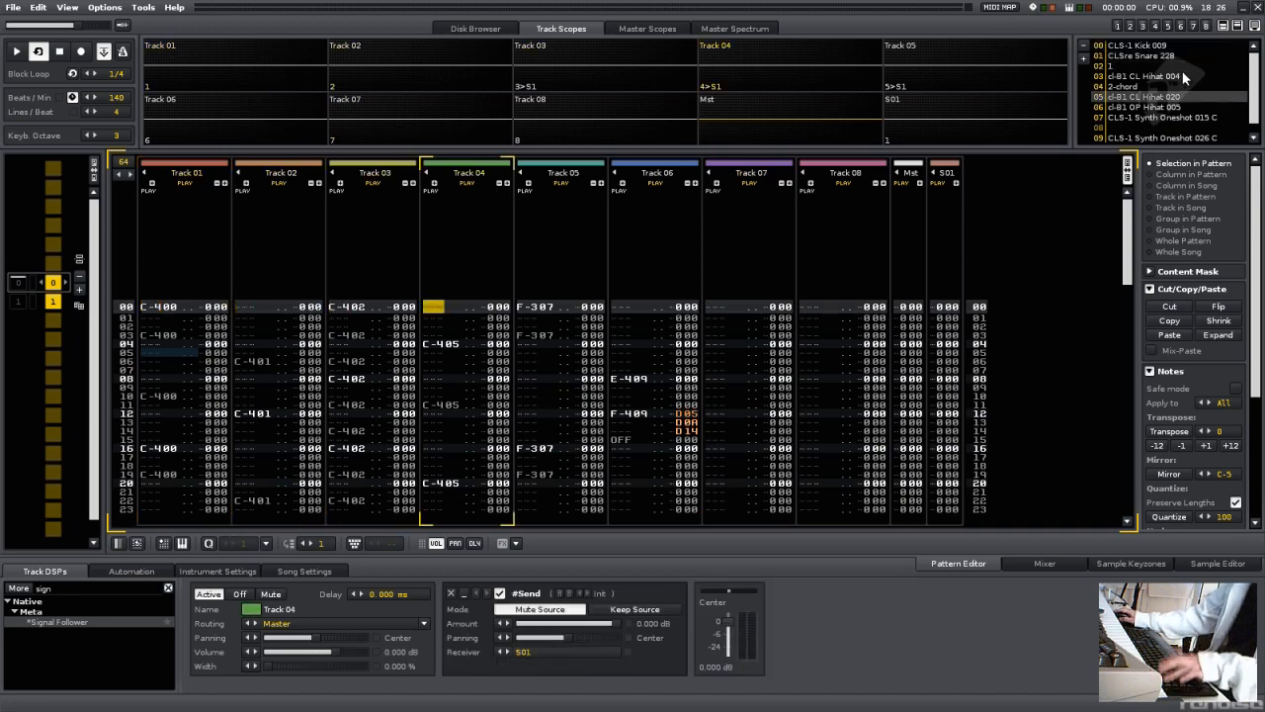
key("space")
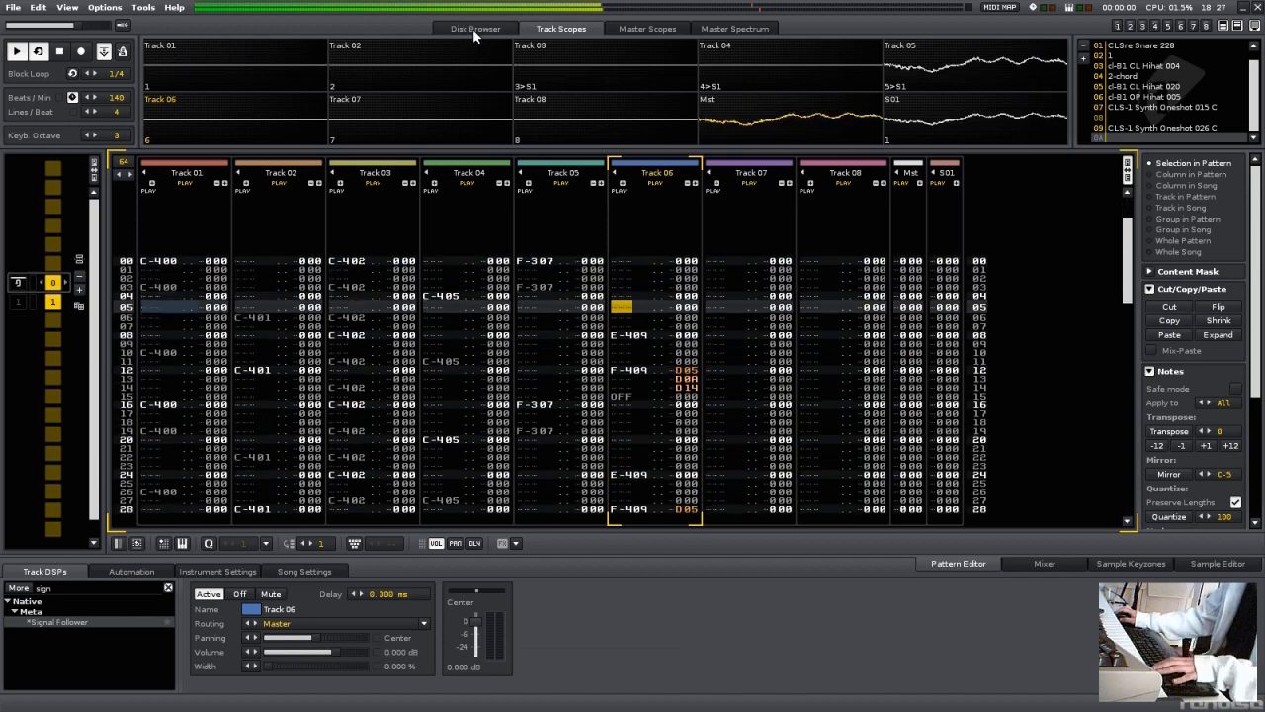
left_click(472, 27)
double_click(719, 88)
scroll(721, 91, "down", 5)
double_click(721, 93)
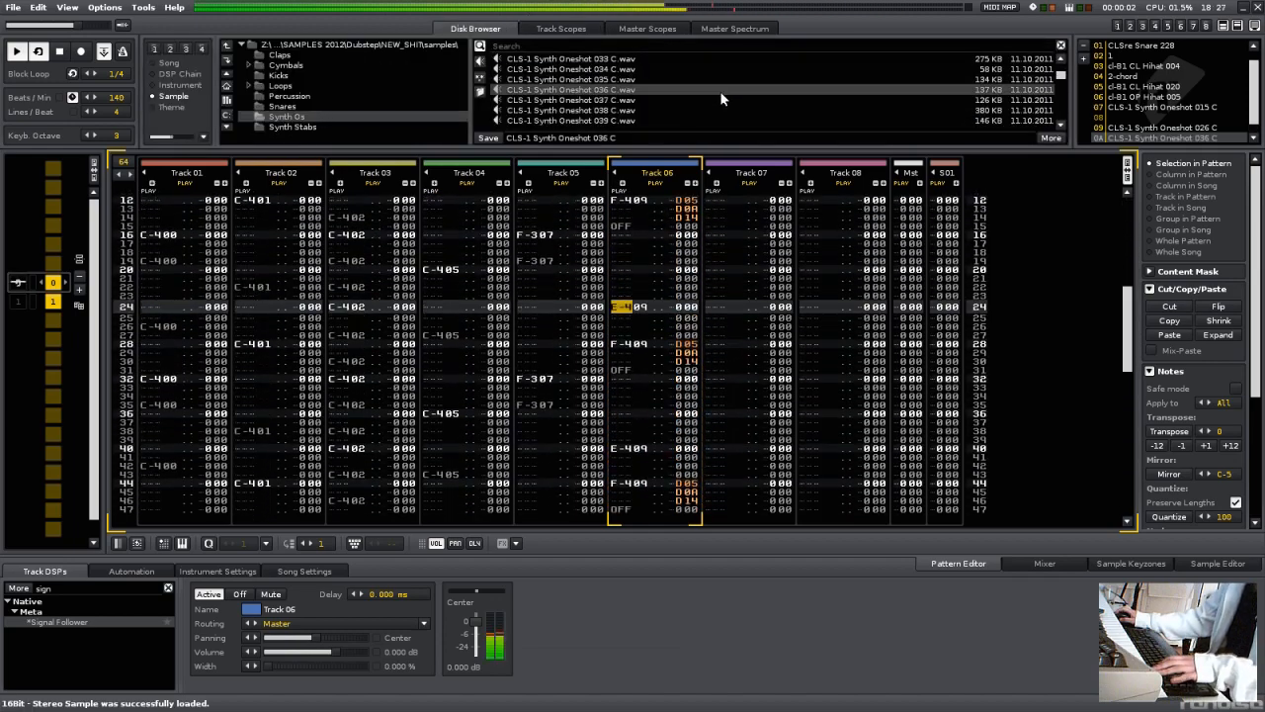
double_click(706, 110)
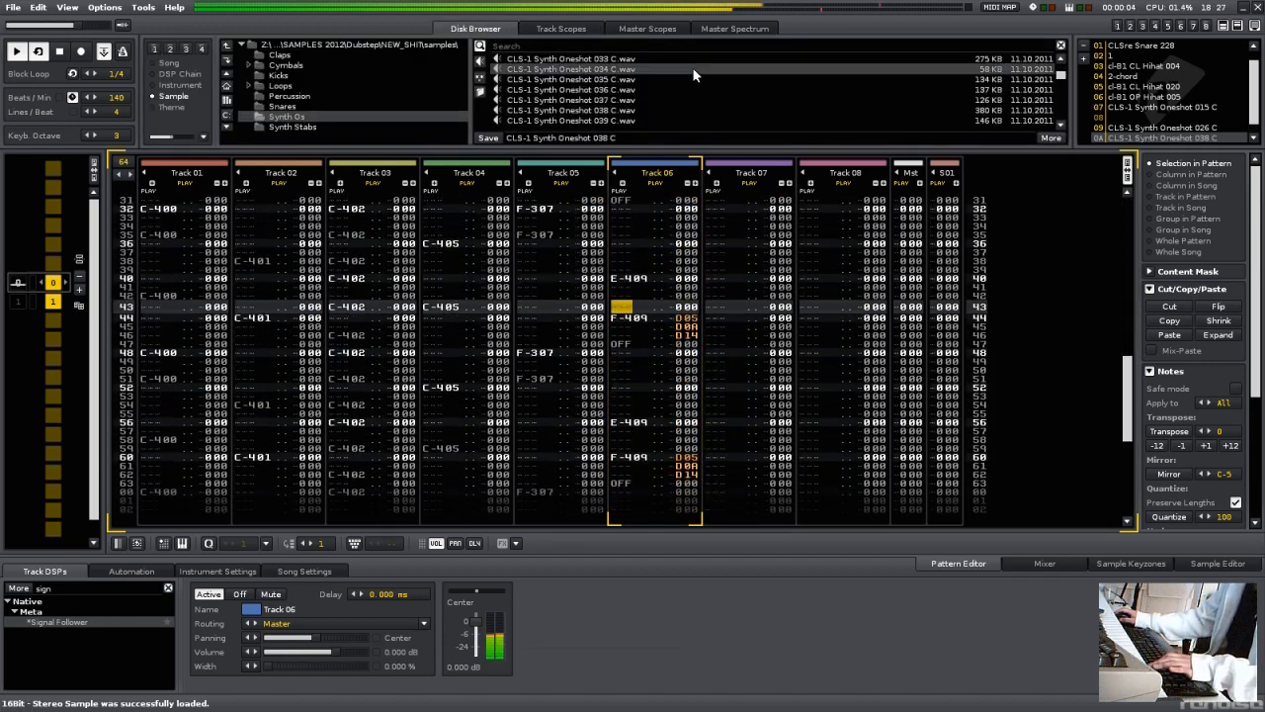
Step: Enter an F-4 note with instrument 0A on line 01 of Track 06
key("space")
key("space")
key("space")
key("Escape")
key("Escape")
key("space")
key("space")
key("Escape")
key("r")
key("Escape")
key("space")
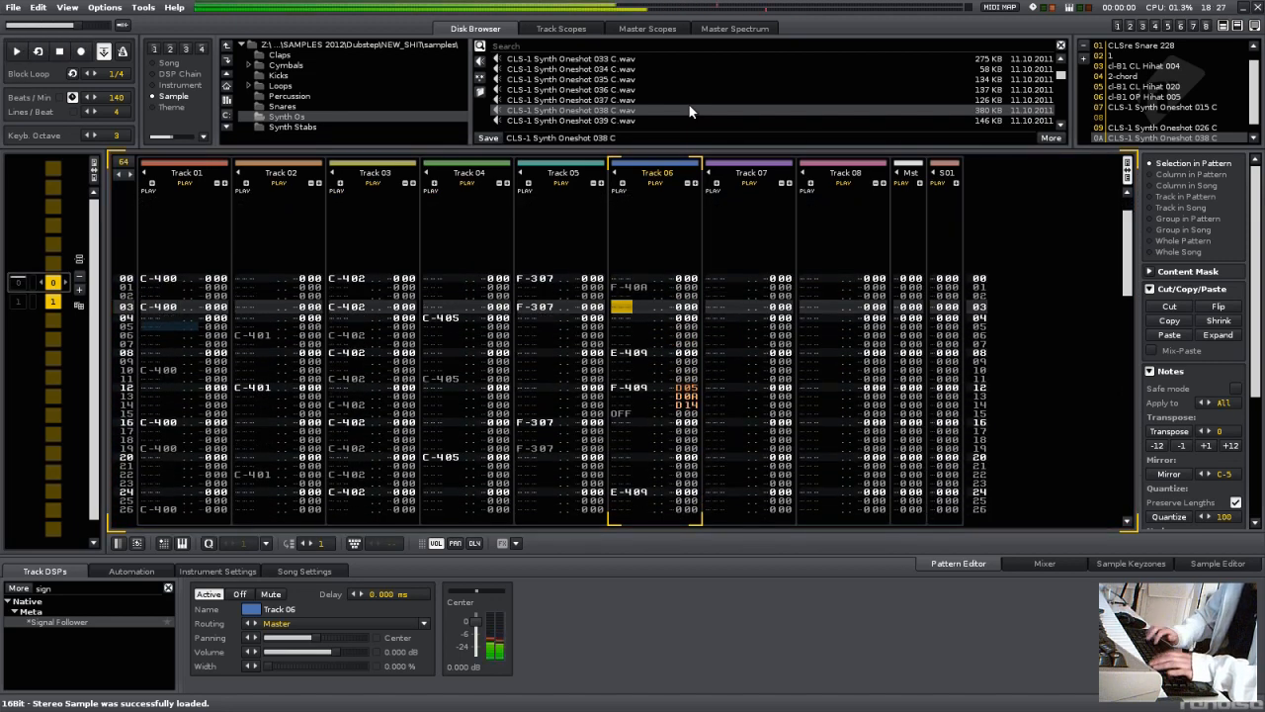
Step: Add an F-3 note with instrument 0A on line 04 of Track 06 and a volume-cut effect C0A on line 03
key("space")
key("space")
key("Escape")
key("space")
key("space")
key("space")
key("KP_Divide")
key("space")
key("space")
key("r")
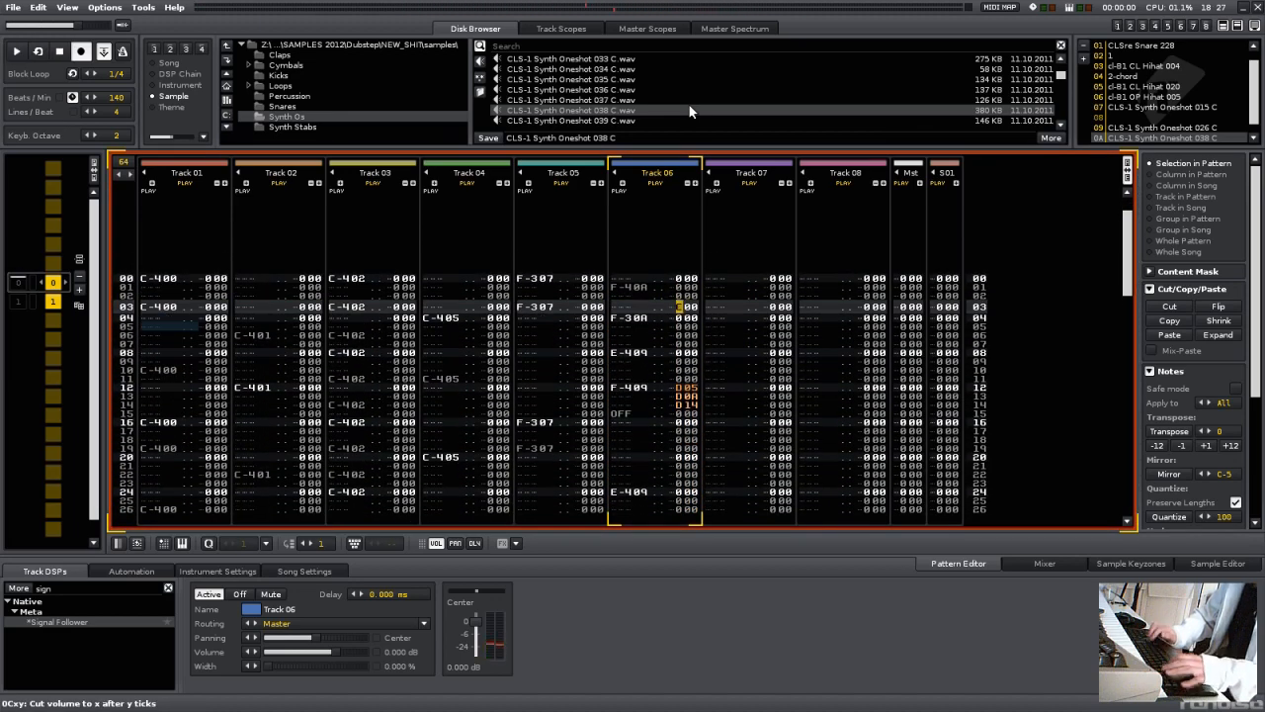
type("0A")
key("Escape")
Step: Enter an E-3 note with instrument 0A and effect C05 on line 07 of Track 06, and delete the note on line 08
key("space")
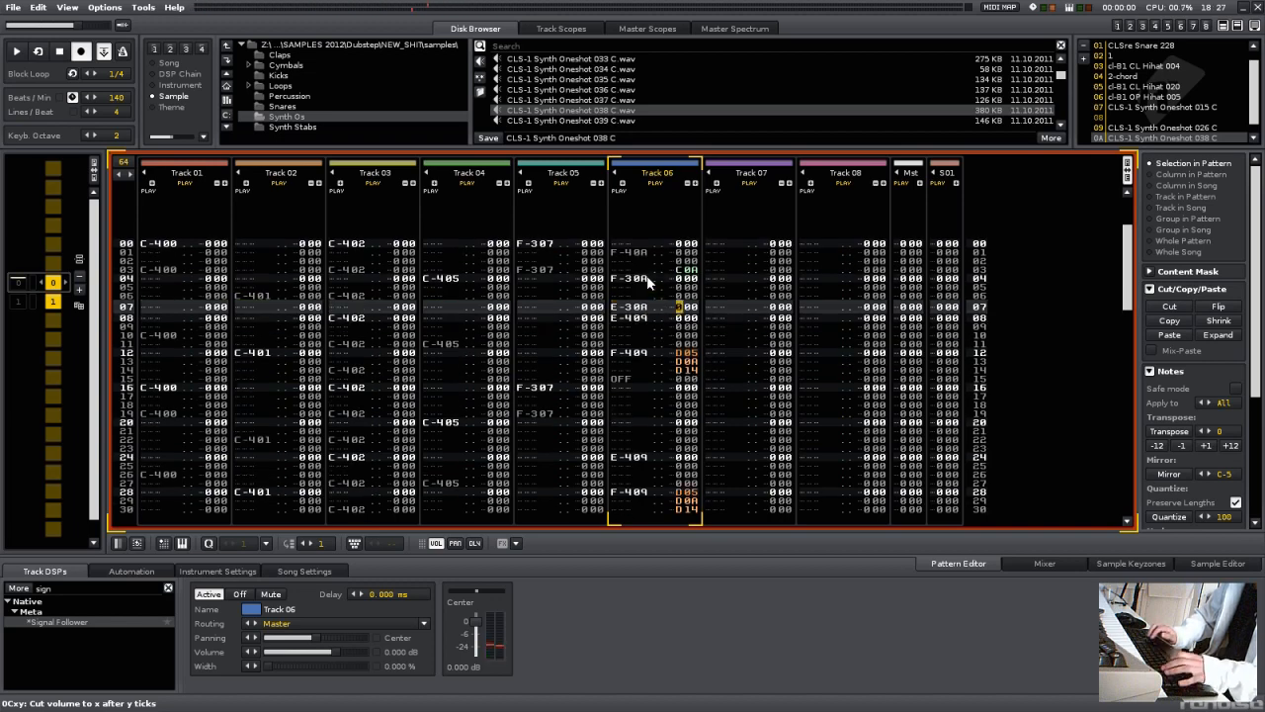
type("5")
key("Escape")
key("space")
key("space")
key("shift+Tab")
key("Escape")
key("Delete")
key("space")
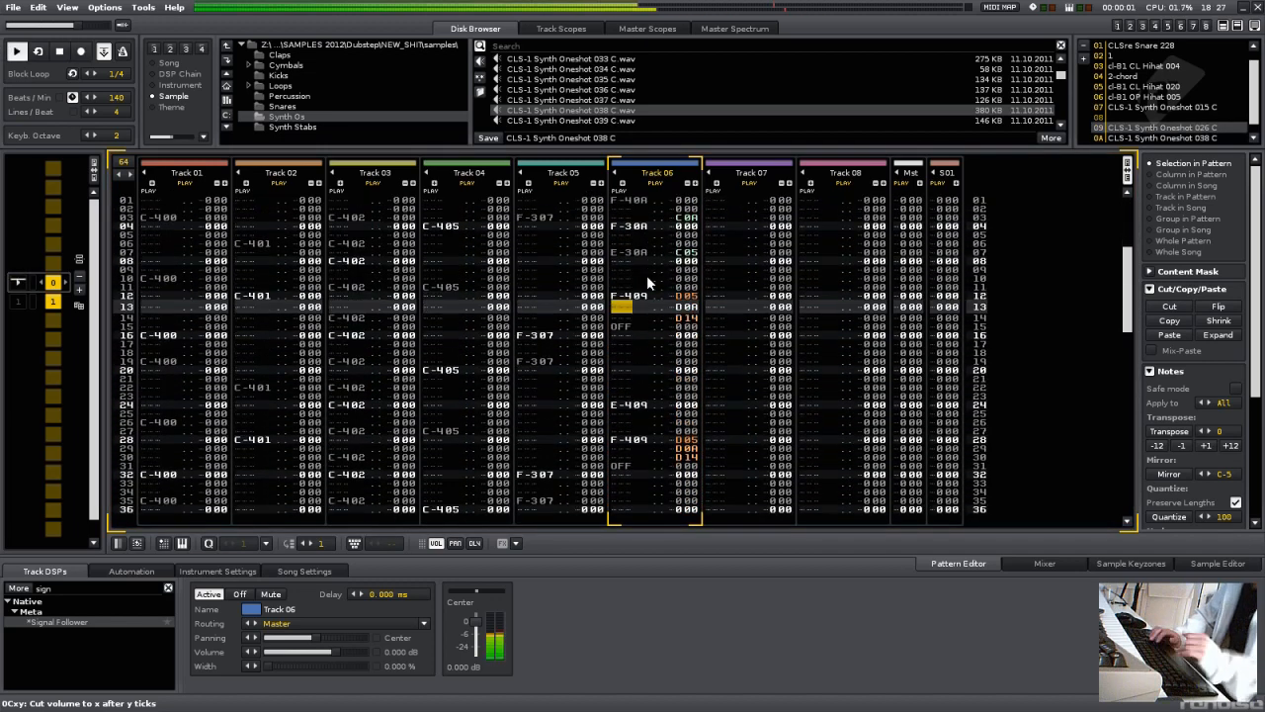
Step: Move to Track 07, try CLS-1 Synth Oneshot 041 C, and load CLS-1 Synth Oneshot 038 C as instrument 0B
key("Tab")
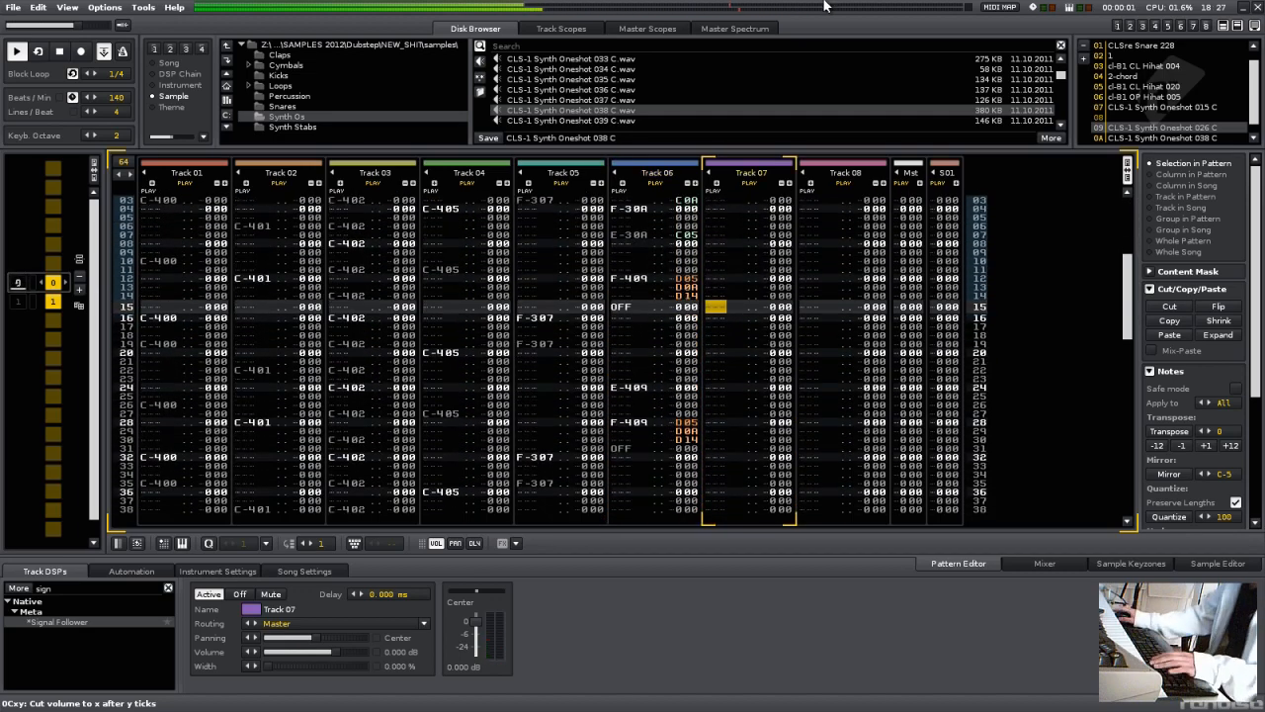
scroll(741, 104, "down", 2)
double_click(734, 100)
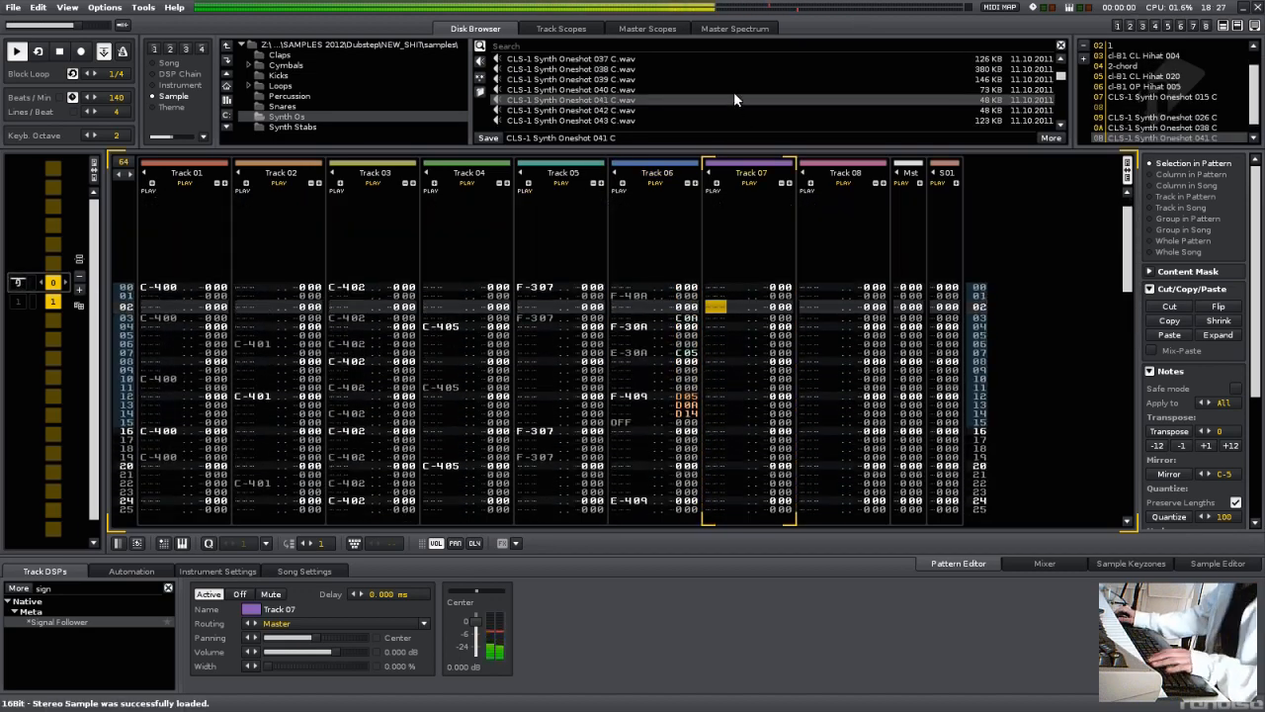
double_click(733, 69)
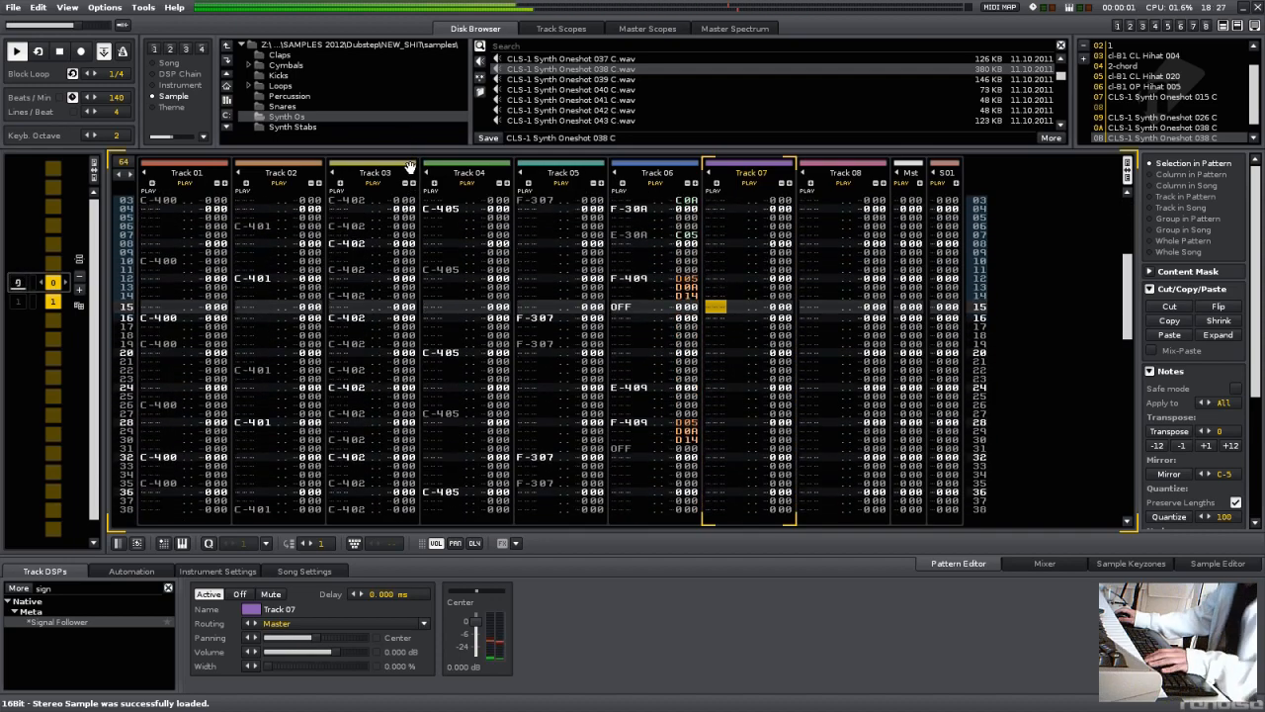
Step: Try an F#-3 note with instrument 0B on line 09 of Track 07
key("5")
key("space")
key("space")
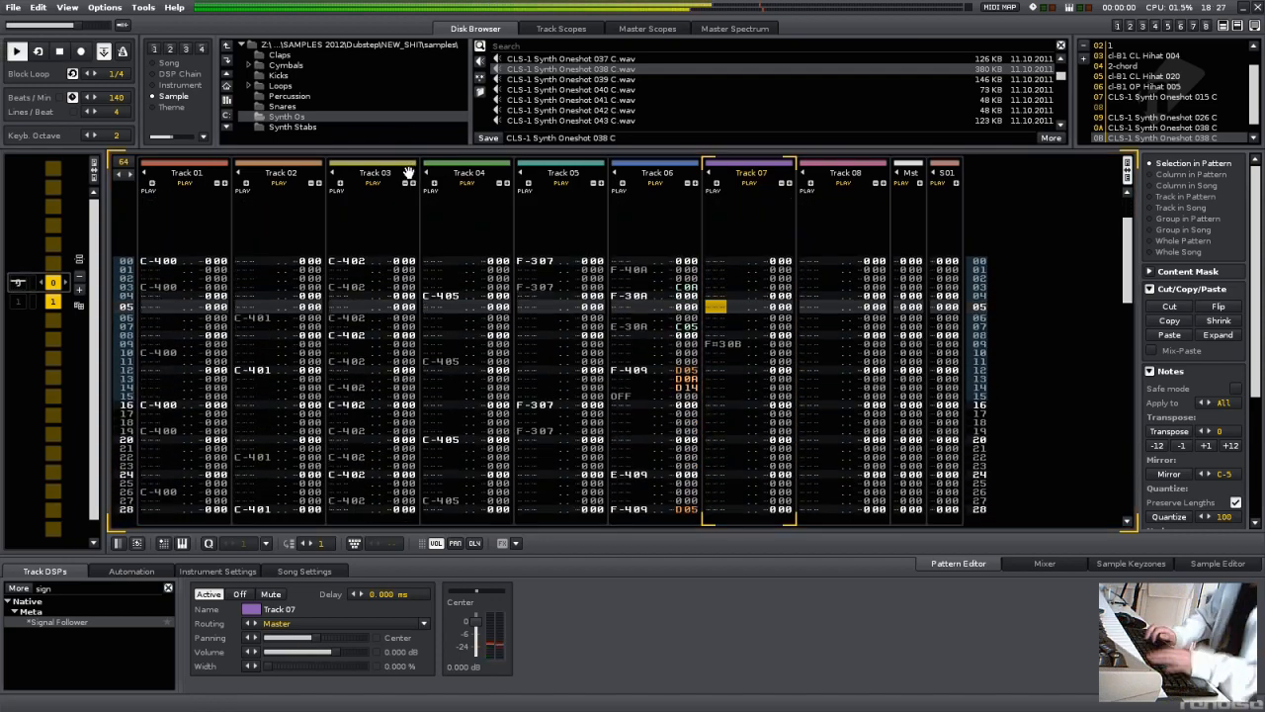
Step: Replace Track 07's note with a G-3 on line 10, add a note-off on line 12, and play the result
key("Escape")
key("6")
key("a")
key("Up")
key("Up")
key("Up")
key("5")
key("5")
key("Up")
key("Up")
key("t")
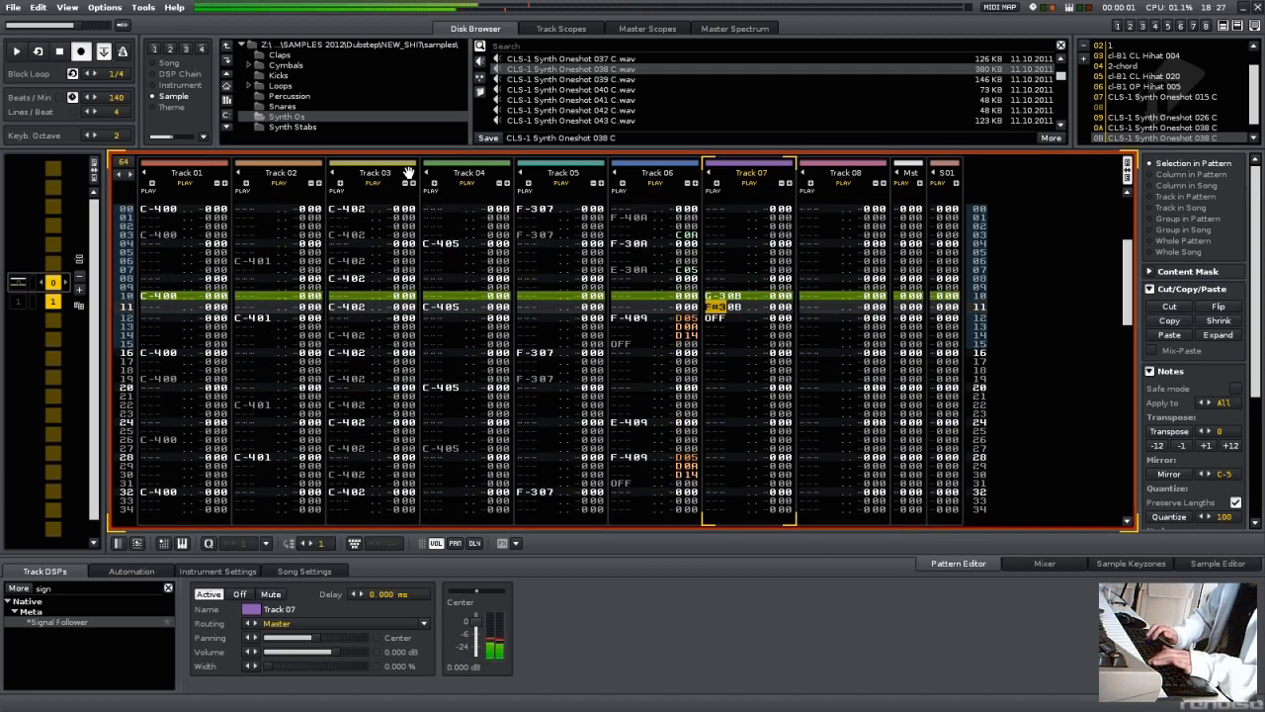
key("Delete")
key("Escape")
key("space")
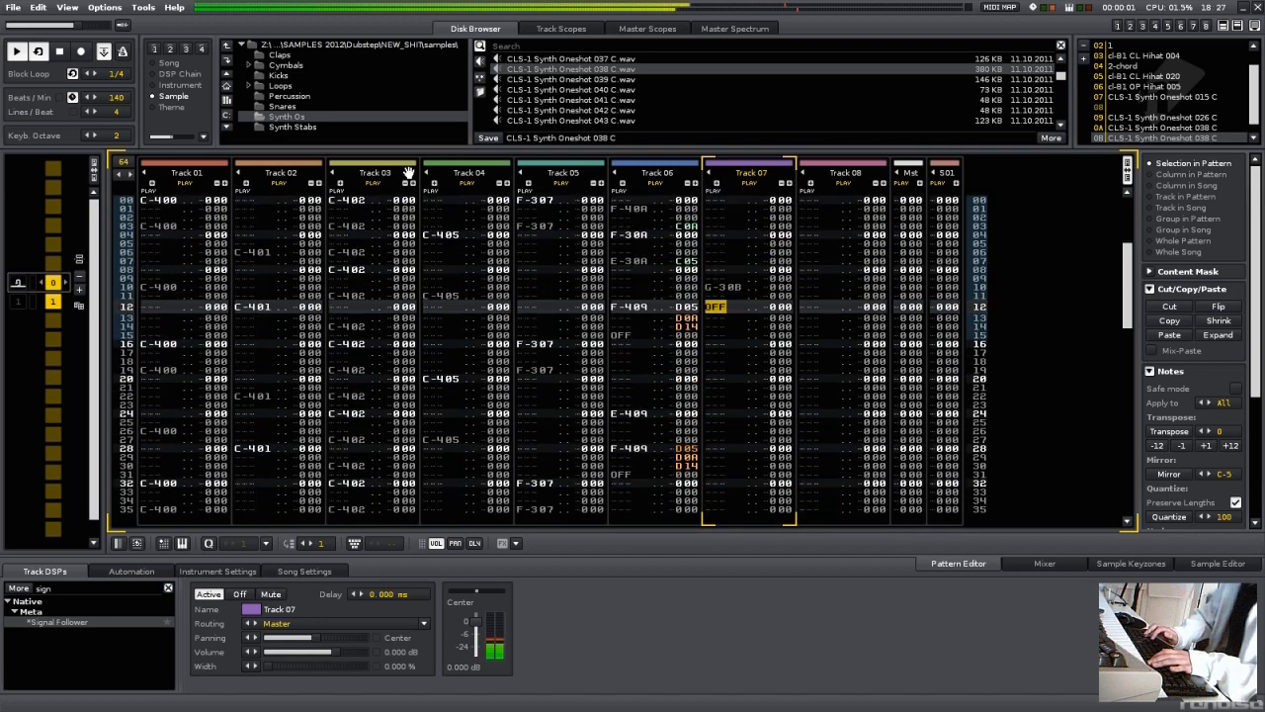
Step: Replace Track 07's G-3 with an F#-3 note on line 09, keep line 11 empty, and play the loop
key("Escape")
key("Down")
key("5")
key("Delete")
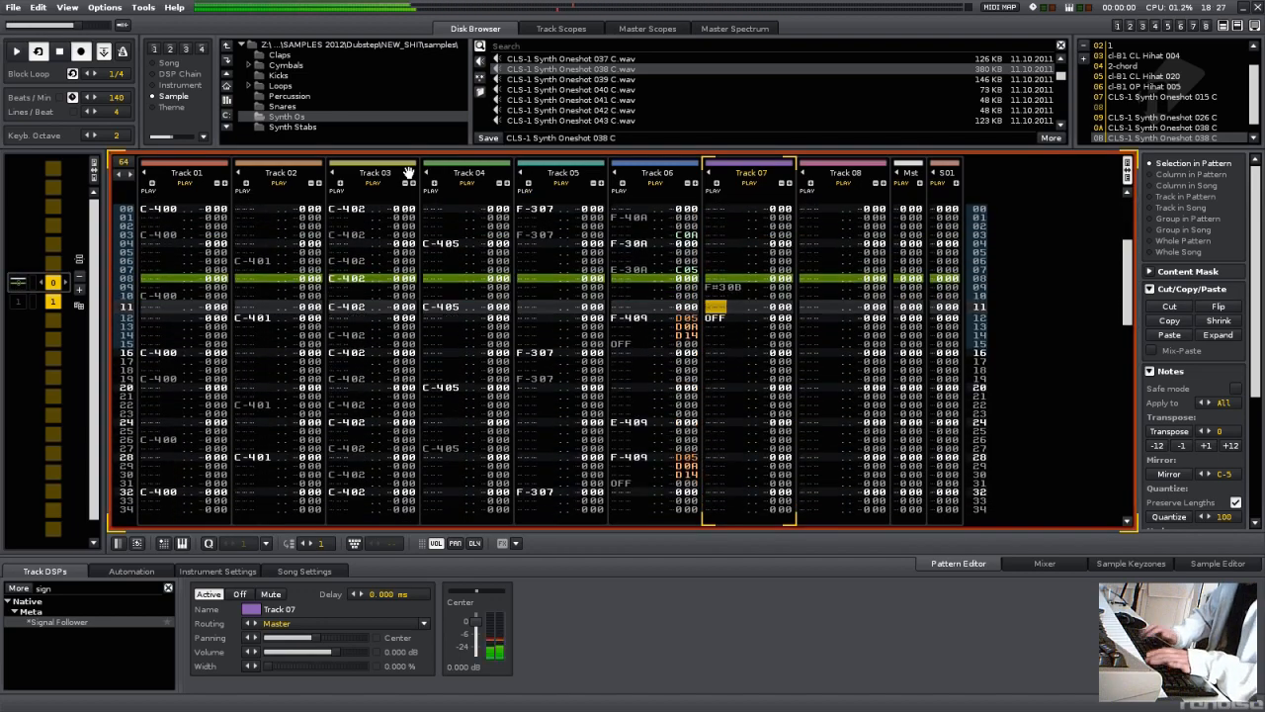
key("Escape")
key("space")
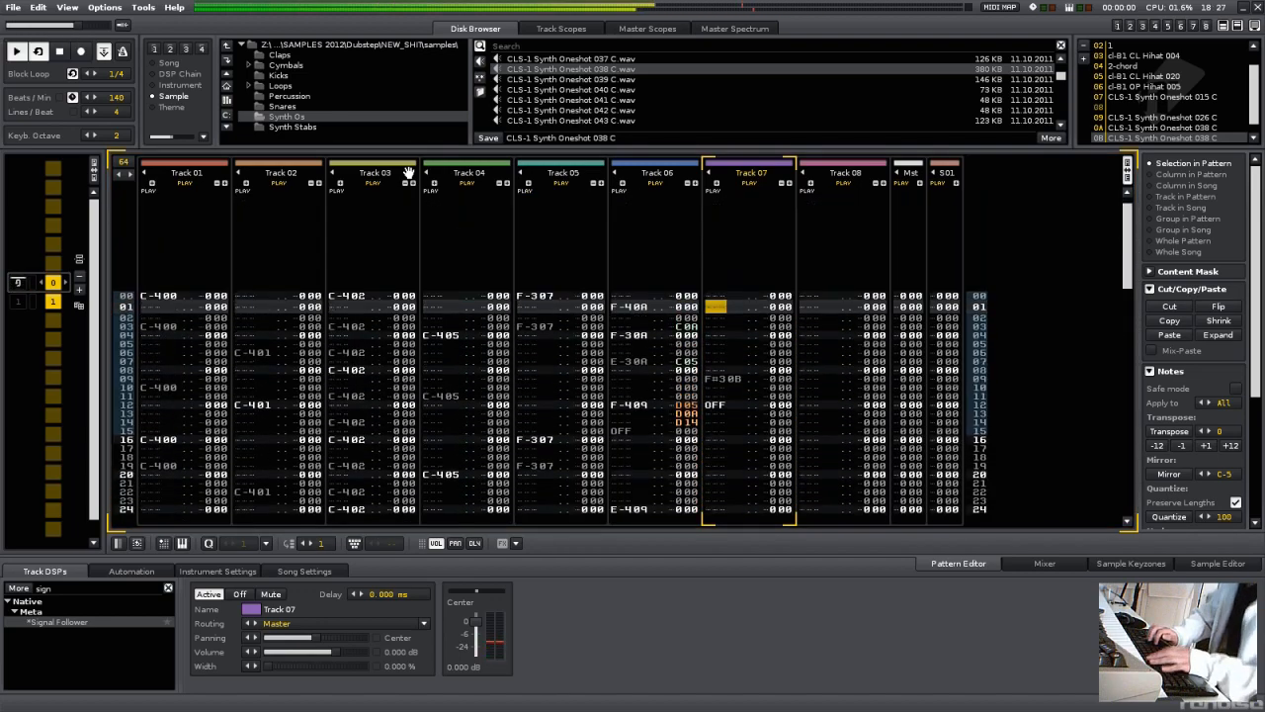
key("Escape")
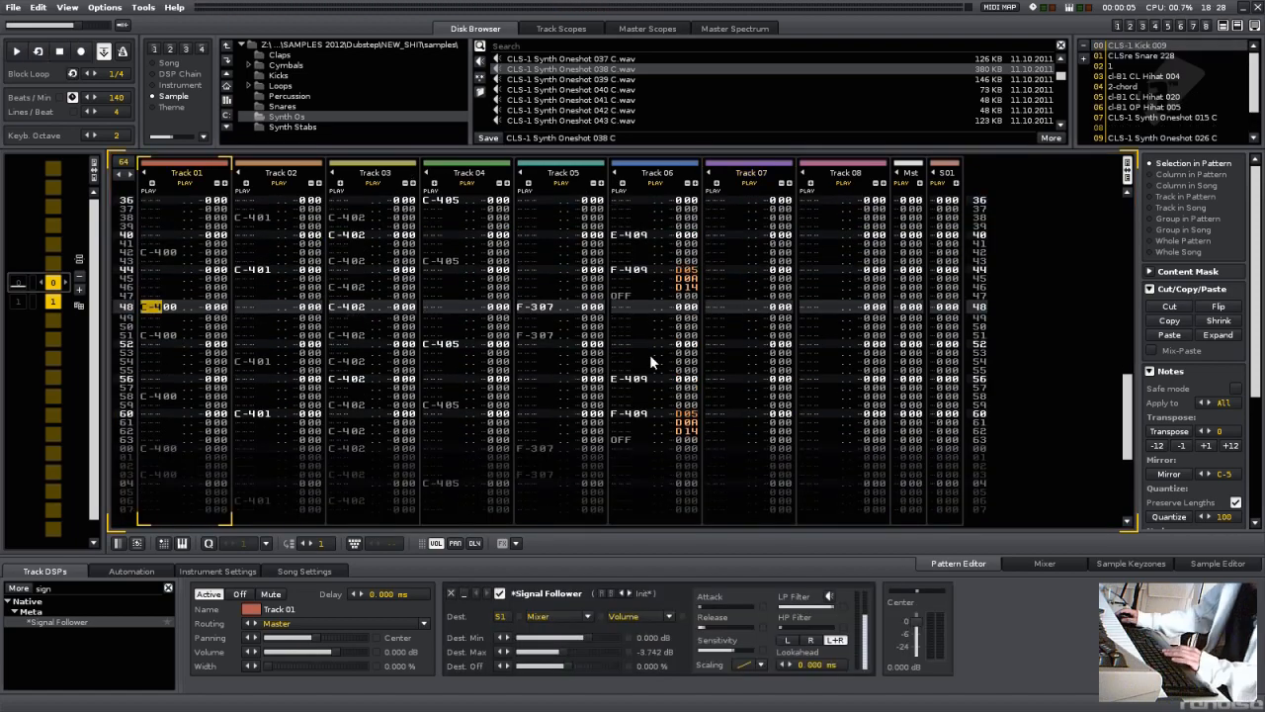
Step: Copy the block starting at line 12 across all tracks and paste it at lines 48, 52 and 56 as an ending fill
key("space")
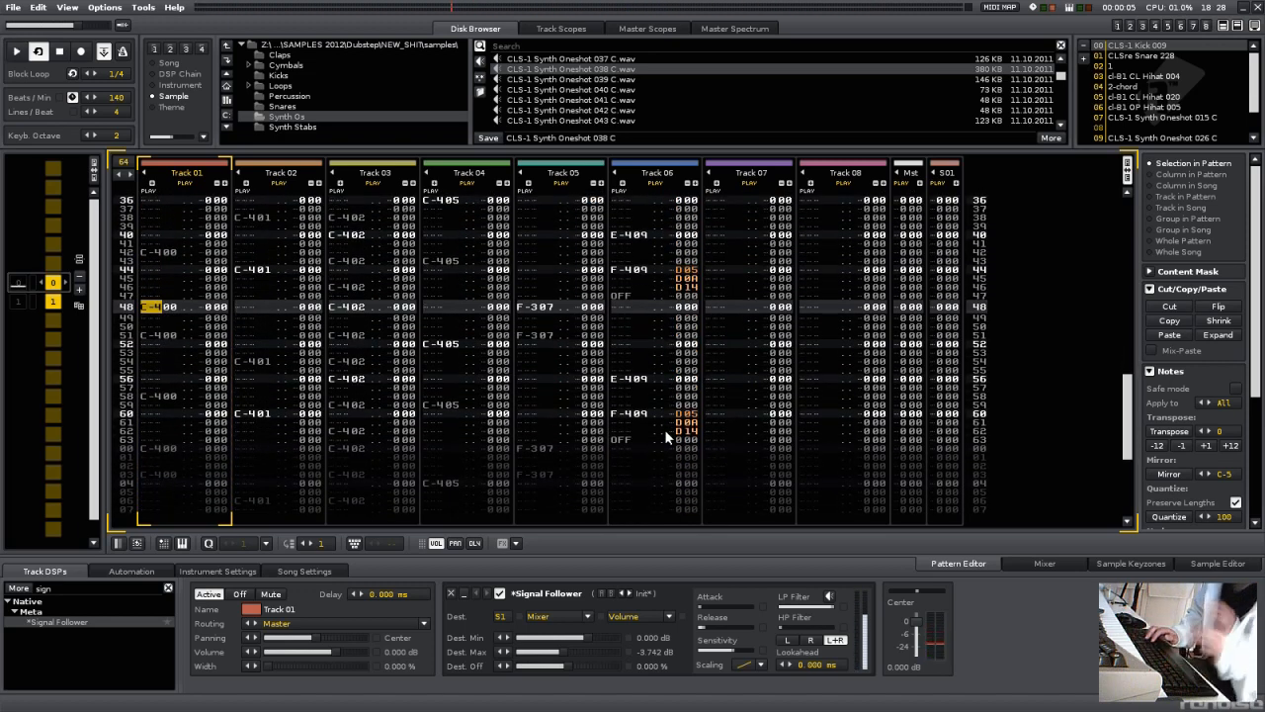
key("space")
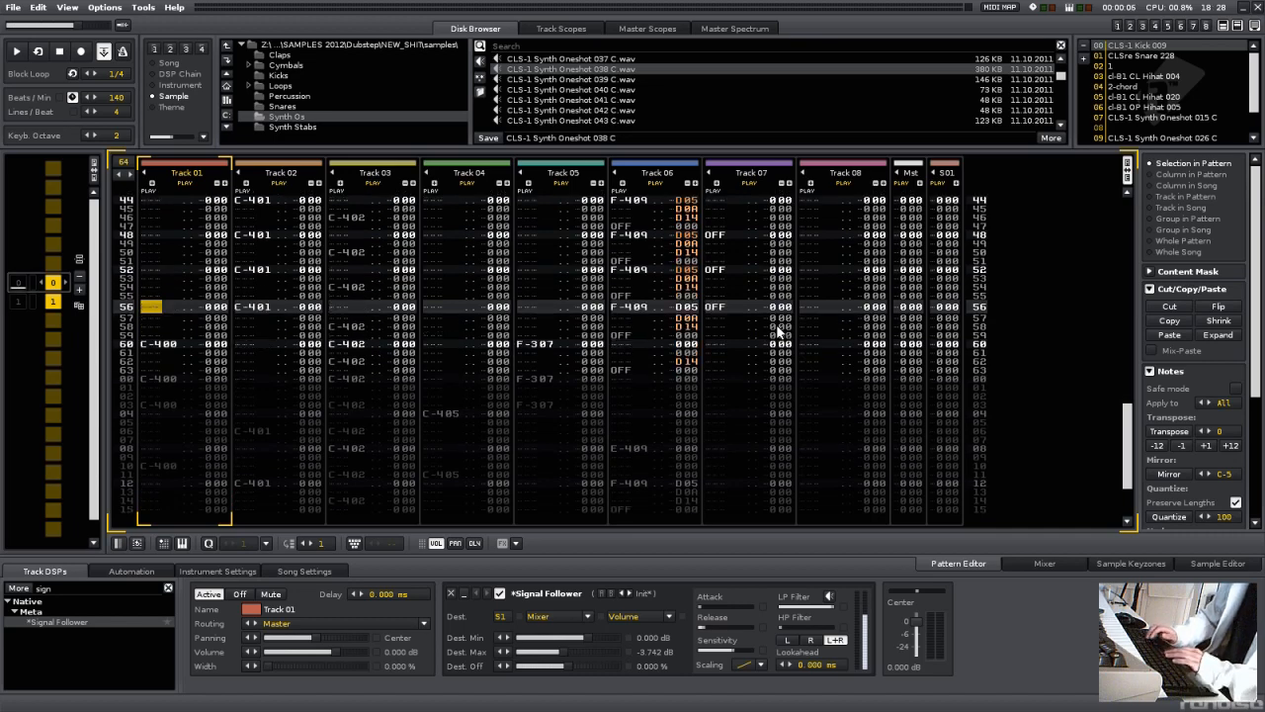
key("Escape")
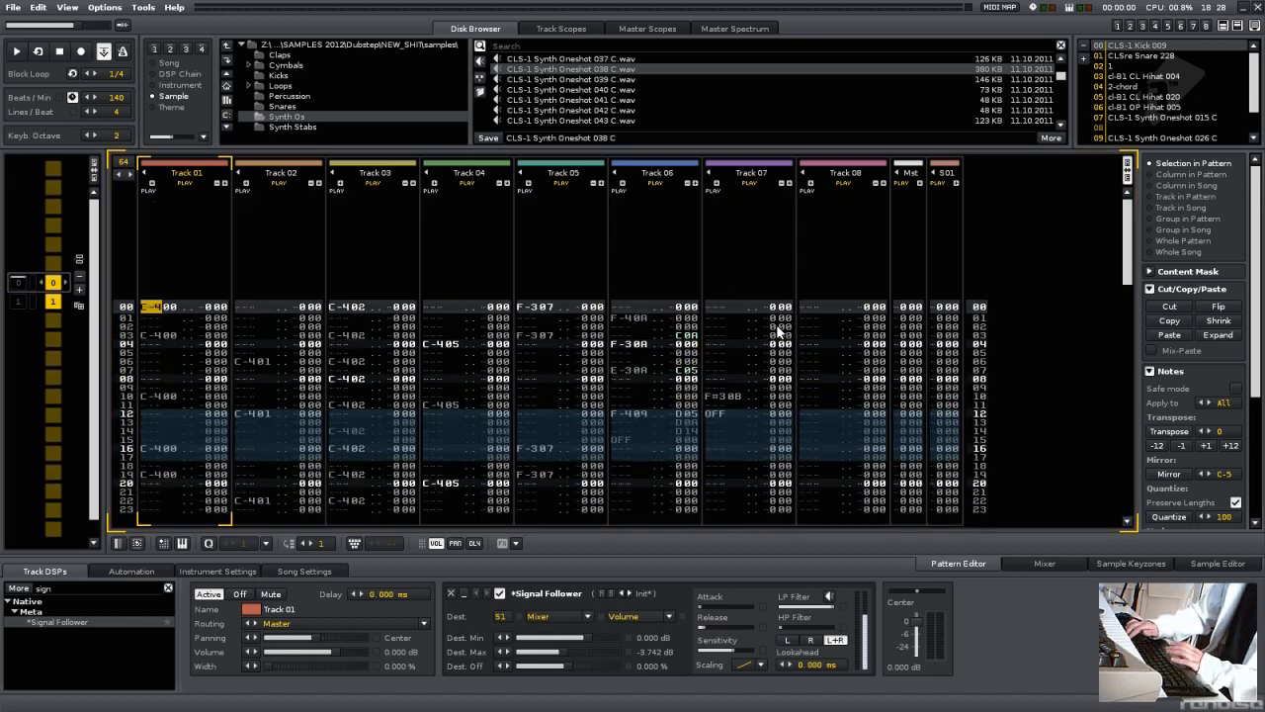
Step: Play the pattern from its first line to check the loop with the synth one-shots
key("space")
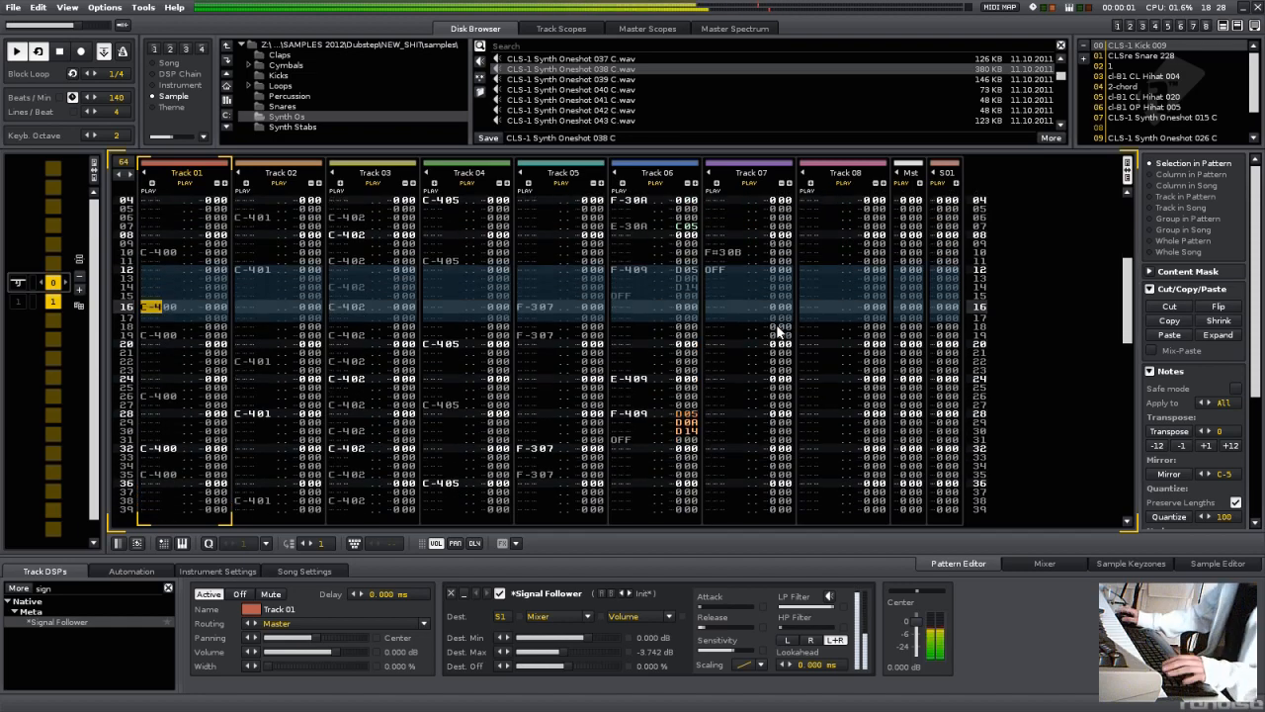
left_click(617, 357)
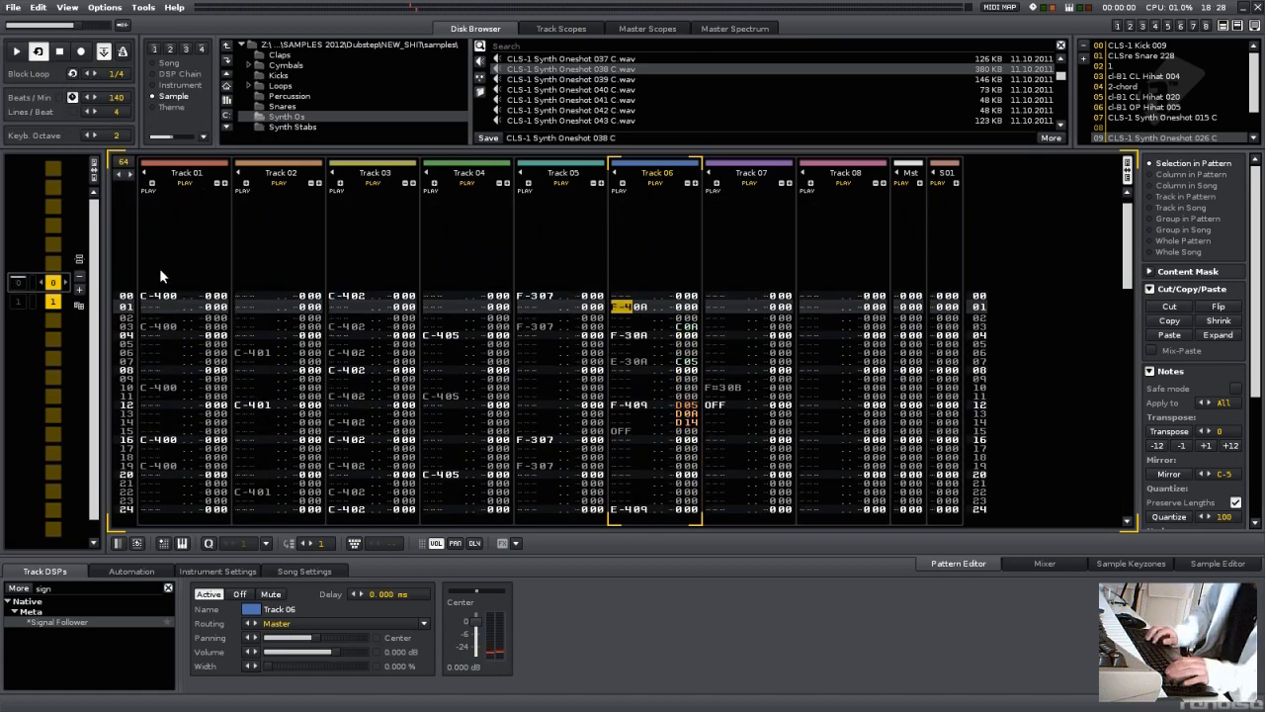
key("shift+Tab")
key("shift+Tab")
key("shift+Tab")
key("shift+Tab")
key("shift+Tab")
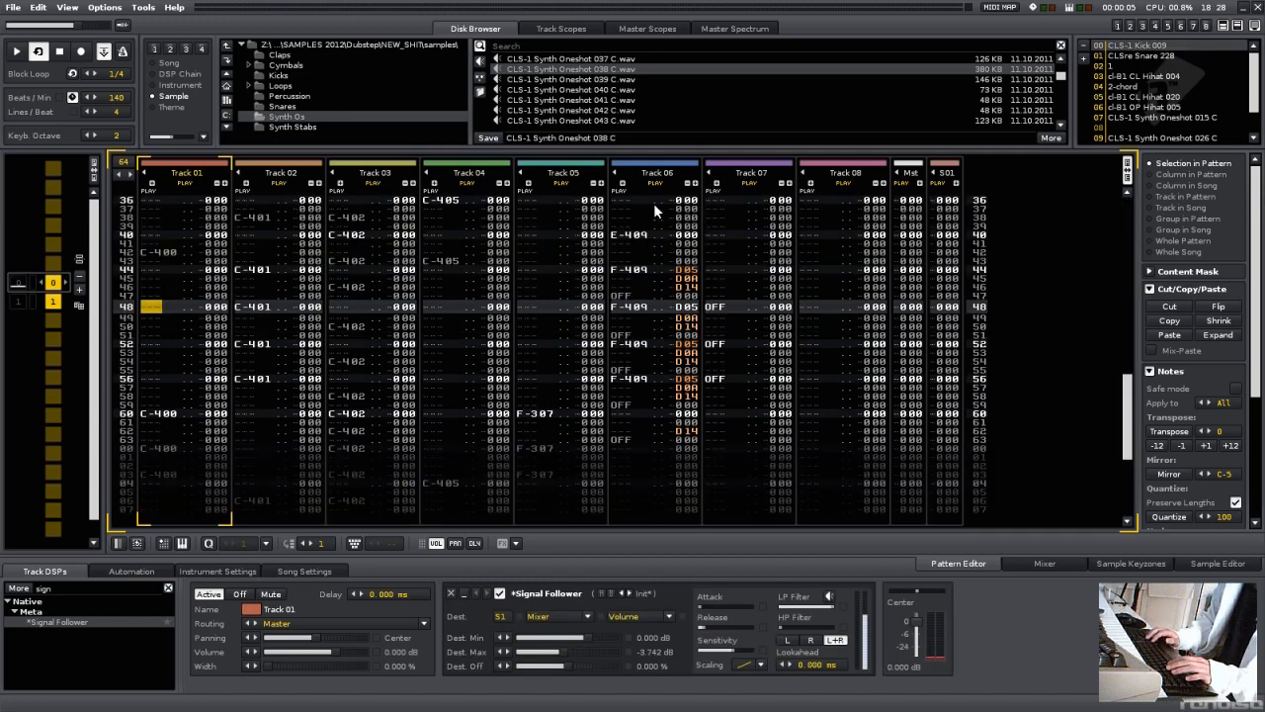
Step: On line 48, replace Track 02's snare with a C-4 kick on Track 01 and an F-3 note with instrument 07 on Track 05
key("F10")
key("space")
key("F9")
key("F11")
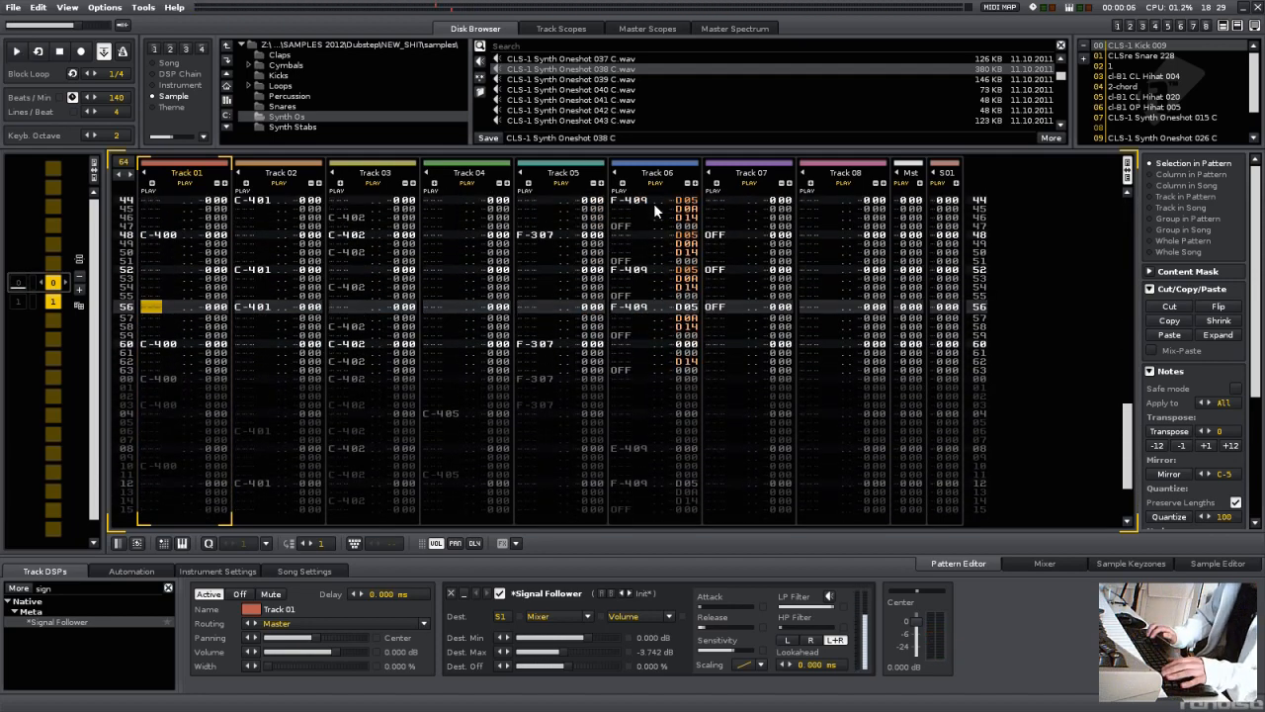
Step: Add an F-4 note with instrument 09 on line 54 of Track 06
left_click(653, 203)
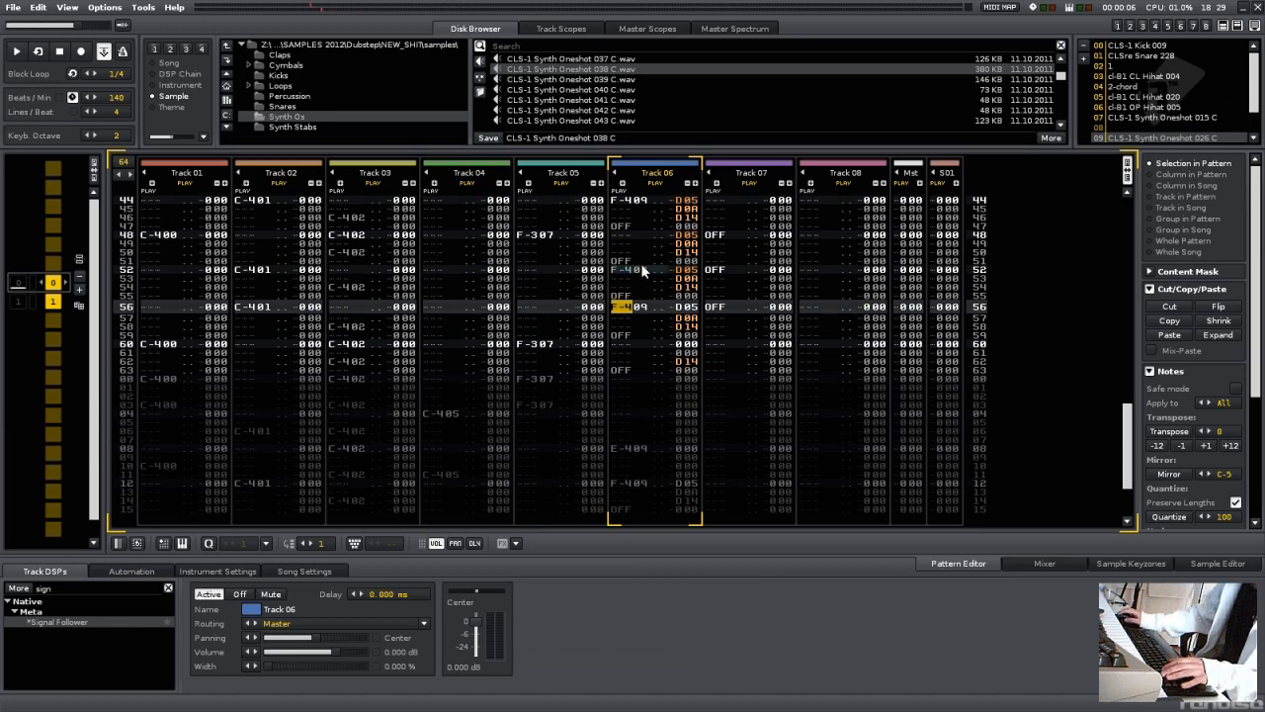
key("Up")
key("Up")
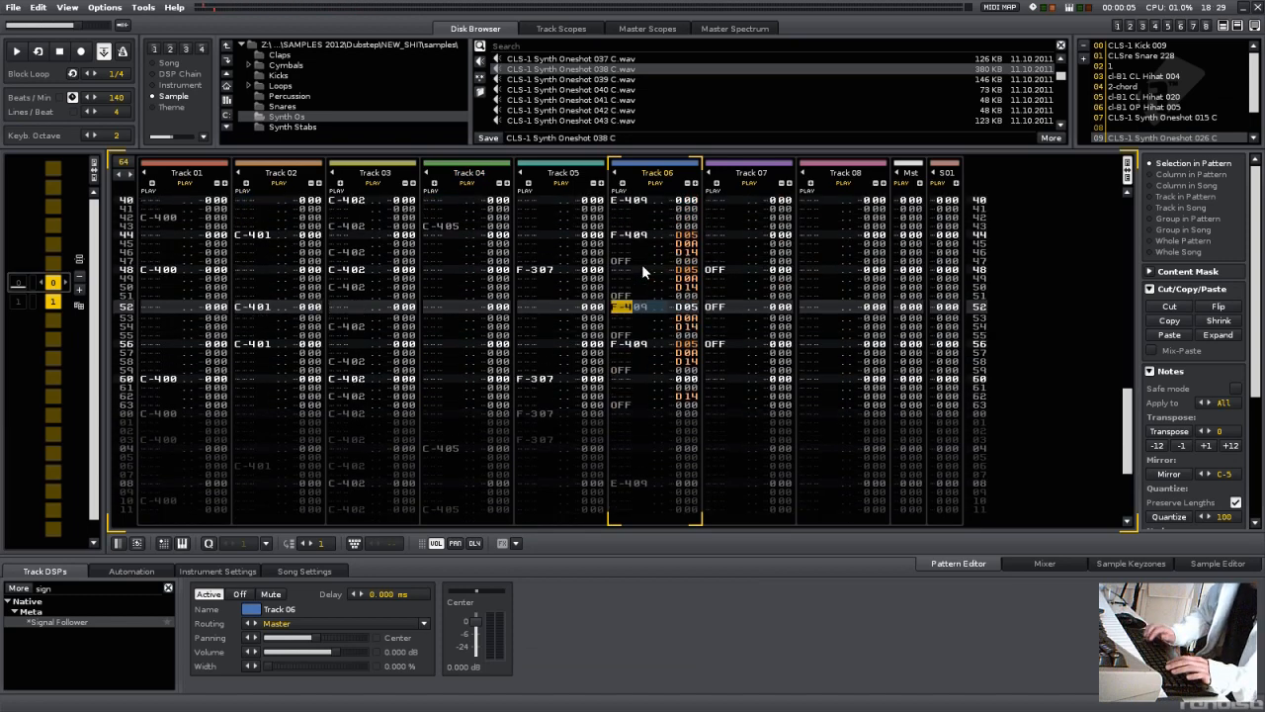
key("Escape")
type("F-409")
key("Down")
key("Escape")
key("Escape")
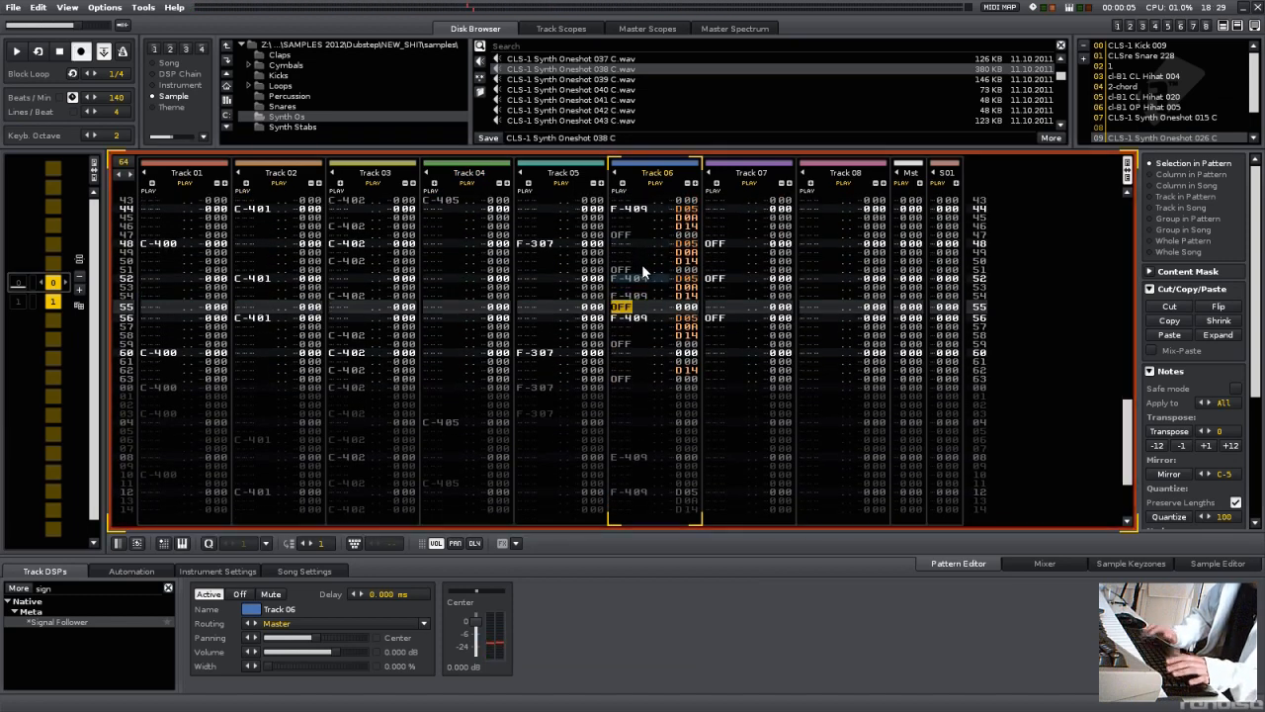
Step: Clear the note-off at row 55 of Track 06, repeat the F-409 hit from row 52 at row 54 with D05 and D0A, and audition it
key("Delete")
key("Up")
left_click_drag(642, 296, 681, 285)
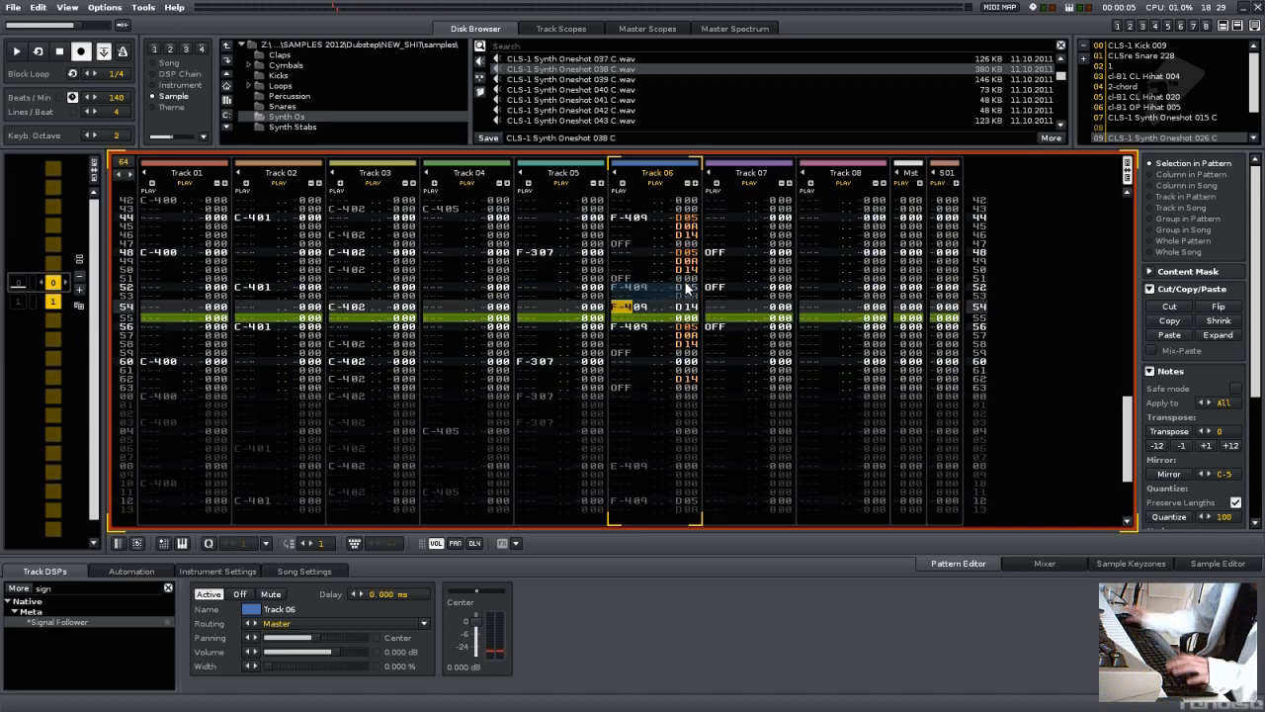
key("space")
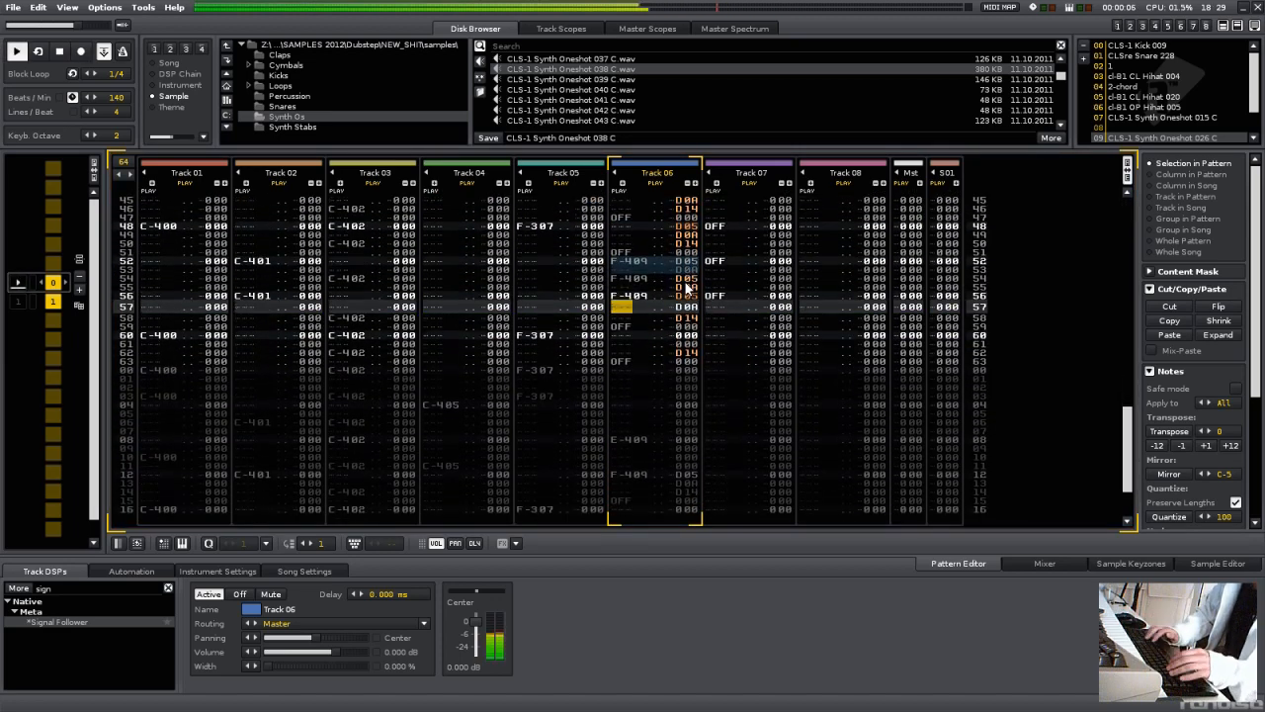
key("space")
key("Escape")
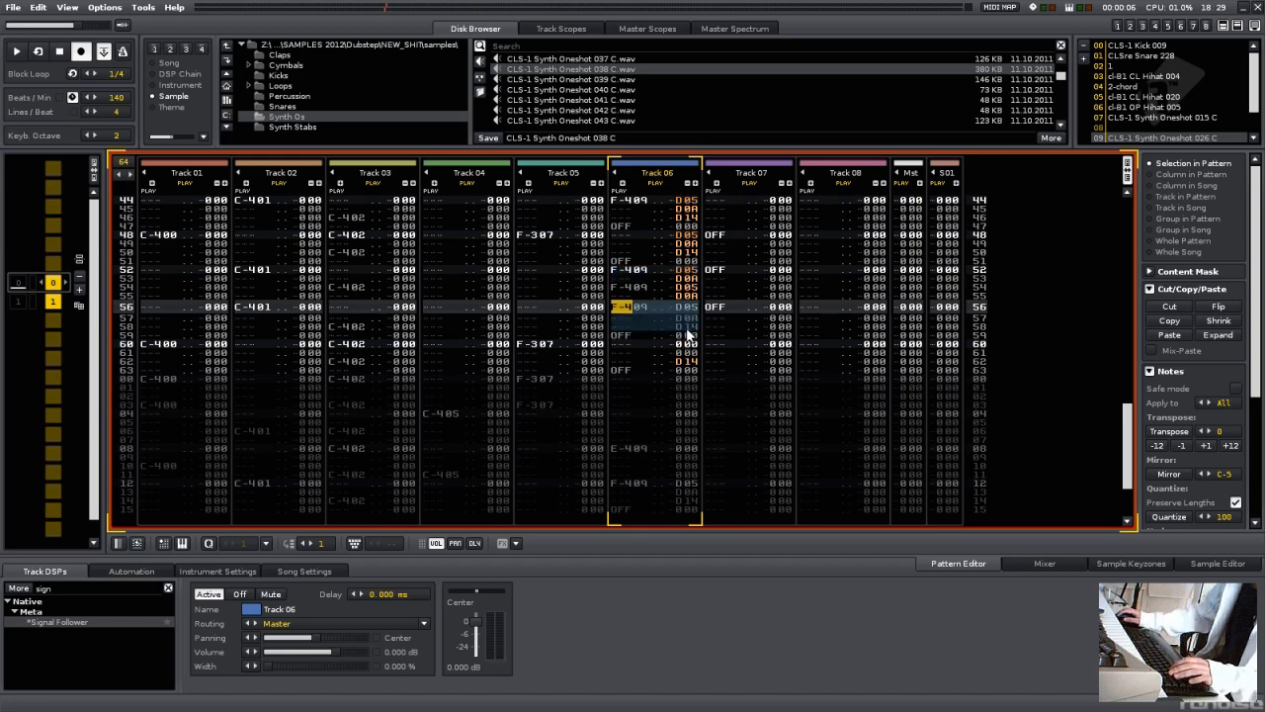
Step: Cut rows 56–58 of Track 06, paste the F-409 phrase with D05, D0A and D14 at row 60, and clear the note-off at row 59
key("Escape")
key("KP_Enter")
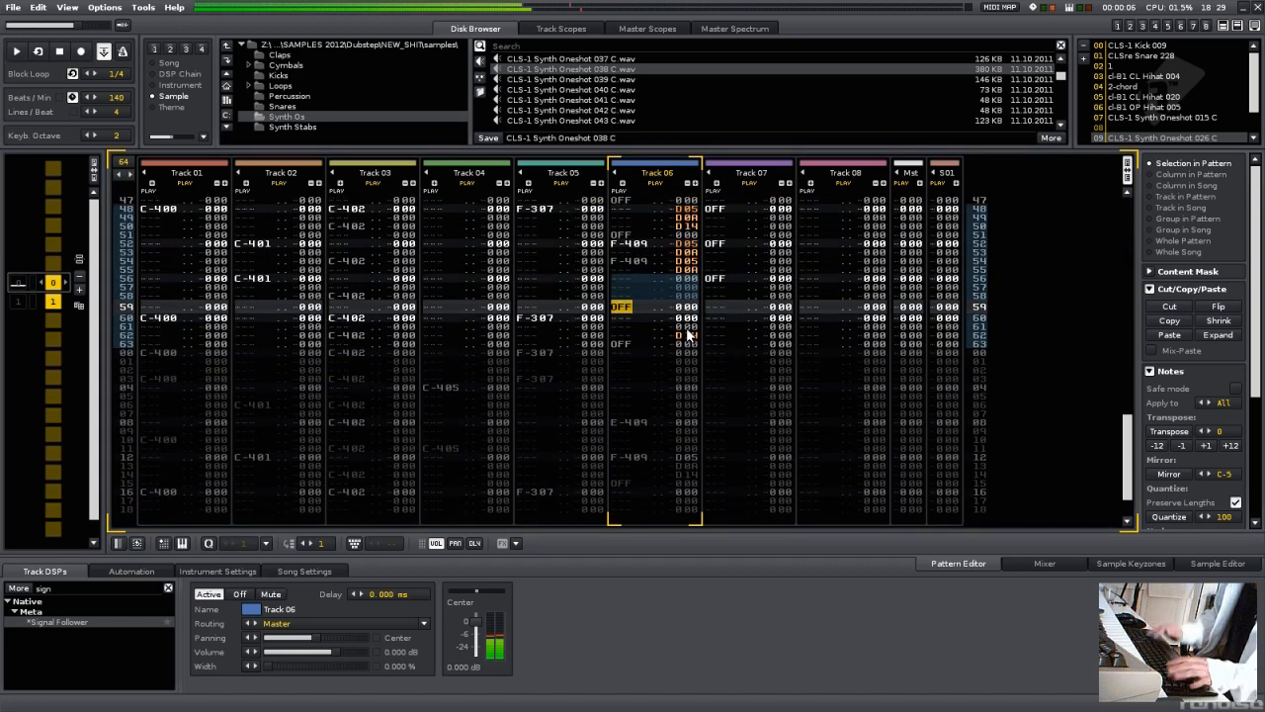
key("Down")
key("ctrl+v")
key("Up")
key("Delete")
key("Escape")
key("Escape")
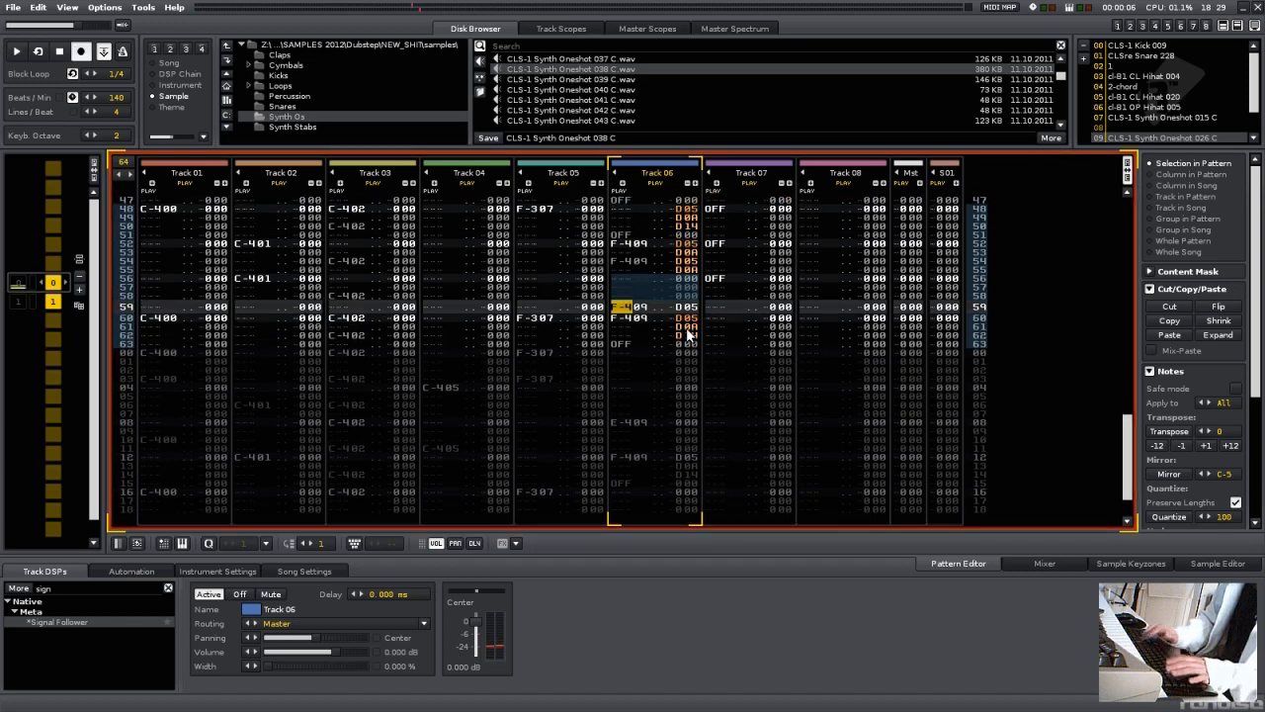
Step: Try an F-409 hit at row 58 of Track 06 with D05, D0A and D14, and play the ending back
key("Escape")
key("space")
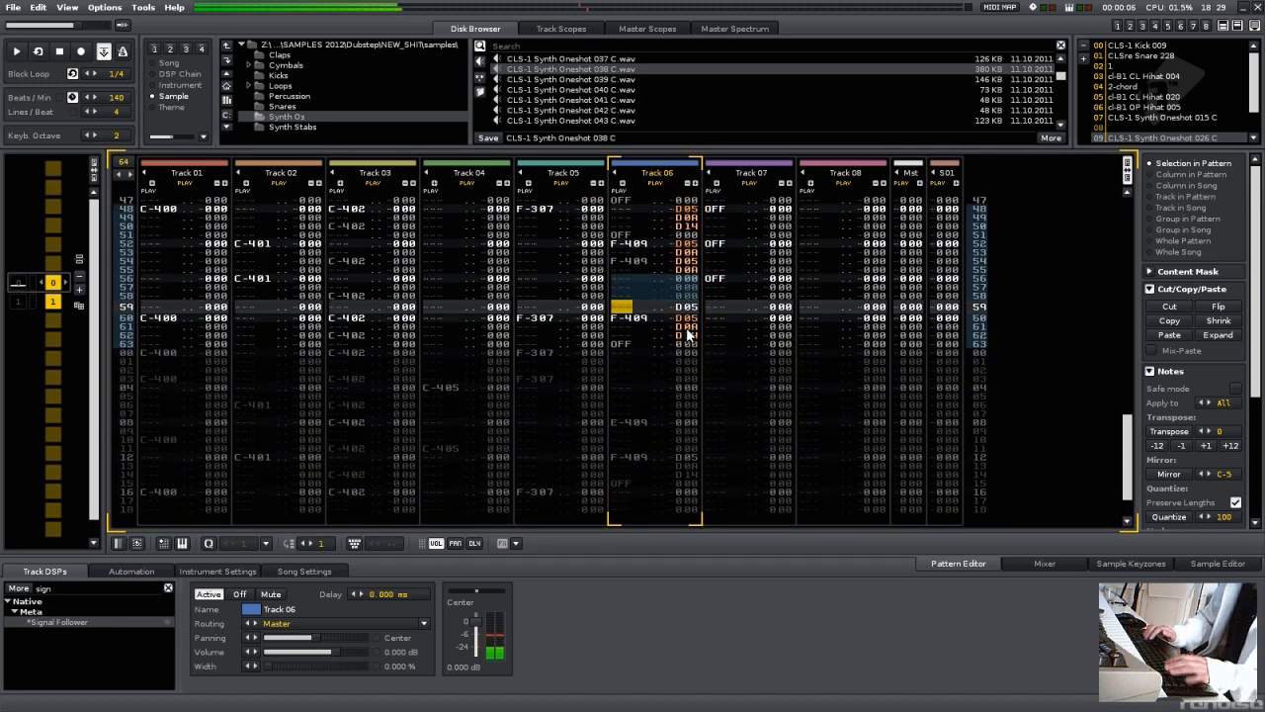
key("Down")
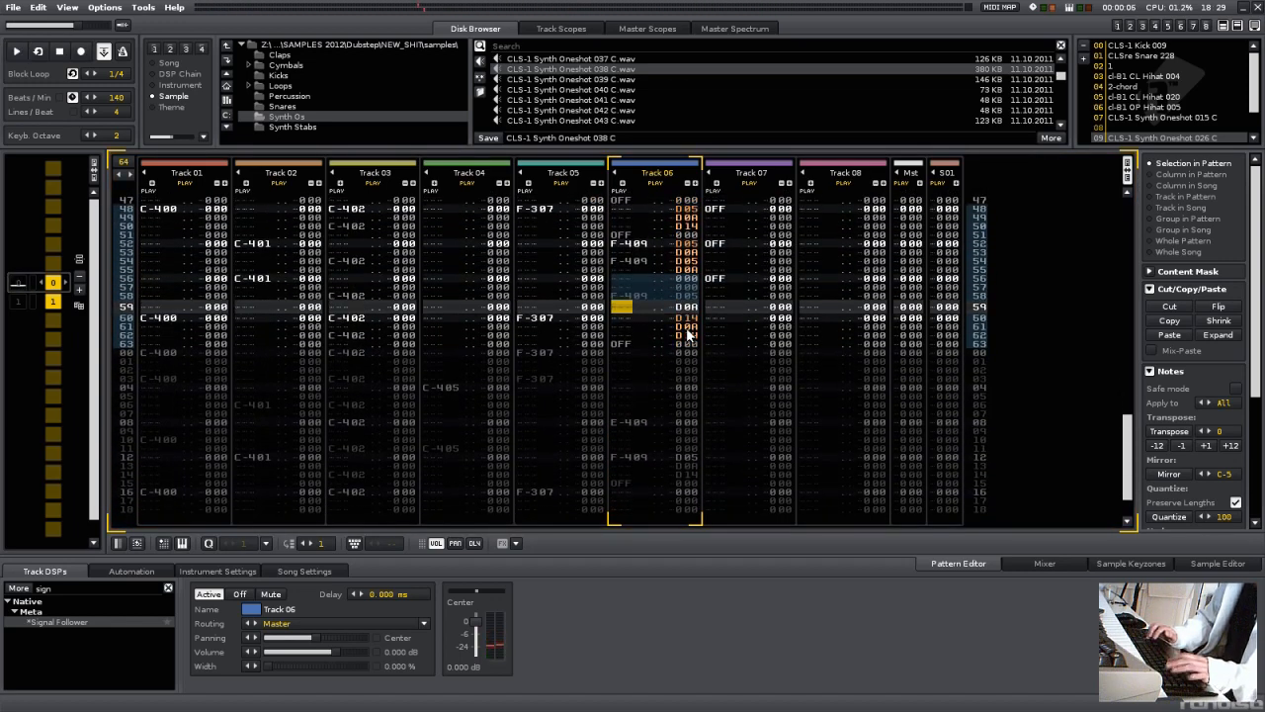
key("space")
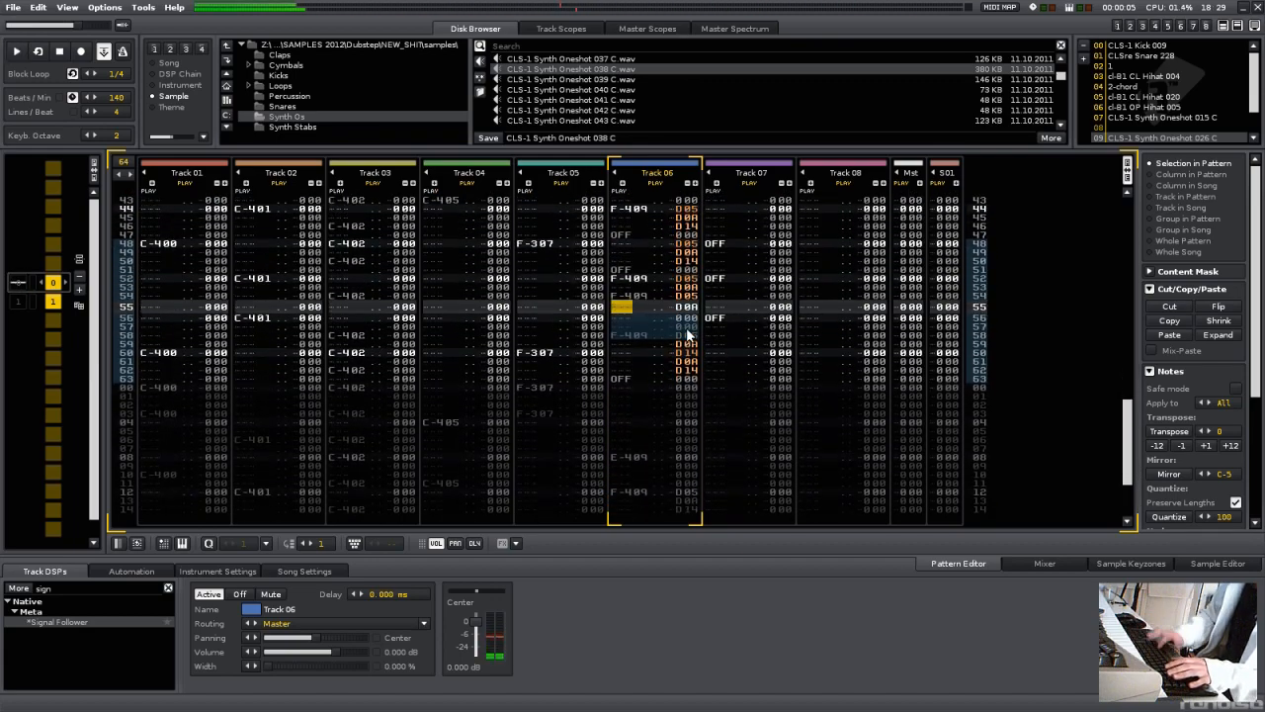
Step: Rework the end of Track 06 so F-409 hits fall on rows 50, 52, 56 and 60, and audition the pattern
key("Escape")
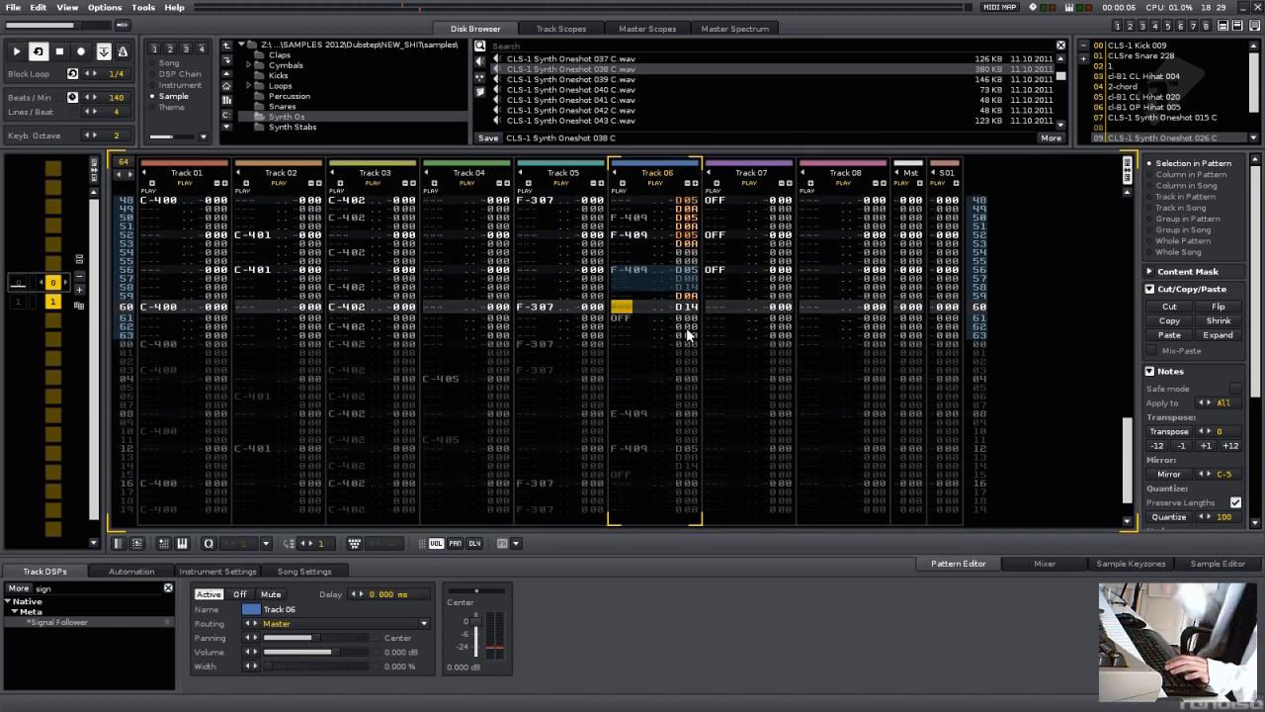
key("space")
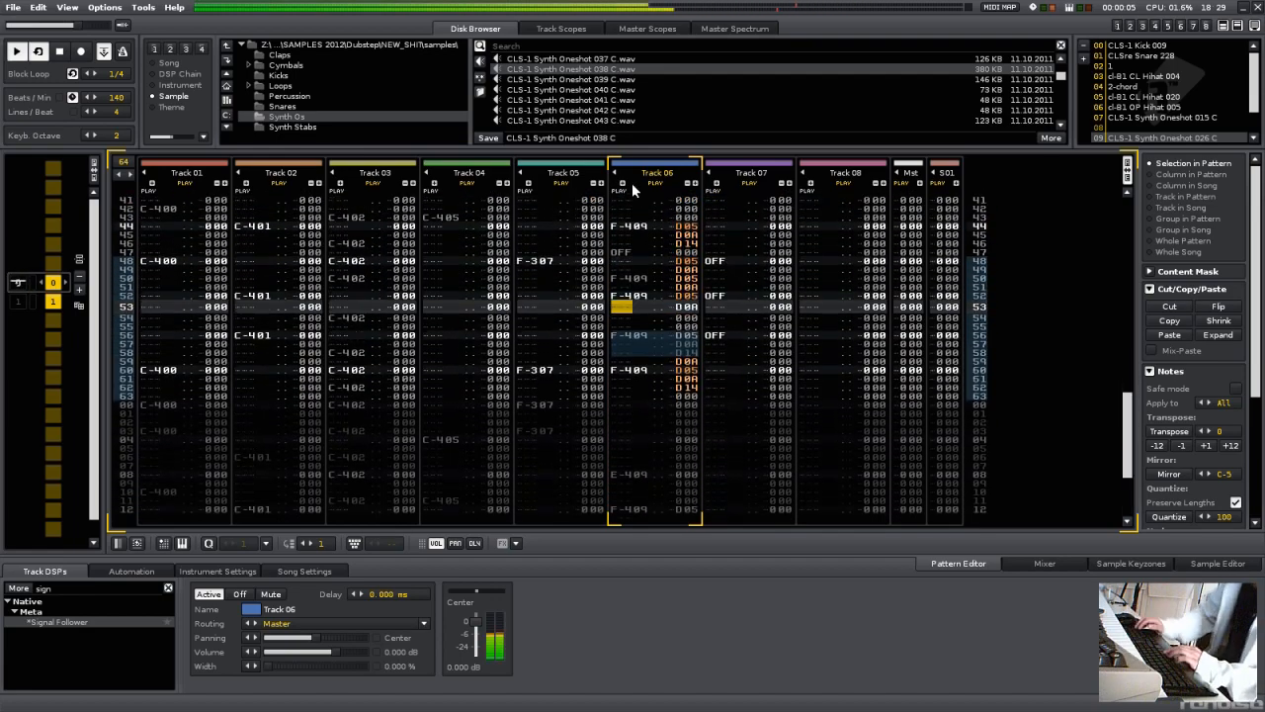
key("a")
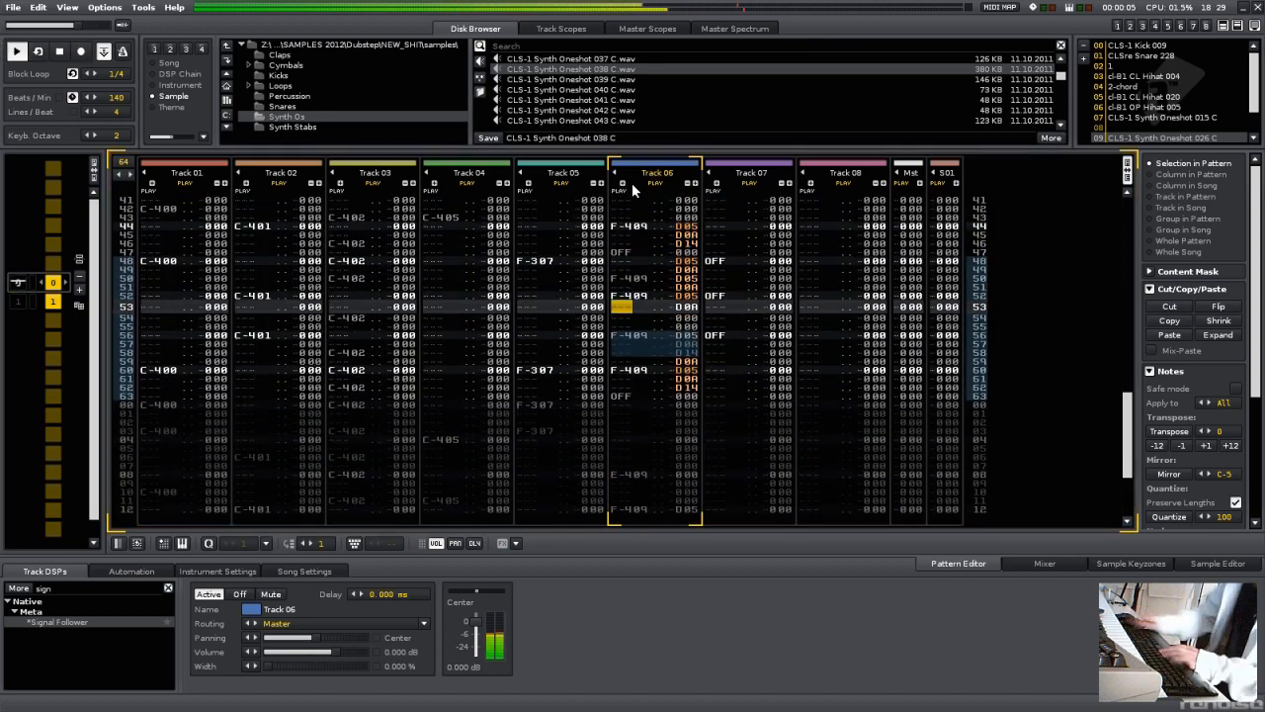
key("Alt_R")
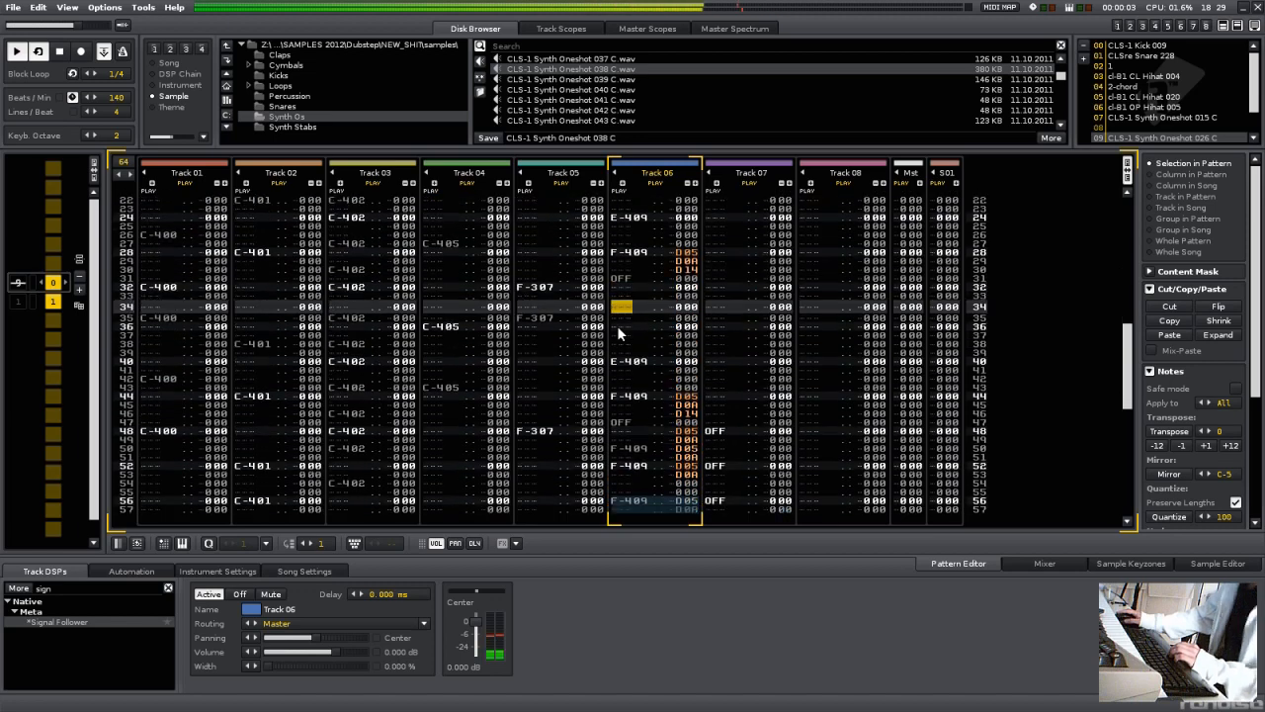
Step: Copy the opening phrase in rows 00–11 of Track 06 to rows 16 and 32, and play the result
key("Alt_R")
key("space")
left_click_drag(643, 279, 675, 381)
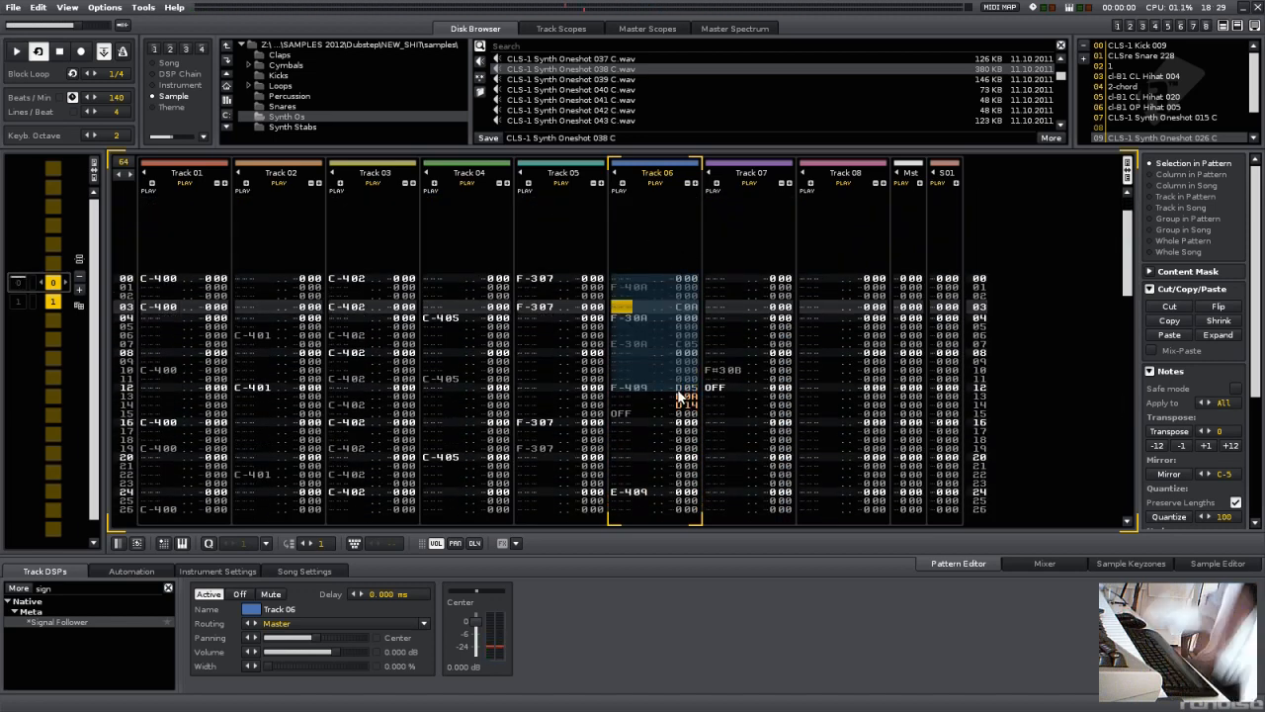
key("F10")
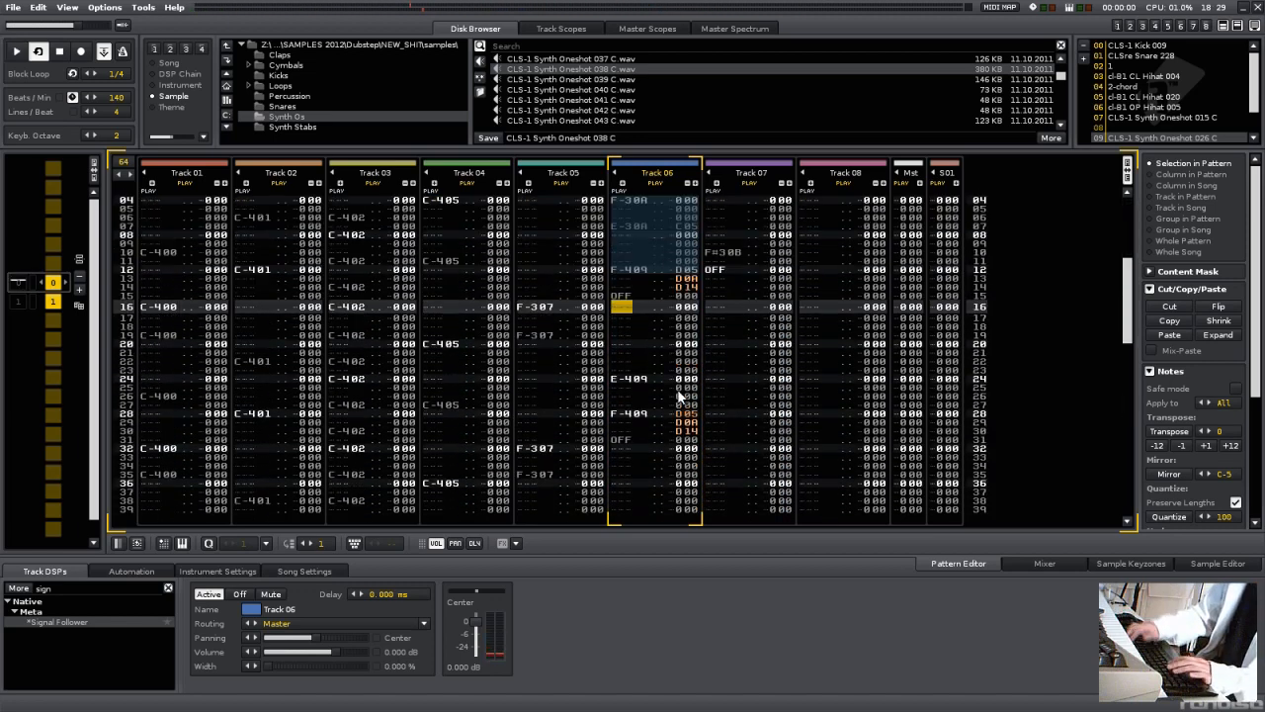
key("F11")
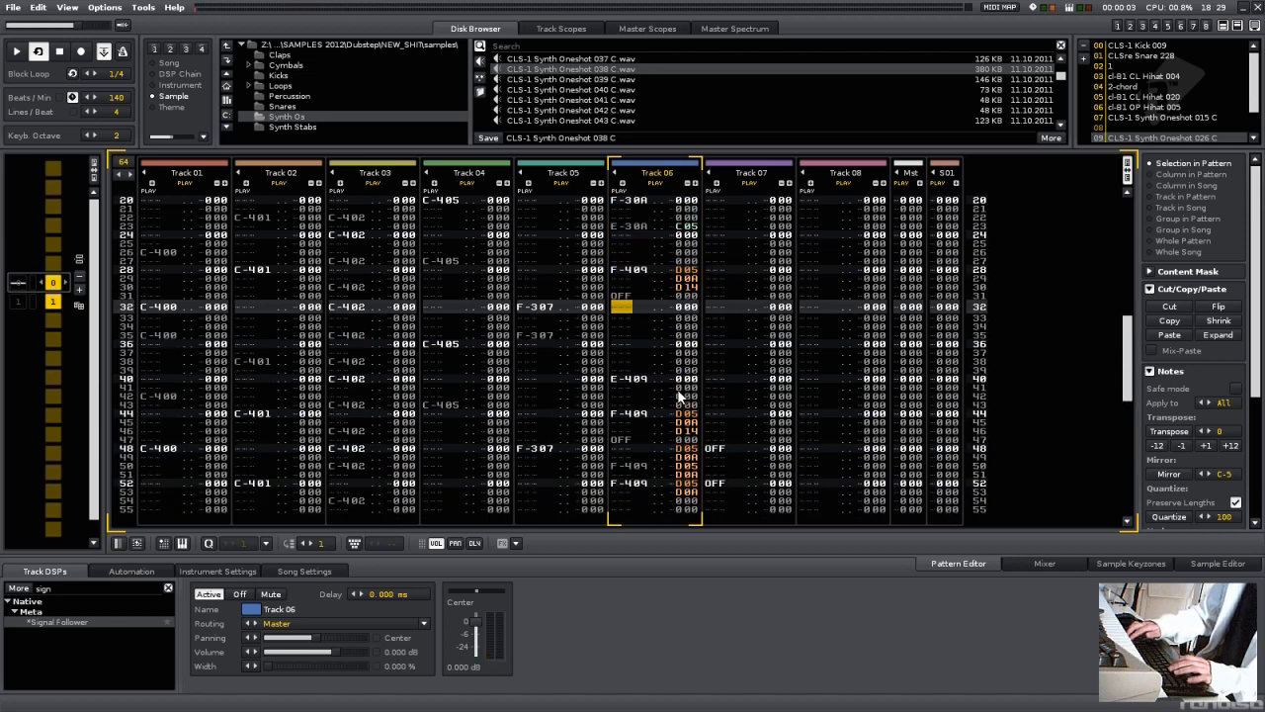
key("space")
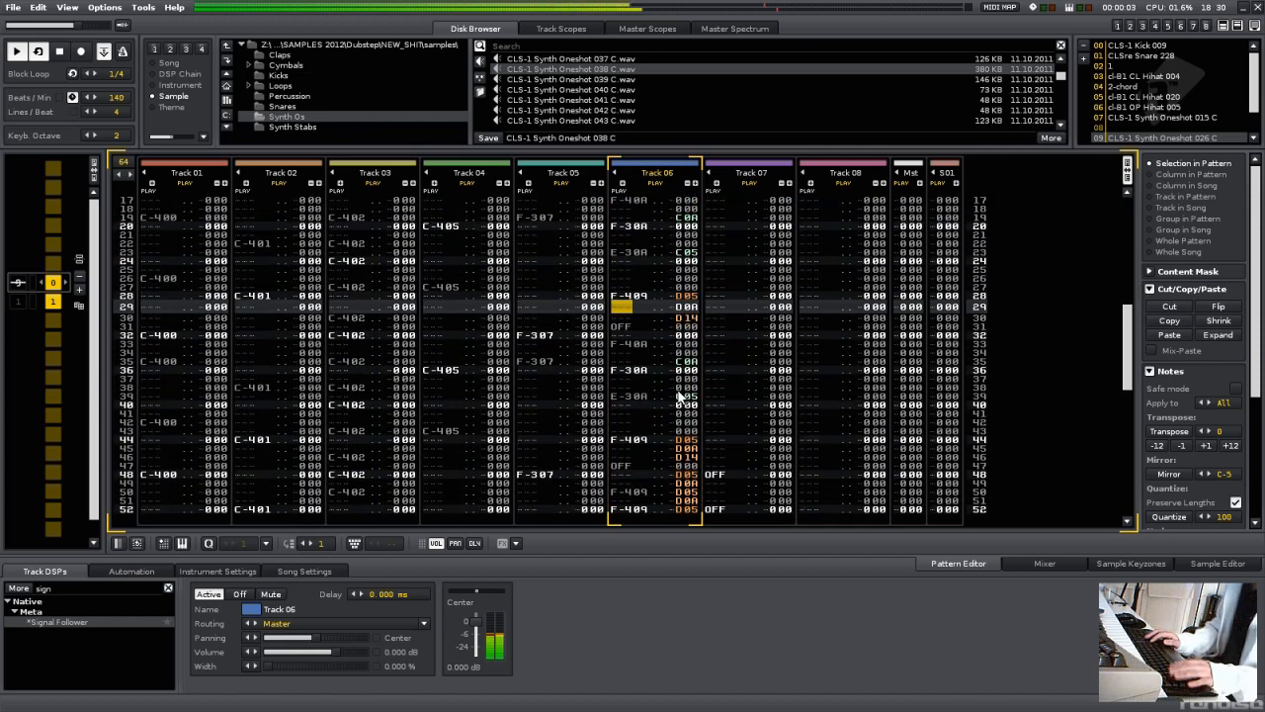
Step: Copy rows 00–15 of Track 07, containing the F#30B note and its note-off, to rows 16 and 32
key("Tab")
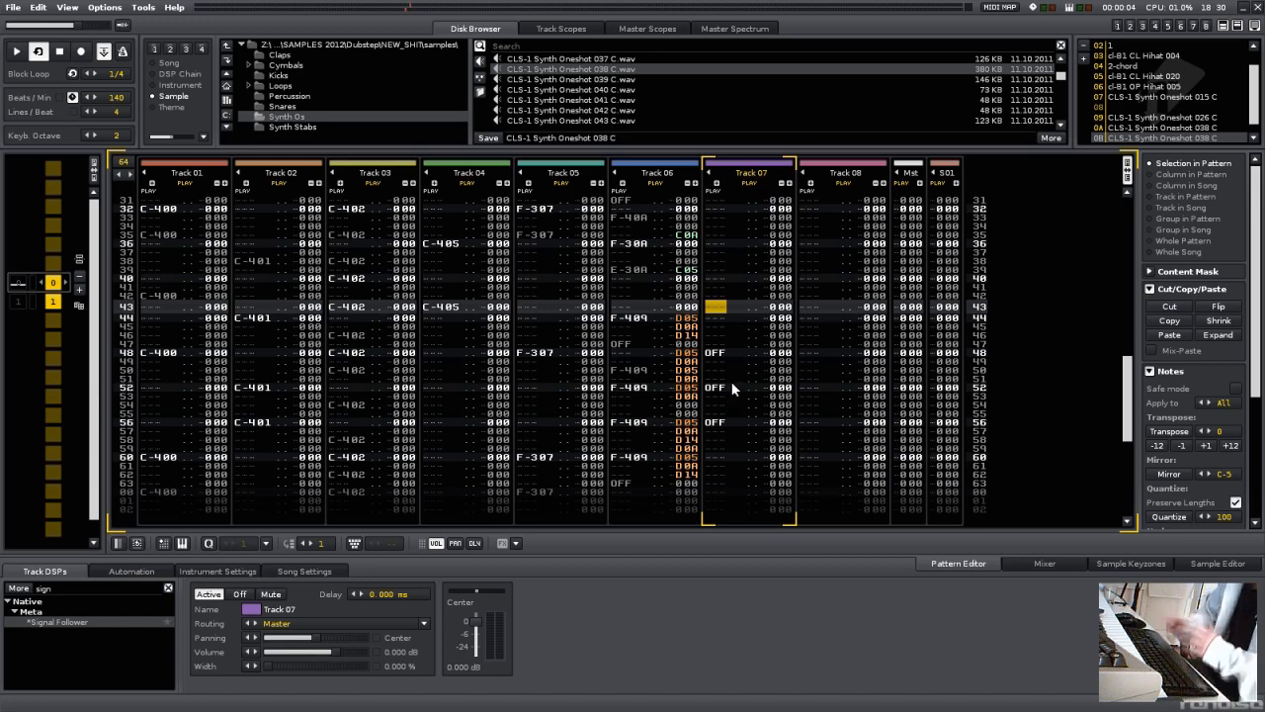
key("space")
key("space")
left_click_drag(732, 433, 777, 183)
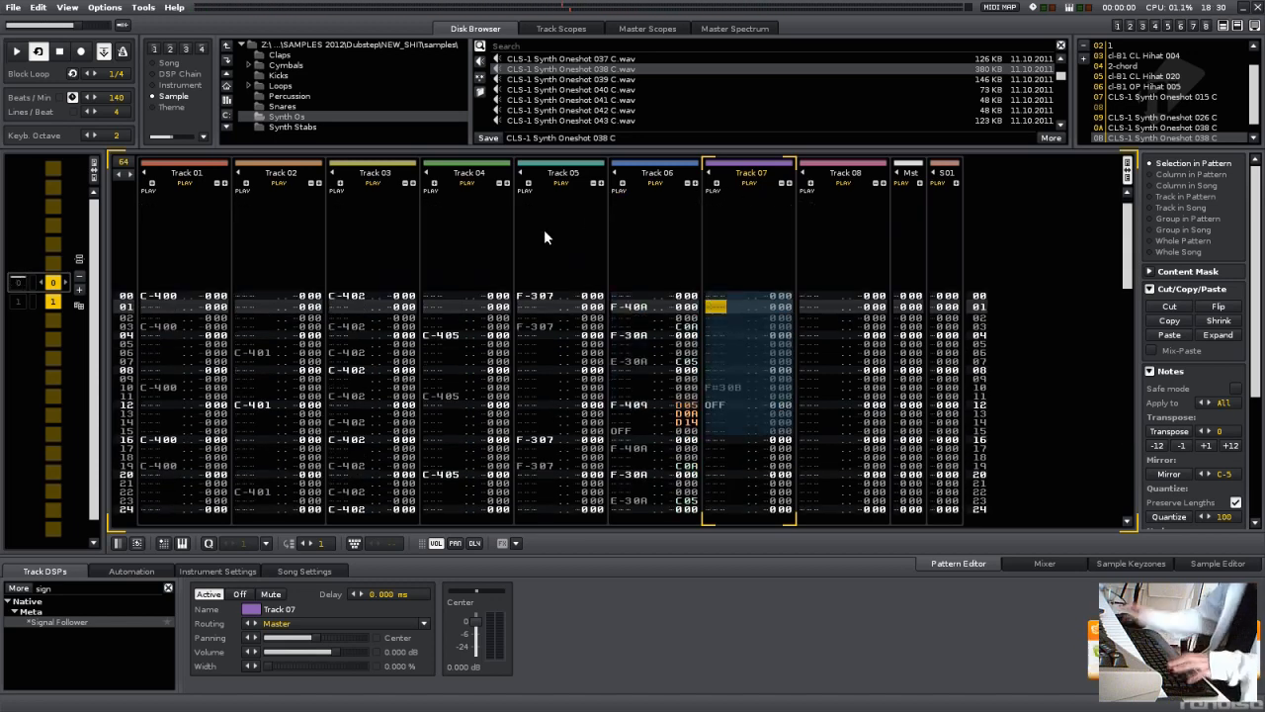
key("Page_Down")
key("ctrl+v")
key("Page_Down")
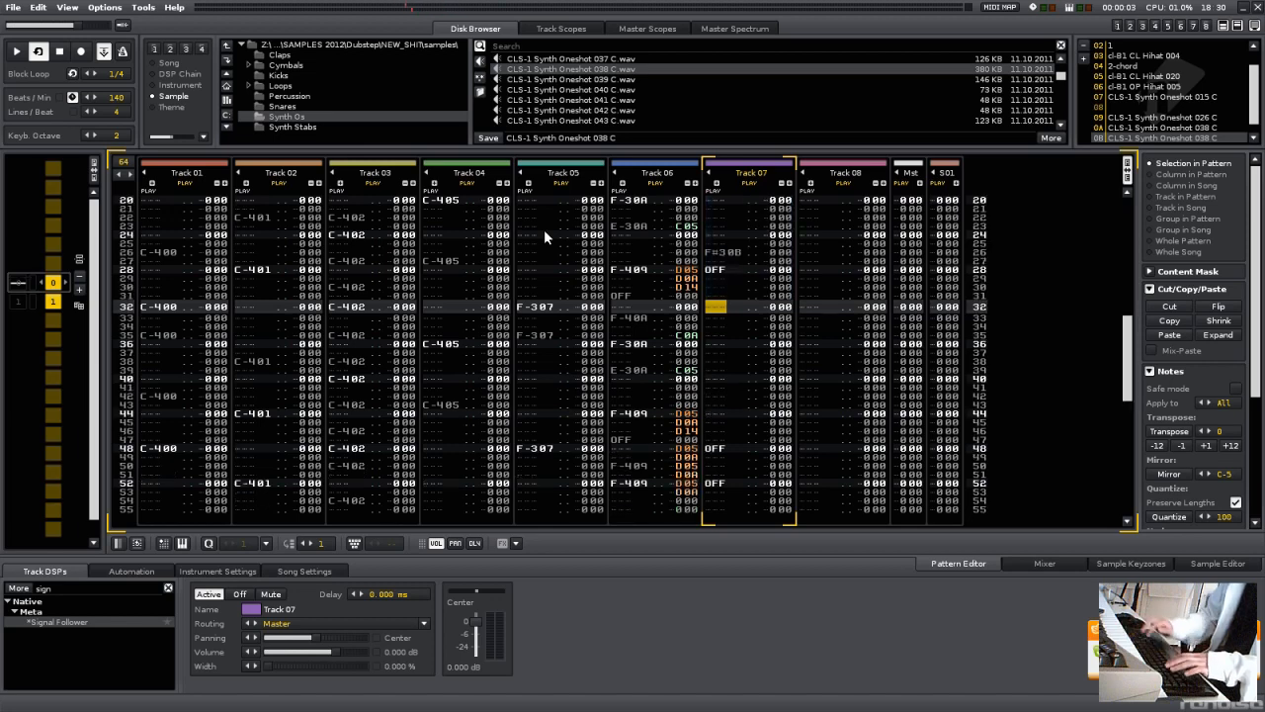
key("ctrl+v")
key("shift+Tab")
key("Tab")
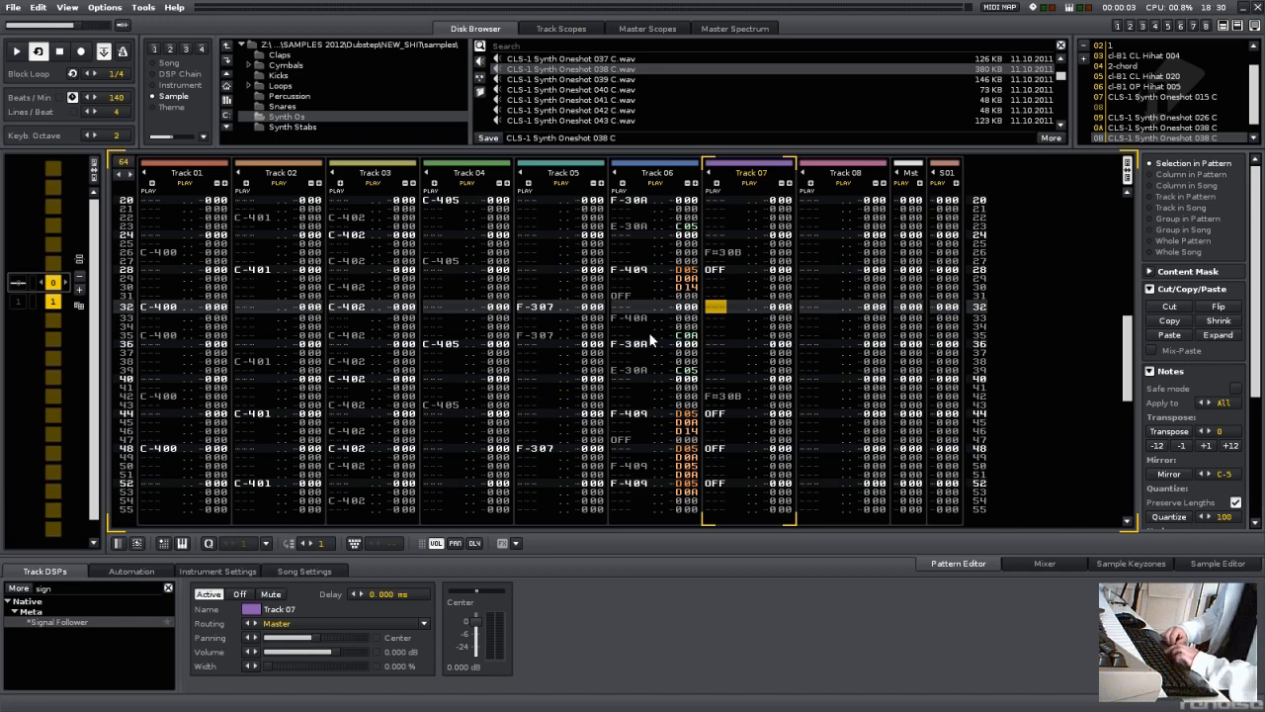
Step: Audition the pattern and delete the F#30B note at row 26 and the note-off at row 28 of Track 07
key("space")
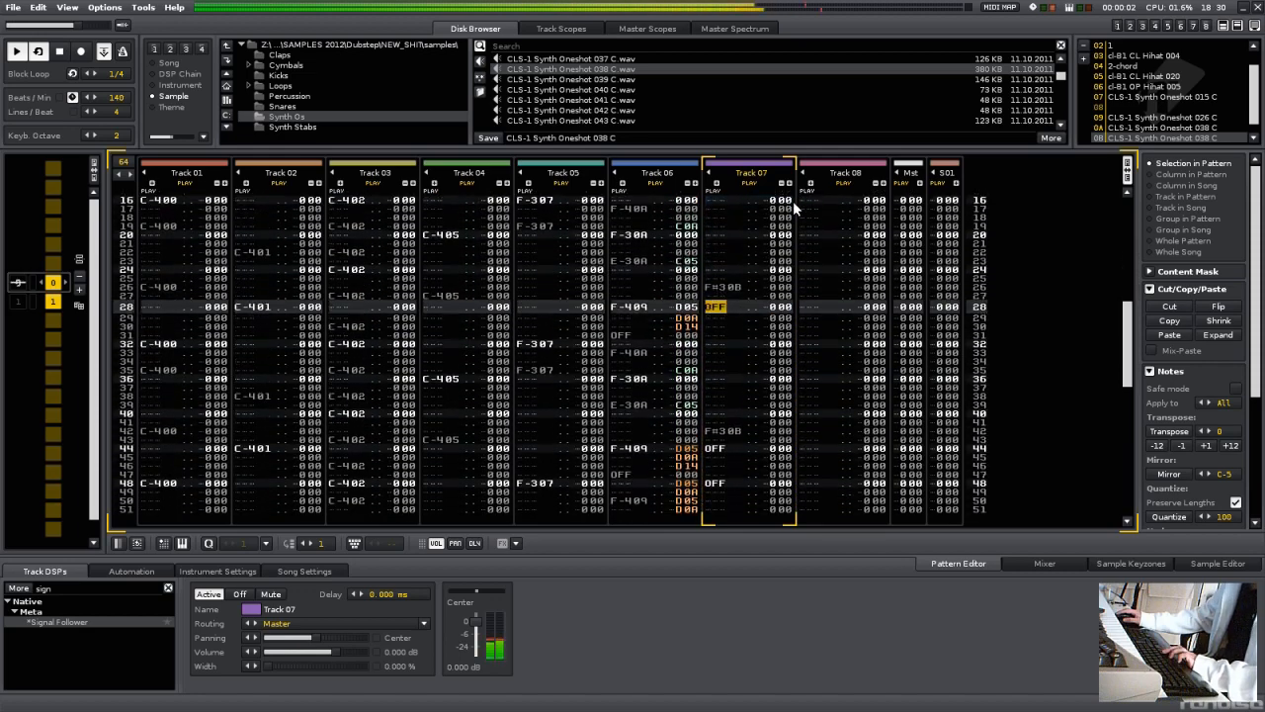
key("space")
key("space")
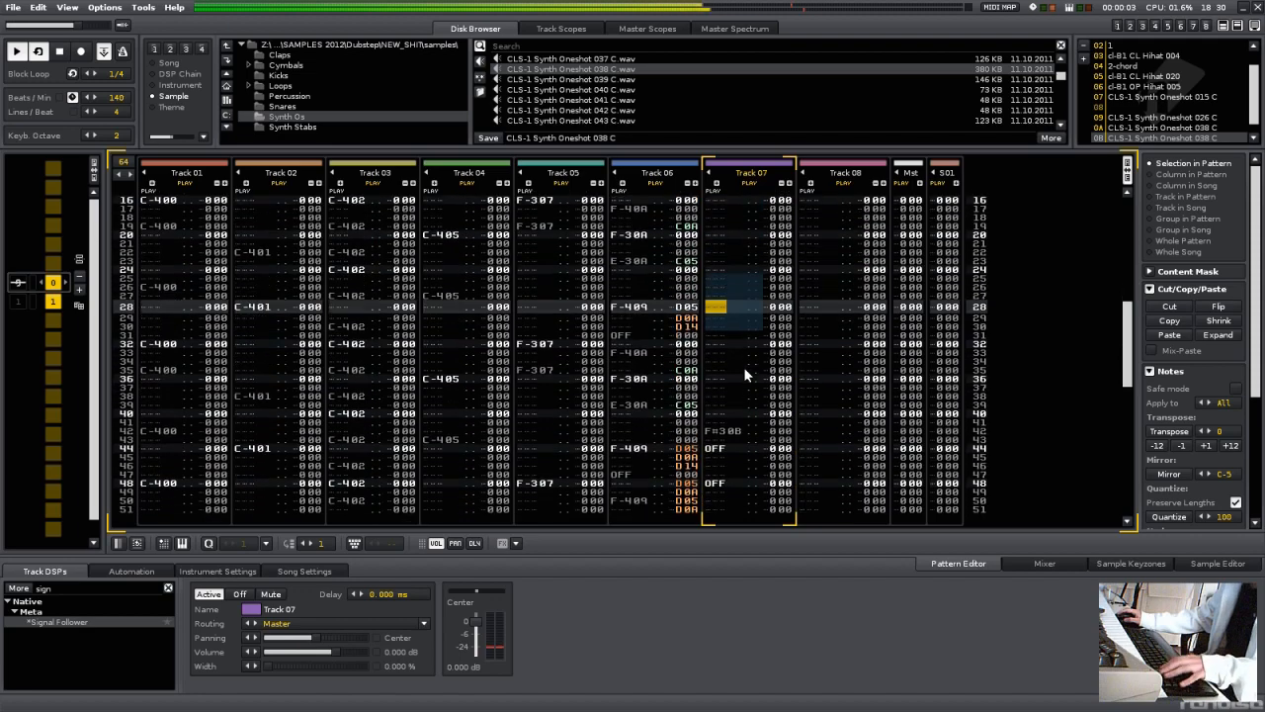
key("space")
key("space")
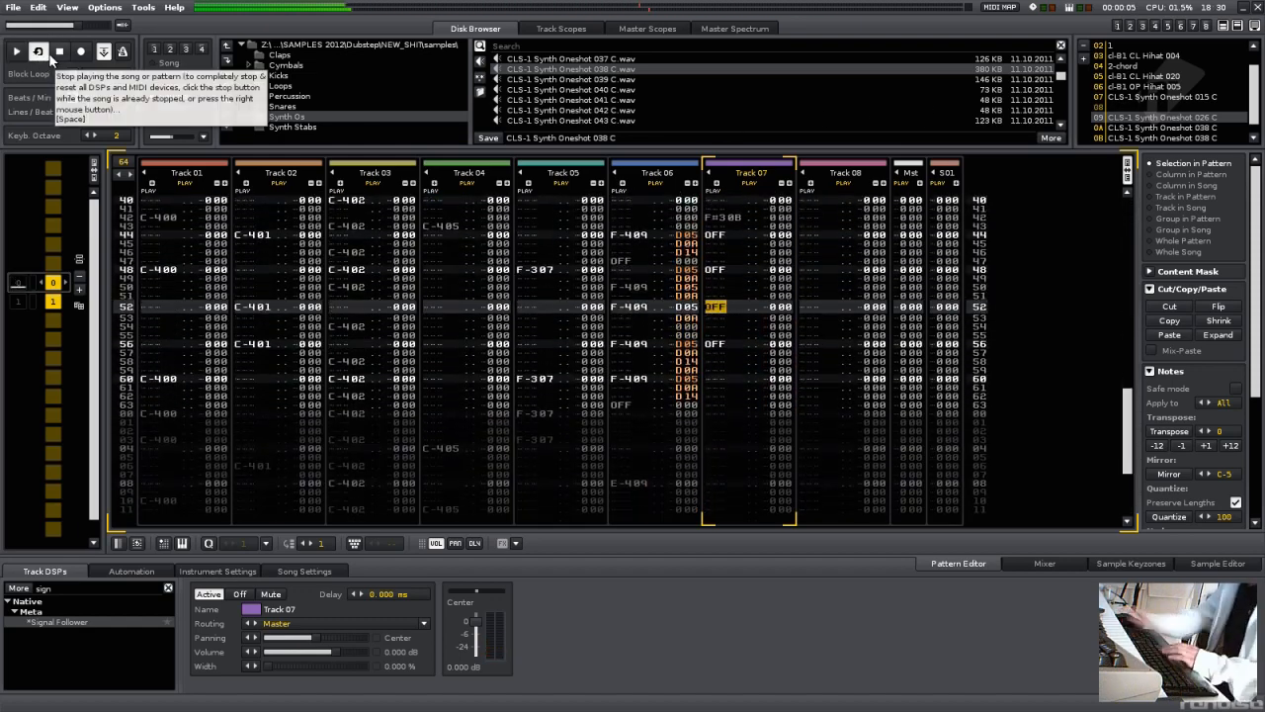
Step: Examine the notes around row 52 in Tracks 06 and 07
key("Up")
key("Up")
key("Up")
key("Down")
key("Down")
key("Down")
key("Down")
key("Escape")
key("shift+Tab")
key("shift+Tab")
key("shift+Tab")
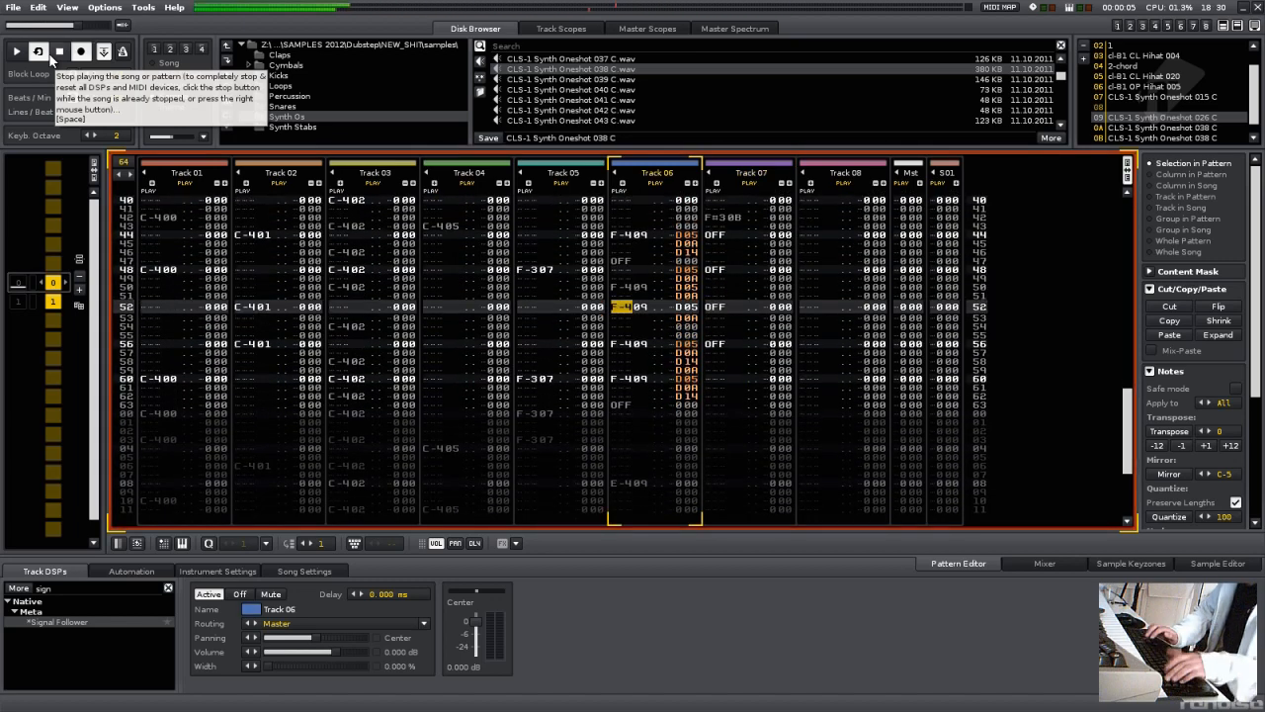
key("Up")
key("Tab")
key("Tab")
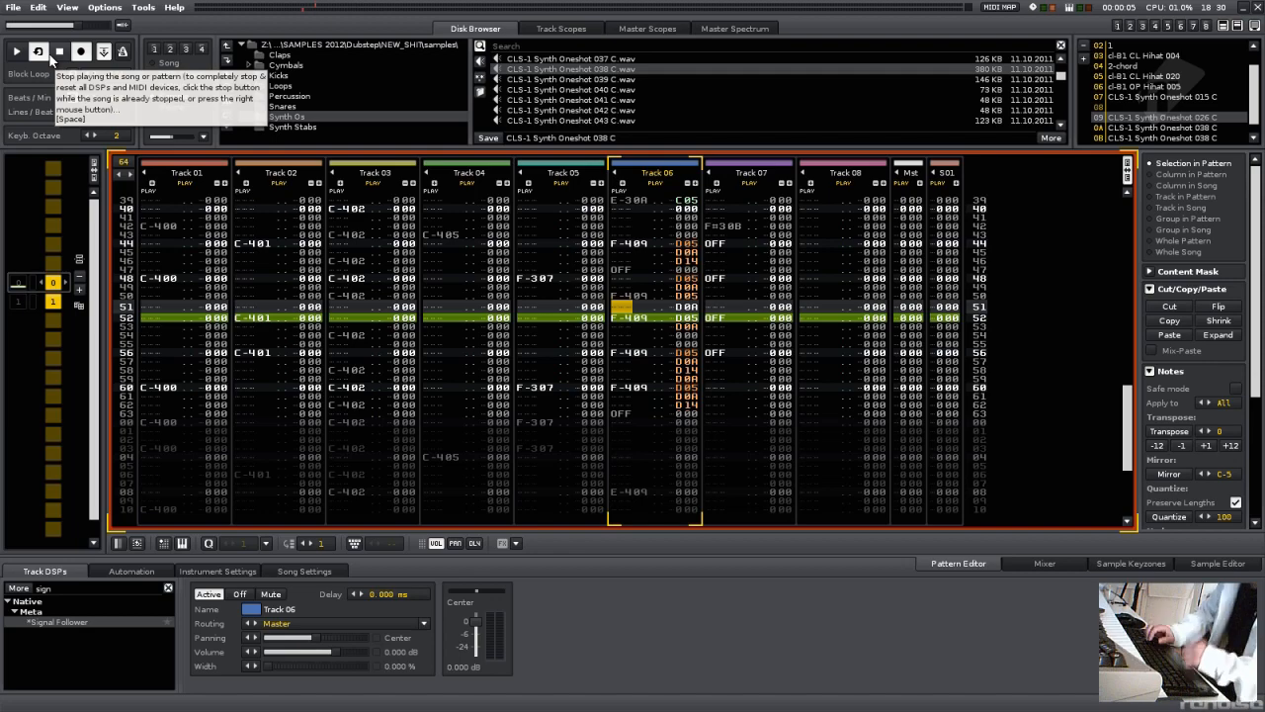
Step: Play the song and check the individual tracks' signals in the track scopes
key("space")
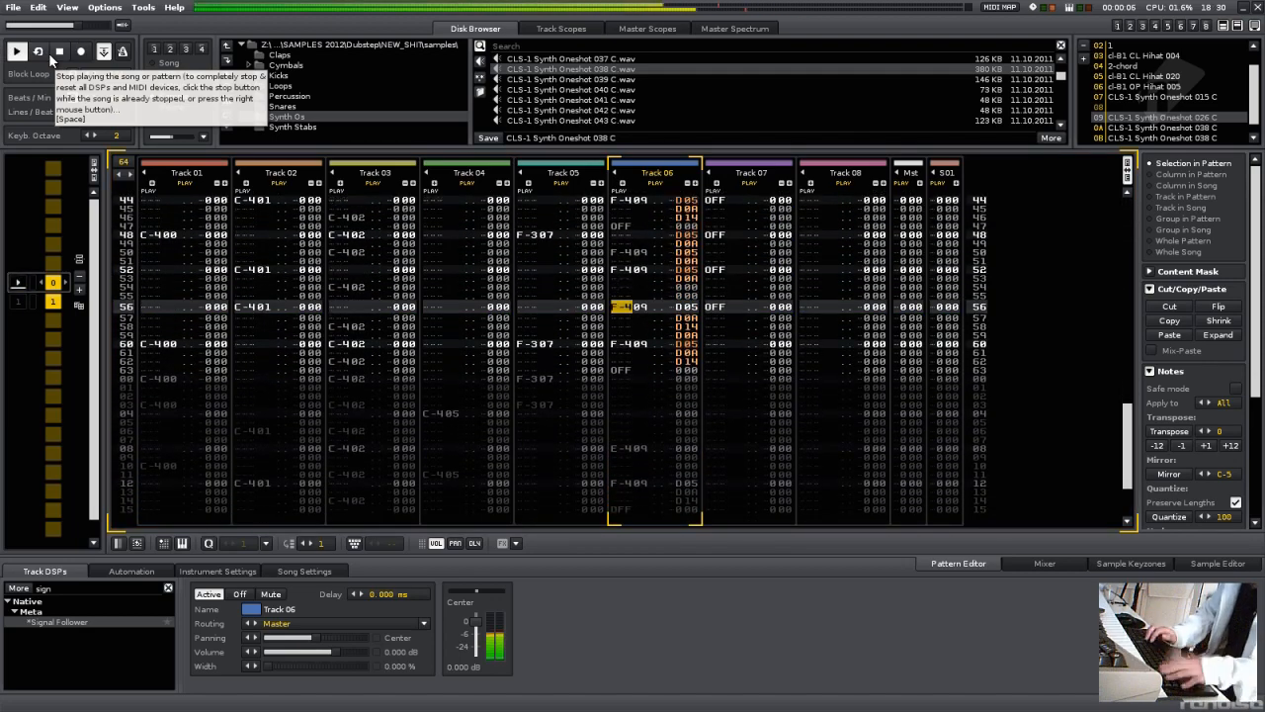
key("Tab")
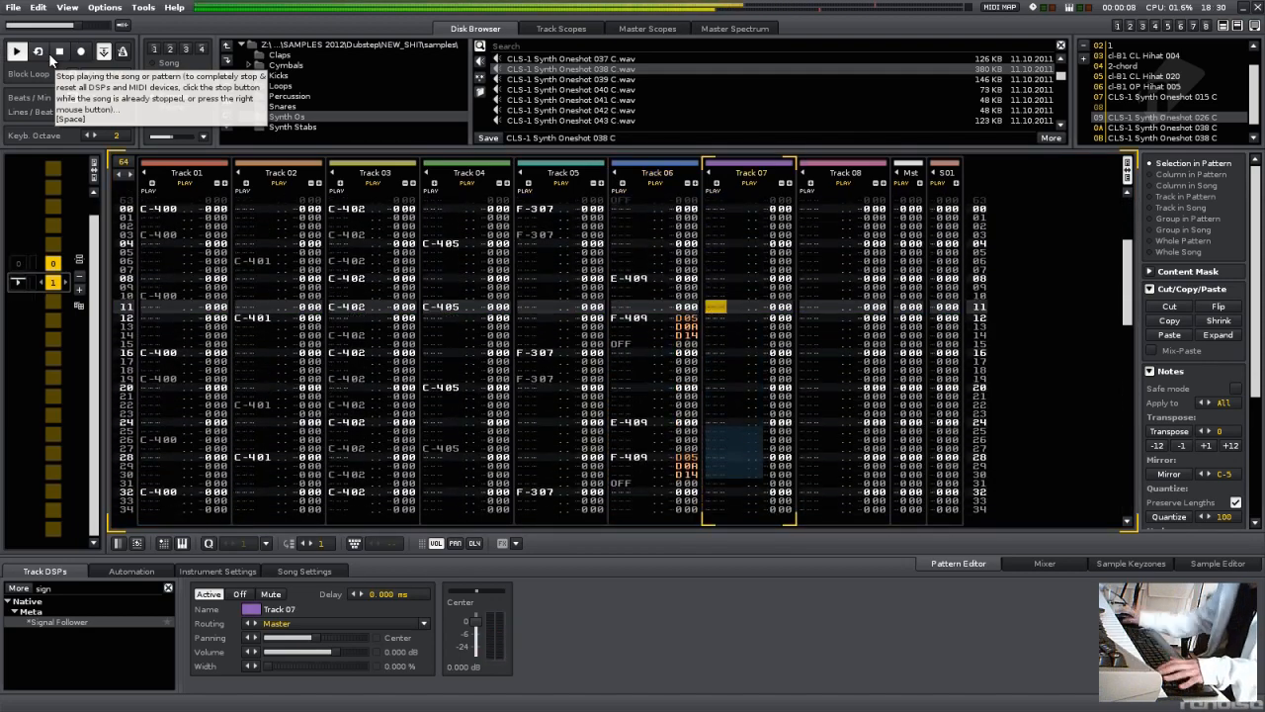
key("Tab")
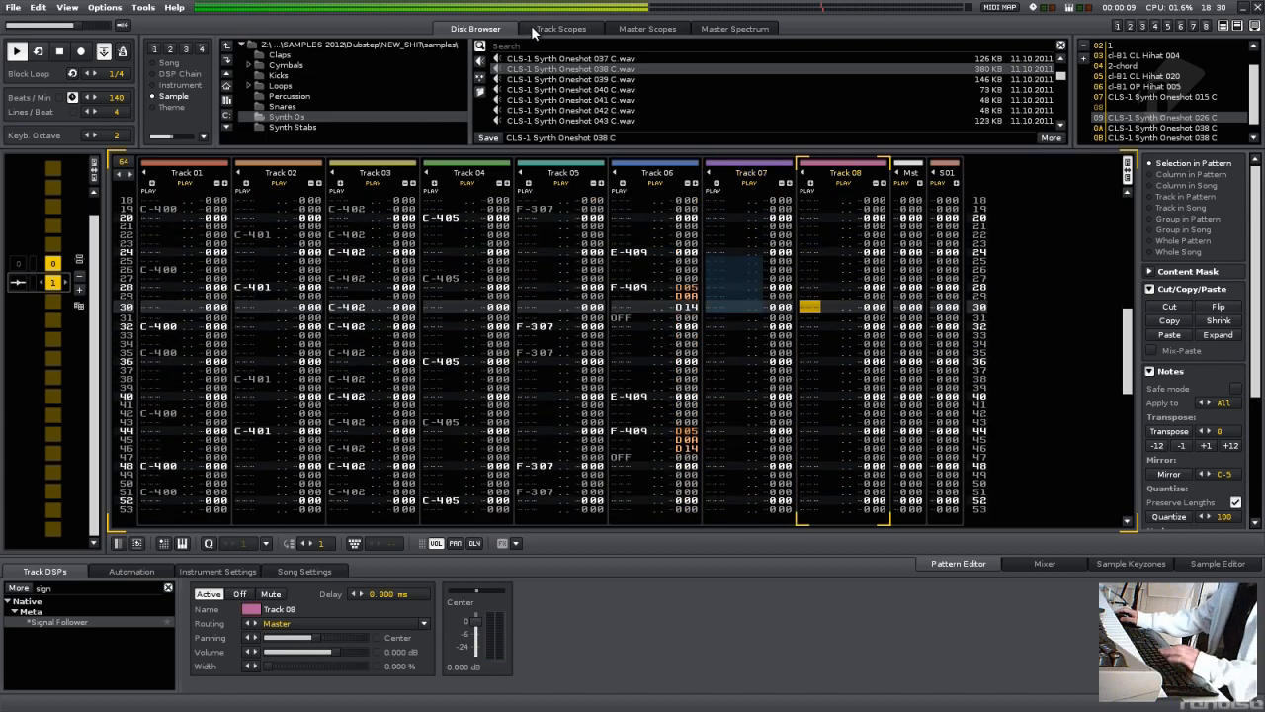
left_click(535, 29)
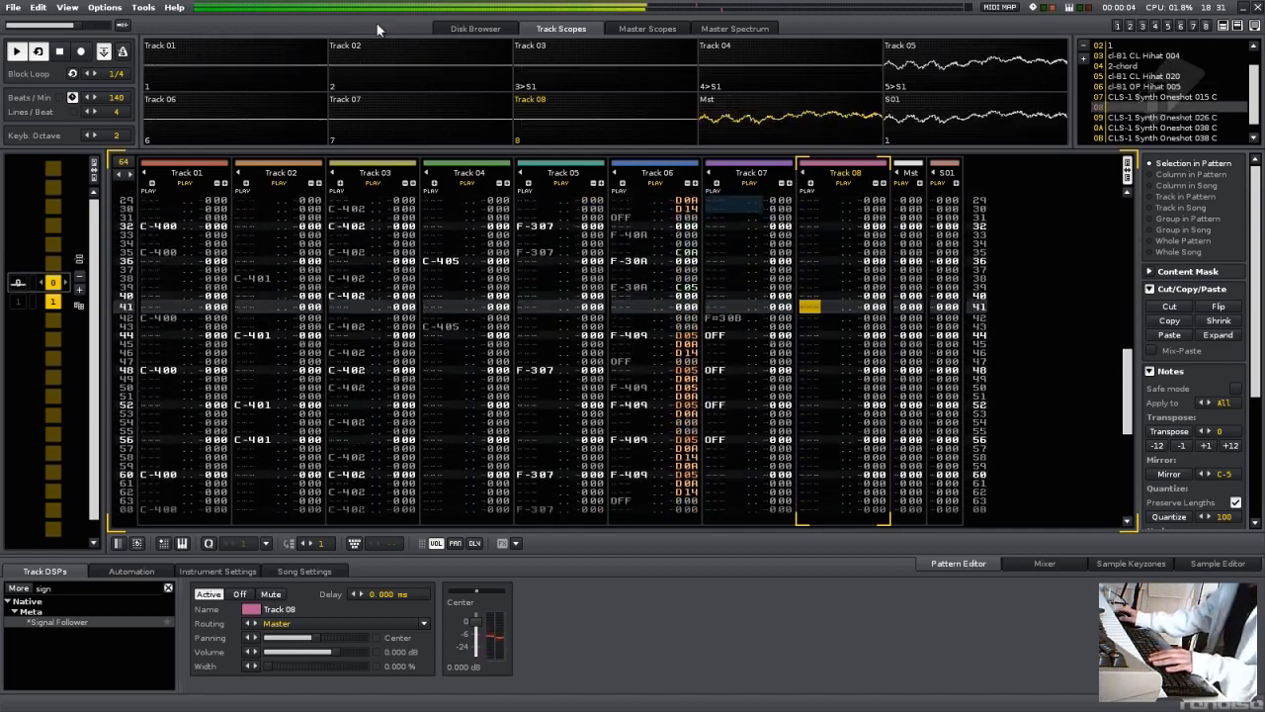
left_click(508, 30)
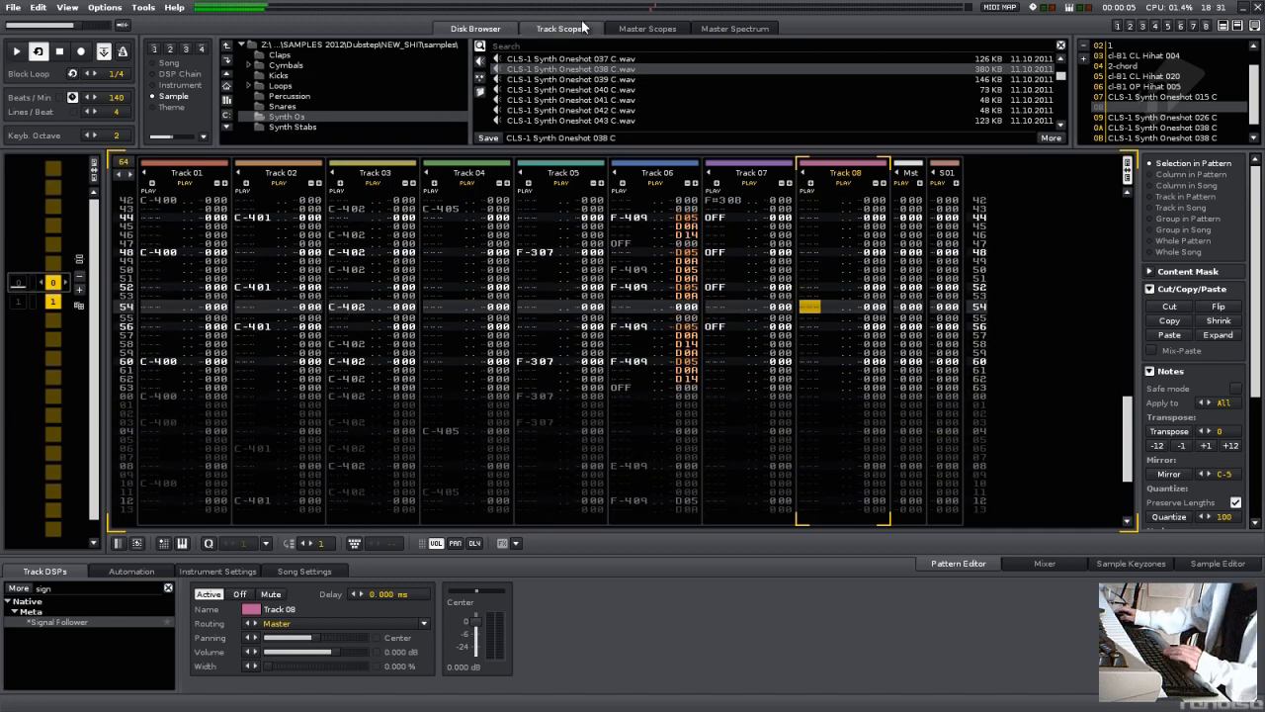
Step: Isolate Tracks 06, 07 and 08 in the track scopes by muting all others, and audition the end of the pattern
left_click(583, 27)
right_click(585, 110)
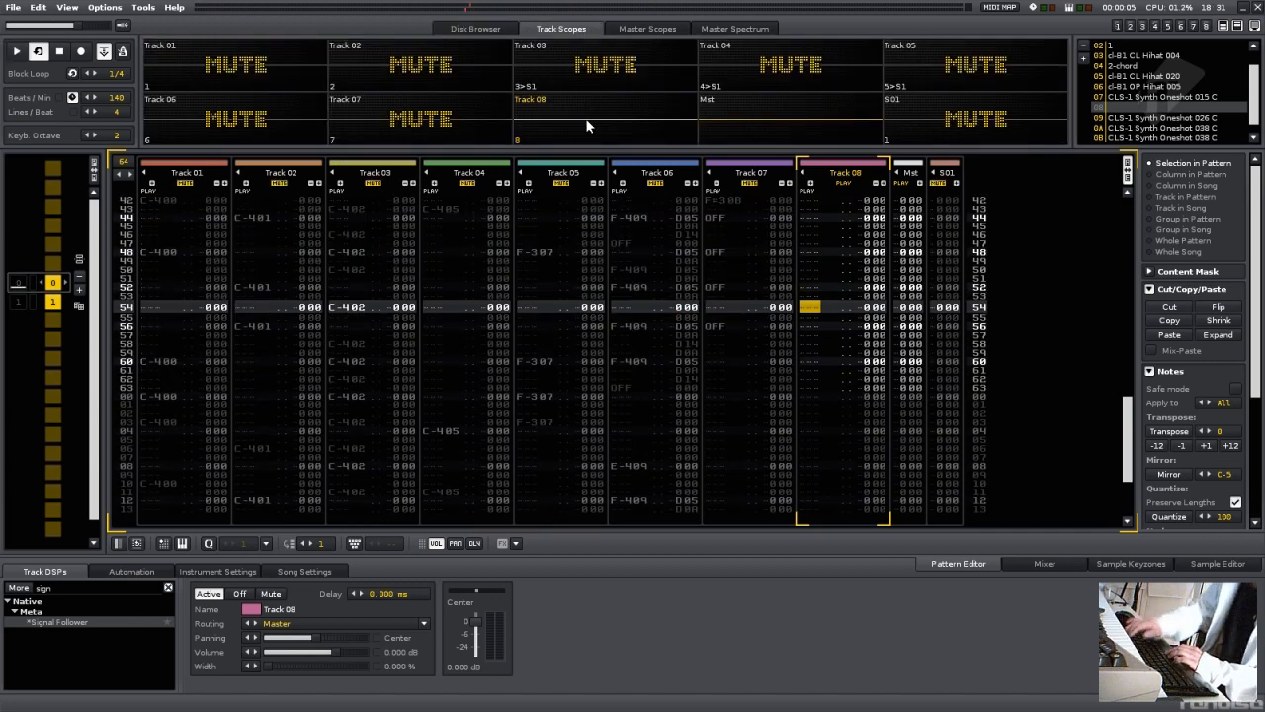
key("F12")
key("KP_Enter")
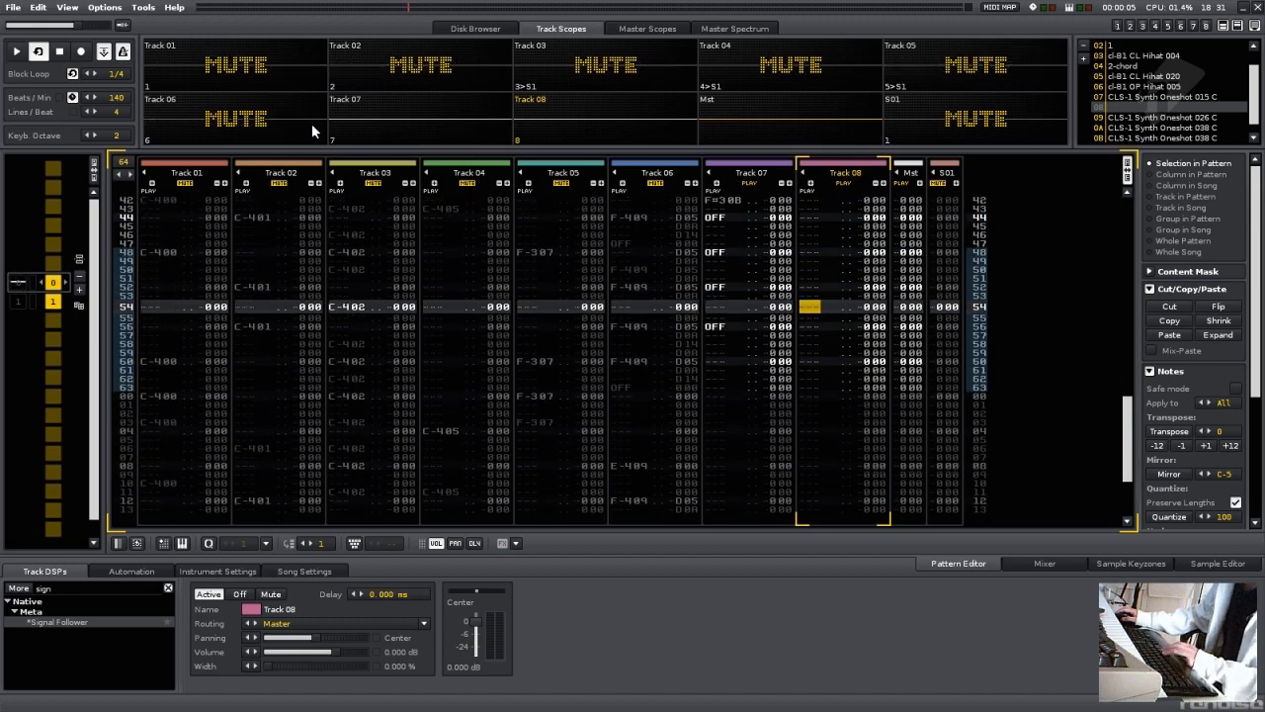
key("KP_Enter")
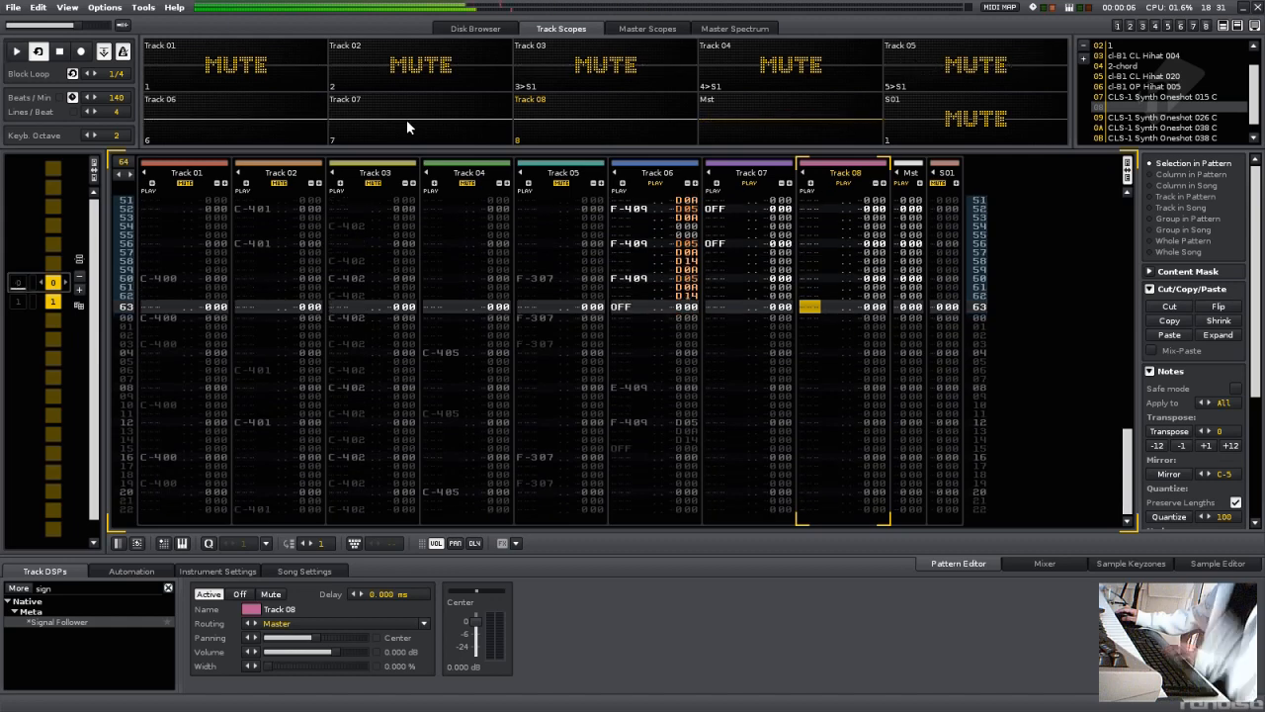
key("space")
Step: Unmute Tracks 01 to 05 and the send track, and select Track 01
left_click(270, 87)
left_click(470, 75)
left_click(622, 87)
left_click(776, 99)
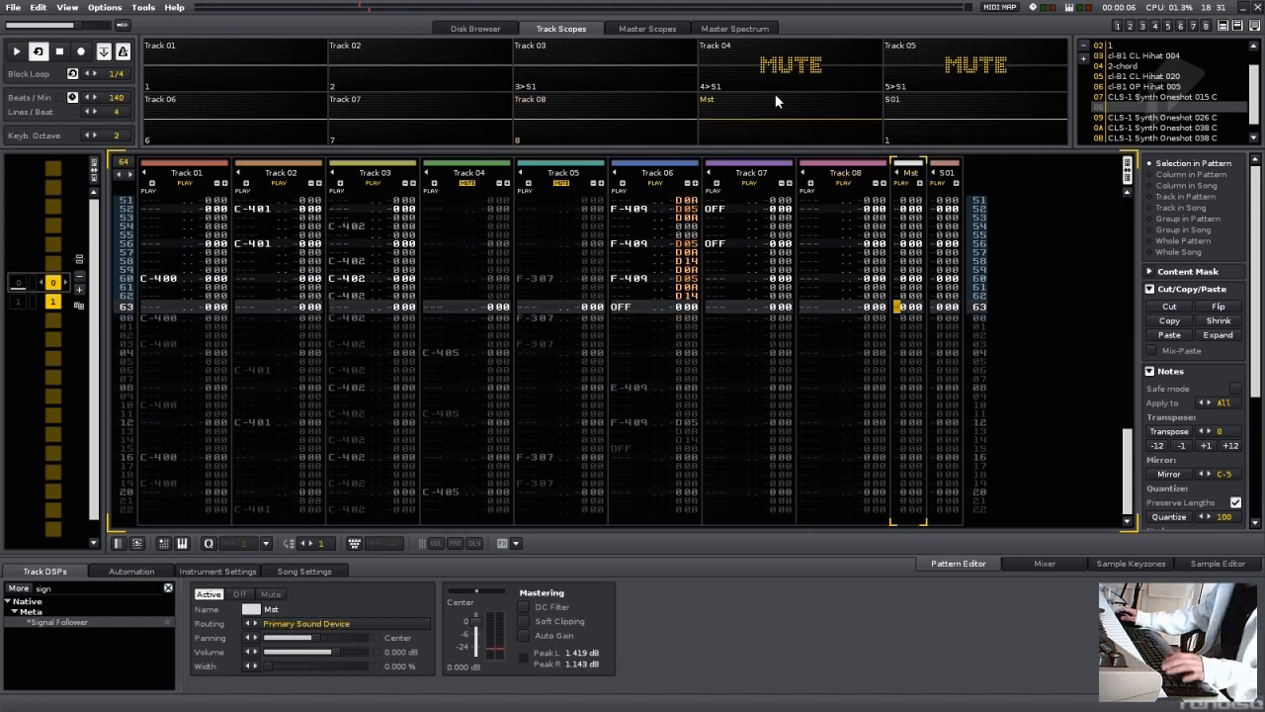
left_click(893, 88)
left_click(769, 65)
left_click(274, 51)
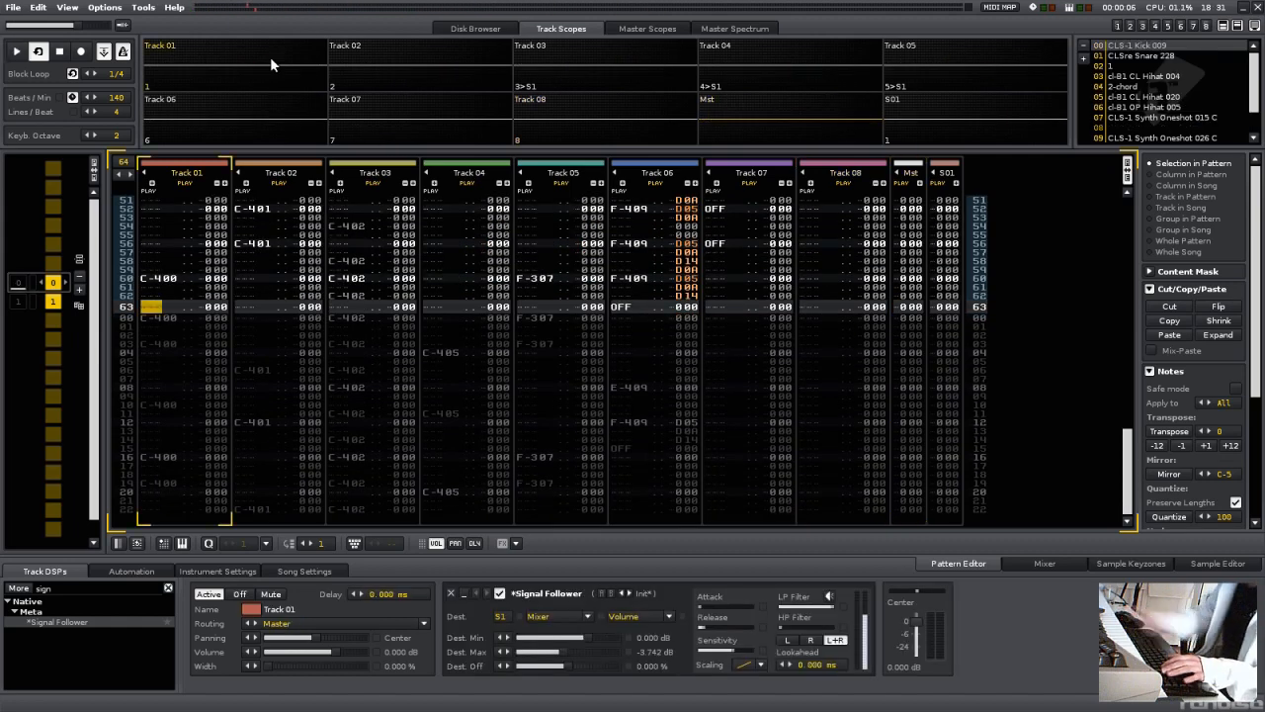
Step: Add a C-4 kick note at row 50 of Track 01 and audition the end of the pattern
key("Up")
key("Up")
key("Up")
key("Up")
key("Up")
key("Up")
key("Up")
key("Up")
key("Up")
key("Up")
key("Up")
key("Up")
key("Up")
key("Up")
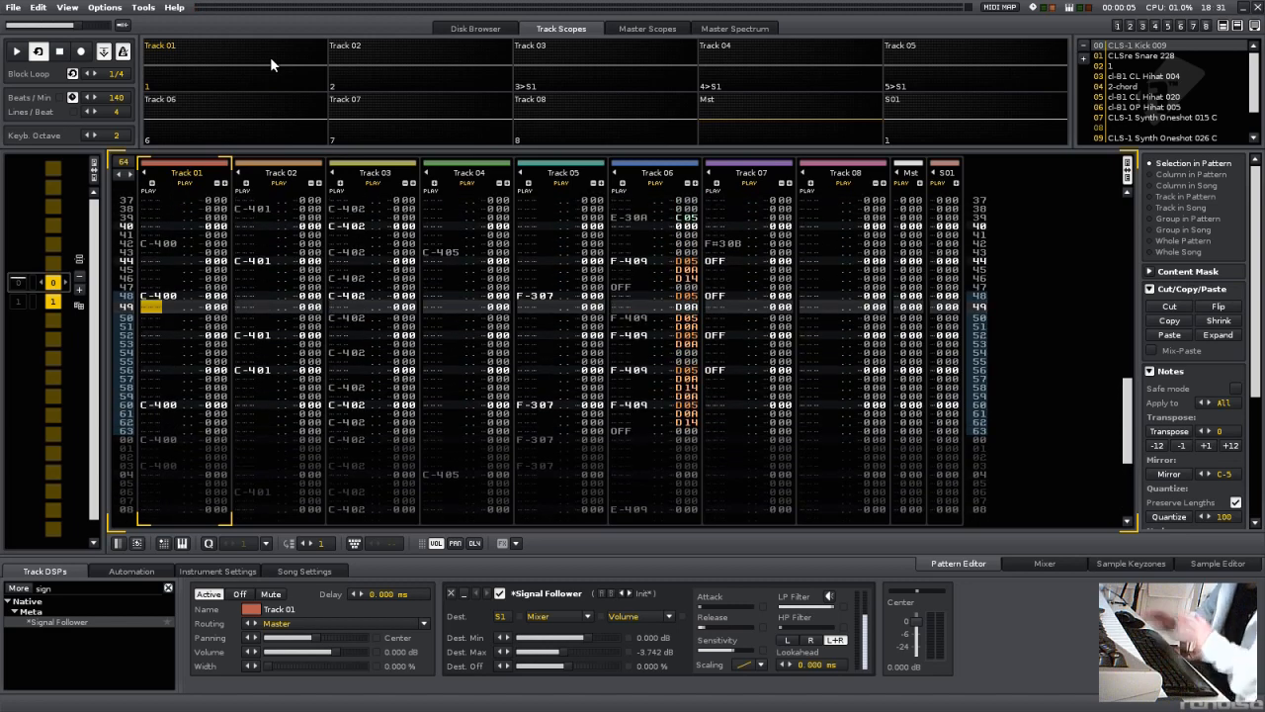
key("space")
key("space")
key("space")
key("space")
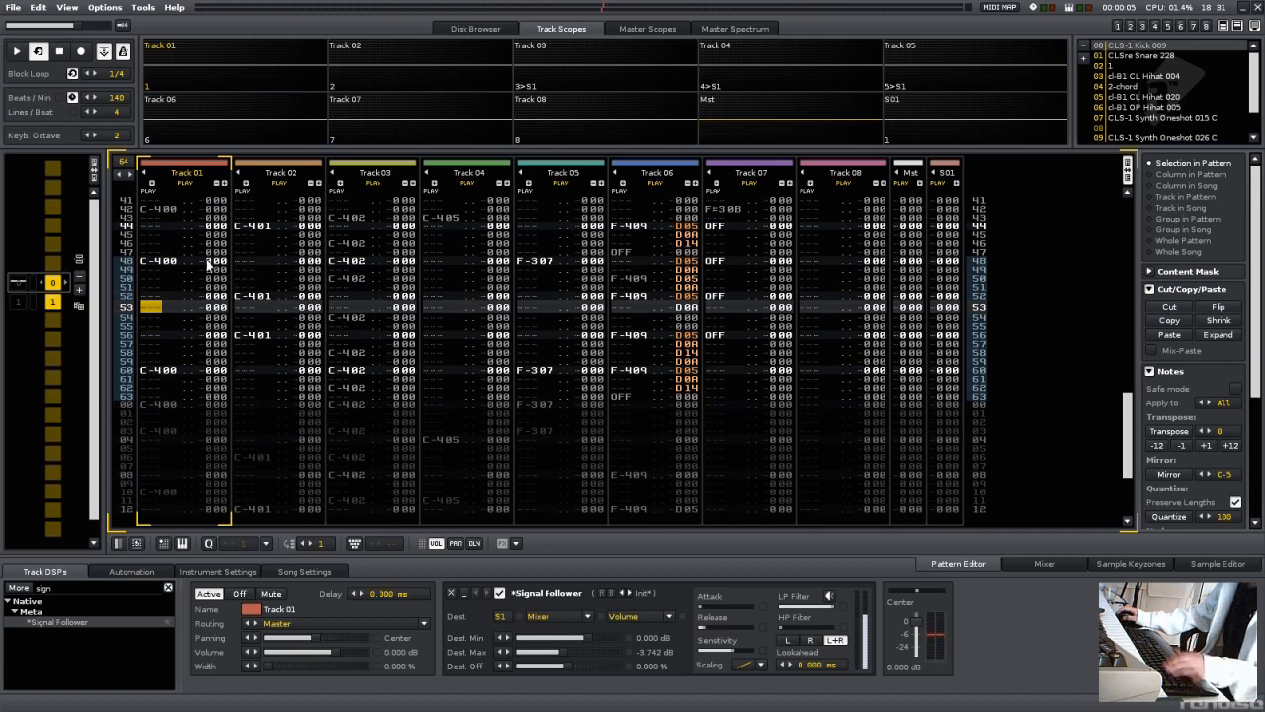
key("space")
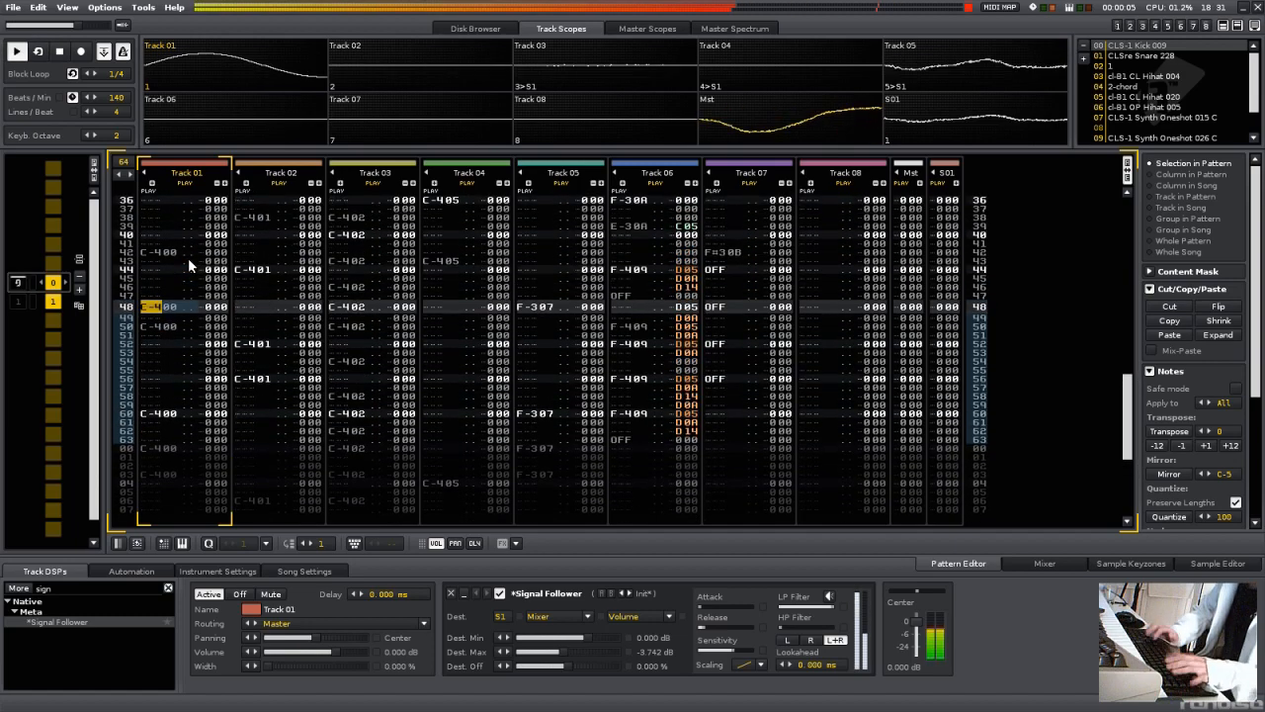
Step: Add another C-4 kick note at row 58 of Track 01 and play the end section again
key("Tab")
key("space")
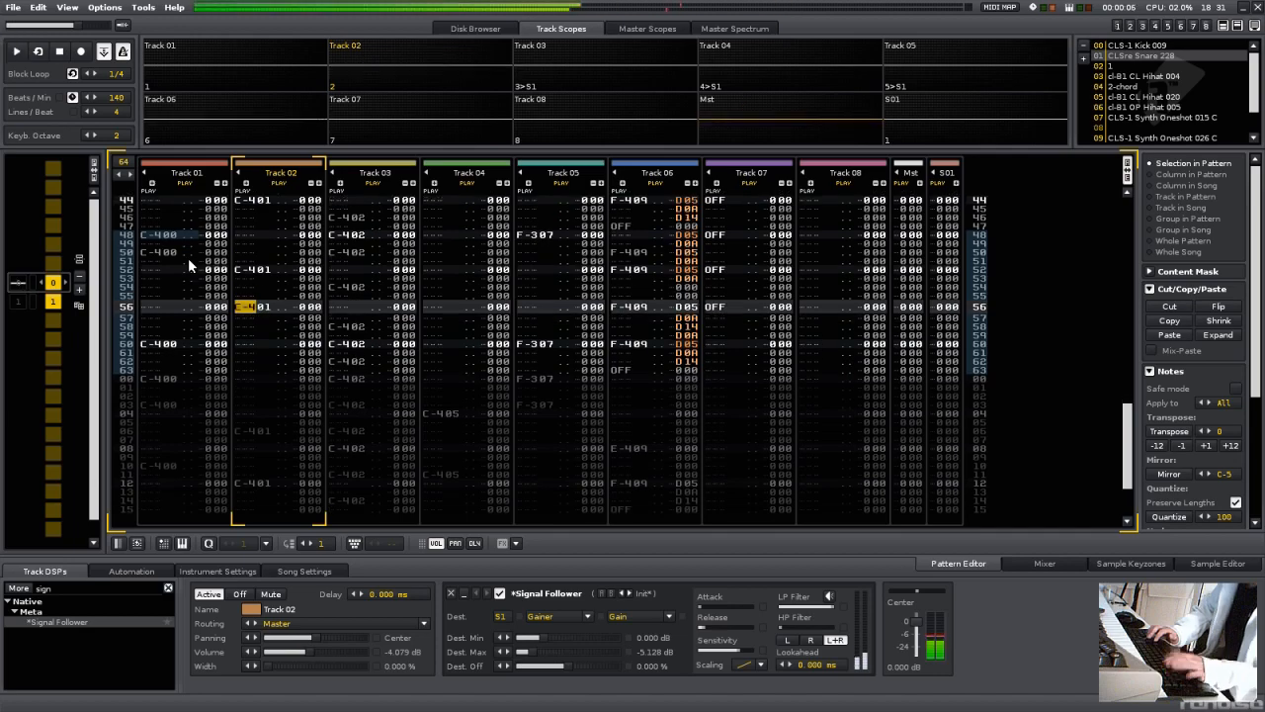
key("shift+Tab")
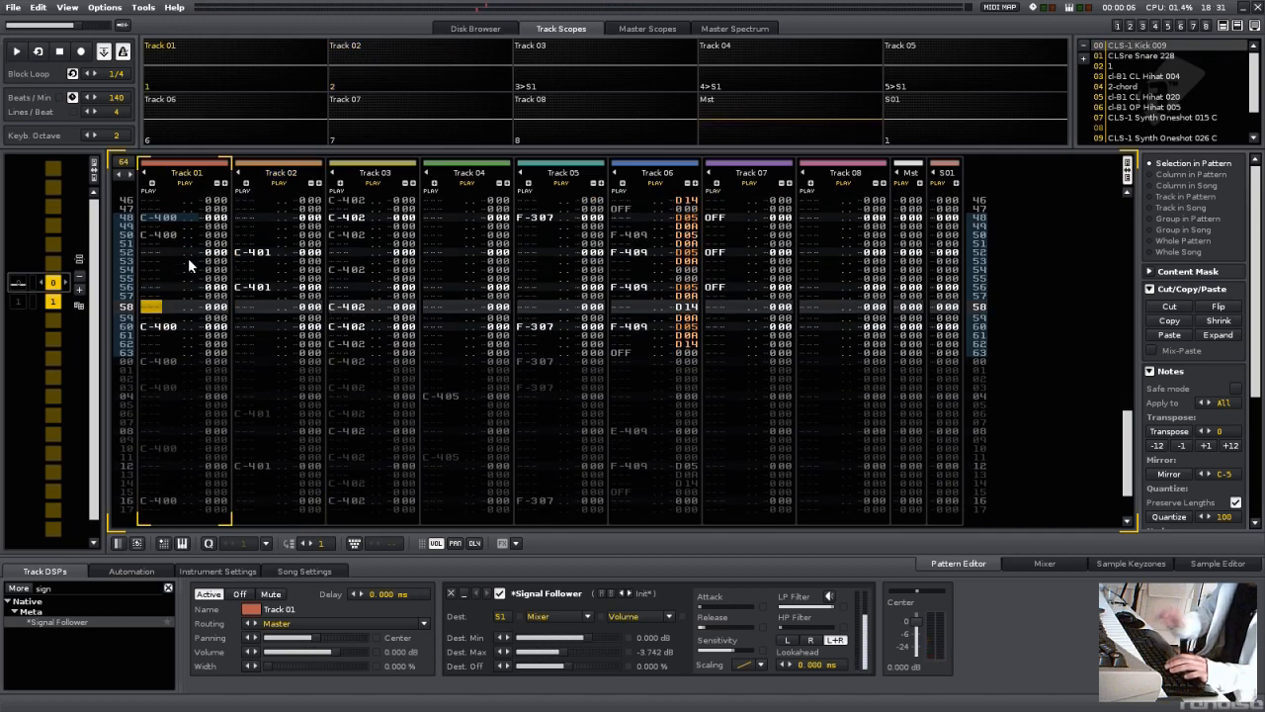
key("space")
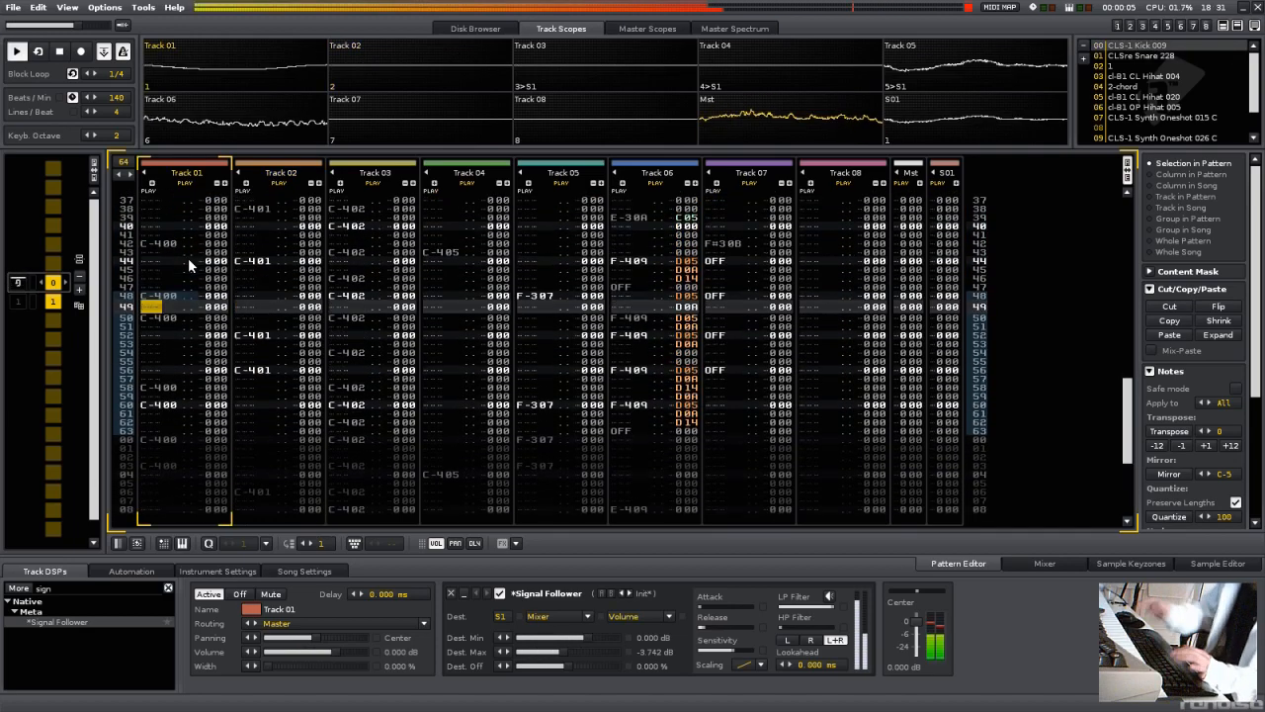
Step: Copy a C-4 snare note to row 62 of Track 02 and play the pattern with it
key("space")
key("Tab")
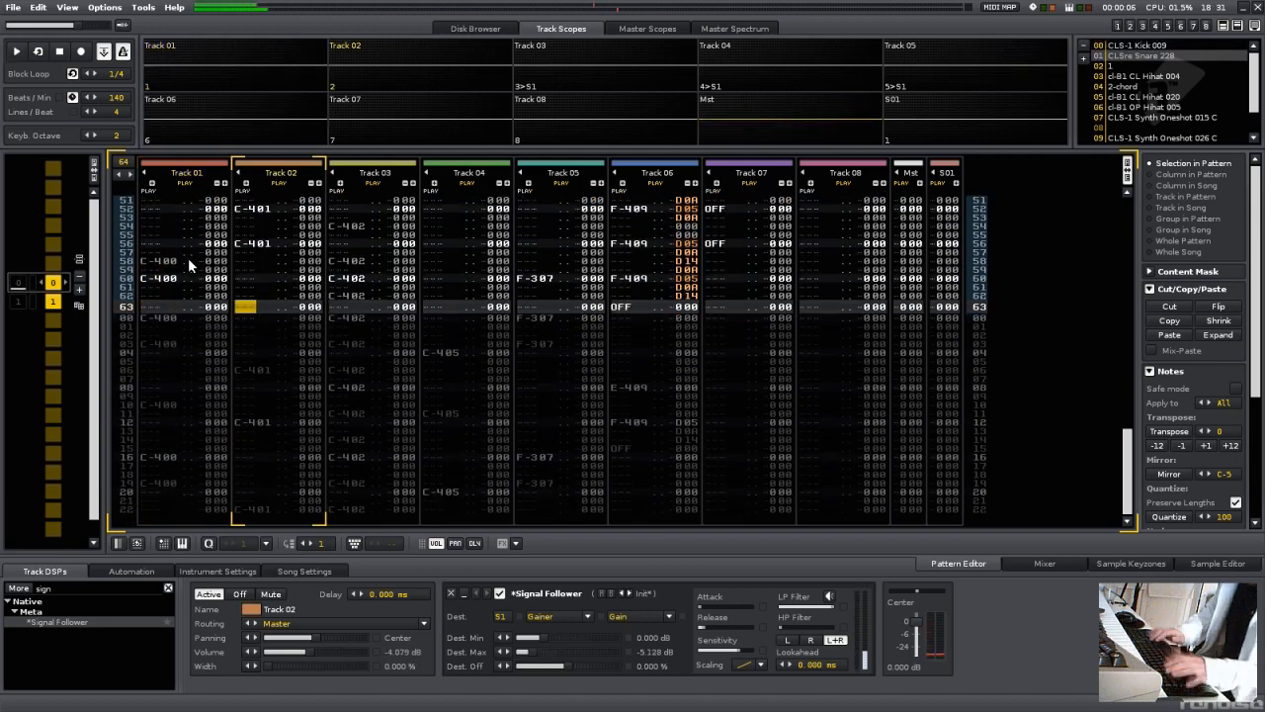
left_click_drag(244, 254, 248, 251)
key("ctrl+c")
key("ctrl+v")
key("space")
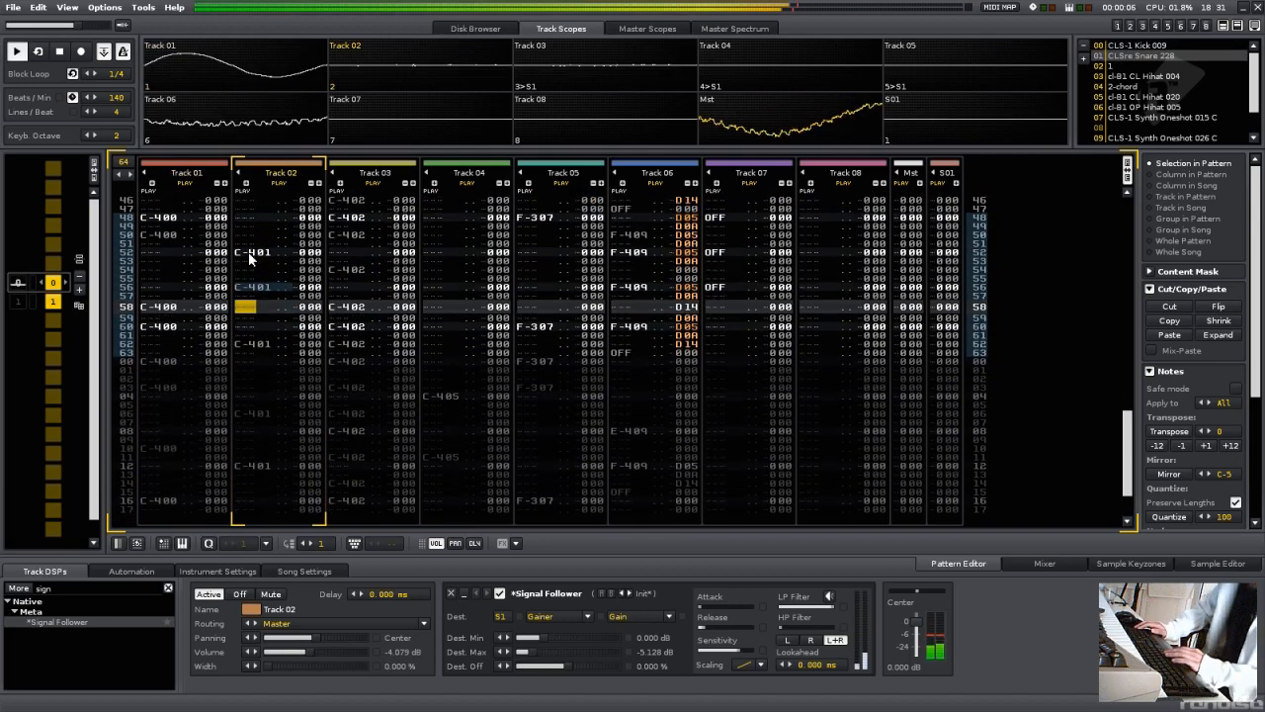
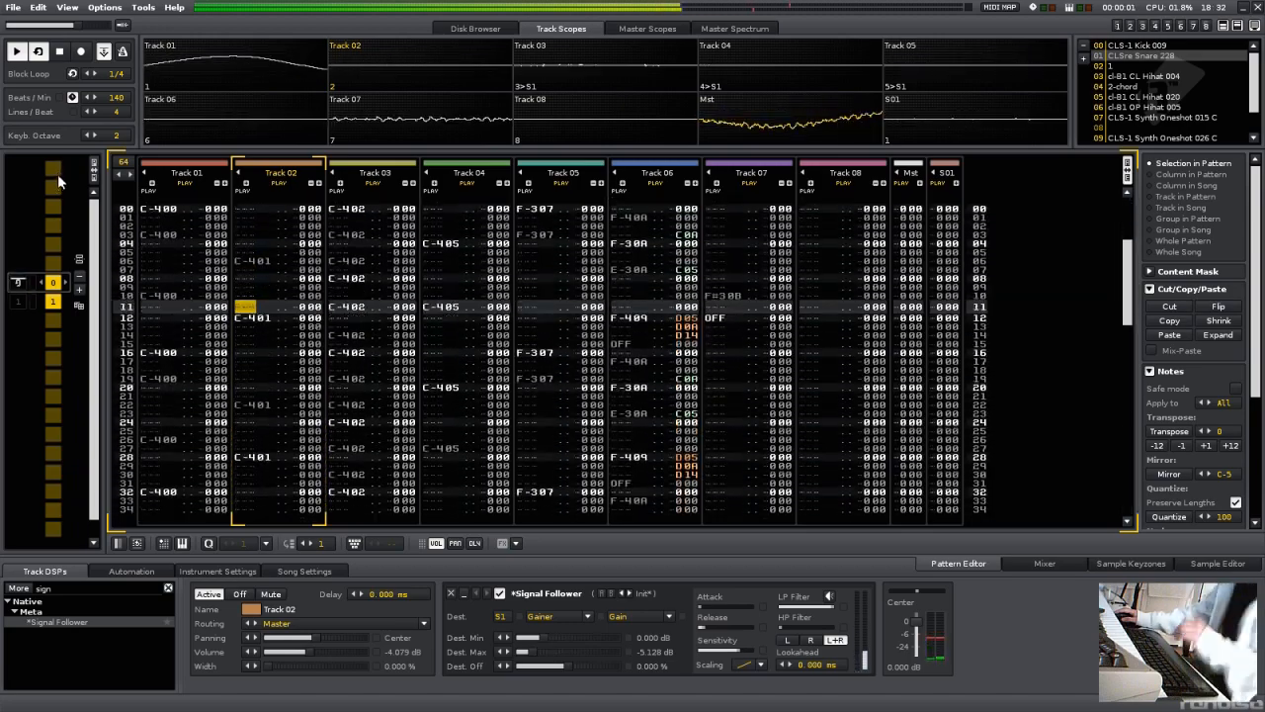
Step: Stop playback and go to the first row of Track 08 with the empty instrument slot 08 selected
key("Tab")
key("Tab")
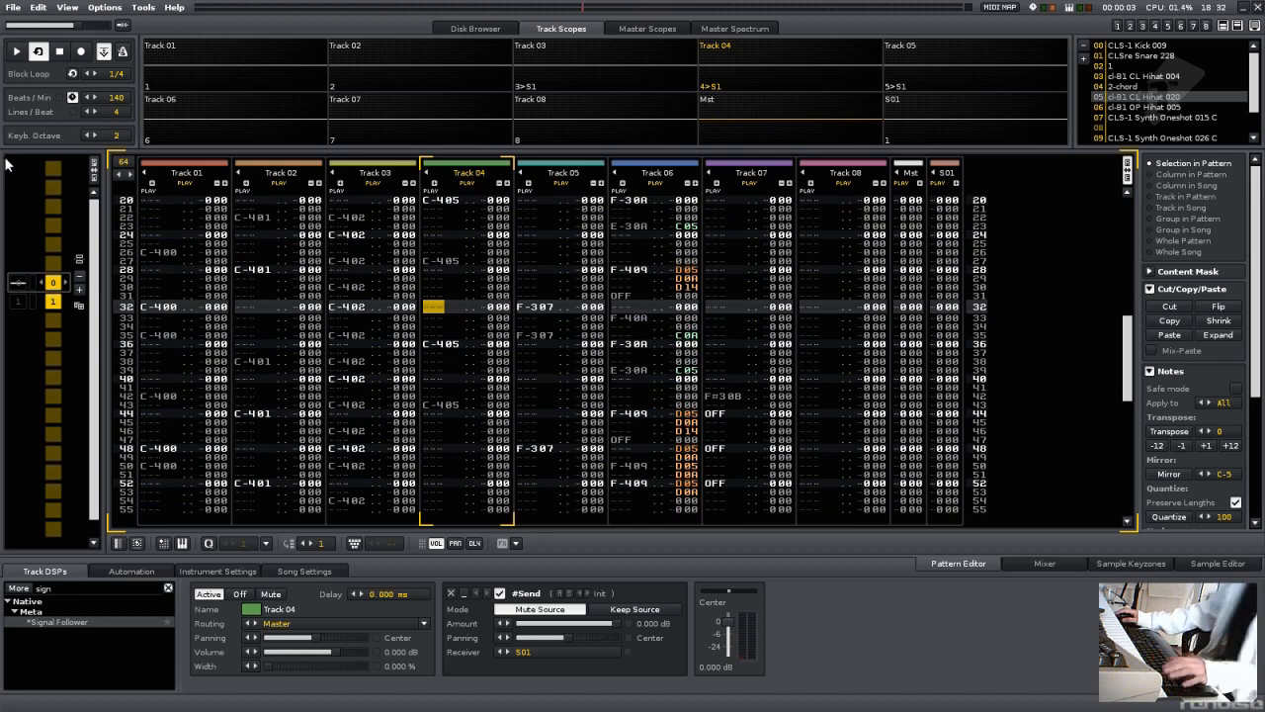
key("Tab")
key("Tab")
key("Tab")
key("Tab")
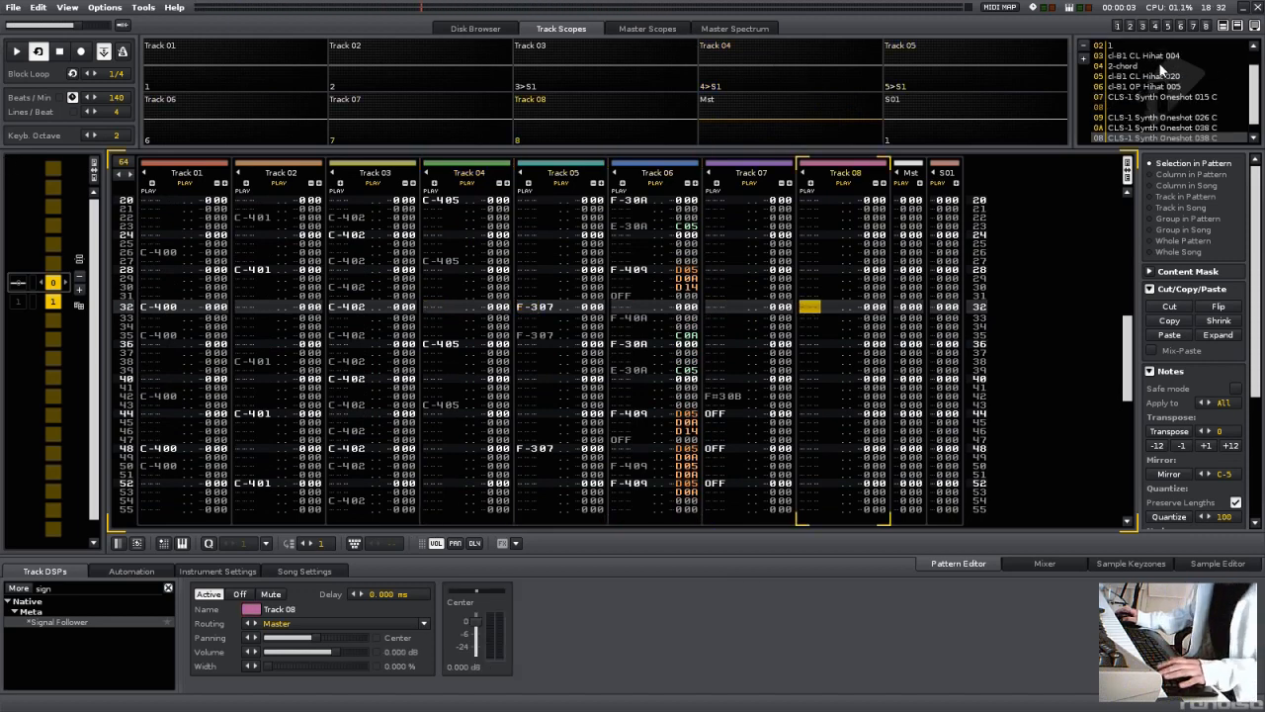
scroll(1162, 71, "up", 1)
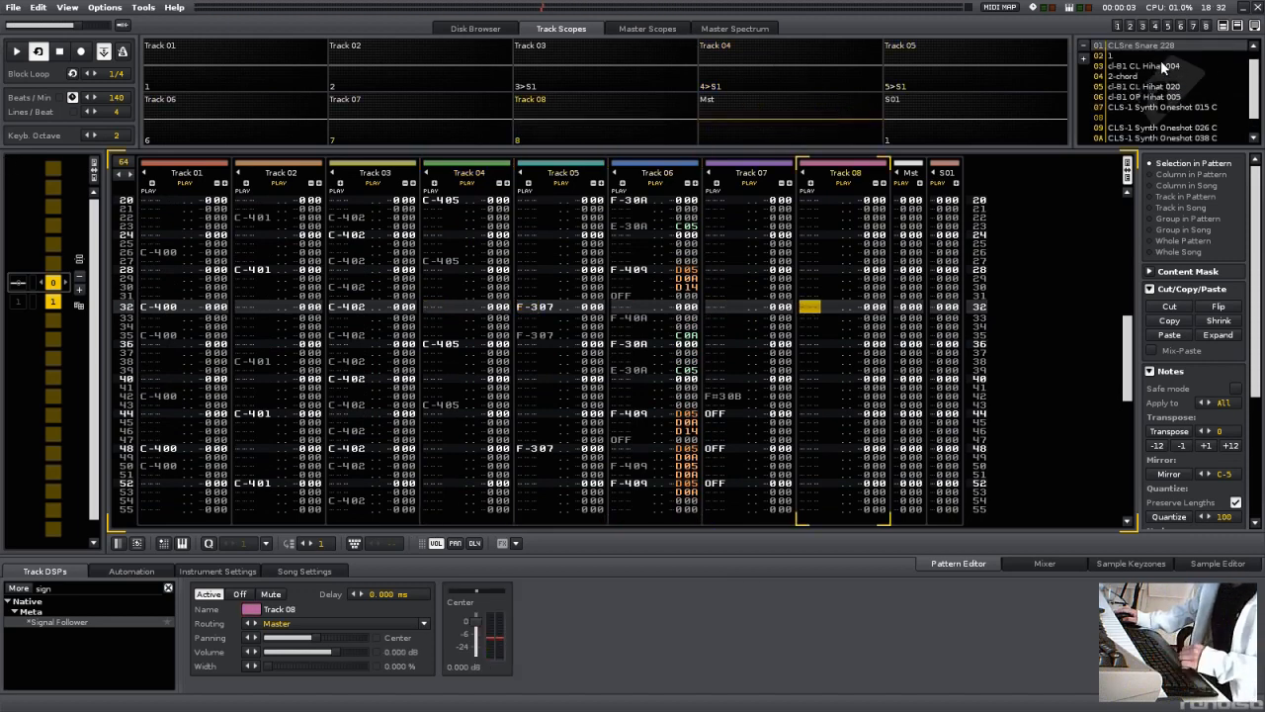
scroll(1163, 68, "down", 2)
left_click(200, 41)
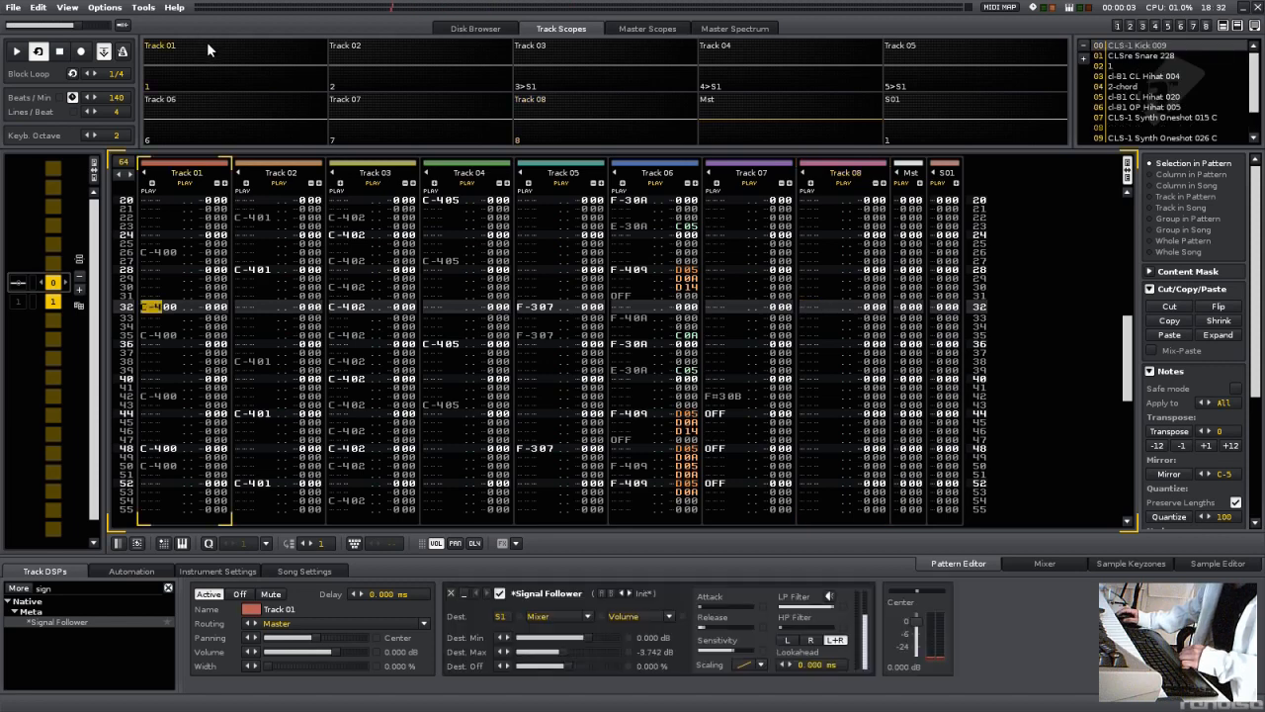
left_click(760, 249)
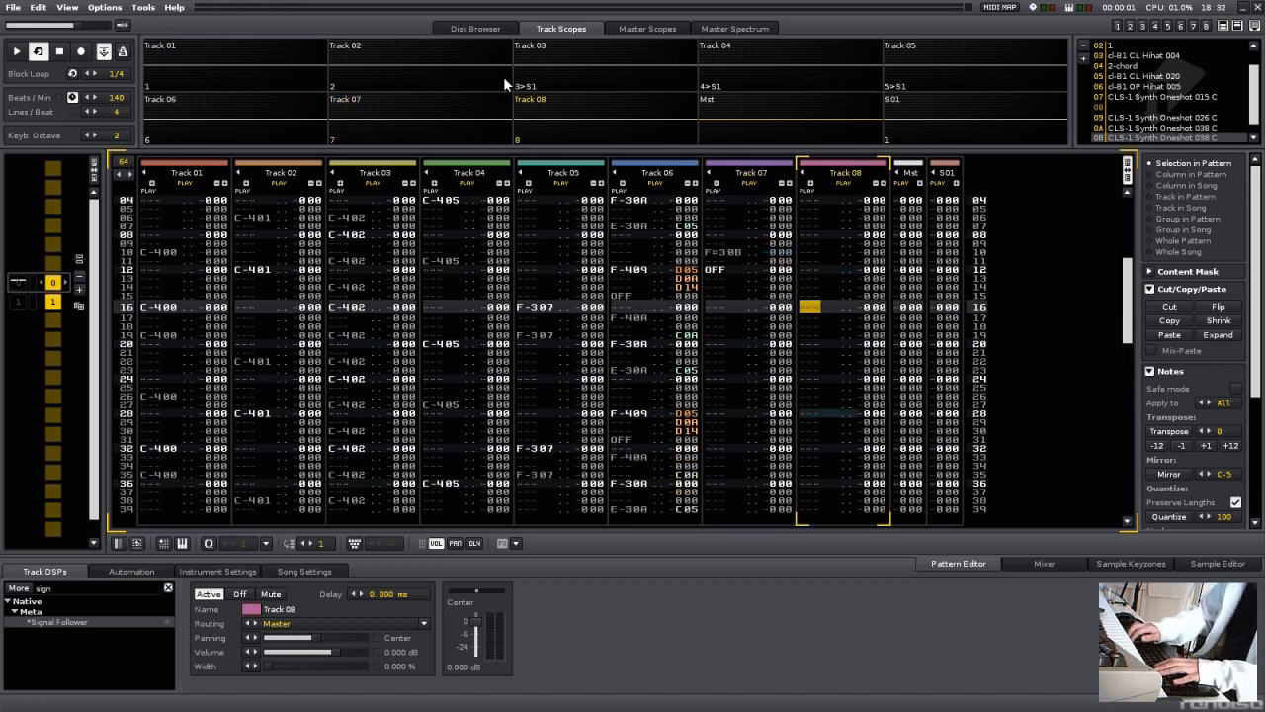
key("Home")
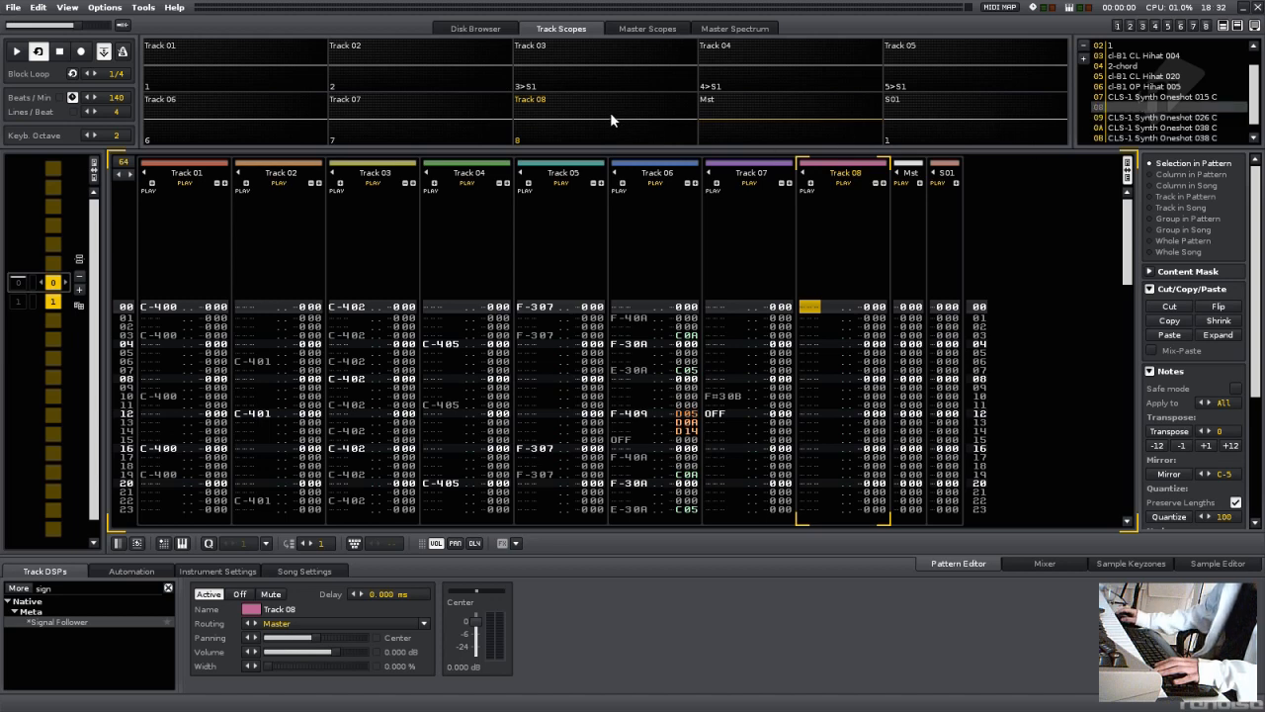
Step: Look into the Synth Stabs sample folder and check the waveform view of instrument slot 08
left_click(493, 31)
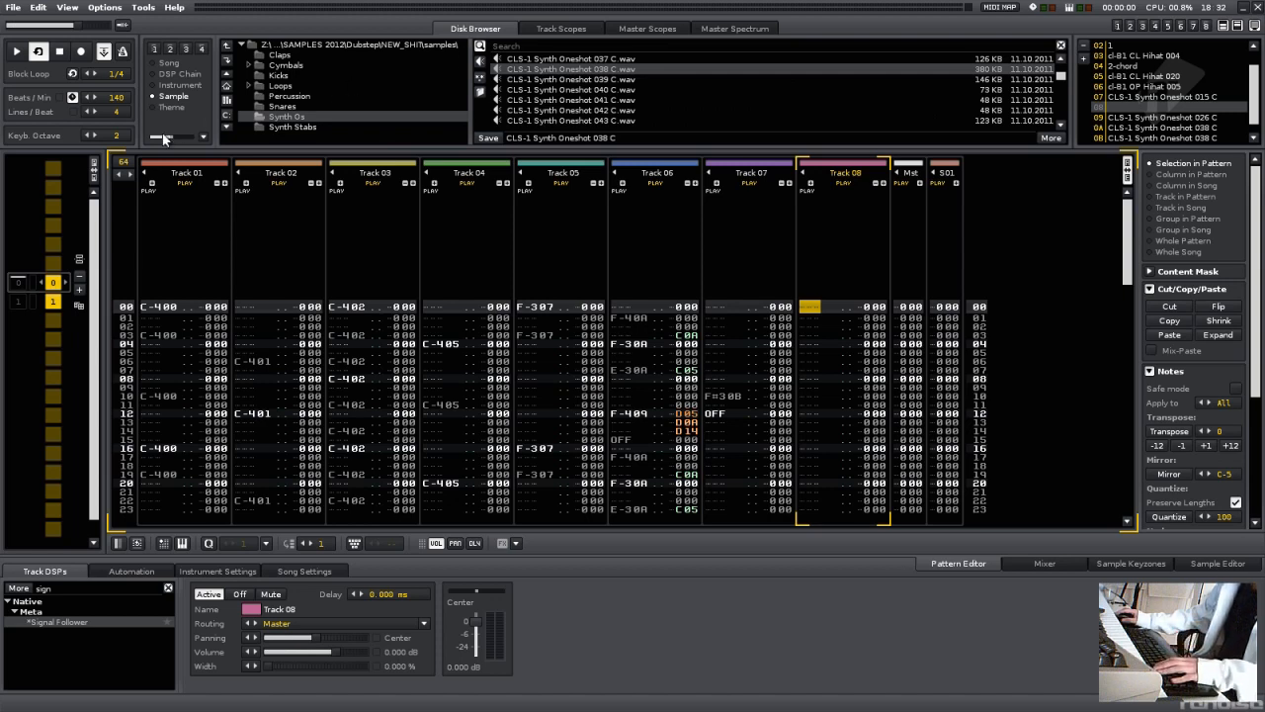
scroll(738, 63, "up", 7)
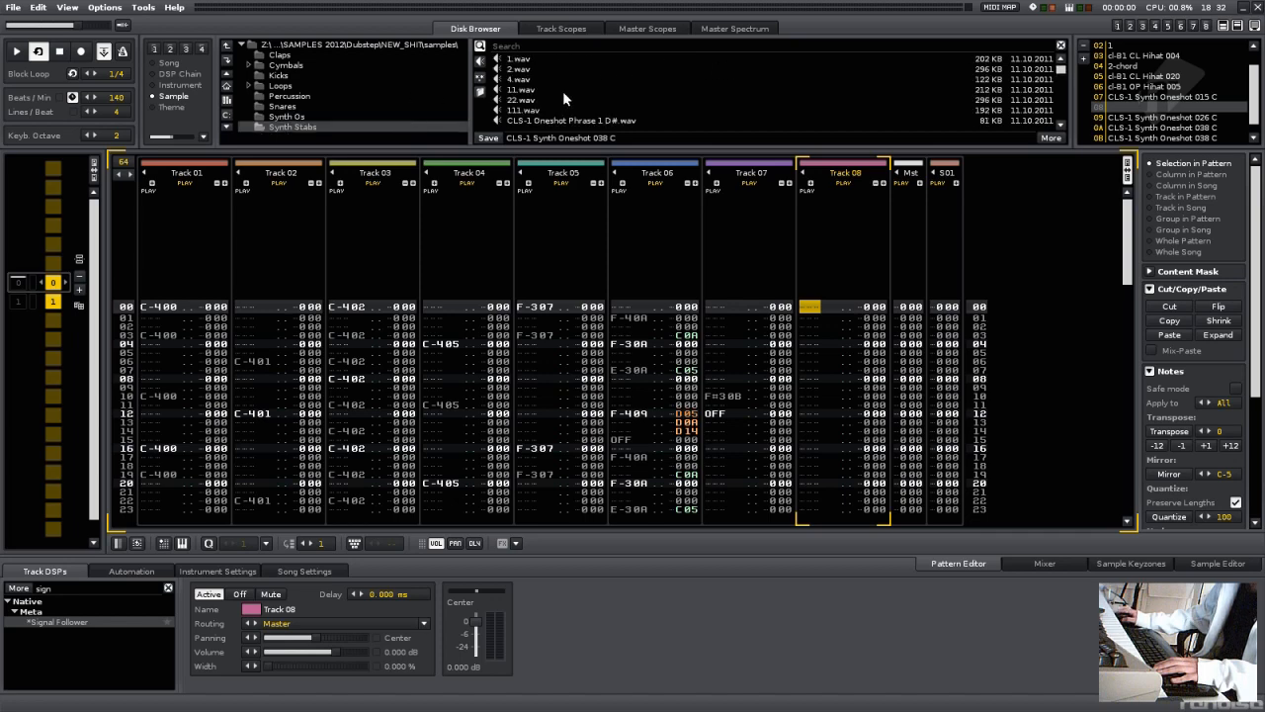
left_click(1215, 563)
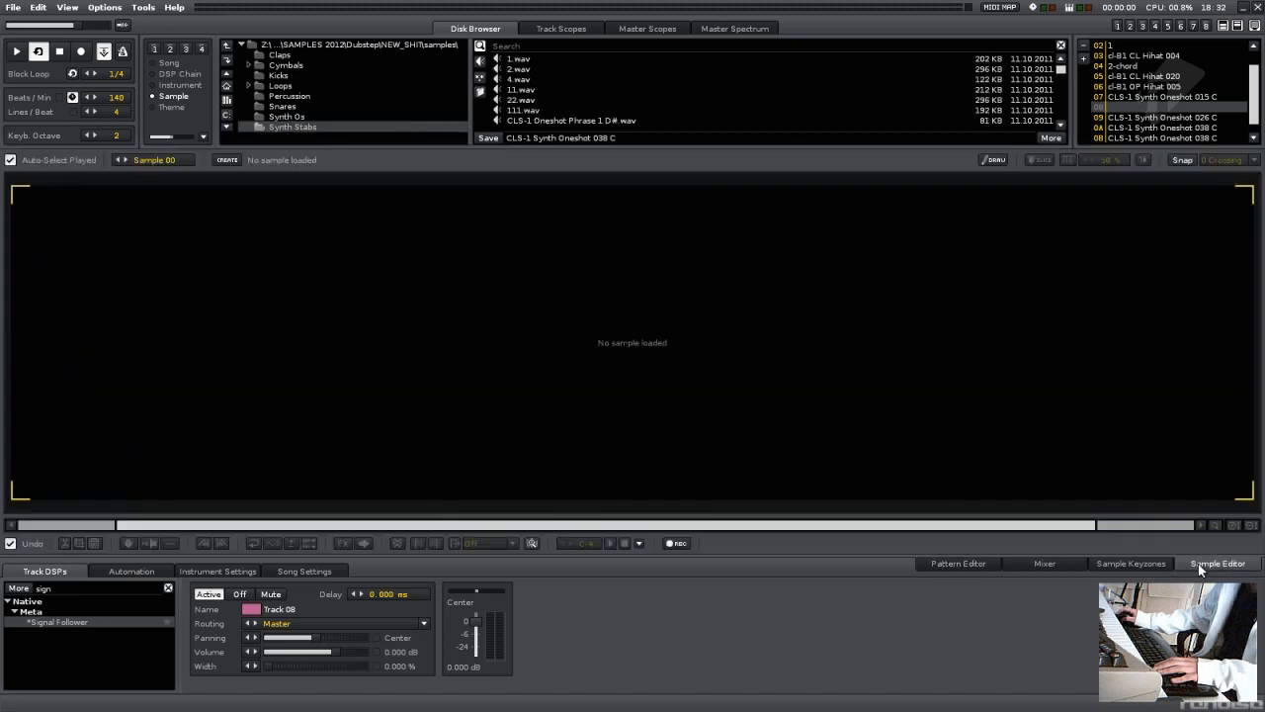
left_click(971, 562)
Step: Clone pattern 0 as a second pattern and clear the synth notes of Tracks 06 and 07 in the copy
left_click(83, 310)
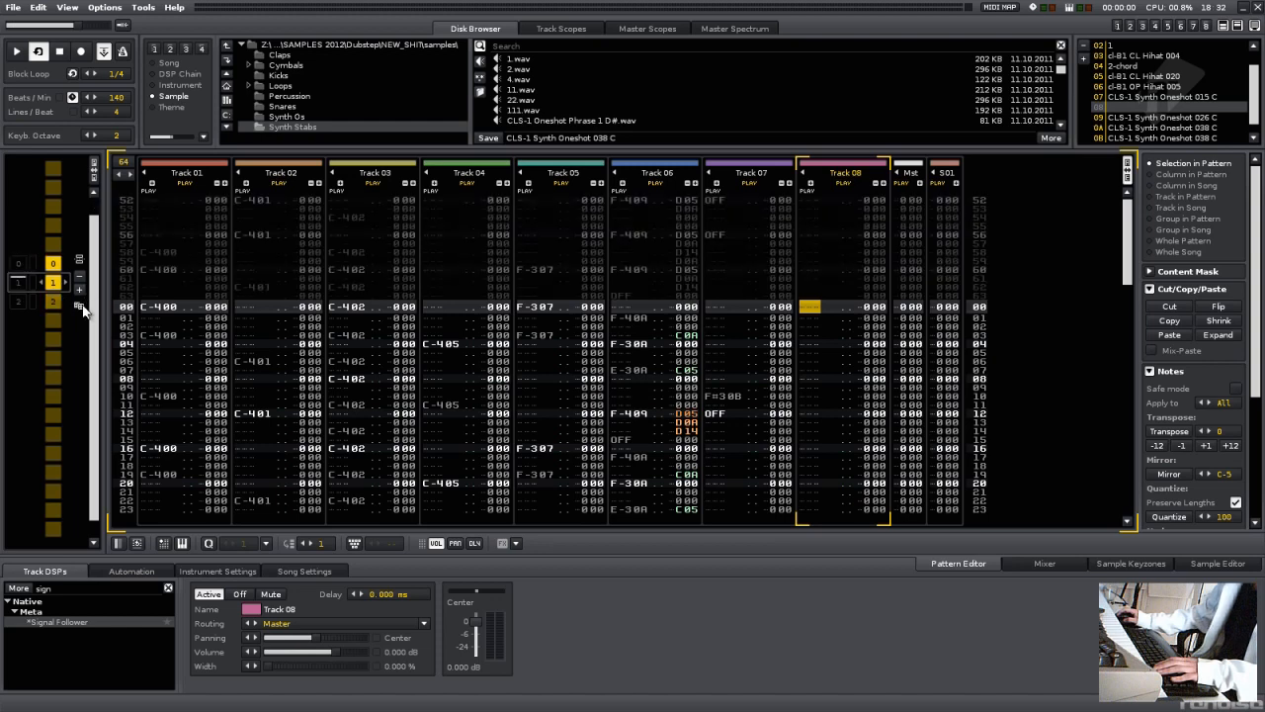
left_click(561, 30)
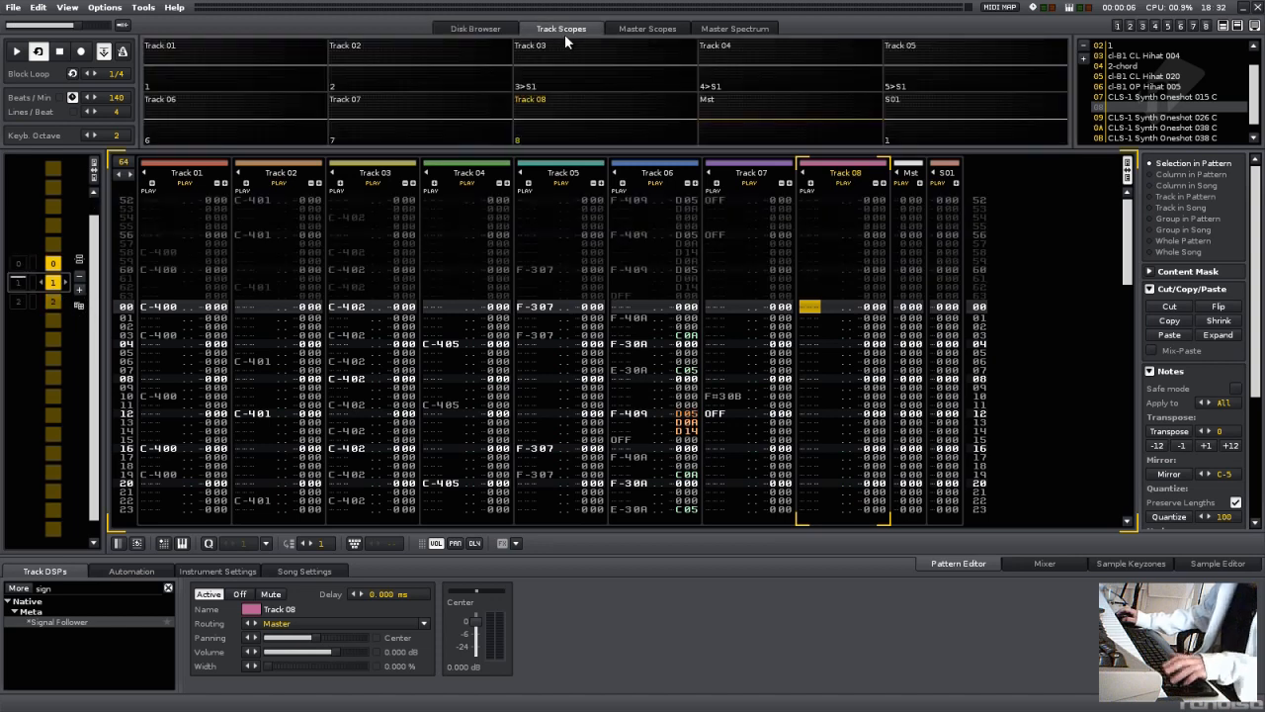
key("shift+Tab")
key("shift+Tab")
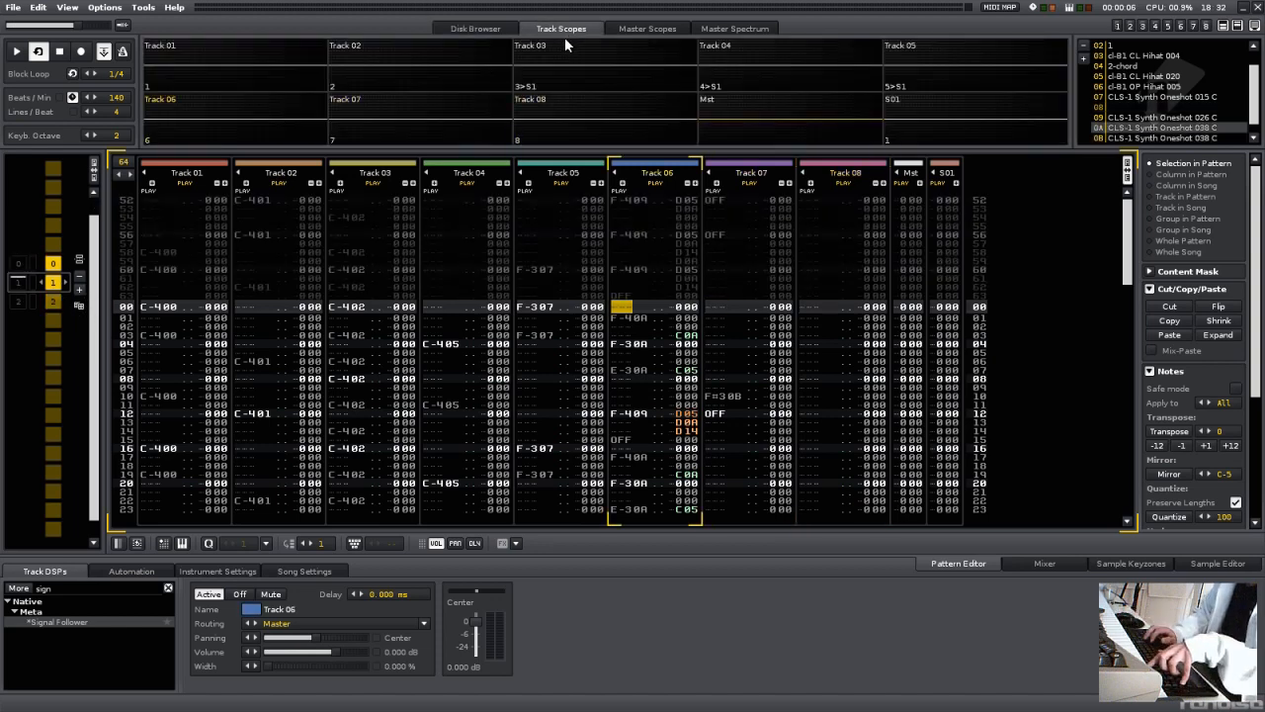
key("space")
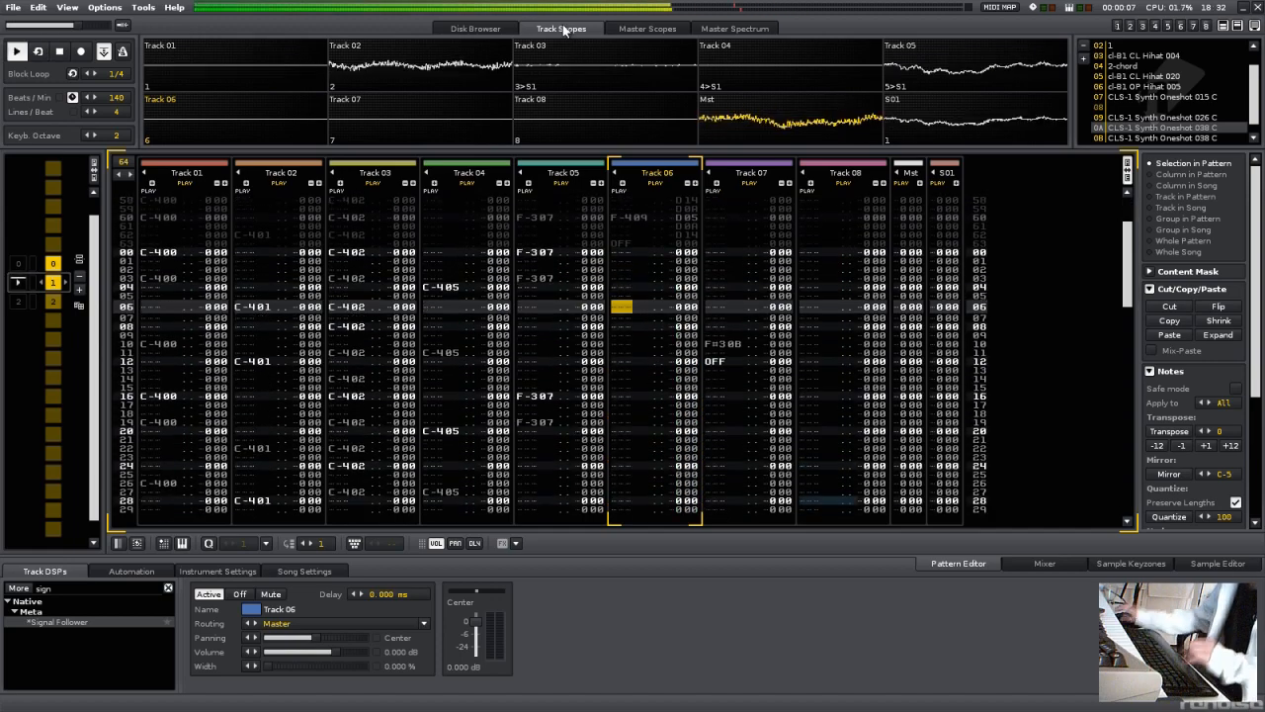
key("Tab")
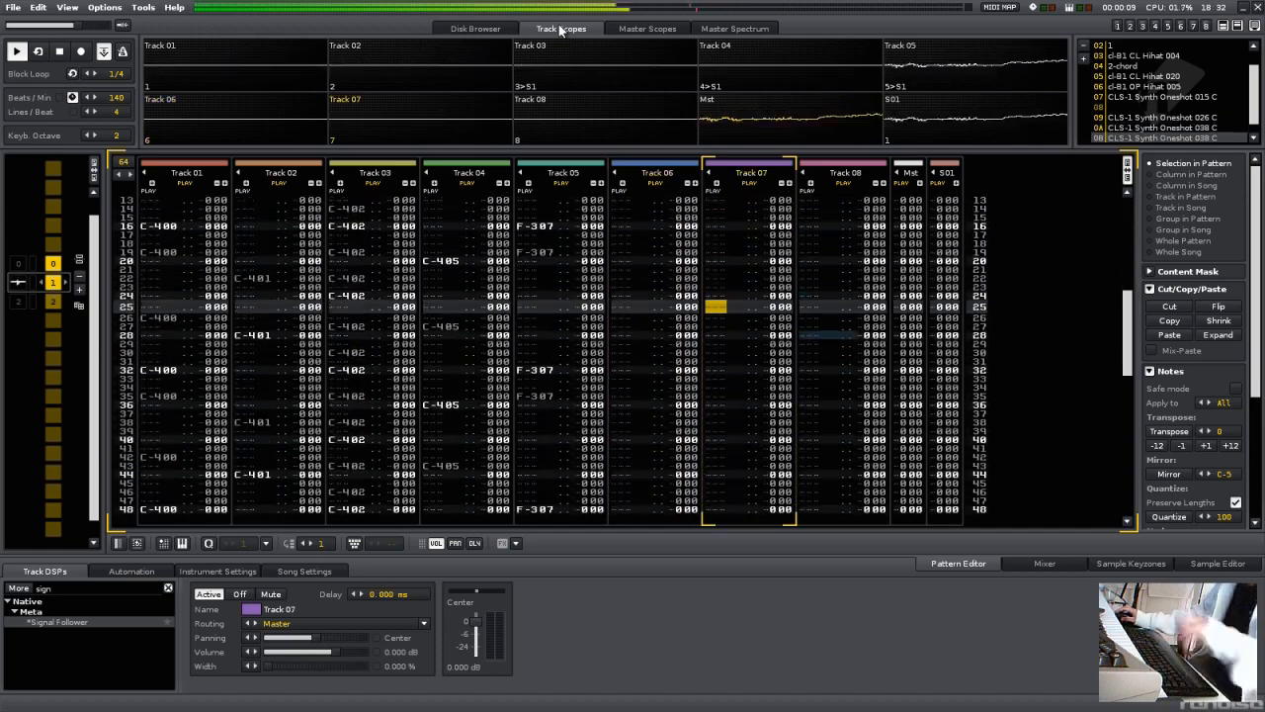
Step: Clear the notes of Track 05 in the cloned pattern and play its remaining drums with Track 08 selected
key("shift+Tab")
key("shift+Tab")
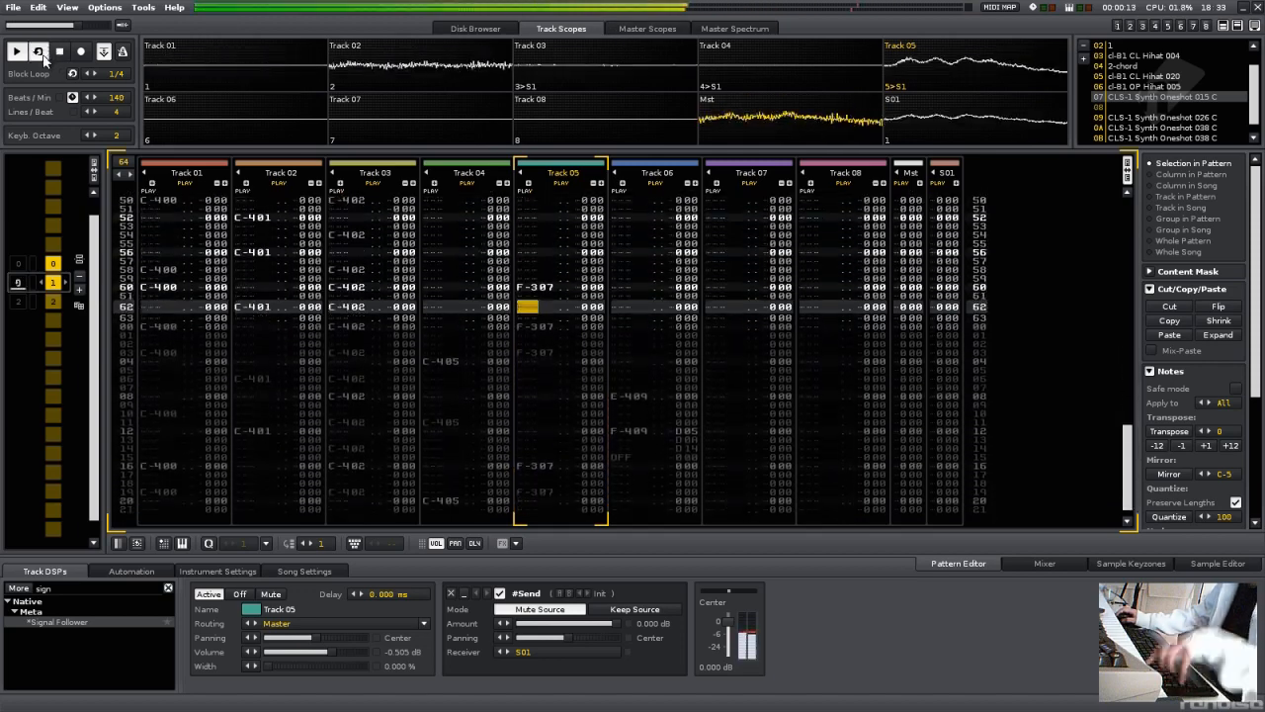
key("Tab")
key("shift+Tab")
key("Tab")
key("Tab")
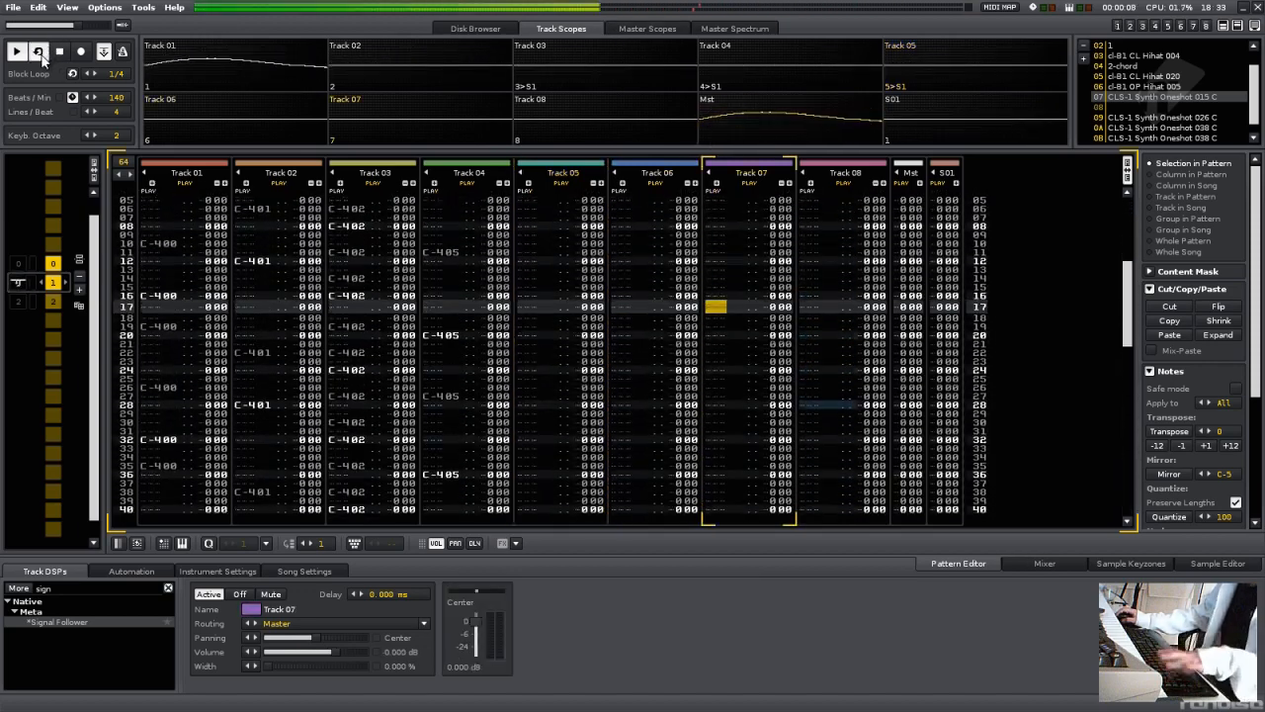
key("Tab")
key("alt+Down")
key("space")
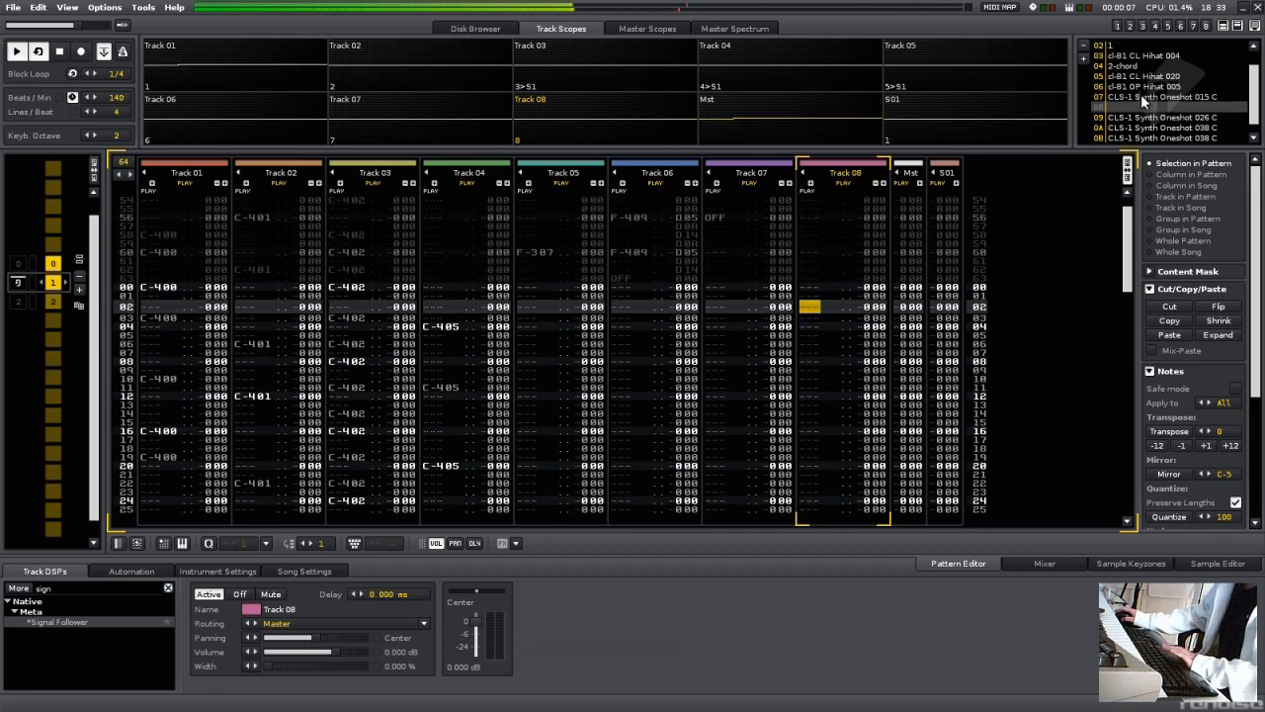
Step: Browse the Synth Stabs, Percussion and Synth Os sample folders for a new sound for Track 08
left_click(464, 29)
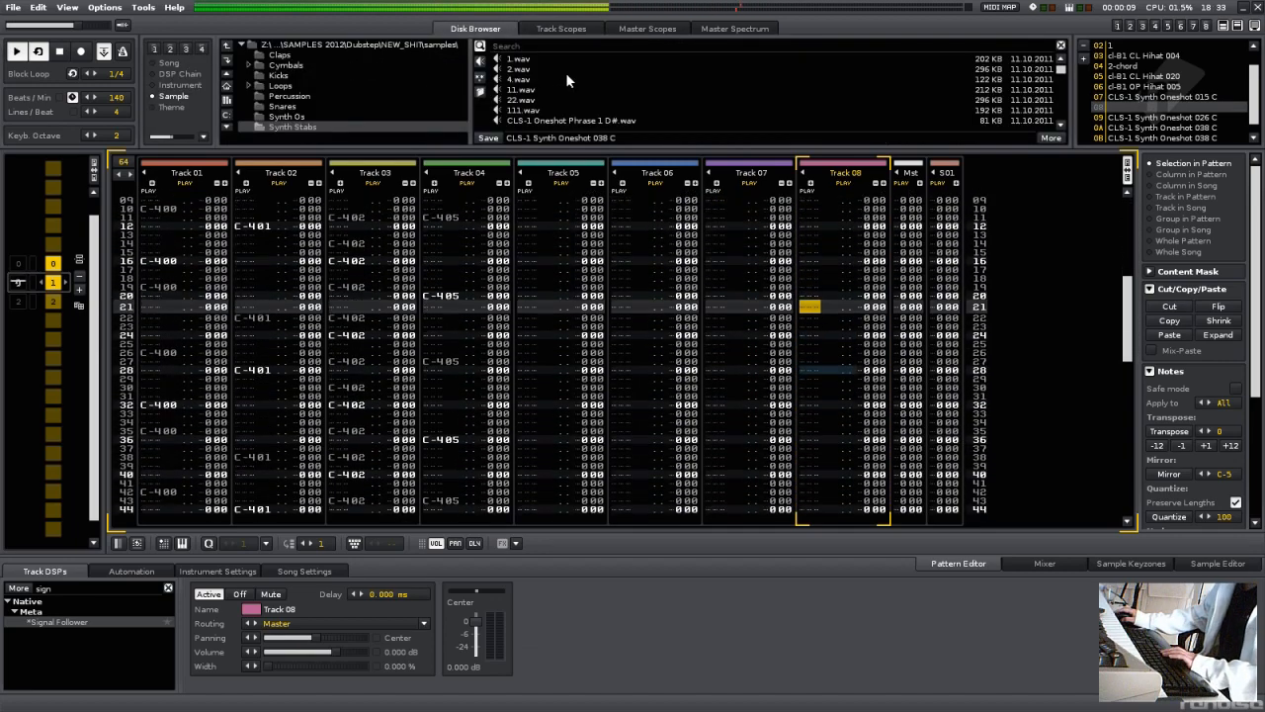
scroll(569, 84, "down", 6)
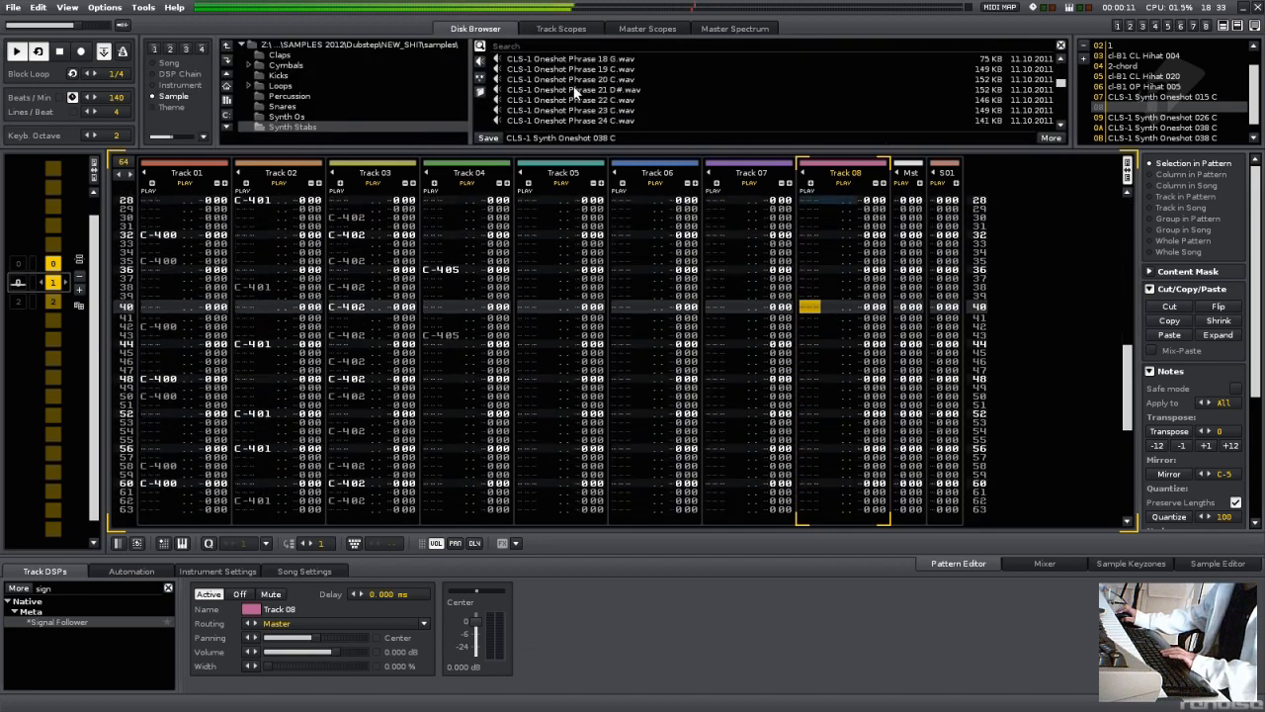
mouse_move(1061, 83)
left_mouse_down()
mouse_move(1059, 137)
mouse_move(1060, 60)
left_mouse_up()
key("space")
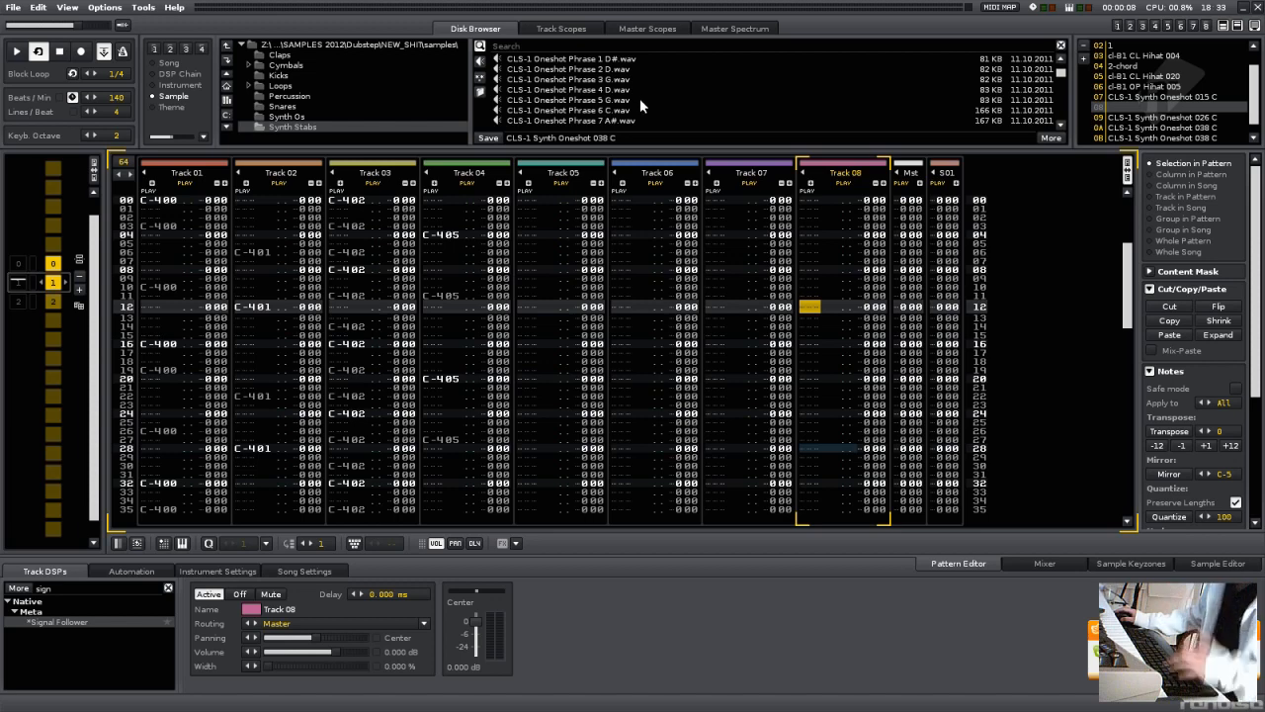
left_click(400, 98)
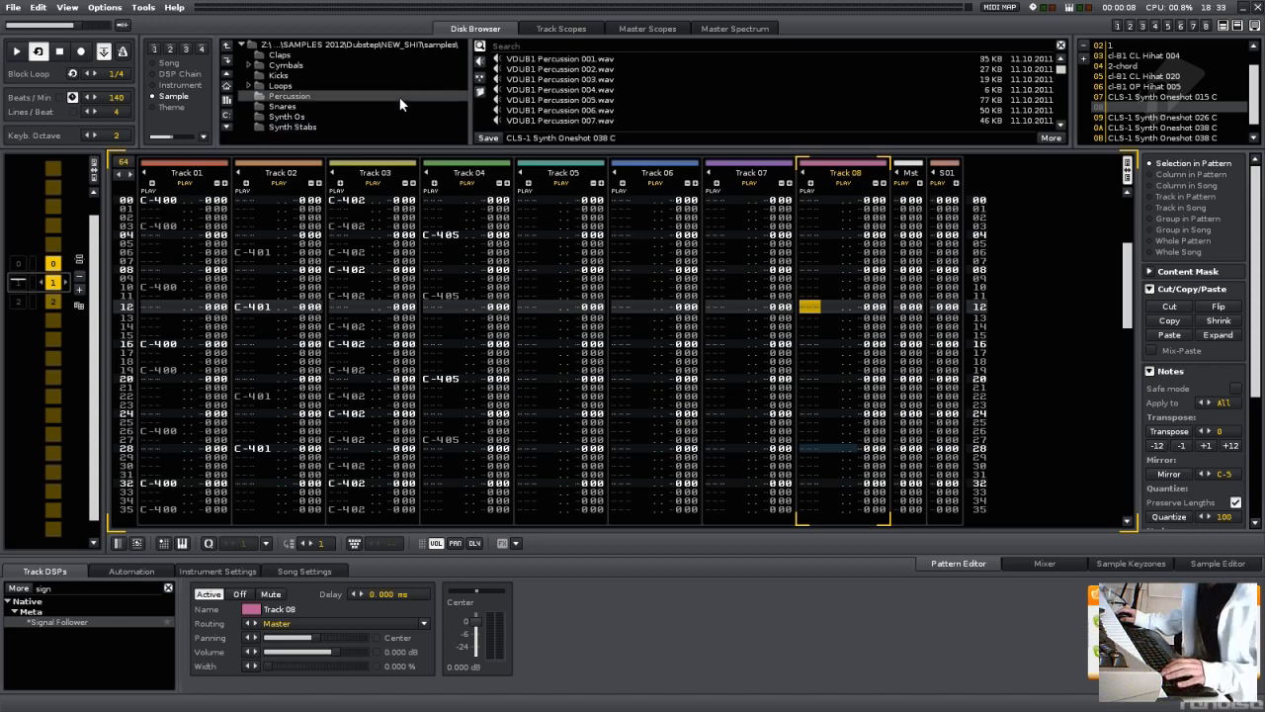
left_click(316, 116)
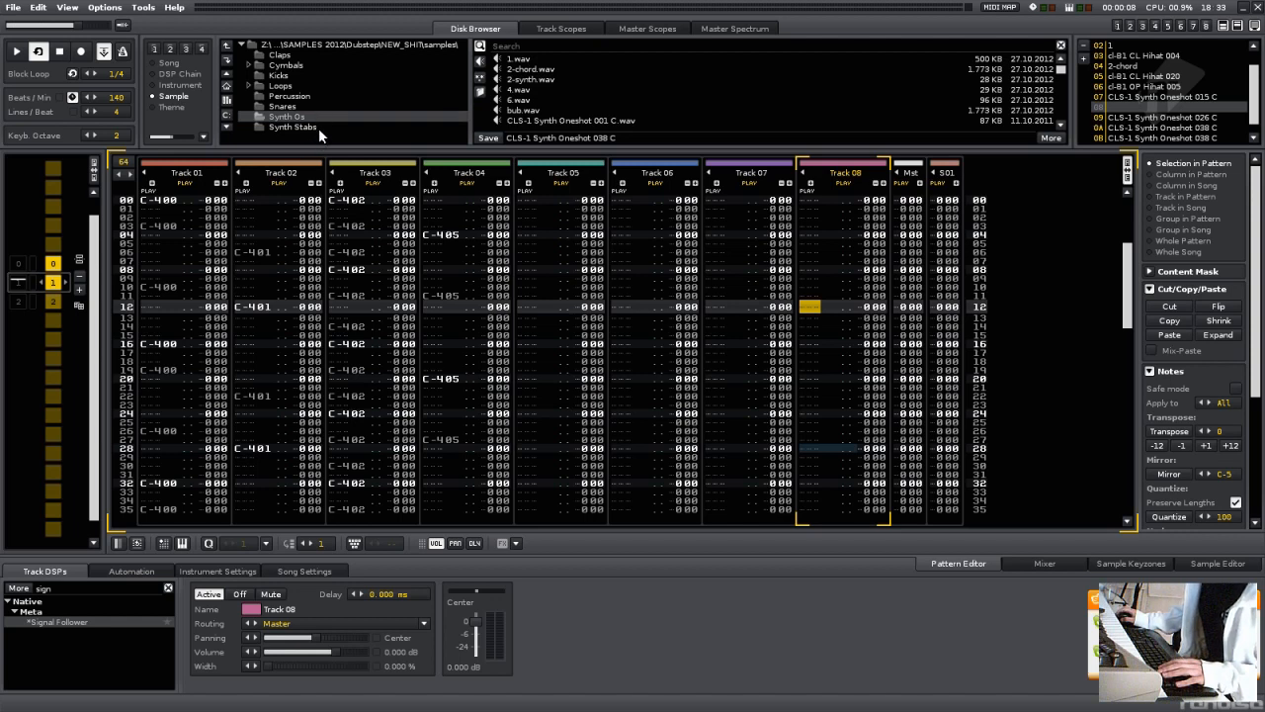
left_click(319, 127)
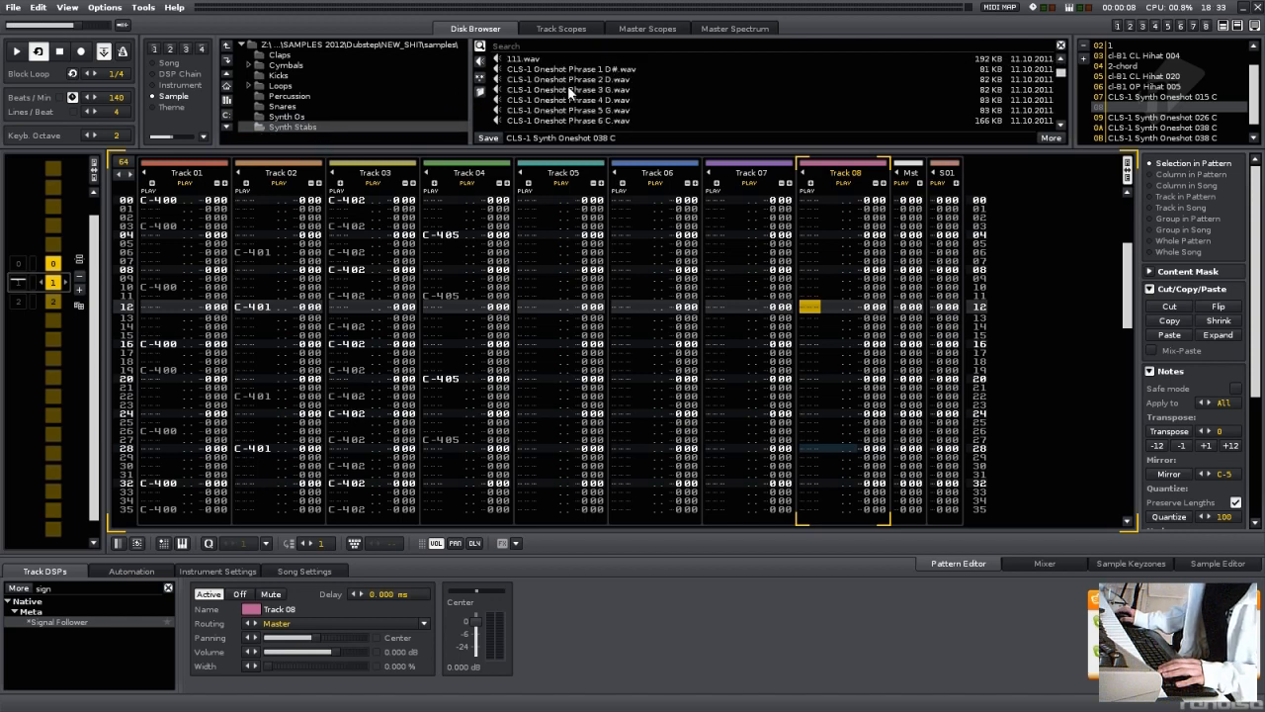
Step: Load Z_dark-pad.wav from the Synth Os folder into instrument slot 08, audition its notes, and play the cloned pattern
double_click(951, 119)
double_click(835, 99)
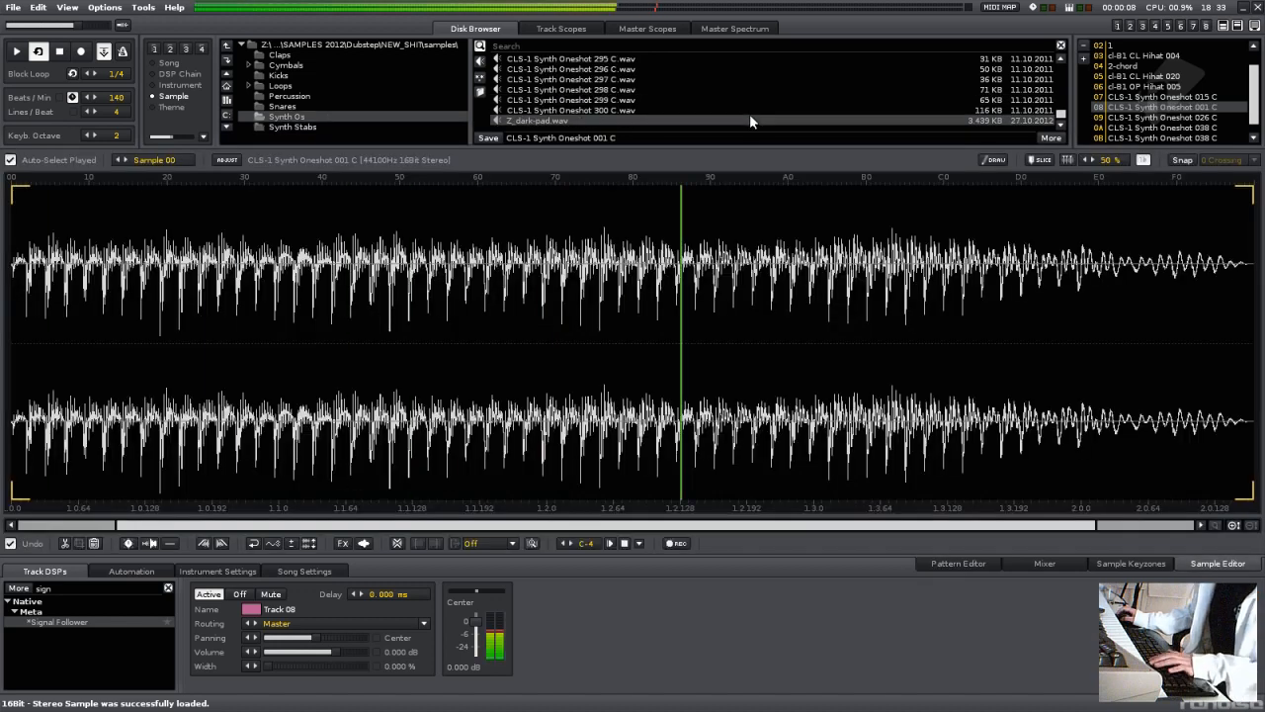
double_click(749, 119)
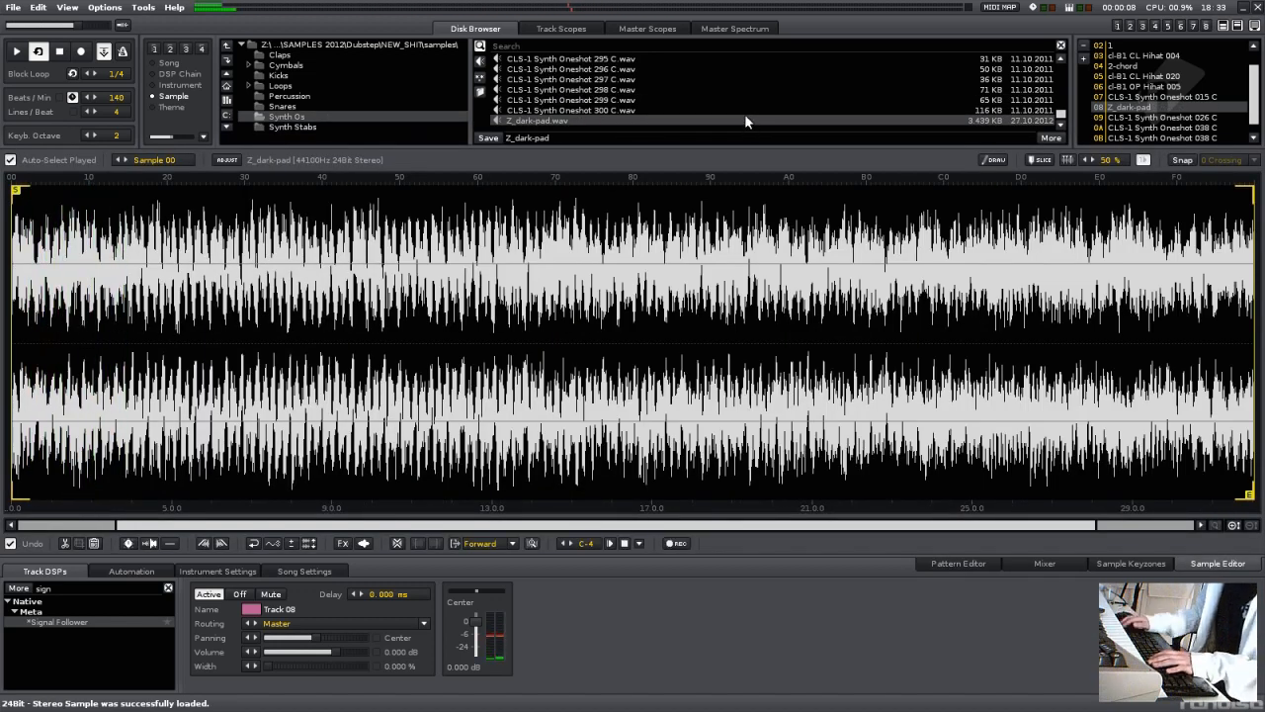
key("q")
key("z")
left_click(958, 562)
key("space")
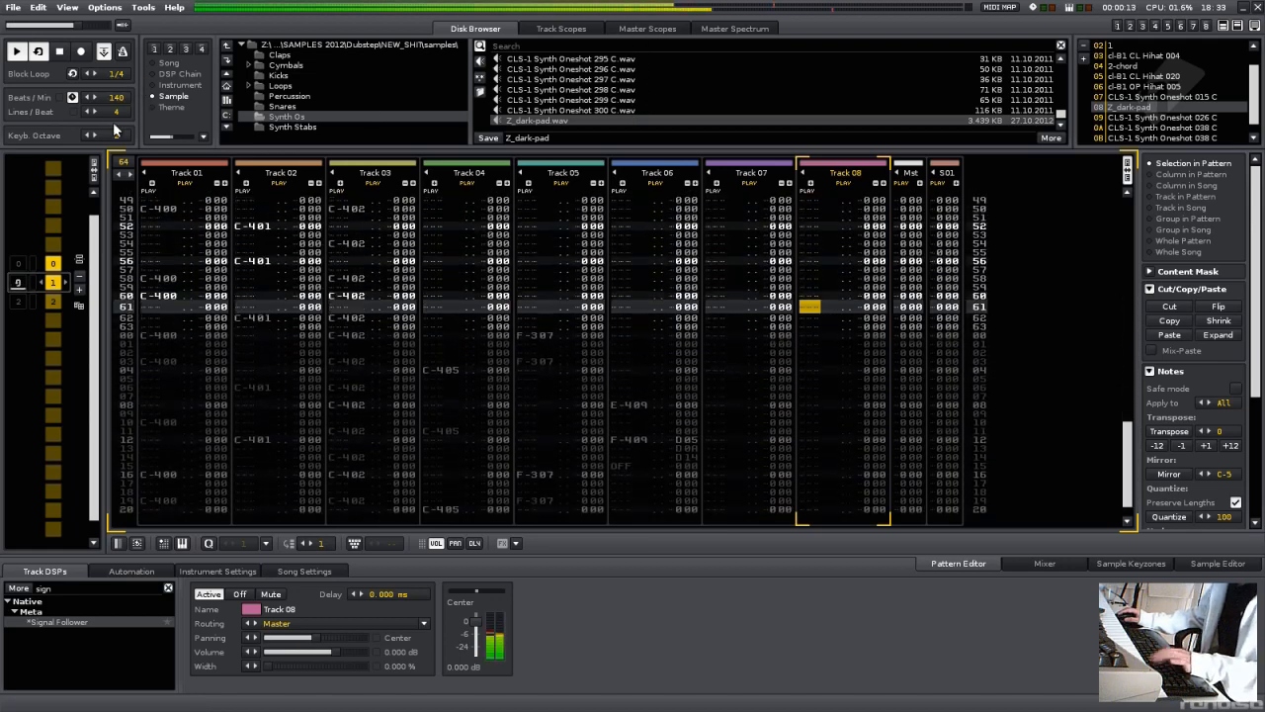
Step: Enter an A-3 note of the dark pad on line 00 of Track 08 and play the pattern
key("Escape")
key("y")
key("Escape")
key("Down")
key("Down")
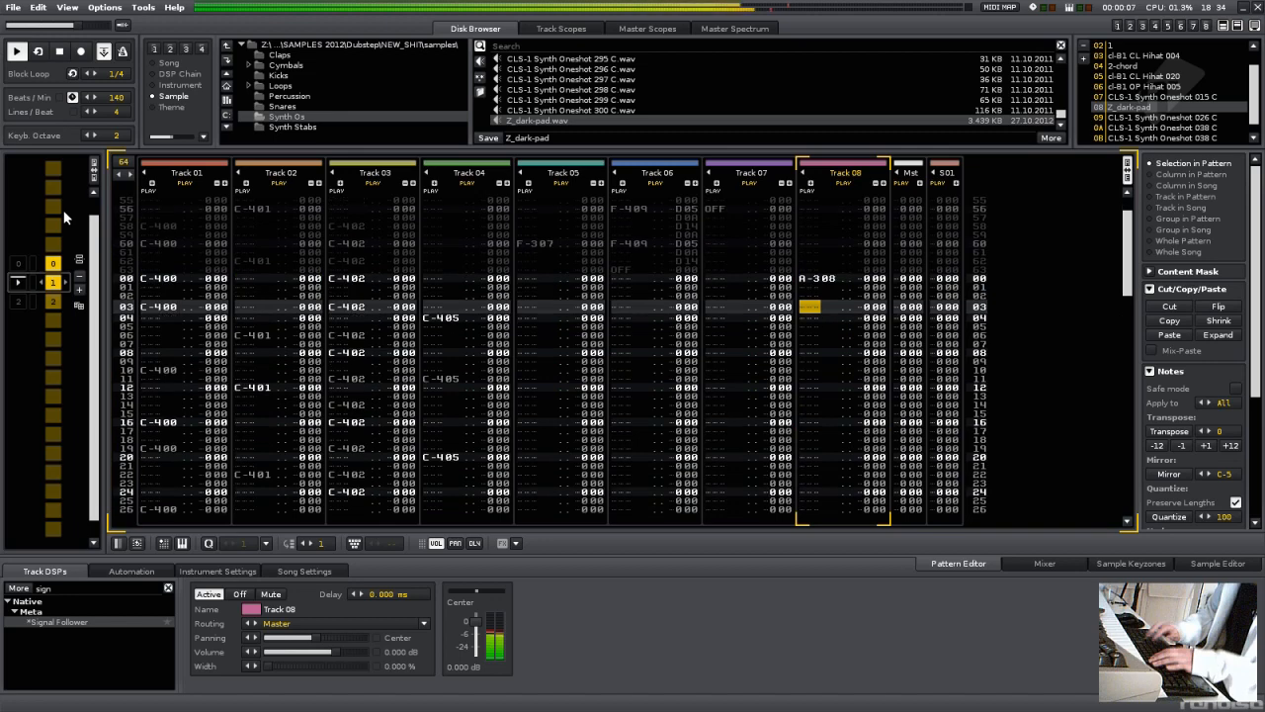
key("Down")
Step: Place a G#-3 pad note on line 03 of Track 08 and replay the pattern
key("Escape")
key("y")
key("Escape")
key("space")
key("space")
key("Escape")
key("6")
key("Up")
key("Up")
key("BackSpace")
key("Escape")
key("space")
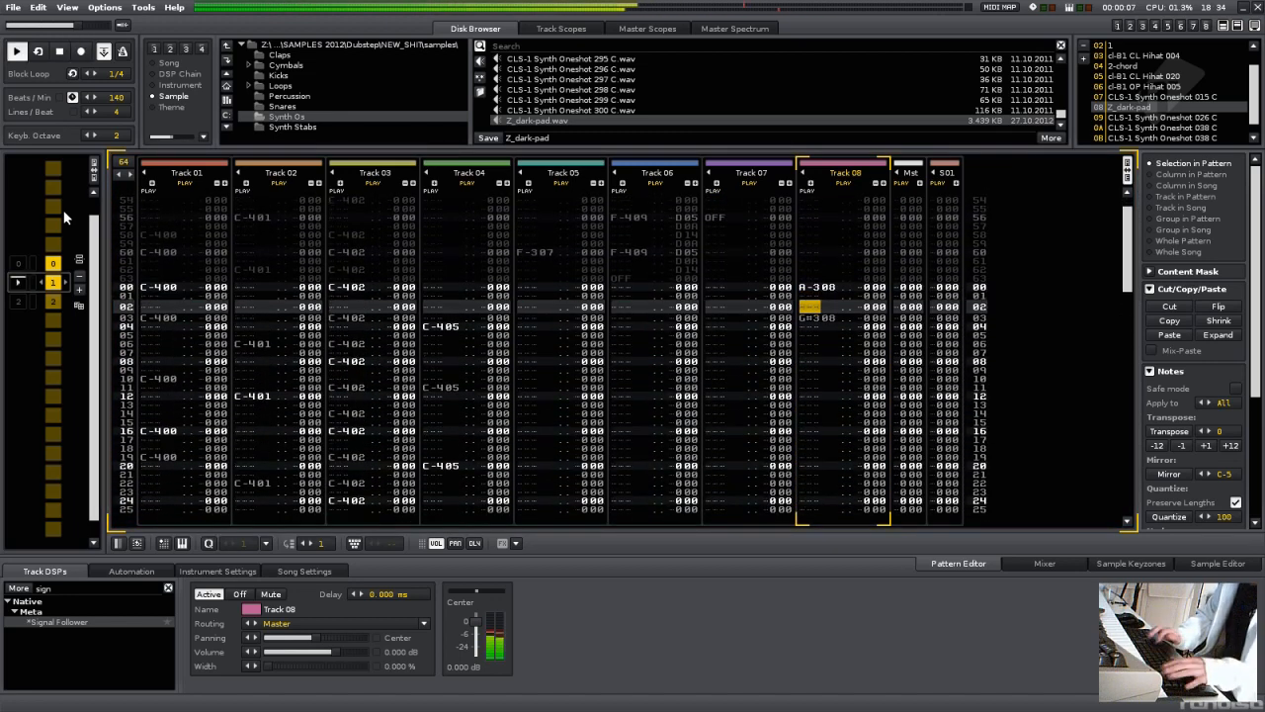
Step: Enter A-3 pad notes on lines 06 and 08 of Track 08 and play them back
key("space")
key("Escape")
key("y")
key("Down")
key("y")
key("Escape")
key("space")
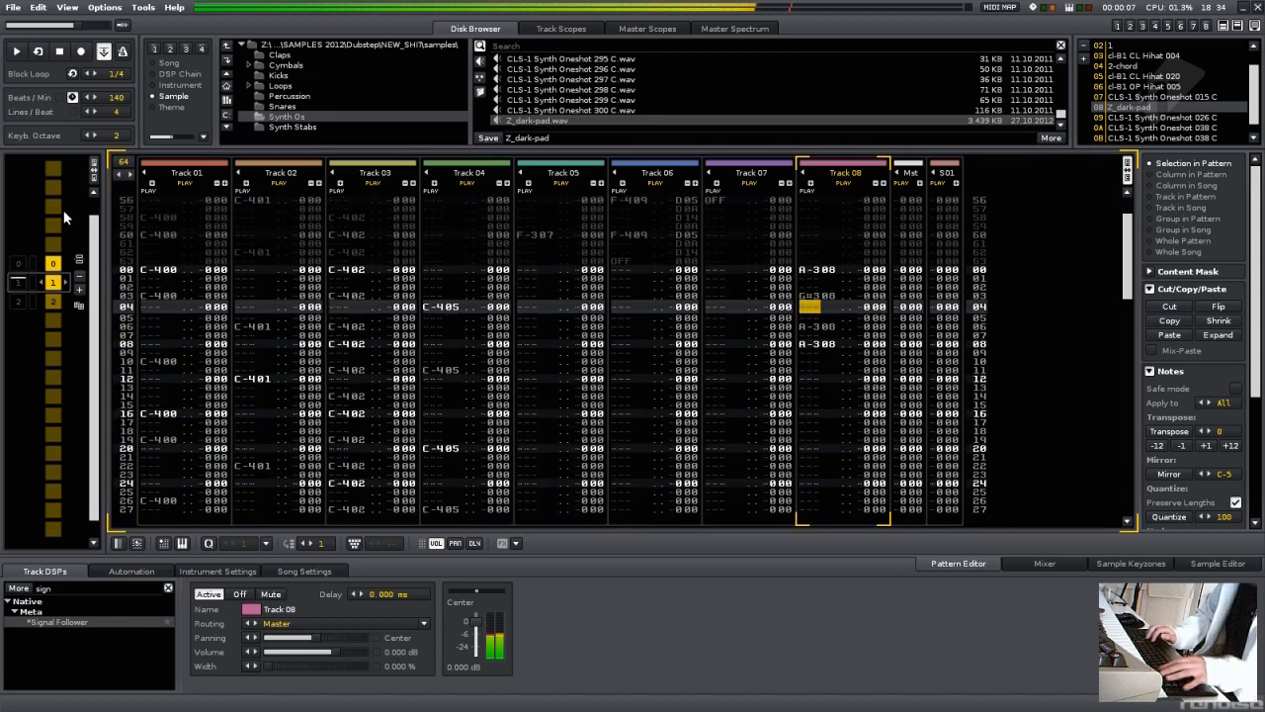
Step: Add the volume cut effect C06 on line 02 of Track 08
key("space")
key("Escape")
key("Up")
key("Up")
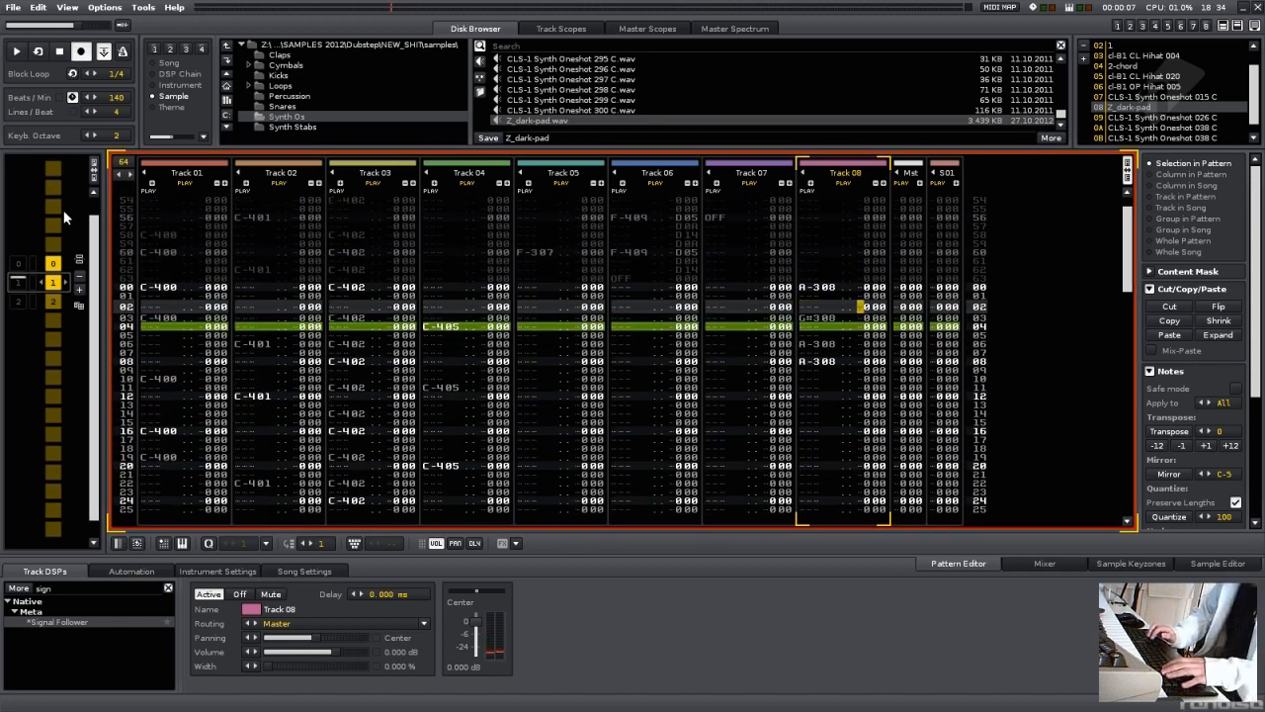
key("space")
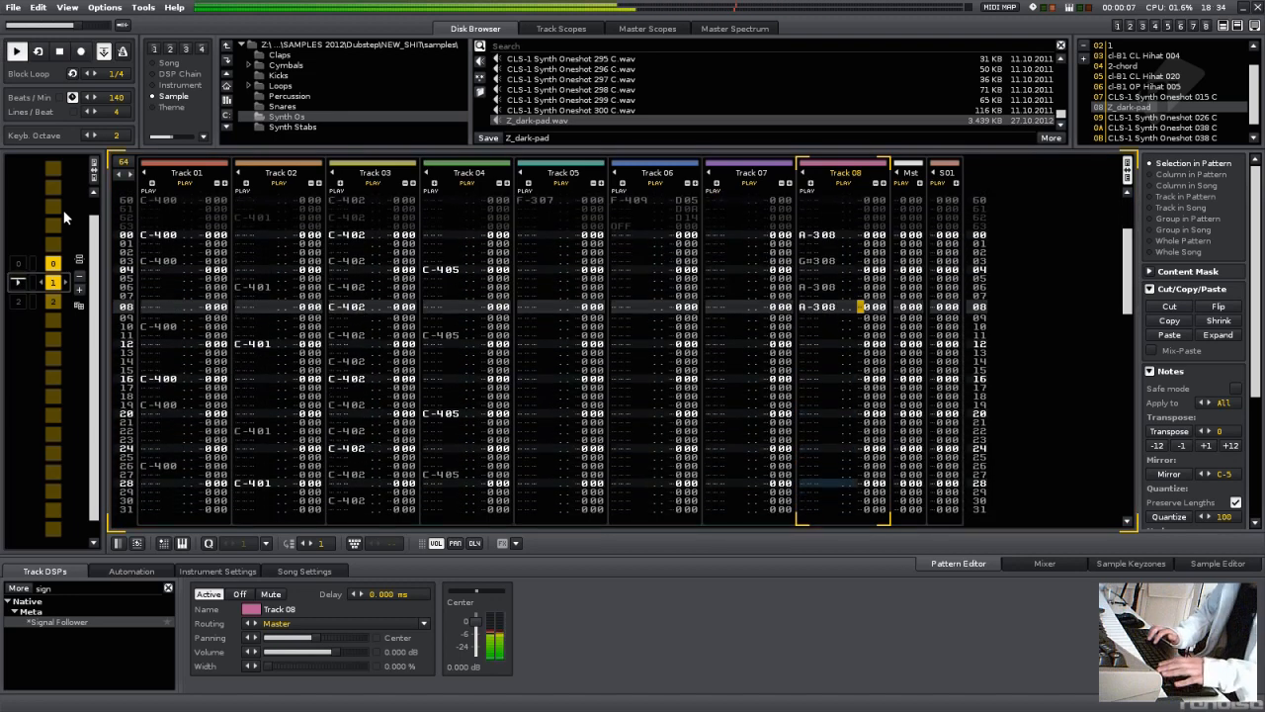
key("space")
key("Escape")
key("Right")
key("Right")
key("6")
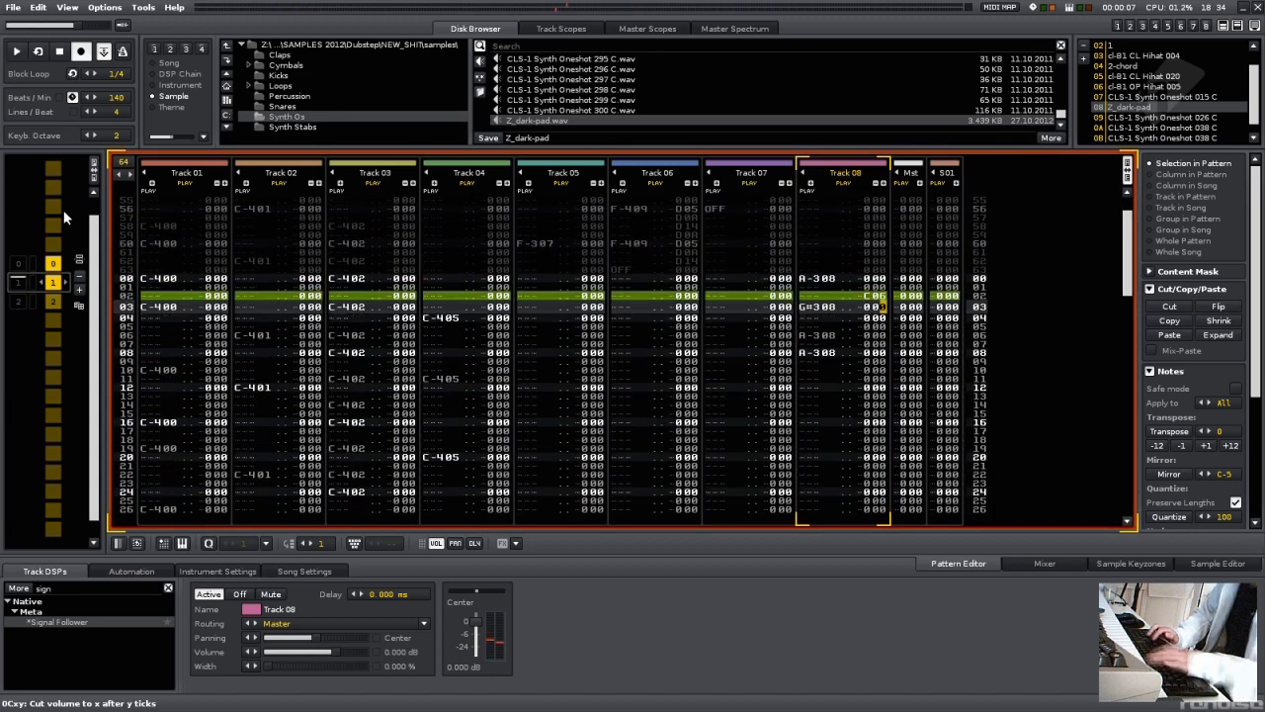
Step: Add the volume cut effect C06 on lines 05 and 07 of Track 08 and listen to the result
key("Down")
key("Down")
key("Left")
key("Left")
key("c")
key("Up")
key("Right")
key("Right")
key("6")
key("Down")
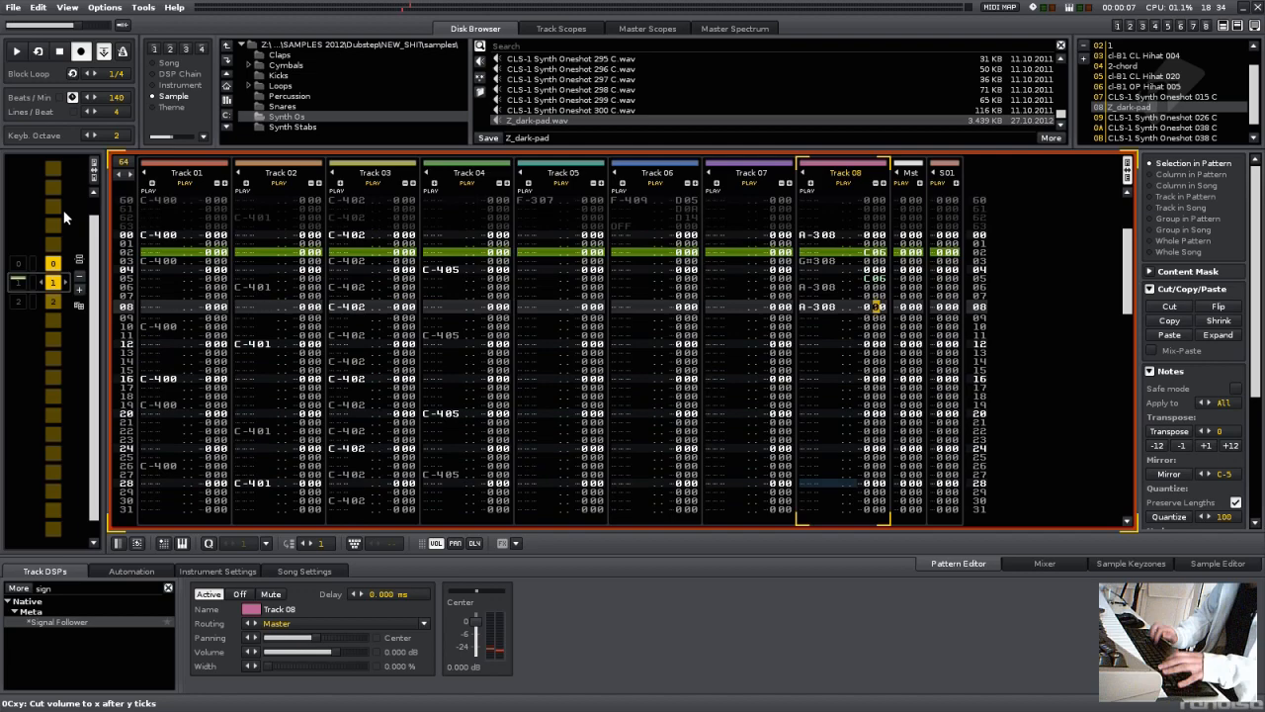
key("Left")
key("Left")
key("6")
key("space")
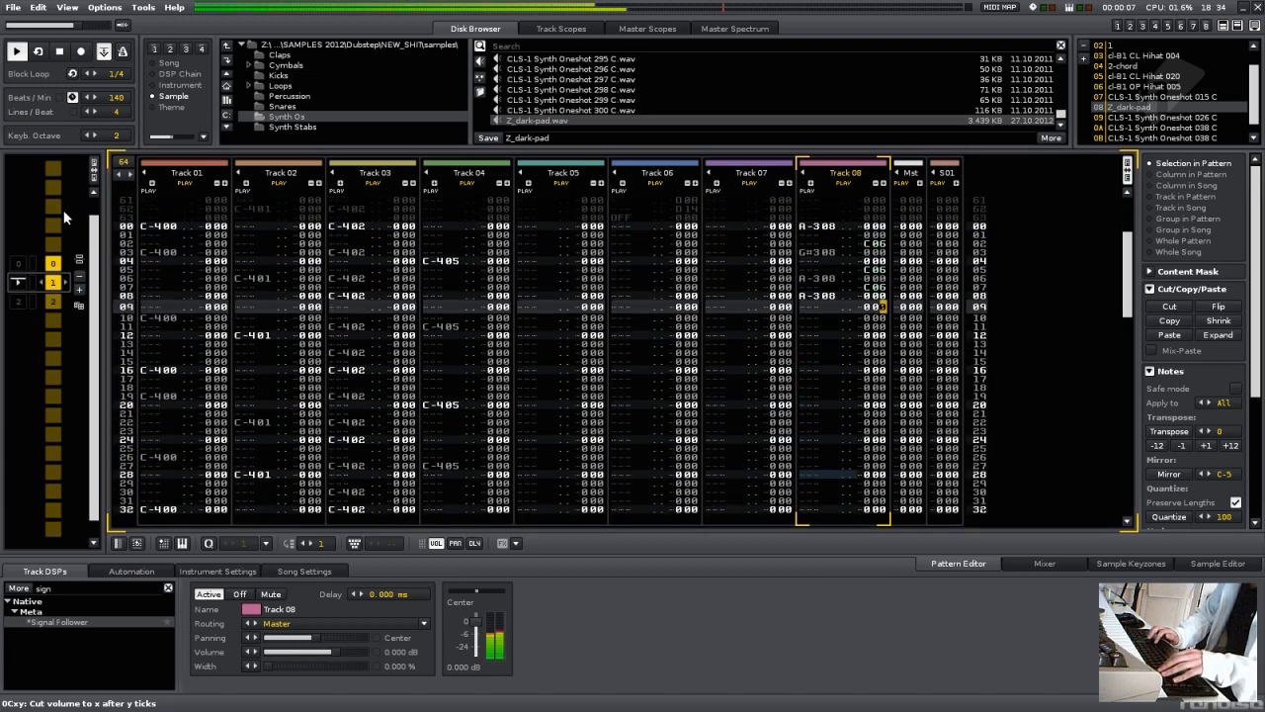
Step: Try a G-3 pad note on line 12 of Track 08, replace it with A-3 and play the pattern
key("Escape")
key("t")
key("space")
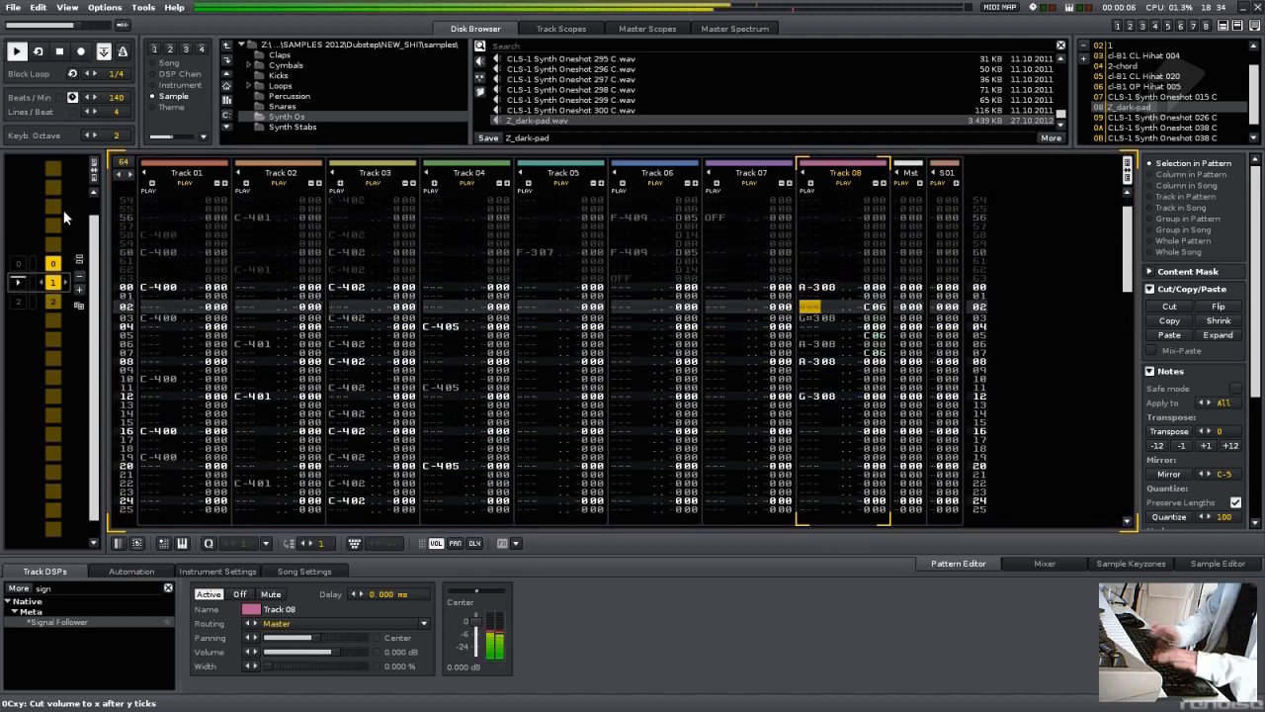
key("space")
key("Escape")
key("Down")
key("y")
key("space")
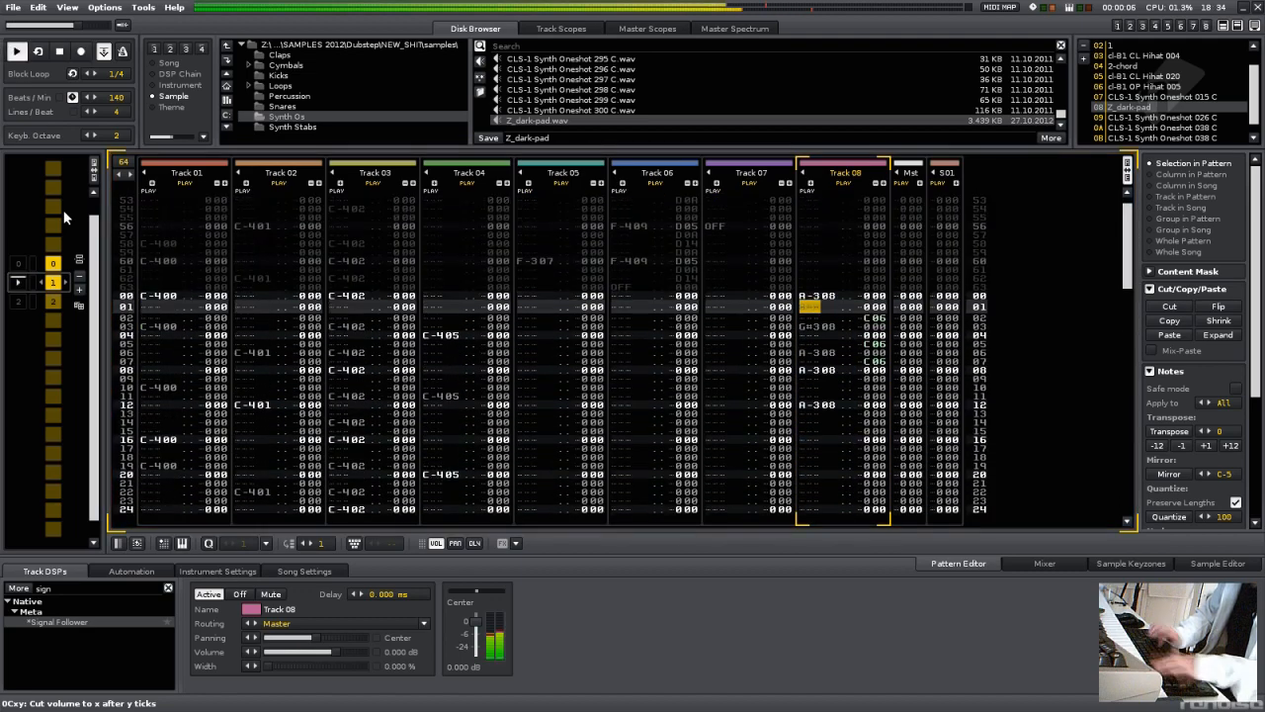
Step: On line 15 of Track 08, enter pitch slide DA0 plus volume cut C06 in an added effect column, and play it
key("space")
key("Escape")
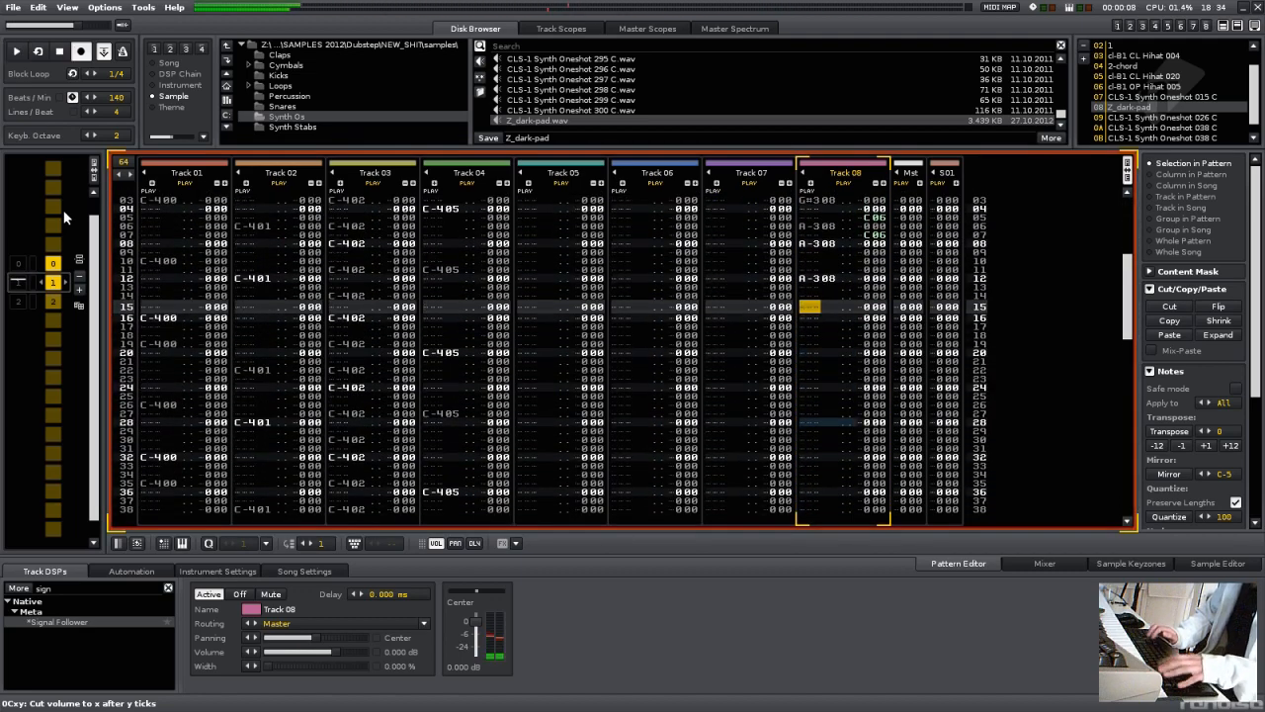
key("Right")
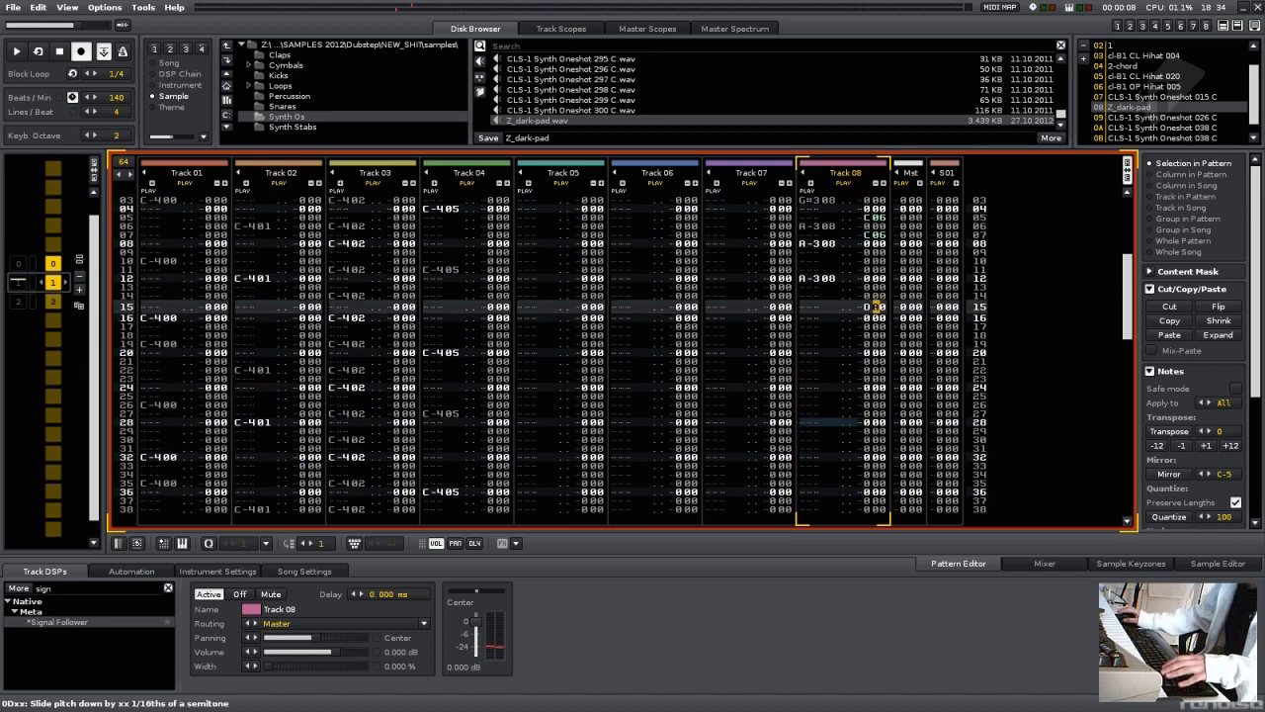
left_click(883, 184)
key("Right")
key("Right")
key("Right")
type("c")
key("Up")
key("Right")
key("Right")
type("6")
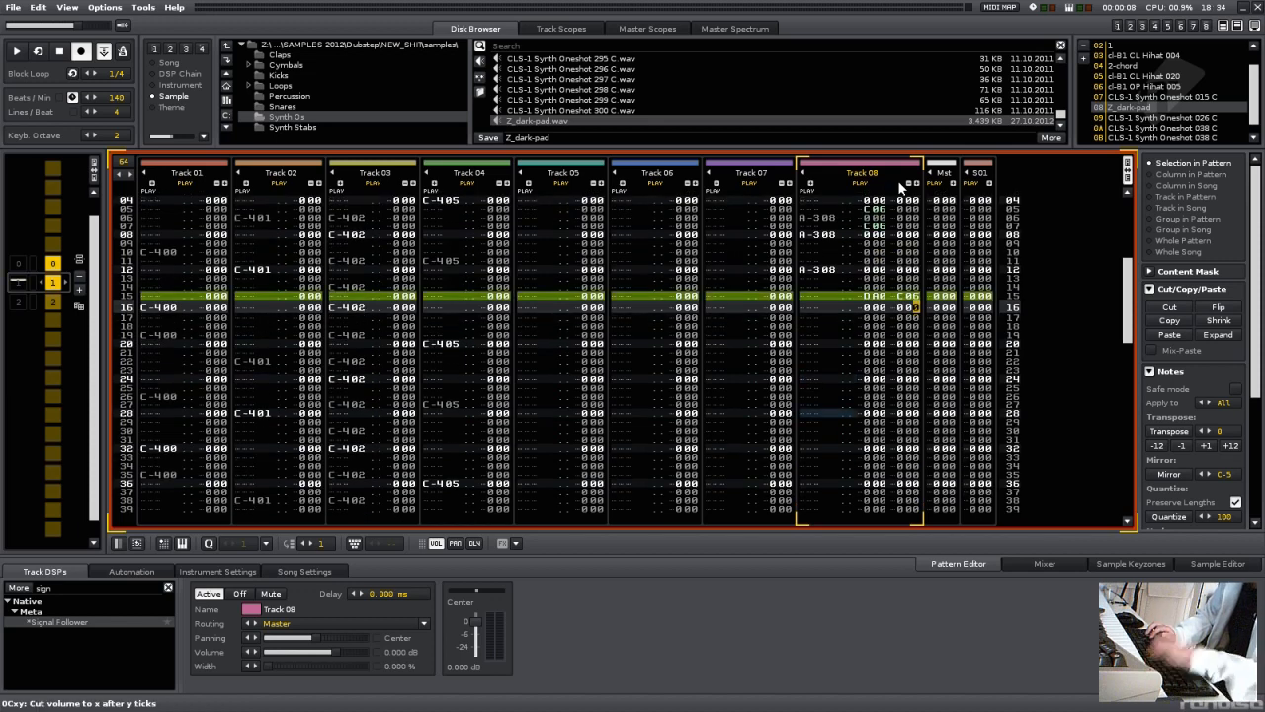
key("space")
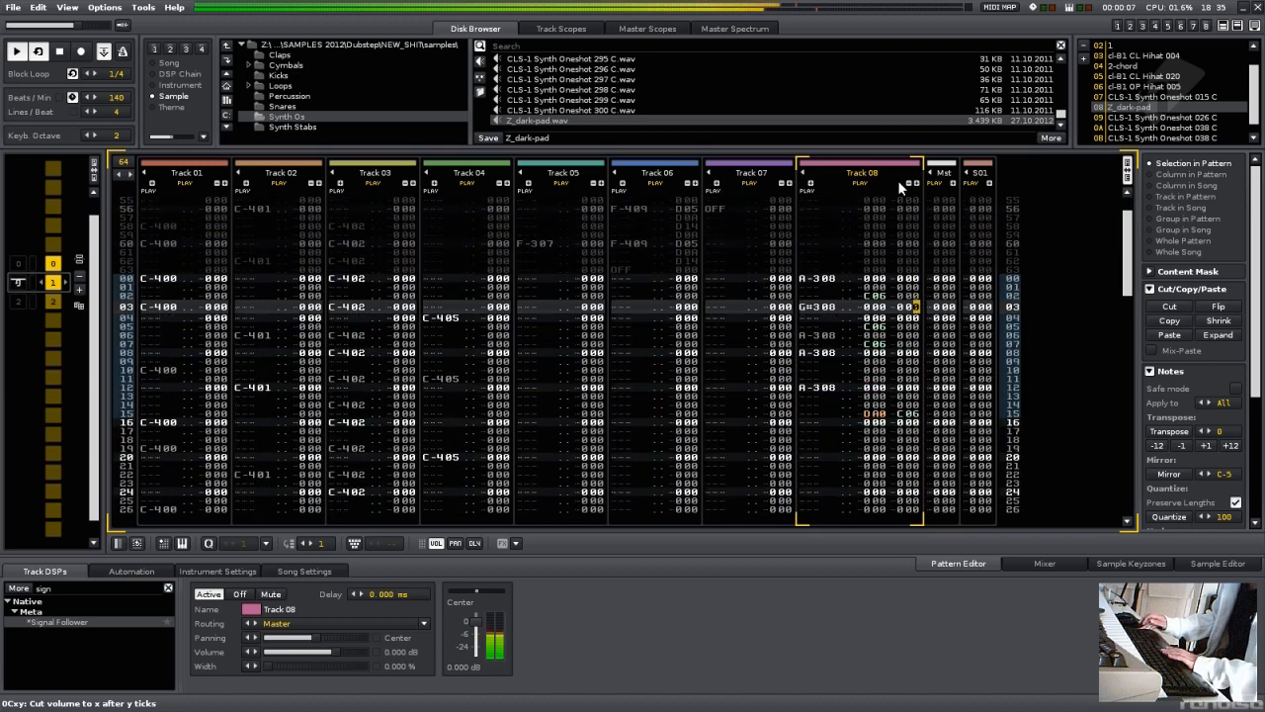
Step: Solo Track 08 in the track scopes and set the volume cut on line 15 to C09
left_click(534, 25)
right_click(560, 114)
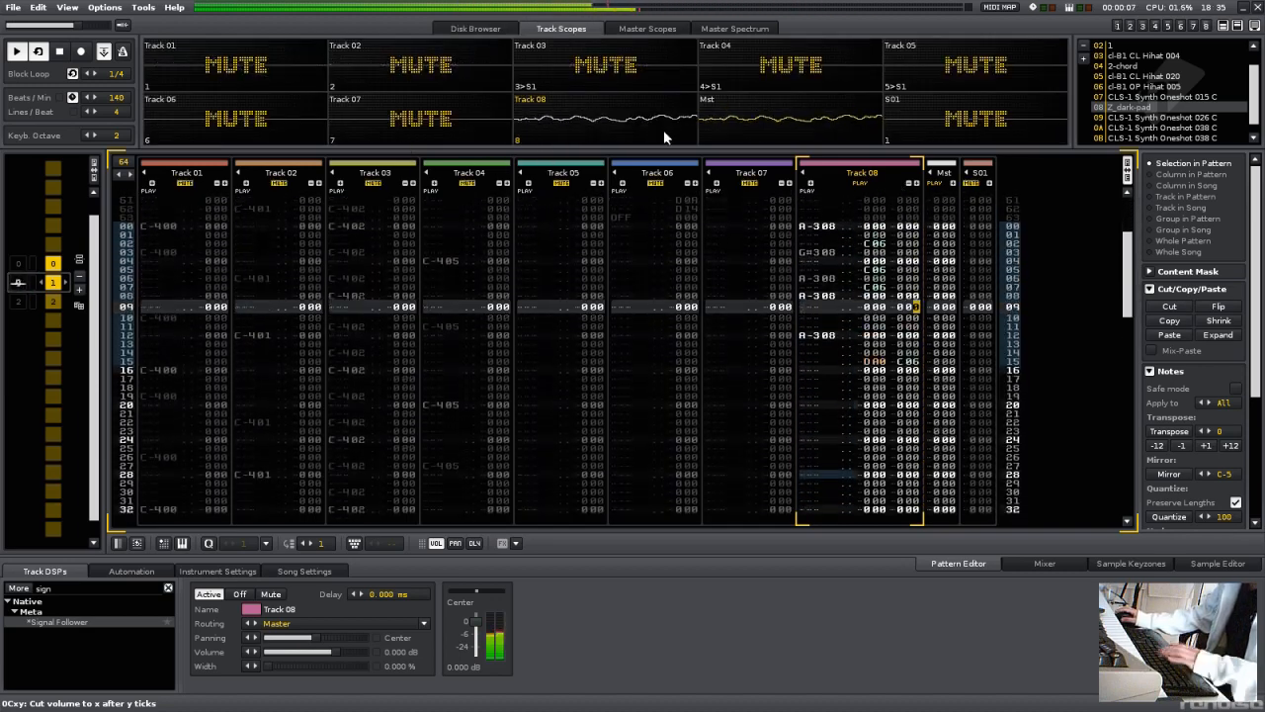
key("Escape")
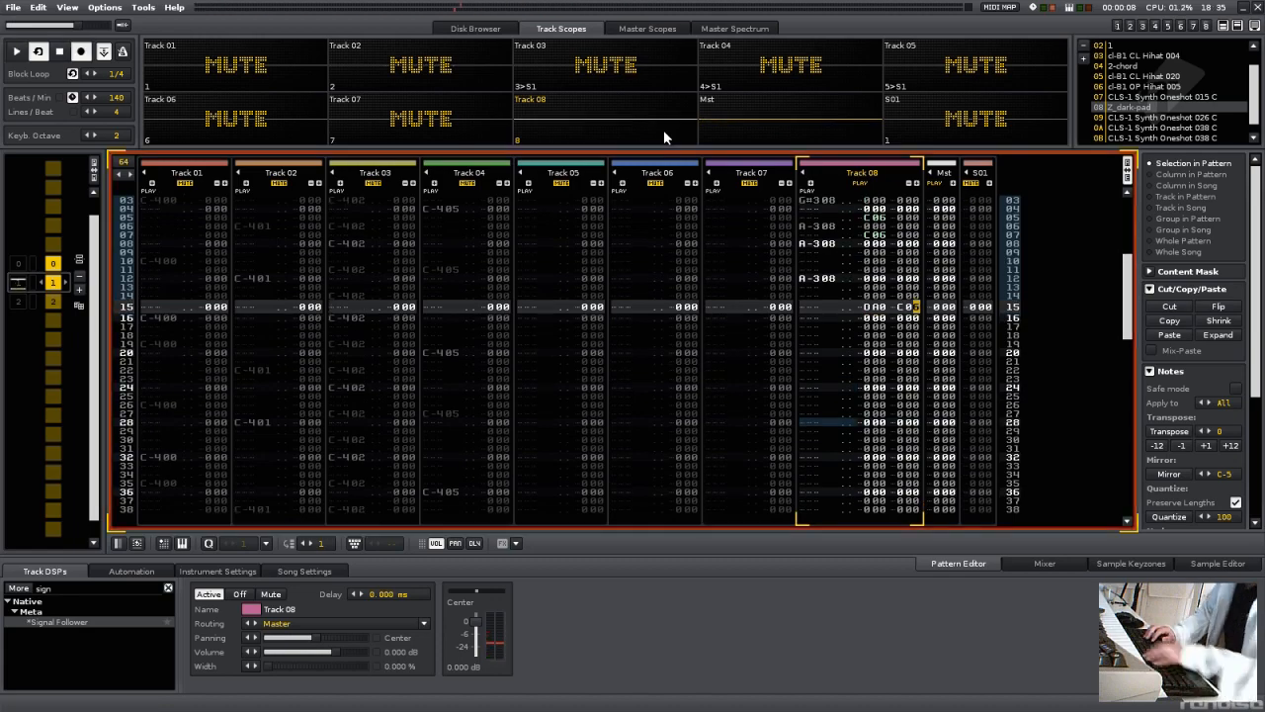
type("9")
key("Escape")
key("space")
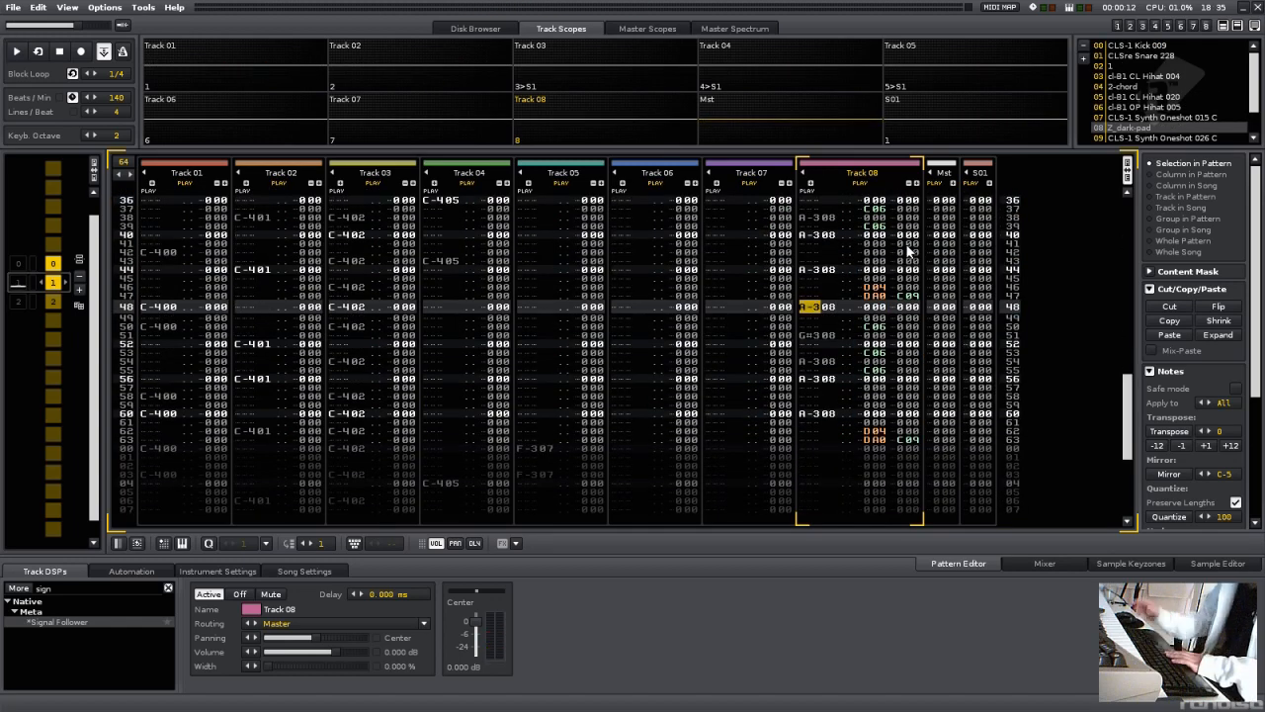
Step: Clear the kick on line 03 of Track 01 and the snare on line 06 of Track 02
left_click(320, 40)
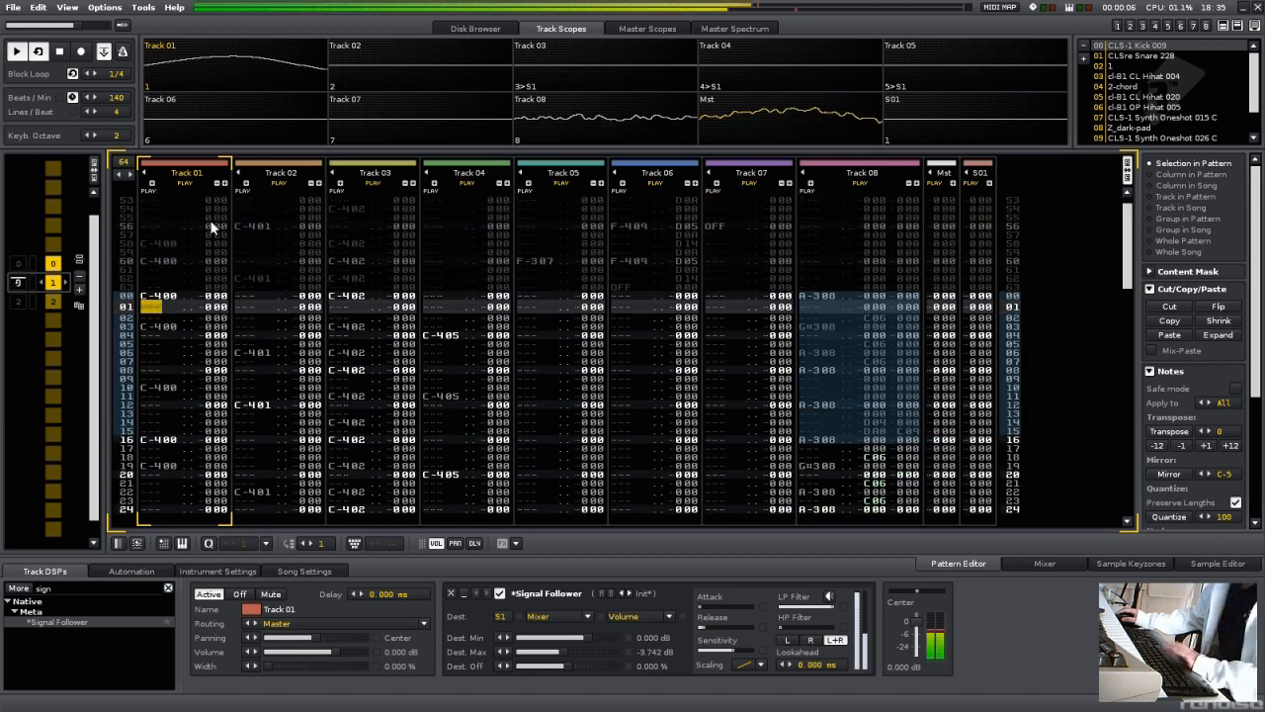
key("space")
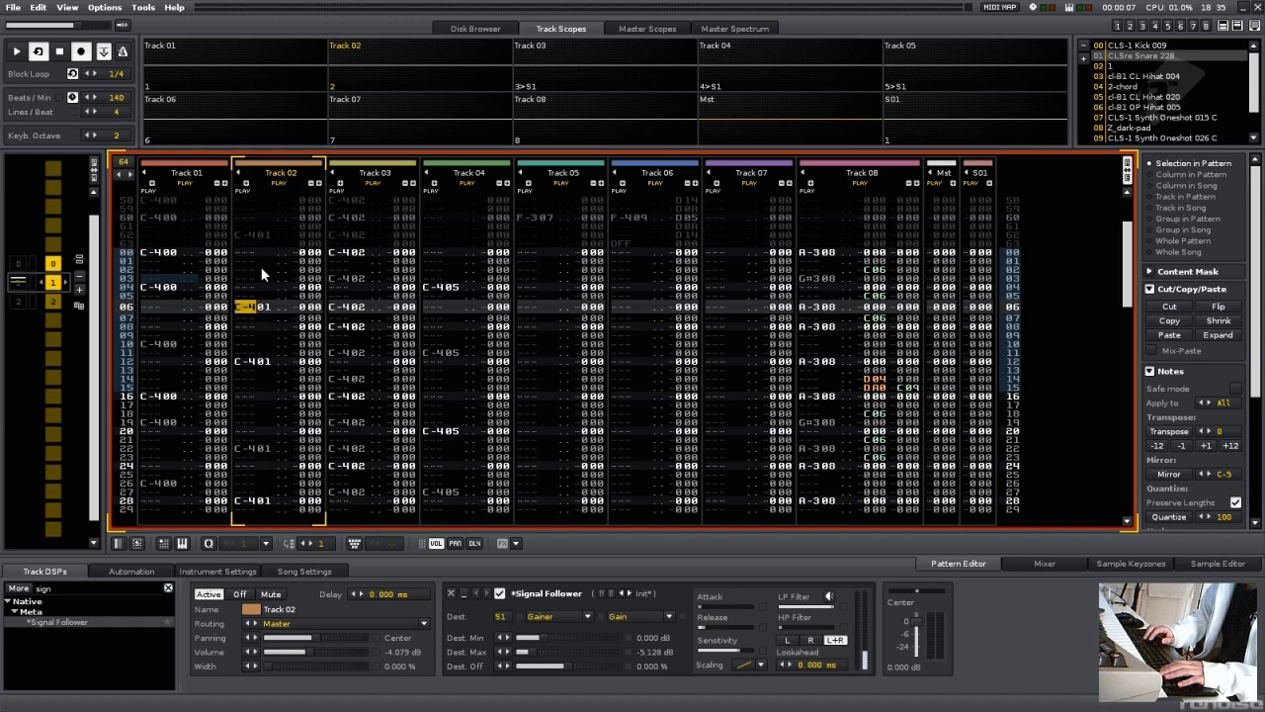
key("space")
key("Escape")
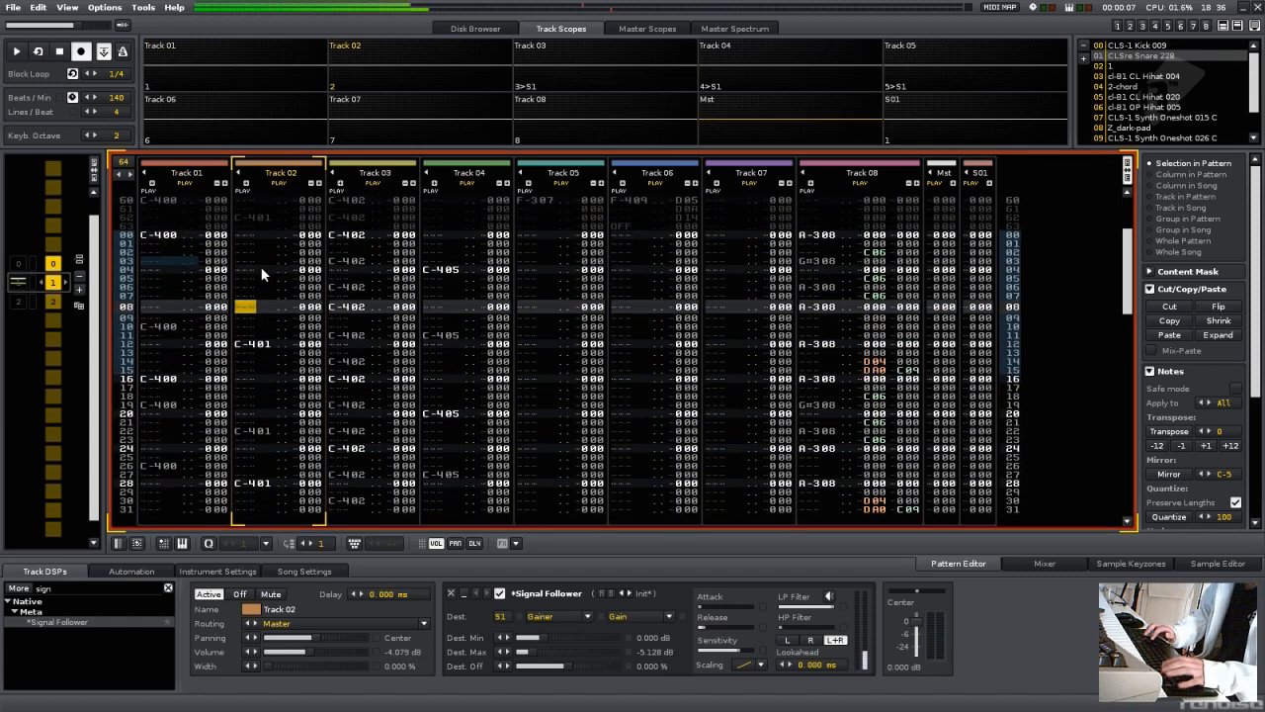
Step: Enter a C-4 snare on line 08 of Track 02 and move the line 10 kick of Track 01 to line 11
key("q")
key("KP_Multiply")
key("q")
key("shift+Tab")
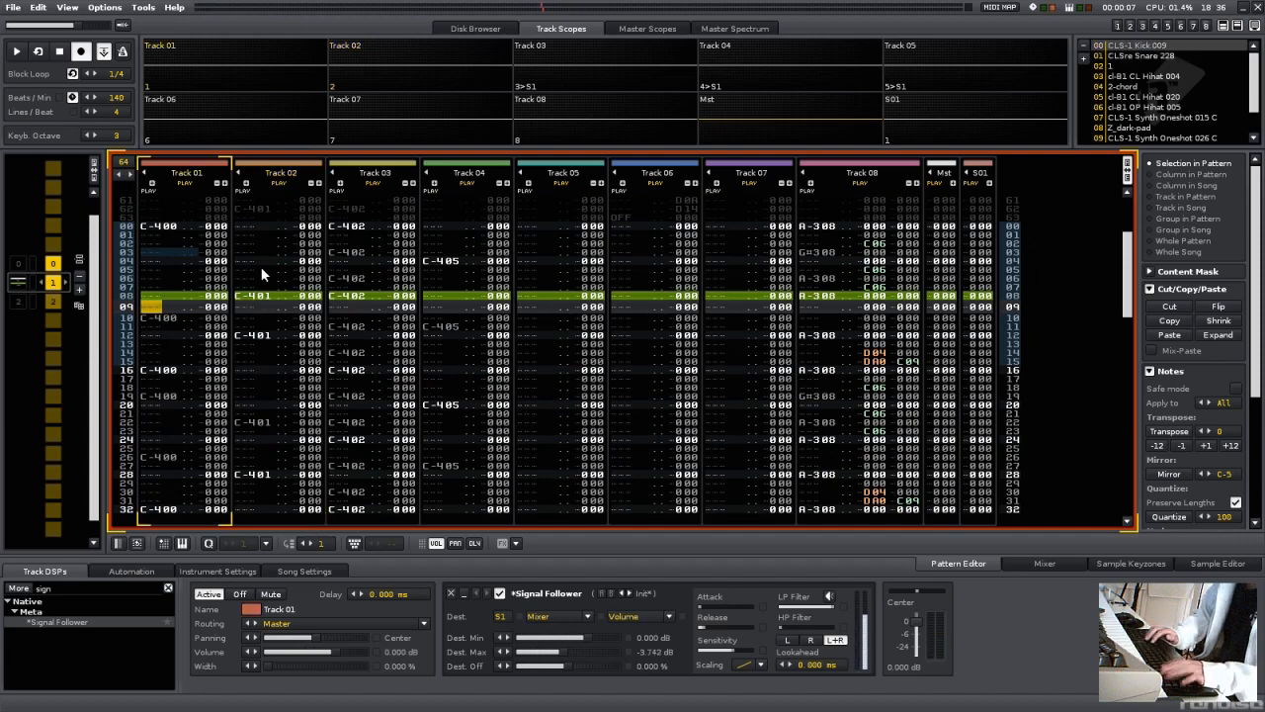
key("Down")
key("space")
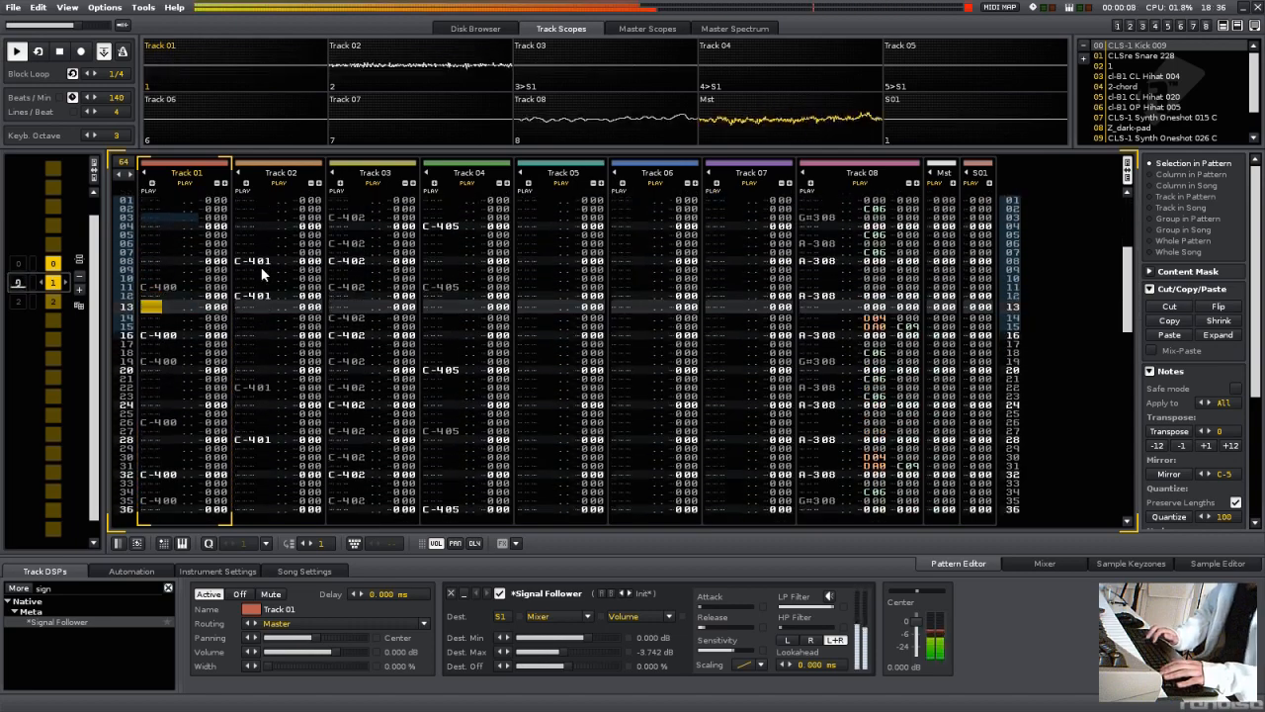
Step: Delete the snare on line 12 of Track 02 and play the revised beat
key("Tab")
key("Escape")
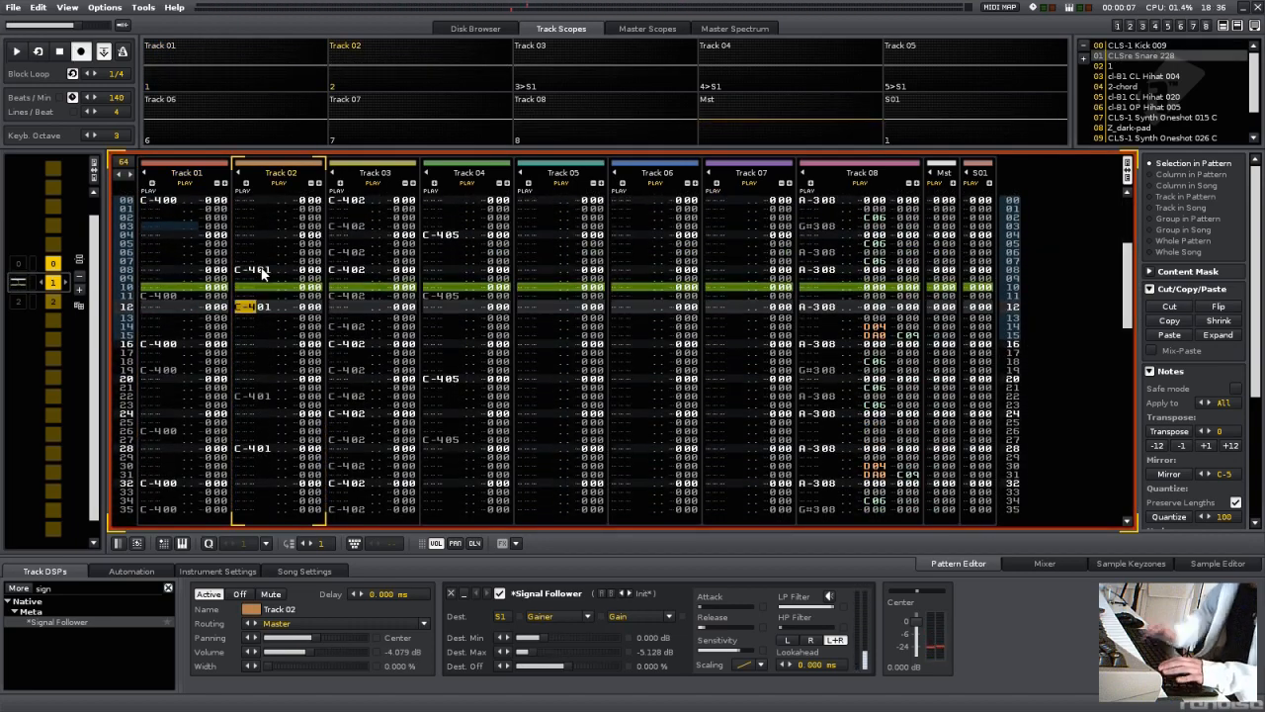
key("space")
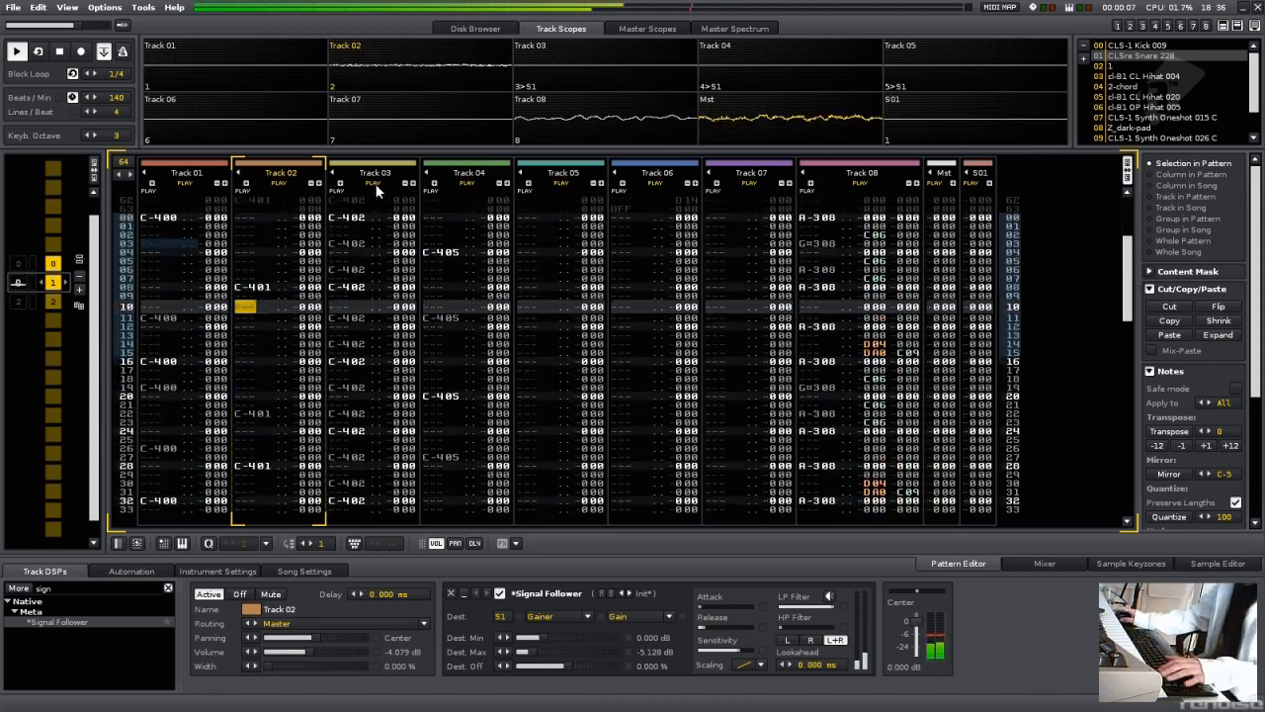
Step: Insert a new track after Track 03 and load cl-B1 OP Hihat 013.wav from the Open Hihat folder into instrument slot 0C
key("Tab")
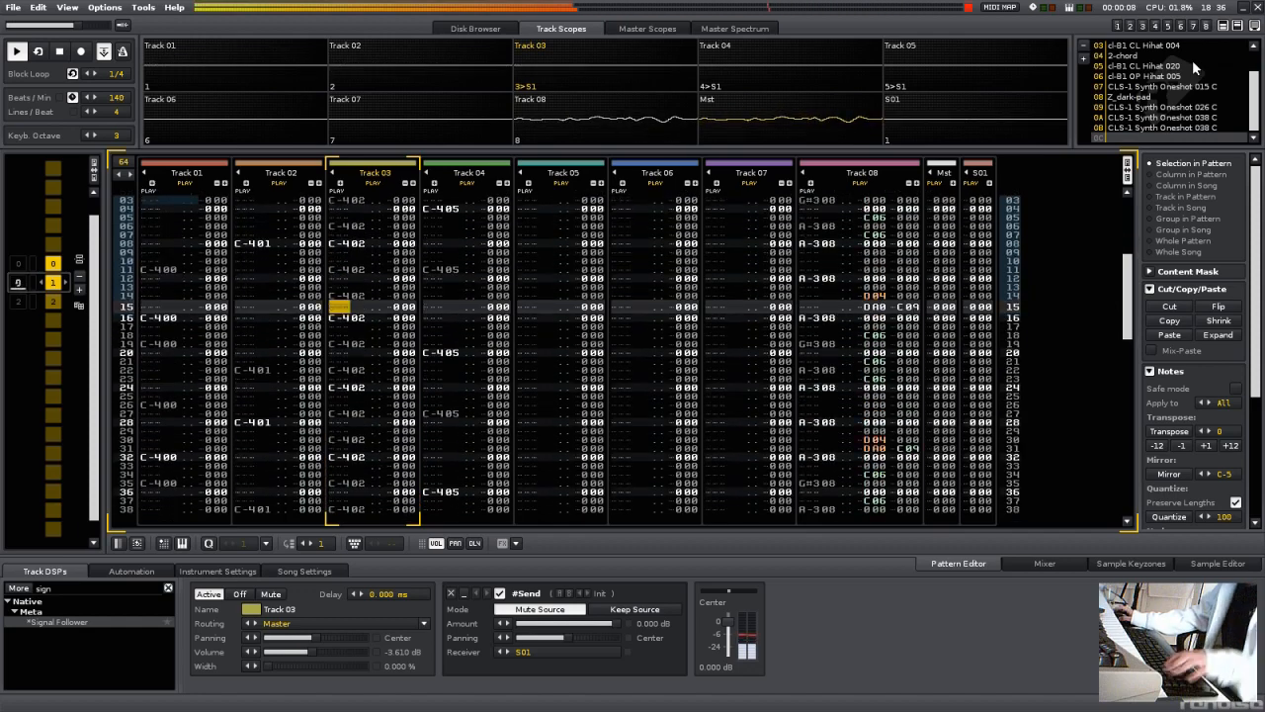
key("ctrl+t")
left_click(489, 29)
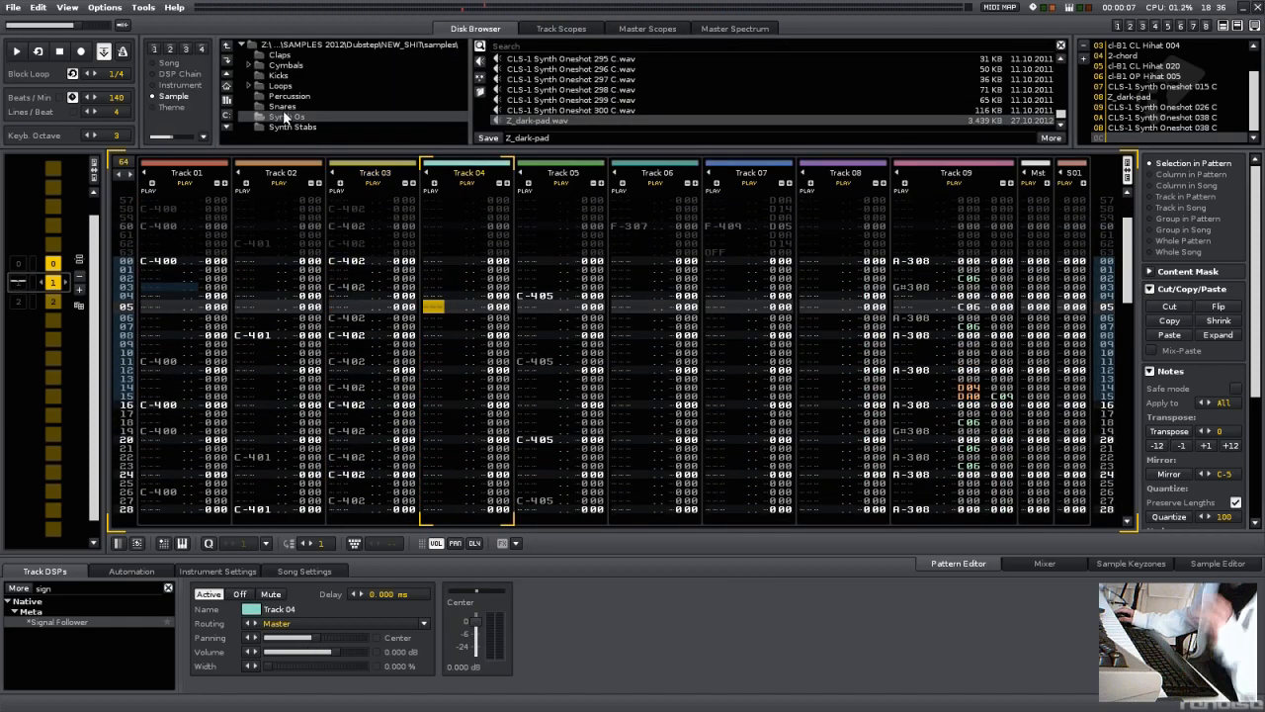
double_click(304, 62)
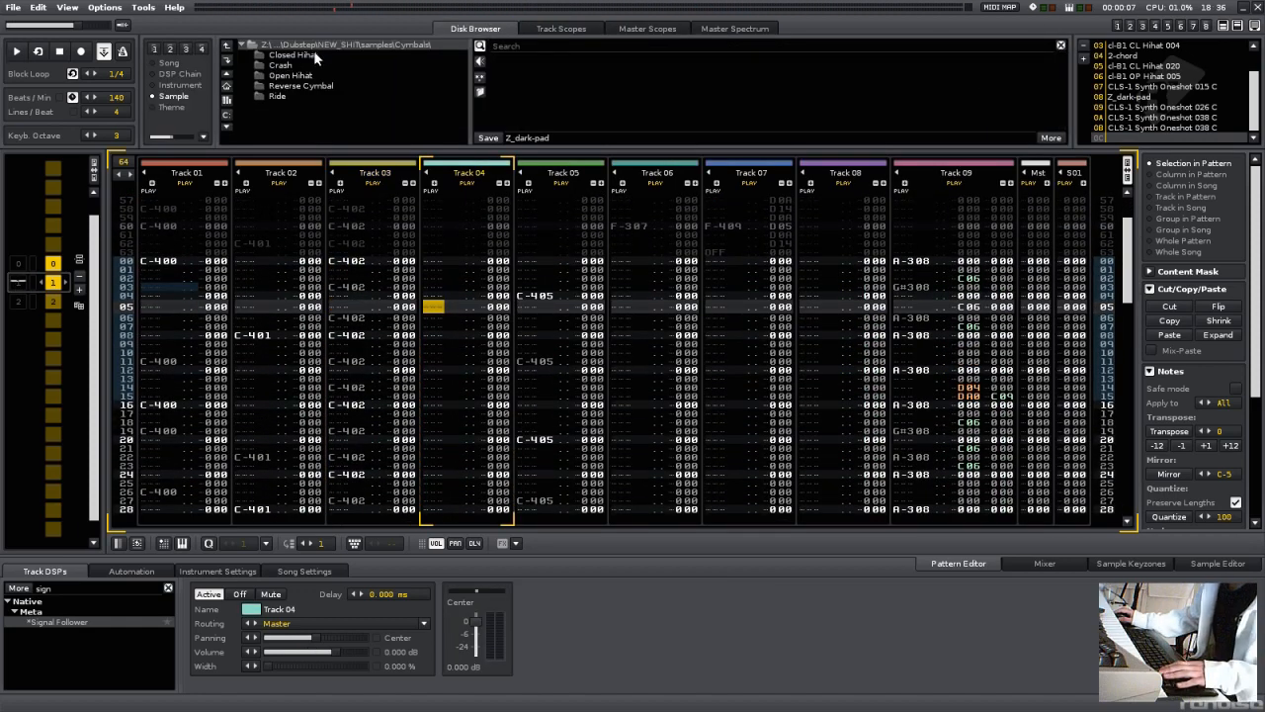
left_click(314, 76)
left_click_drag(636, 88, 1109, 406)
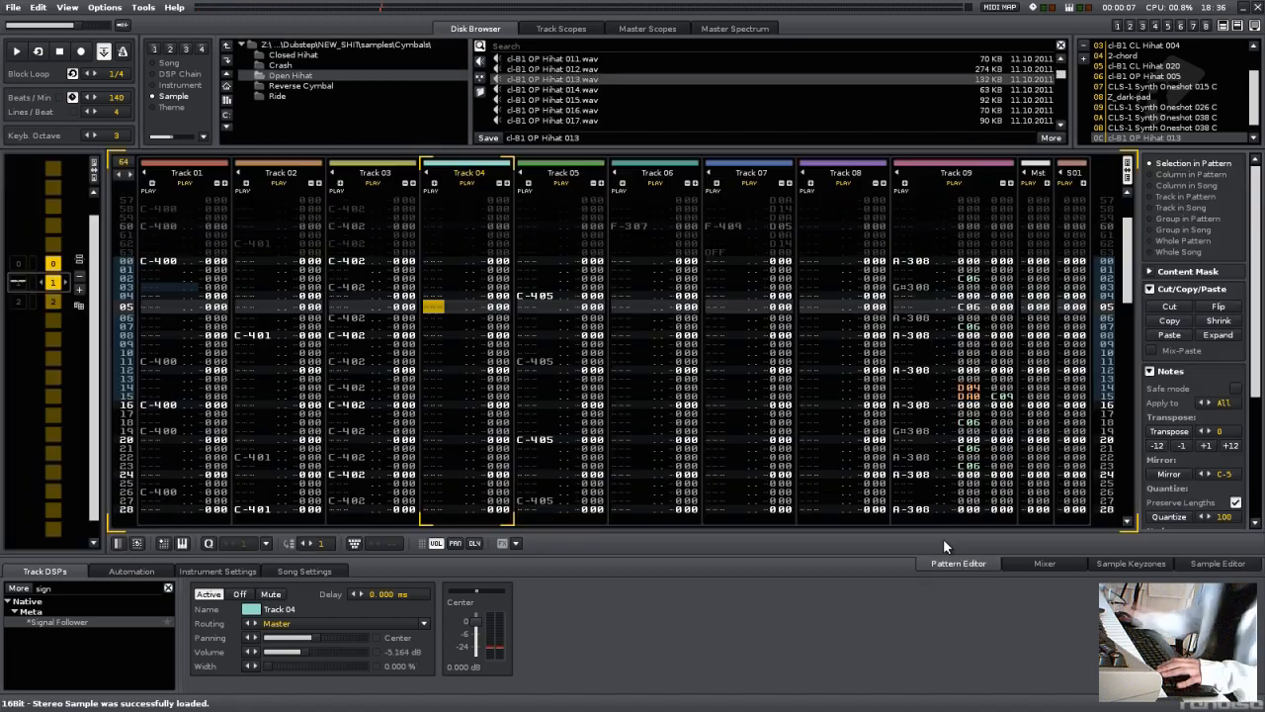
Step: Enter E-4 open hi-hat notes on lines 04 and 12 of Track 04 and play the beat
key("space")
key("e")
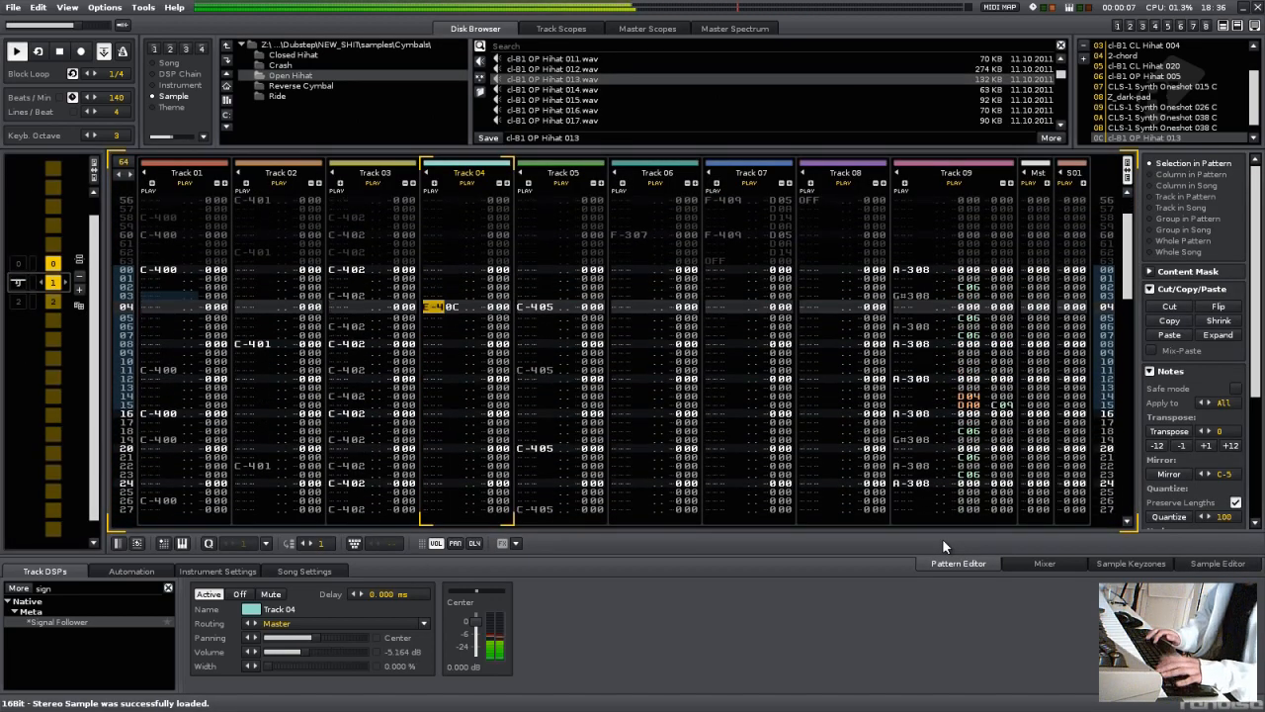
key("Escape")
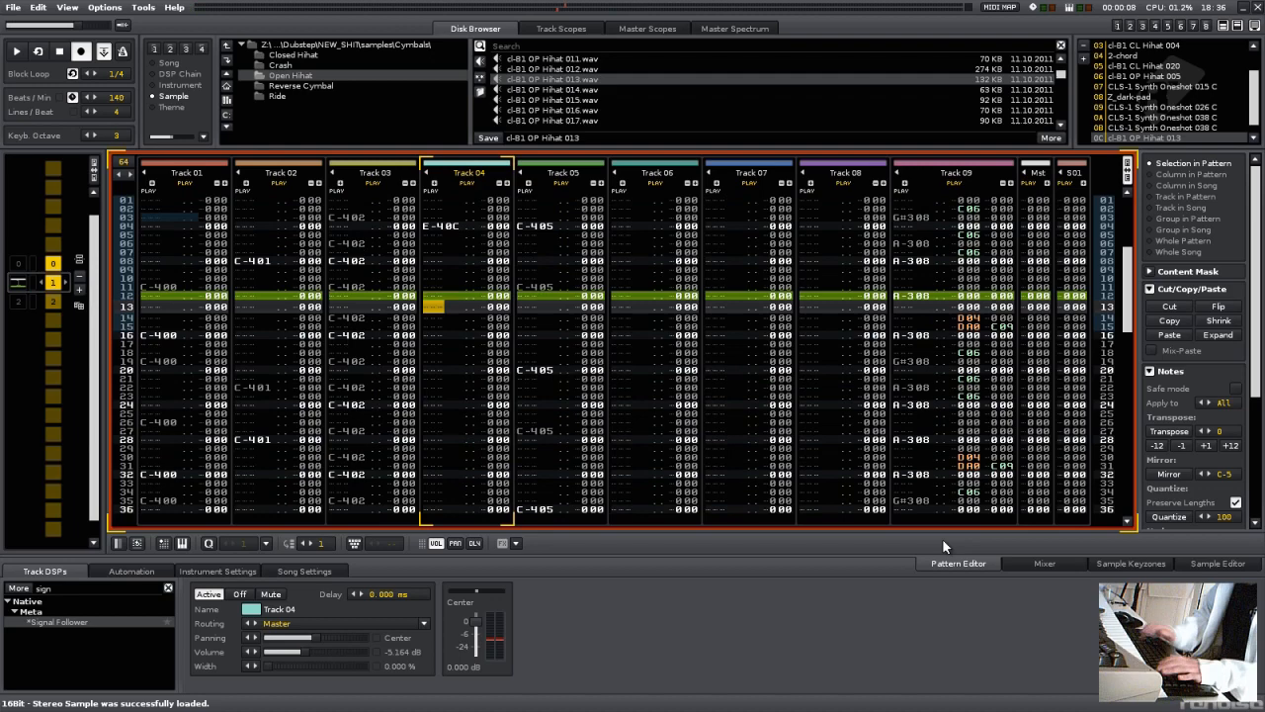
key("e")
key("Escape")
key("space")
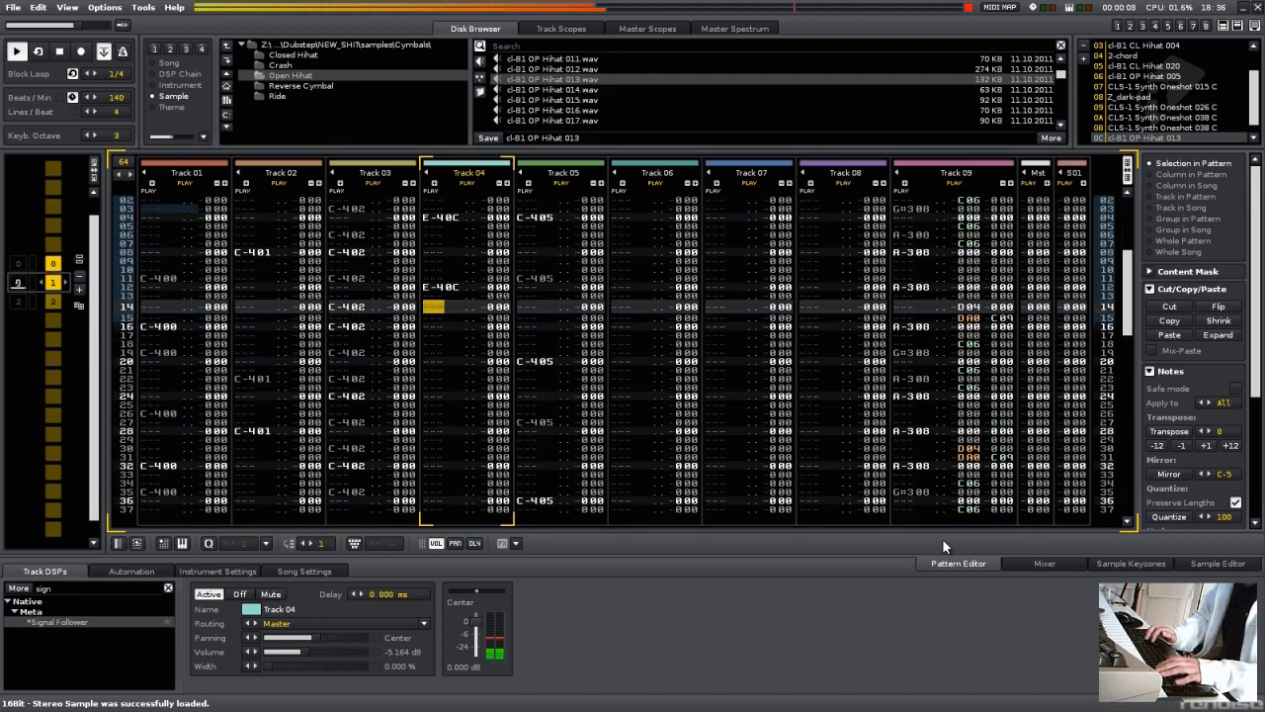
Step: Add note-offs on lines 06 and 14 of Track 04 to shorten the open hi-hats, and replay the pattern
key("Escape")
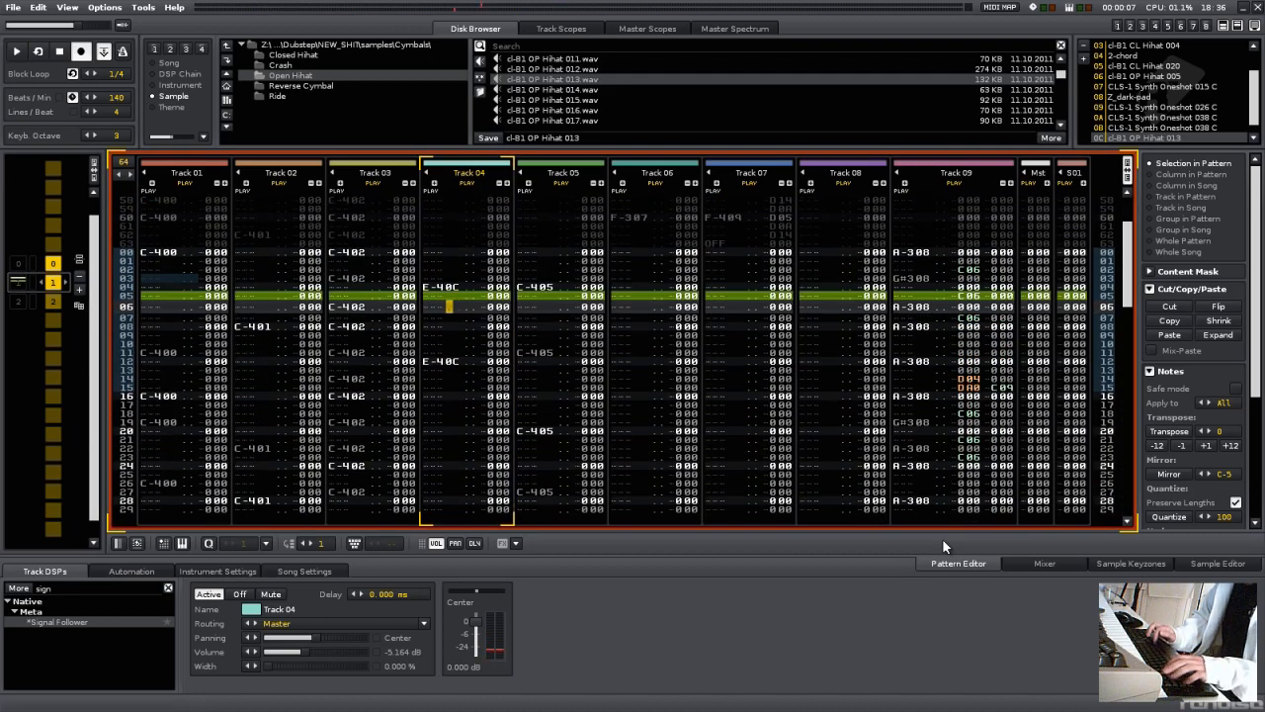
key("Left")
key("a")
key("Down")
key("Down")
key("Down")
key("Down")
key("Down")
key("Down")
key("Down")
key("a")
key("Escape")
key("space")
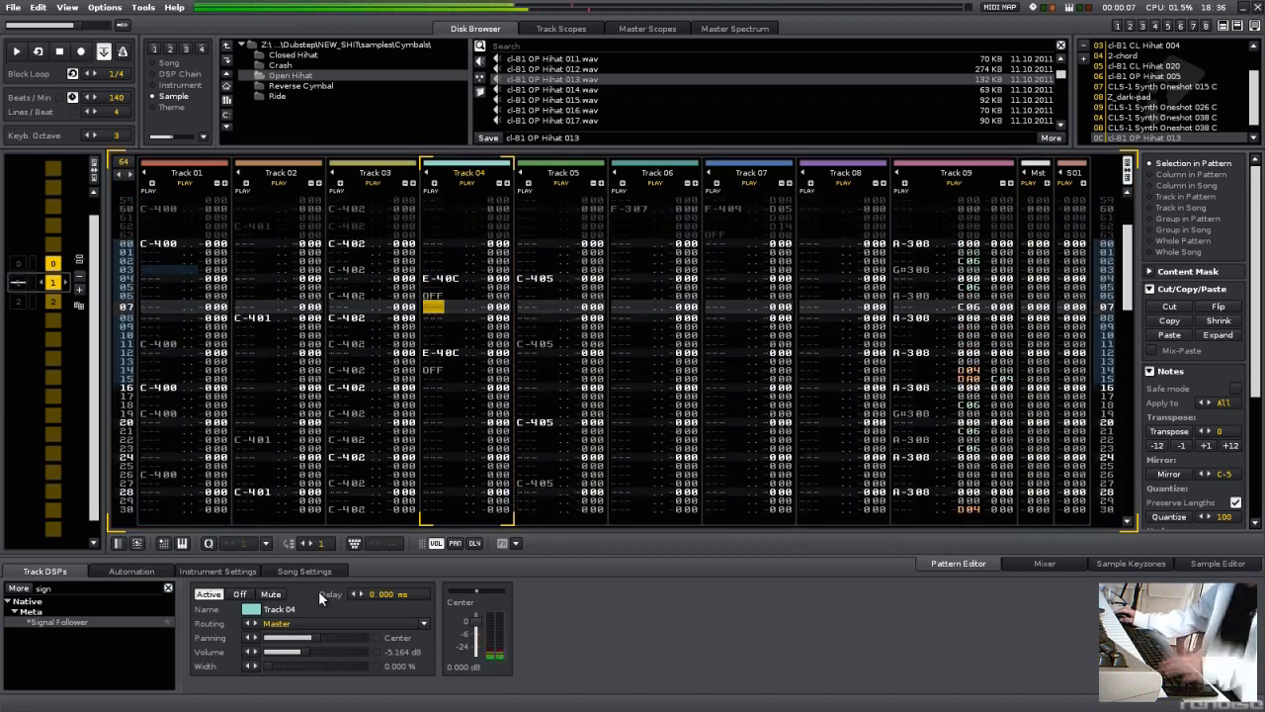
Step: Enable the song's groove settings with all four groove amounts at 30 %
left_click(284, 570)
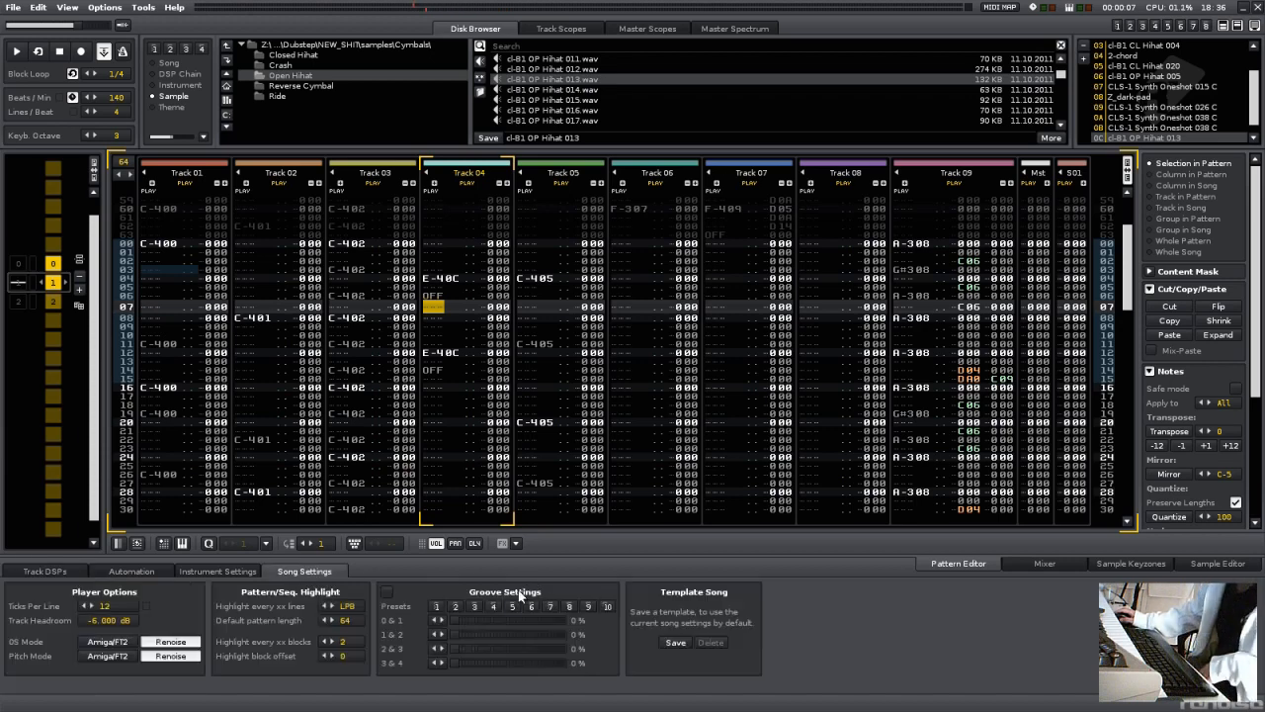
left_click(387, 591)
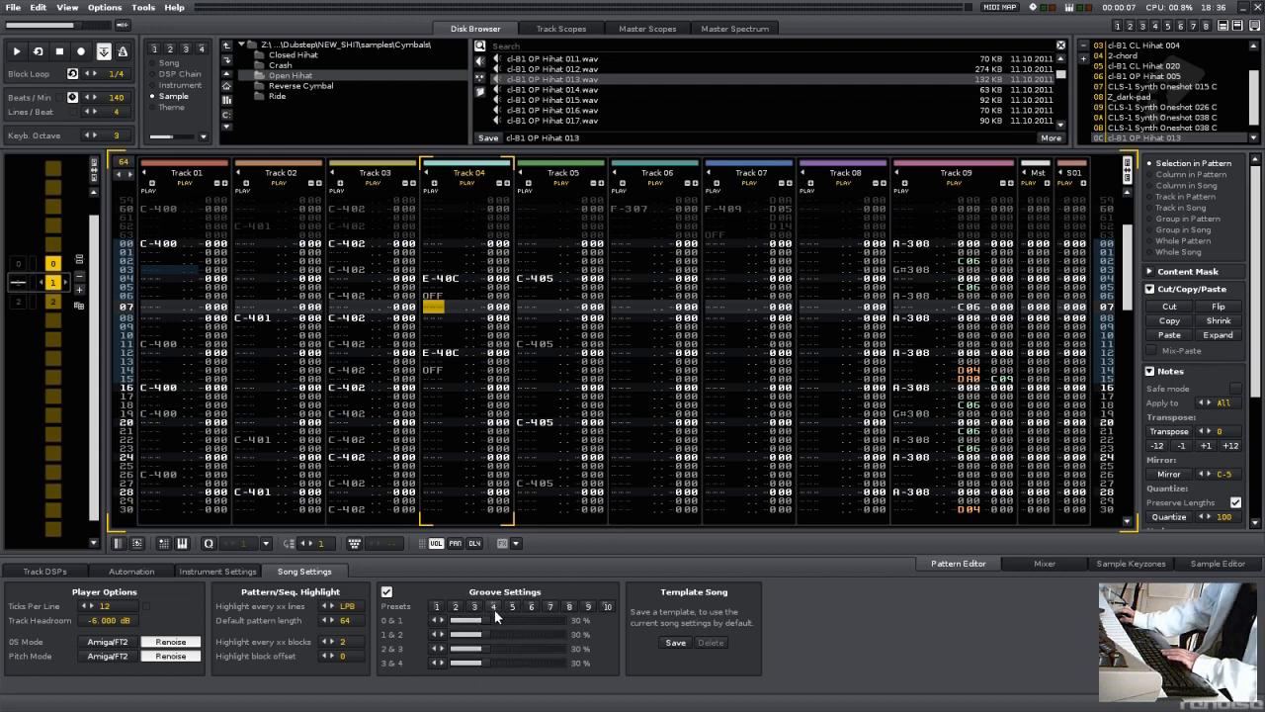
Step: During playback, compare groove off, on and at 70 % and 90 %, then restore 30 % and turn the song's groove off
key("space")
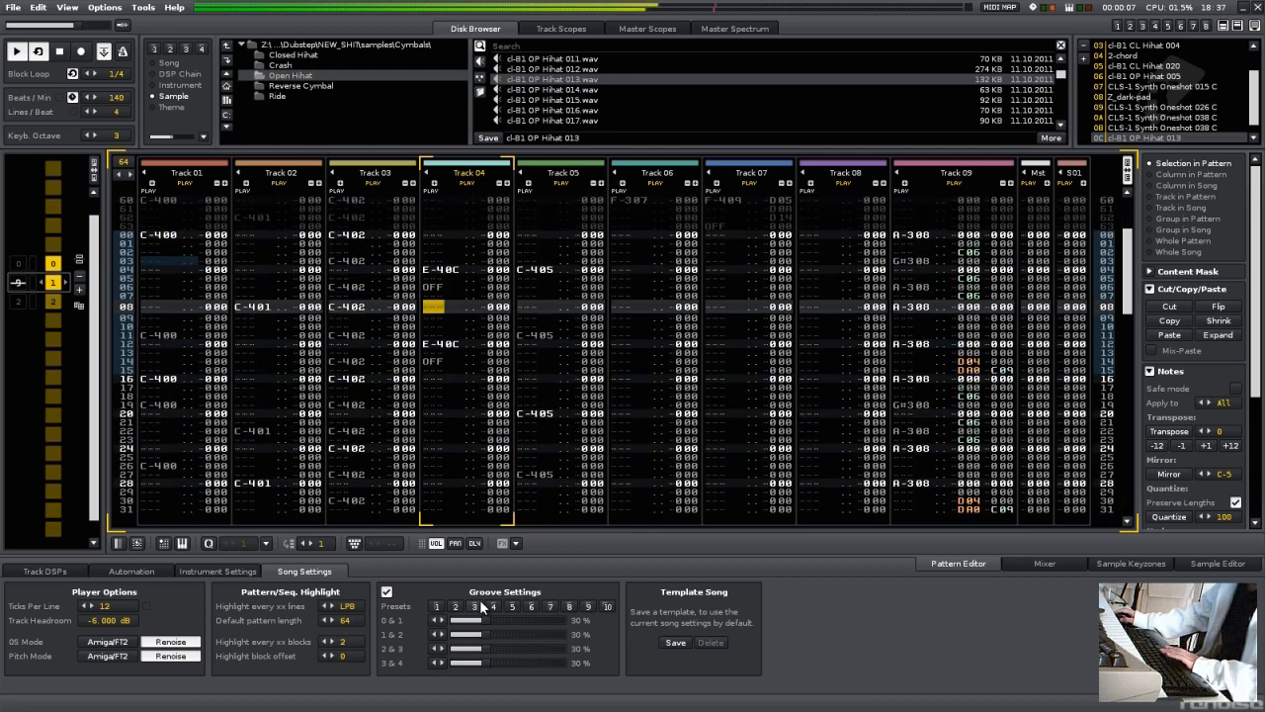
left_click(386, 593)
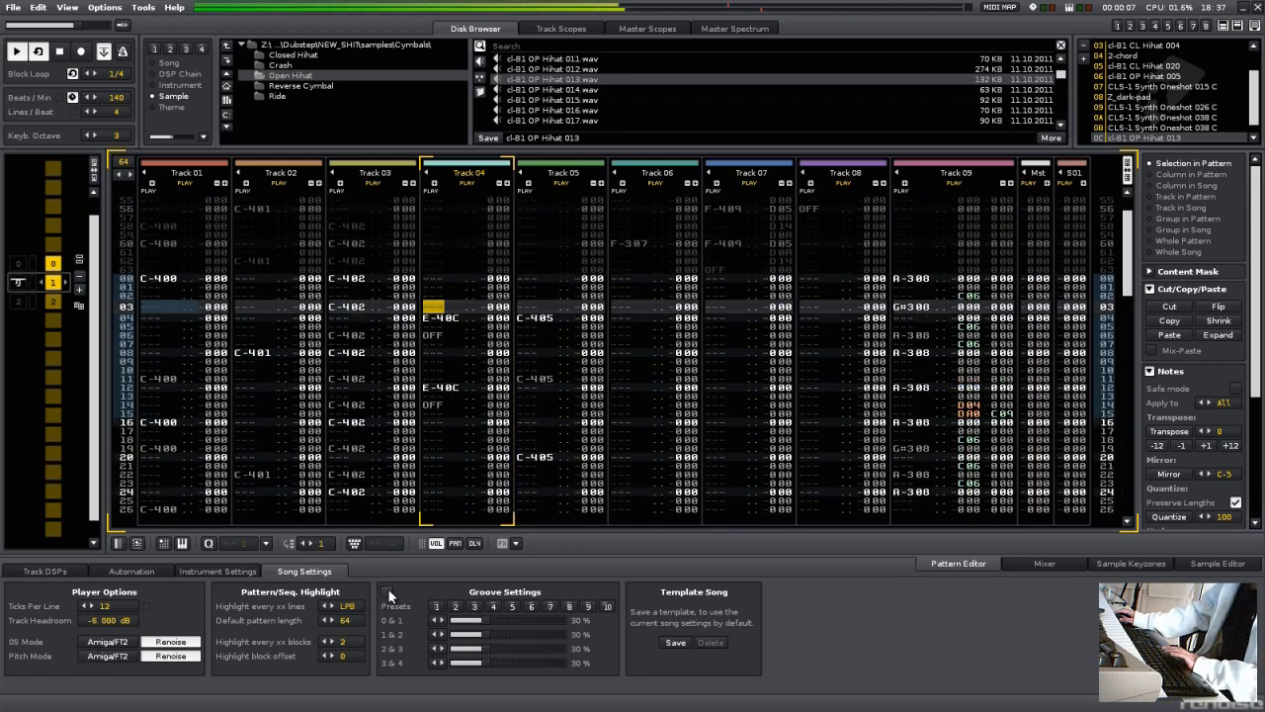
left_click(388, 591)
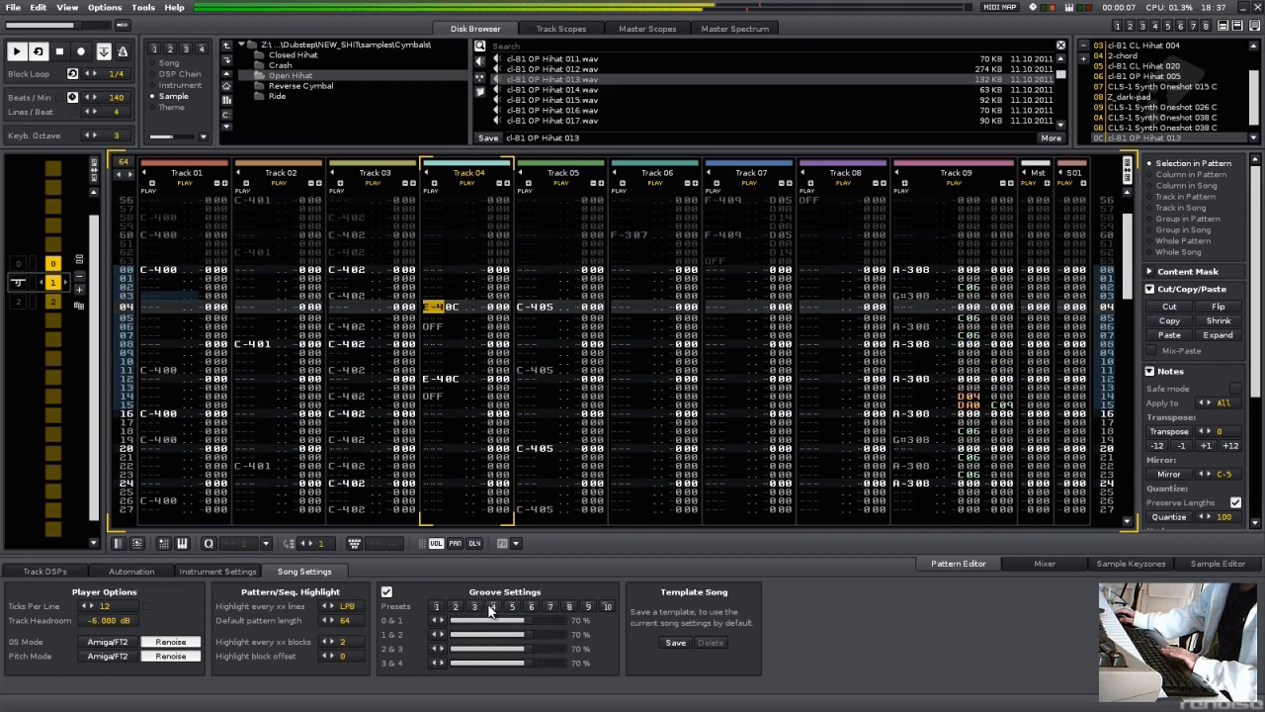
left_click(607, 606)
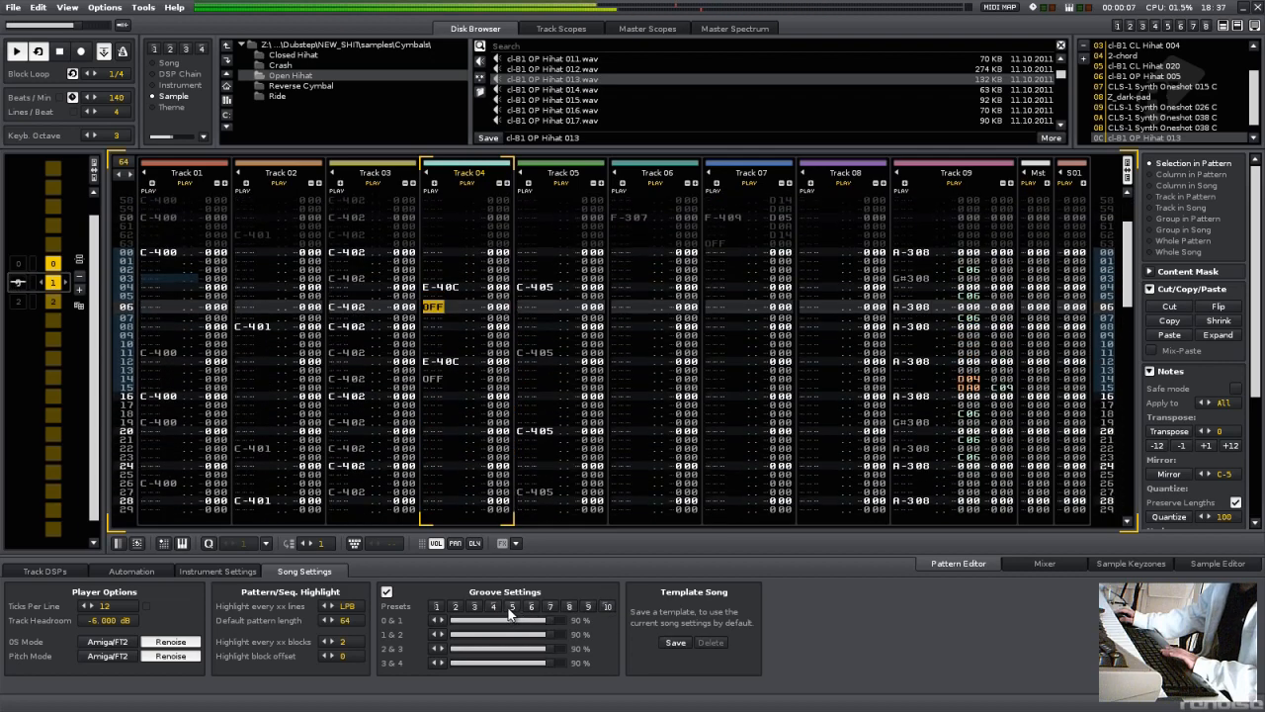
left_click(494, 607)
left_click(386, 592)
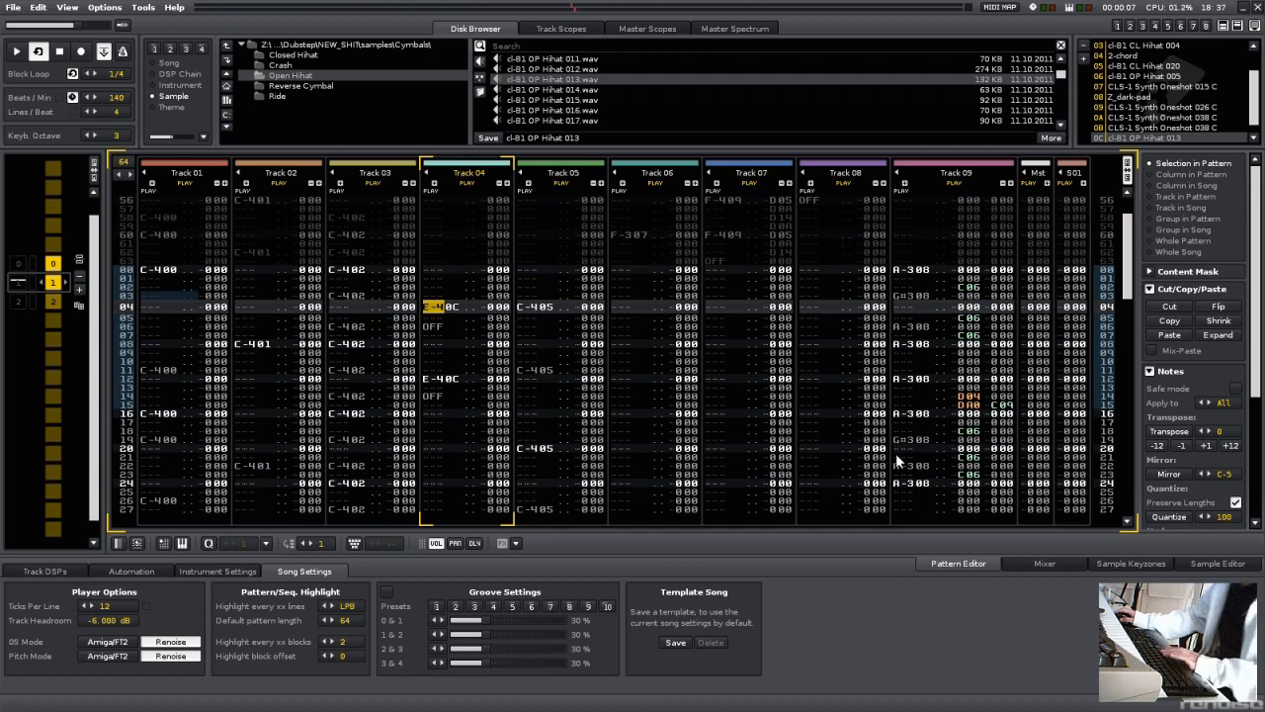
Step: Copy the opening lines of all tracks in pattern 1 and paste them at lines 16, 32 and 48
left_click(551, 27)
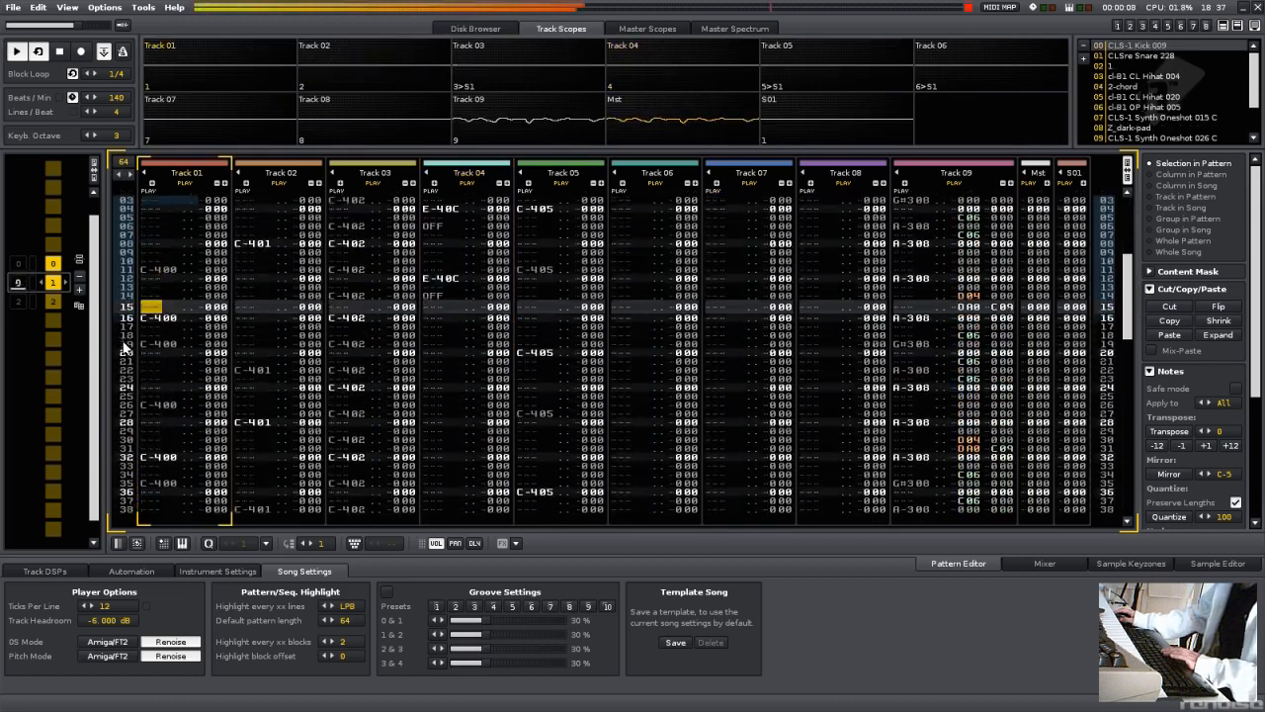
key("space")
left_click(126, 379)
left_click_drag(123, 305, 131, 452)
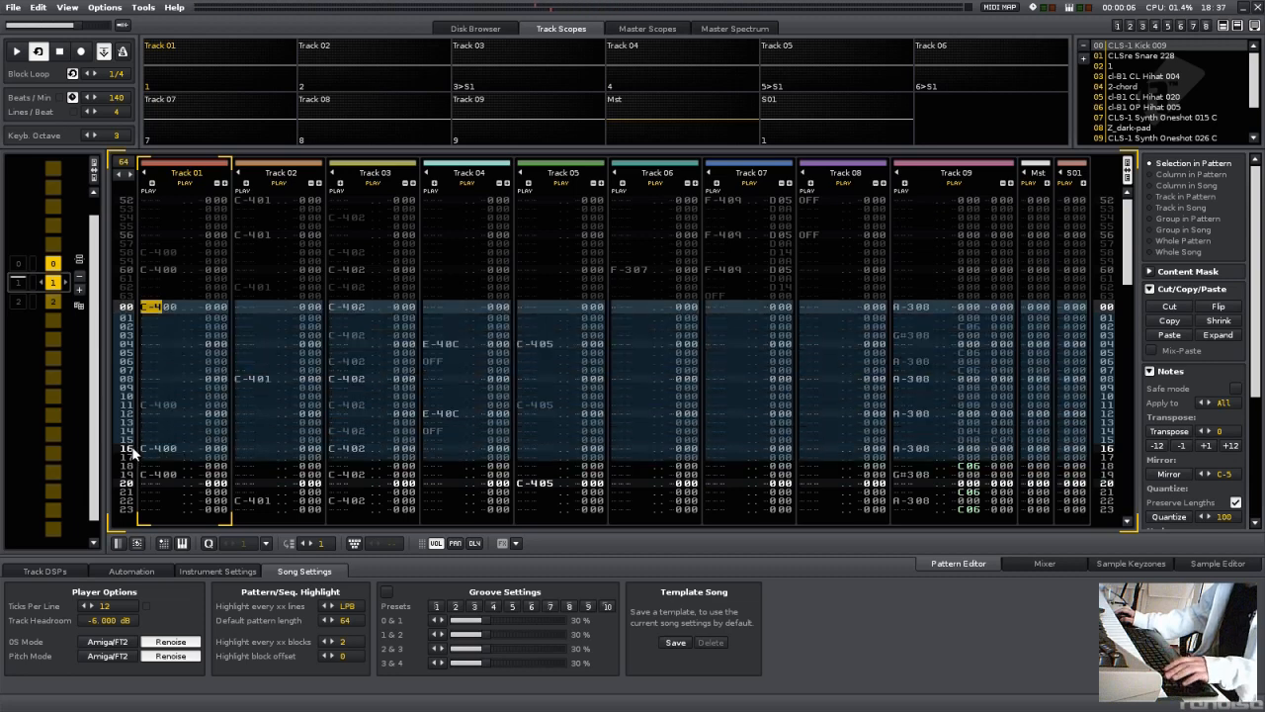
key("F10")
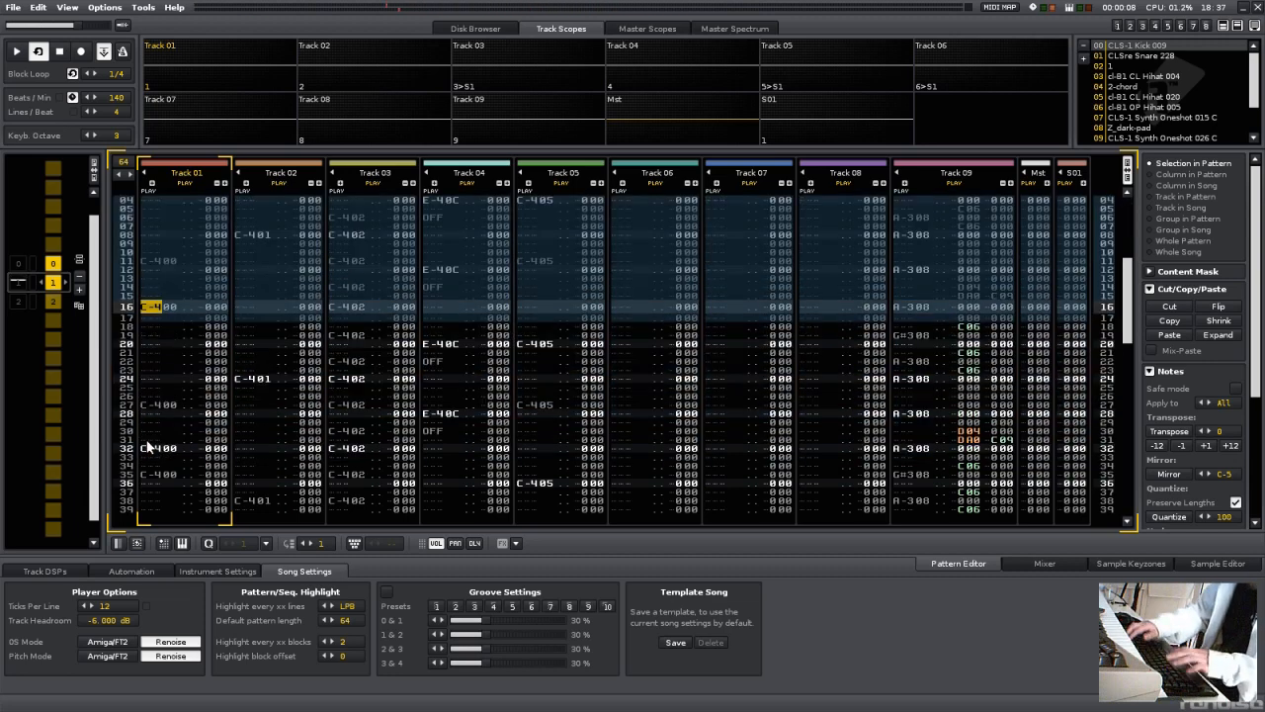
key("F11")
key("F12")
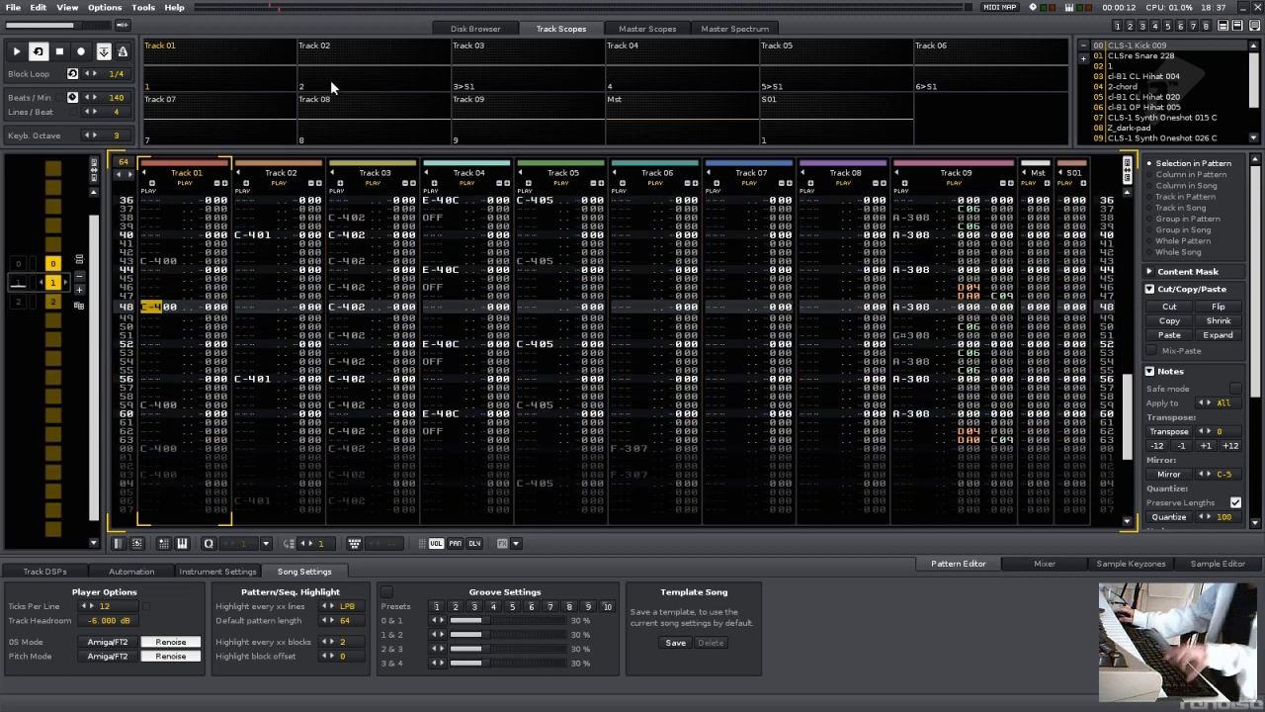
Step: Undo the paste at line 48 and copy lines 48 to 63 of pattern 0 into the end of pattern 1
key("ctrl+z")
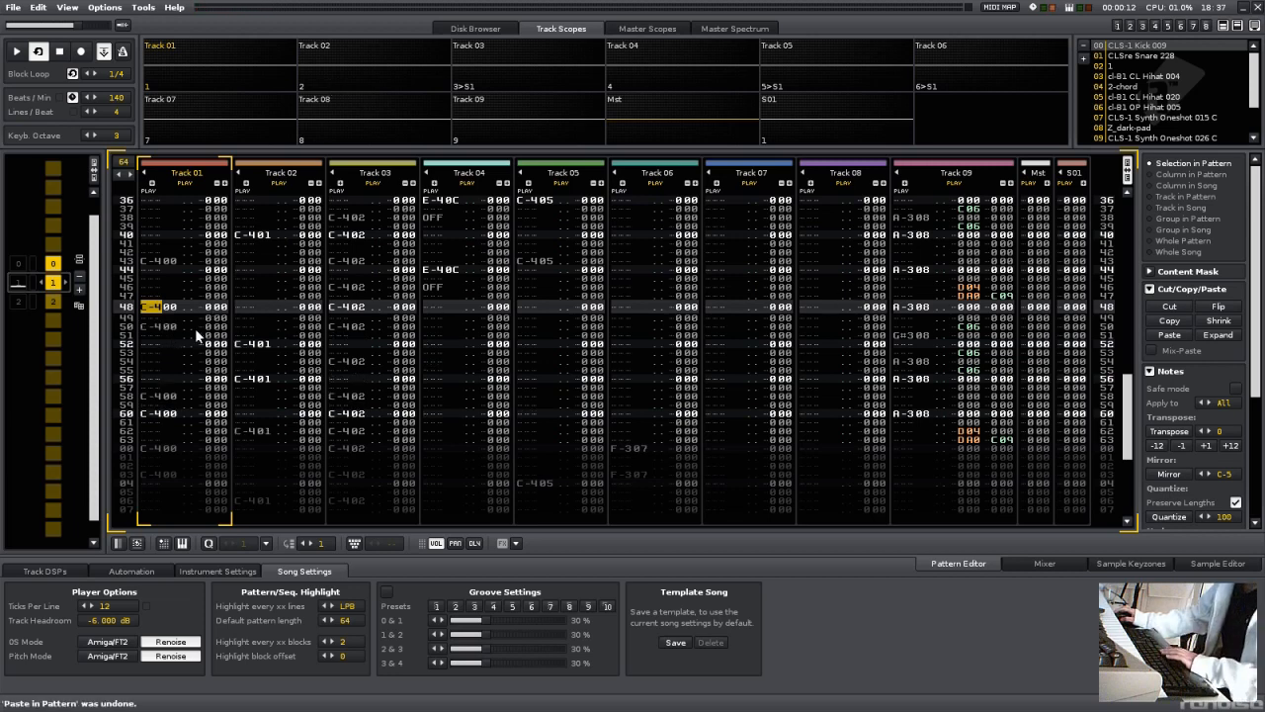
scroll(66, 290, "up", 1)
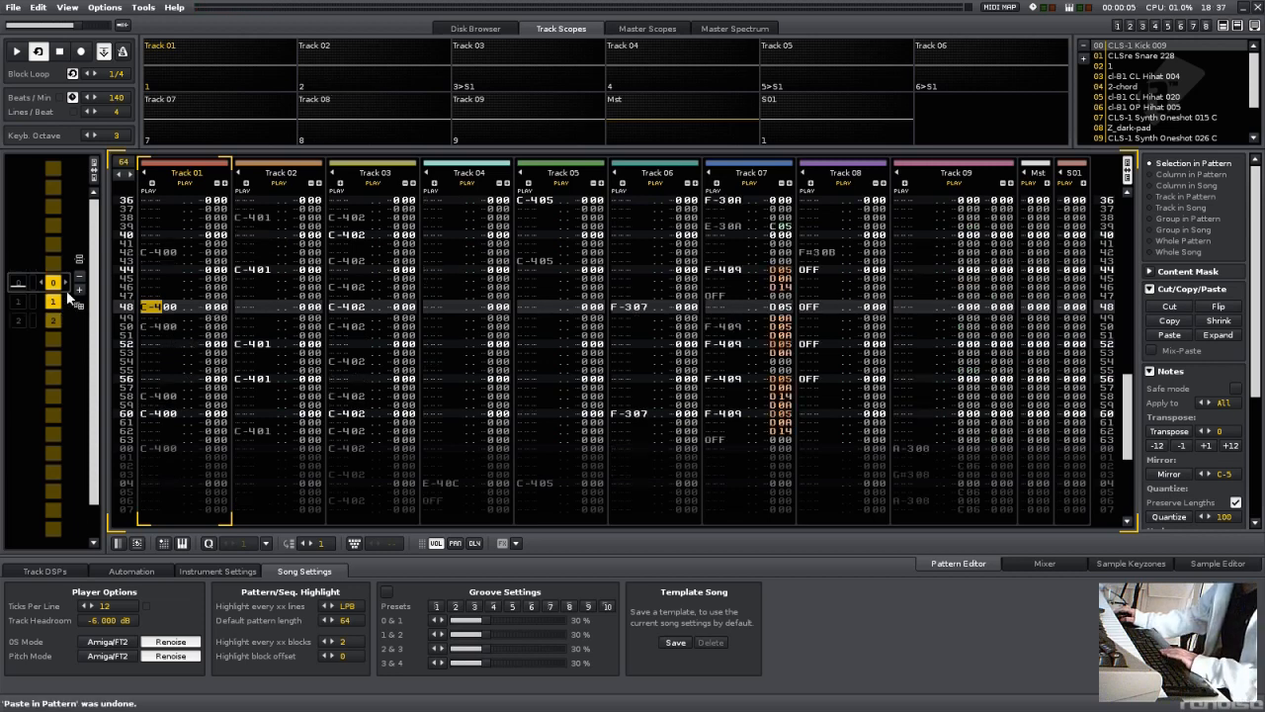
left_click(358, 363)
left_click_drag(133, 309, 125, 448)
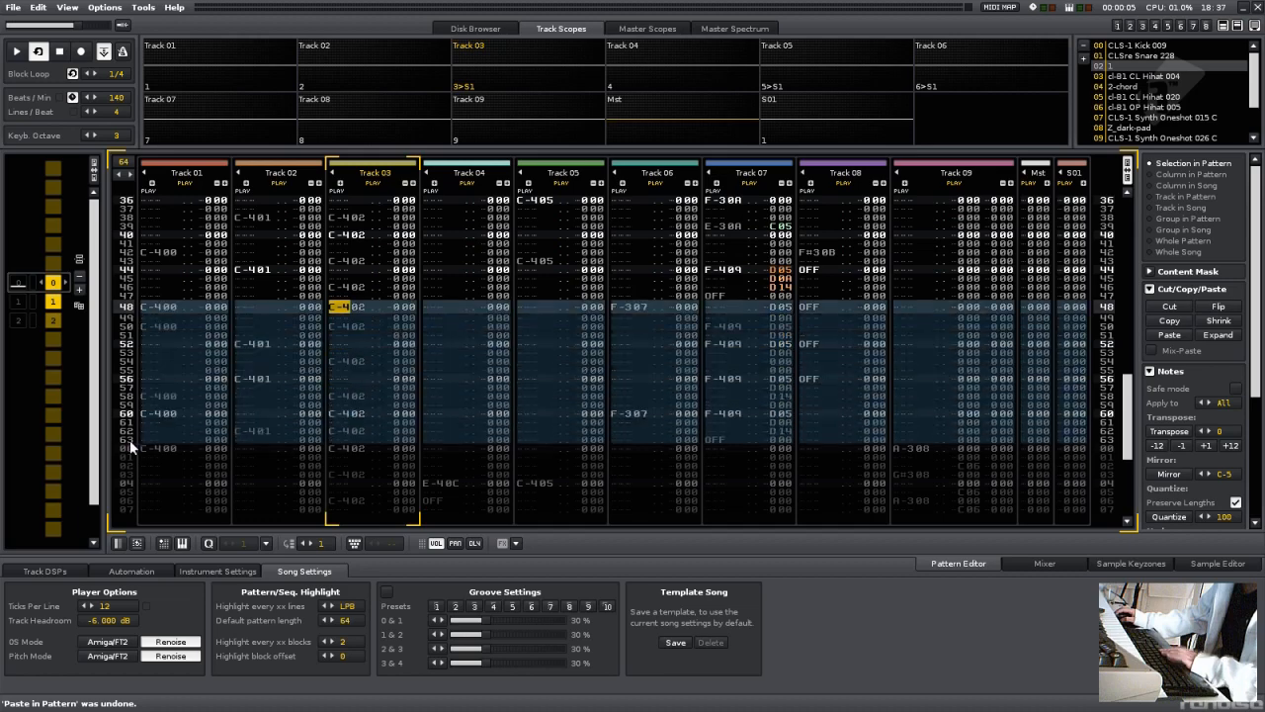
key("space")
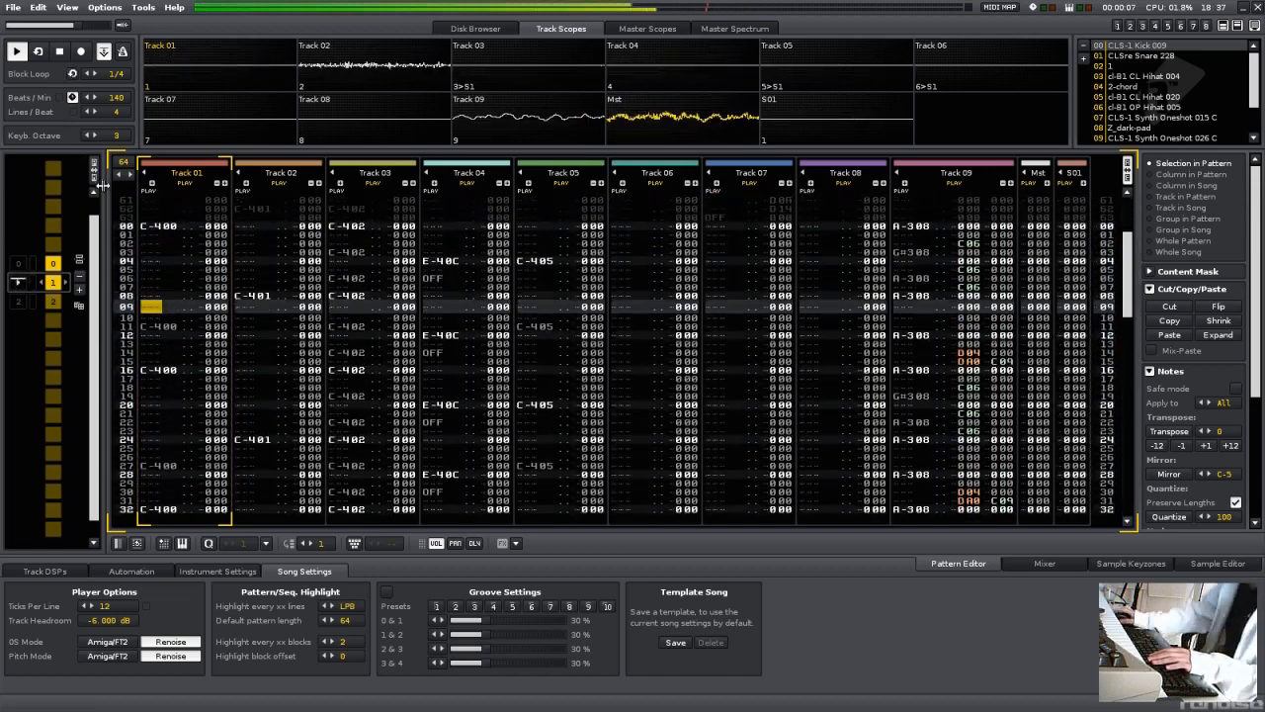
Step: Solo the dark pad track to listen to its riff on its own, then stop playback and bring all tracks back
key("Tab")
key("Tab")
key("Tab")
key("Tab")
key("Tab")
key("Tab")
key("Tab")
key("Tab")
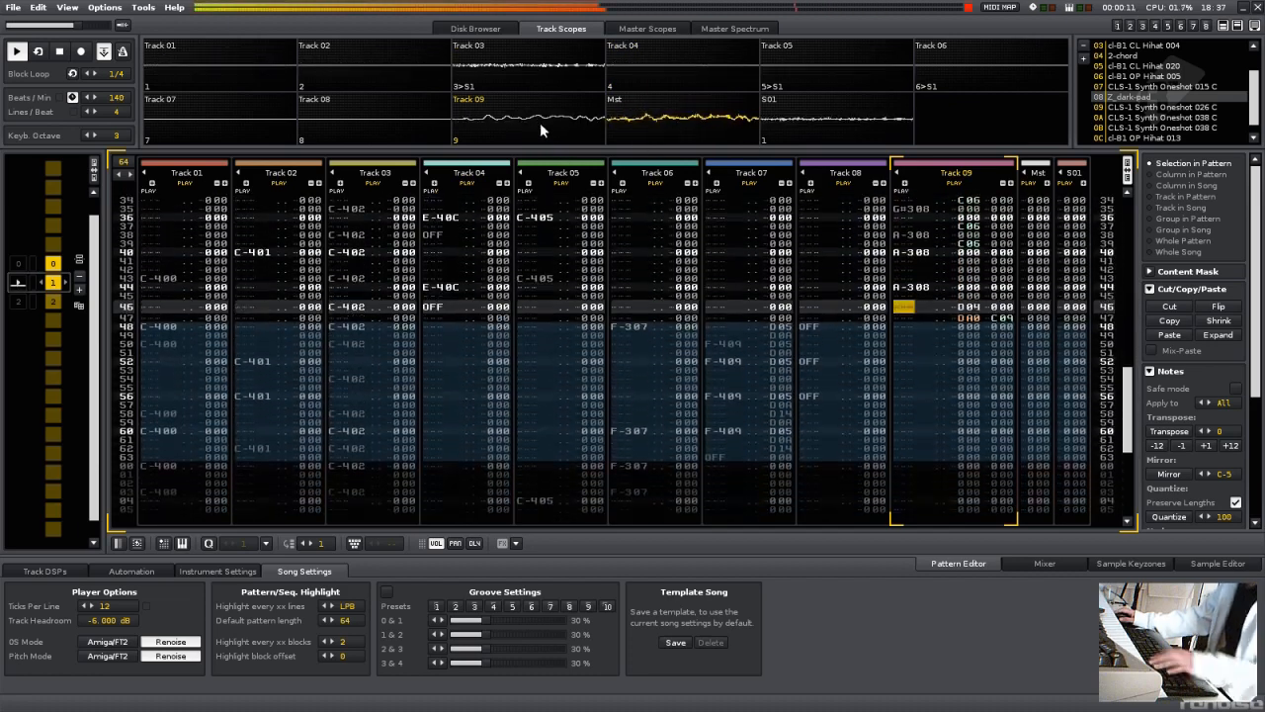
right_click(540, 122)
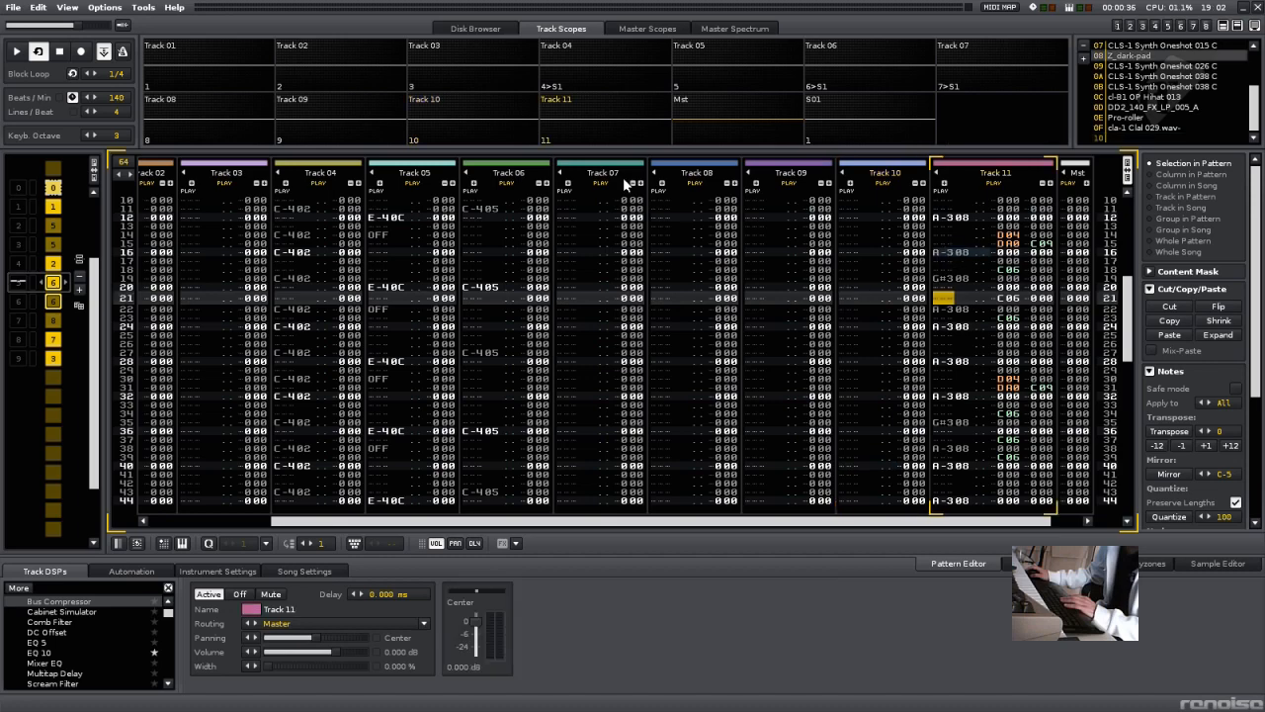
right_click(627, 140)
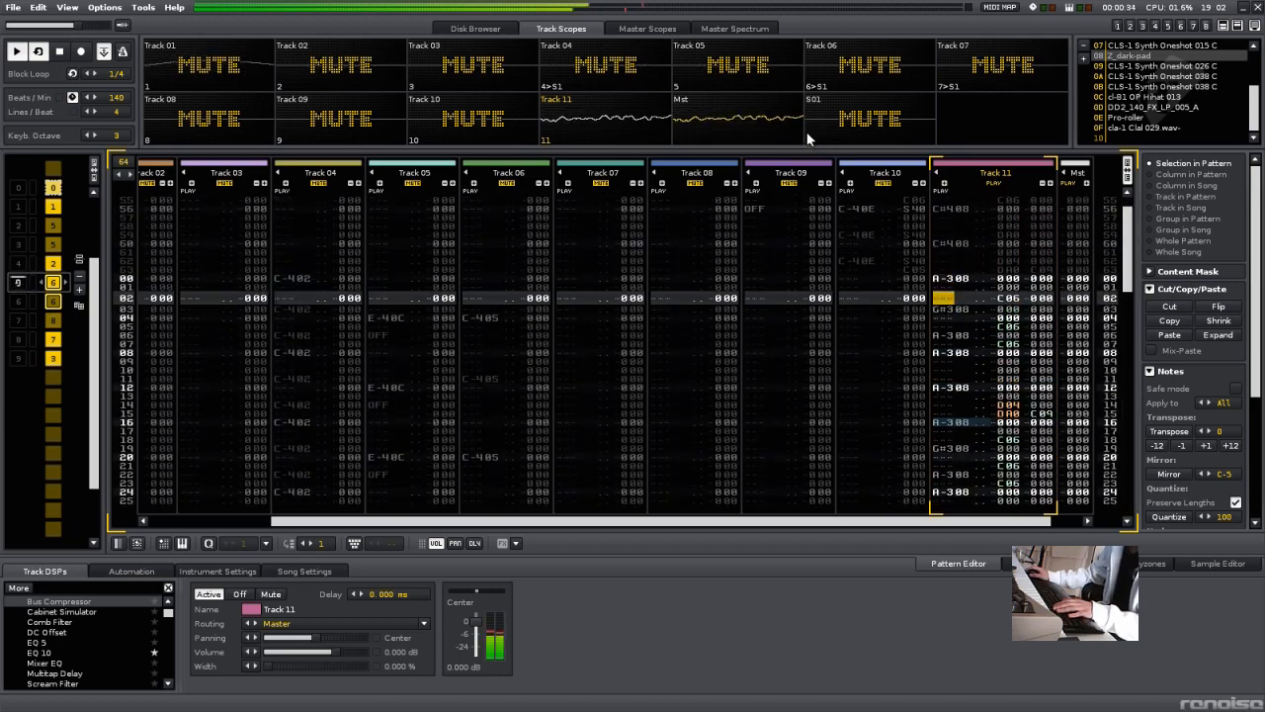
key("space")
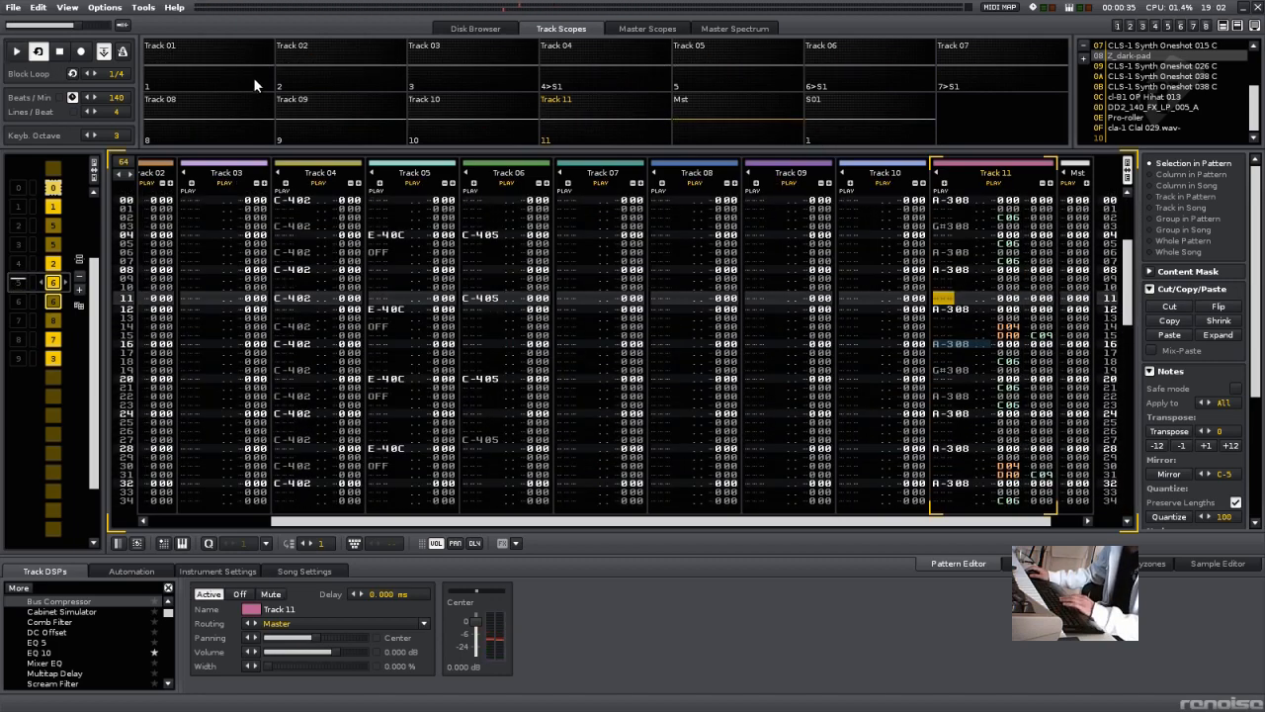
Step: Solo Track 01, bring in Tracks 02, 03 and 04 during playback, and unmute all remaining tracks
right_click(236, 63)
left_click(234, 50)
left_click(341, 57)
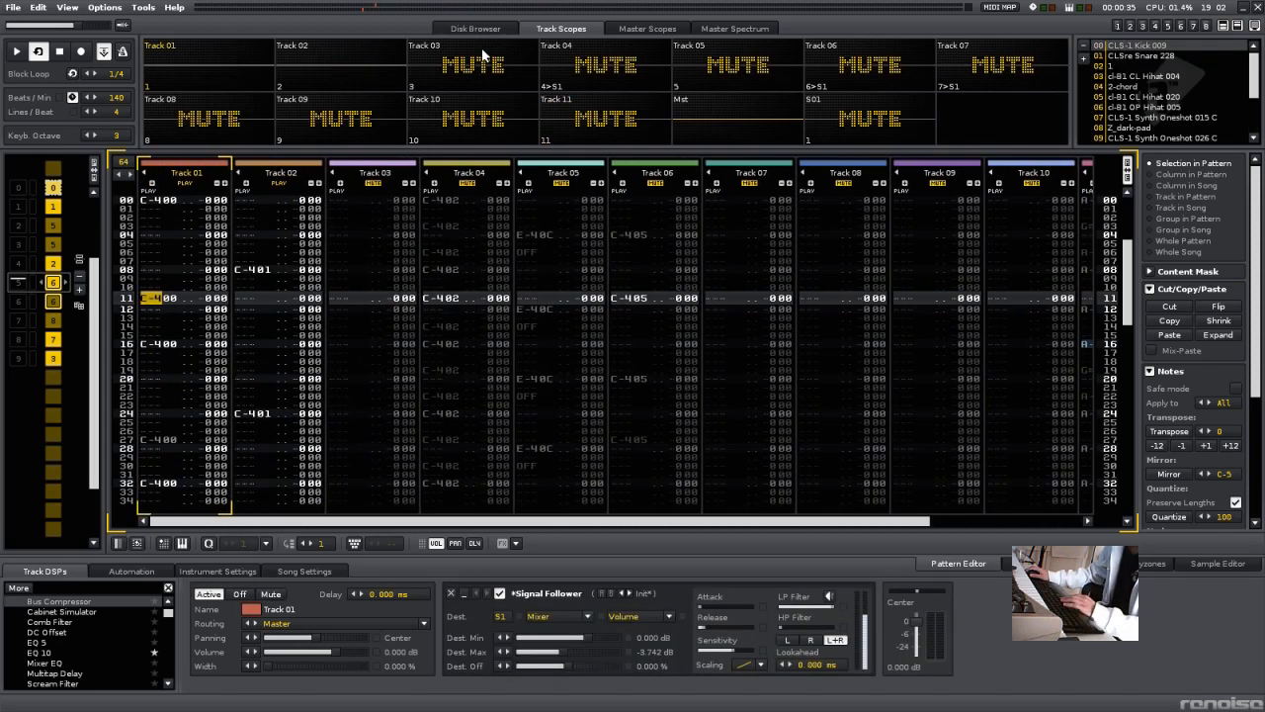
left_click(445, 55)
key("space")
left_click(579, 63)
left_click(499, 63)
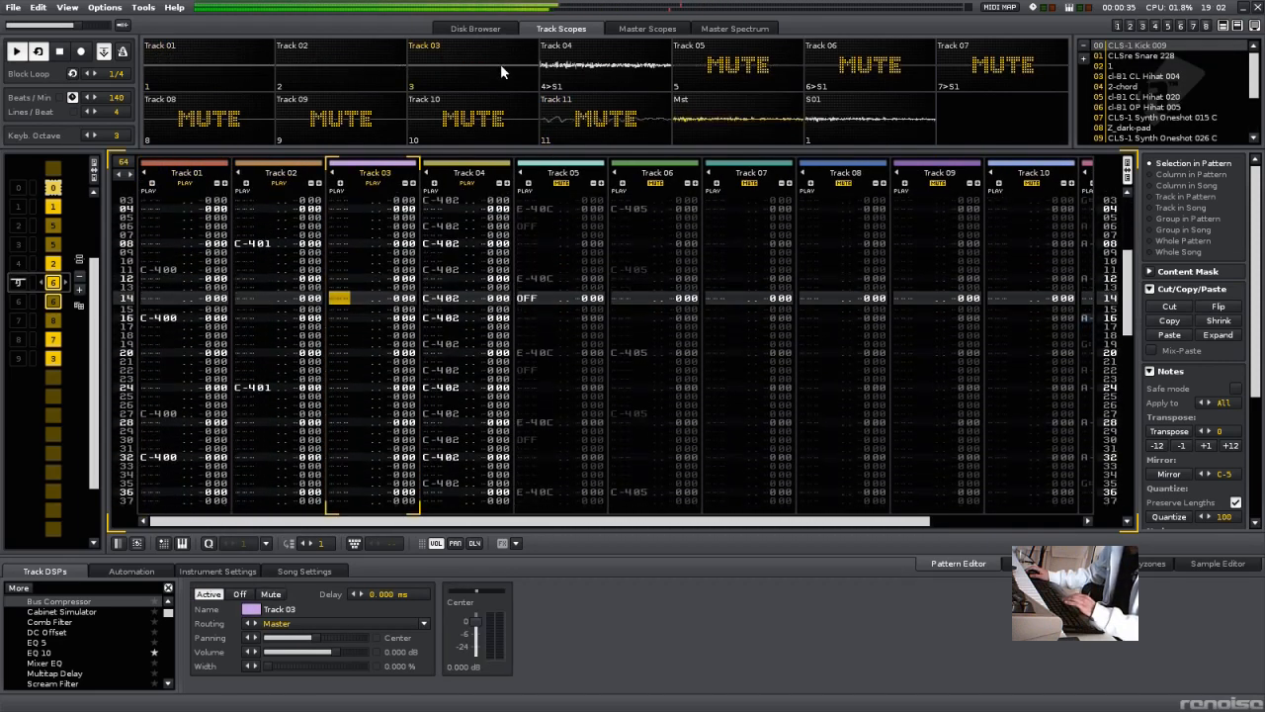
right_click(505, 72)
right_click(509, 73)
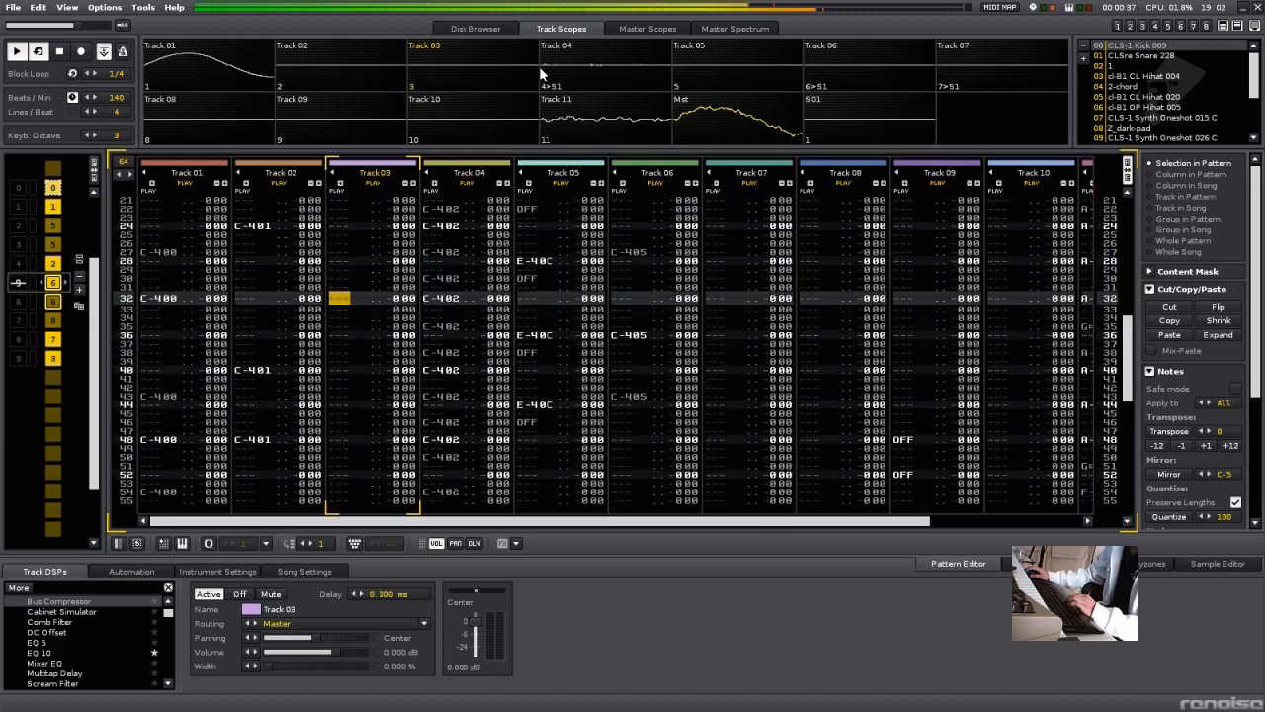
Step: Select empty instrument slot 10 for Track 10 and remove the BLOCKFISH effect from that track
left_click(556, 100)
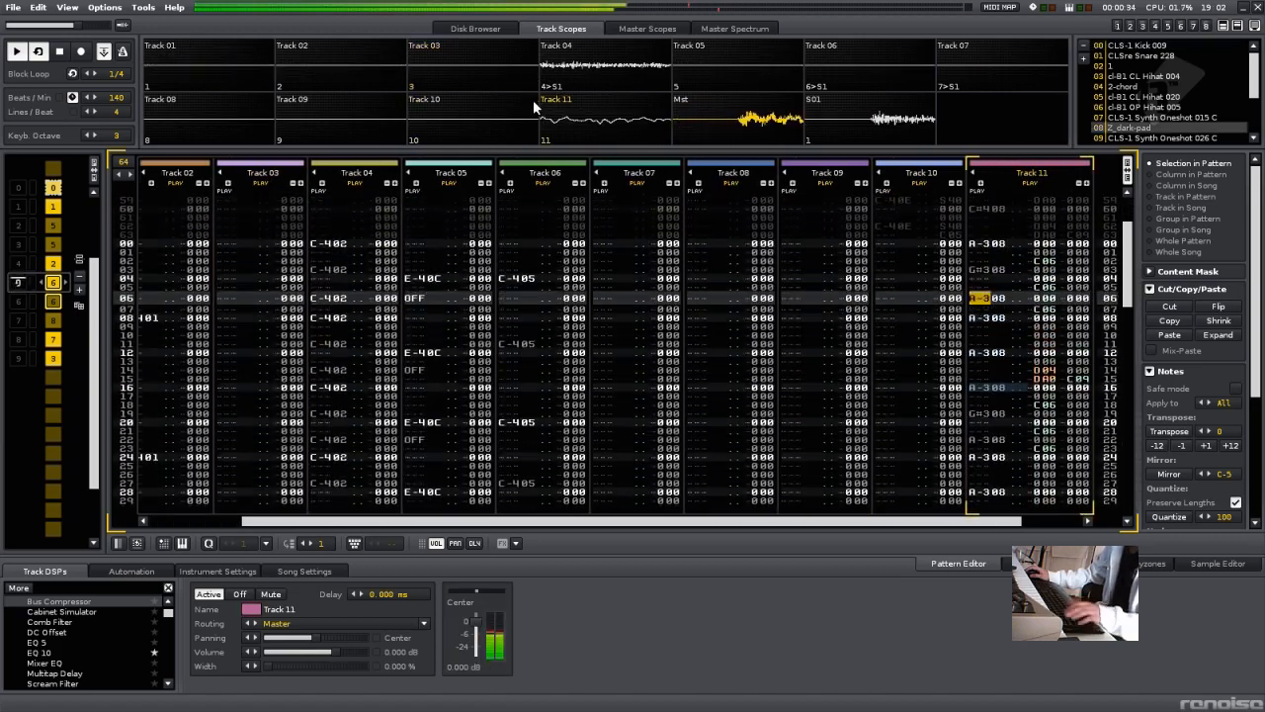
left_click(533, 98)
scroll(1187, 130, "down", 2)
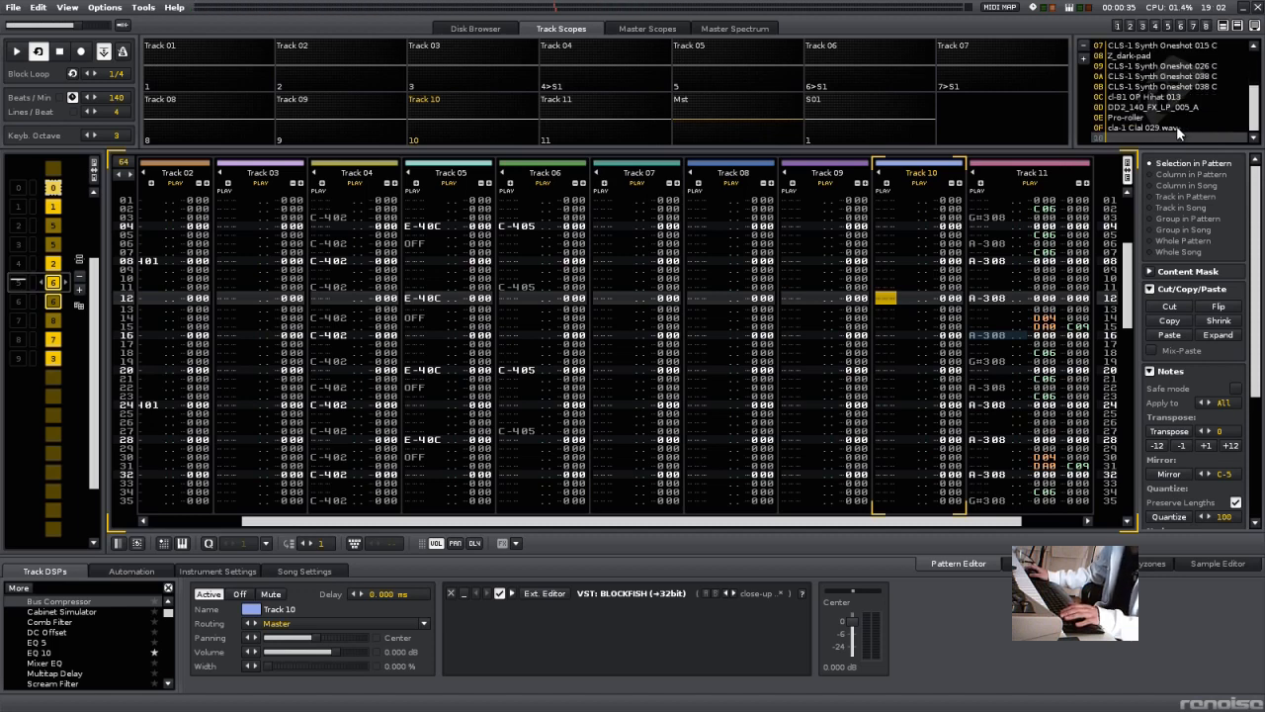
left_click(449, 593)
Step: Audition loops in the Jungle Warfare - Straight Loops folder and load Limiter.wav into instrument slot 10
left_click(514, 28)
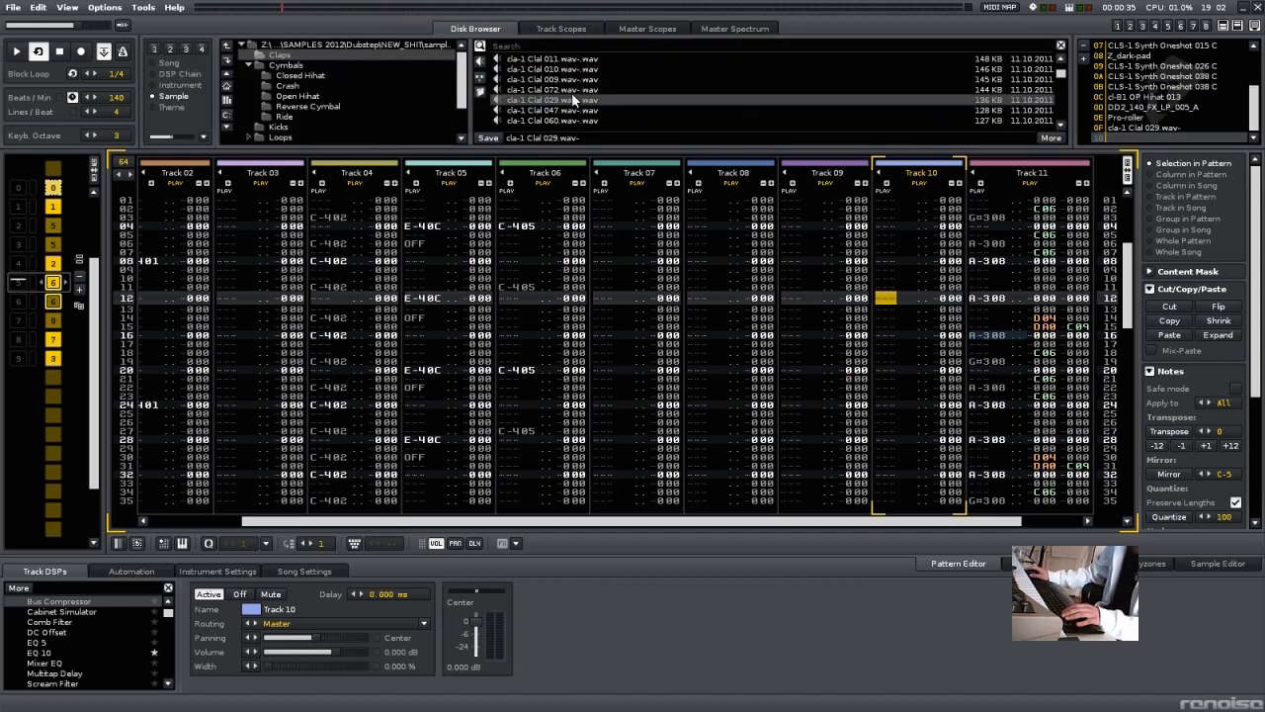
left_click(201, 50)
left_click(170, 49)
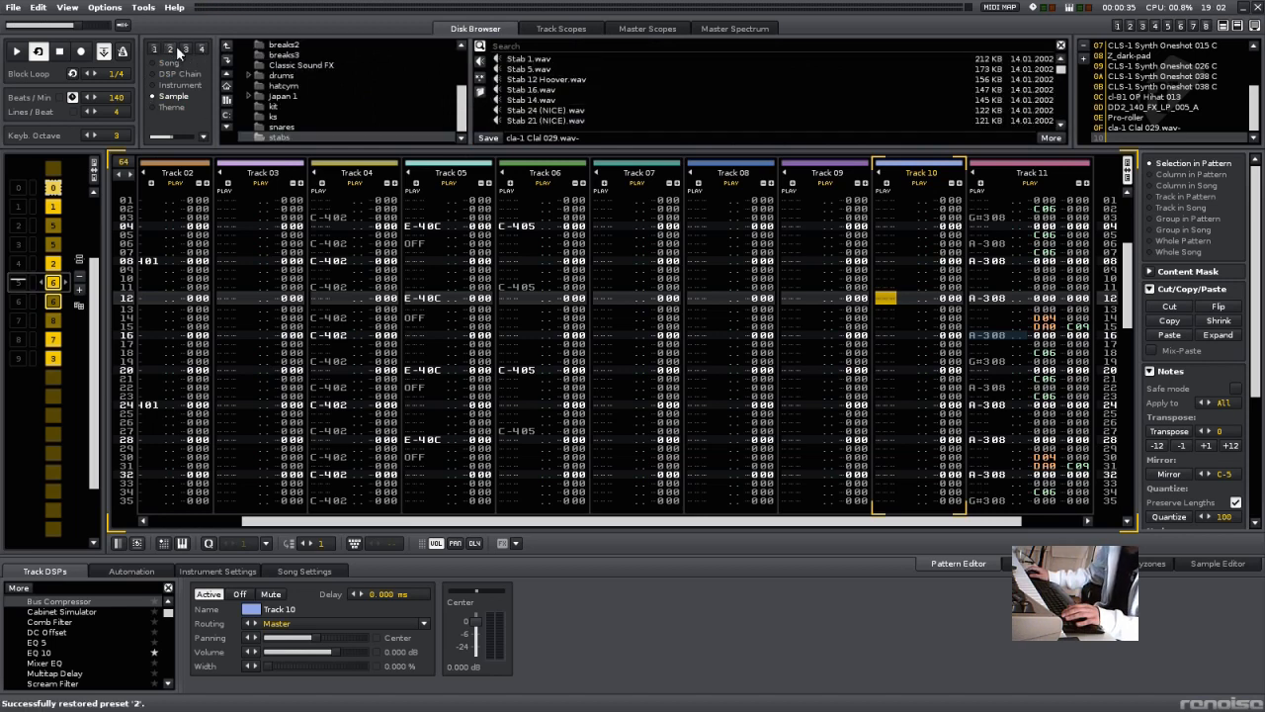
left_click(186, 49)
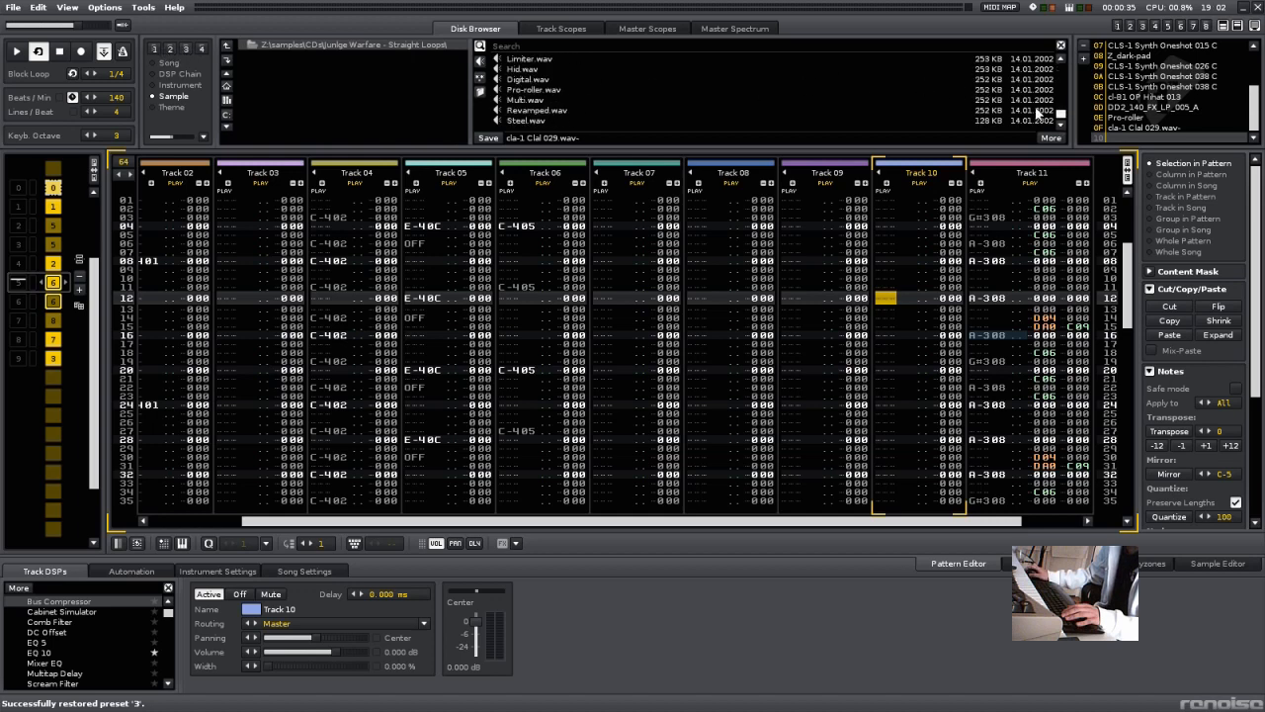
left_click(987, 89)
left_click(928, 70)
scroll(916, 71, "up", 2)
left_click(916, 70)
left_click(896, 88)
scroll(893, 87, "down", 1)
left_click(887, 87)
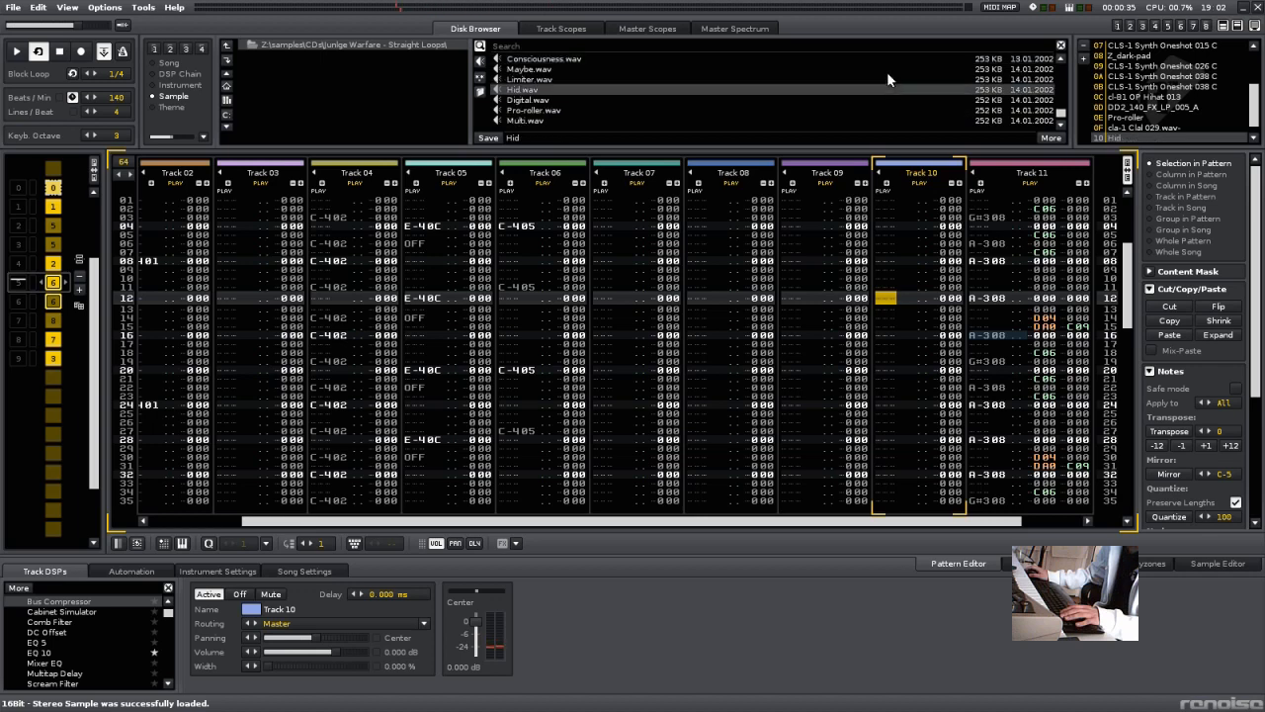
left_click(888, 77)
Step: Sync the Limiter loop to 16 lines and enter C-4 notes for it on lines 00 and 48 of Track 10
key("space")
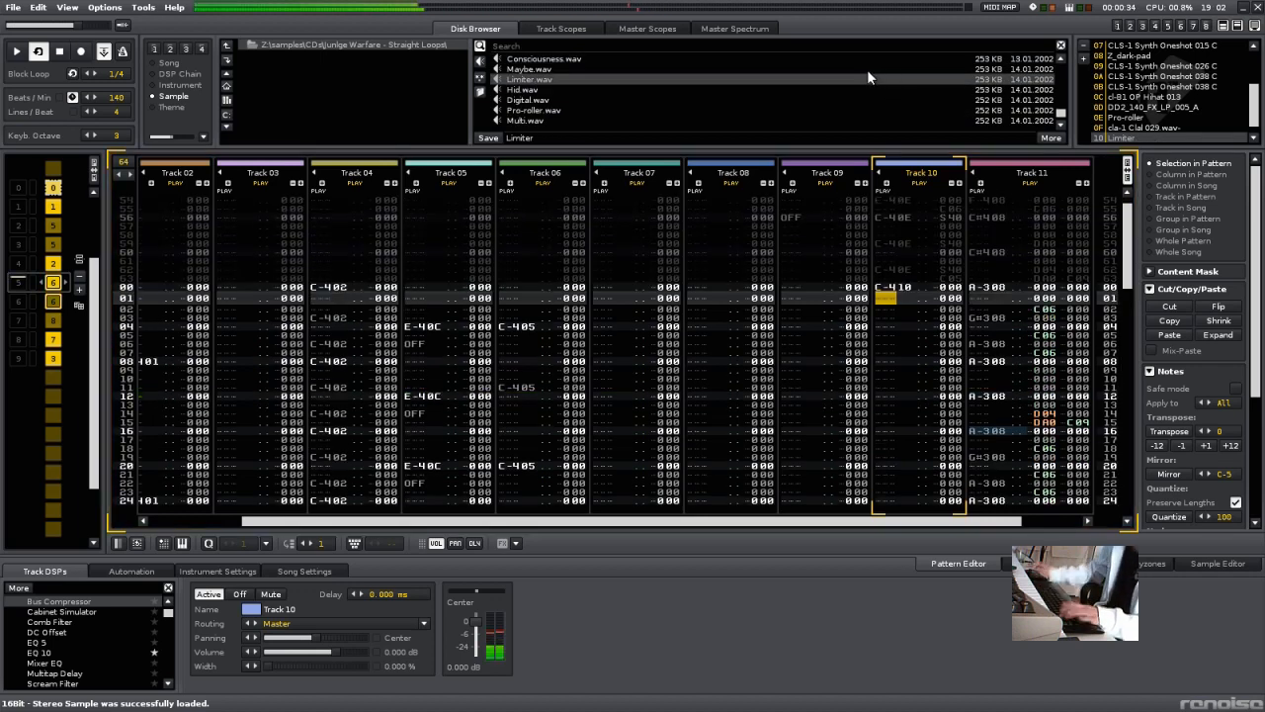
left_click(231, 572)
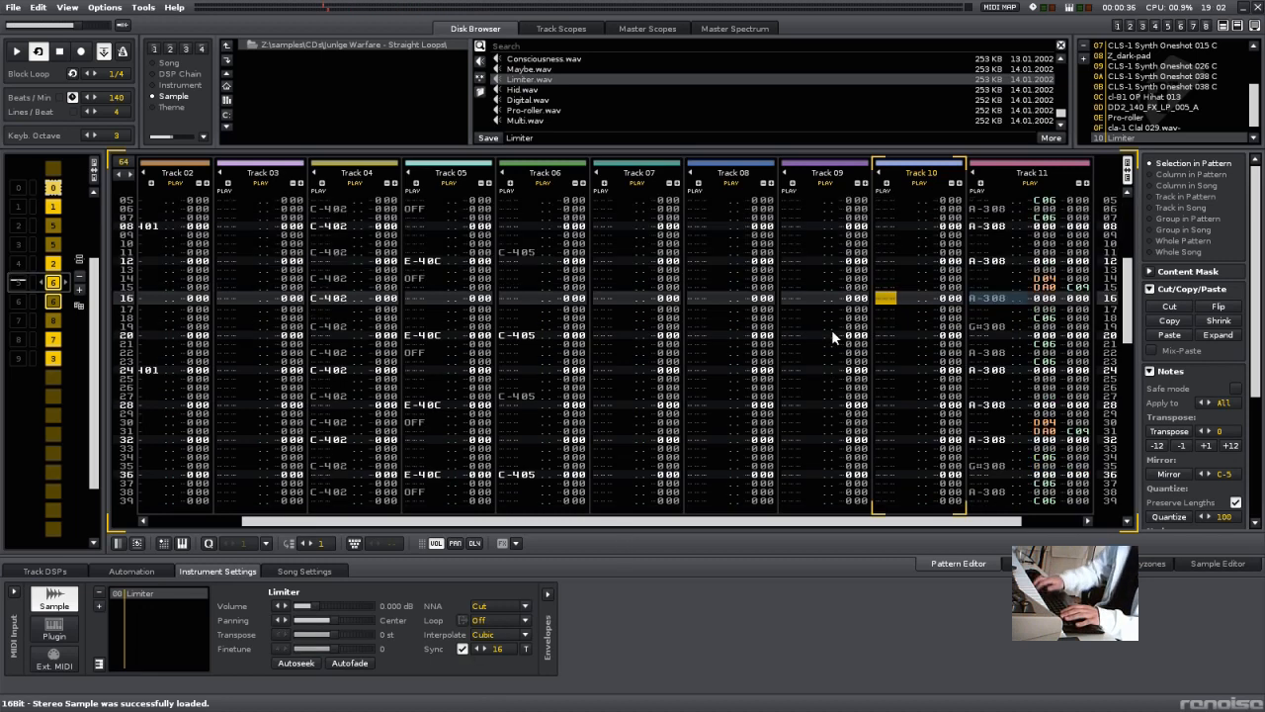
key("Escape")
key("F12")
key("q")
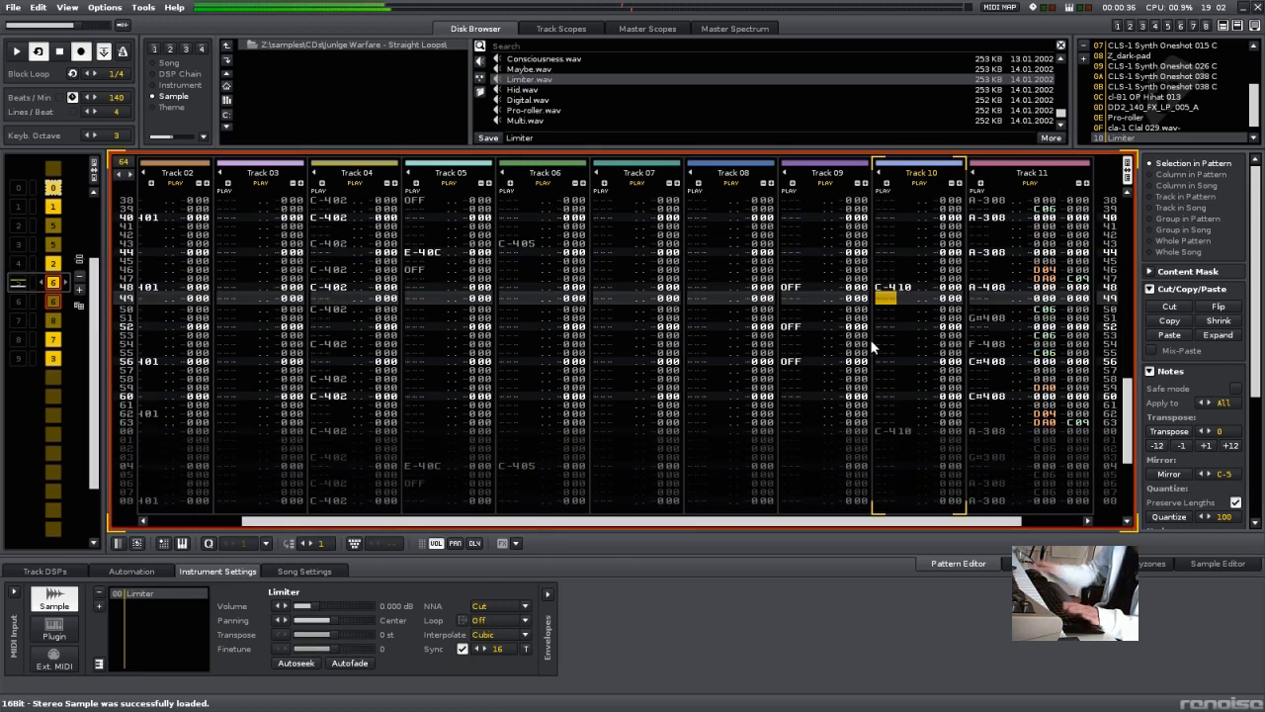
Step: Play the pattern with the loop, then mute every track except Tracks 01, 02, 03 and 10
left_click(545, 30)
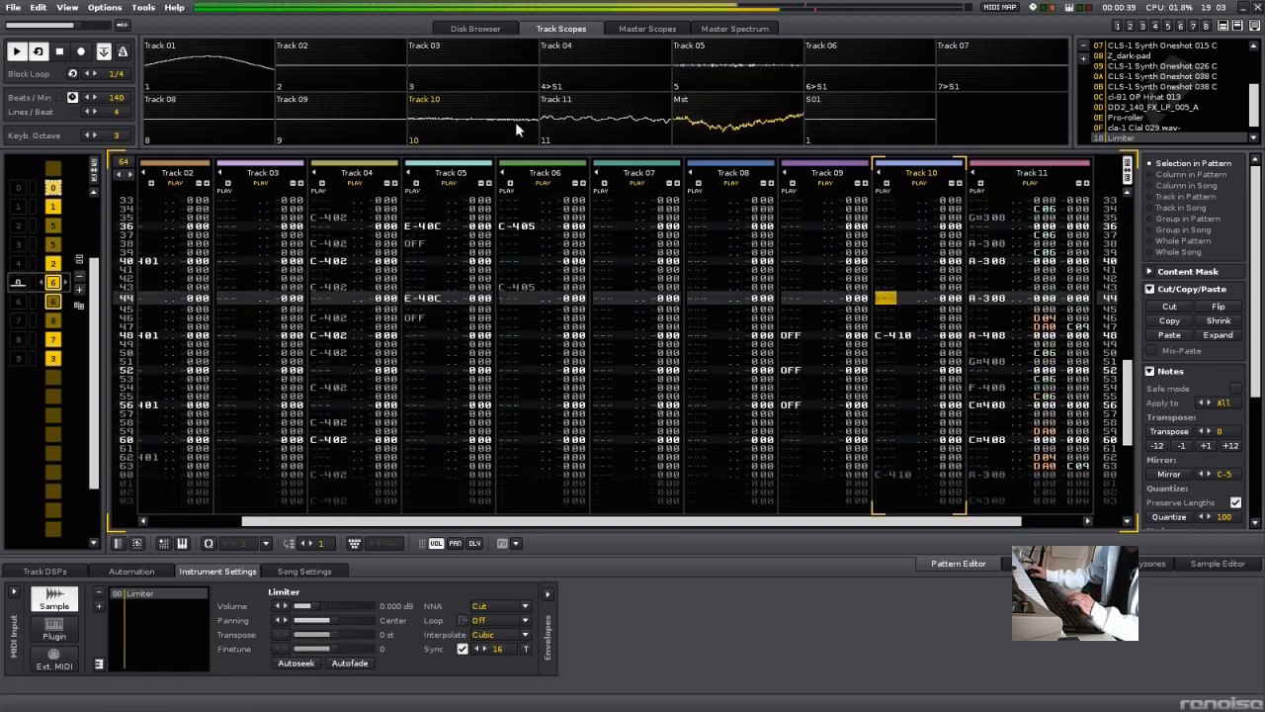
key("space")
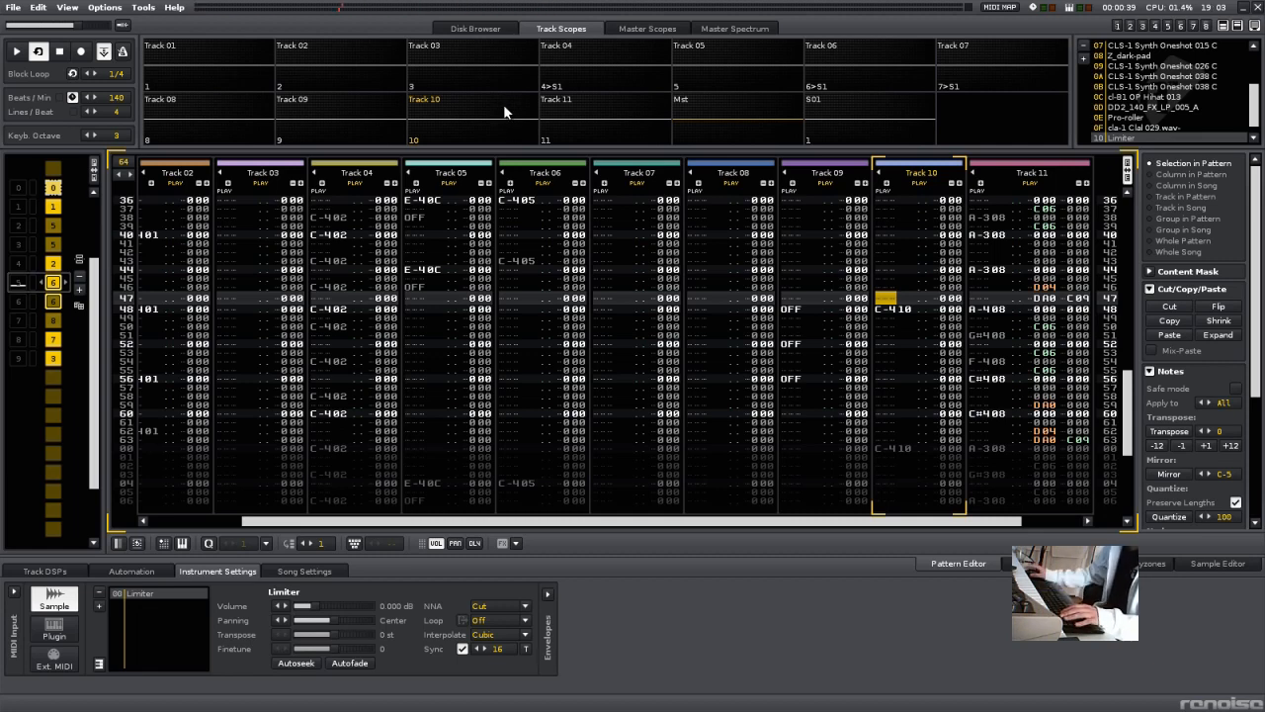
right_click(289, 77)
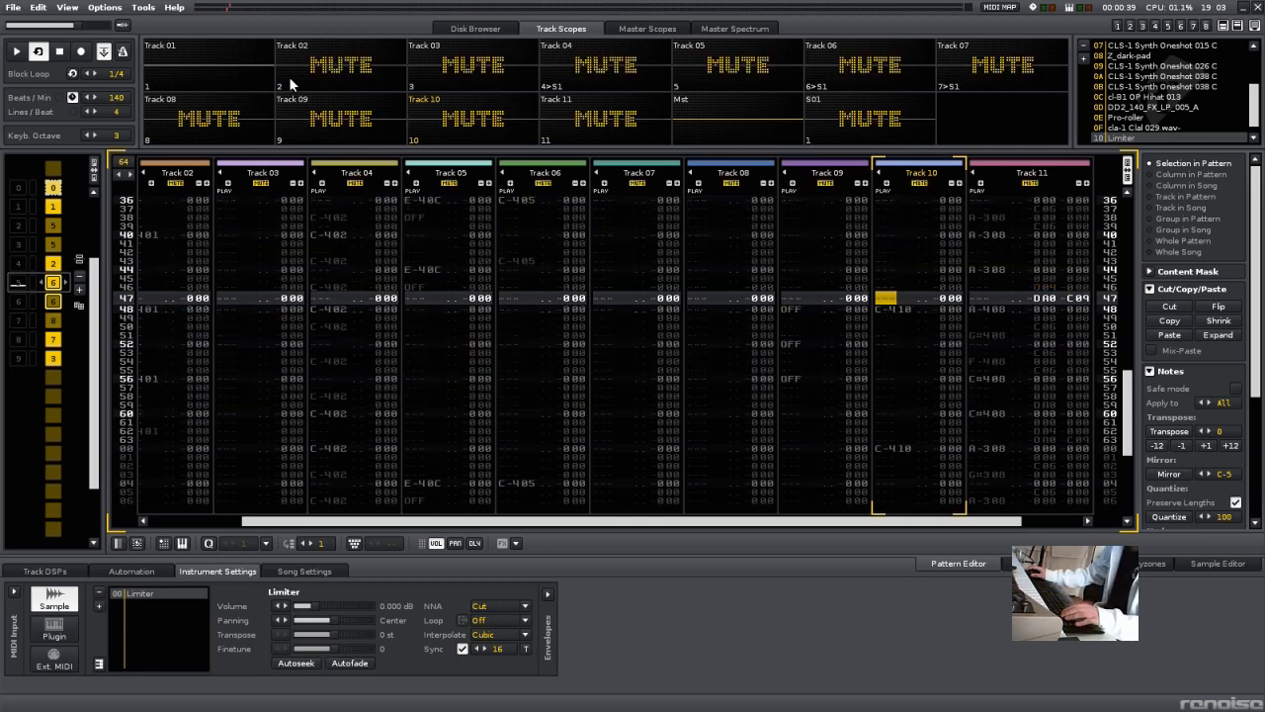
left_click(441, 80)
left_click(459, 120)
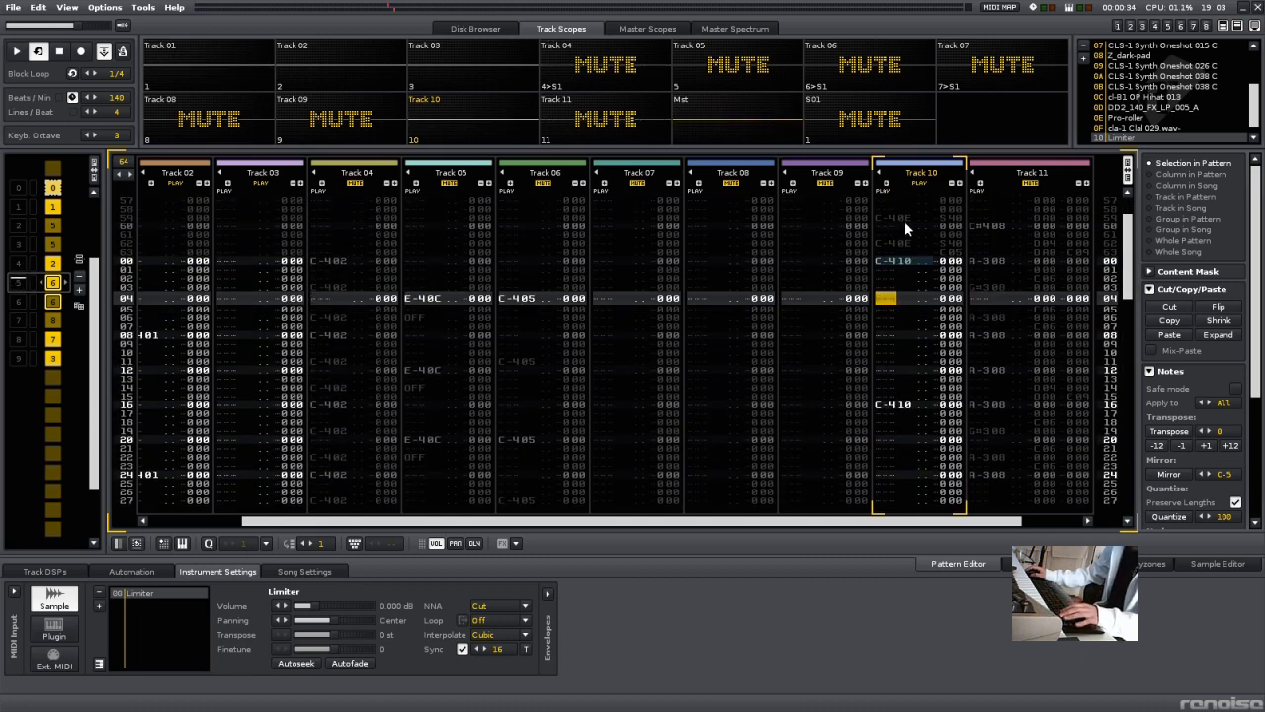
Step: Enter C-4 retriggers of the Limiter loop on lines 03 and 06 of Track 10 and play the result
key("Escape")
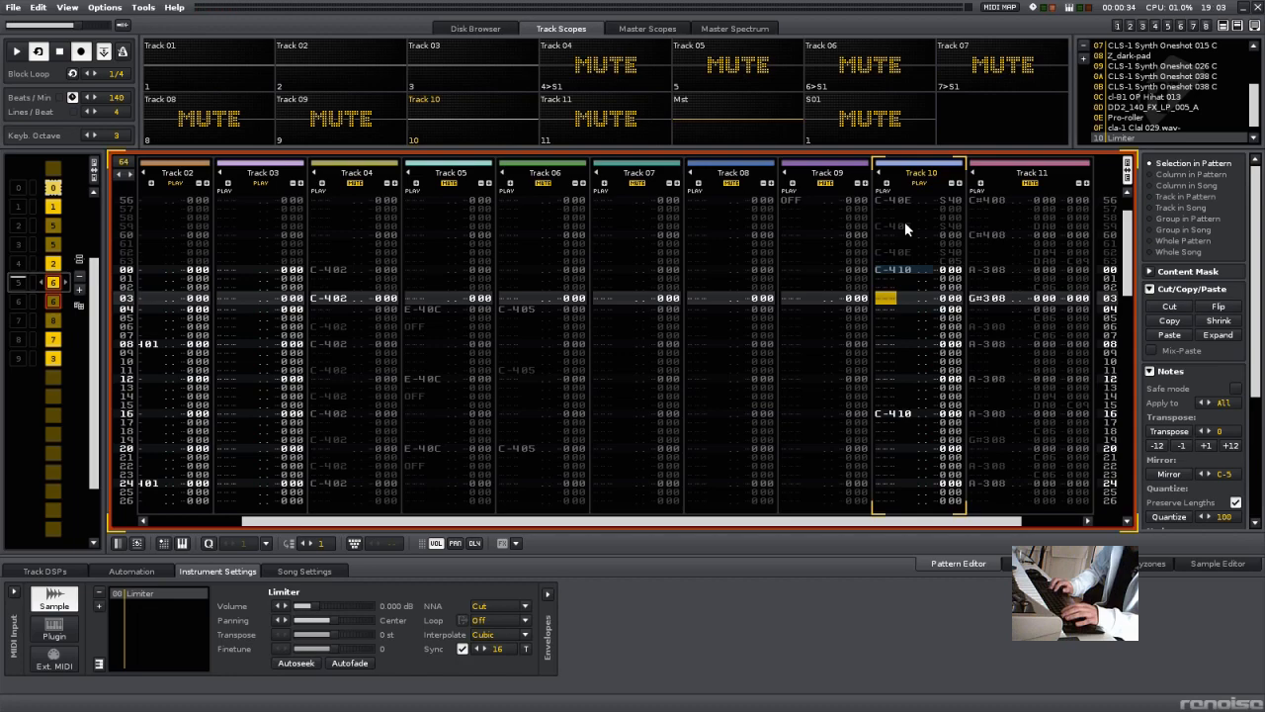
key("q")
key("space")
key("space")
key("q")
key("space")
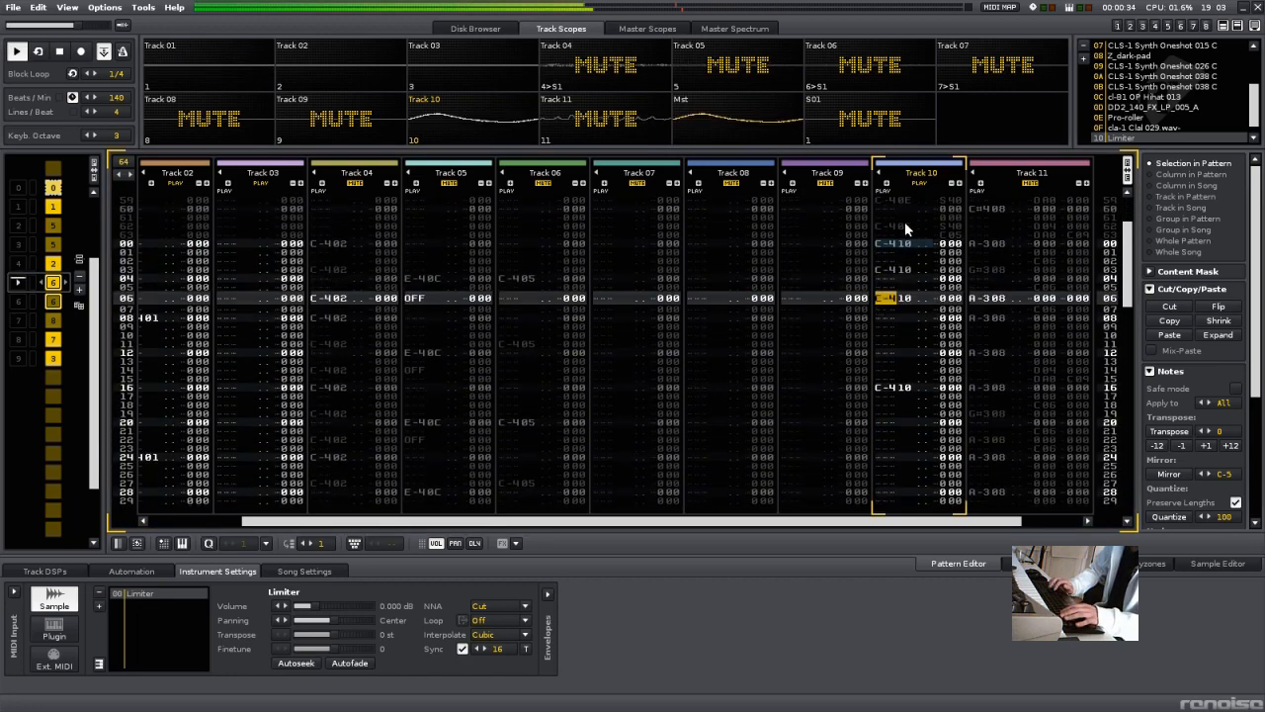
Step: Enter a C-4 retrigger of the Limiter loop on line 08 of Track 10 and begin its sample-offset command with S
key("Escape")
key("space")
key("q")
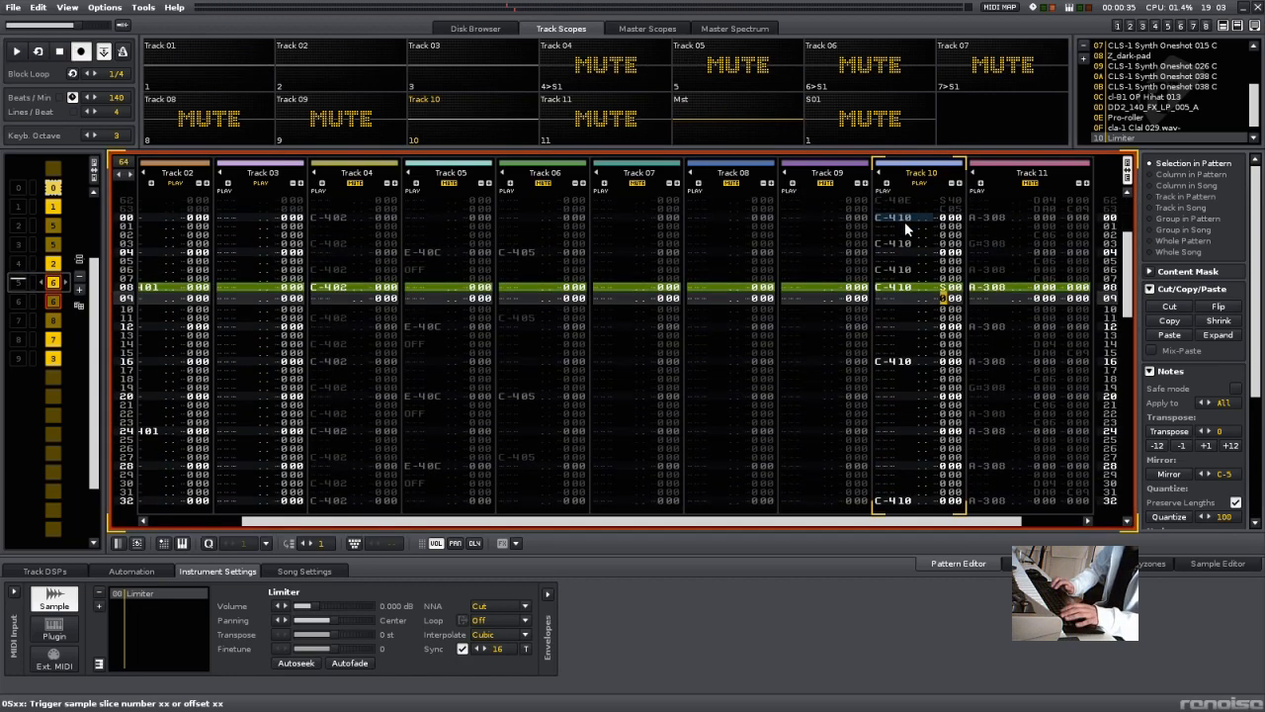
type("s")
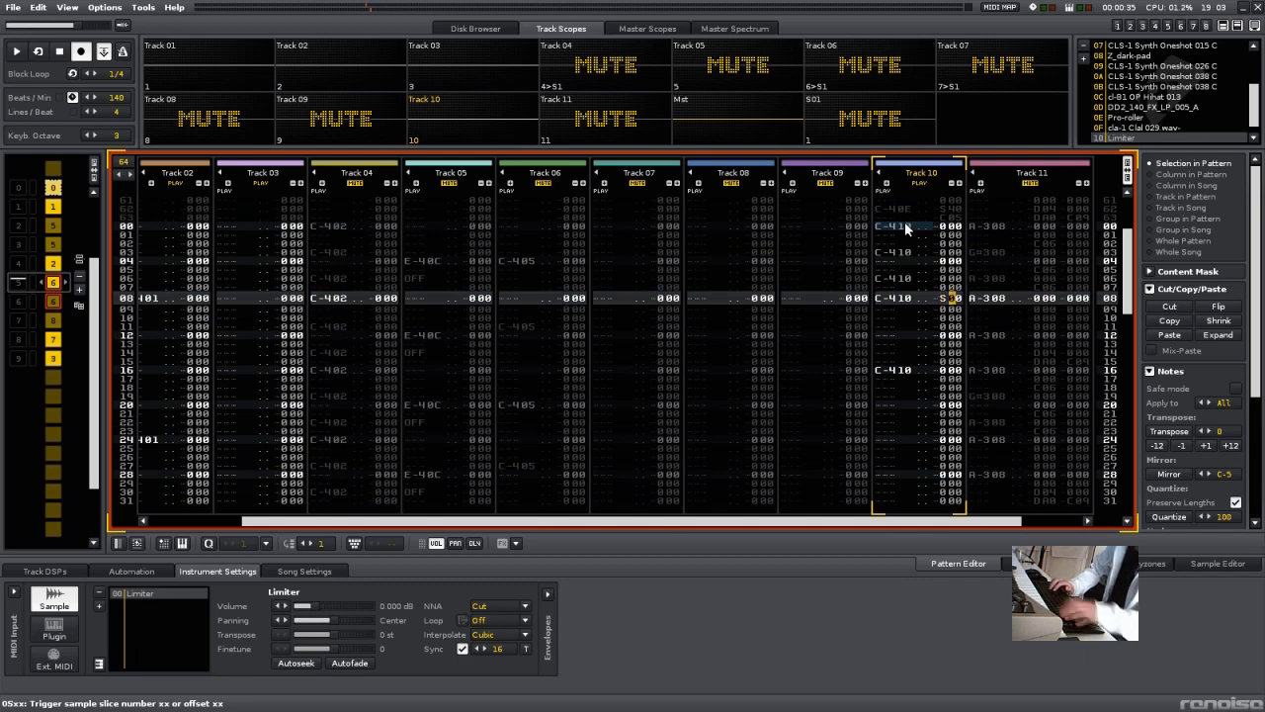
key("space")
Step: Solo Track 10, set the sample offset on line 08 to S40 and play the result
right_click(454, 112)
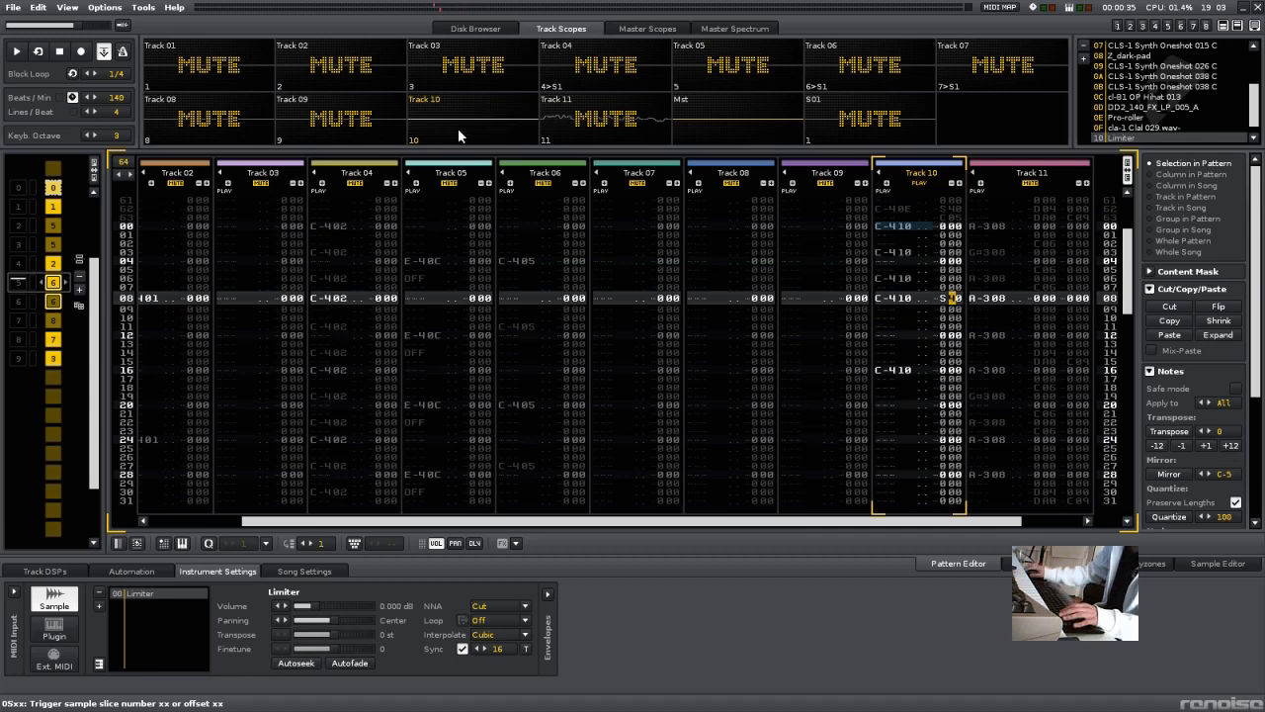
key("Escape")
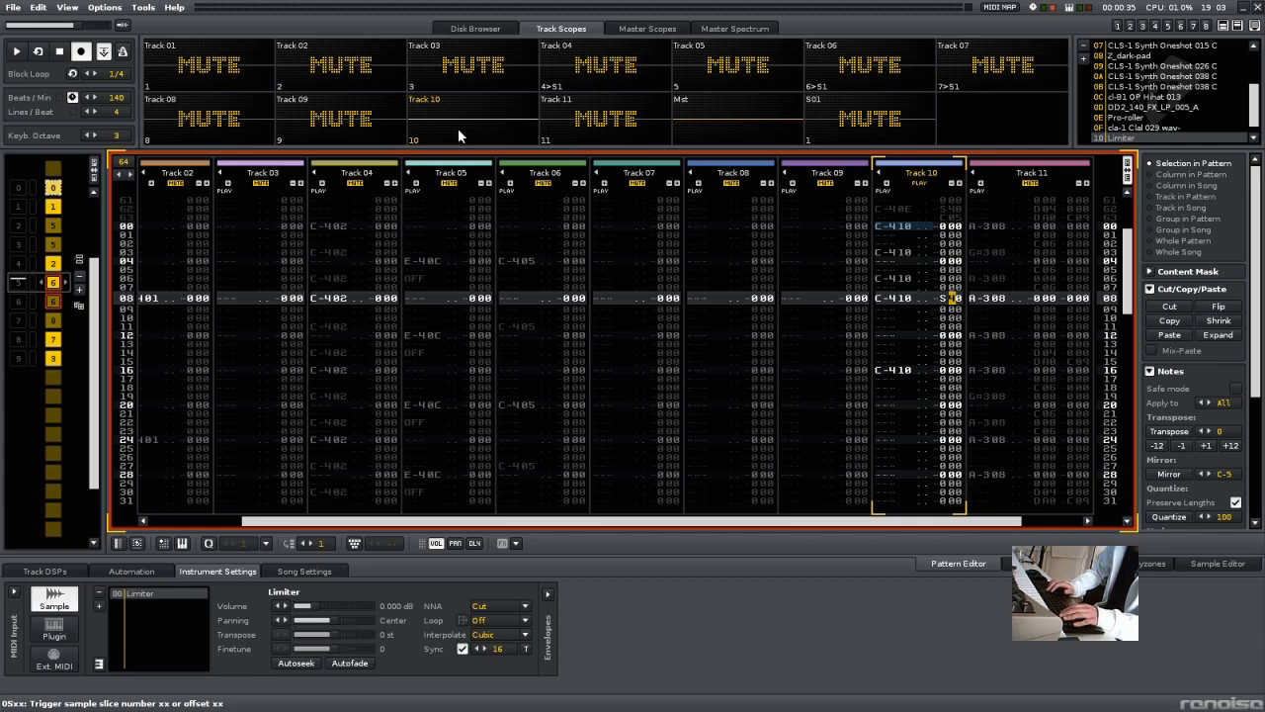
key("Return")
key("Up")
type("2")
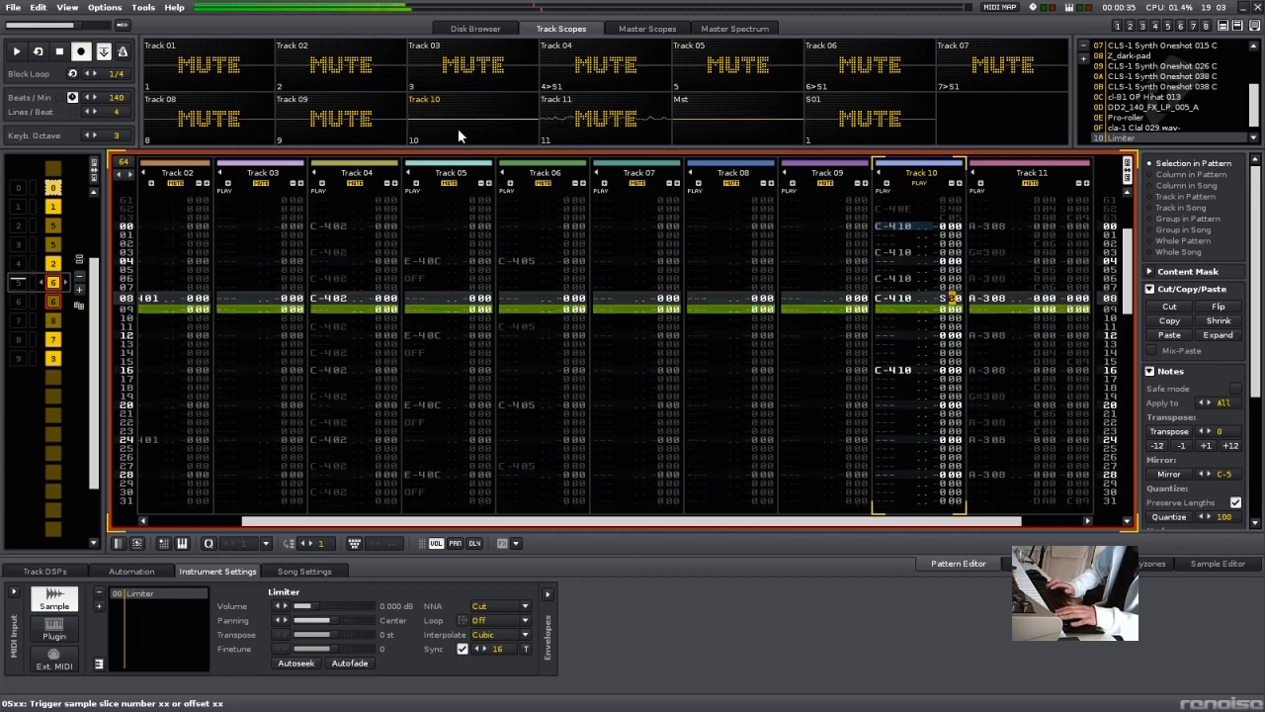
key("space")
key("Escape")
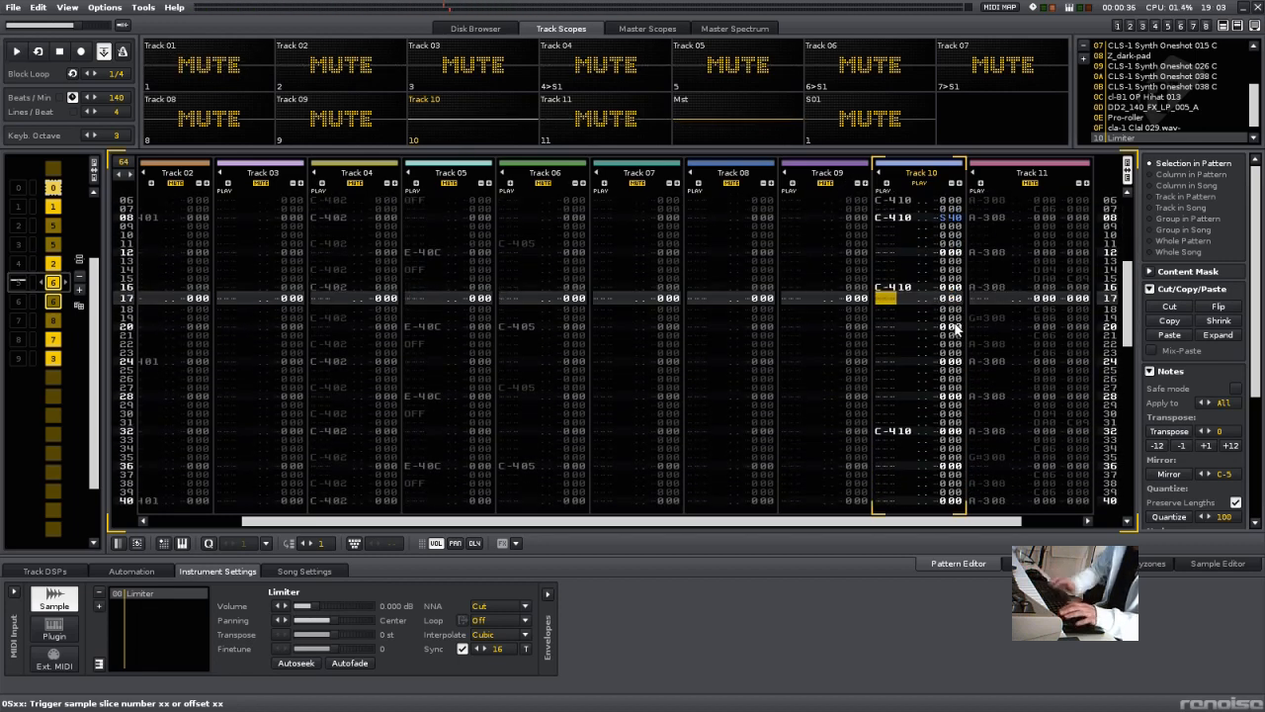
Step: Enter the volume-cut command C06 on lines 02, 05 and 07 of Track 10 and play the loop
key("Escape")
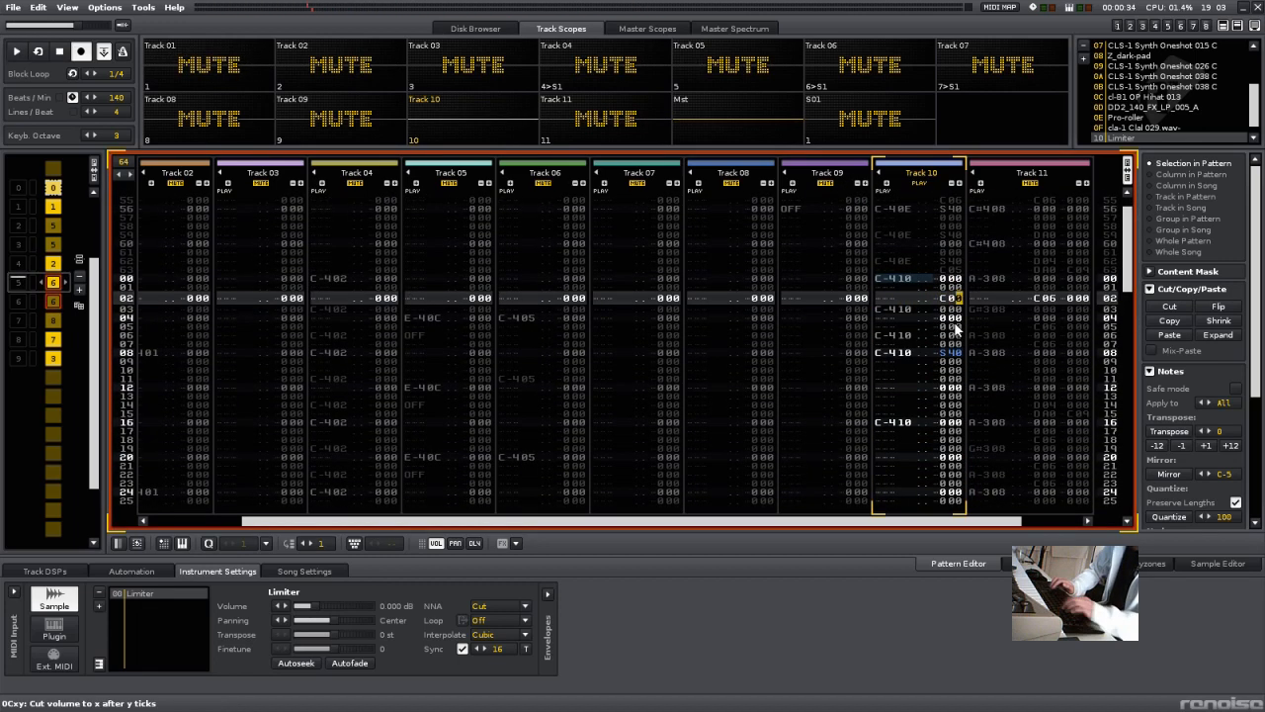
type("6")
key("Down")
key("Down")
key("Left")
key("Left")
type("c")
key("Up")
key("Right")
key("Right")
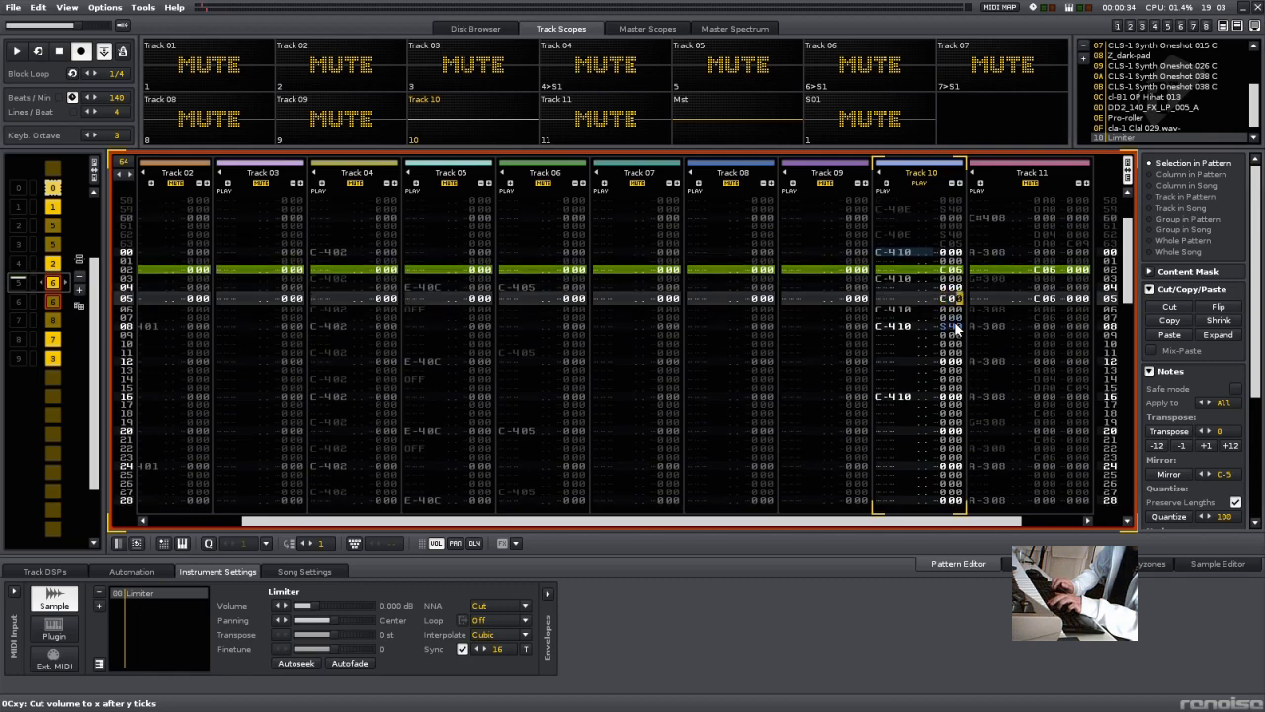
type("6")
key("Down")
key("Left")
key("Escape")
key("space")
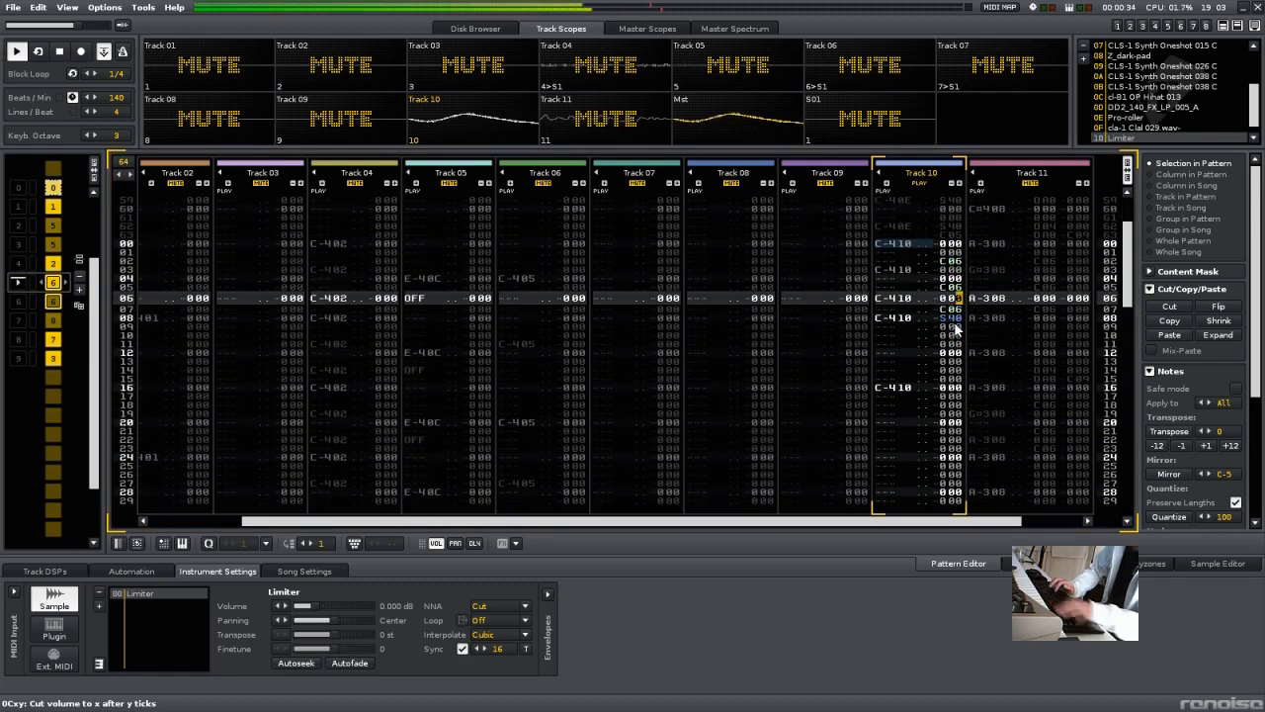
Step: Add a C-4 retrigger with S40 on line 14 of Track 10 and paste the opening block at lines 16, 32 and 48
key("Escape")
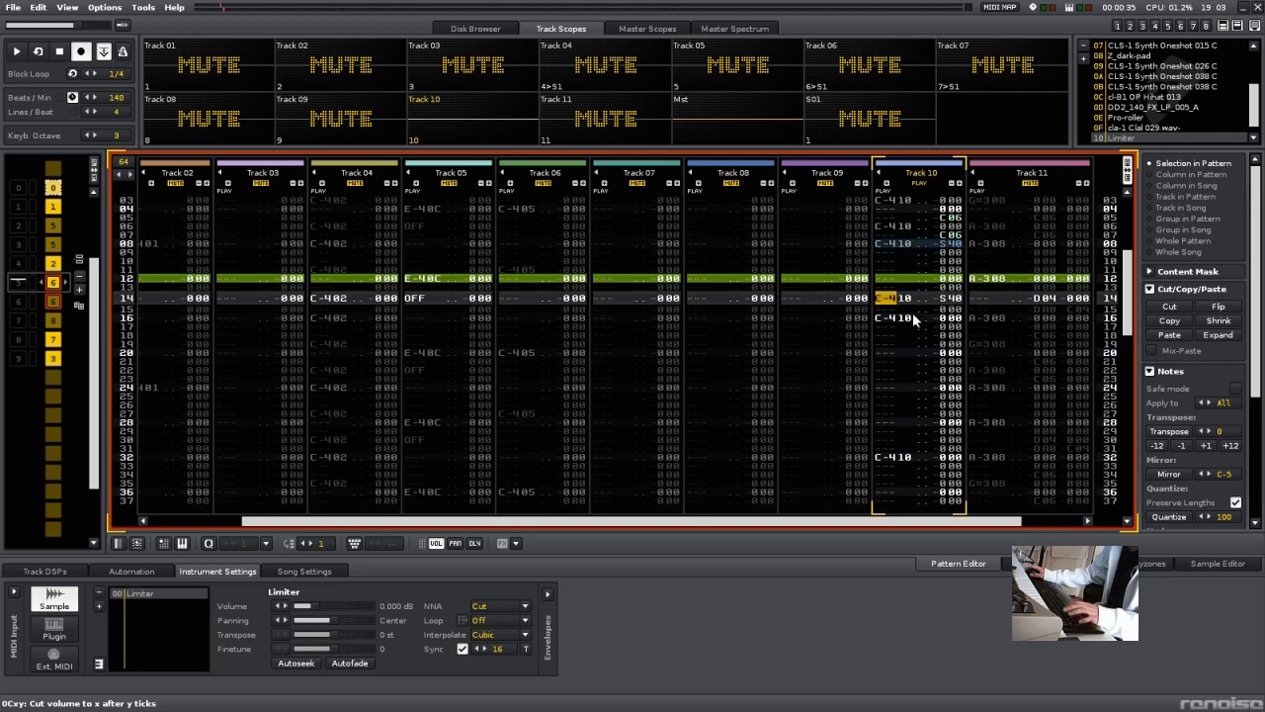
left_click_drag(911, 292, 949, 125)
key("F10")
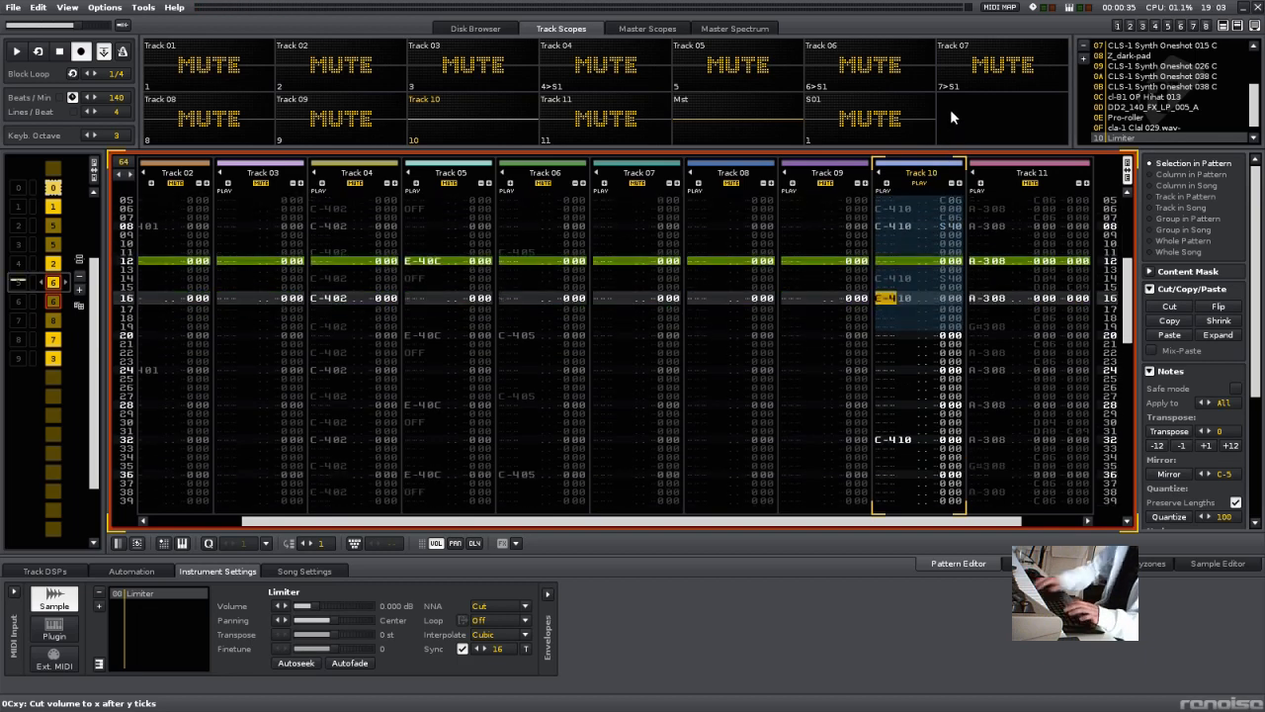
key("ctrl+v")
key("F11")
key("ctrl+v")
key("F12")
key("ctrl+v")
key("Escape")
key("space")
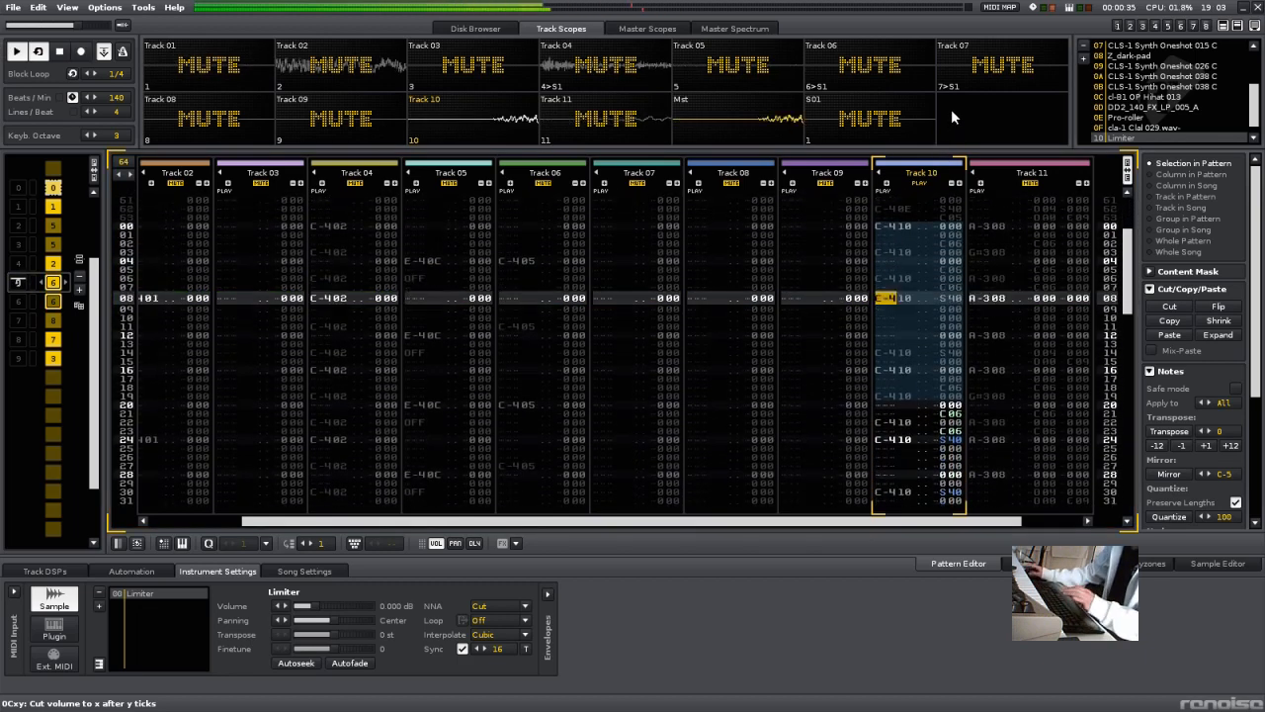
Step: Replace the Limiter loop in instrument slot 10 with Consciousness.wav and play the pattern
left_click(484, 29)
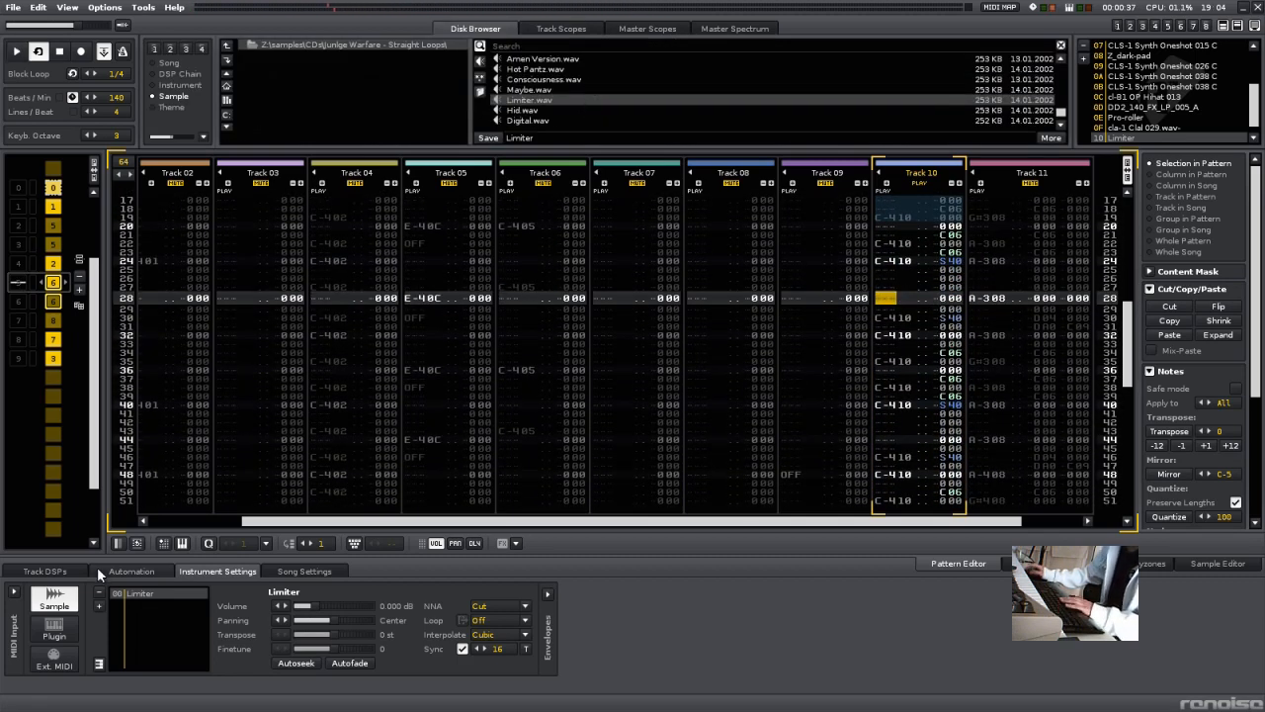
double_click(572, 80)
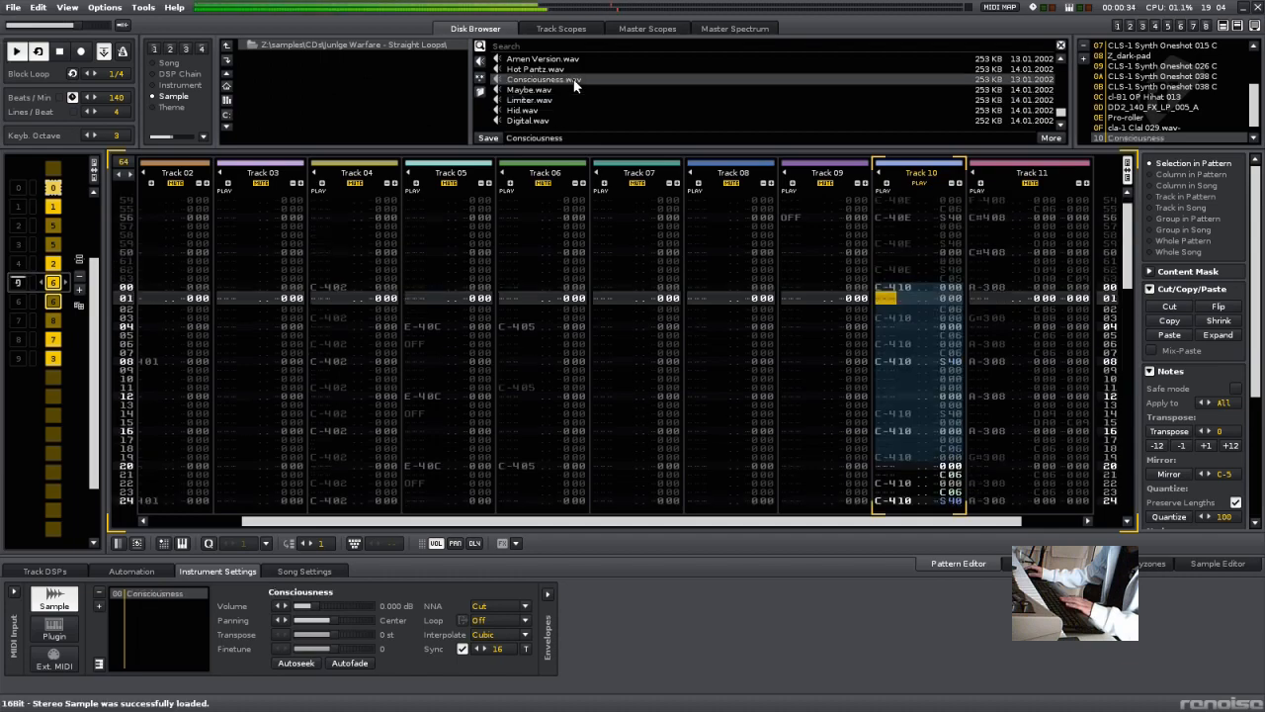
left_click(560, 28)
key("space")
Step: Unmute all tracks, mute Track 11 alone and play the pattern
left_click(293, 71)
left_click(467, 68)
right_click(468, 68)
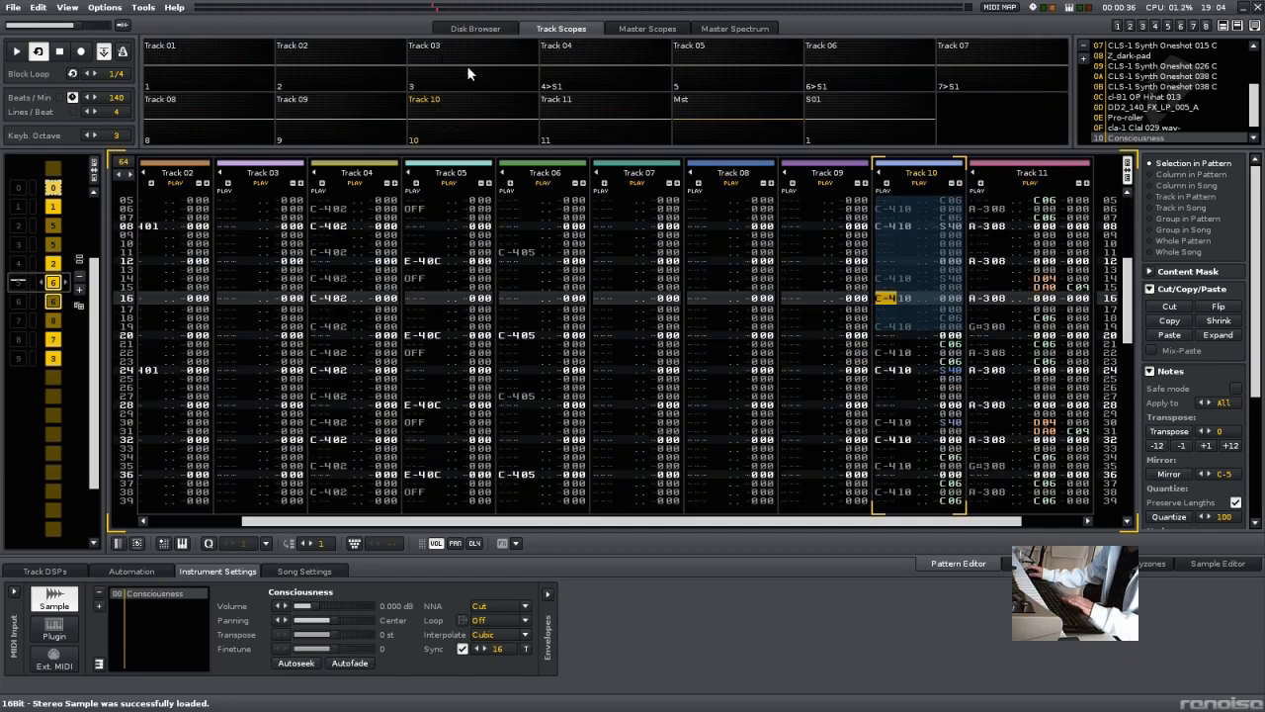
left_click(624, 127)
key("space")
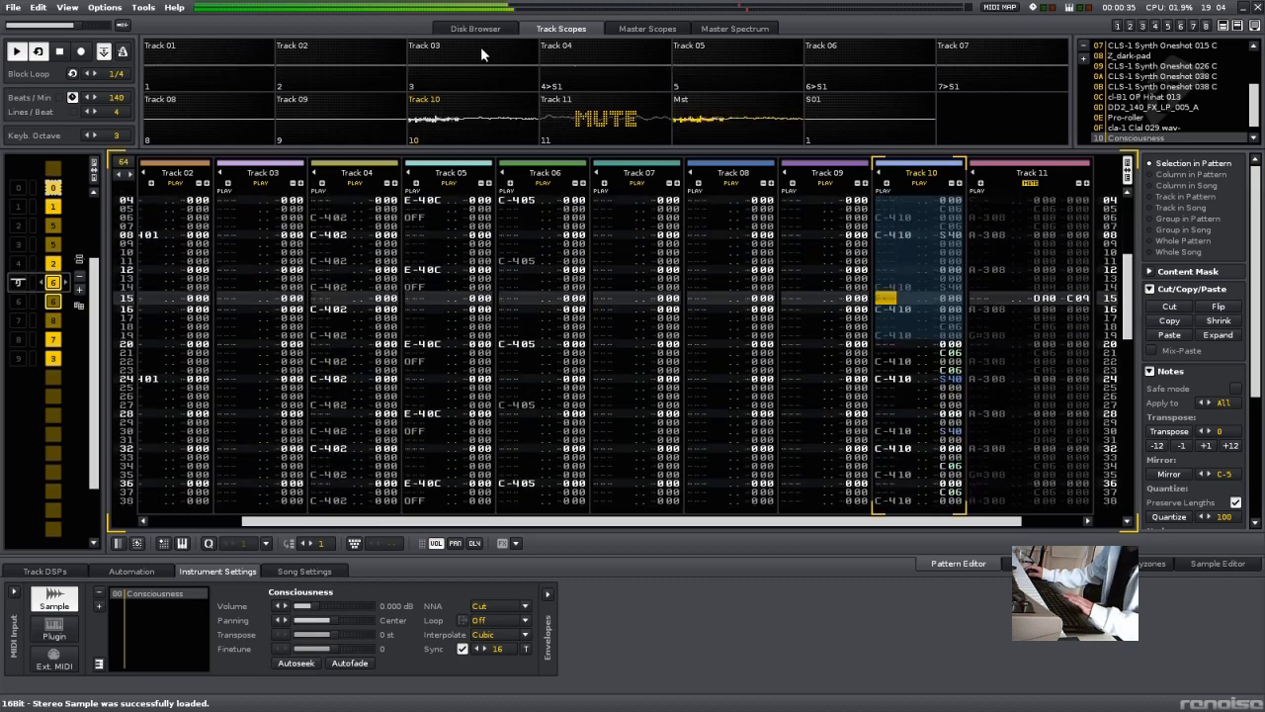
Step: Load Pro-roller.wav into instrument slot 10 and play the pattern with it
left_click(476, 29)
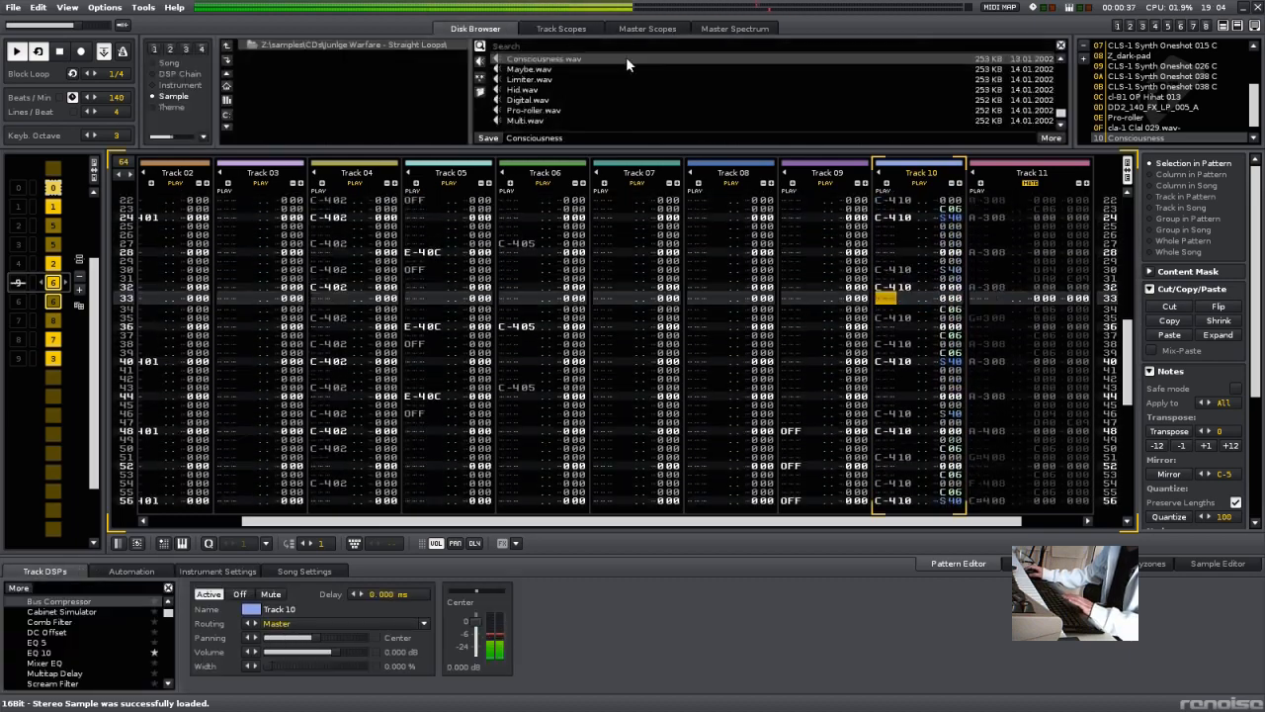
scroll(615, 77, "down", 1)
double_click(610, 91)
key("space")
key("space")
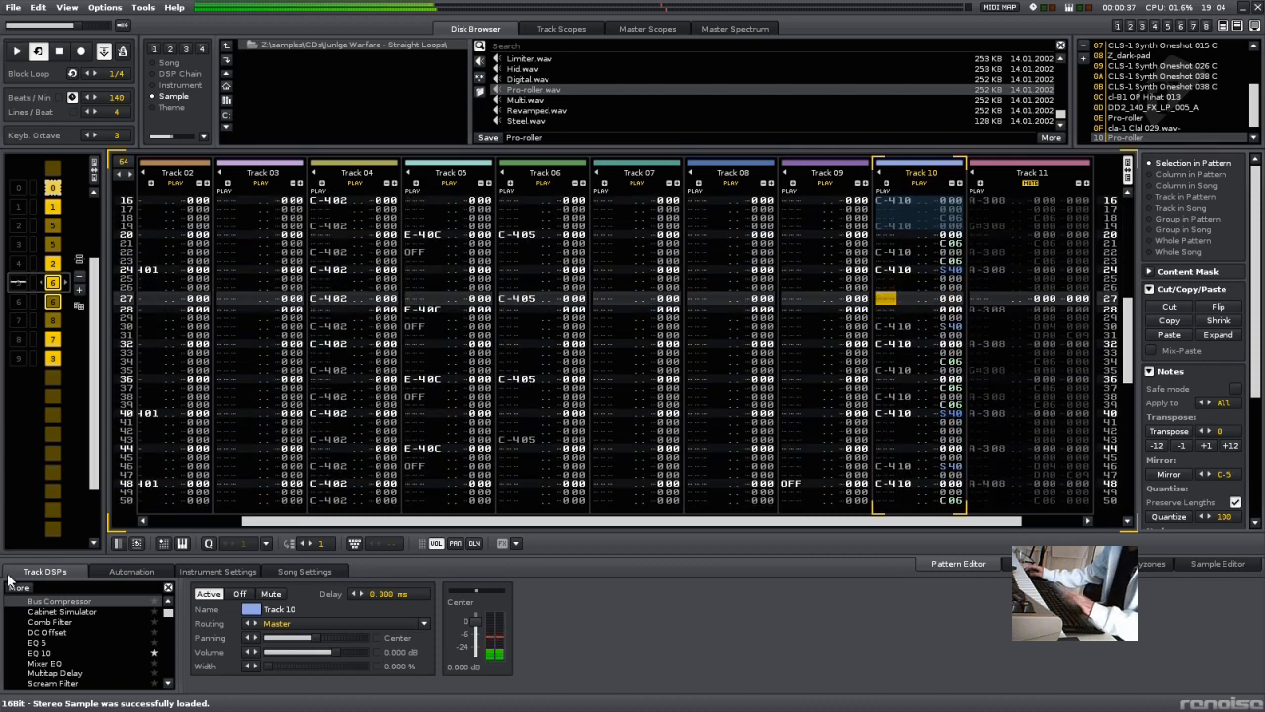
Step: Add the BLOCKFISH compressor to Track 10 with the close-up vocals preset and play the pattern through it
left_click(105, 585)
type("blo")
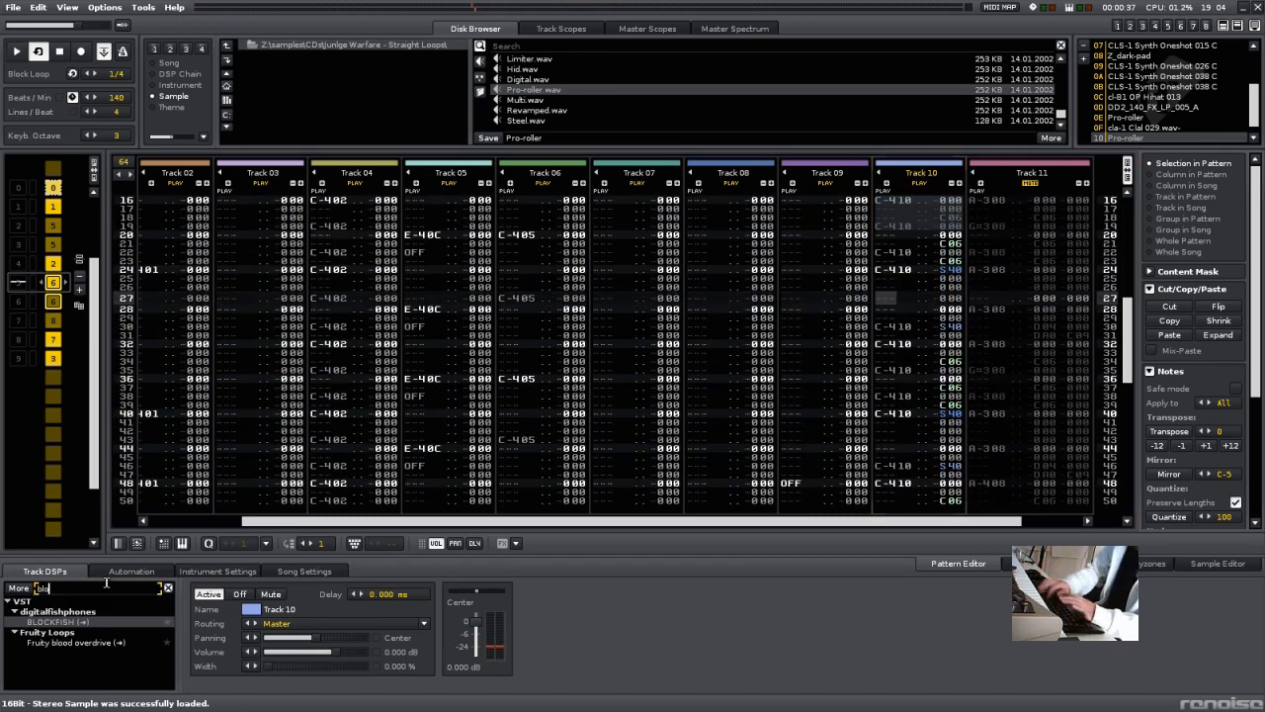
double_click(89, 623)
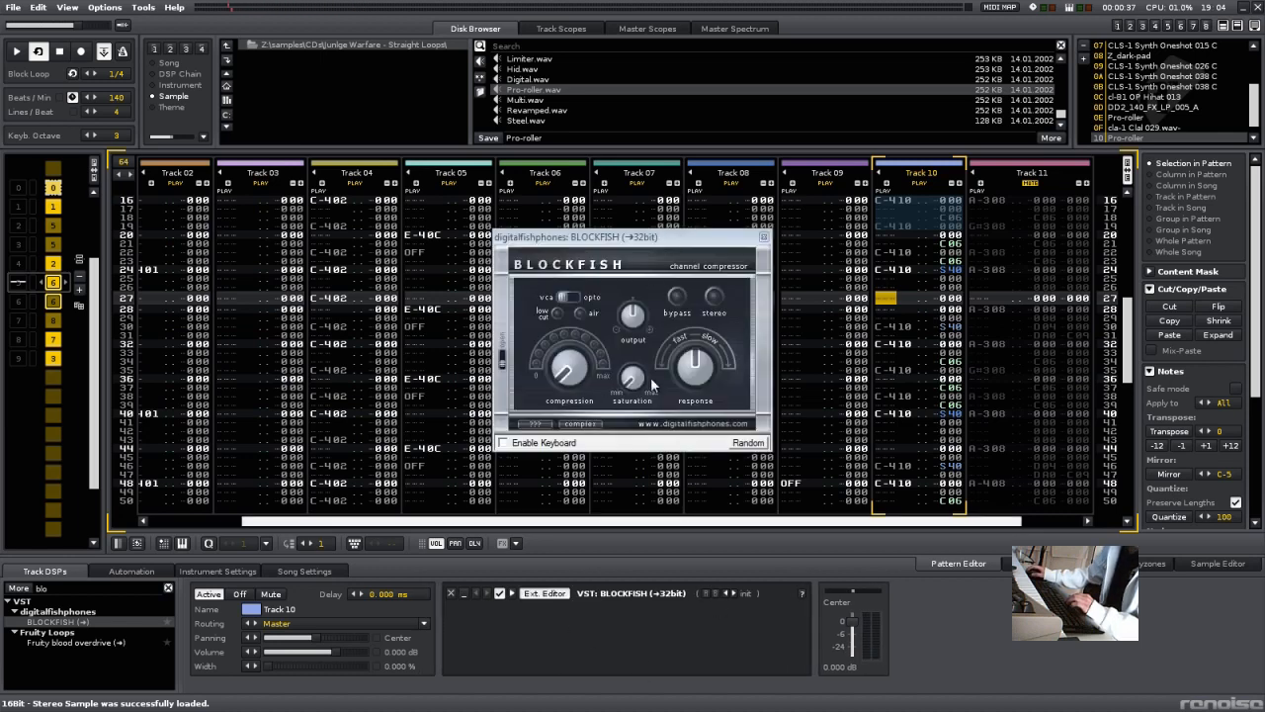
left_click(747, 594)
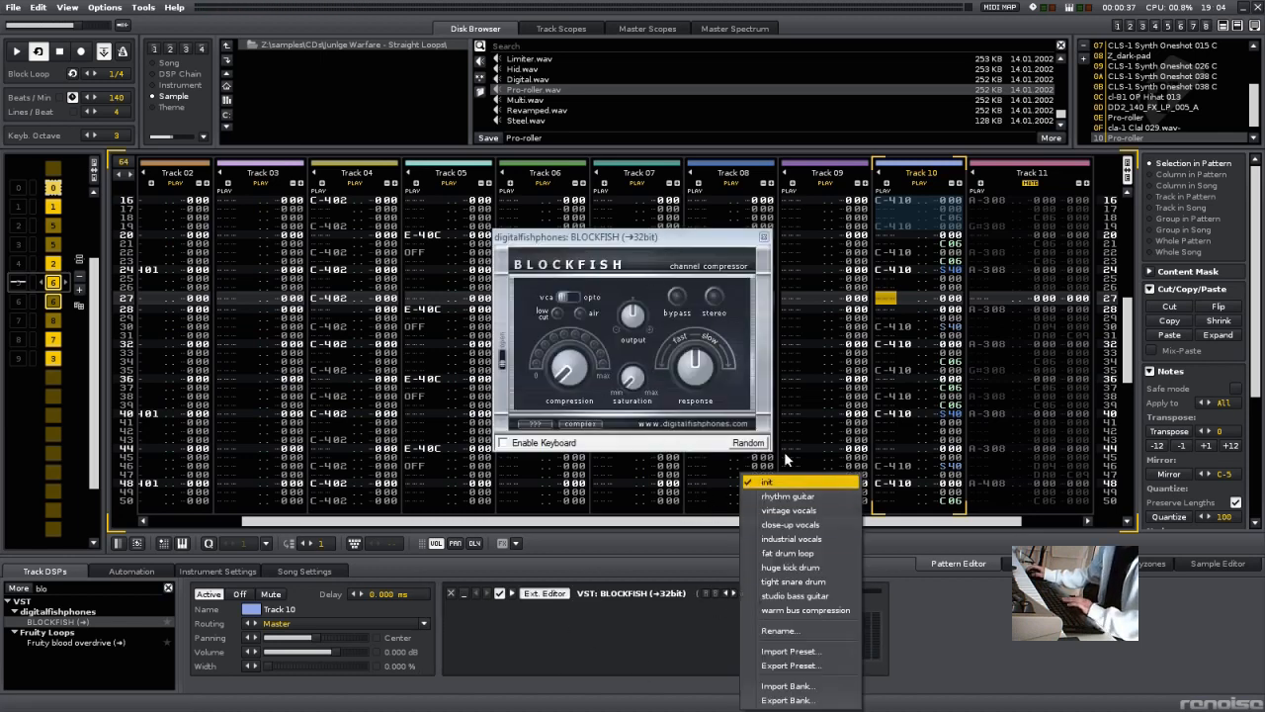
left_click(789, 524)
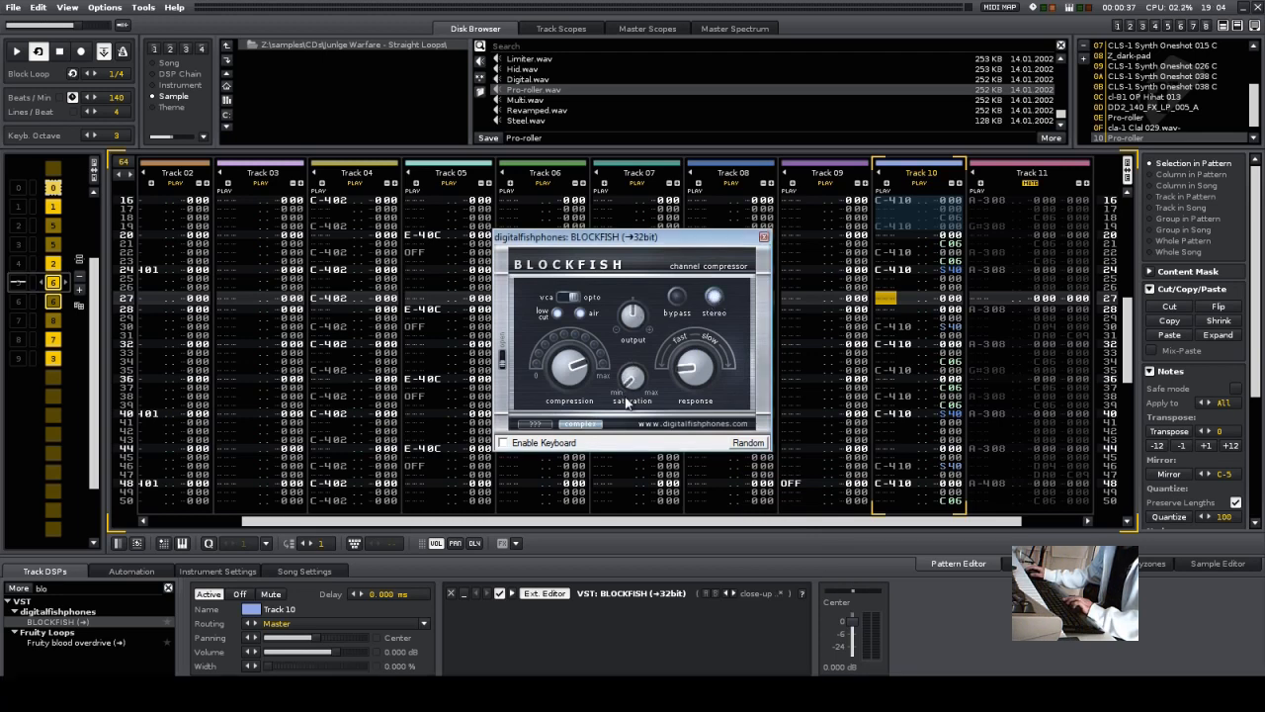
key("space")
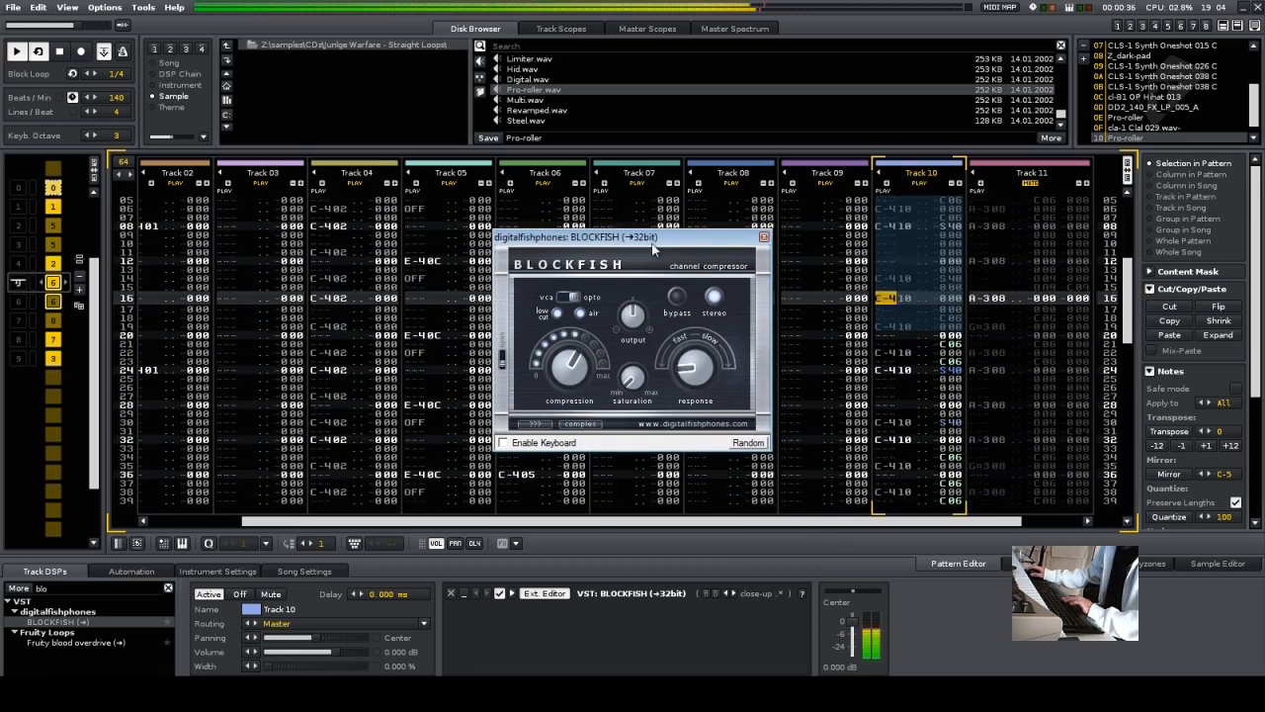
left_click(763, 237)
Step: Play the song from its first pattern and follow the track scopes through the sequence
left_click(562, 28)
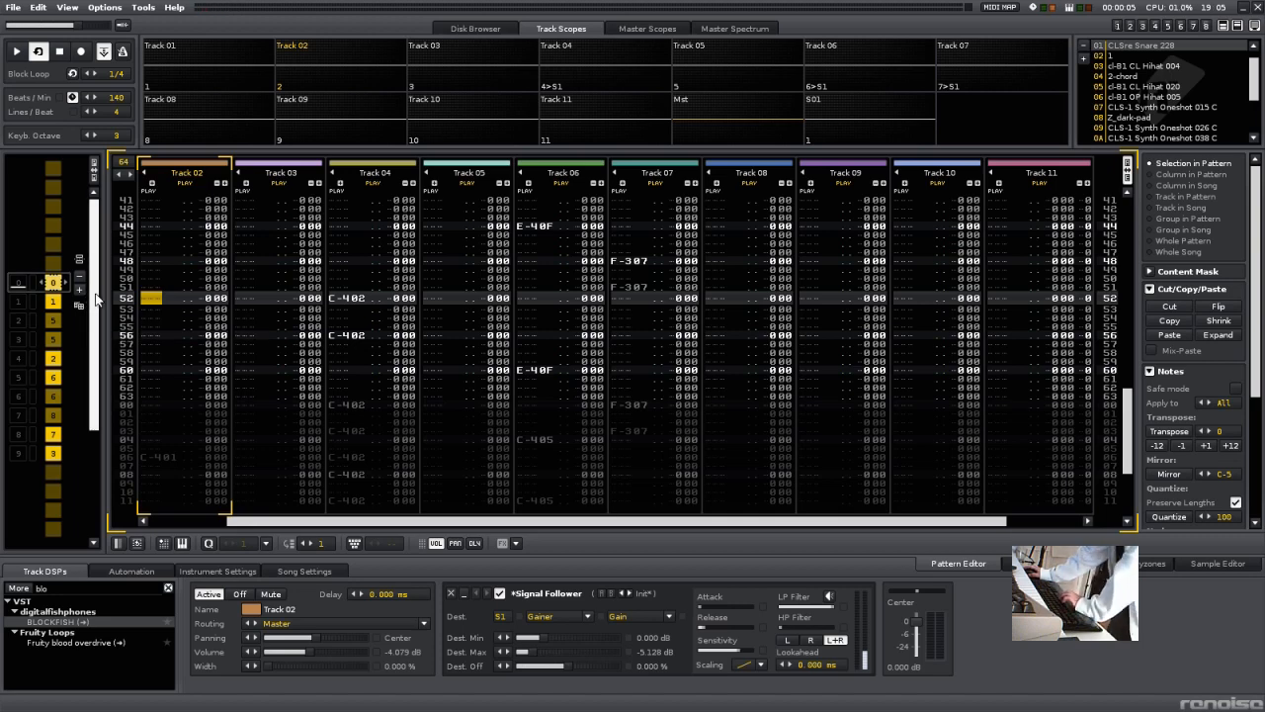
key("space")
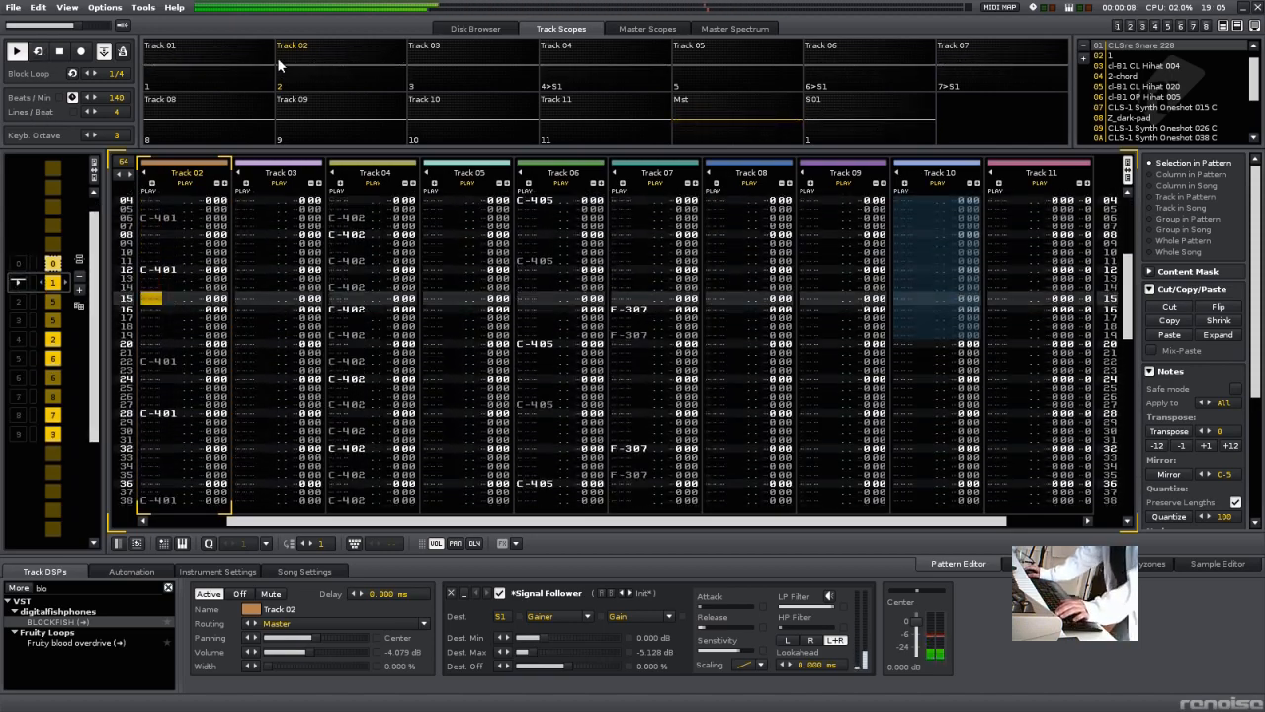
left_click(277, 61)
left_click(240, 42)
left_click(325, 79)
left_click(323, 45)
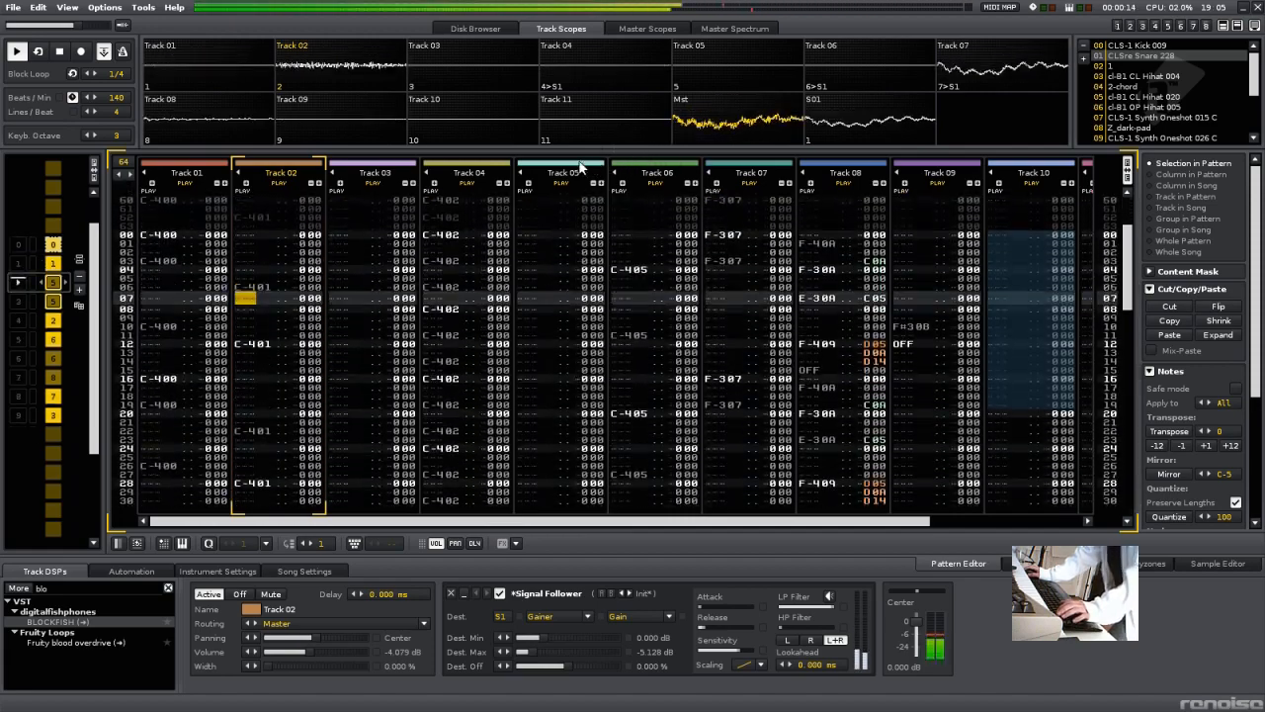
left_click(582, 168)
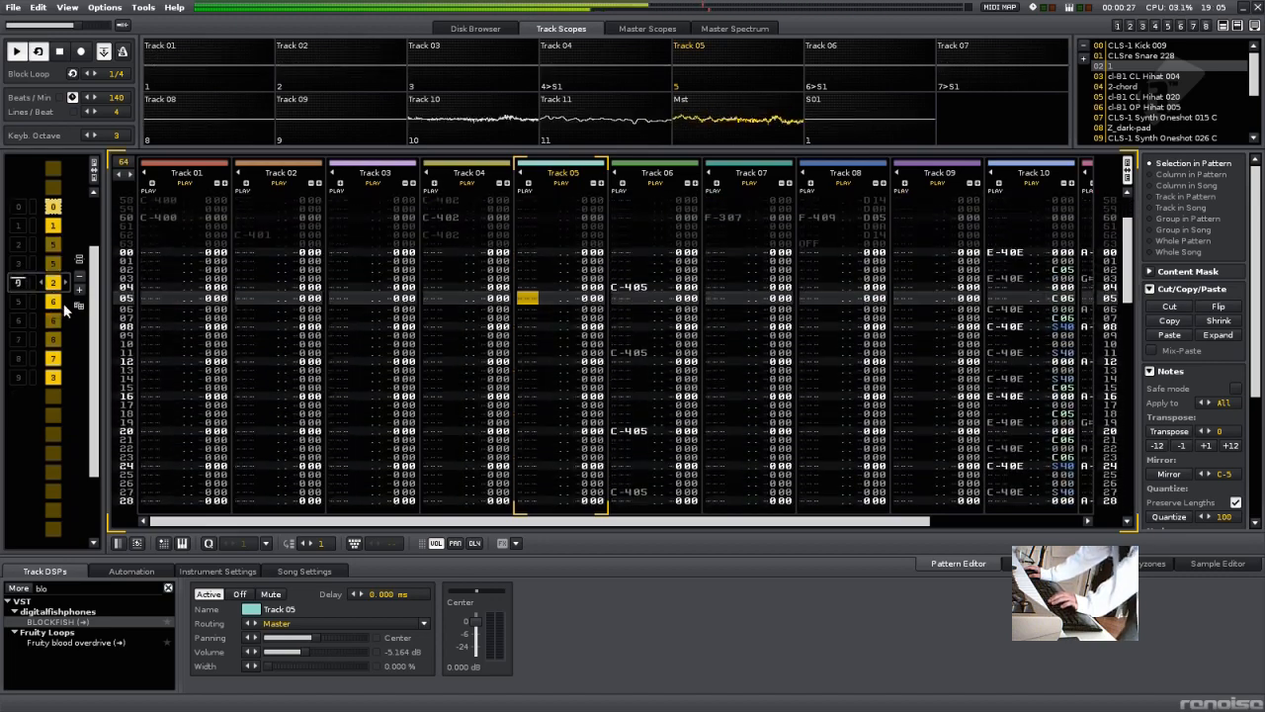
Step: Copy the Track 10 drum loop from pattern 6 into Track 10 of pattern 2 and play it
left_click(536, 100)
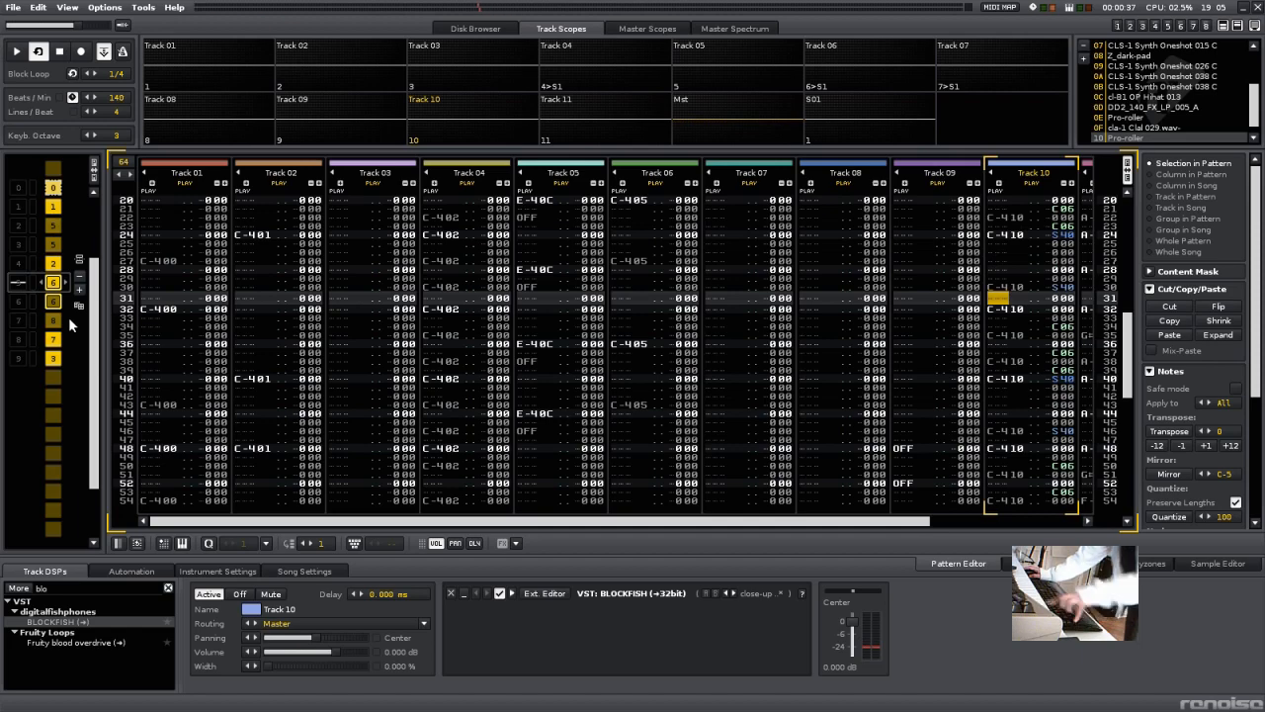
key("space")
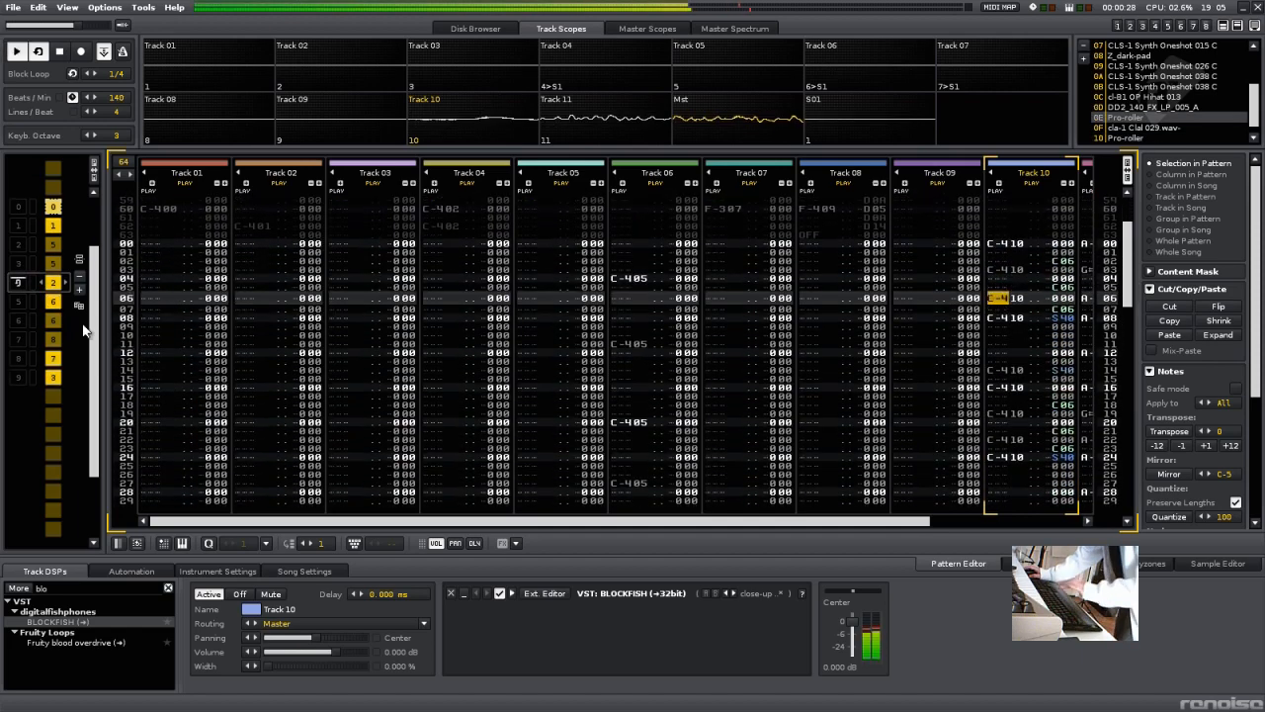
key("space")
key("space")
Step: Add a C-4 retrigger of instrument 10 with S40 on line 11 of Track 10 in pattern 2 and play it
key("Escape")
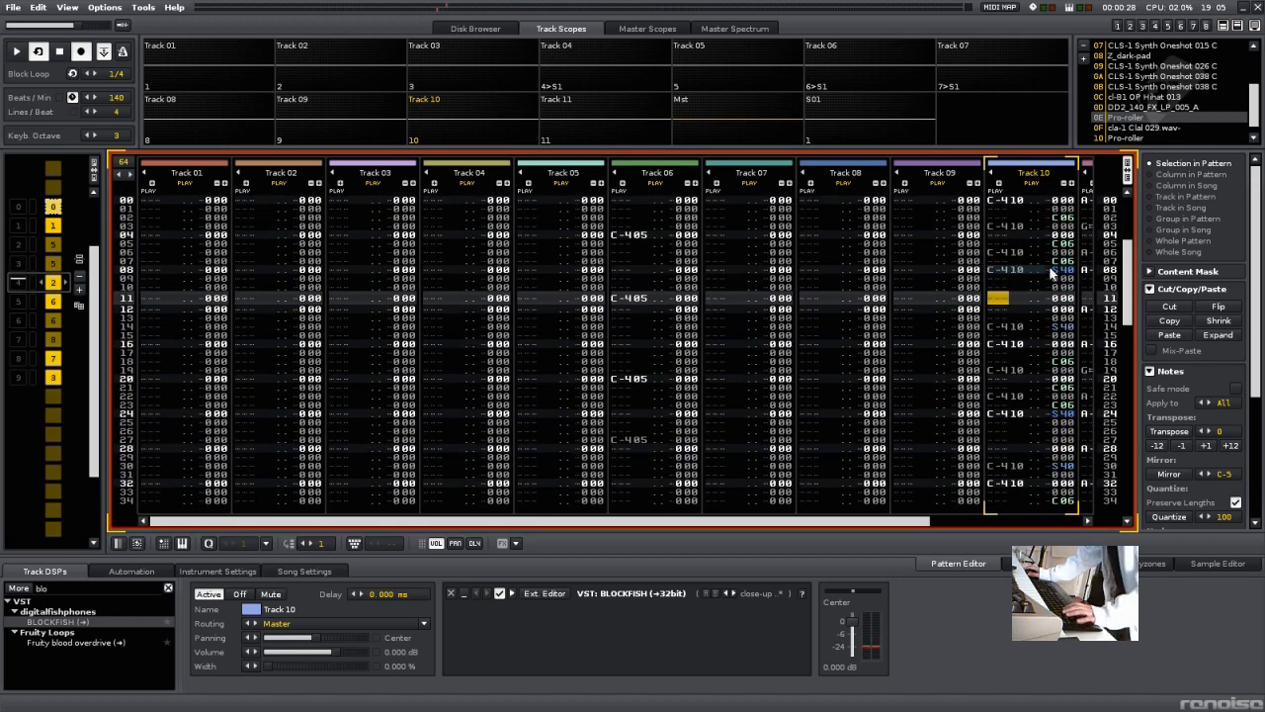
key("space")
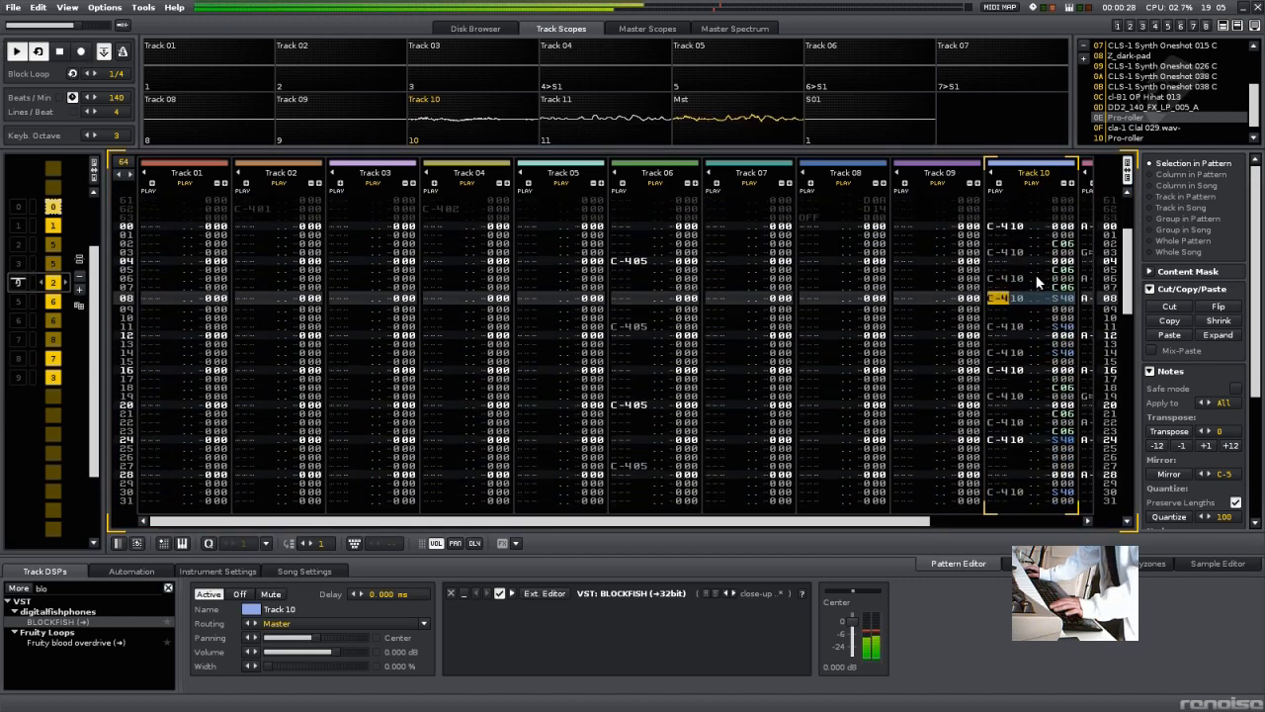
key("space")
Step: Copy the revised opening block of Track 10 in pattern 2 and paste it at lines 16, 32 and 48
left_click_drag(1031, 278, 1053, 497)
key("F10")
key("F11")
key("F12")
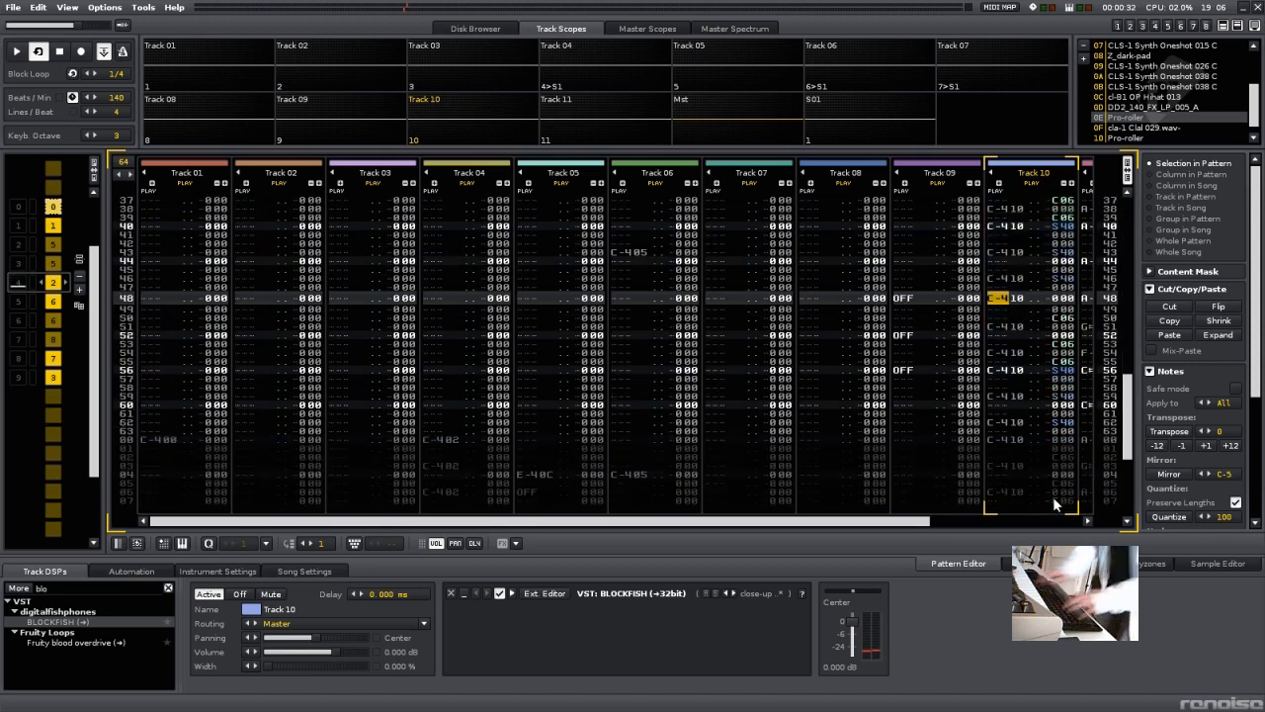
Step: Play the revised pattern 2 and compare it with patterns 6 and 5 in the sequence
key("space")
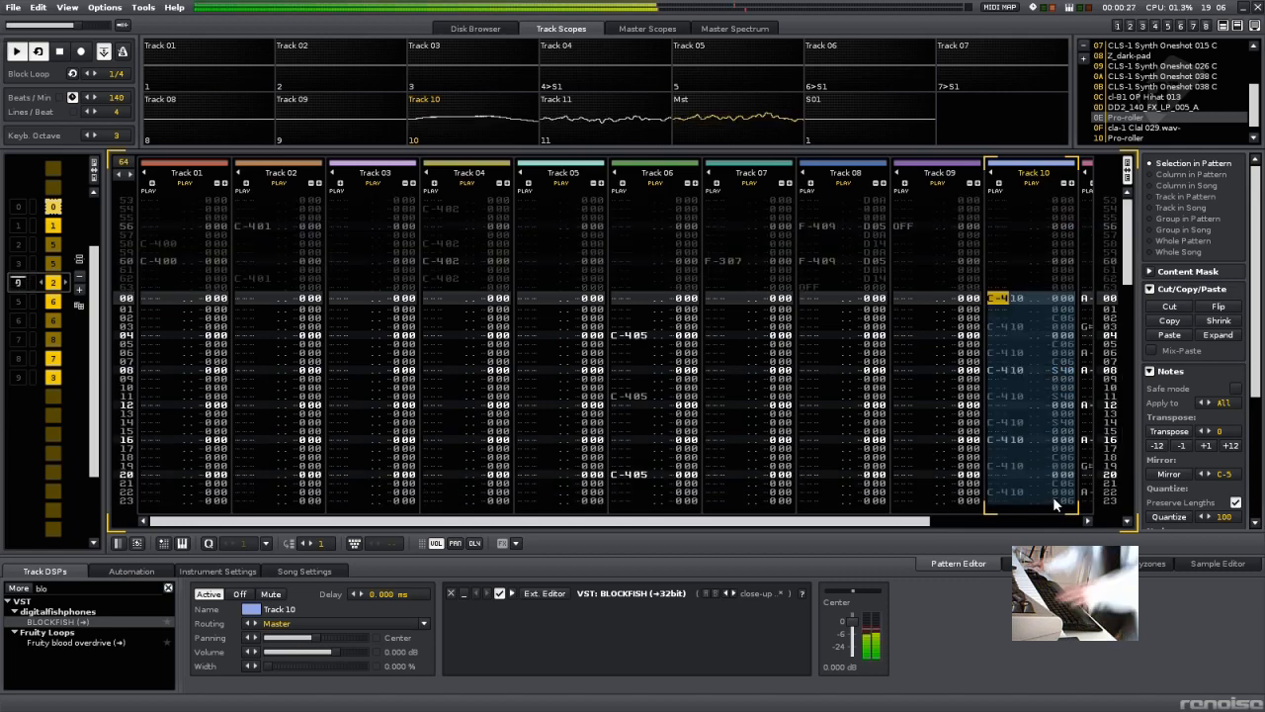
scroll(62, 257, "down", 1)
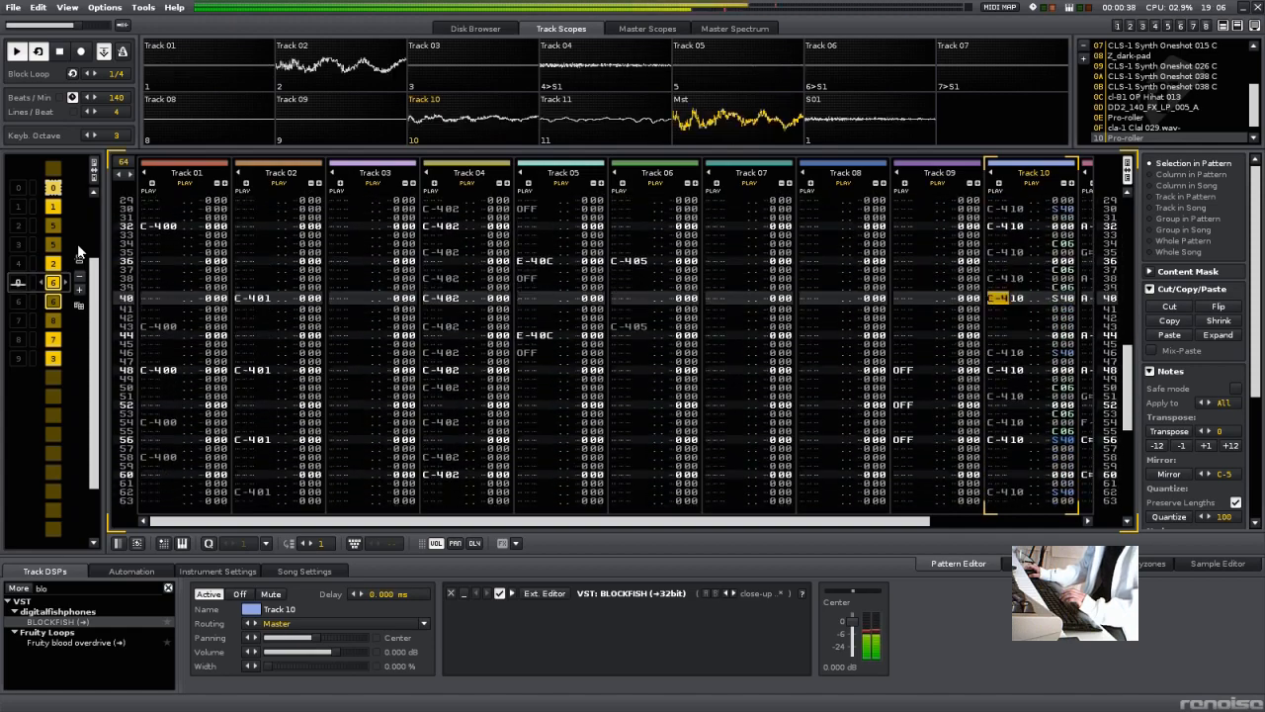
scroll(77, 247, "up", 3)
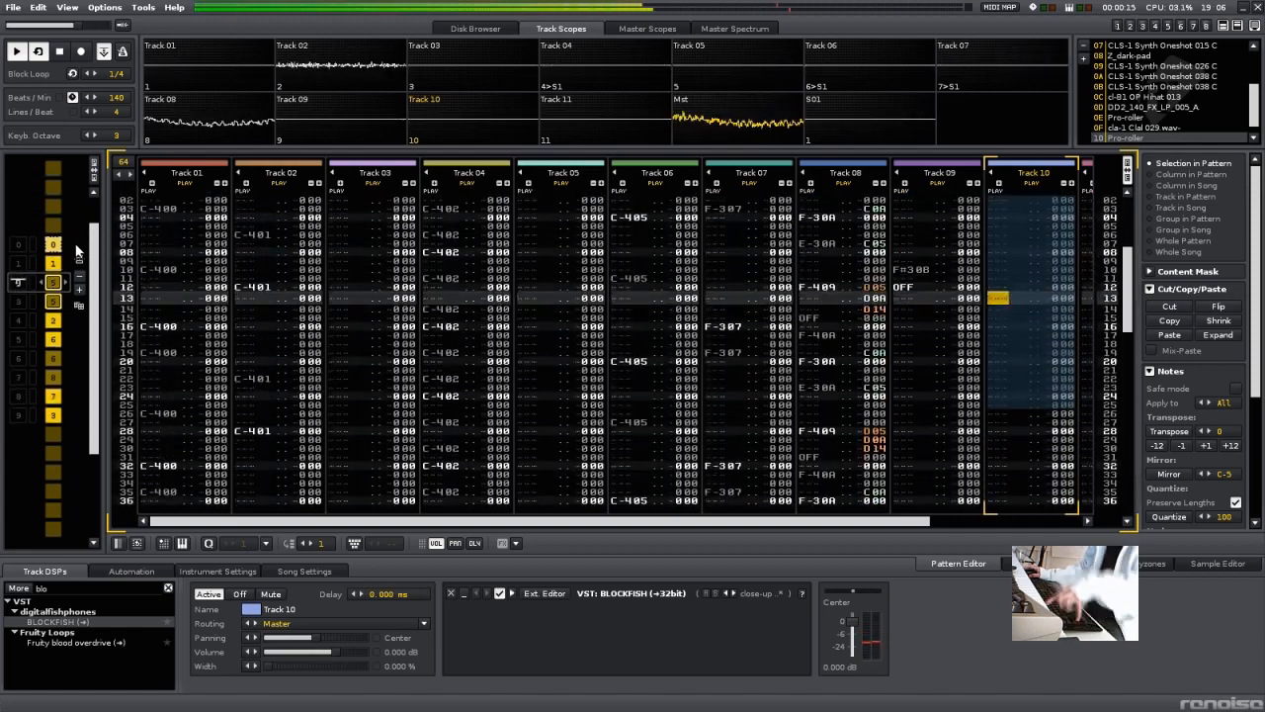
Step: Insert a cloned pattern after the second pattern 6 in the sequence and play it
scroll(66, 247, "down", 4)
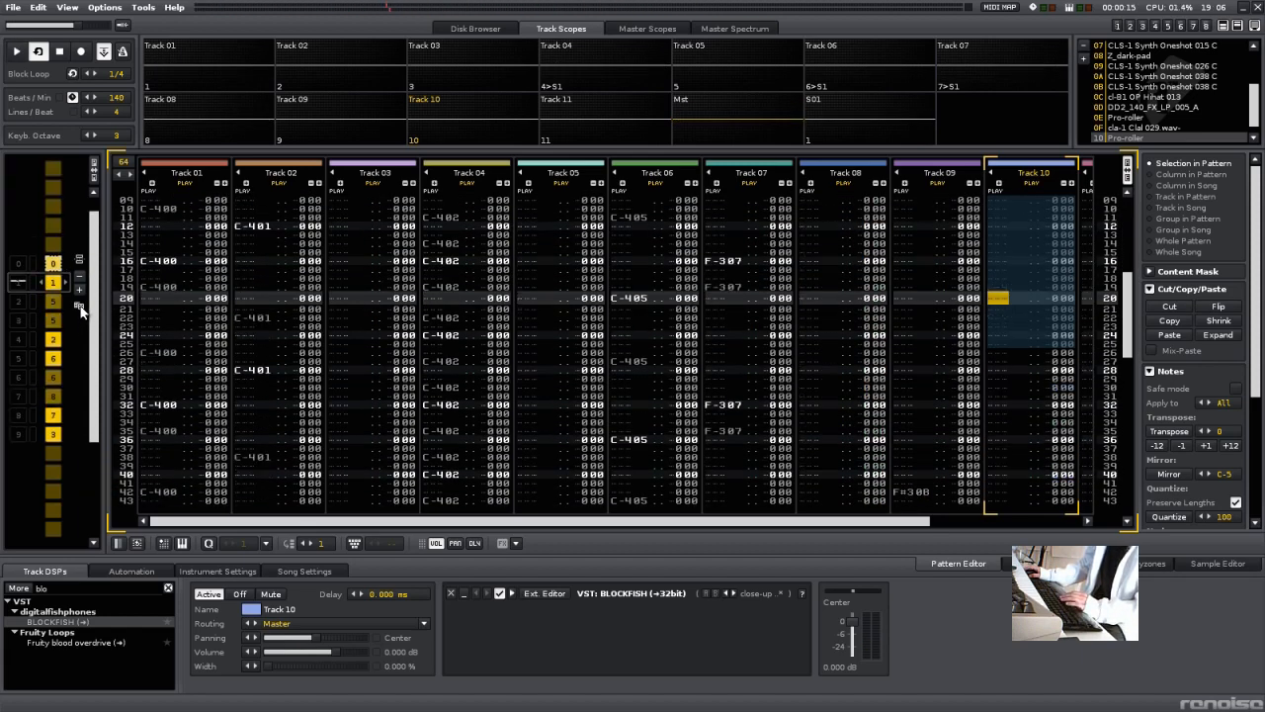
key("space")
scroll(80, 310, "down", 1)
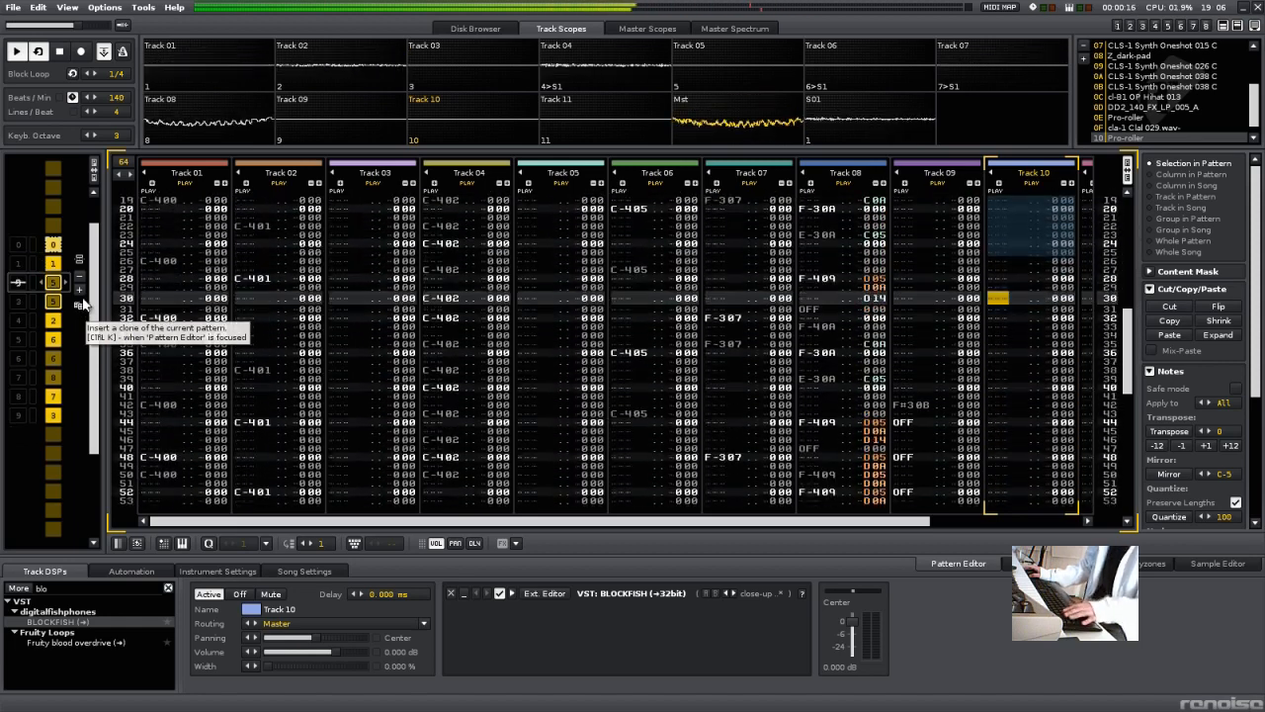
scroll(81, 299, "down", 4)
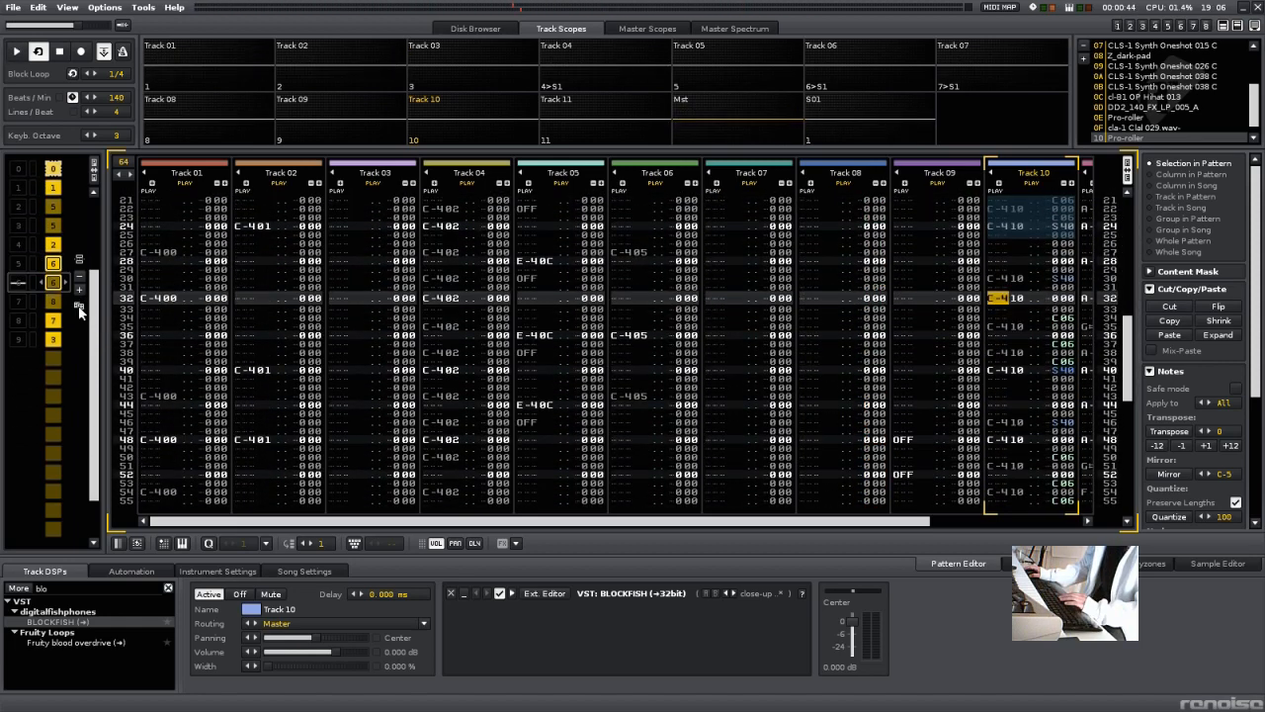
left_click(82, 306)
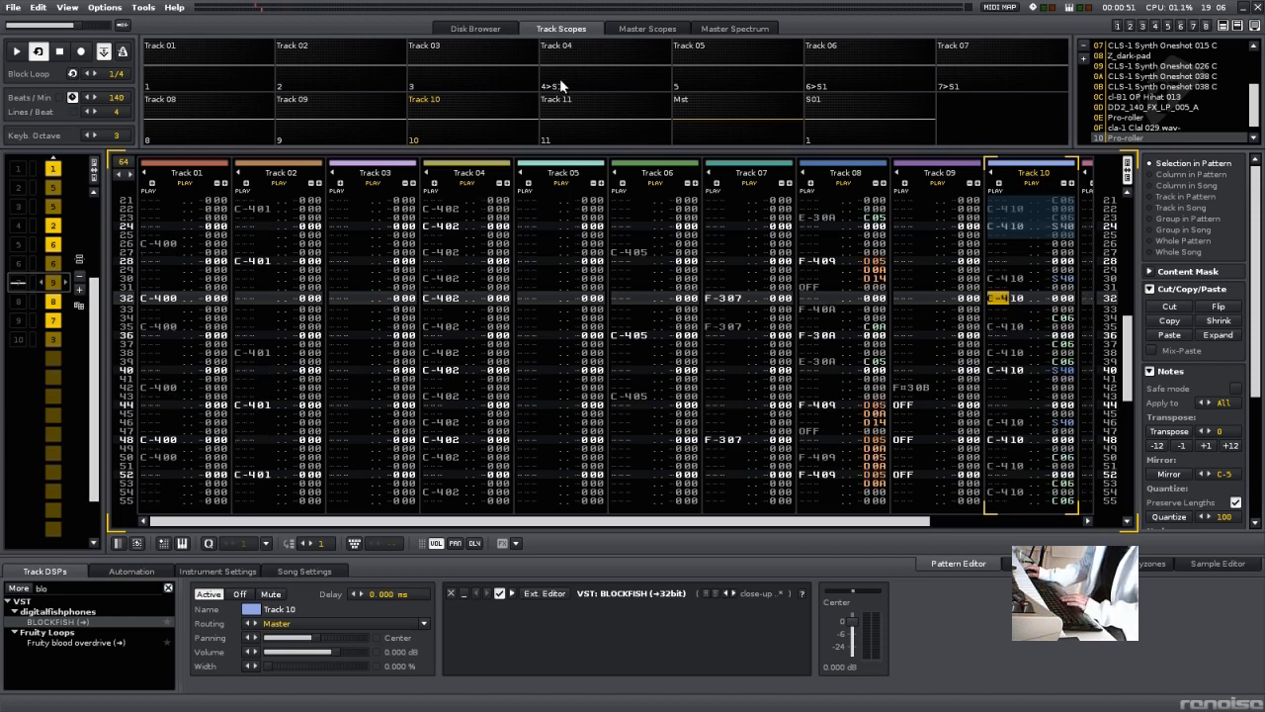
key("space")
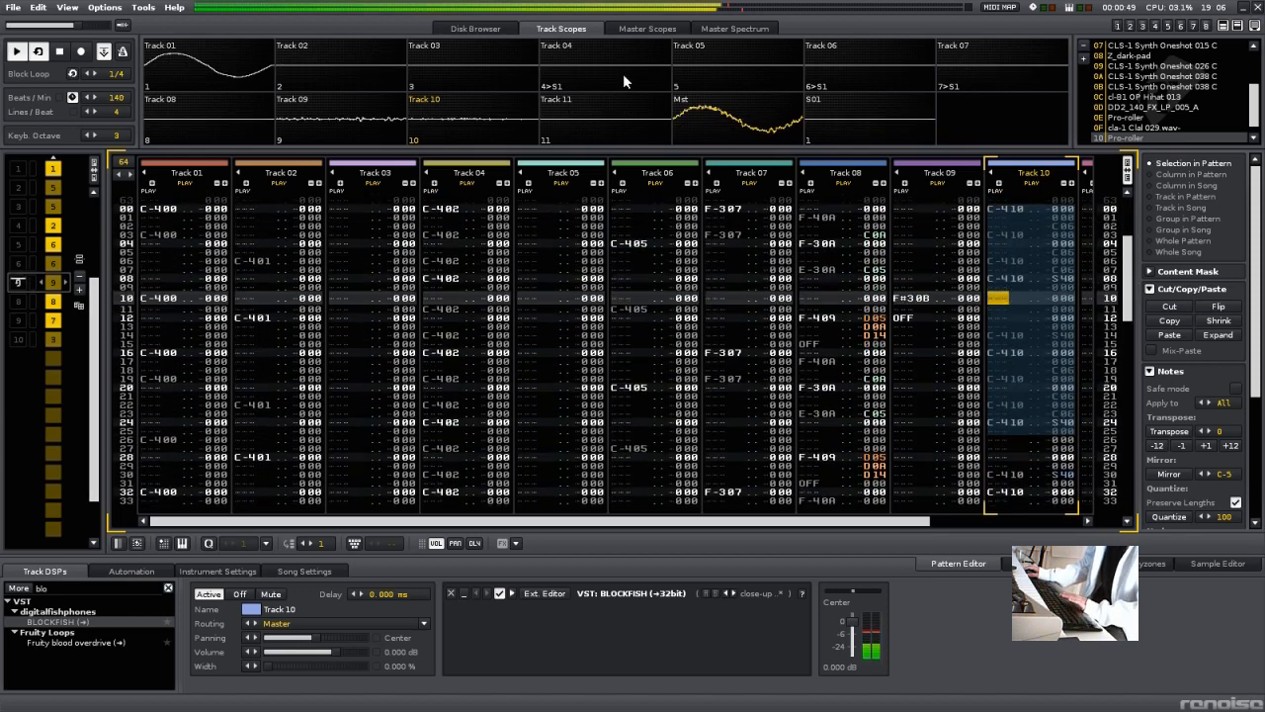
Step: Try the playing pattern with Tracks 04 and 02 muted
left_click(649, 77)
left_click(341, 69)
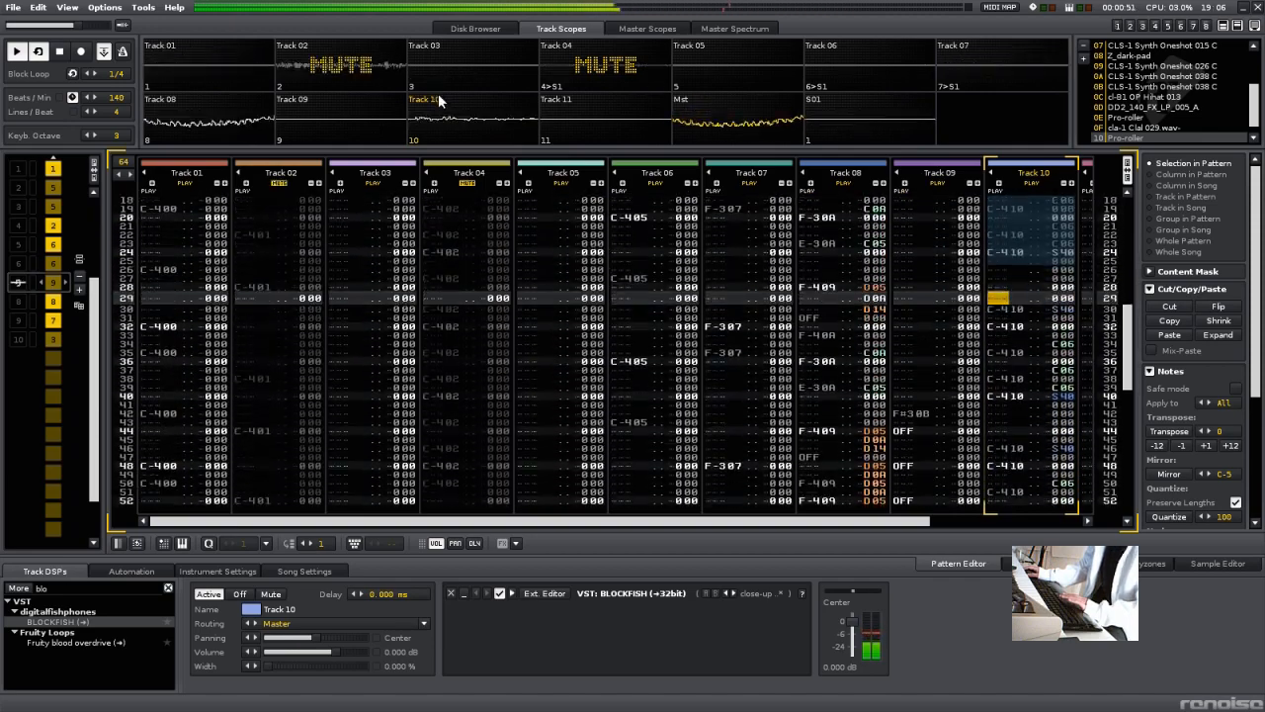
left_click(341, 73)
left_click(605, 78)
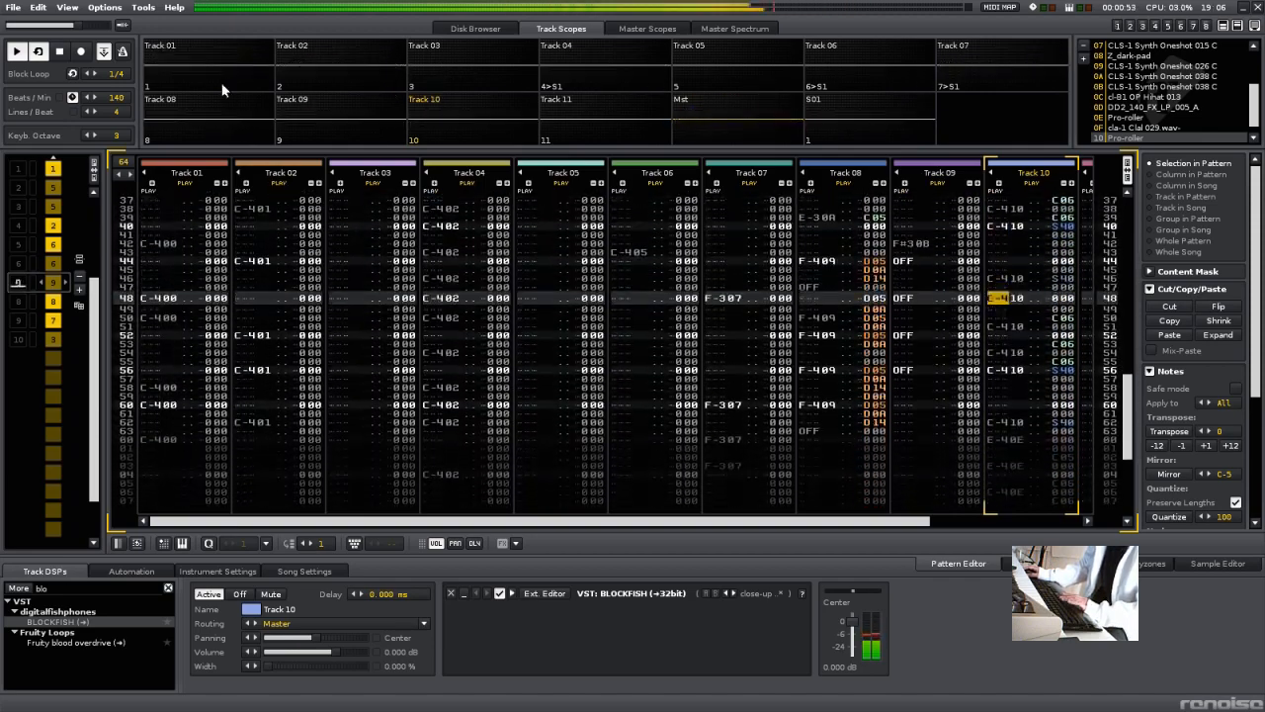
Step: Clear the notes and effects of Track 08 and Track 09 in the new pattern 9
left_click(220, 104)
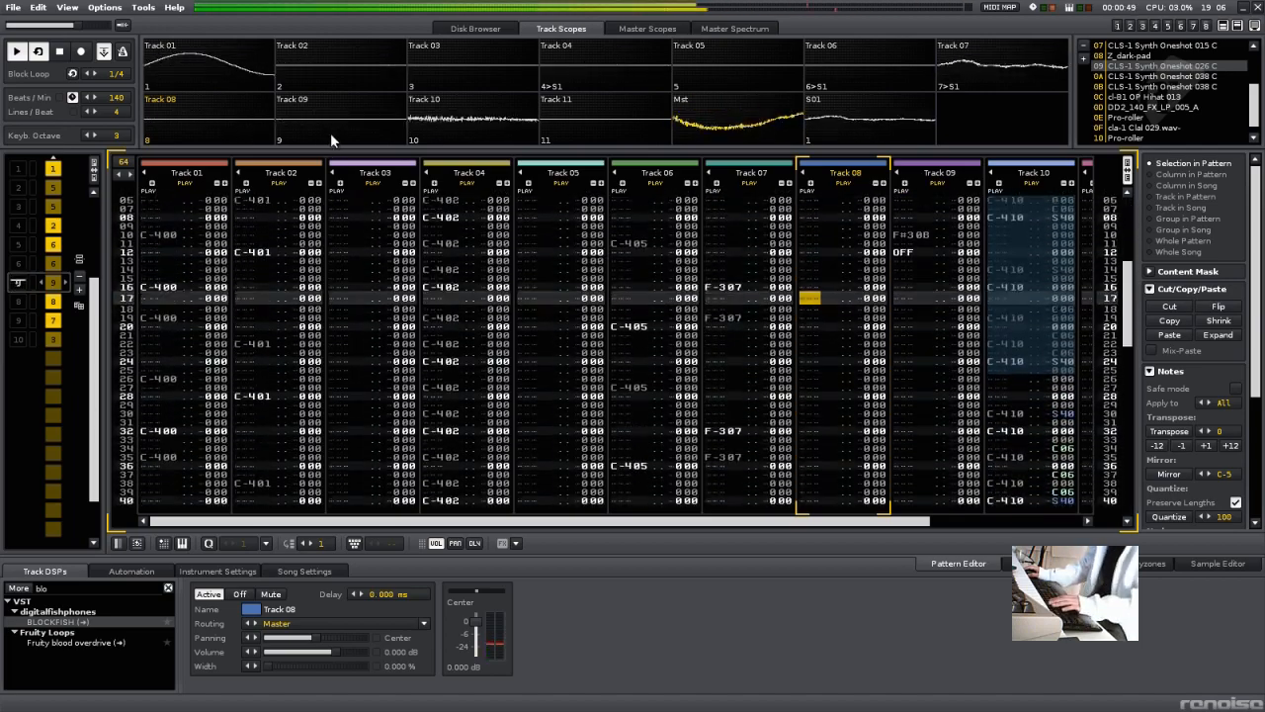
key("Tab")
key("Tab")
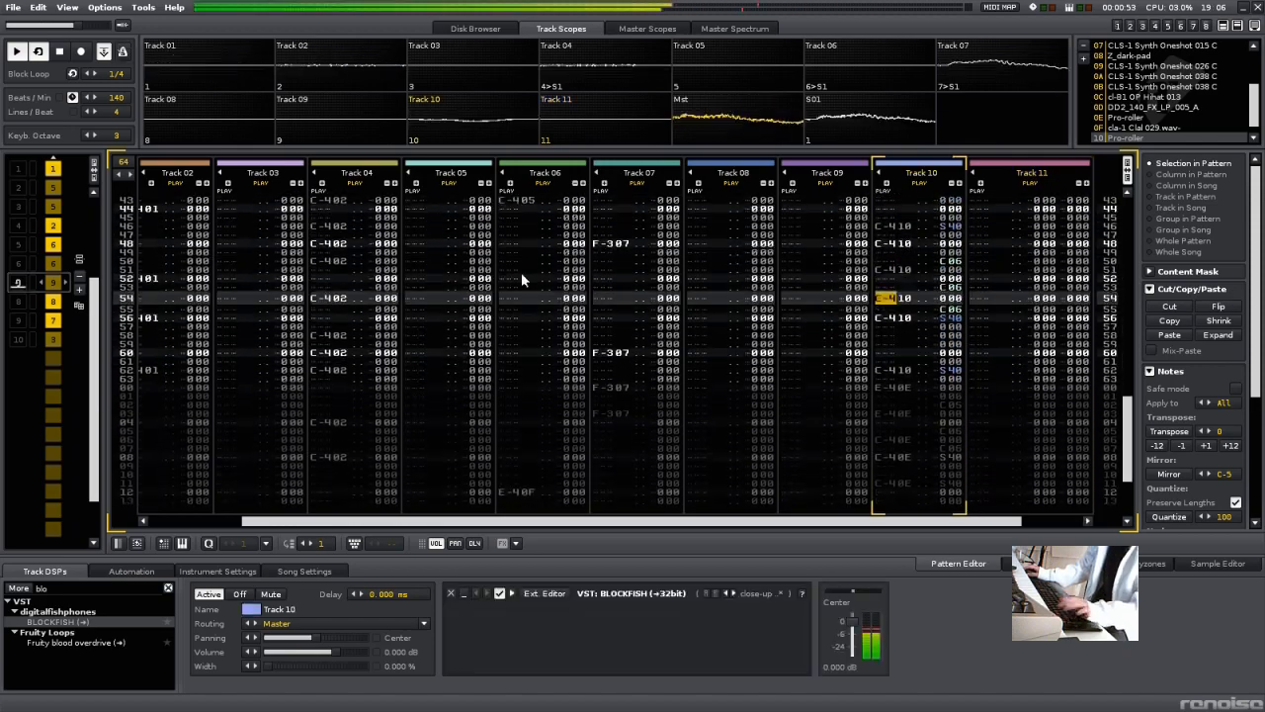
Step: Find the EQ 10 effect and add it after BLOCKFISH on Track 10
left_click(119, 590)
type("e")
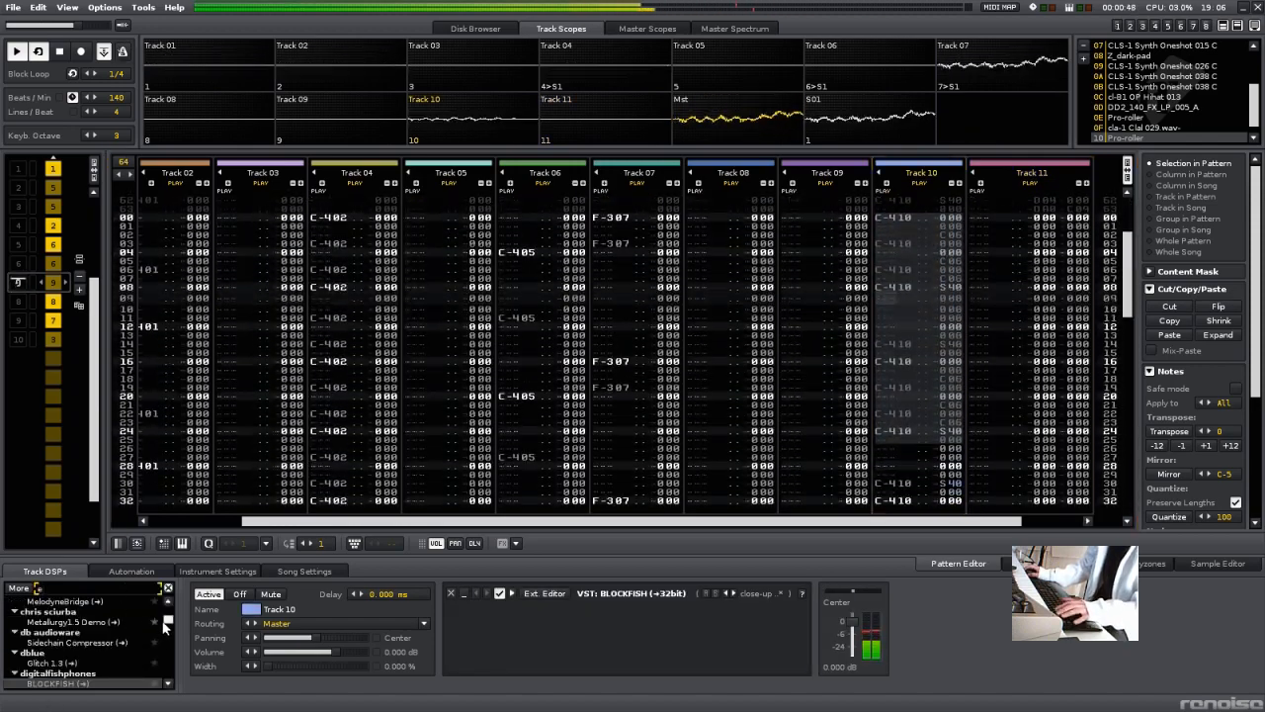
scroll(158, 624, "up", 10)
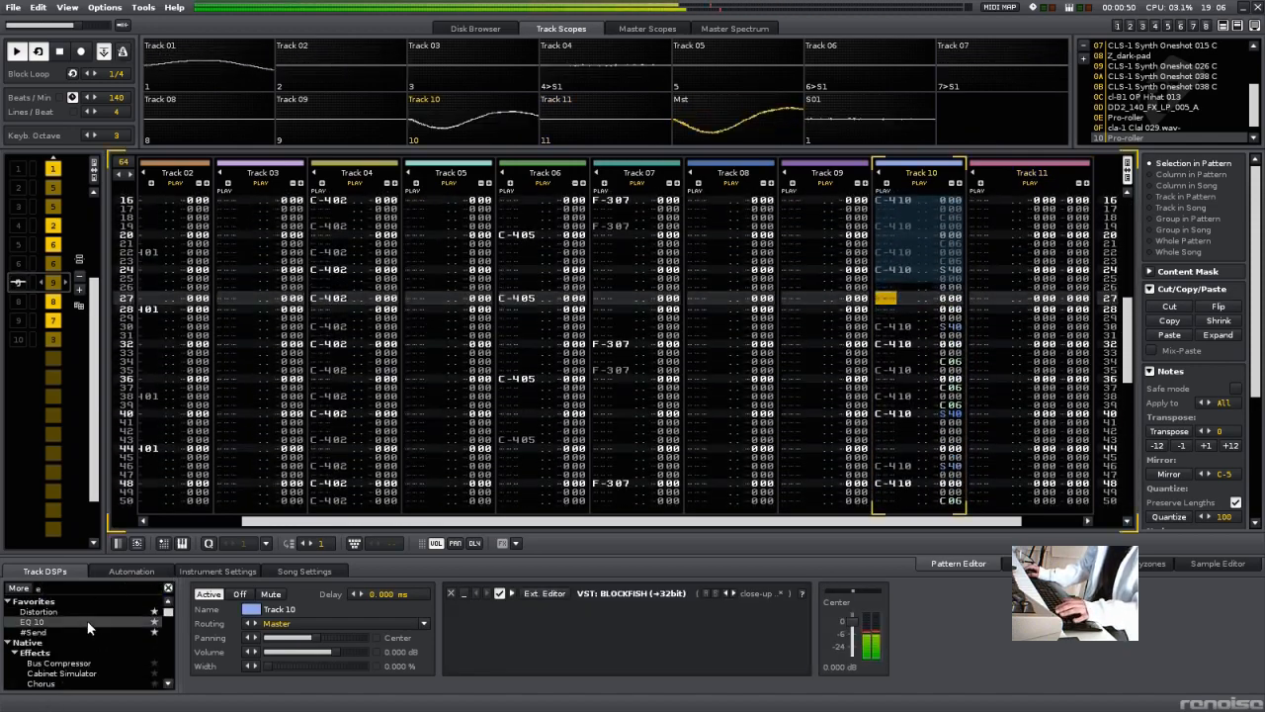
left_click_drag(33, 622, 843, 664)
left_click(1074, 665)
left_click(1053, 688)
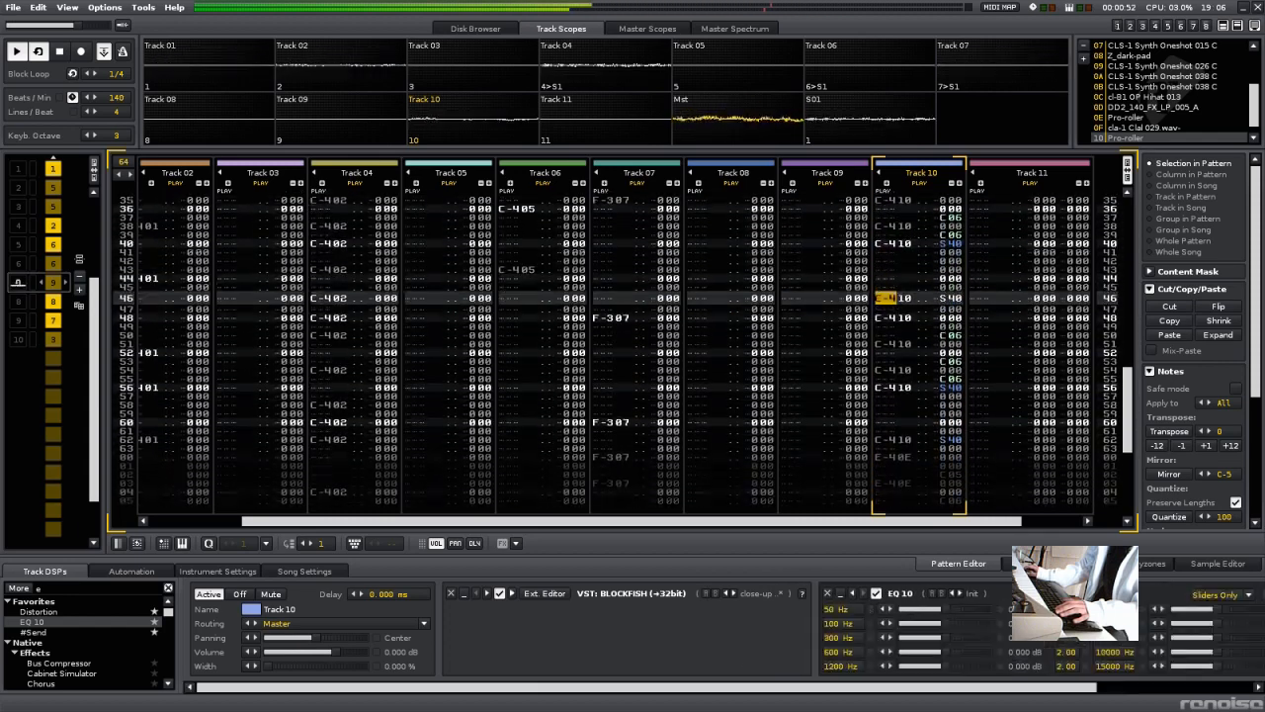
Step: Set Track 10's EQ bands 50 Hz, 100 Hz, 600 Hz and 10000 Hz to -12.474, -3.6, 1.6 and 2 dB with Tracks 05 to 09 muted
key("space")
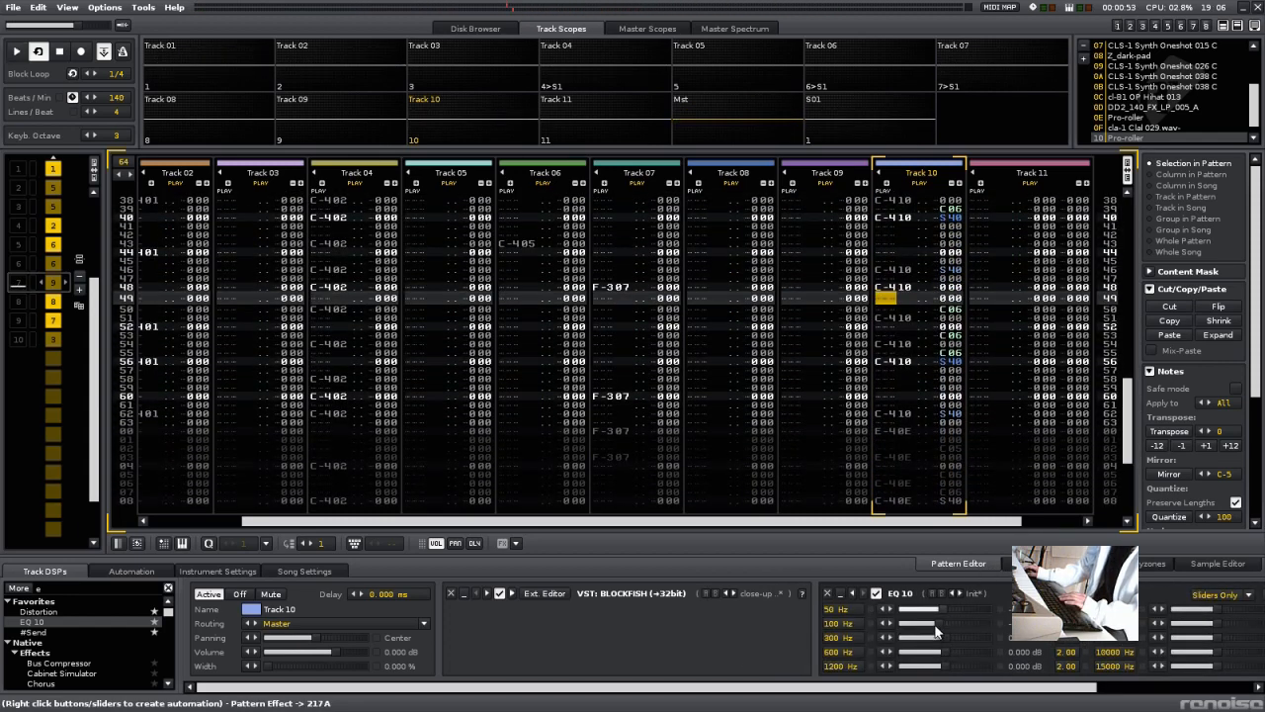
left_click_drag(898, 689, 1009, 674)
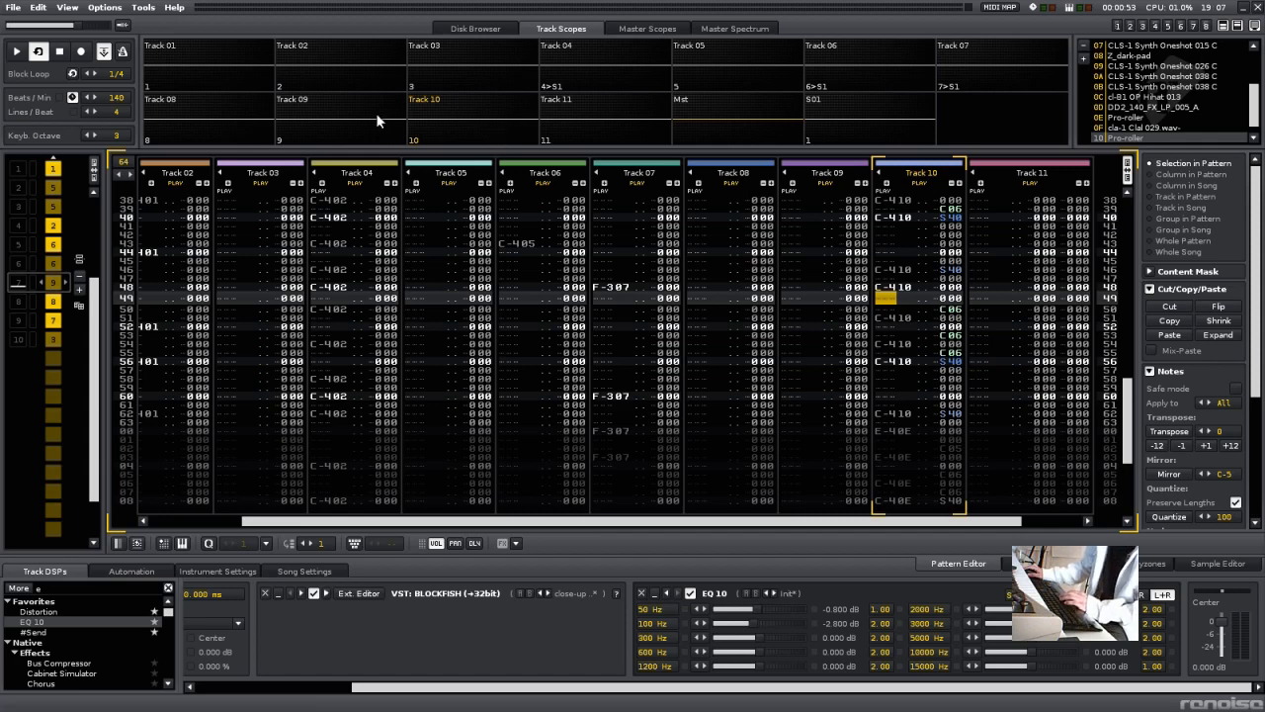
right_click(460, 133)
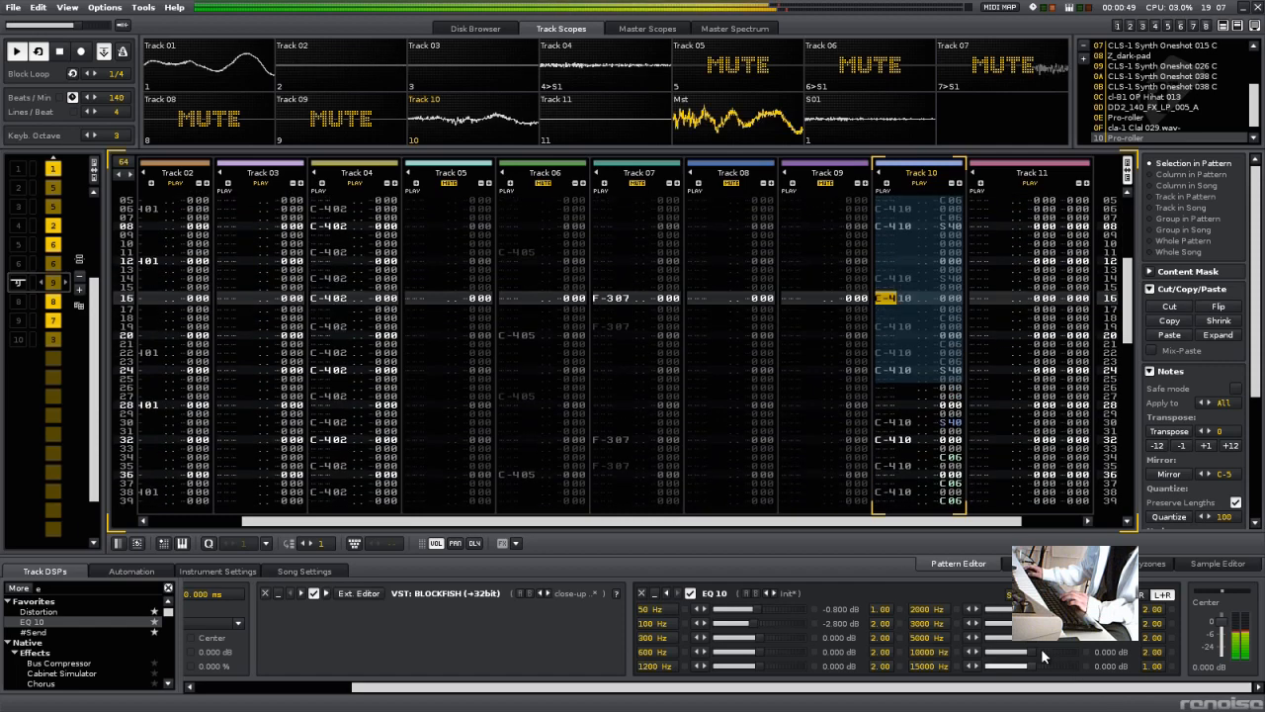
left_click_drag(1034, 652, 1039, 652)
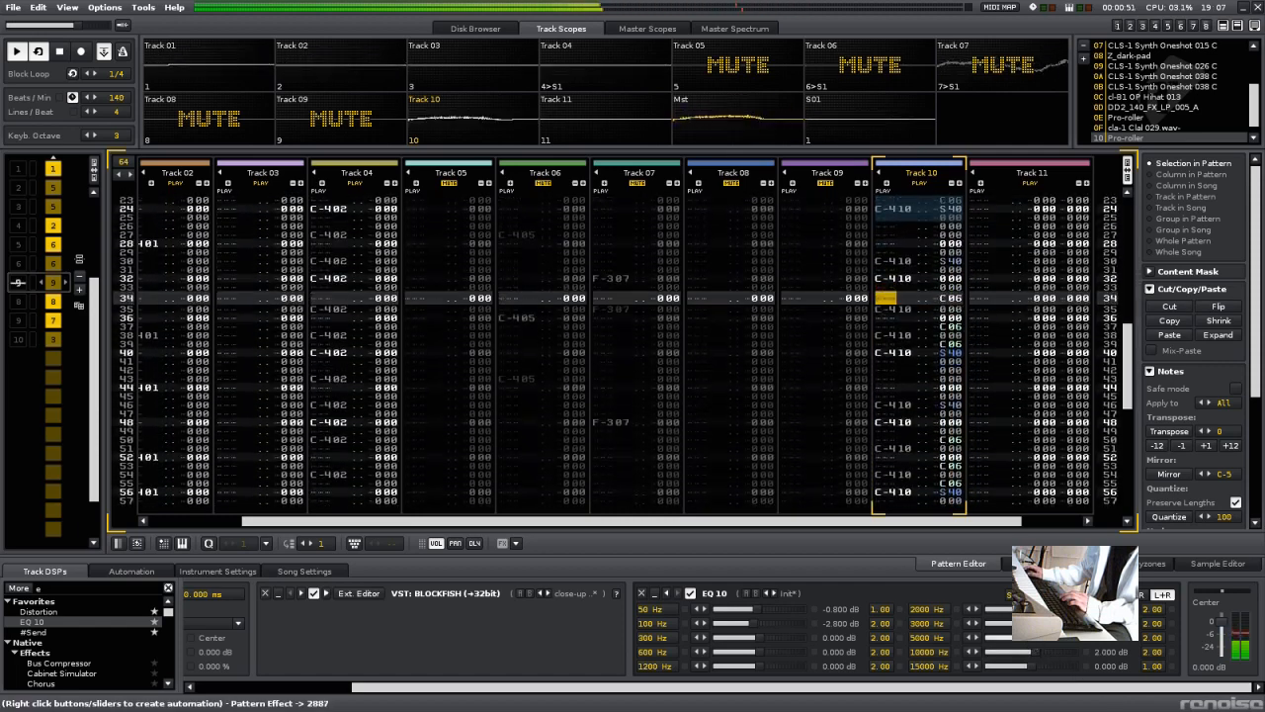
left_click_drag(734, 609, 714, 610)
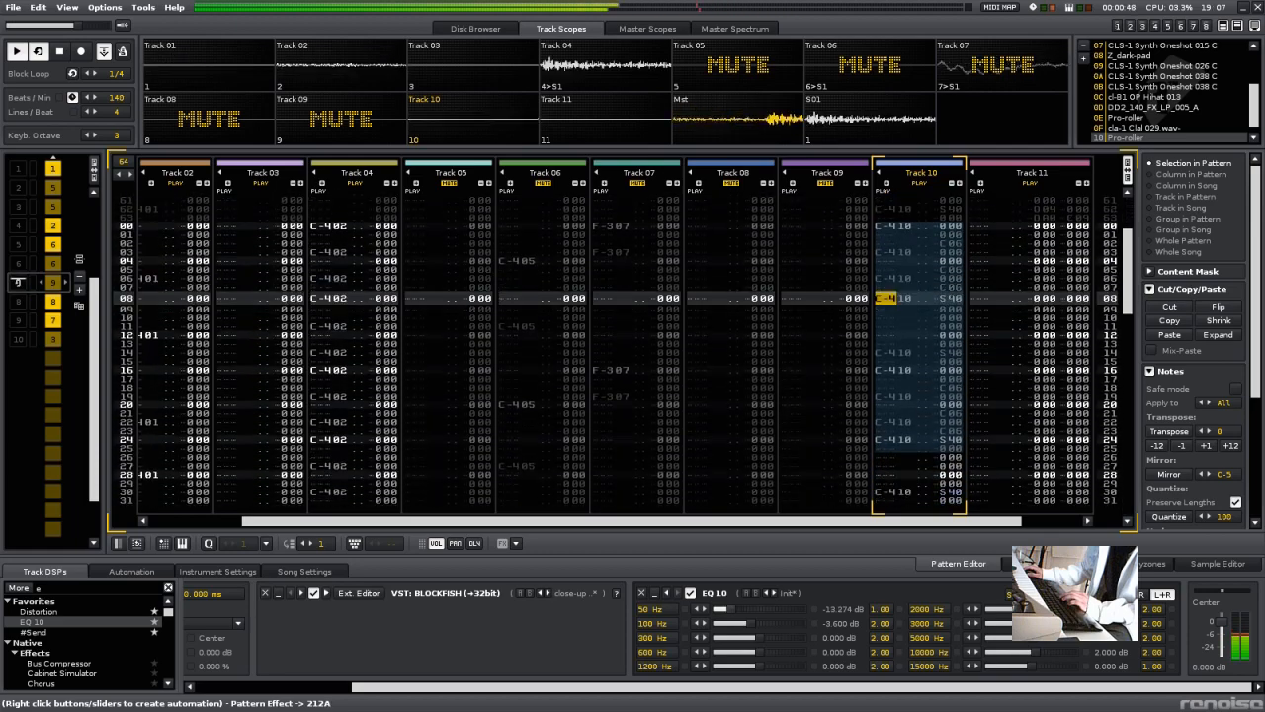
left_click_drag(731, 610, 731, 610)
left_click_drag(760, 652, 764, 653)
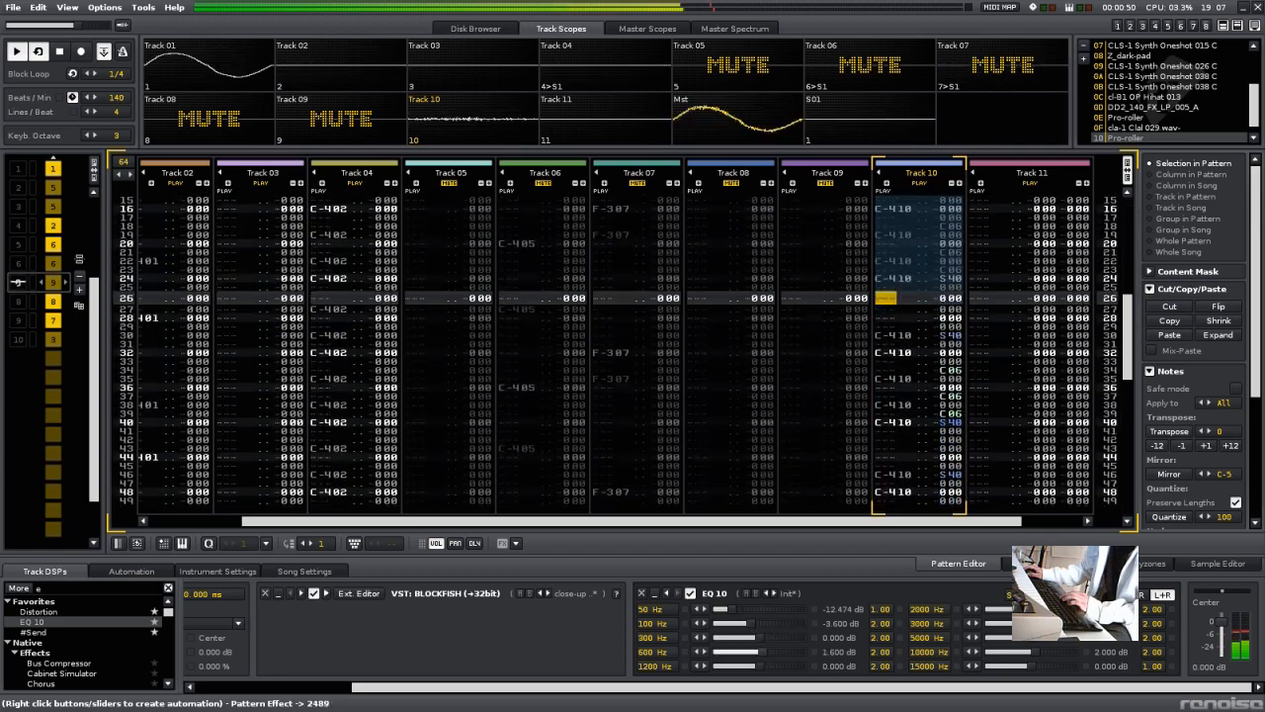
key("space")
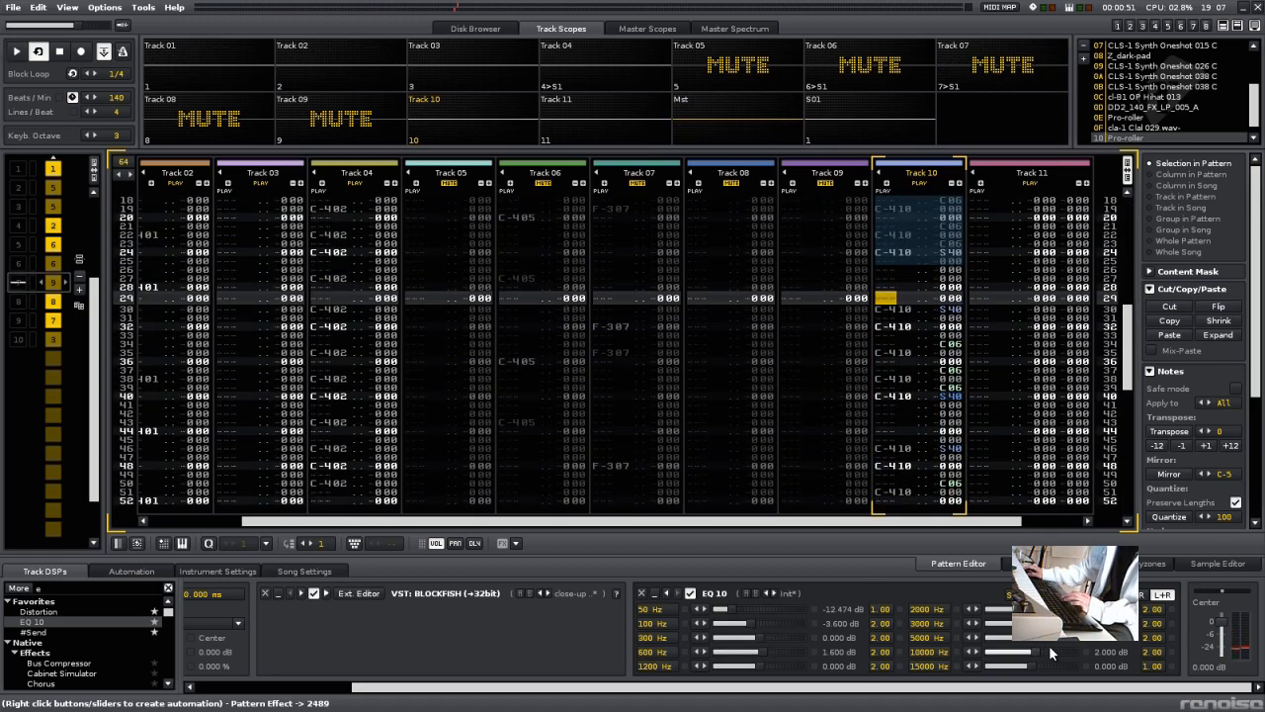
Step: Unmute the other tracks during playback, audition Track 10 on its own and mute Track 02
left_click(776, 57)
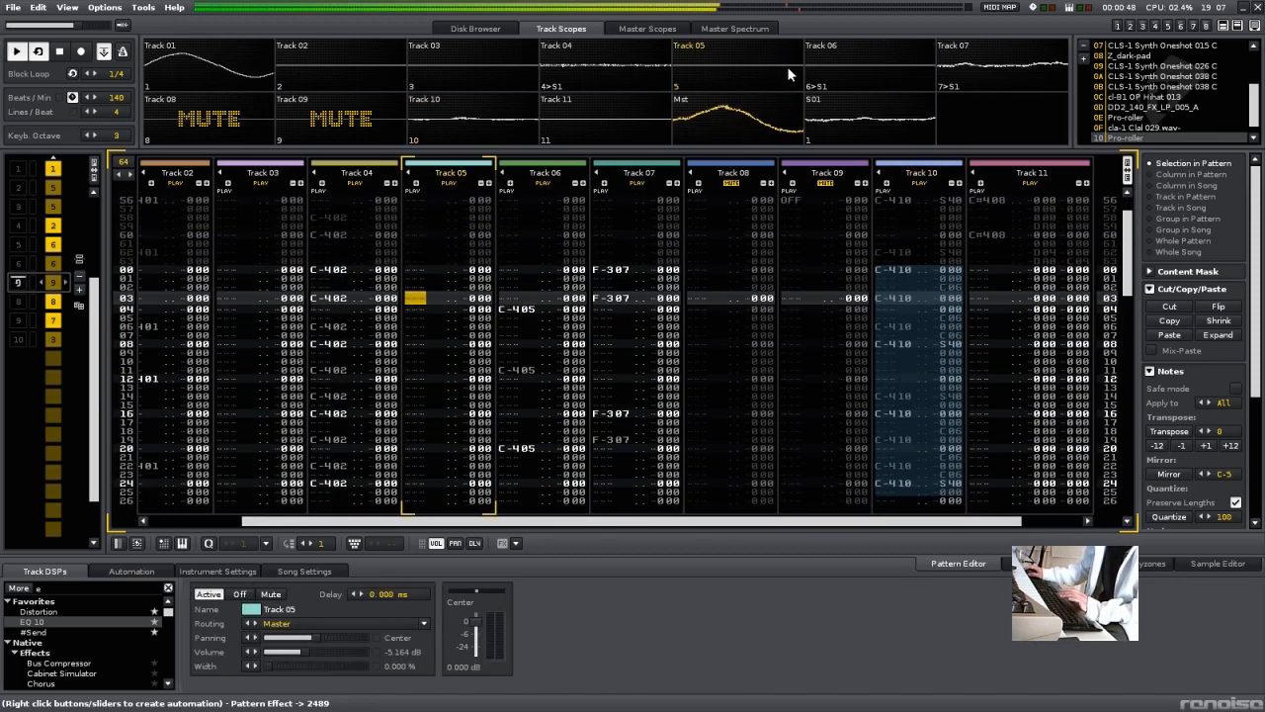
left_click(489, 105)
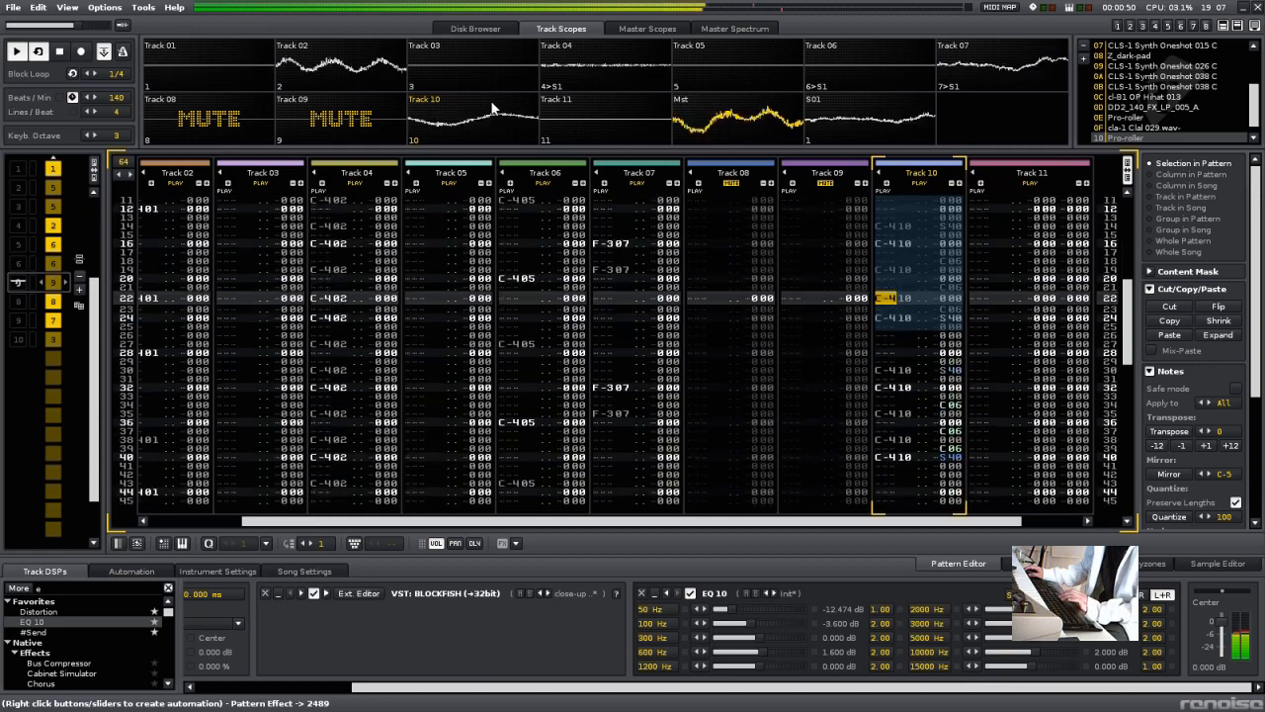
right_click(489, 121)
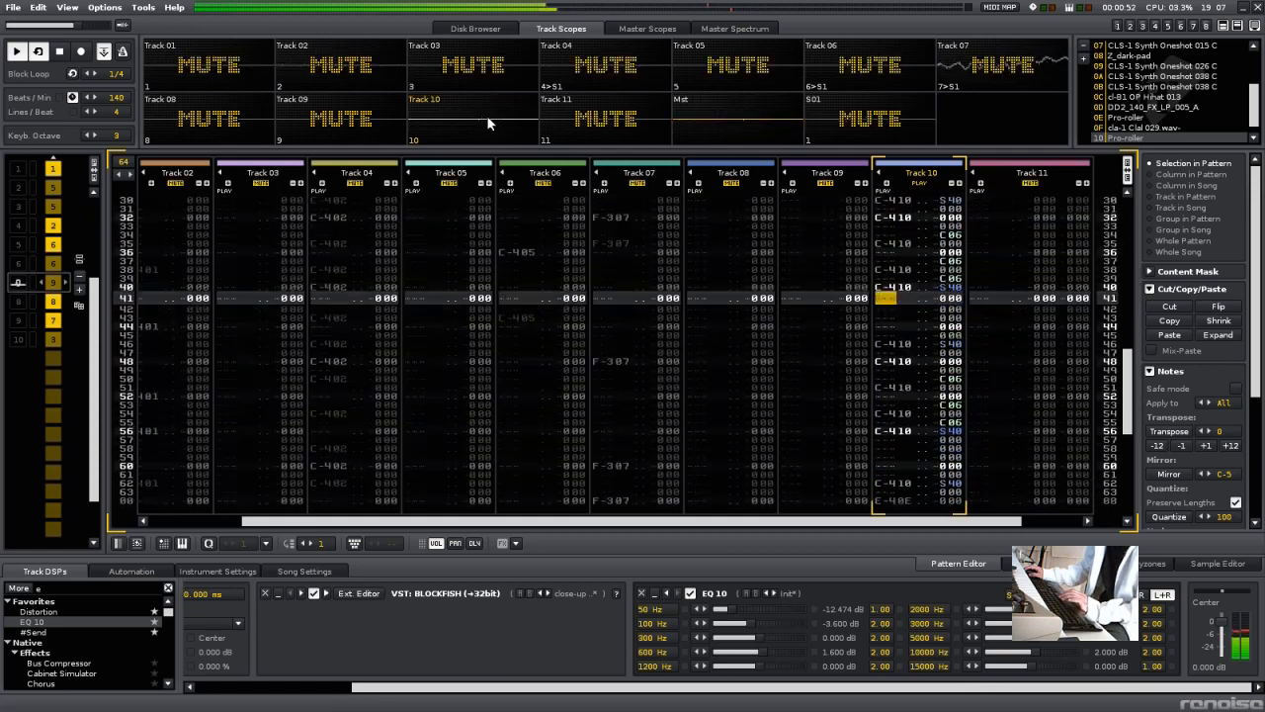
right_click(489, 122)
left_click(386, 77)
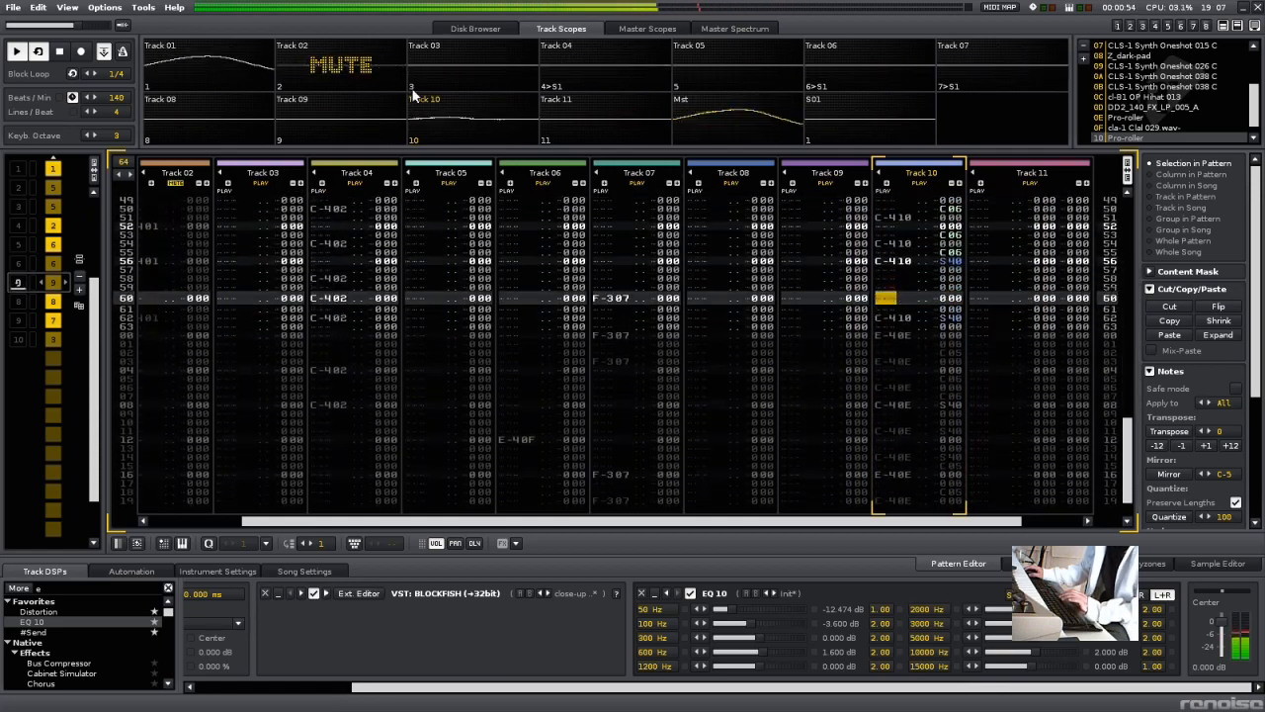
Step: Try the Revamped, Limiter, Maybe, Amen Version and Consciousness loops in instrument 10, and reload Pro-roller.wav
left_click(474, 29)
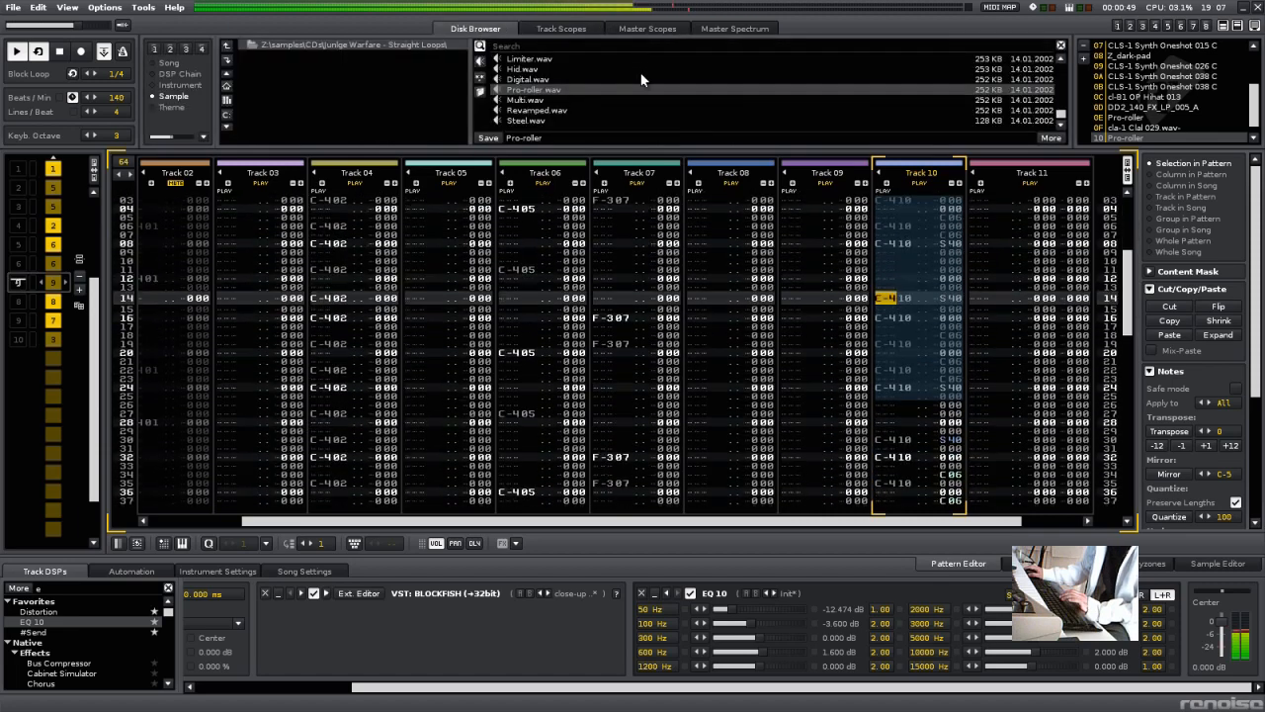
double_click(680, 107)
scroll(670, 102, "up", 2)
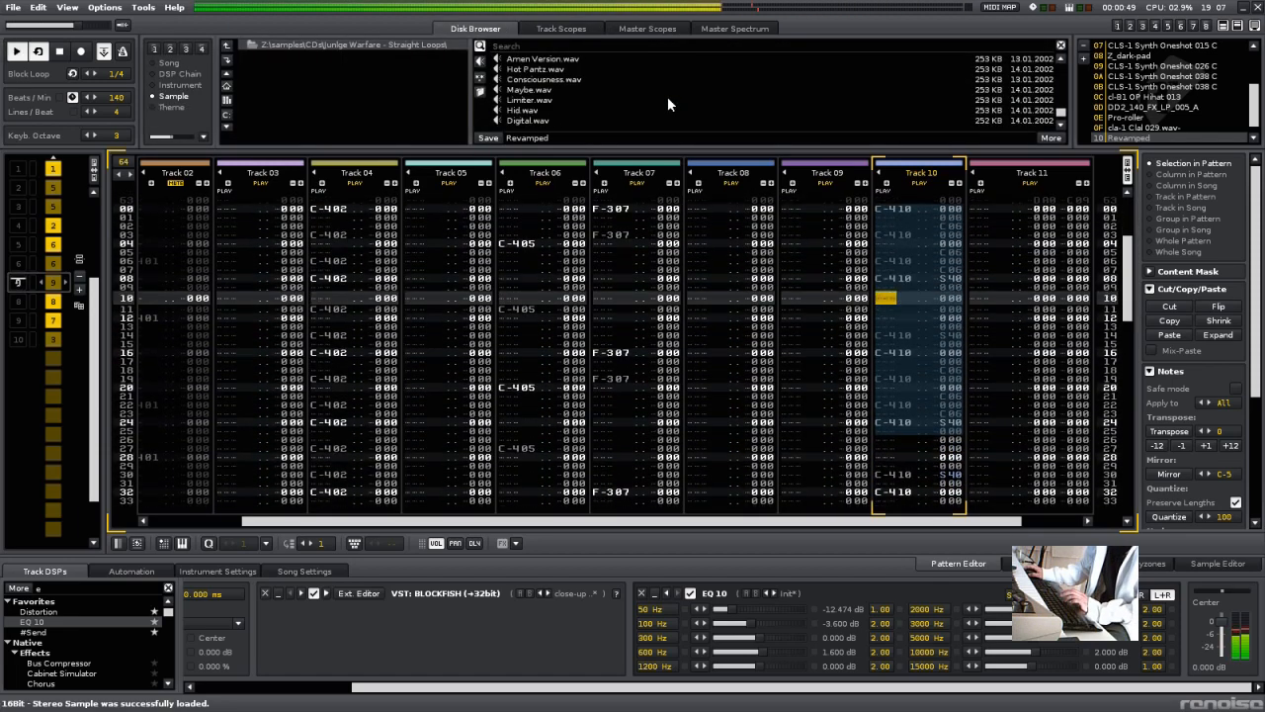
double_click(667, 98)
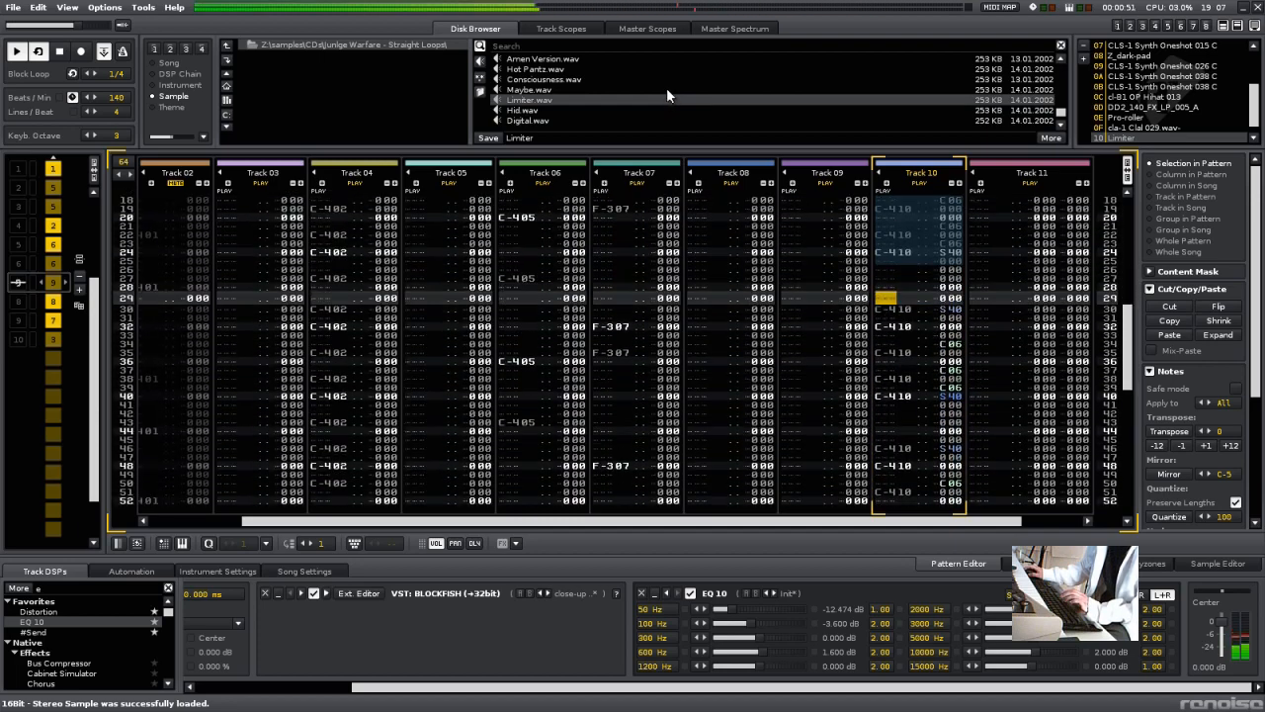
double_click(666, 89)
scroll(656, 75, "up", 1)
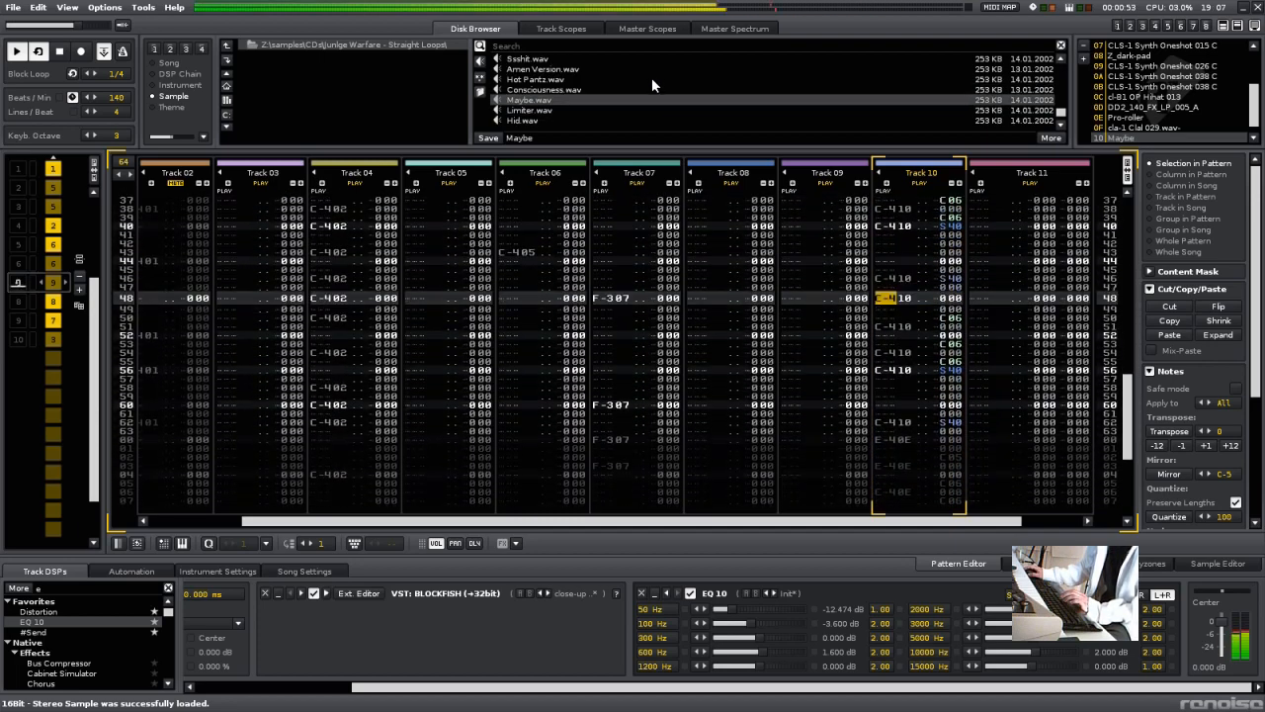
double_click(647, 68)
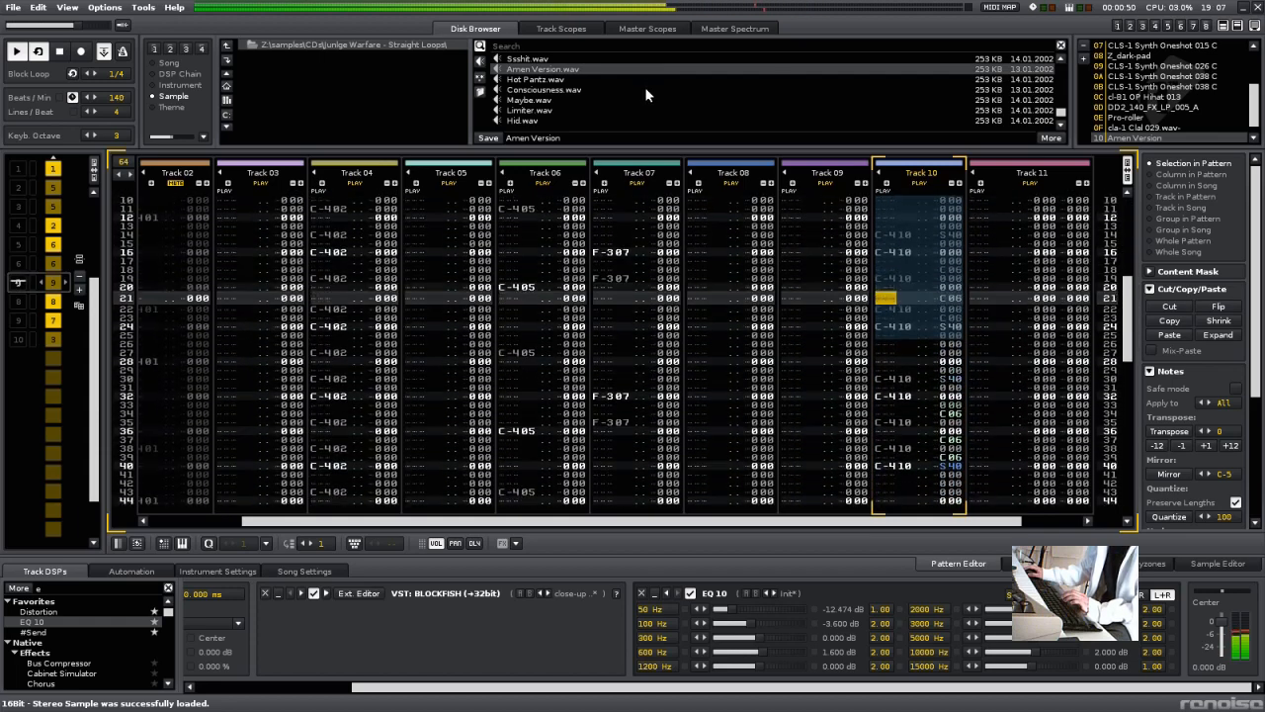
double_click(647, 89)
scroll(646, 88, "down", 3)
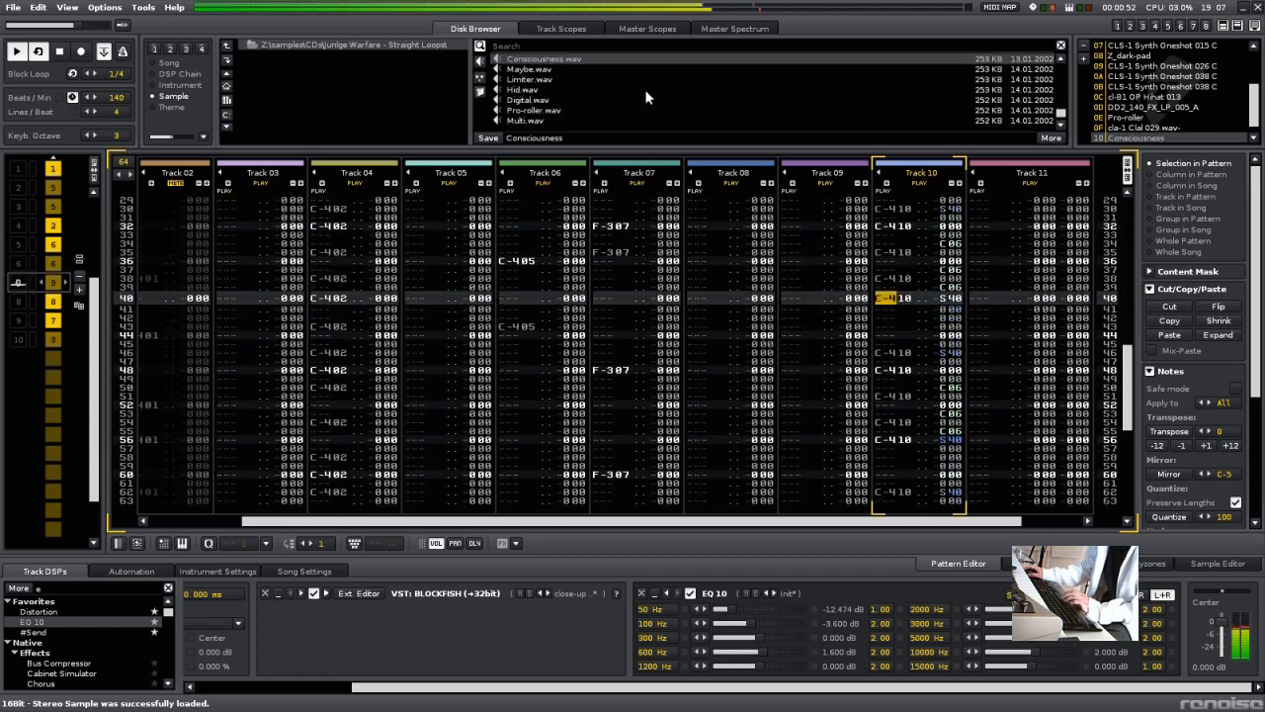
double_click(641, 111)
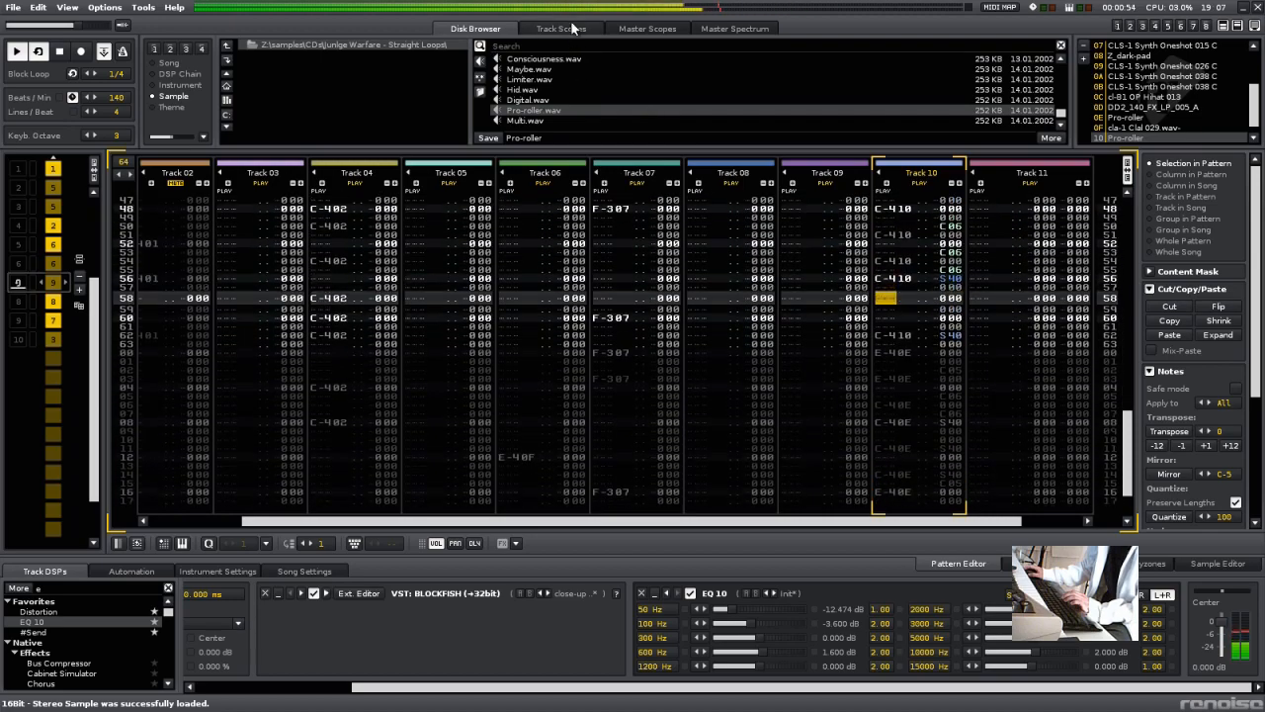
Step: Return to the track scopes and unmute Track 02
left_click(562, 27)
right_click(367, 72)
right_click(367, 72)
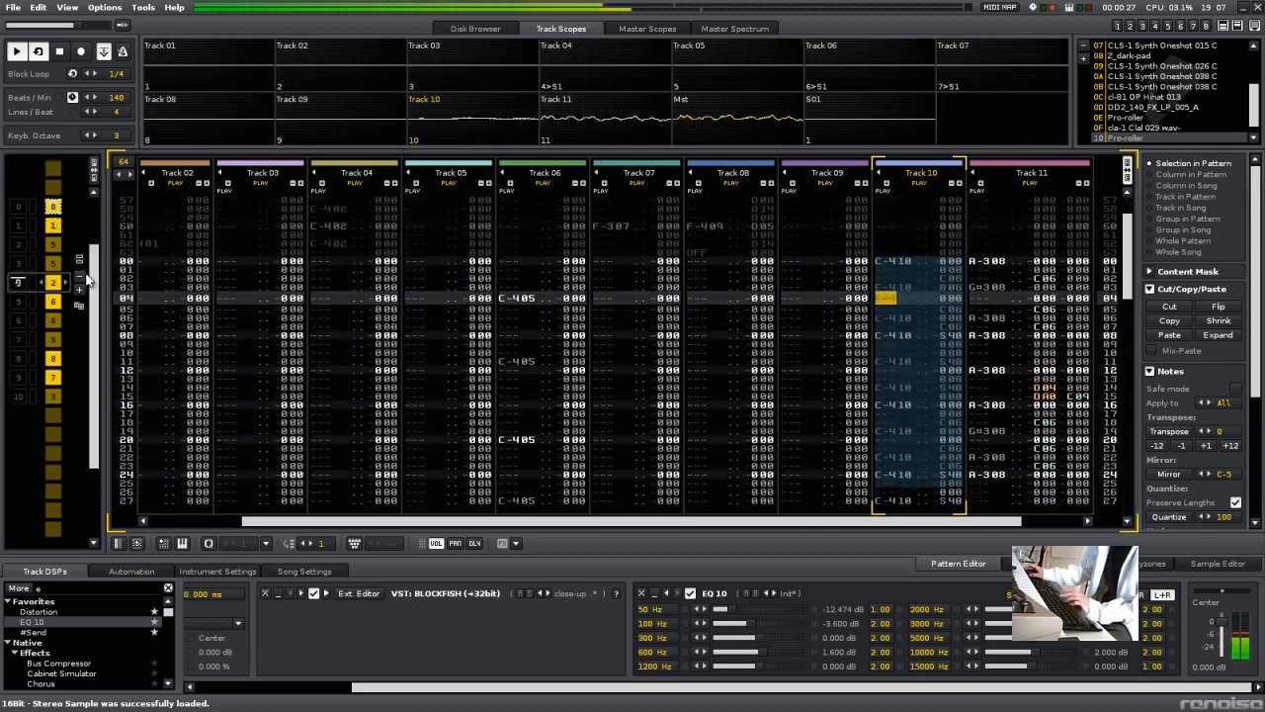
Step: Listen to the last pattern in the sequence and go back to pattern 2
left_click(19, 245)
left_click(47, 301)
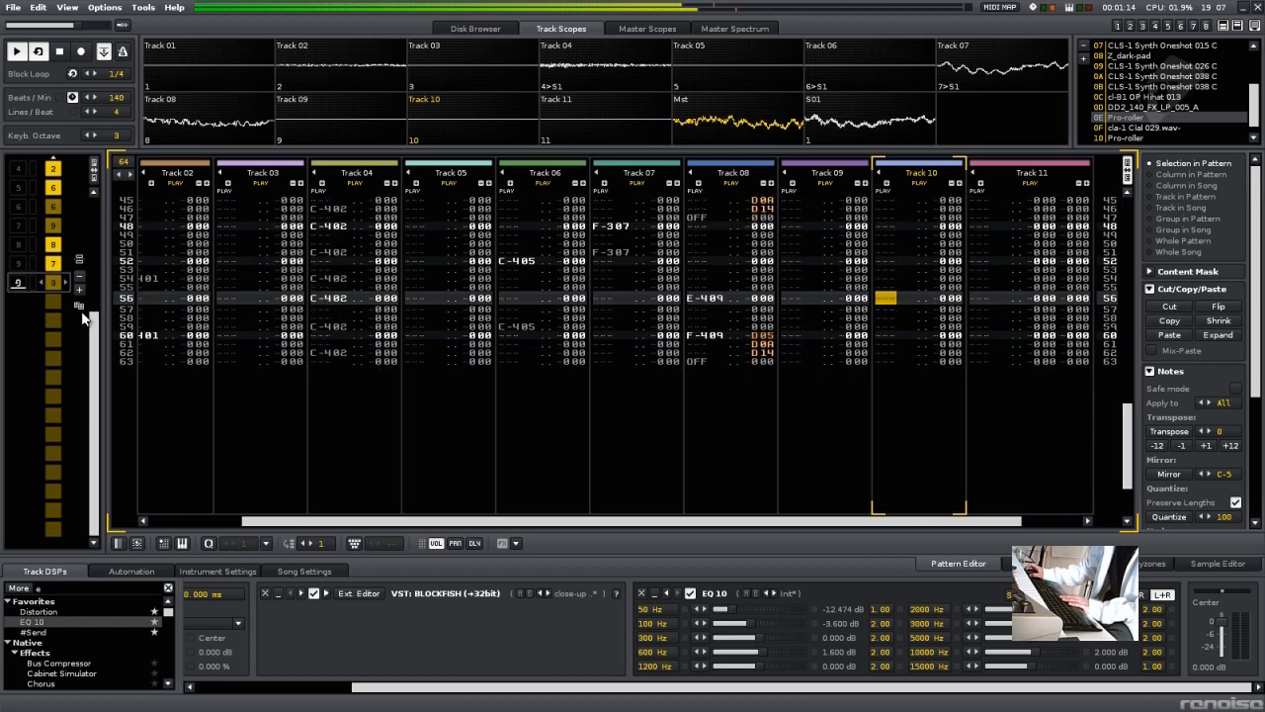
key("space")
key("ctrl+Up")
key("ctrl+Up")
key("ctrl+Up")
key("ctrl+Up")
key("ctrl+Up")
key("ctrl+Up")
key("space")
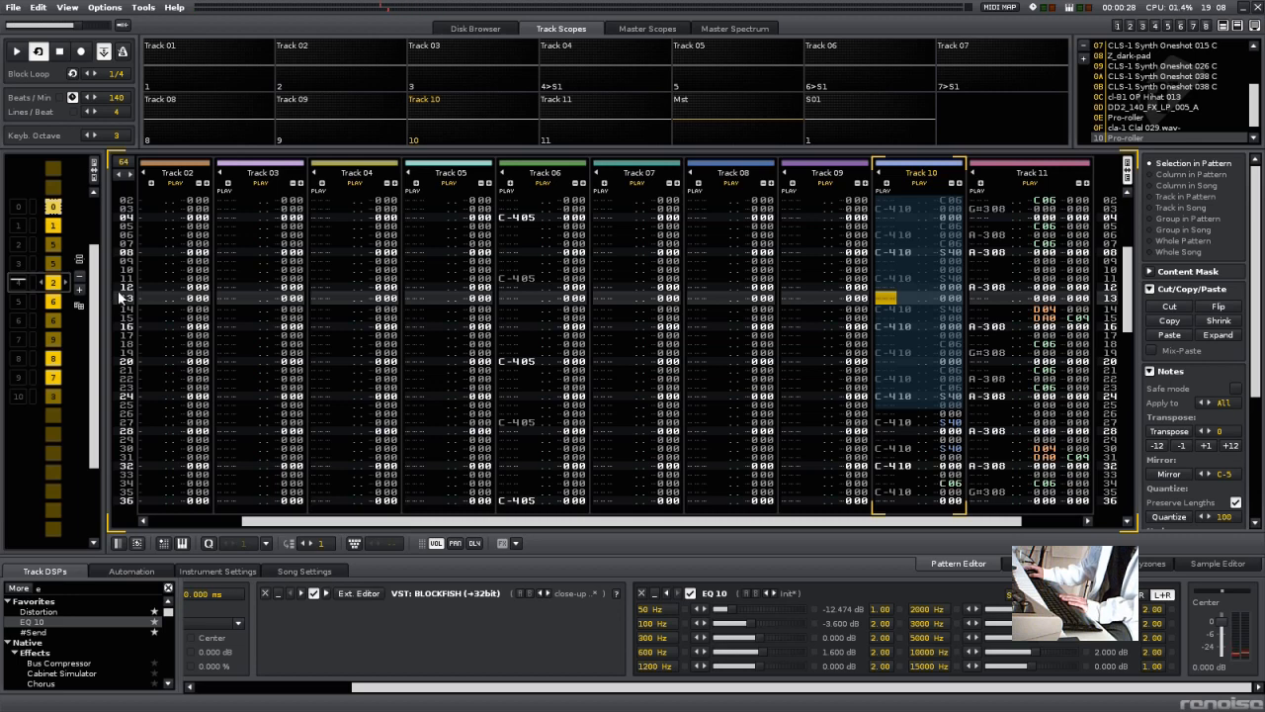
Step: Play the song from pattern 0 and again from the second pattern 5 in the sequence
key("Up")
key("Up")
key("Up")
key("Up")
key("Up")
key("Up")
key("Up")
key("Up")
key("Up")
key("Up")
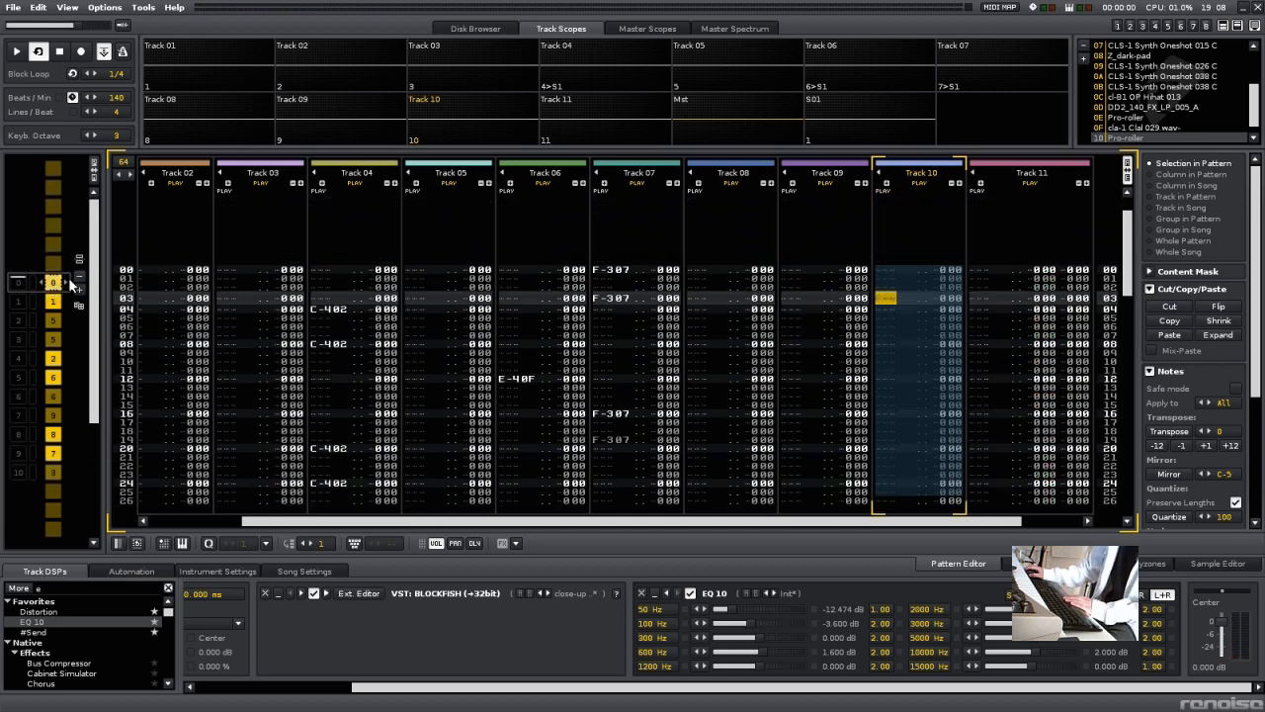
key("space")
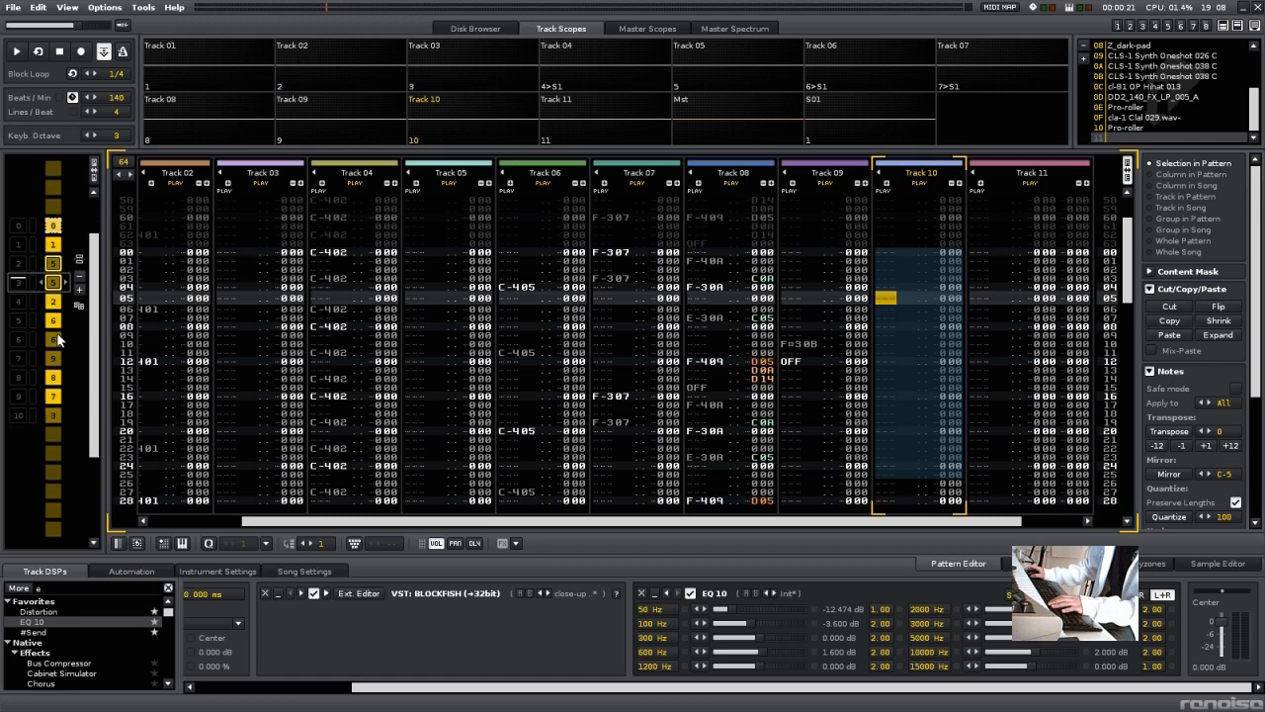
key("space")
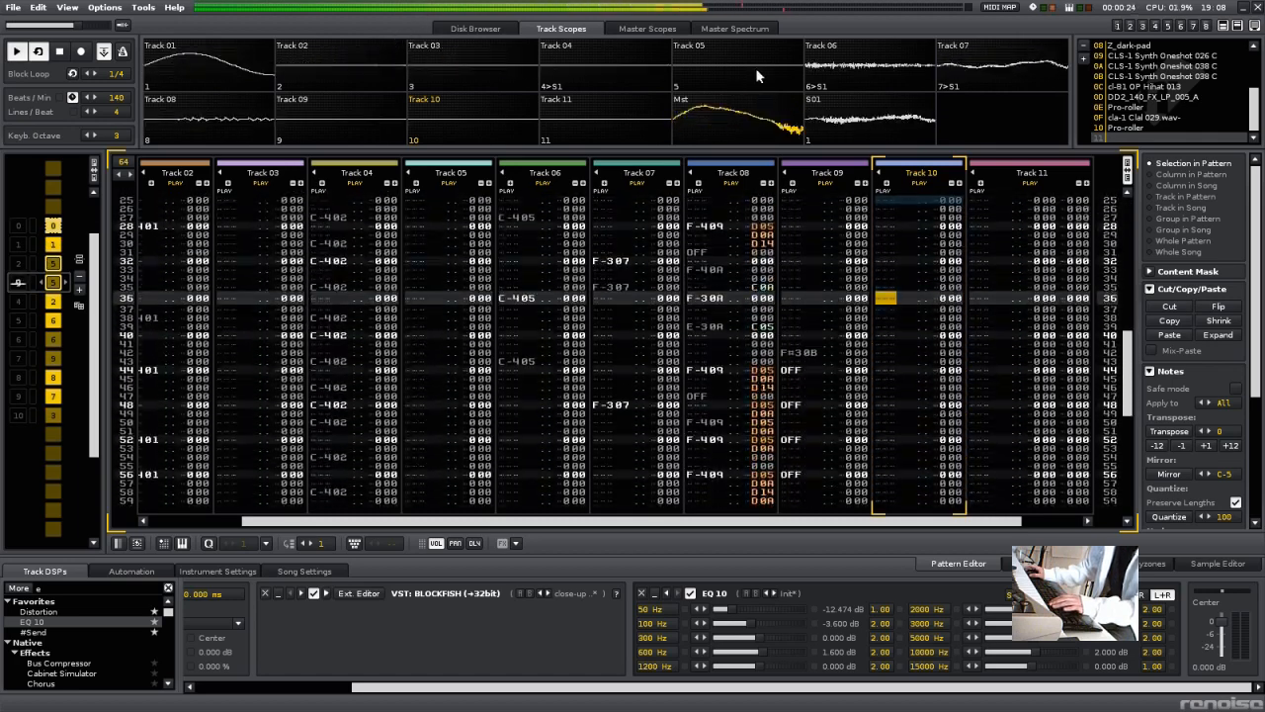
Step: Place the edit cursor in Track 05 at line 45 of the first pattern 5
left_click(509, 39)
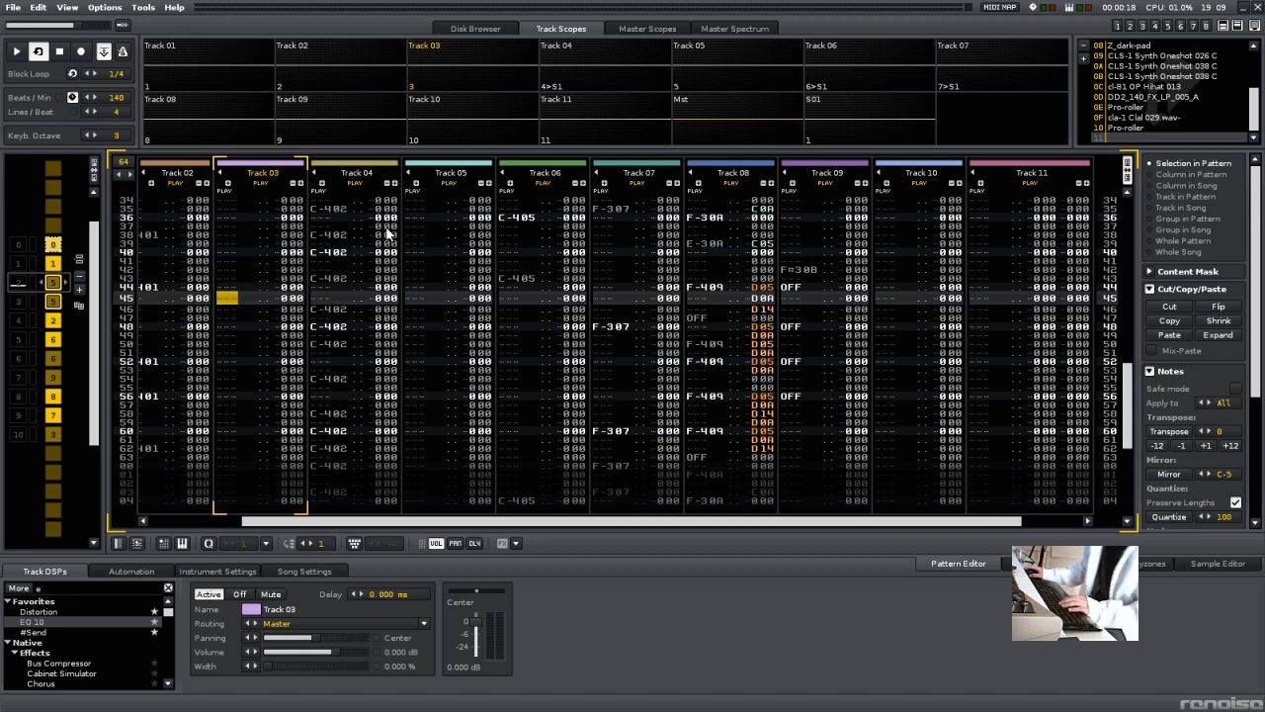
left_click(433, 293)
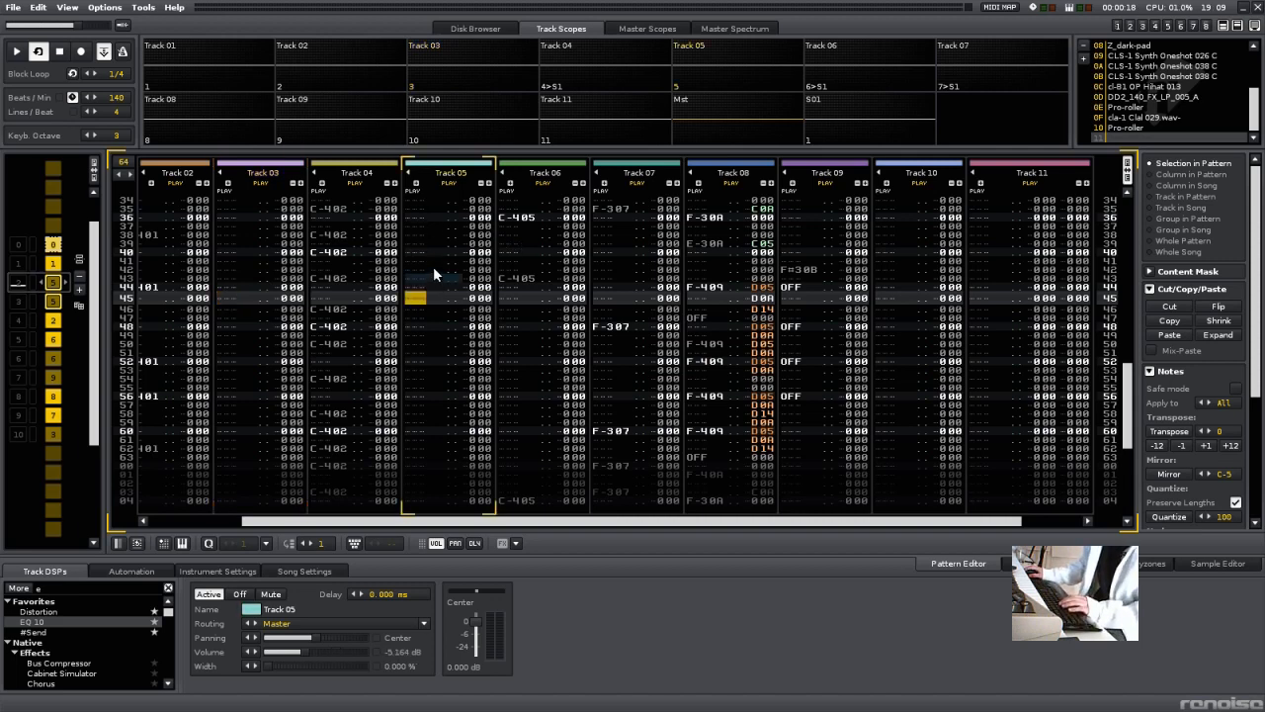